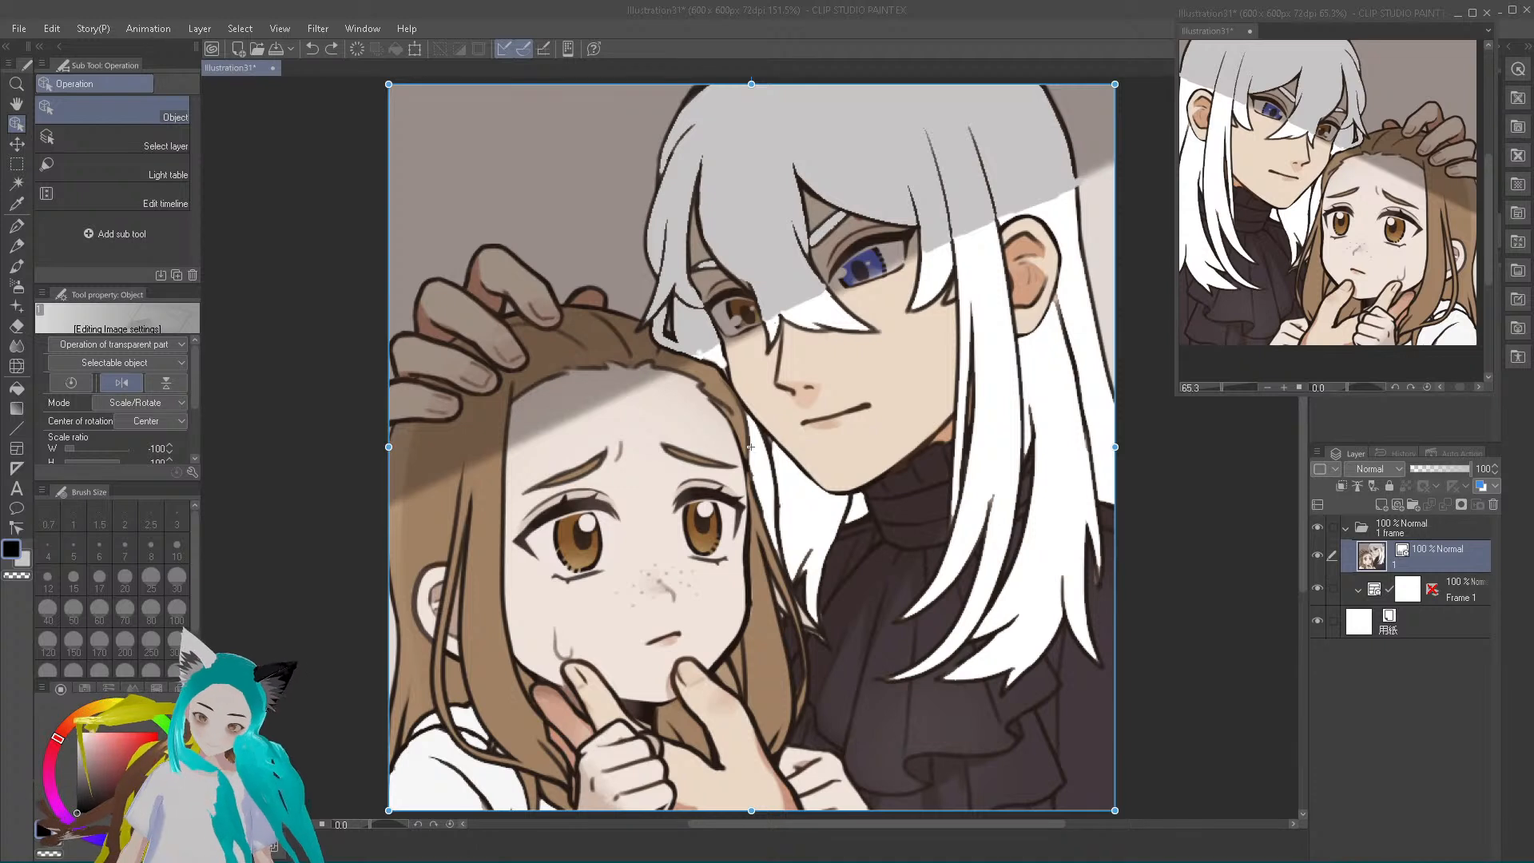
Try moving the image layer on the canvas, and undo the move
left_click_drag(751, 447, 731, 424)
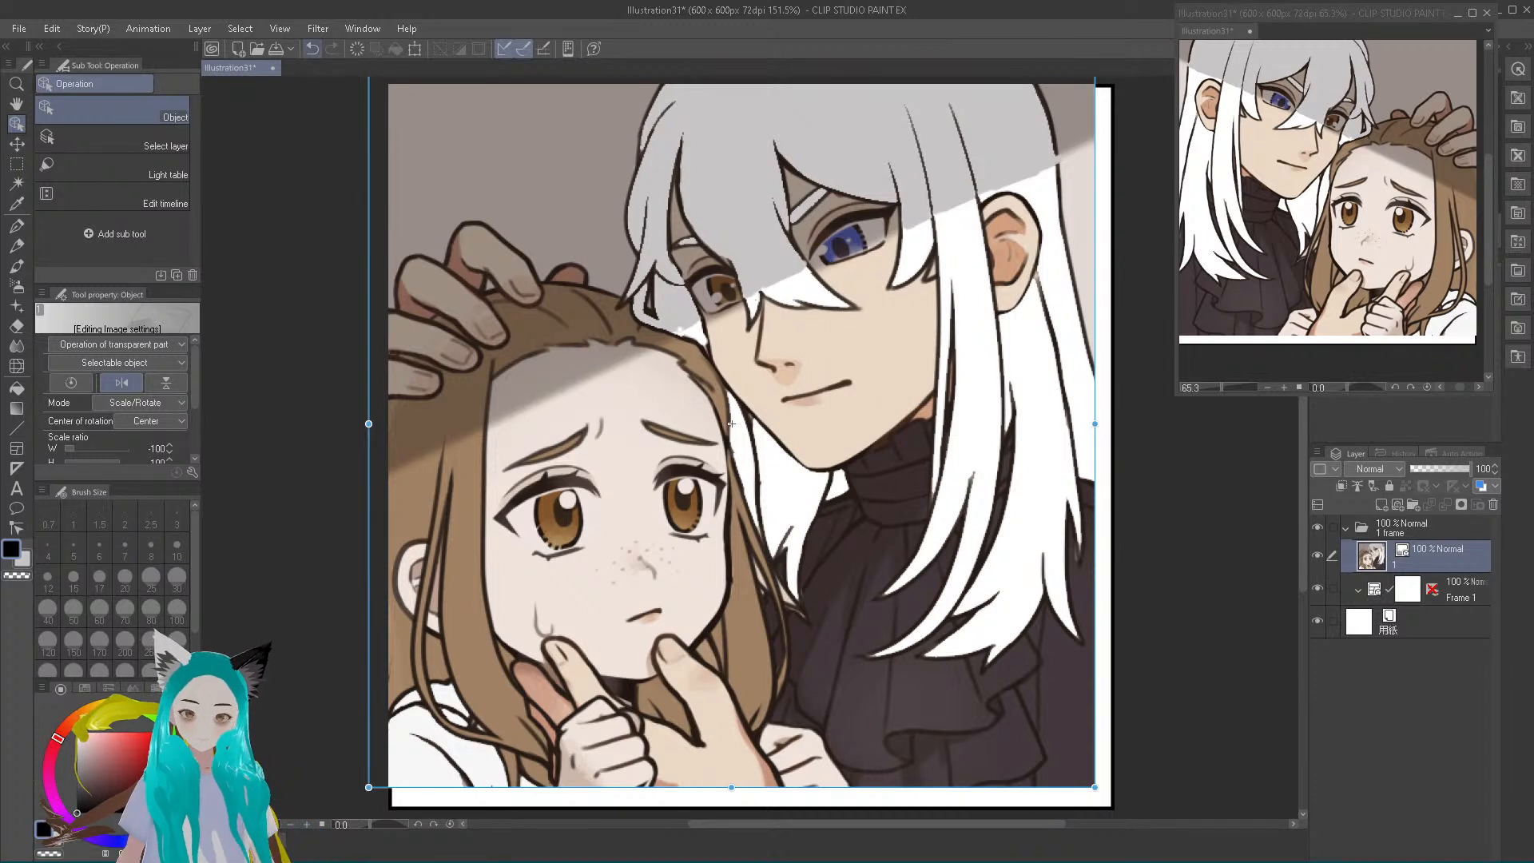
left_click(313, 50)
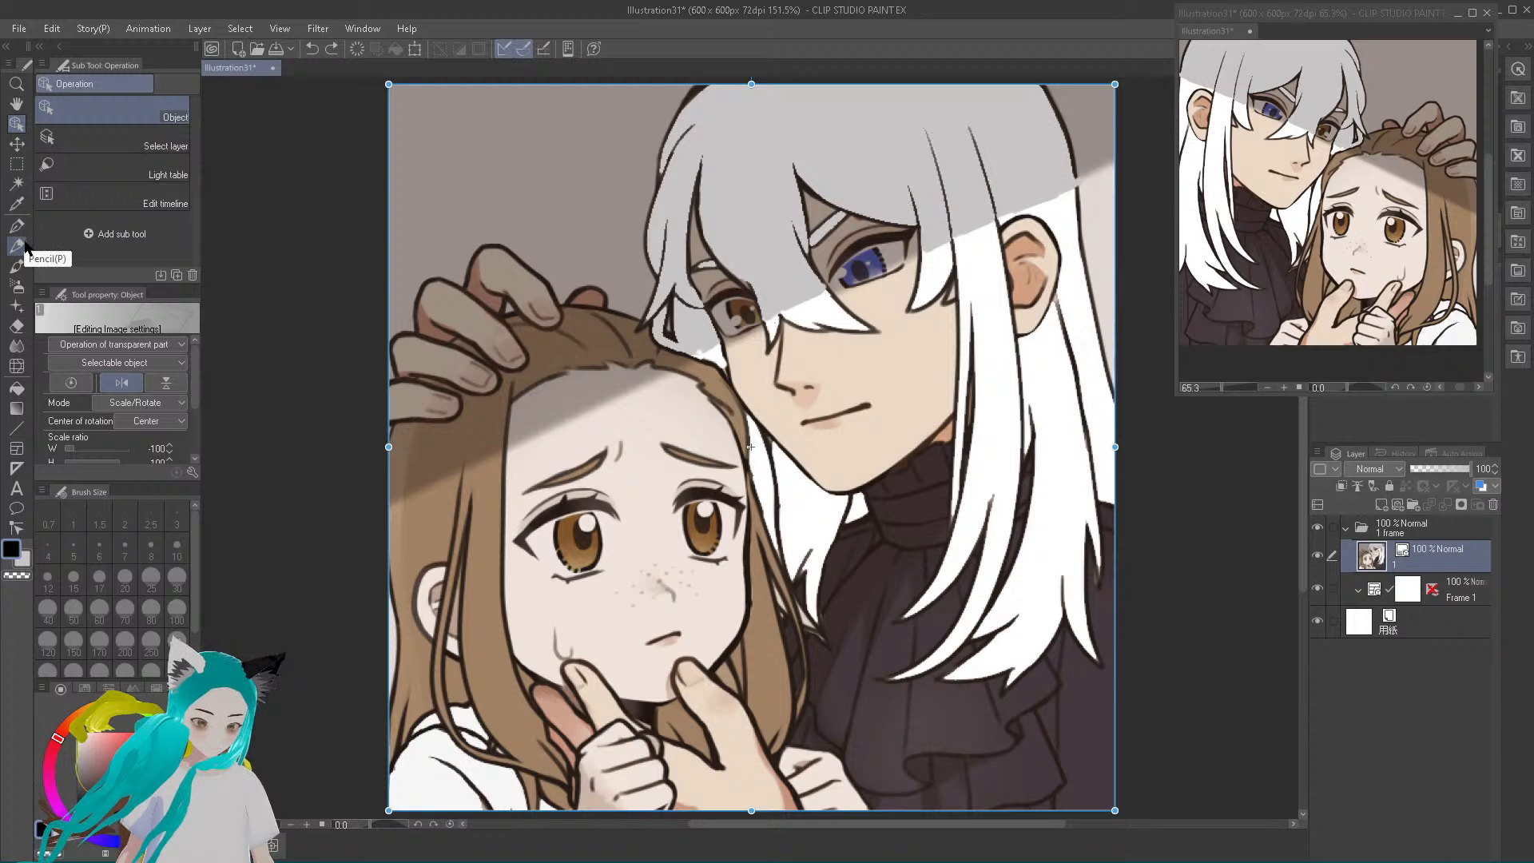
Choose the Mechanical pencil and add a new raster layer named Layer 1 in Color, Normal mode, above the image layer
left_click(24, 247)
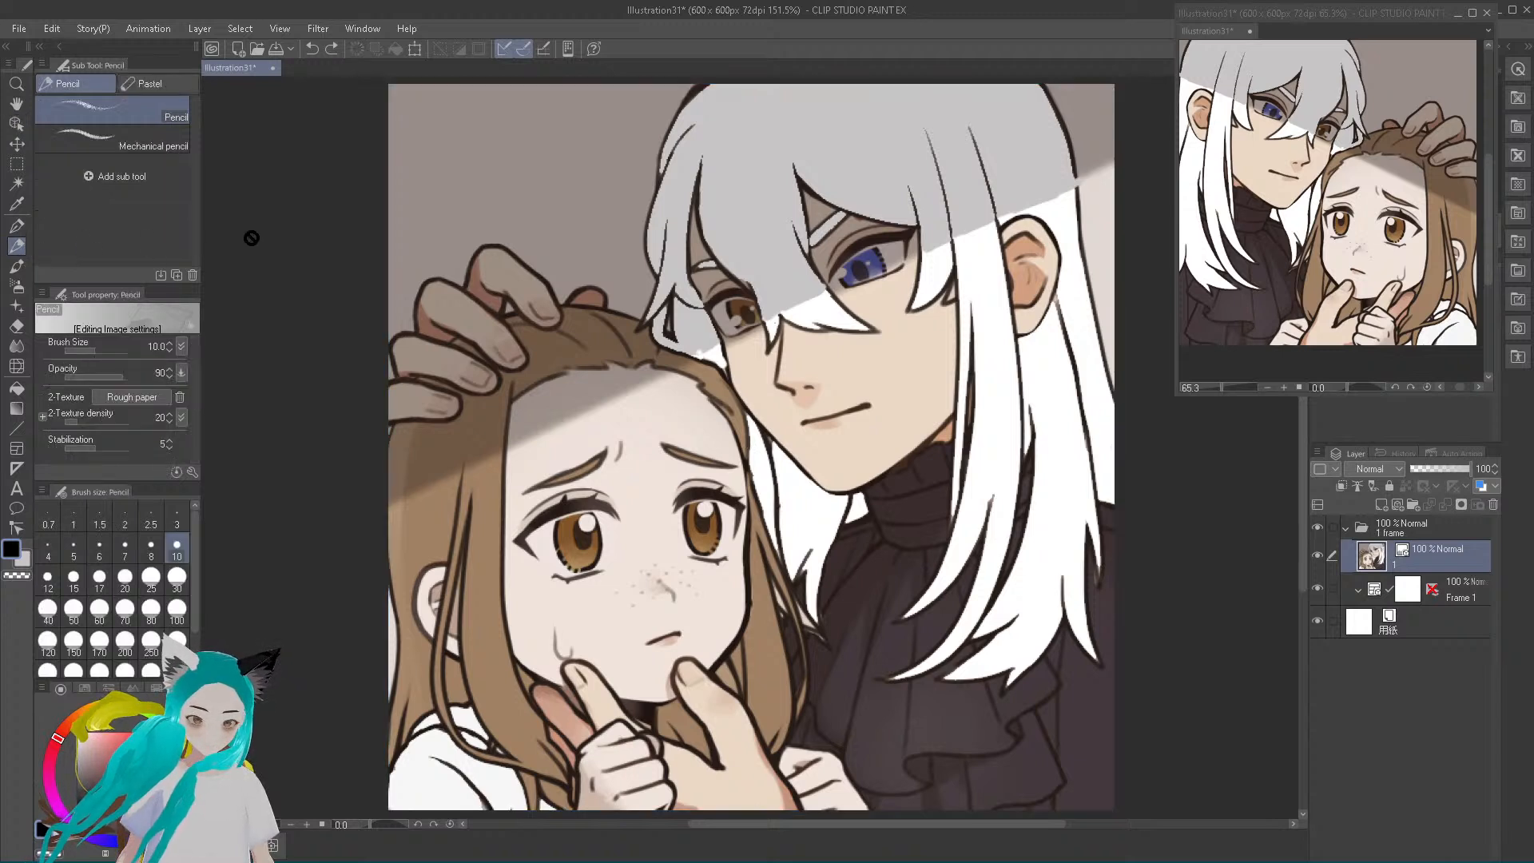
left_click(116, 147)
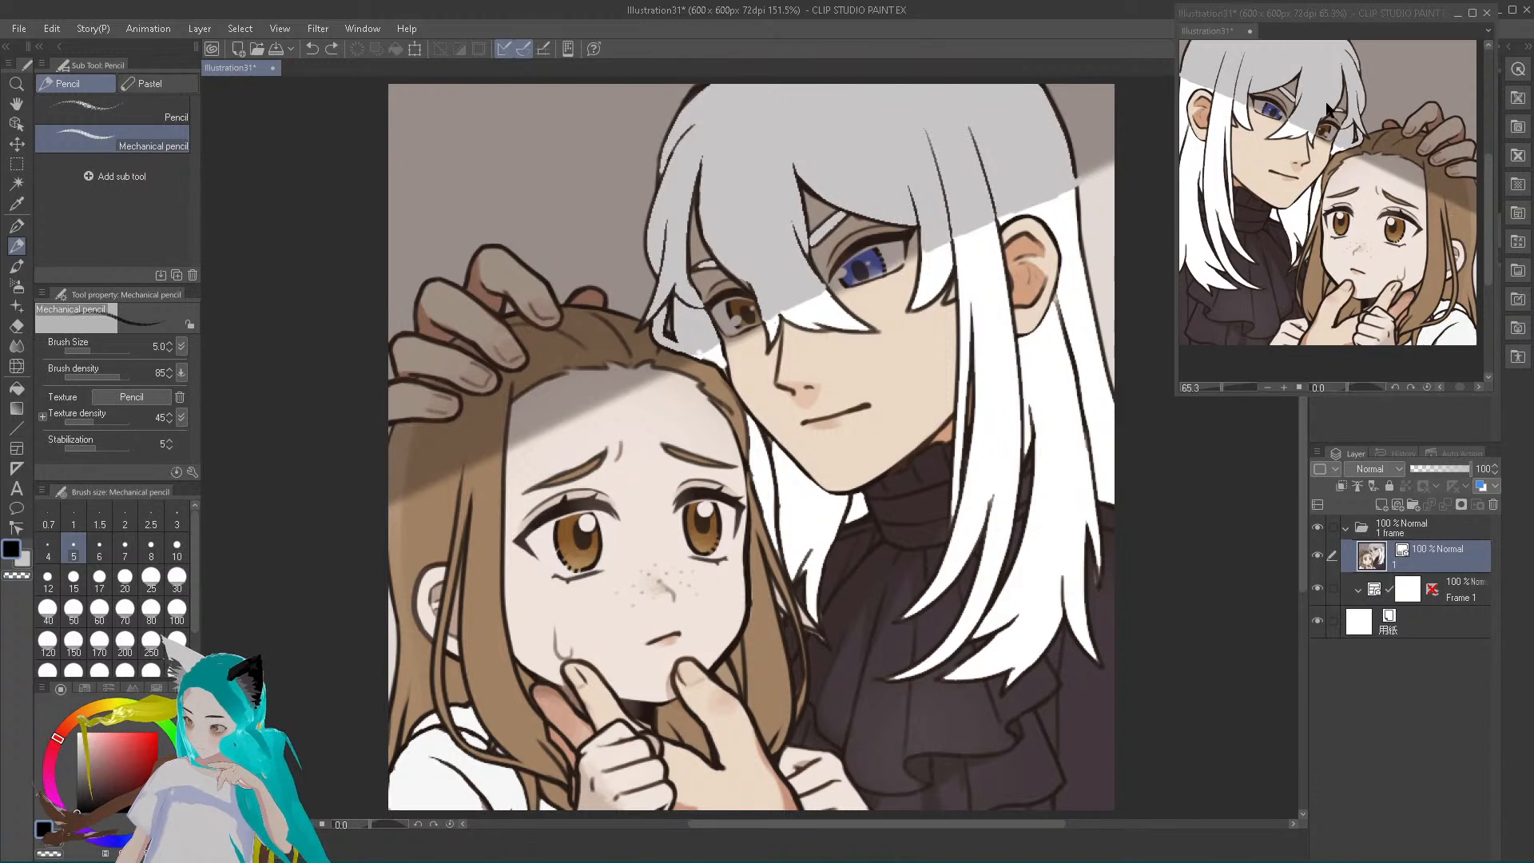
left_click(1340, 145)
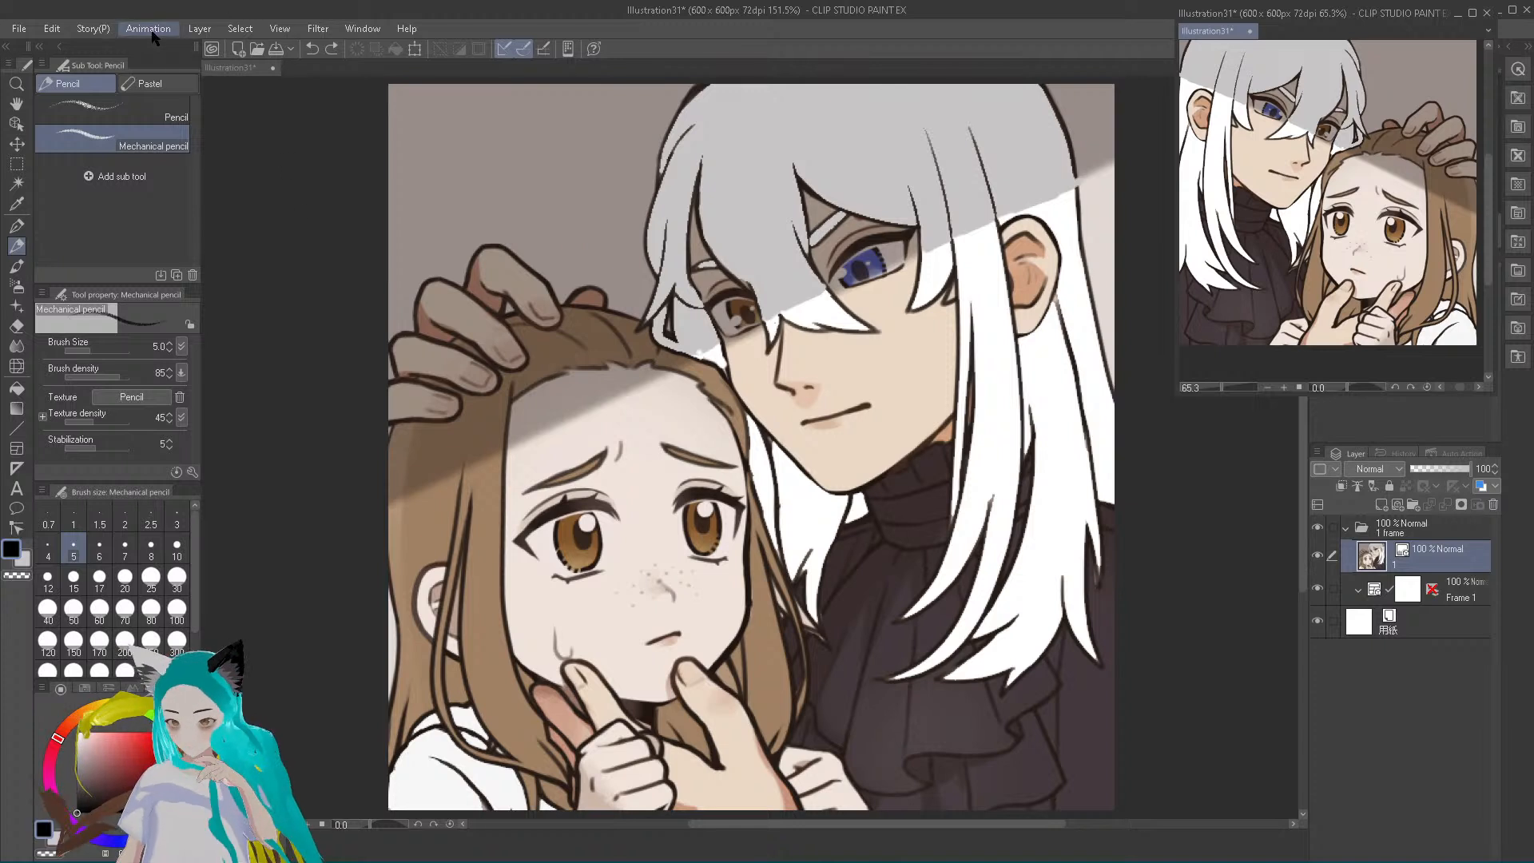
left_click(198, 30)
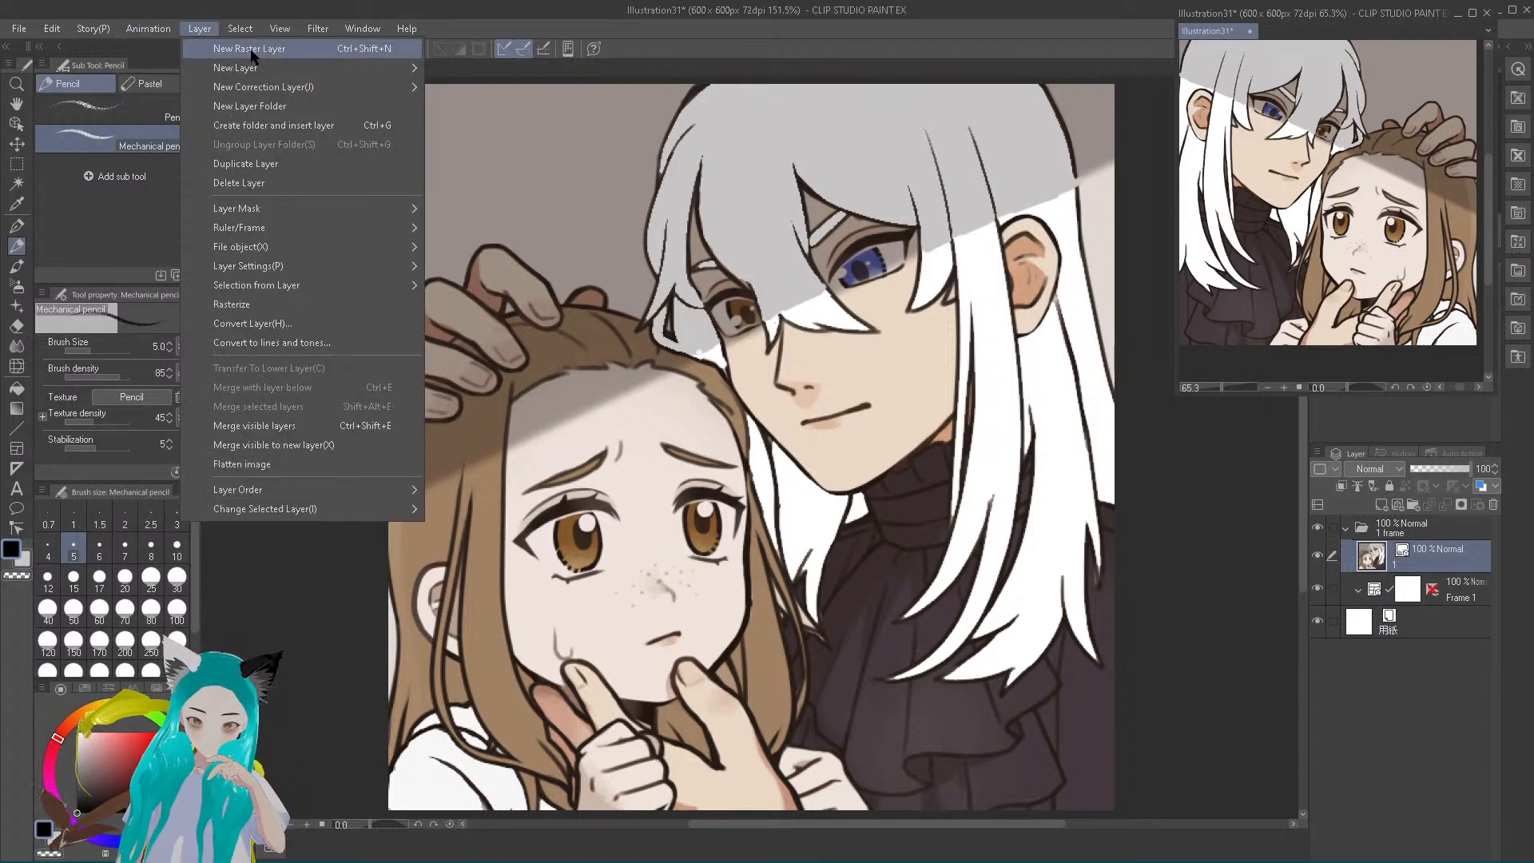
mouse_move(254, 68)
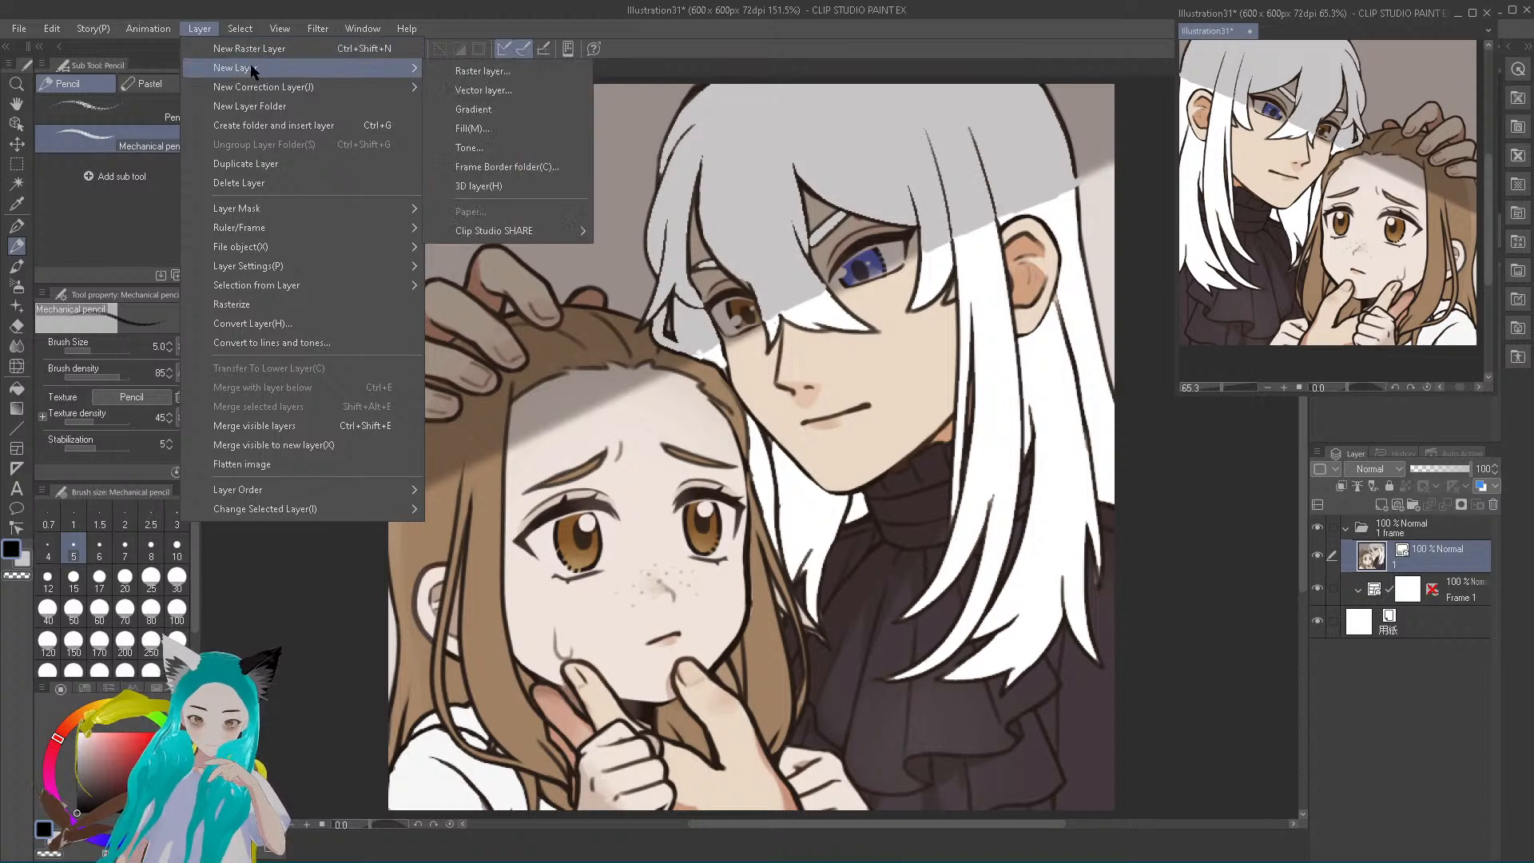
left_click(500, 74)
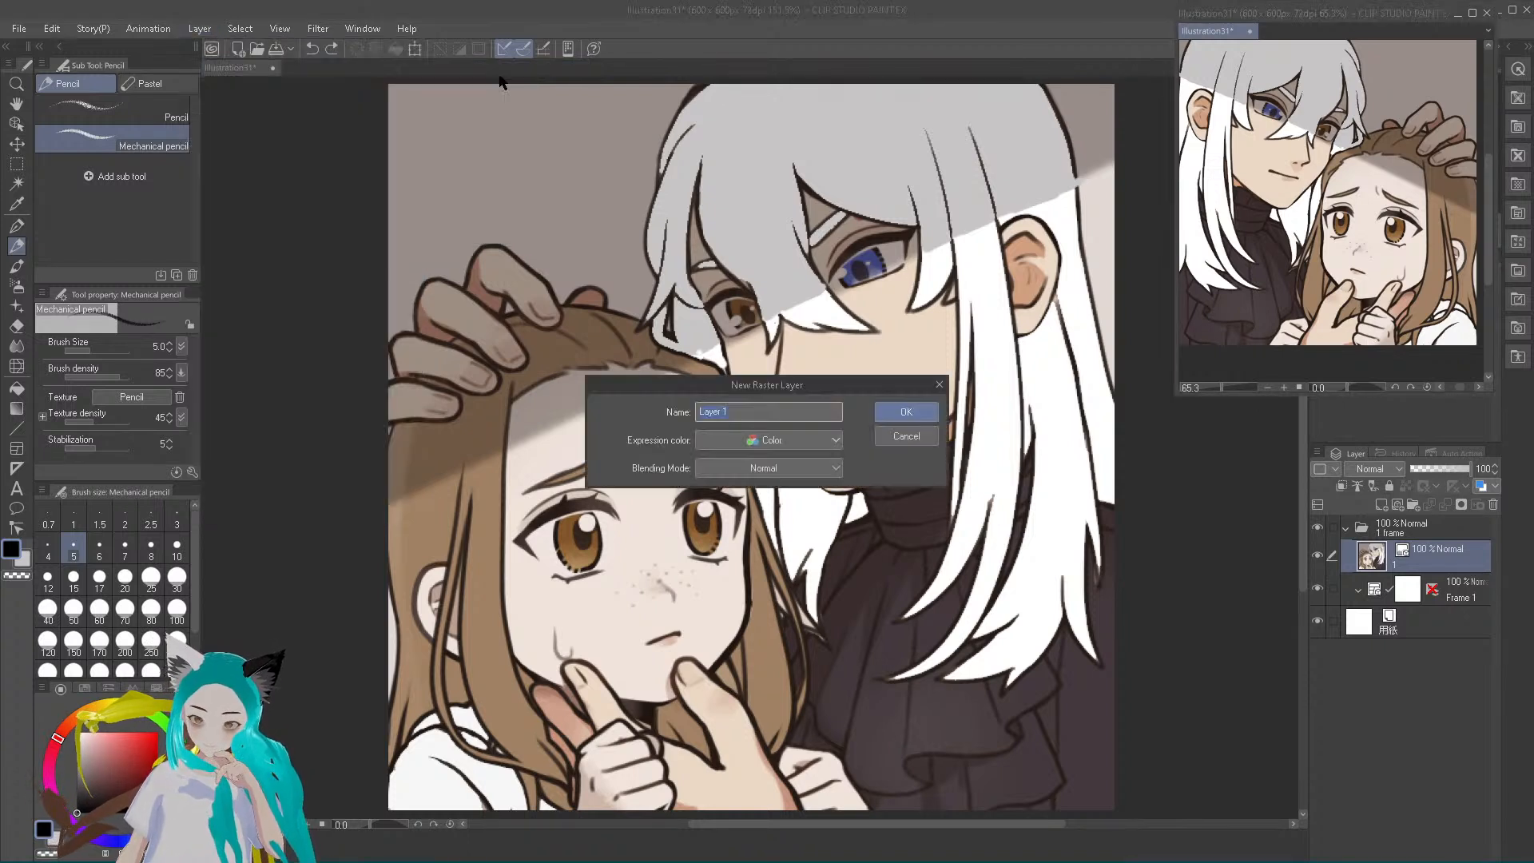
left_click(901, 413)
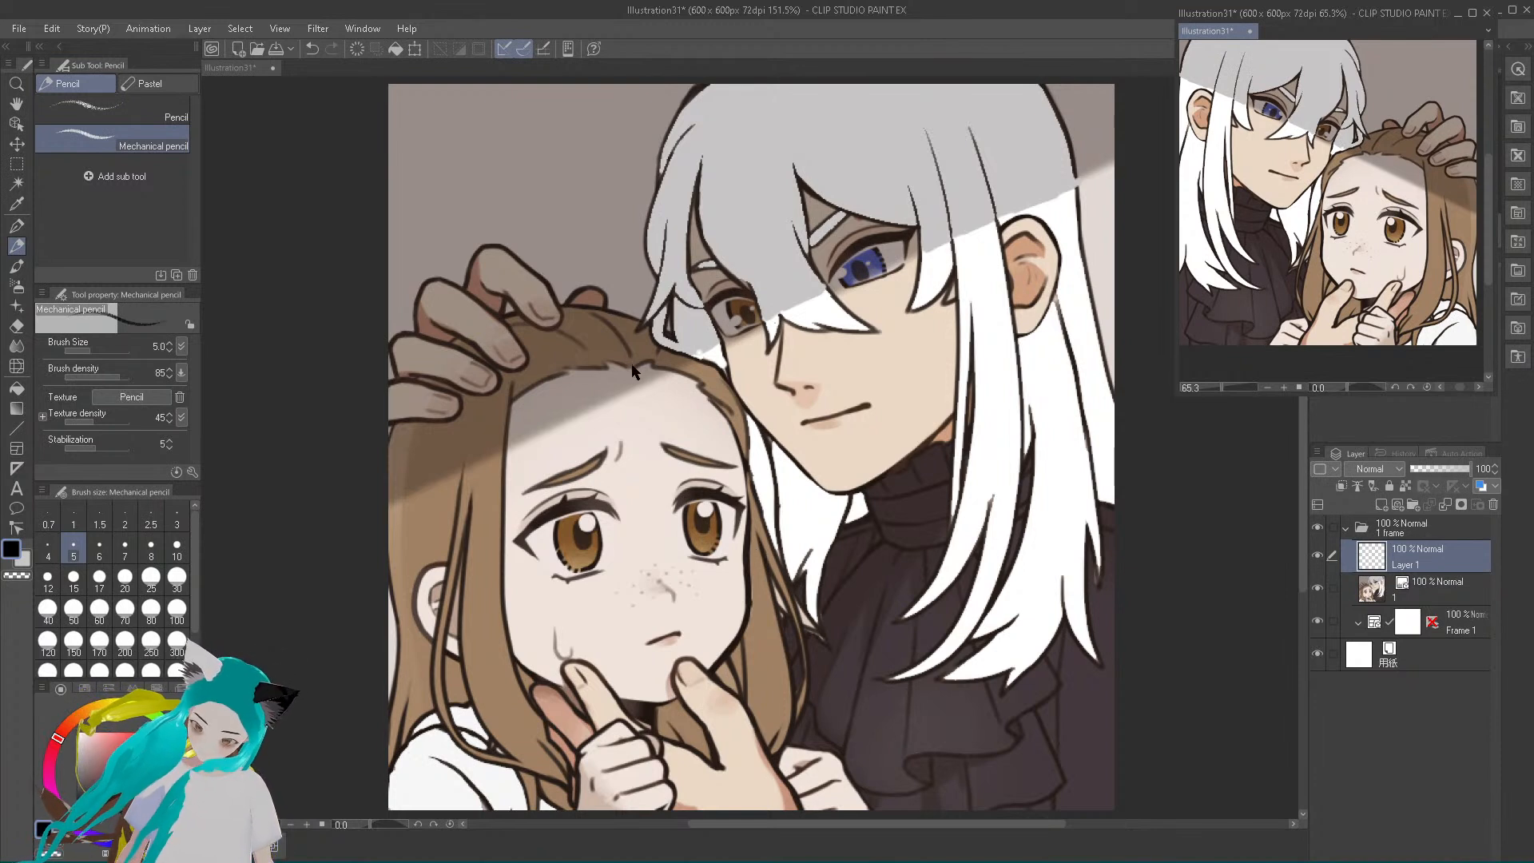
Try sketching black hair strands along the girl's hairline with the Mechanical pencil at size 5
left_click(615, 341)
mouse_move(631, 365)
left_mouse_down()
mouse_move(609, 335)
mouse_move(570, 349)
mouse_move(508, 417)
left_mouse_up()
mouse_move(631, 365)
left_mouse_down()
mouse_move(570, 366)
mouse_move(602, 367)
mouse_move(520, 403)
mouse_move(540, 382)
mouse_move(509, 428)
left_mouse_up()
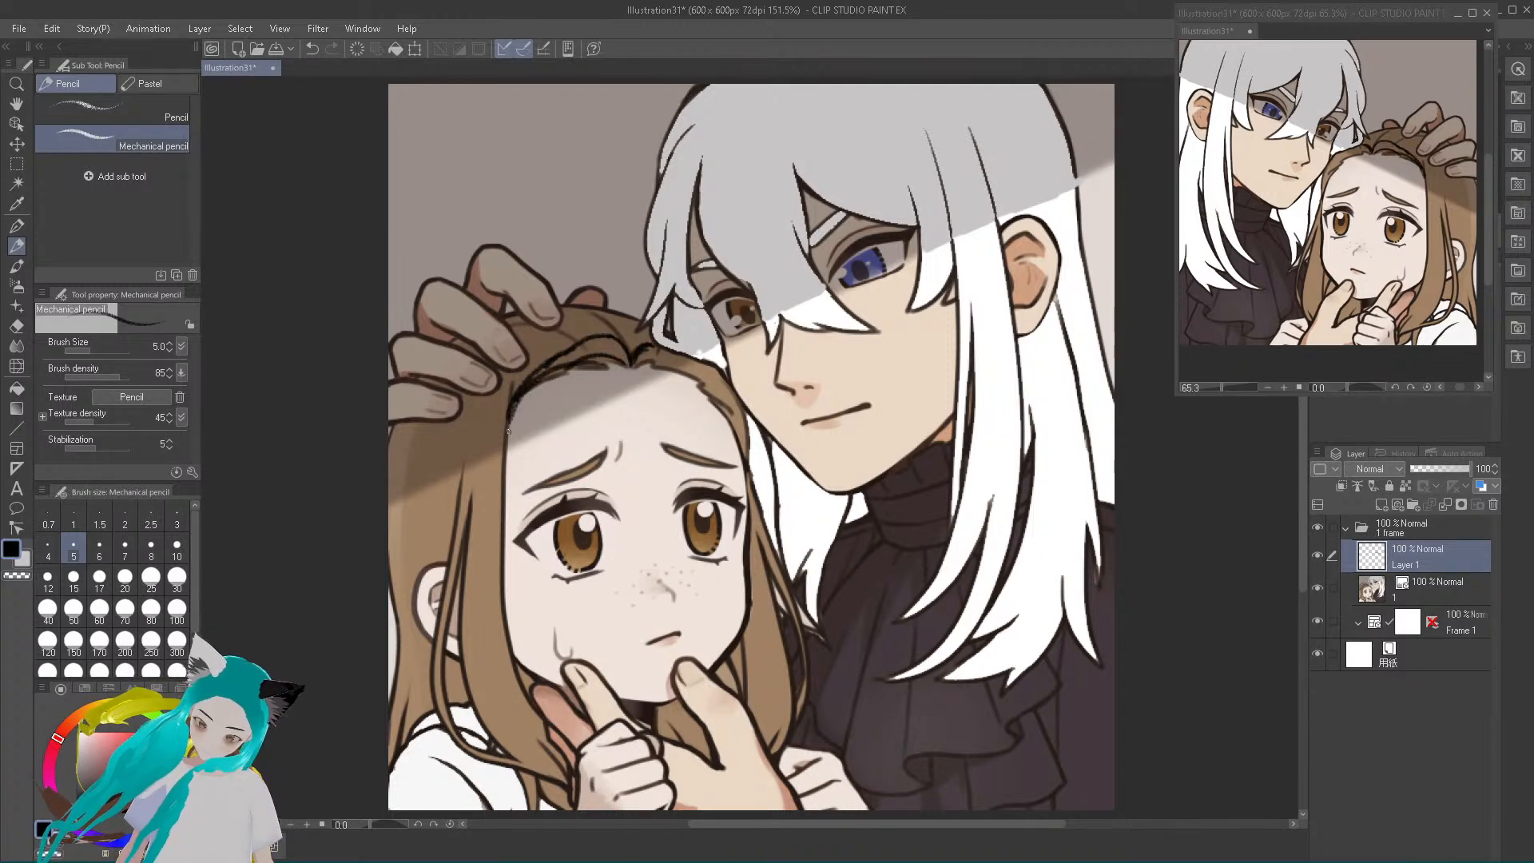
mouse_move(632, 354)
left_mouse_down()
mouse_move(587, 325)
mouse_move(528, 356)
left_mouse_up()
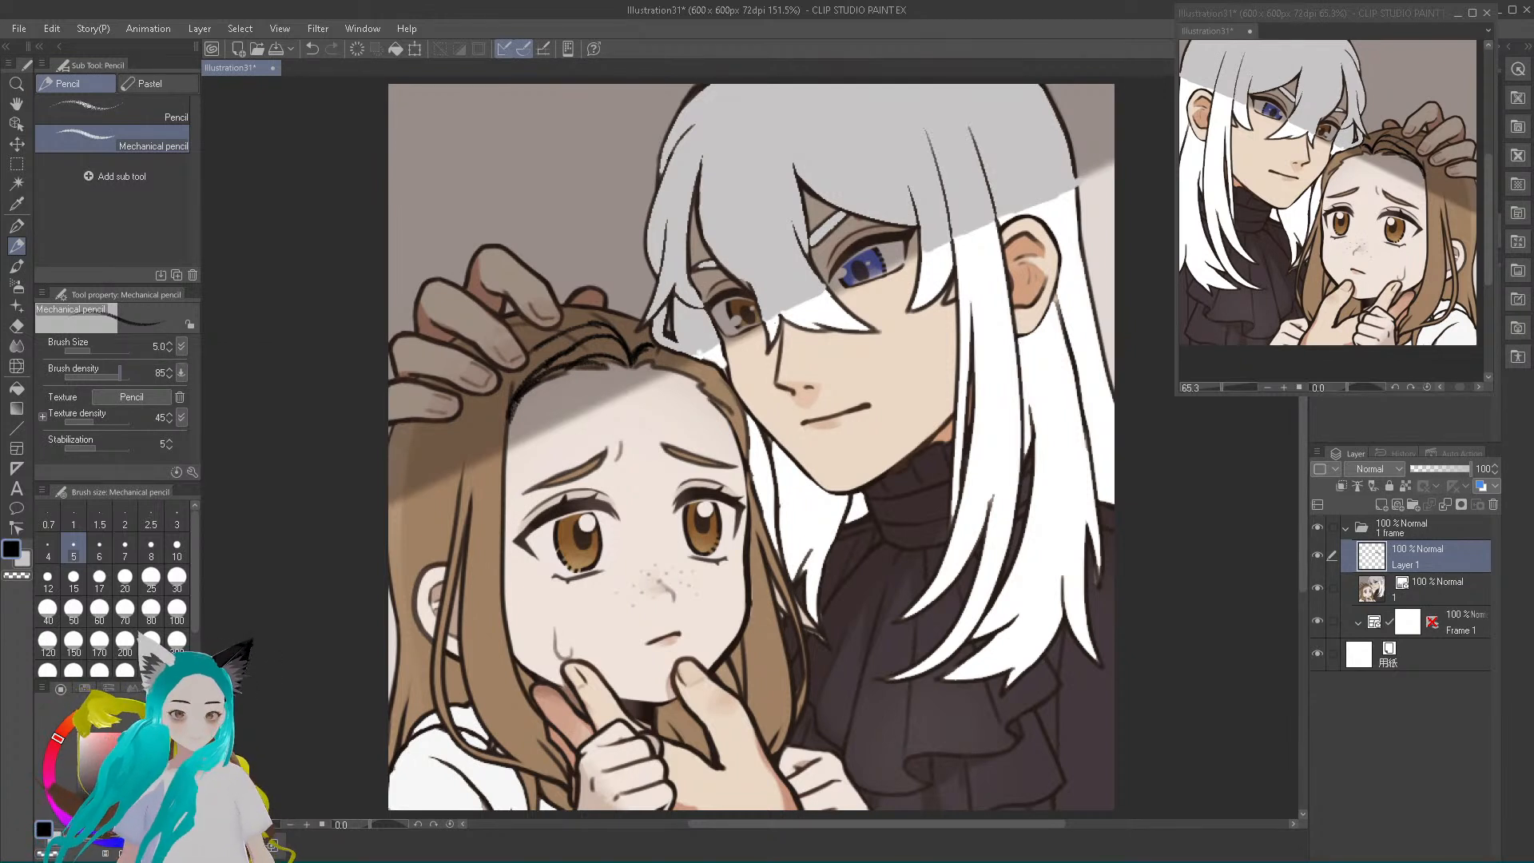
Undo all the black pencil strokes on the girl's hair
left_click(311, 48)
left_click(311, 48)
left_click(312, 48)
left_click(312, 48)
left_click(312, 48)
left_click(312, 48)
left_click(312, 48)
left_click(311, 48)
left_click(312, 48)
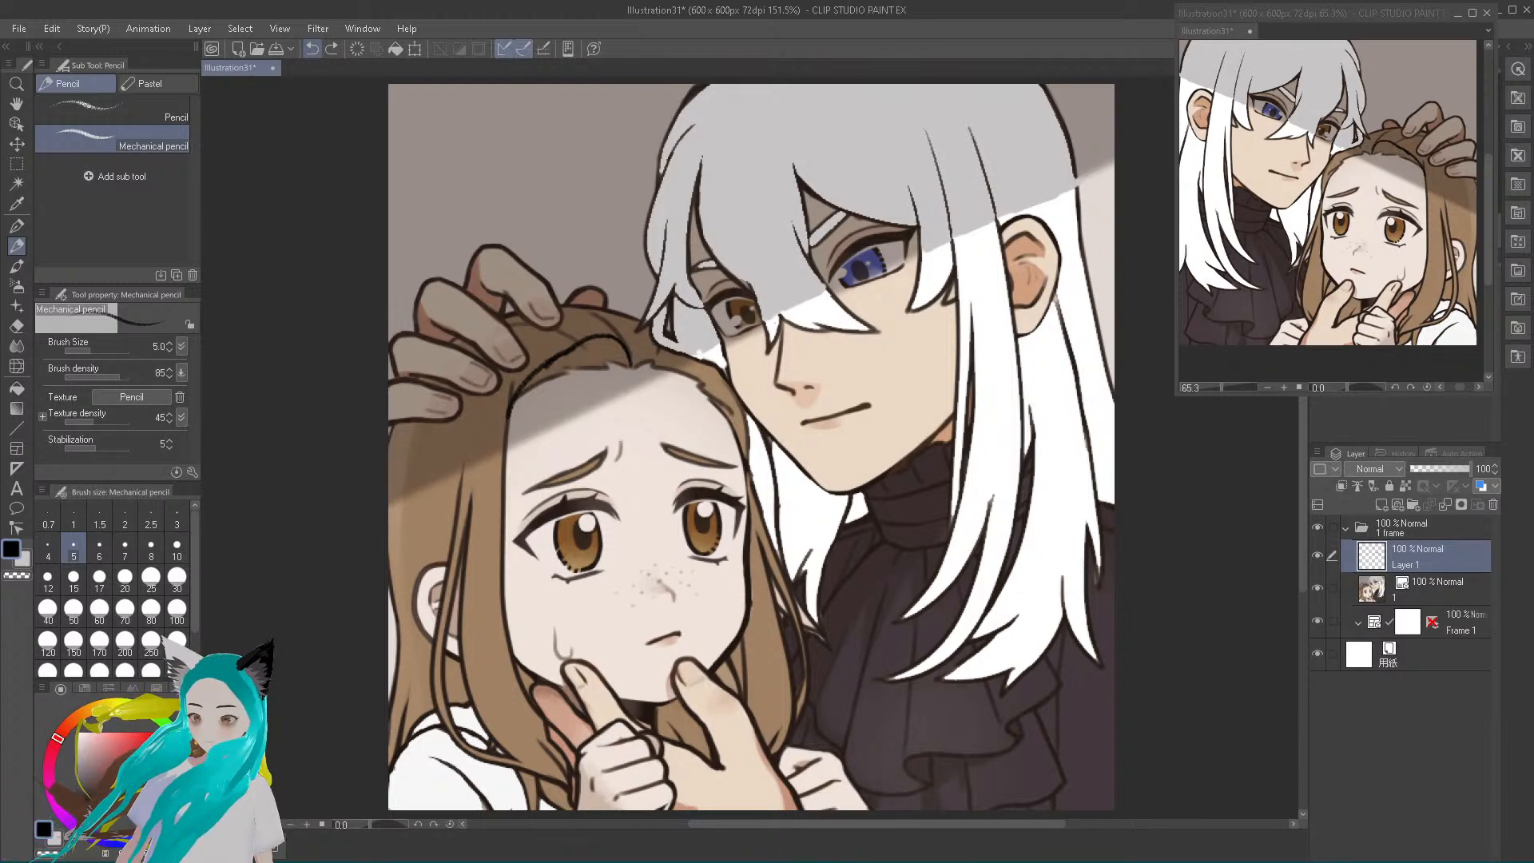
left_click(312, 48)
left_click(312, 48)
left_click(311, 48)
left_click(312, 48)
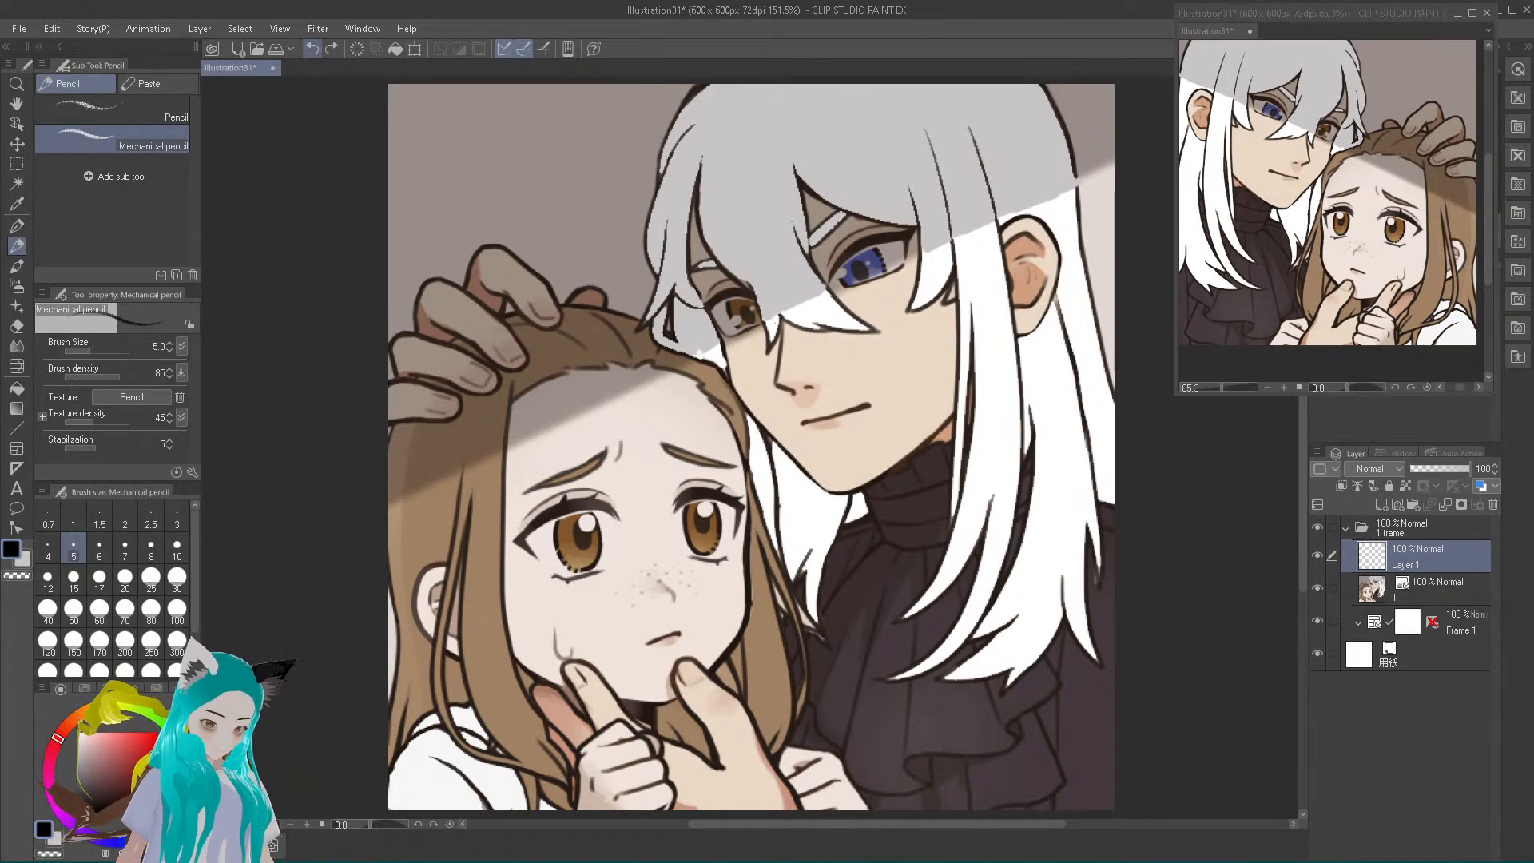
Draw additional strands over the girl's hair with the G-pen at size 5, using a dark colour sampled from the artwork
left_click(17, 203)
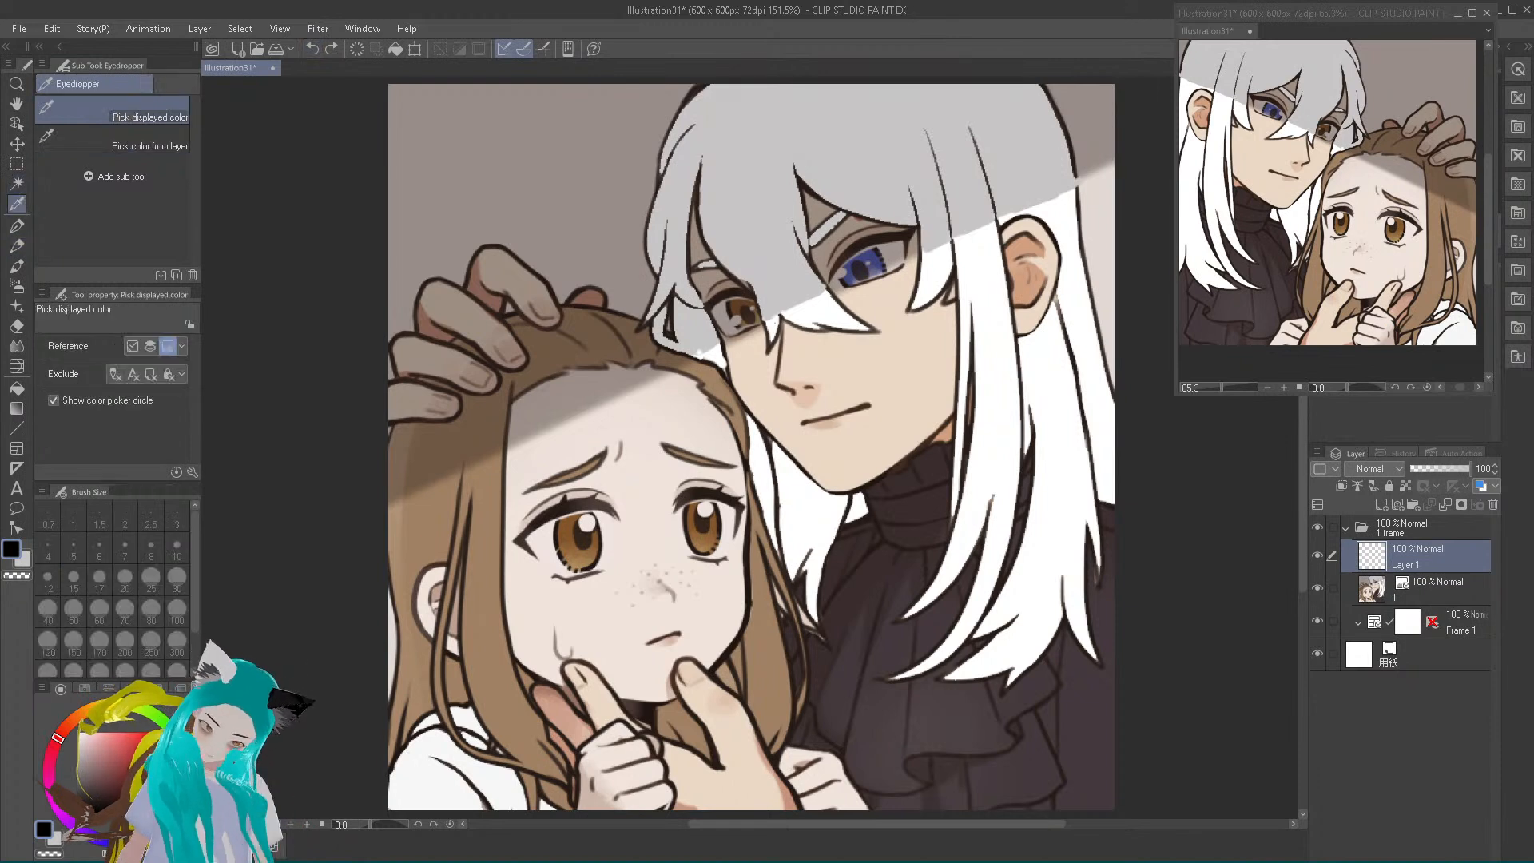
left_click(608, 314)
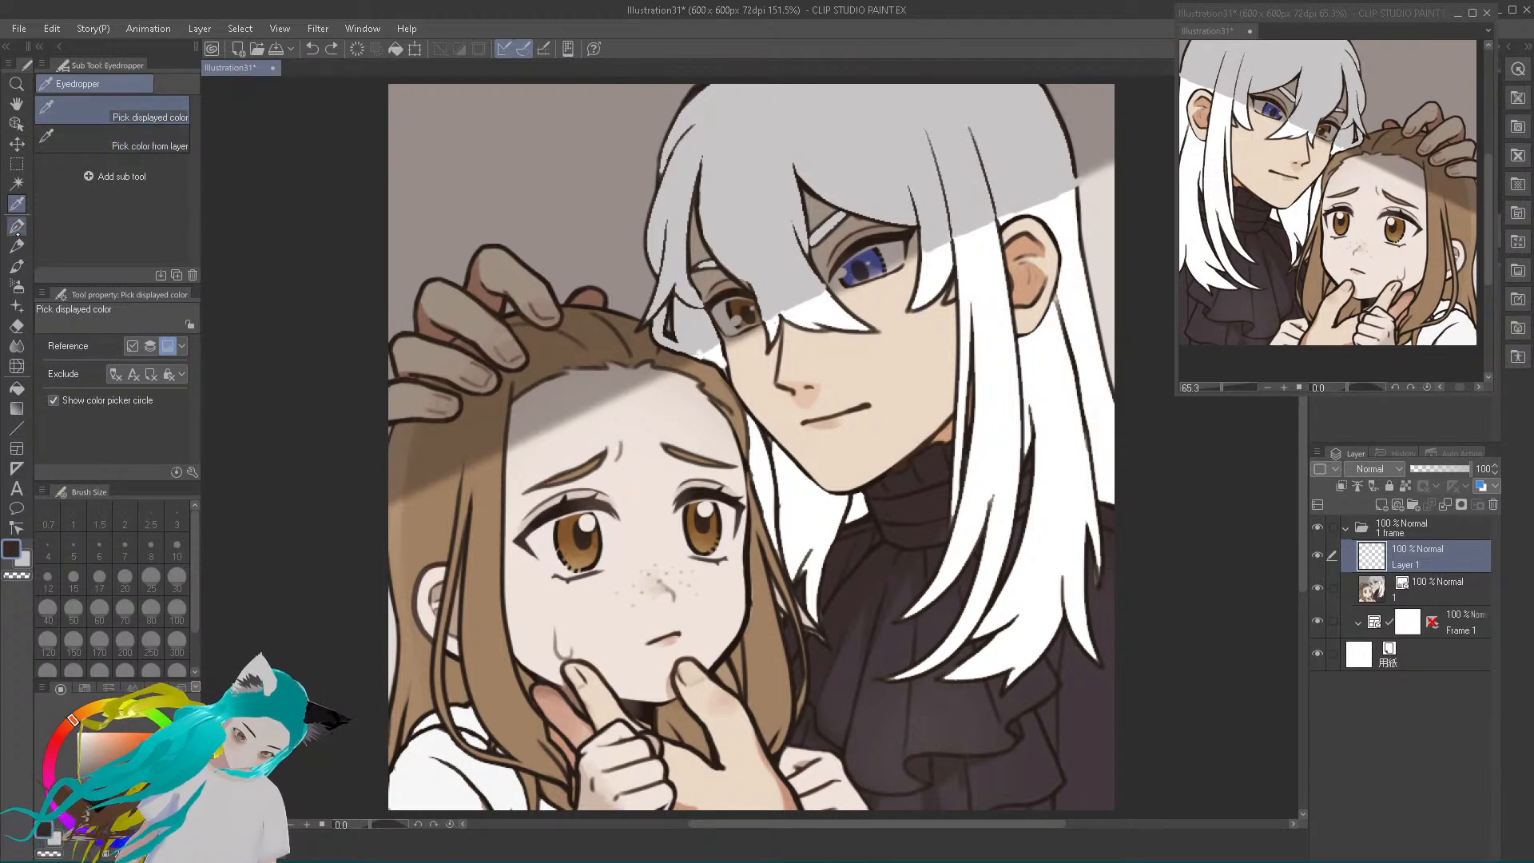
left_click(17, 226)
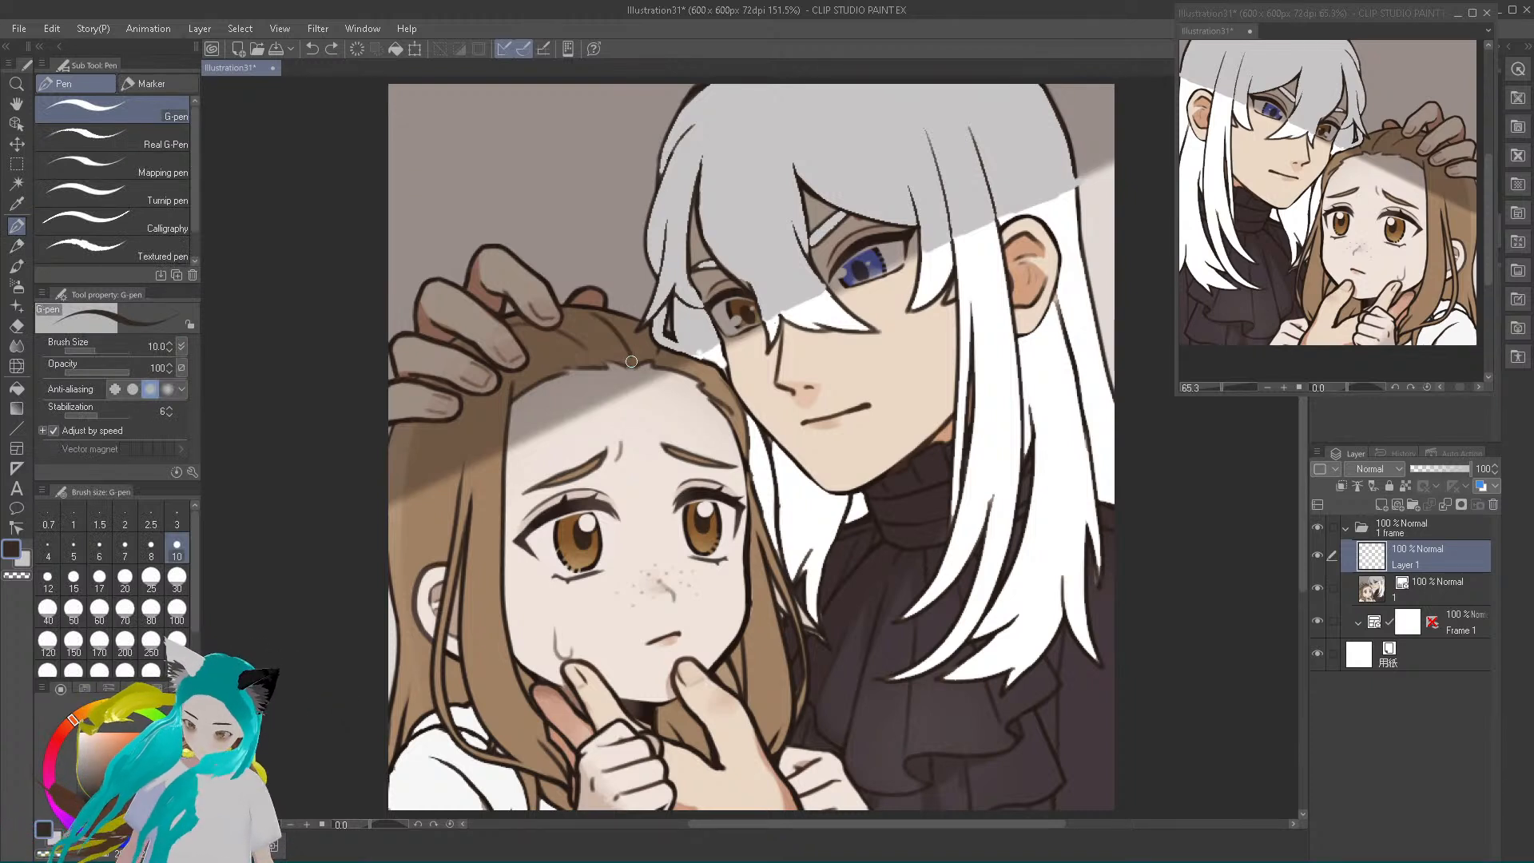
left_click(74, 548)
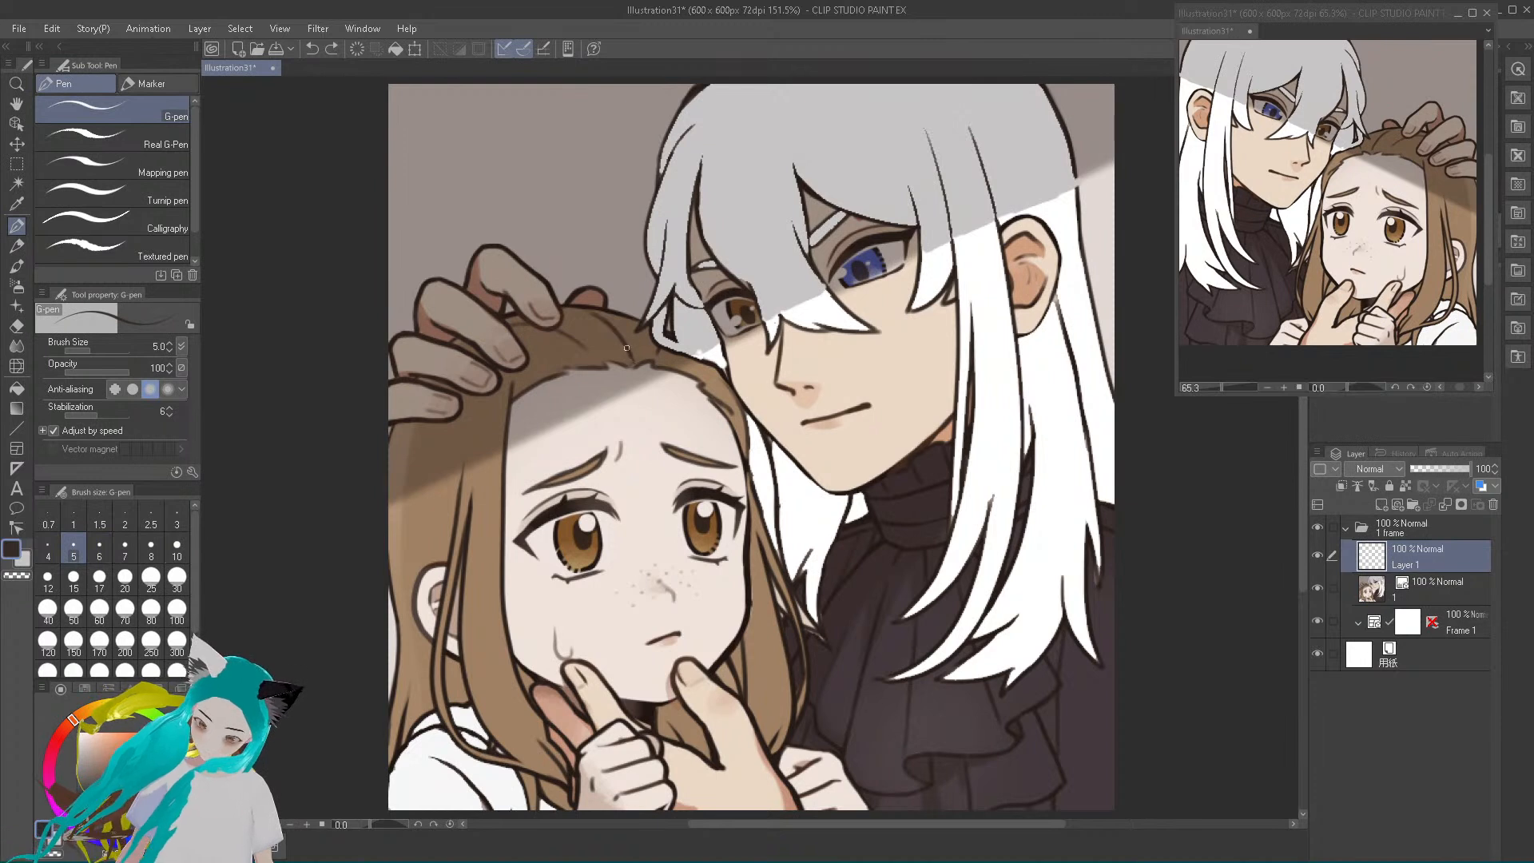
left_click_drag(548, 351, 505, 415)
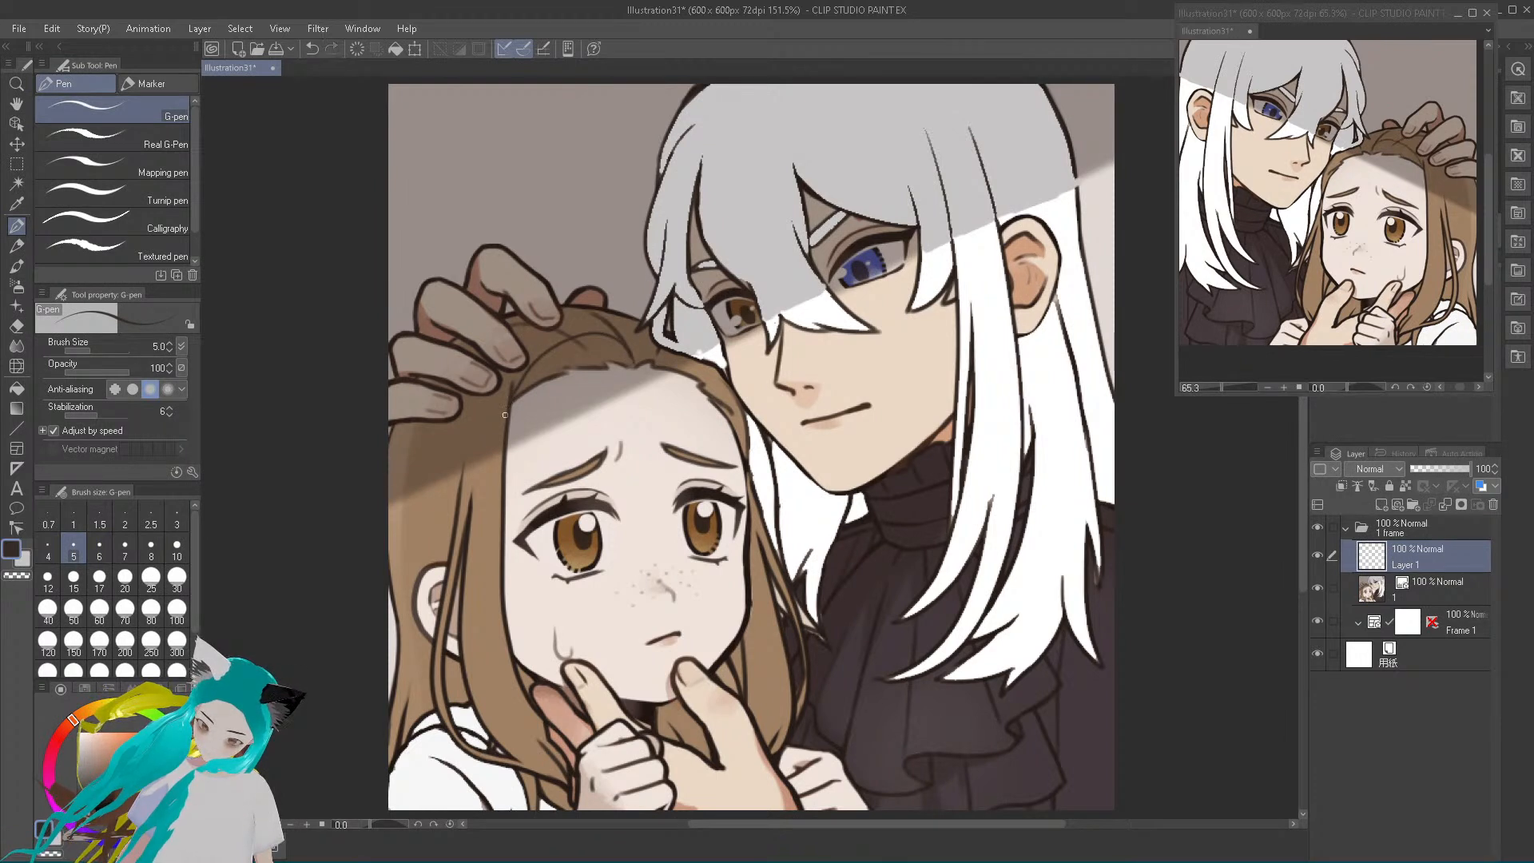
mouse_move(629, 352)
left_mouse_down()
mouse_move(570, 352)
mouse_move(520, 399)
left_mouse_up()
mouse_move(635, 365)
left_mouse_down()
mouse_move(653, 338)
mouse_move(637, 333)
left_mouse_up()
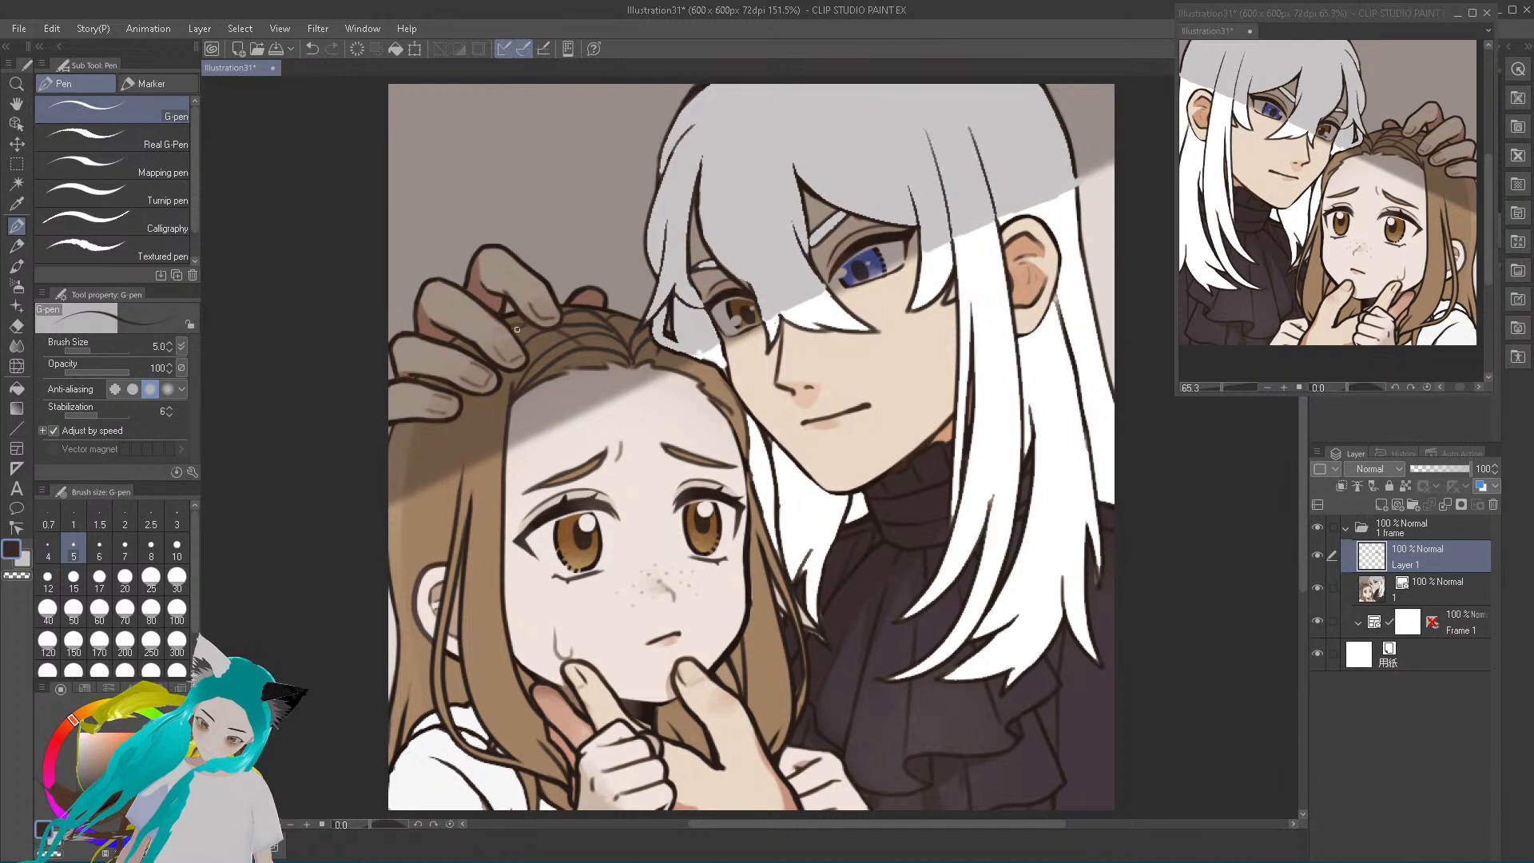
left_click_drag(472, 491, 482, 433)
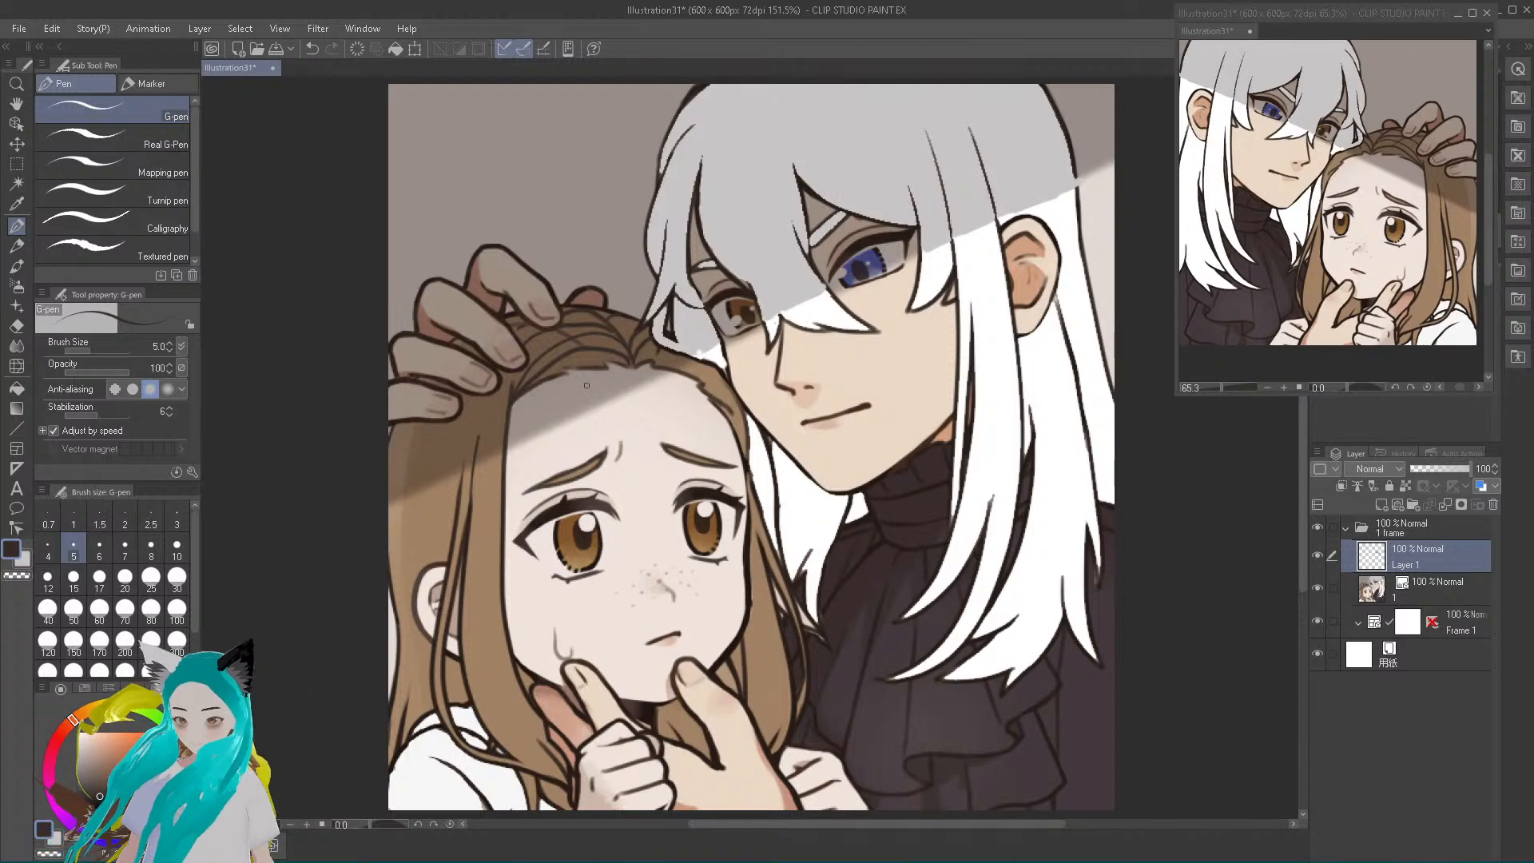
Draw a strand line through the white-haired character's bangs in a dark colour sampled from the artwork
left_click(771, 297, "alt")
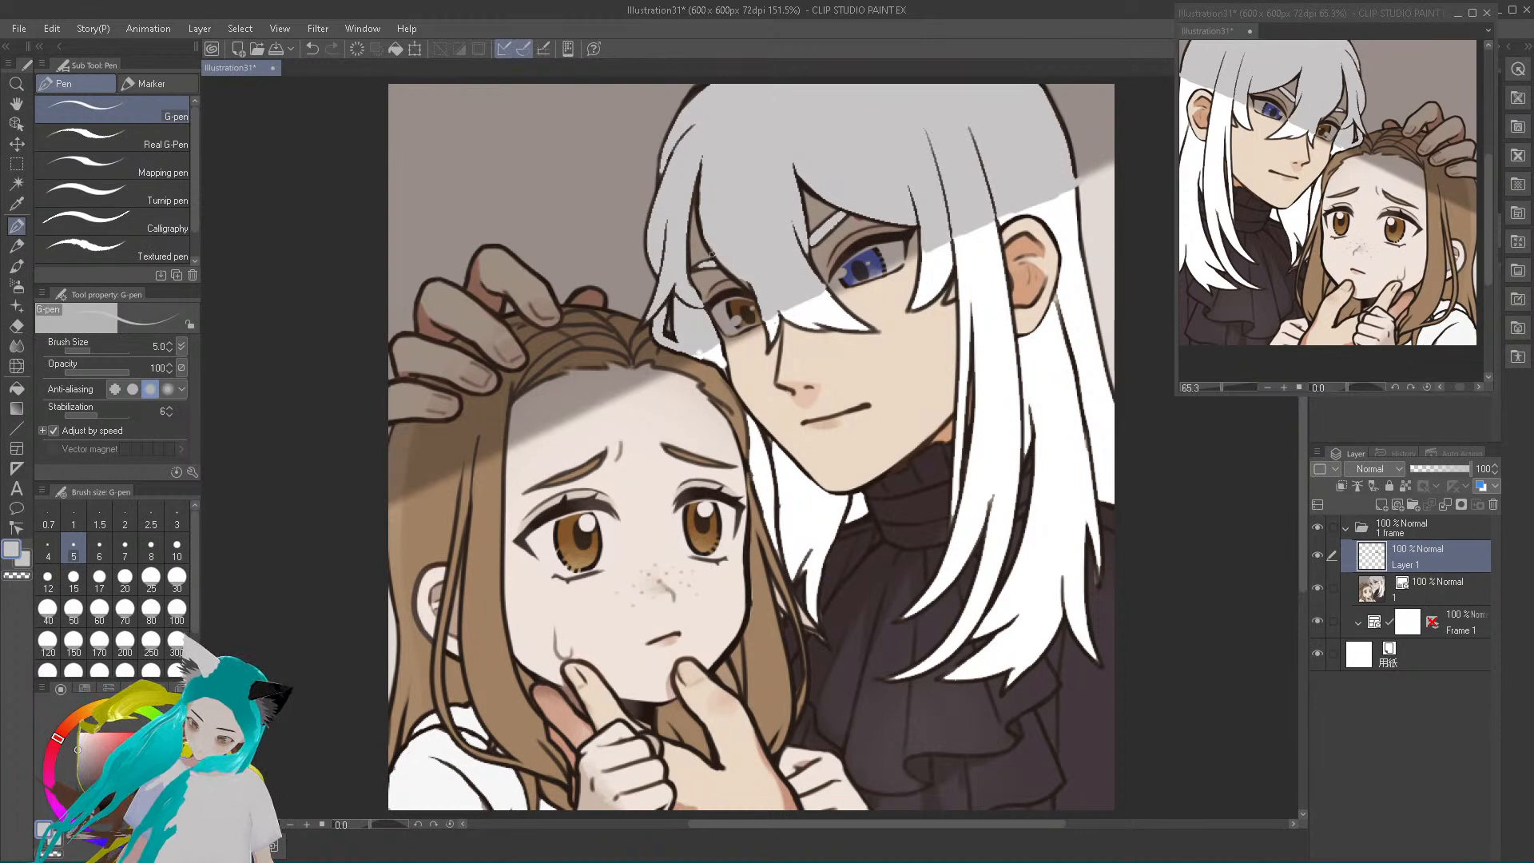
left_click(712, 257, "alt")
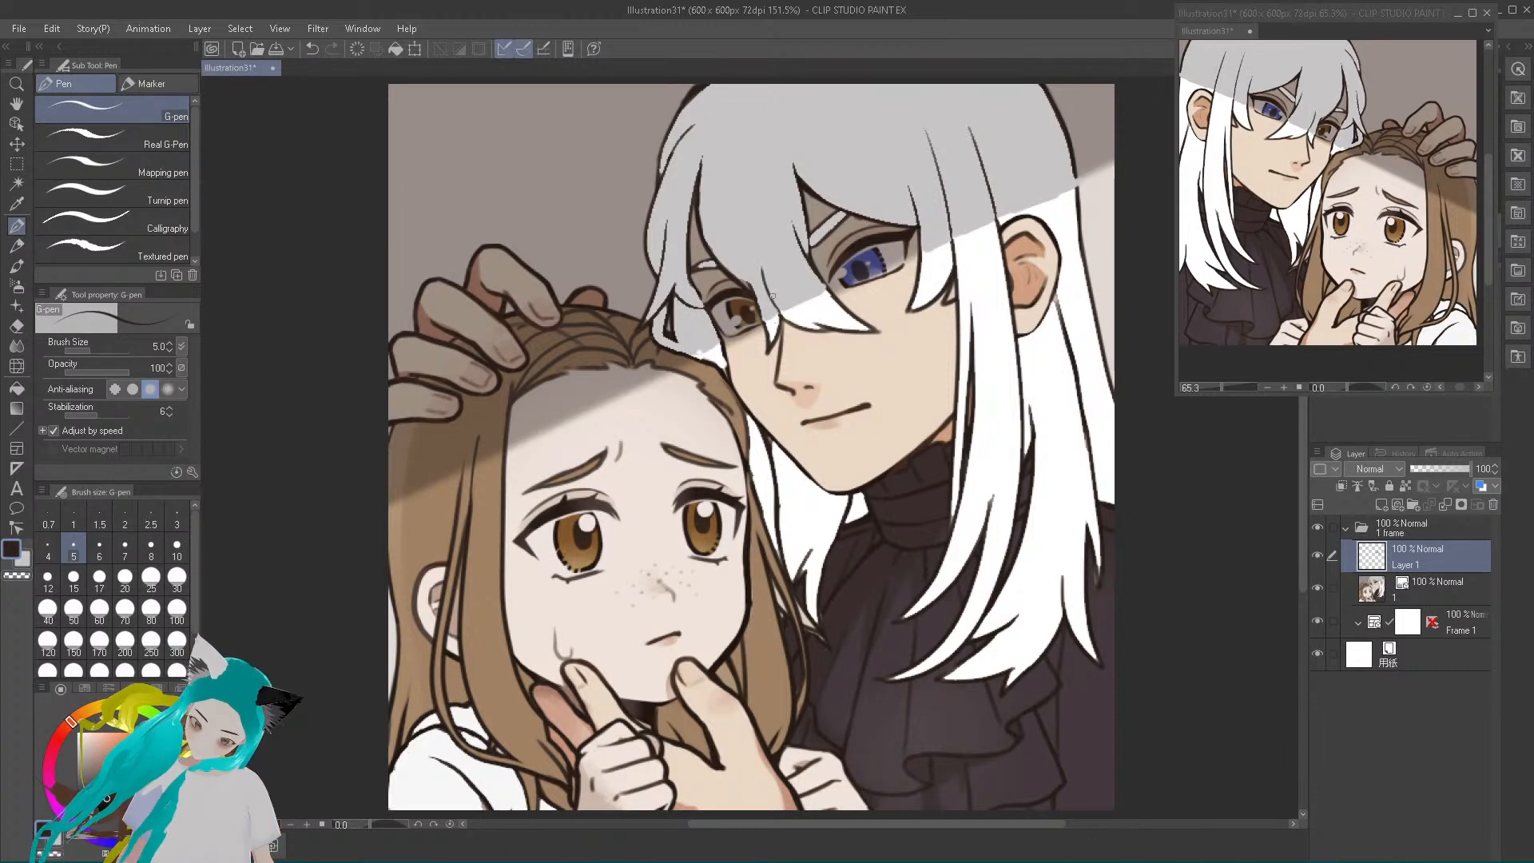
left_click_drag(781, 314, 748, 196)
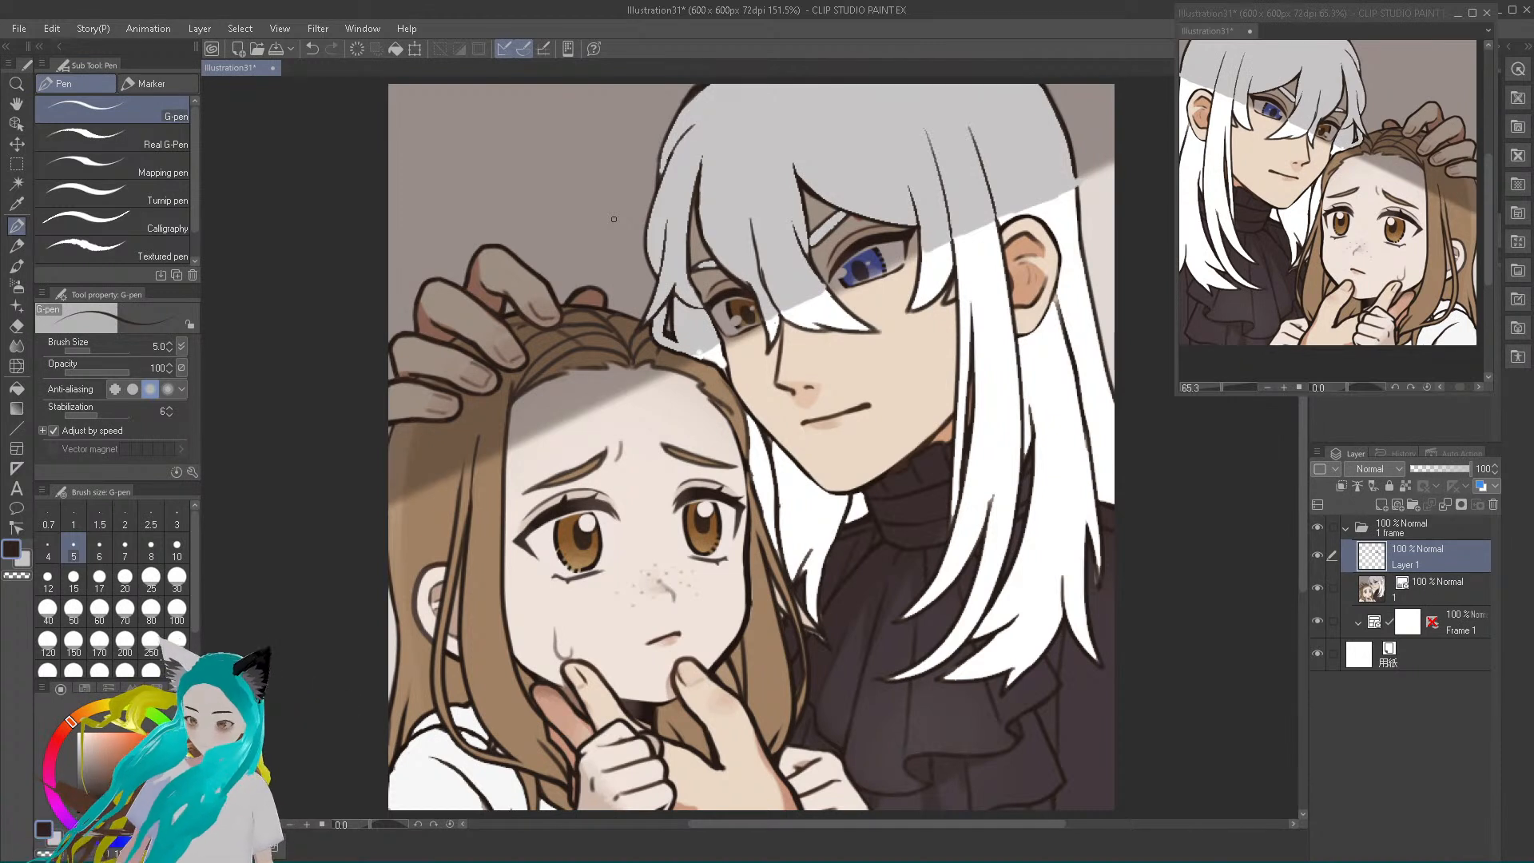
Close the gap in the white hair's outer outline where the shadow edge crosses it, using the dark line colour
key("x")
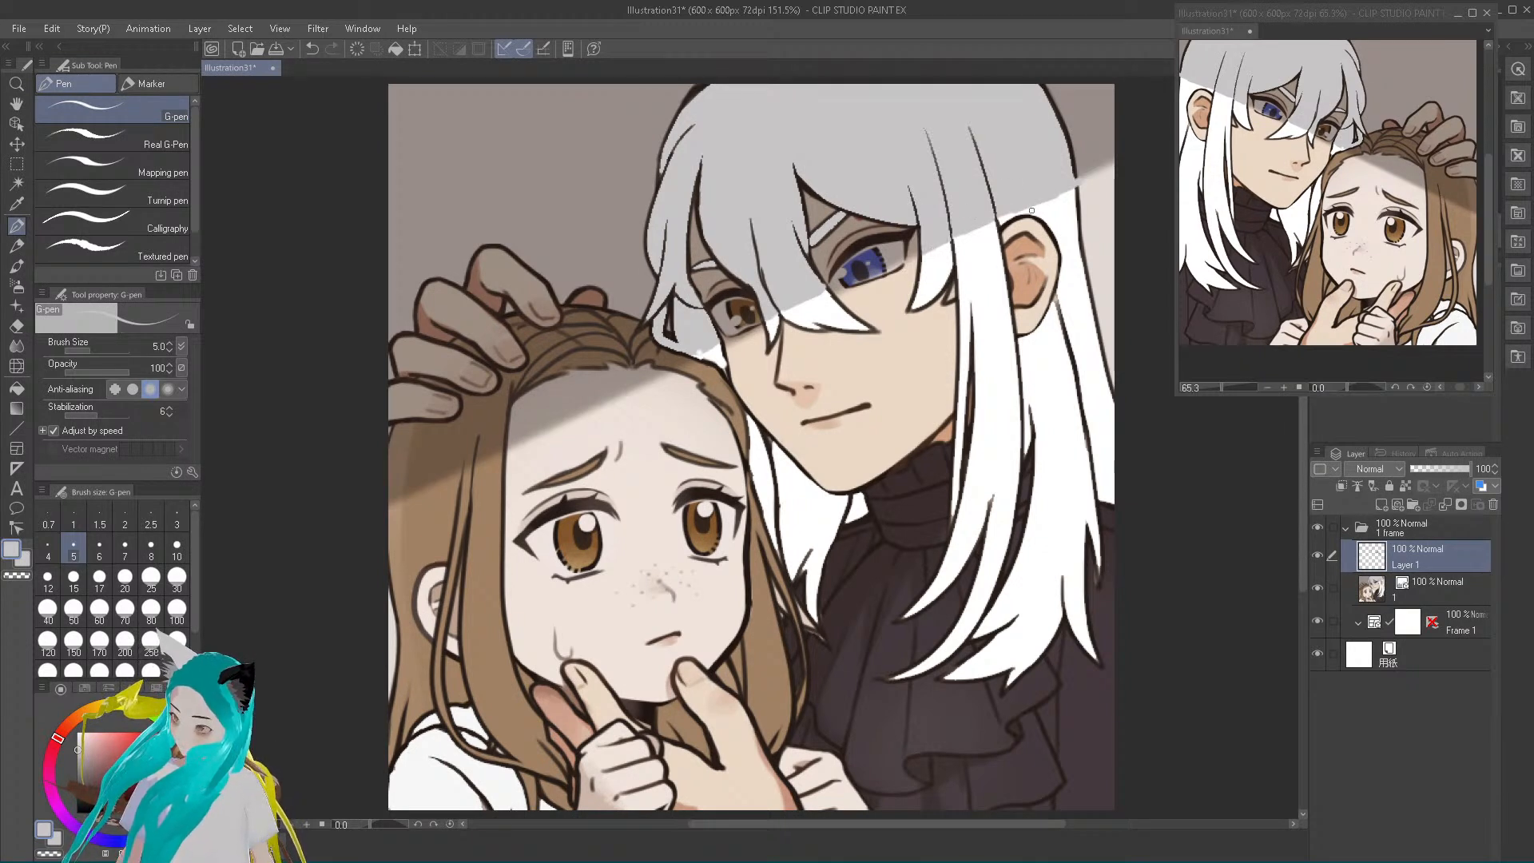
left_click(1076, 175, "alt")
left_click_drag(1075, 176, 1076, 187)
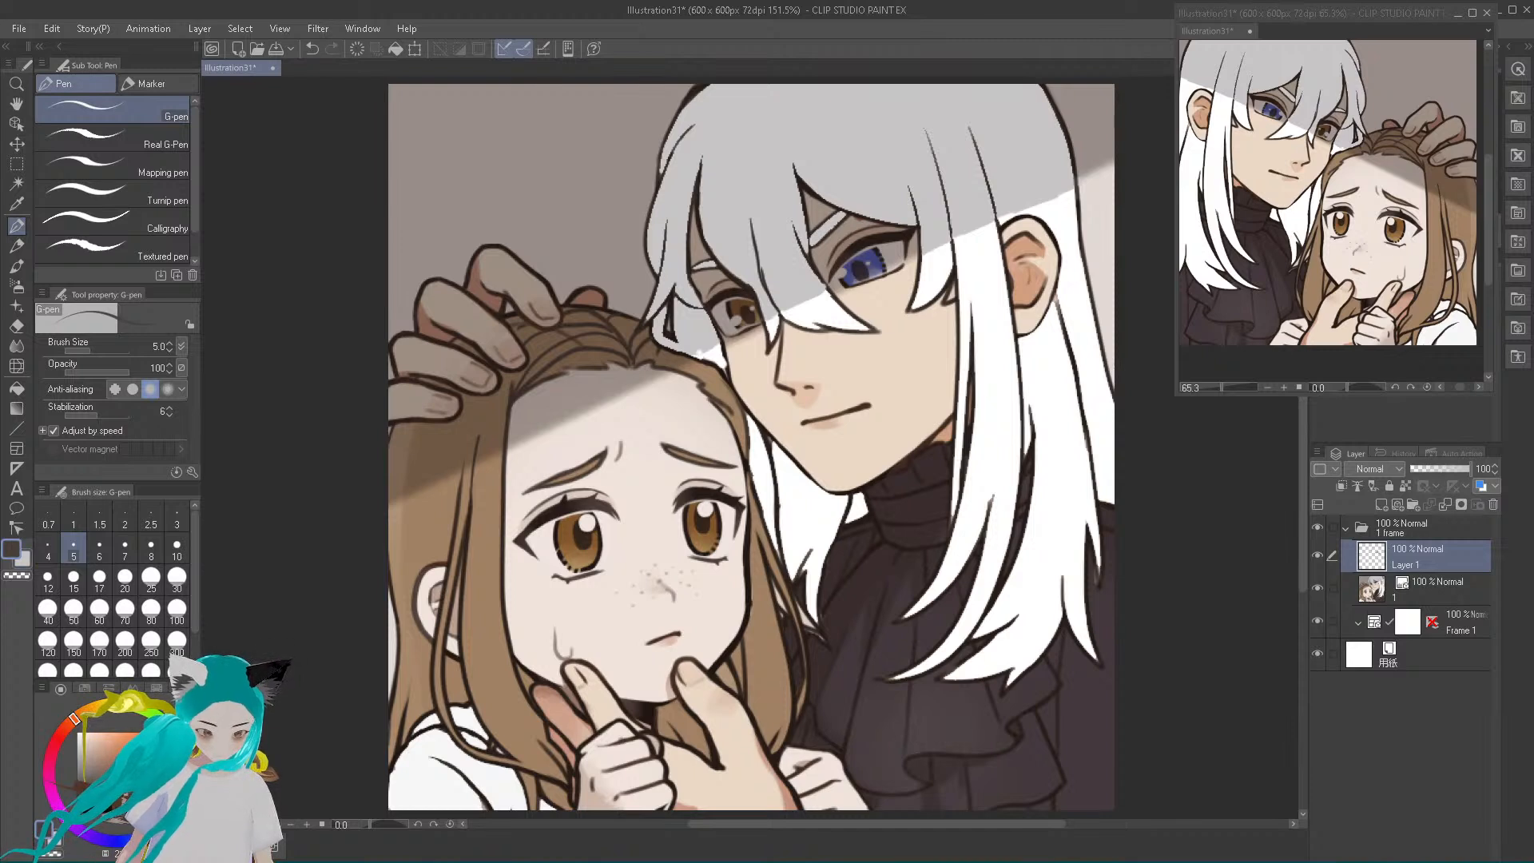
Paint a teal streak down the girl's hair beside her eye with the G-pen at size 8
left_click(17, 576)
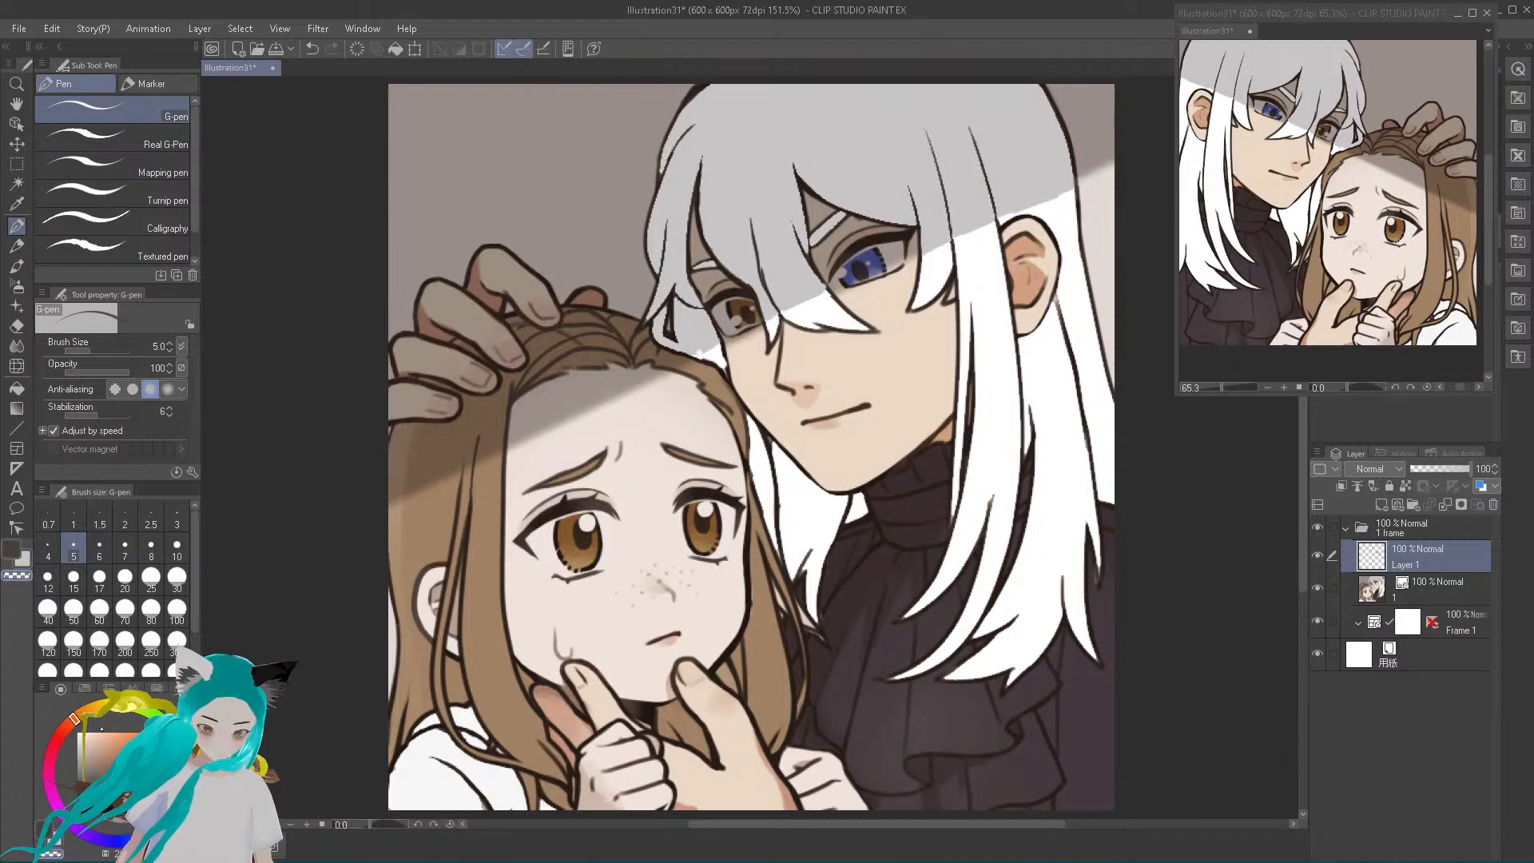
key("c")
left_click(143, 746)
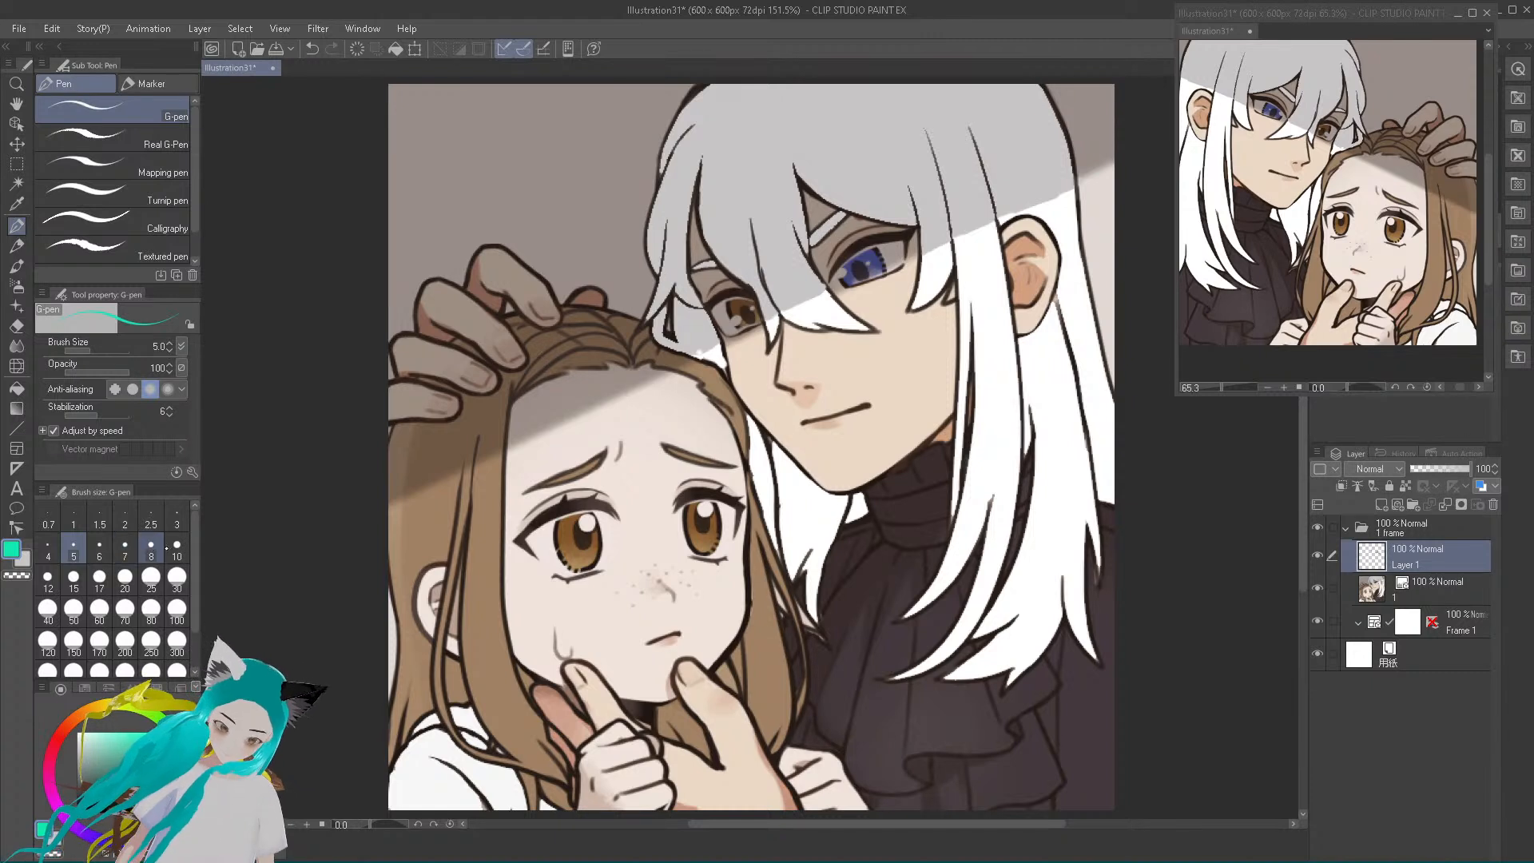
left_click(150, 547)
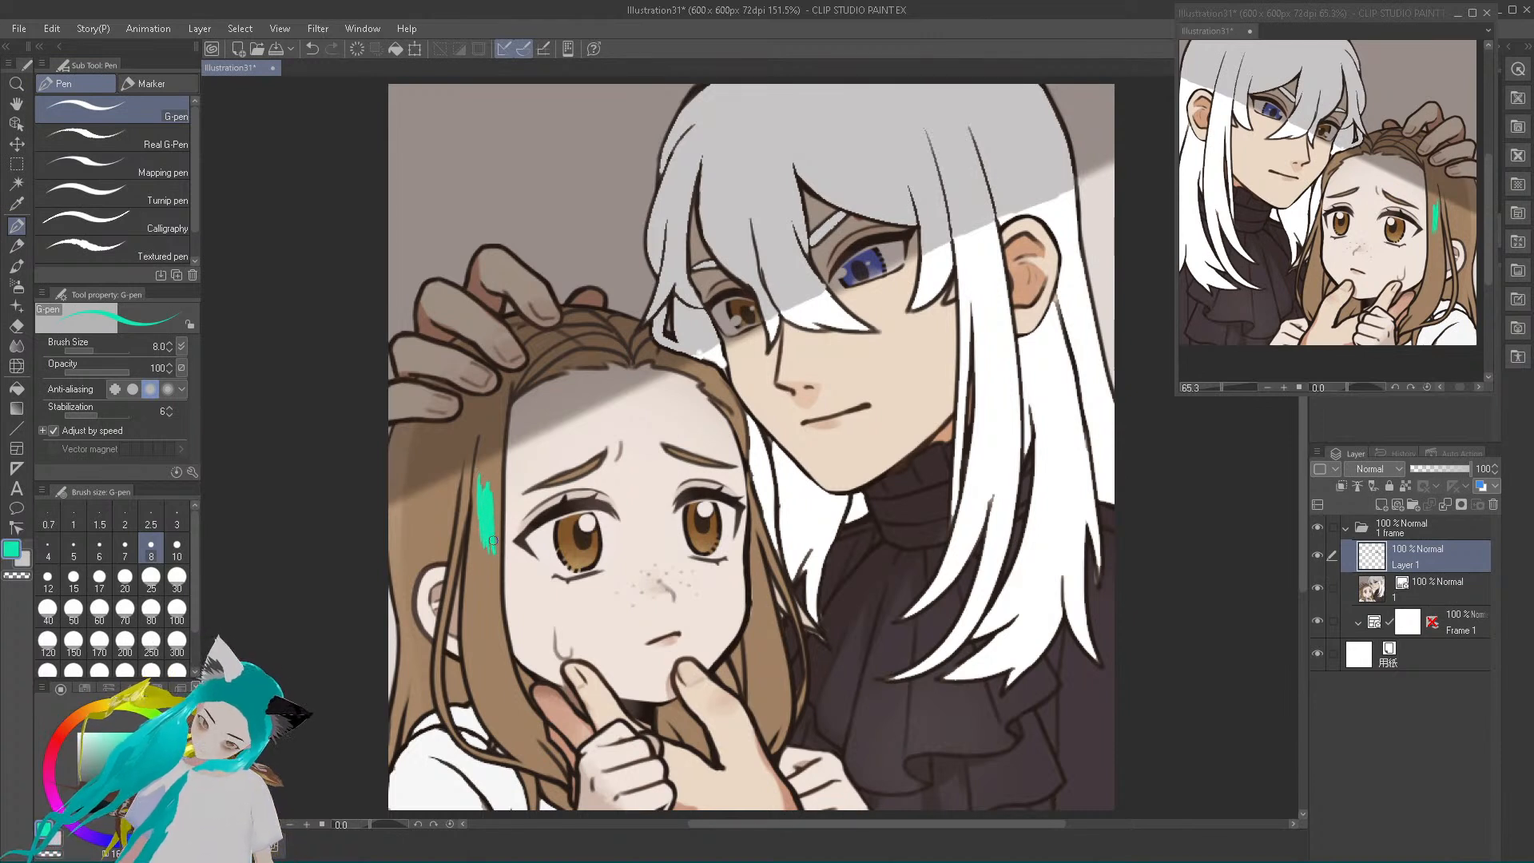
left_click_drag(497, 561, 483, 520)
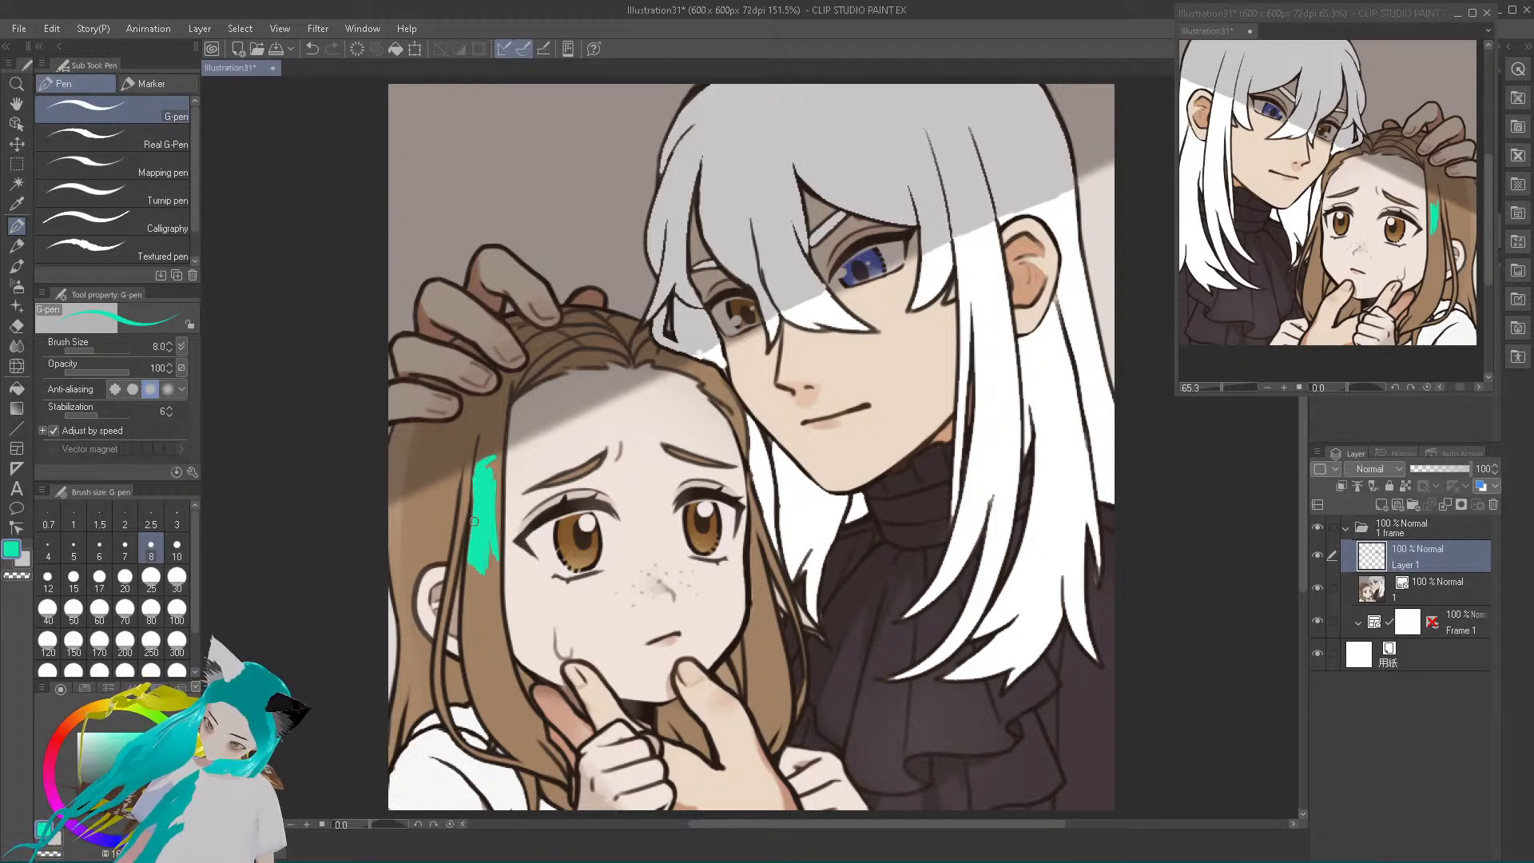
left_click_drag(475, 506, 481, 473)
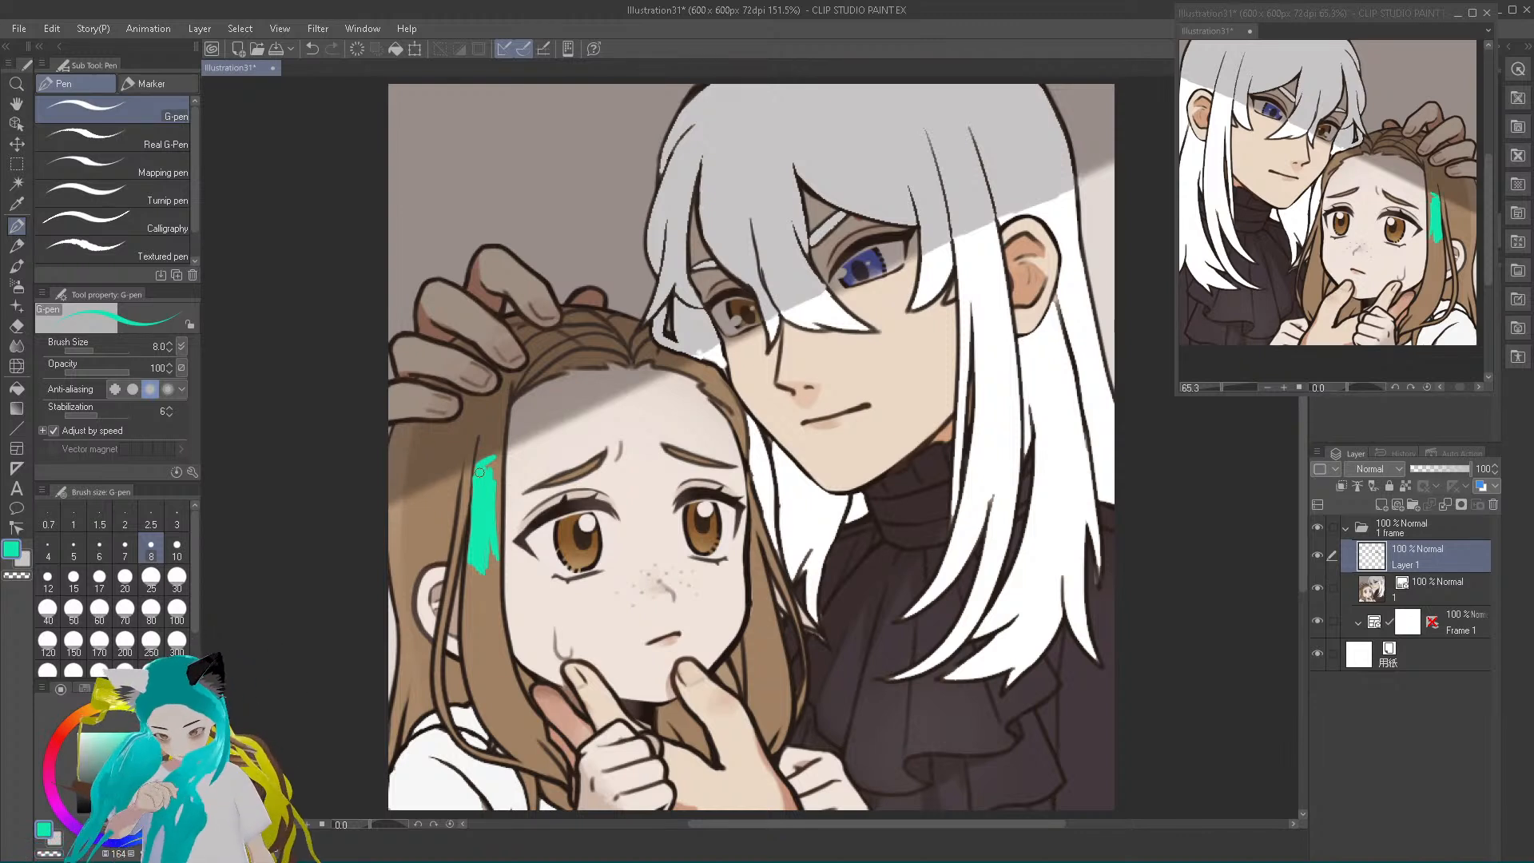
key("bracketright")
key("bracketright")
key("bracketright")
key("bracketright")
key("bracketright")
key("bracketright")
key("bracketleft")
key("bracketleft")
key("bracketleft")
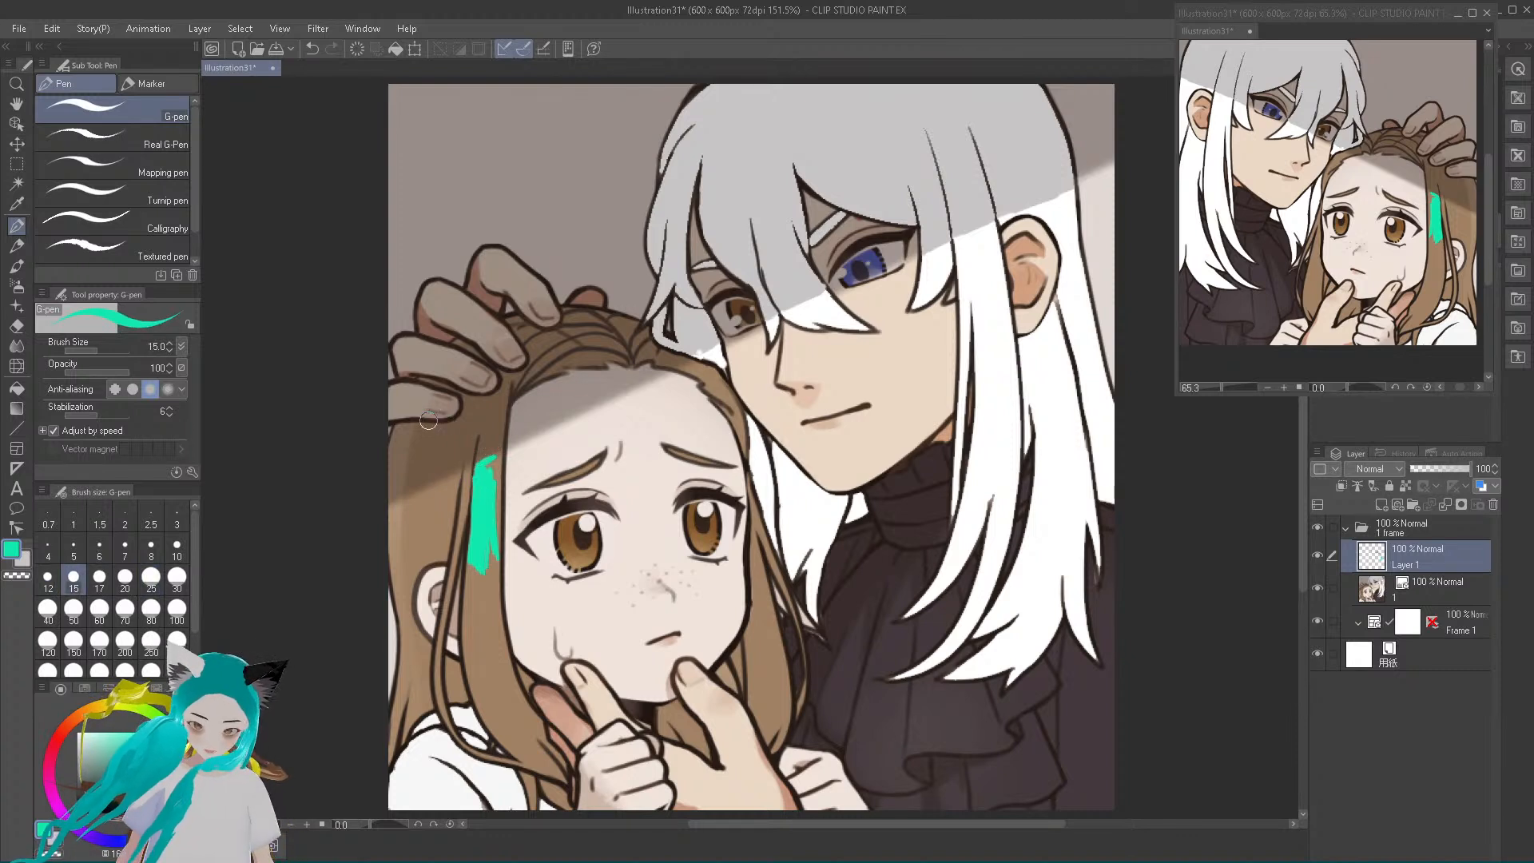
left_click(16, 104)
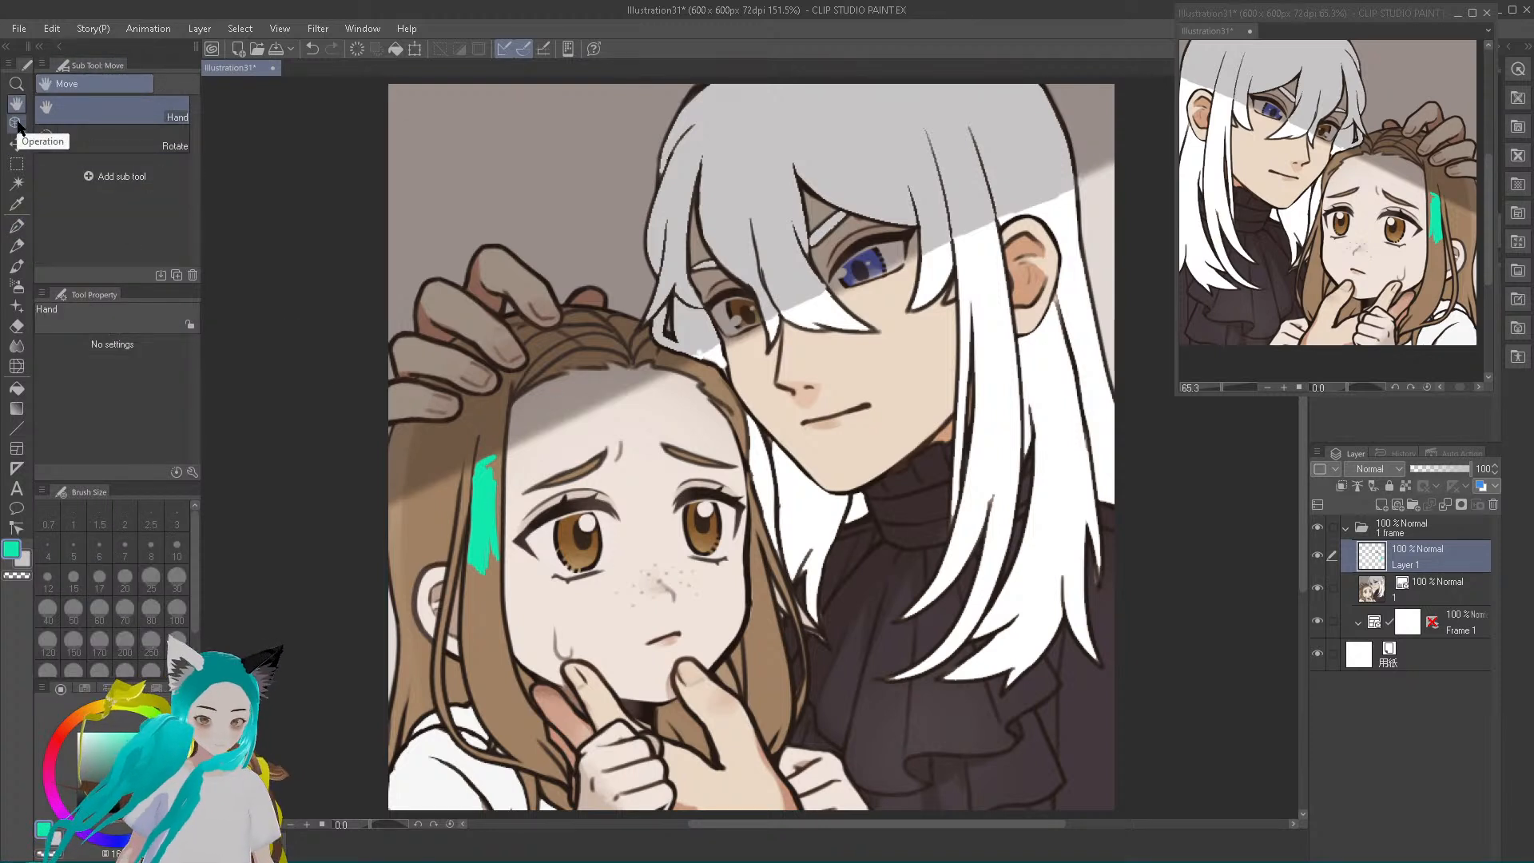
Fill the upper part of the girl's teal streak out to the face-side hair outline with the G-pen at size 6
left_click(16, 84)
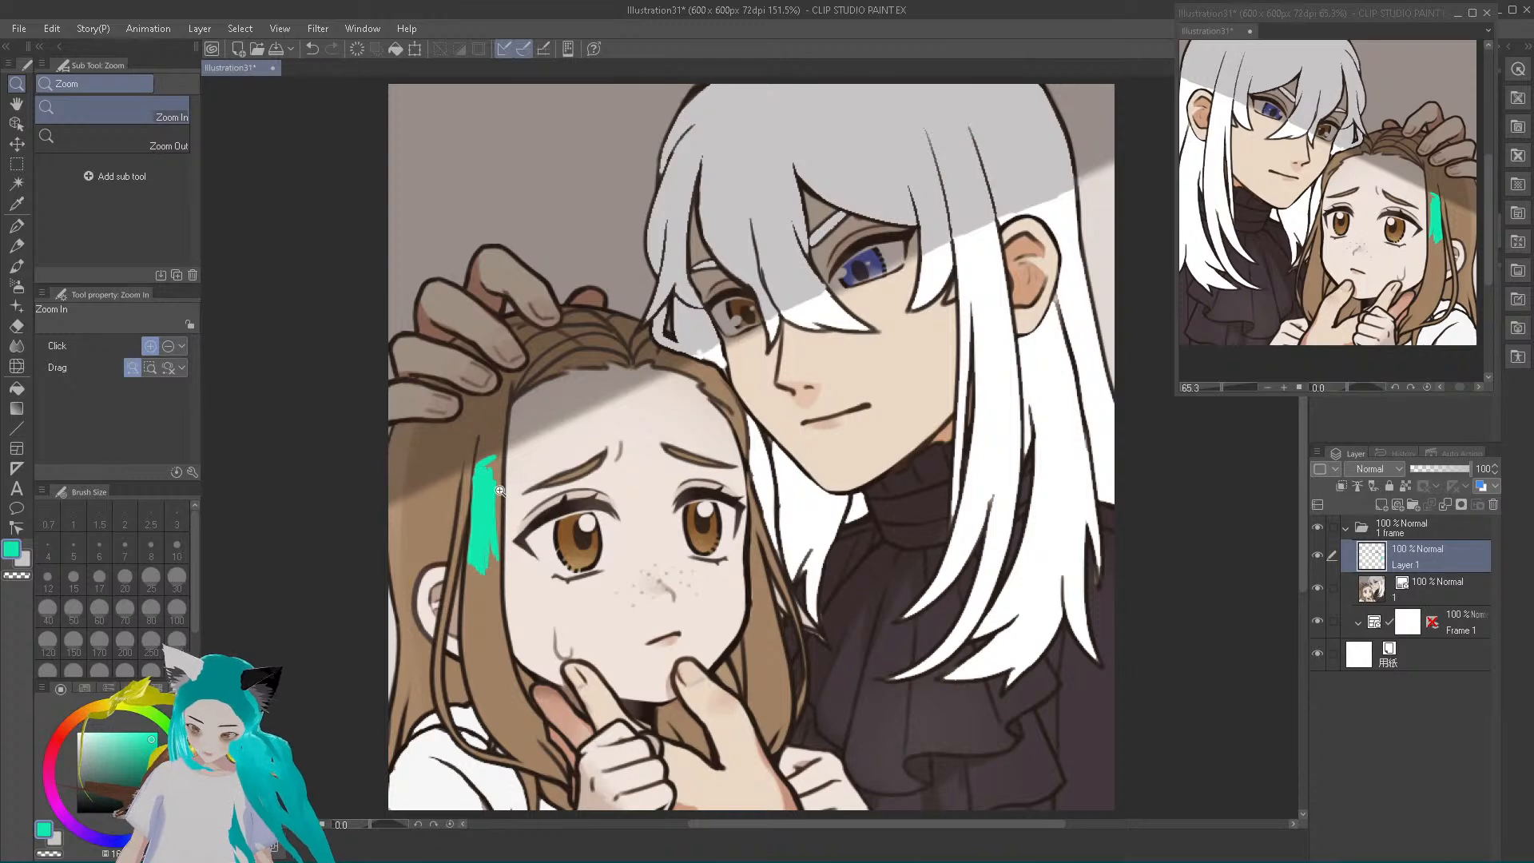
scroll(497, 492, "up", 11)
scroll(497, 492, "up", 5)
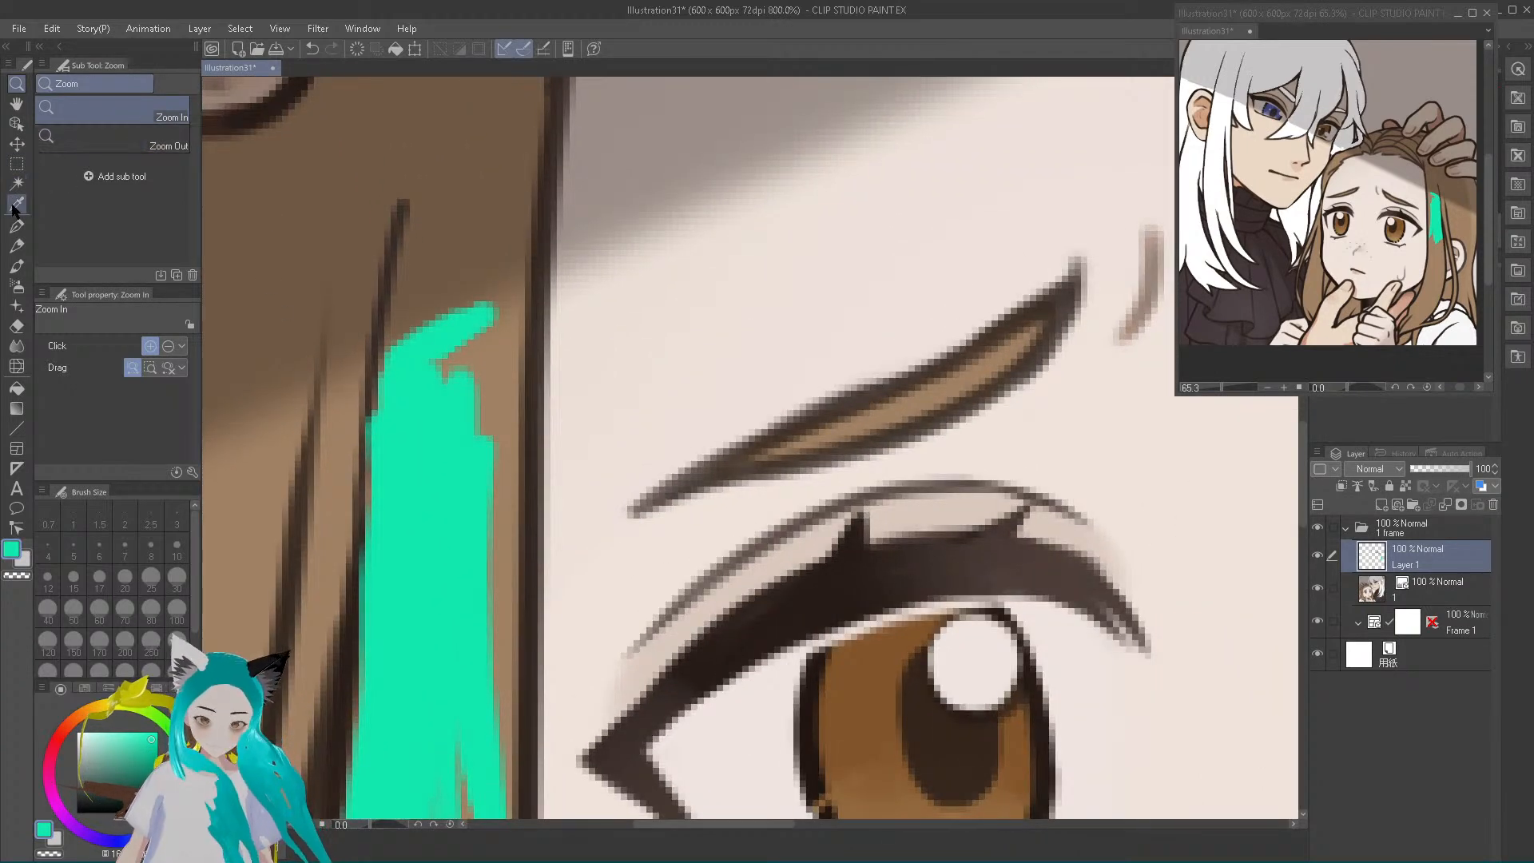
left_click(17, 226)
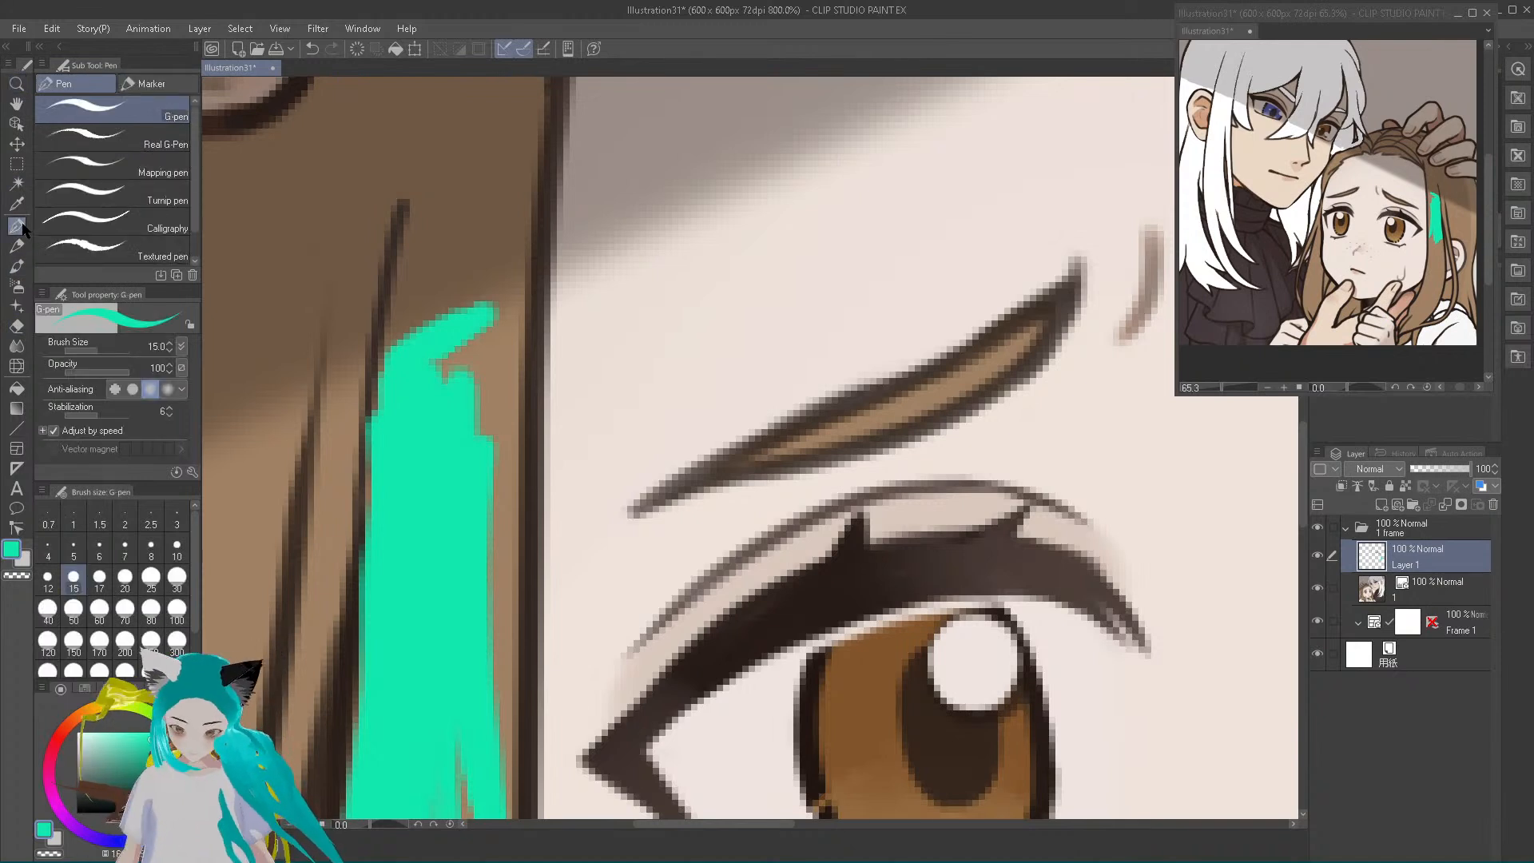
key("bracketleft")
key("bracketleft")
key("bracketleft")
key("bracketleft")
key("bracketleft")
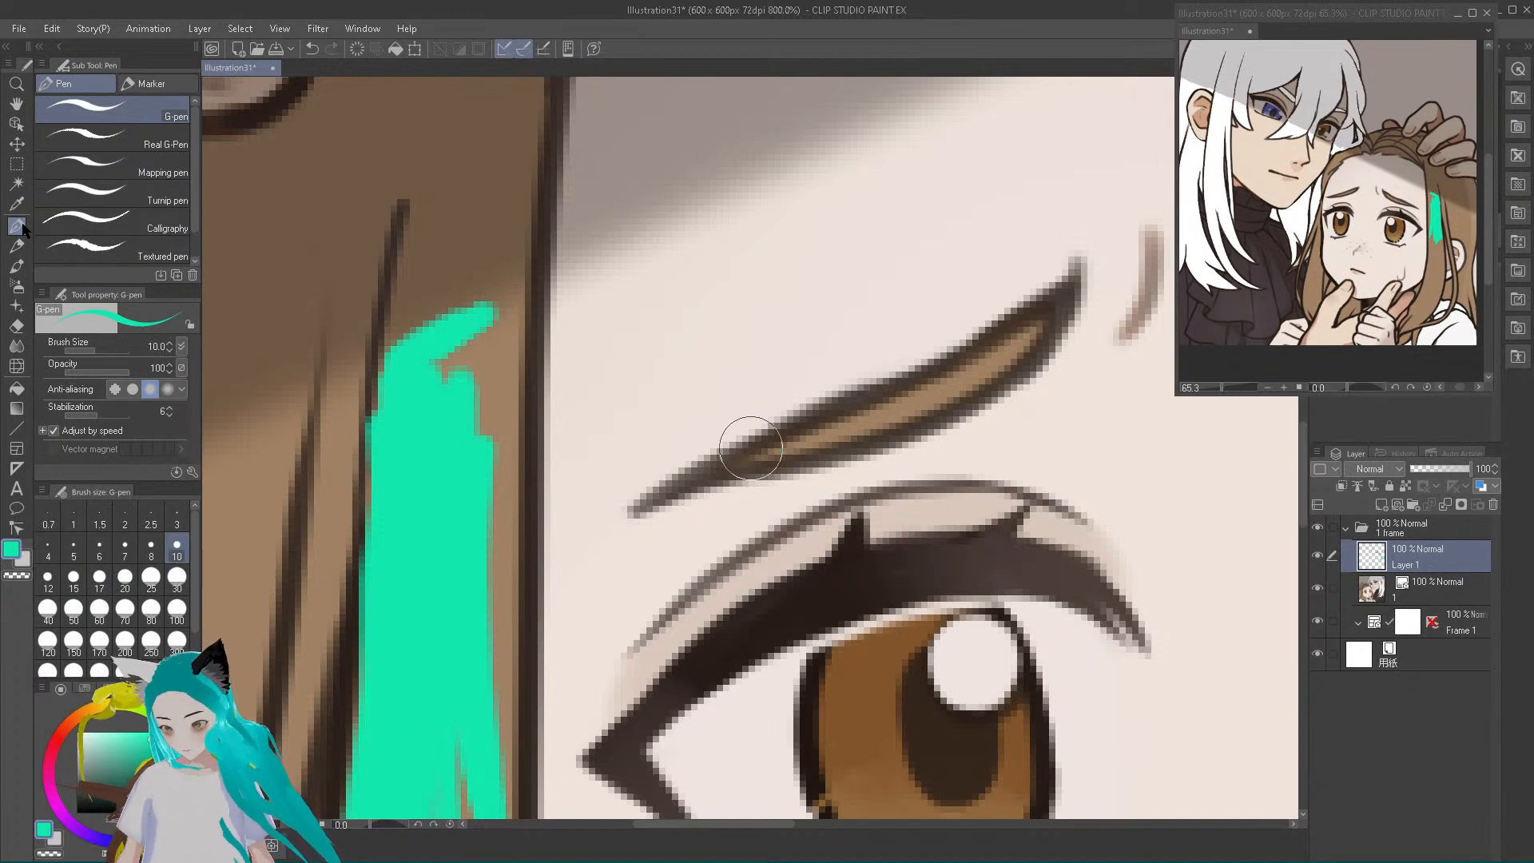
key("bracketleft")
key("bracketleft")
key("bracketleft")
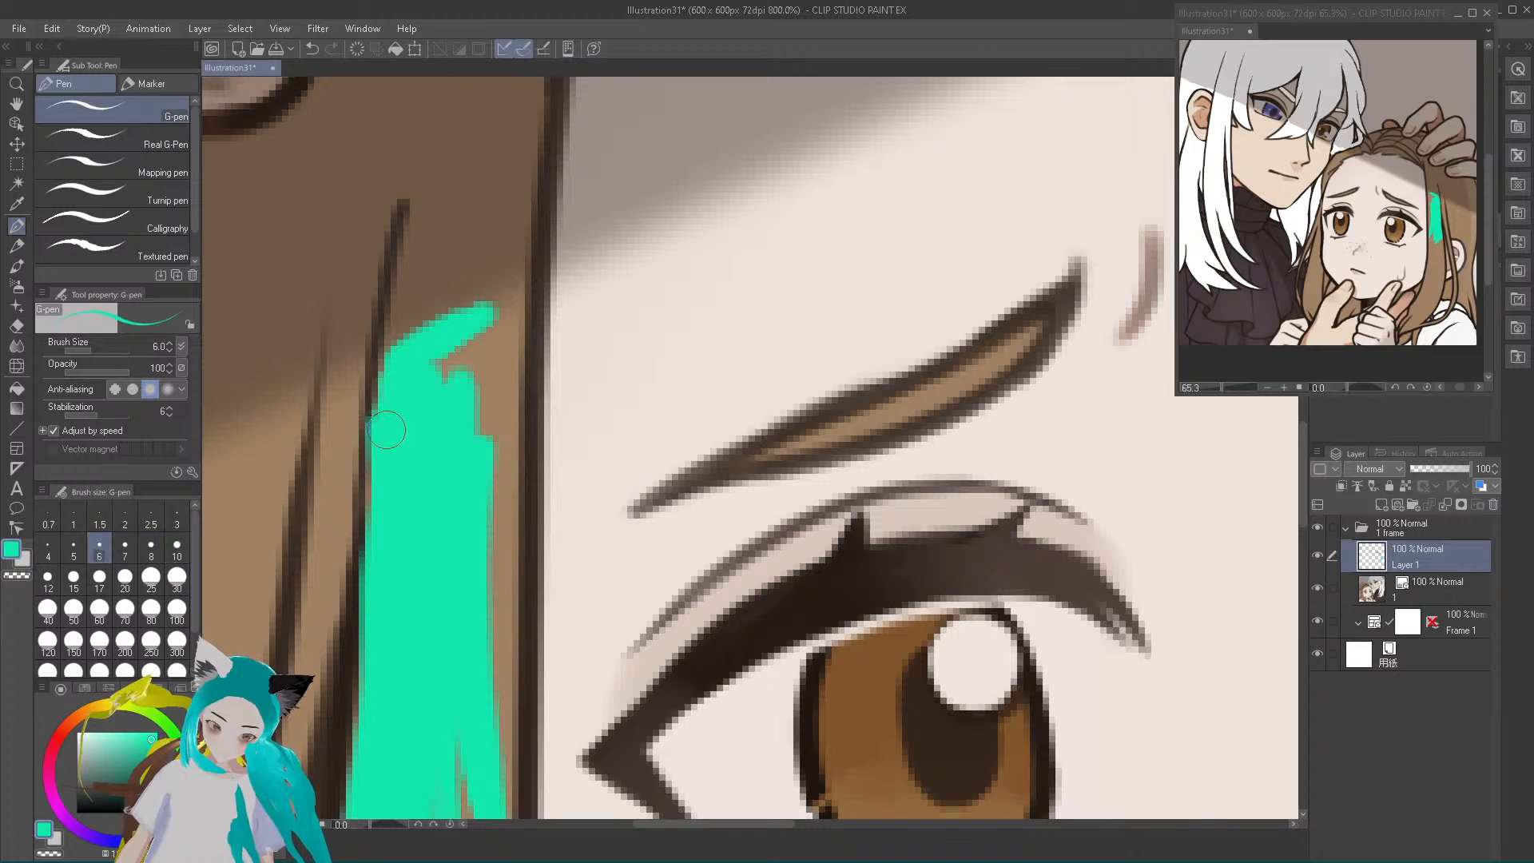
mouse_move(390, 411)
left_mouse_down()
mouse_move(391, 366)
mouse_move(396, 413)
mouse_move(426, 421)
mouse_move(452, 358)
left_mouse_up()
mouse_move(478, 430)
left_mouse_down()
mouse_move(487, 347)
mouse_move(470, 360)
mouse_move(515, 458)
mouse_move(509, 347)
mouse_move(517, 361)
mouse_move(491, 395)
mouse_move(484, 334)
mouse_move(510, 587)
left_mouse_up()
mouse_move(504, 471)
left_mouse_down()
mouse_move(514, 560)
mouse_move(511, 450)
mouse_move(489, 711)
mouse_move(489, 626)
left_mouse_up()
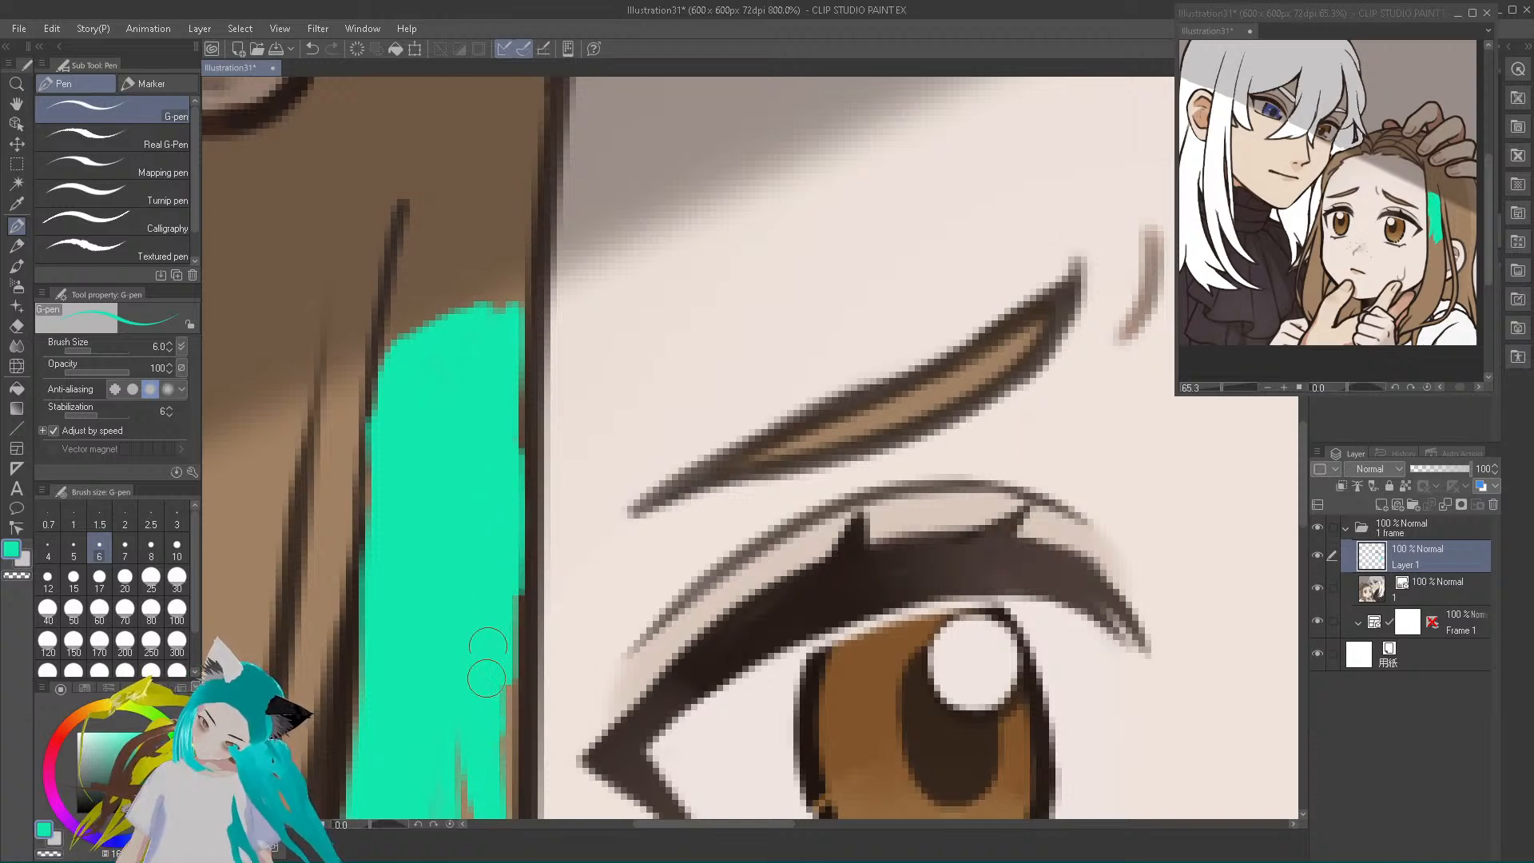
mouse_move(473, 726)
left_mouse_down()
mouse_move(507, 733)
mouse_move(503, 675)
mouse_move(497, 776)
mouse_move(477, 731)
mouse_move(461, 781)
left_mouse_up()
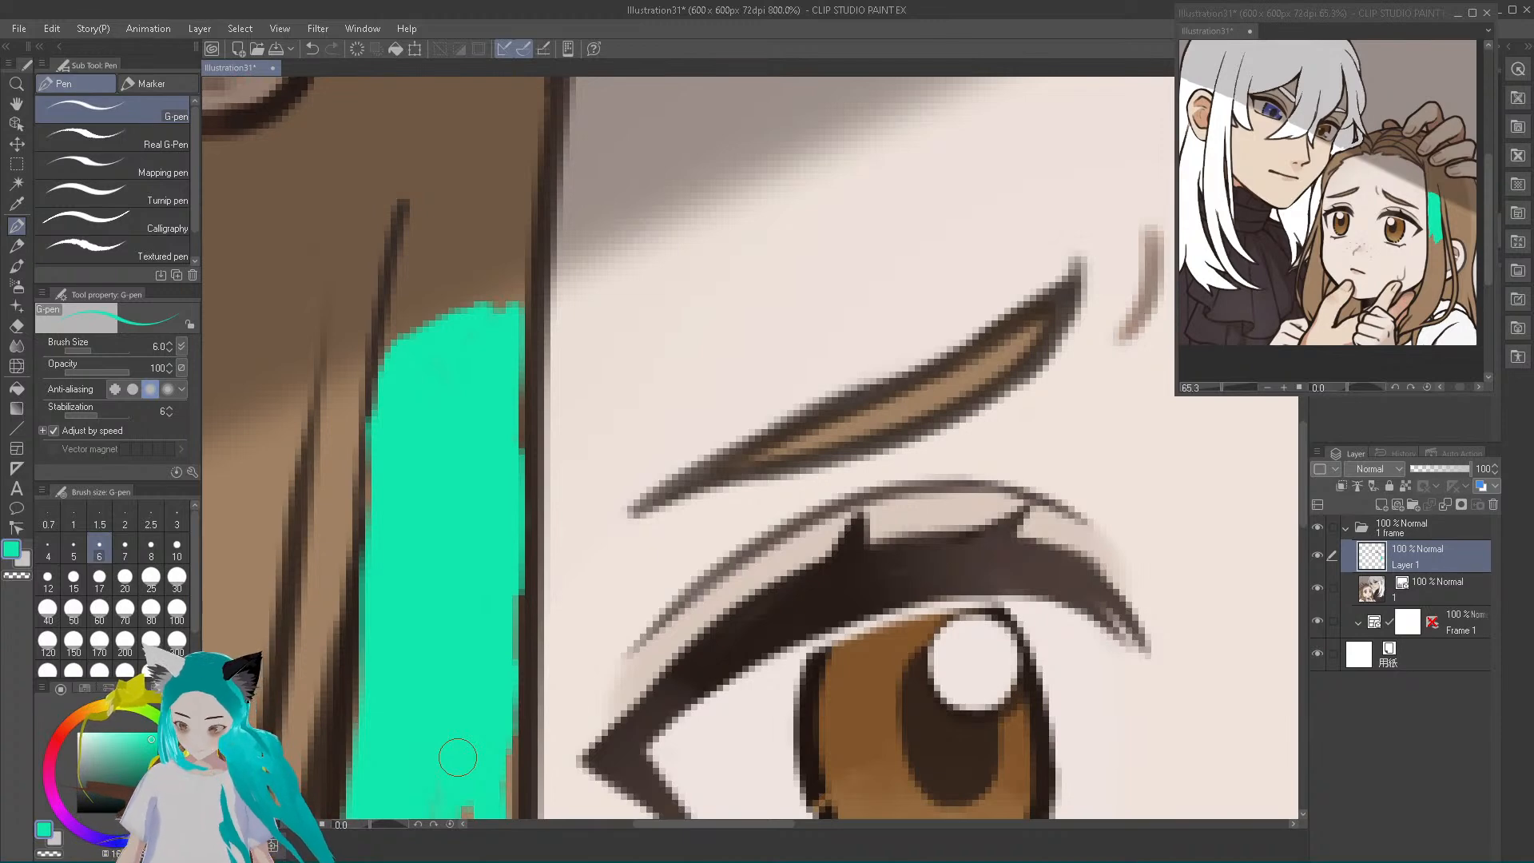
Extend the teal streak down the same hair lock past the eye and ear to jaw level, filling its full width
scroll(463, 751, "down", 3)
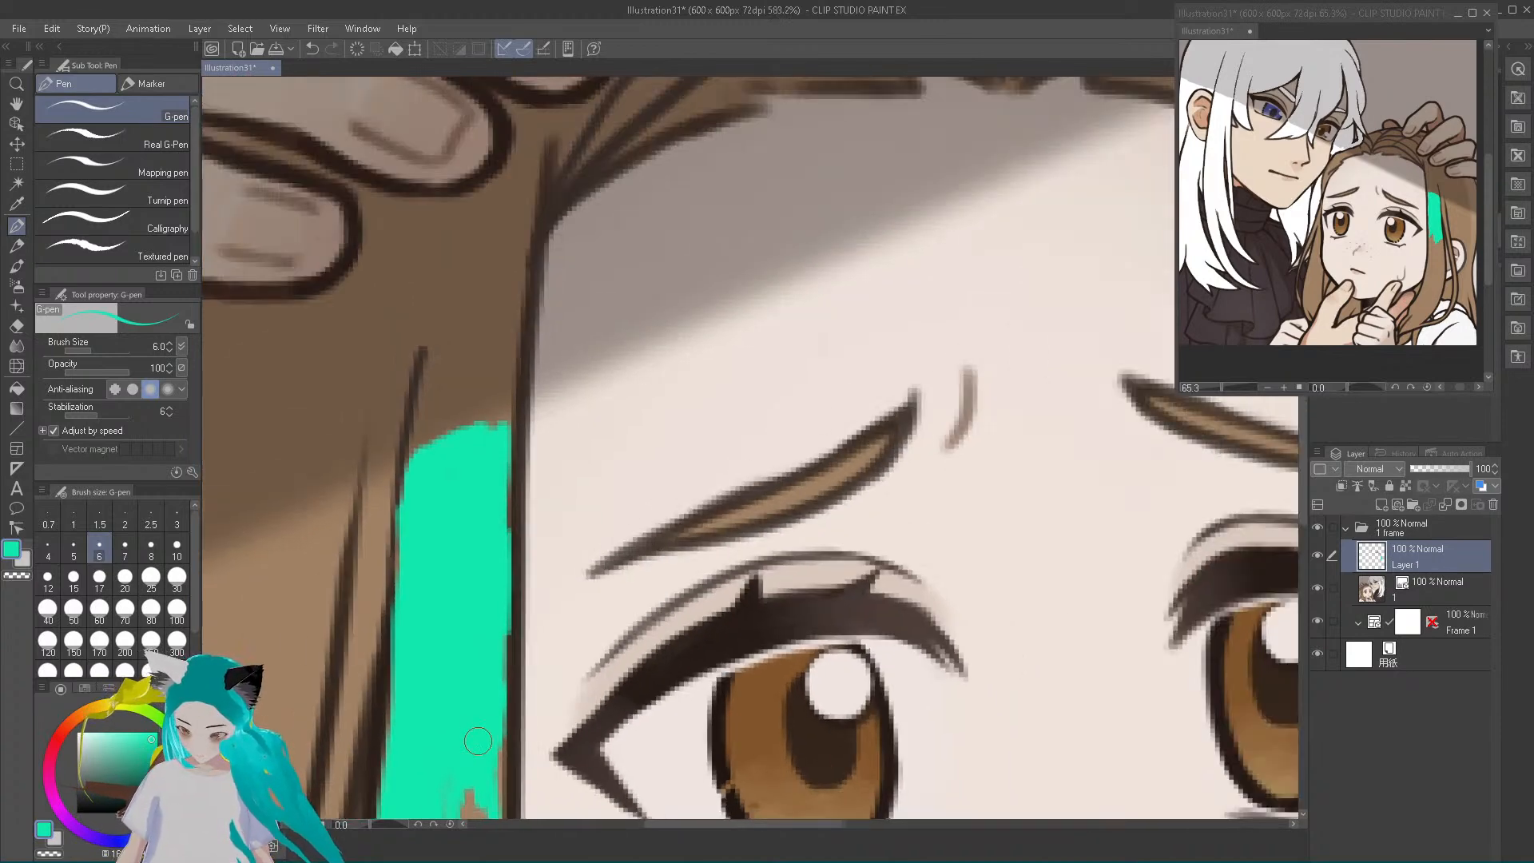
scroll(478, 741, "down", 2)
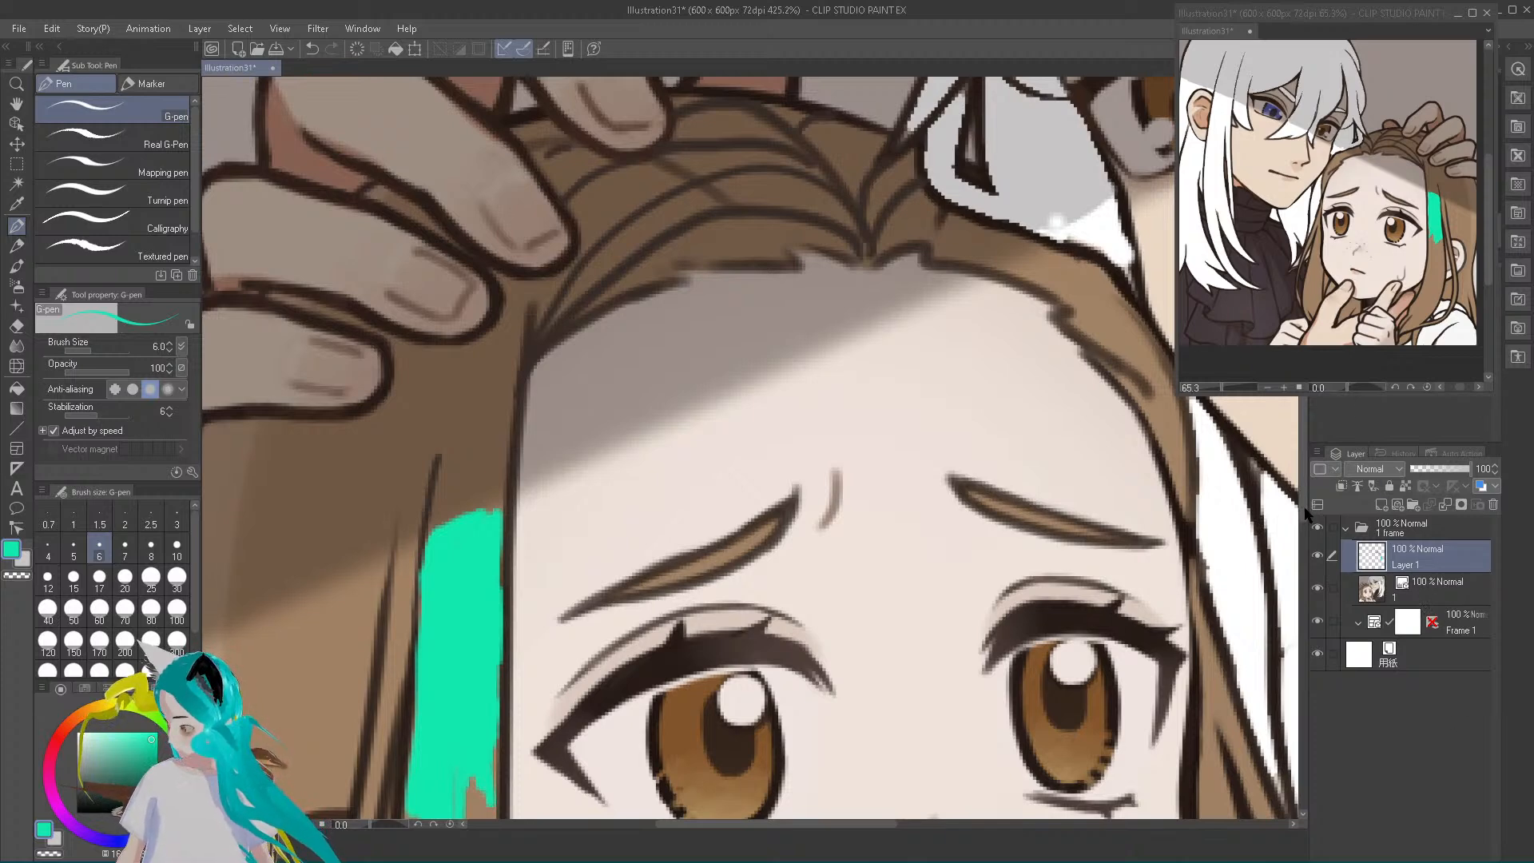
left_click_drag(1302, 515, 1287, 640)
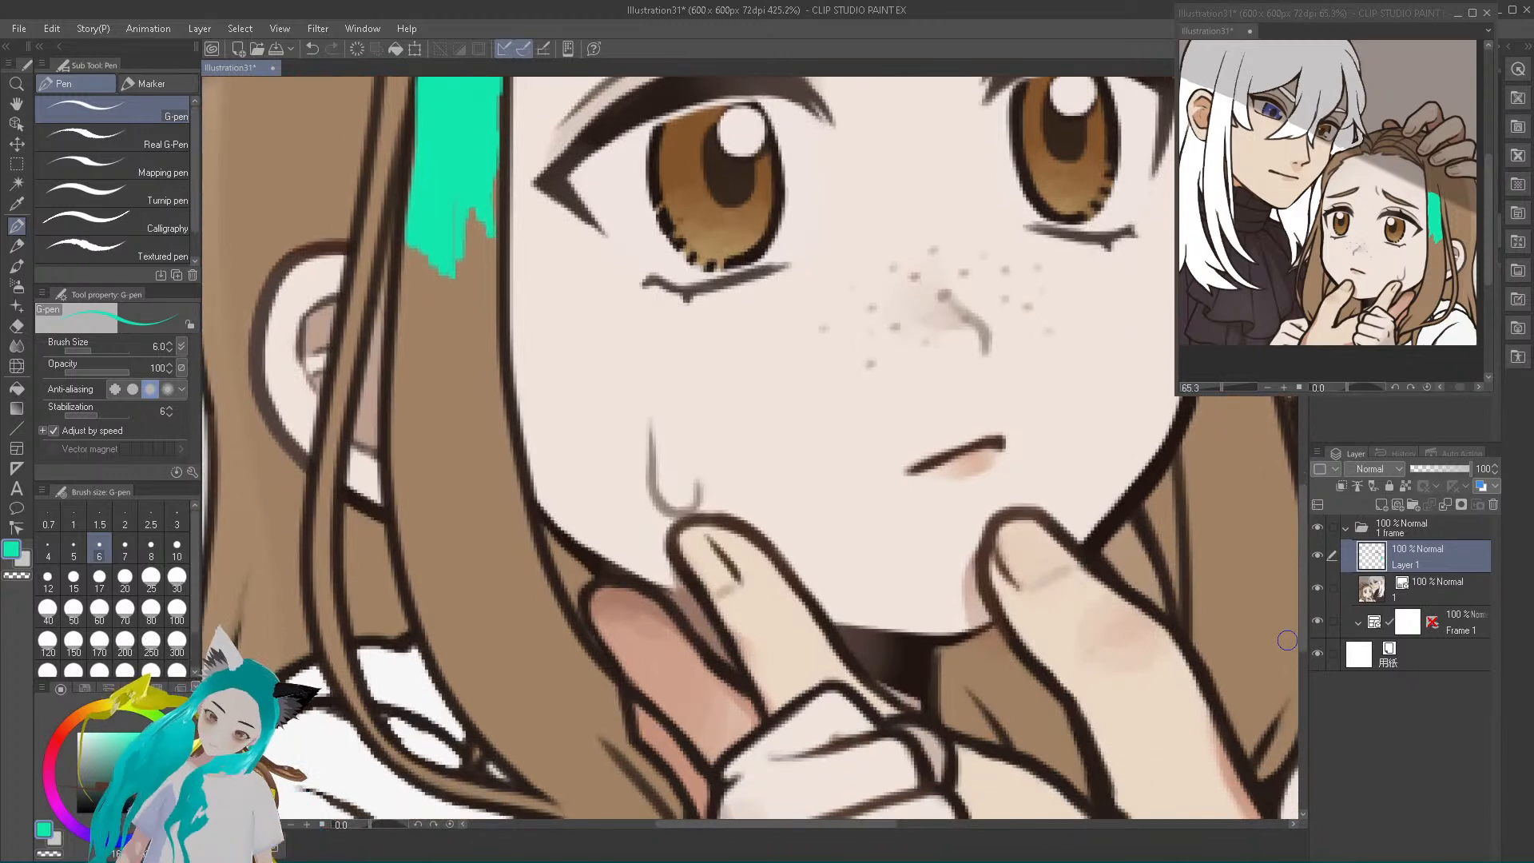
mouse_move(415, 266)
left_mouse_down()
mouse_move(416, 297)
mouse_move(410, 243)
mouse_move(408, 304)
mouse_move(406, 259)
left_mouse_up()
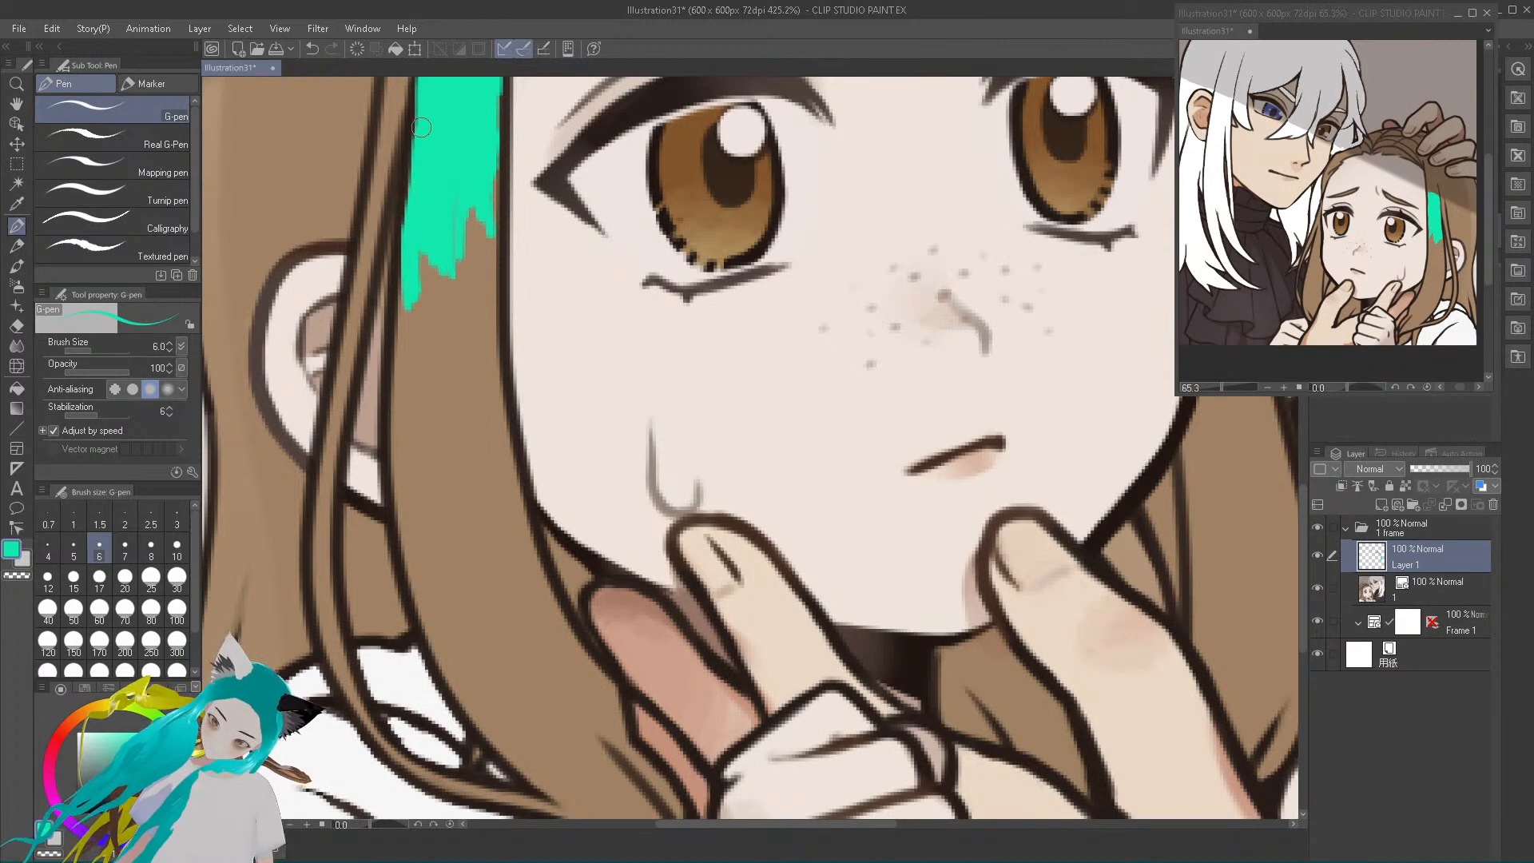
mouse_move(419, 312)
left_mouse_down()
mouse_move(409, 386)
mouse_move(403, 338)
mouse_move(398, 359)
mouse_move(405, 423)
mouse_move(412, 218)
mouse_move(432, 421)
mouse_move(437, 266)
mouse_move(415, 378)
mouse_move(411, 287)
mouse_move(410, 358)
mouse_move(412, 255)
mouse_move(432, 404)
mouse_move(427, 246)
mouse_move(450, 459)
mouse_move(447, 246)
mouse_move(450, 420)
mouse_move(449, 256)
mouse_move(454, 417)
mouse_move(468, 211)
mouse_move(444, 358)
mouse_move(440, 278)
mouse_move(444, 252)
mouse_move(470, 314)
mouse_move(478, 204)
mouse_move(469, 312)
left_mouse_up()
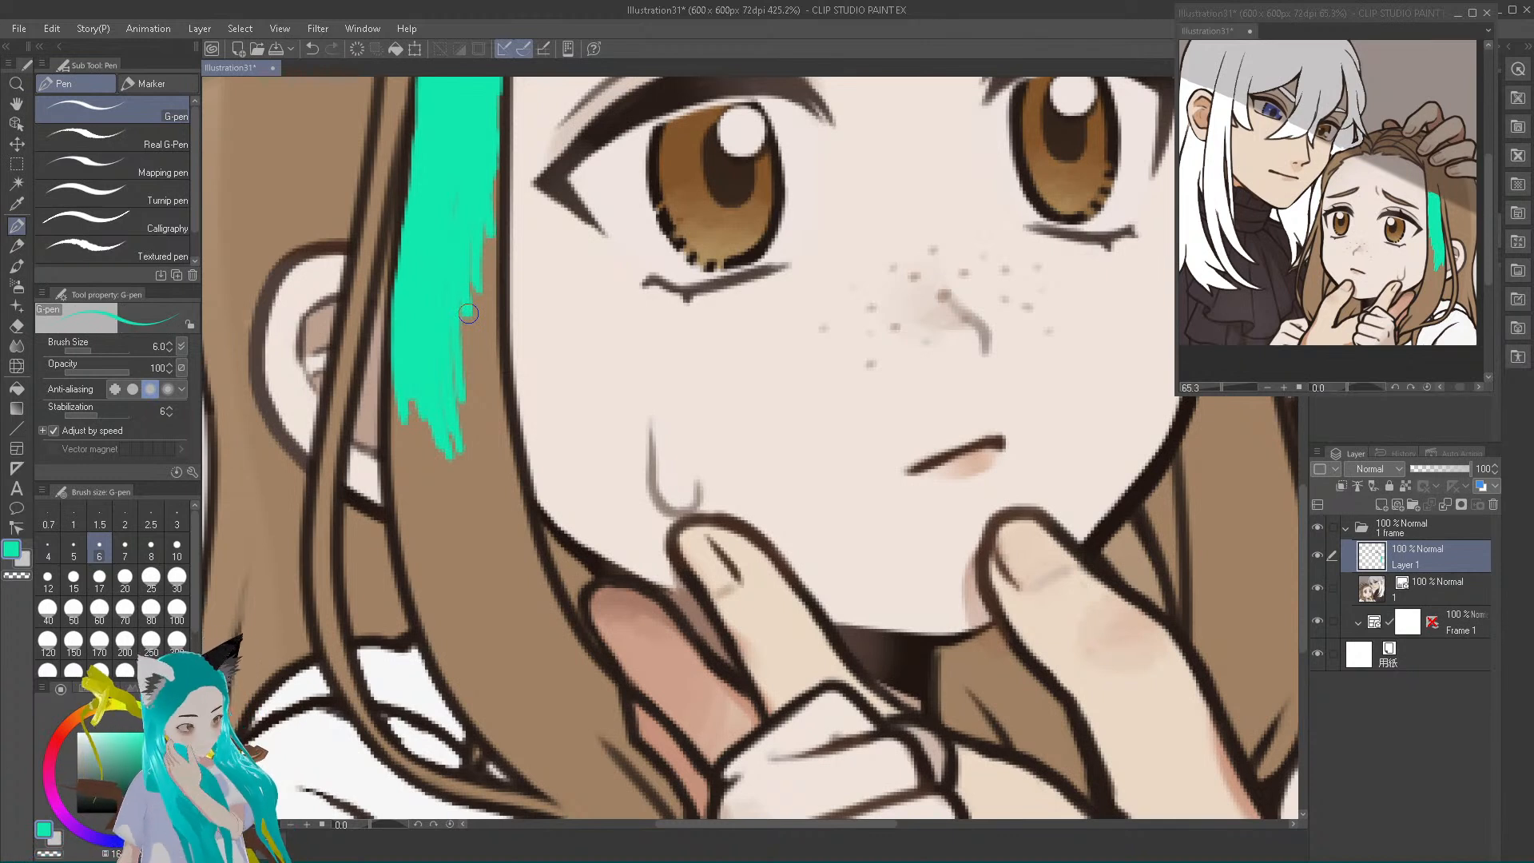
mouse_move(469, 313)
left_mouse_down()
mouse_move(472, 461)
mouse_move(472, 233)
mouse_move(474, 345)
mouse_move(498, 187)
mouse_move(494, 283)
left_mouse_up()
left_click_drag(494, 283, 490, 187)
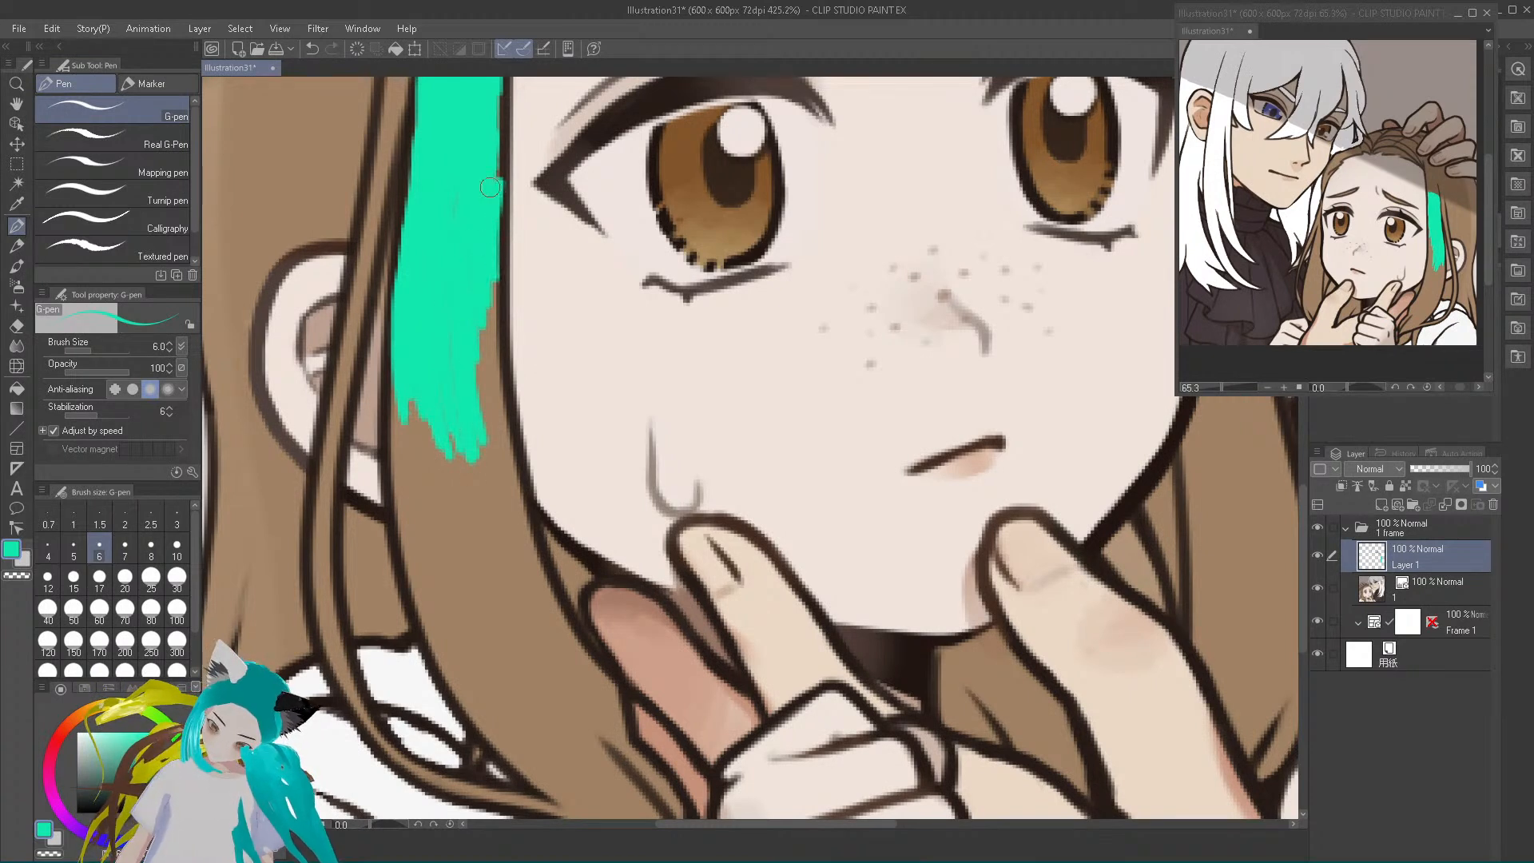
mouse_move(473, 319)
left_mouse_down()
mouse_move(484, 438)
mouse_move(482, 376)
mouse_move(517, 499)
mouse_move(490, 389)
mouse_move(489, 508)
mouse_move(470, 425)
mouse_move(461, 520)
mouse_move(459, 492)
mouse_move(462, 434)
mouse_move(478, 544)
mouse_move(487, 535)
mouse_move(482, 441)
mouse_move(453, 441)
mouse_move(452, 527)
mouse_move(432, 466)
mouse_move(442, 545)
mouse_move(426, 405)
mouse_move(425, 514)
mouse_move(399, 430)
mouse_move(414, 542)
mouse_move(394, 450)
mouse_move(401, 474)
mouse_move(399, 357)
mouse_move(400, 465)
mouse_move(402, 392)
mouse_move(435, 493)
left_mouse_up()
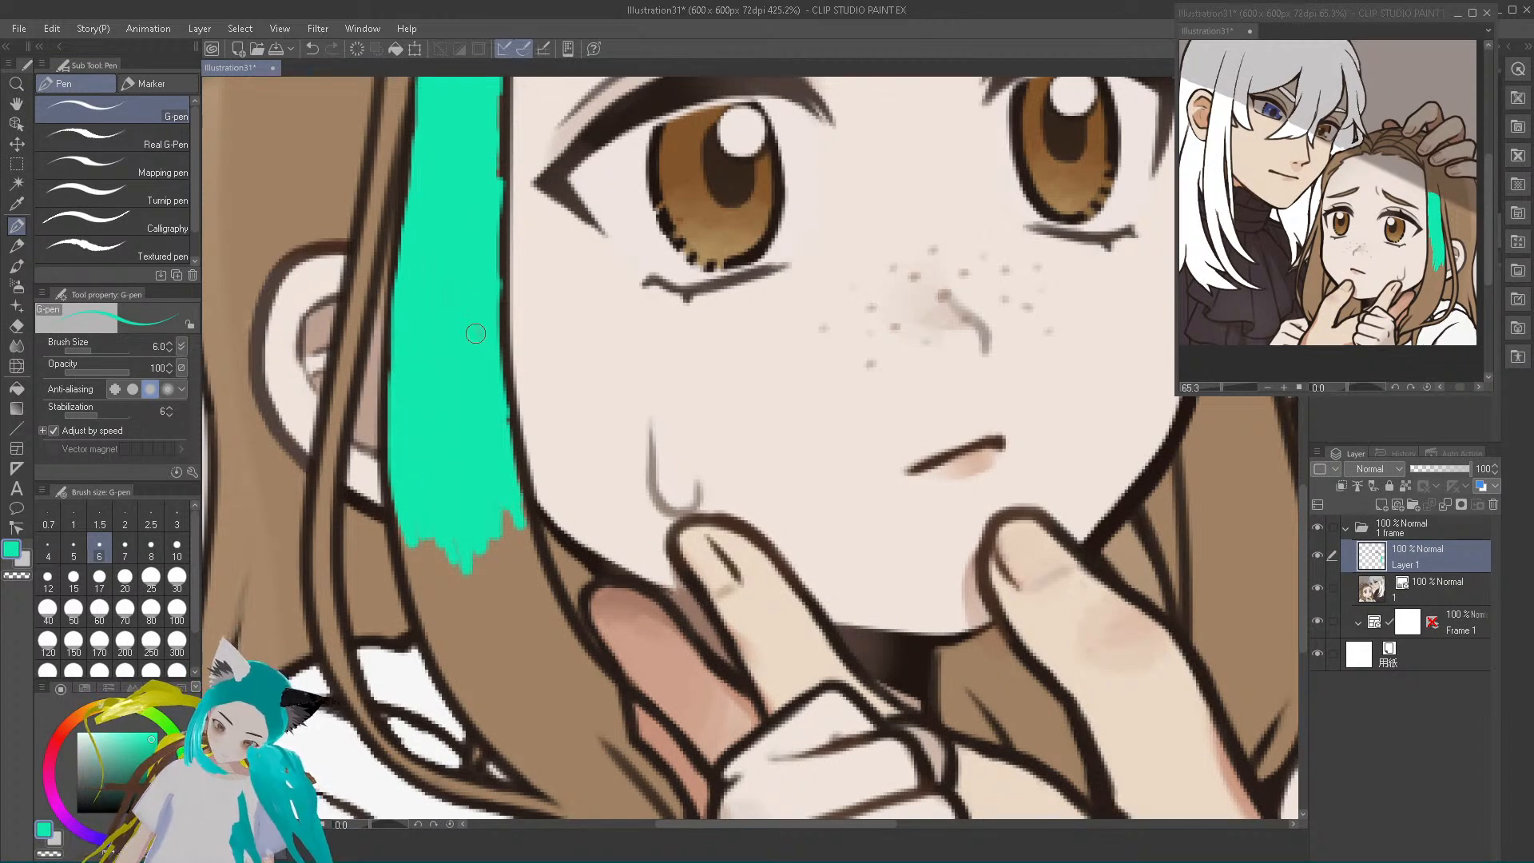
left_click_drag(480, 441, 471, 405)
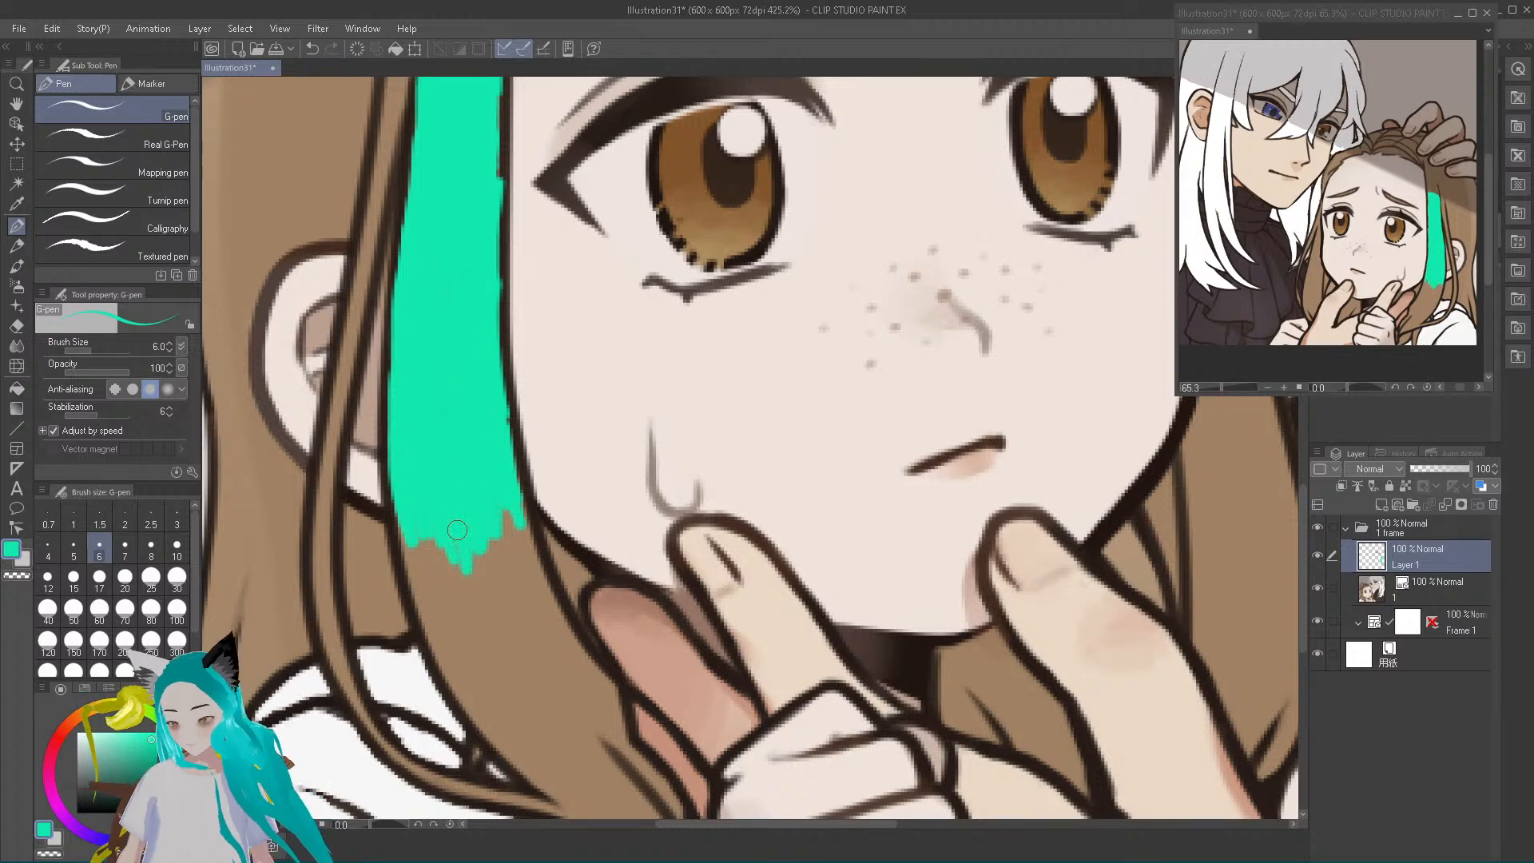
Continue the teal streak down the curved lock beside the raised fingers, filling its remaining width with the G-pen at size 10
mouse_move(457, 530)
left_mouse_down()
mouse_move(406, 546)
mouse_move(404, 517)
mouse_move(412, 576)
mouse_move(403, 505)
mouse_move(451, 676)
mouse_move(442, 656)
mouse_move(497, 742)
mouse_move(445, 652)
mouse_move(458, 684)
mouse_move(414, 527)
mouse_move(478, 691)
mouse_move(423, 570)
mouse_move(464, 675)
left_mouse_up()
mouse_move(440, 602)
left_mouse_down()
mouse_move(422, 537)
mouse_move(481, 665)
mouse_move(438, 528)
mouse_move(498, 670)
mouse_move(457, 551)
mouse_move(474, 658)
mouse_move(450, 561)
mouse_move(499, 661)
mouse_move(454, 526)
mouse_move(506, 657)
mouse_move(480, 509)
mouse_move(497, 558)
mouse_move(452, 467)
left_mouse_up()
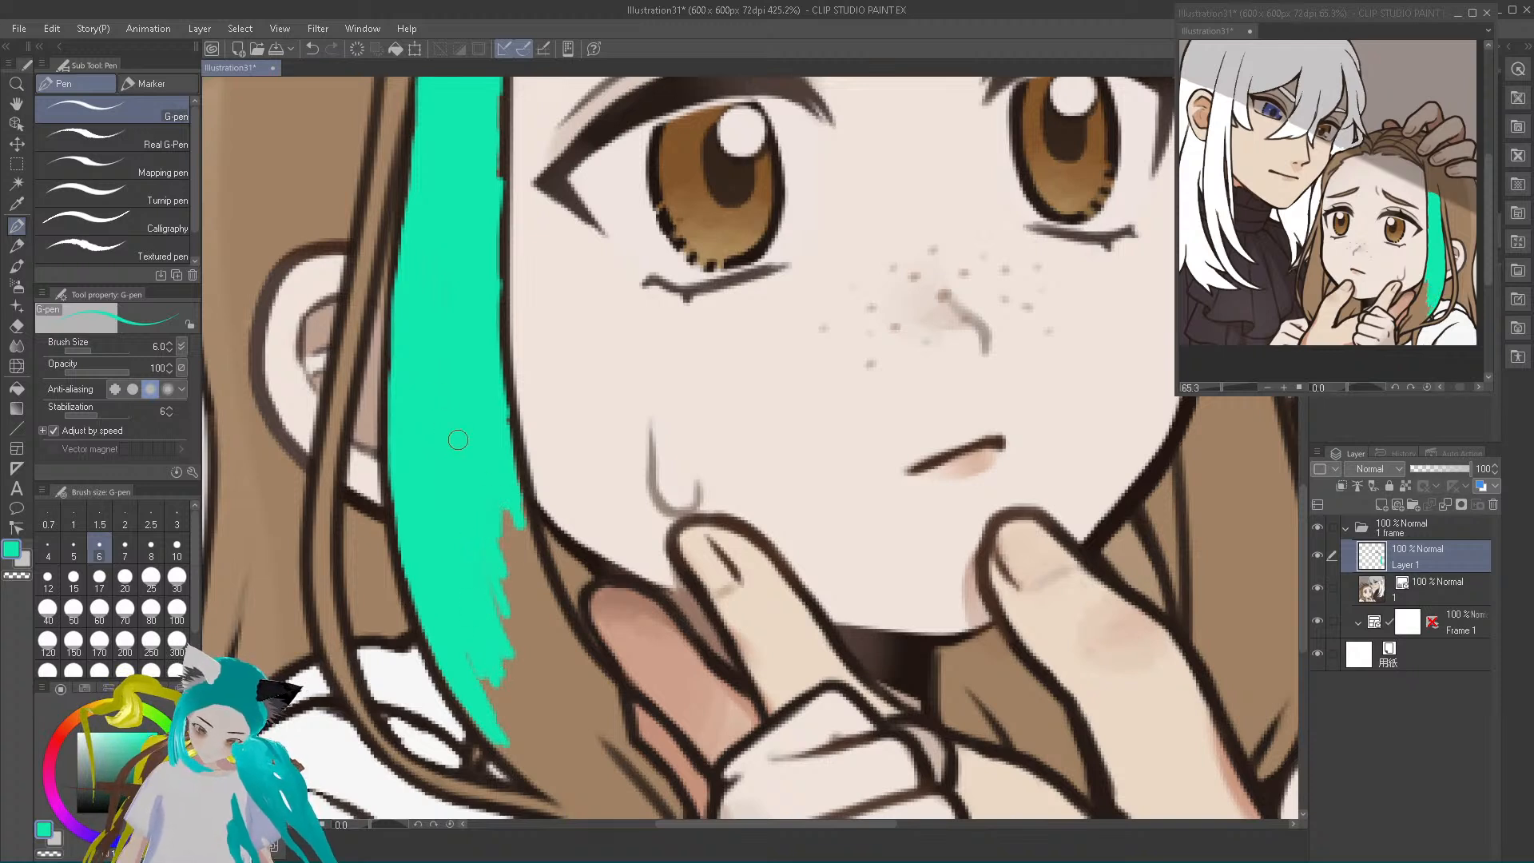
left_click(176, 552)
mouse_move(504, 608)
left_mouse_down()
mouse_move(495, 494)
mouse_move(529, 594)
mouse_move(511, 508)
mouse_move(600, 695)
mouse_move(511, 592)
mouse_move(555, 729)
mouse_move(516, 716)
mouse_move(467, 647)
mouse_move(488, 700)
mouse_move(468, 682)
mouse_move(534, 756)
mouse_move(497, 695)
mouse_move(488, 640)
mouse_move(543, 733)
mouse_move(504, 636)
mouse_move(560, 739)
mouse_move(529, 638)
mouse_move(507, 668)
mouse_move(525, 751)
mouse_move(506, 735)
mouse_move(568, 795)
mouse_move(532, 706)
mouse_move(595, 766)
mouse_move(556, 686)
mouse_move(596, 686)
left_mouse_up()
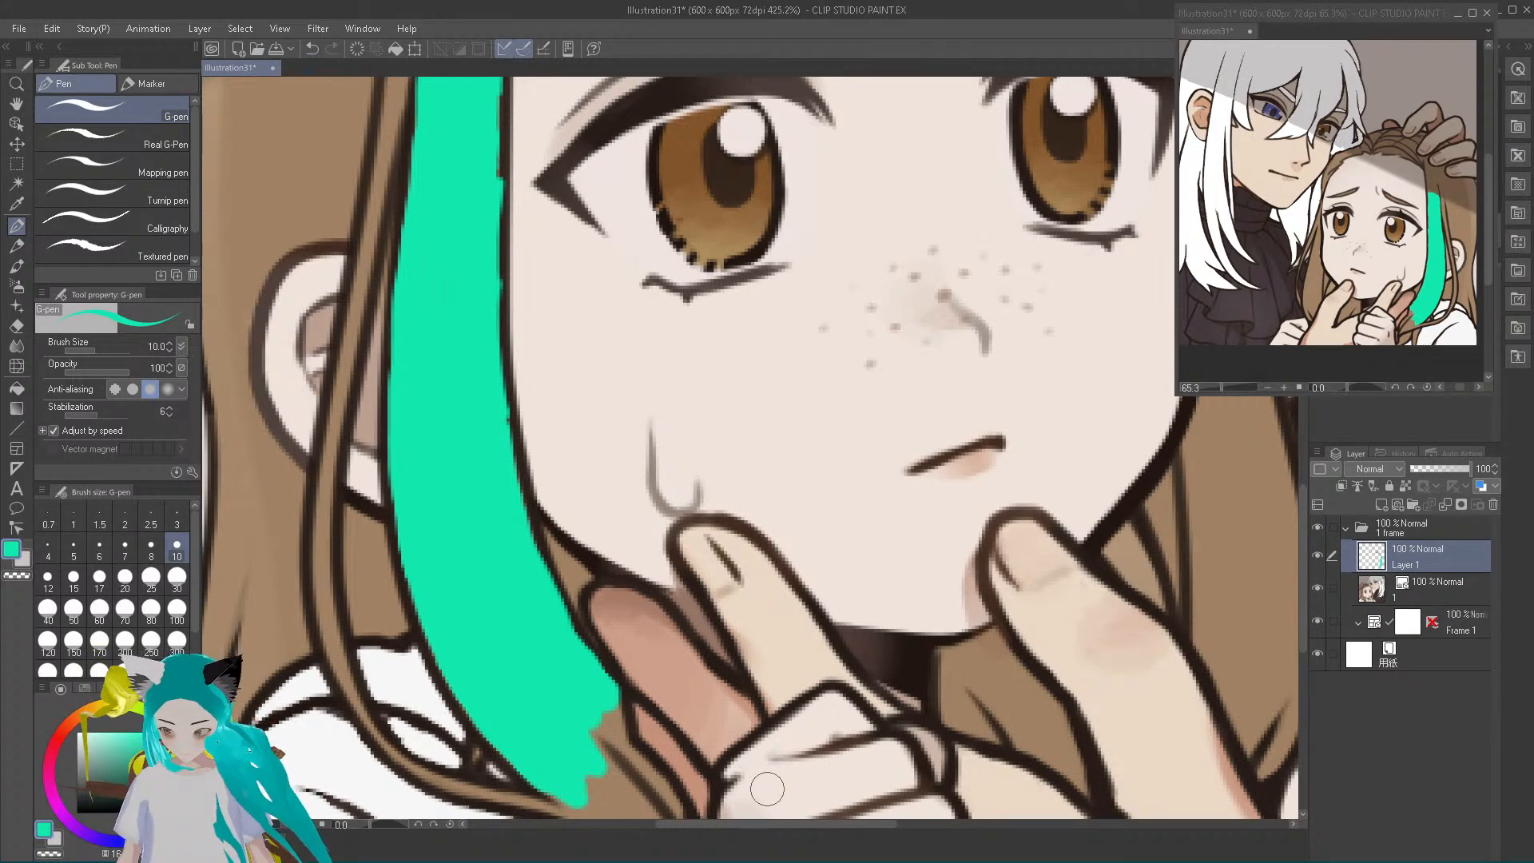
Paint the lock's tapered tip beside the fist teal, finishing around its inner strand line with the G-pen at size 5
scroll(719, 667, "down", 1)
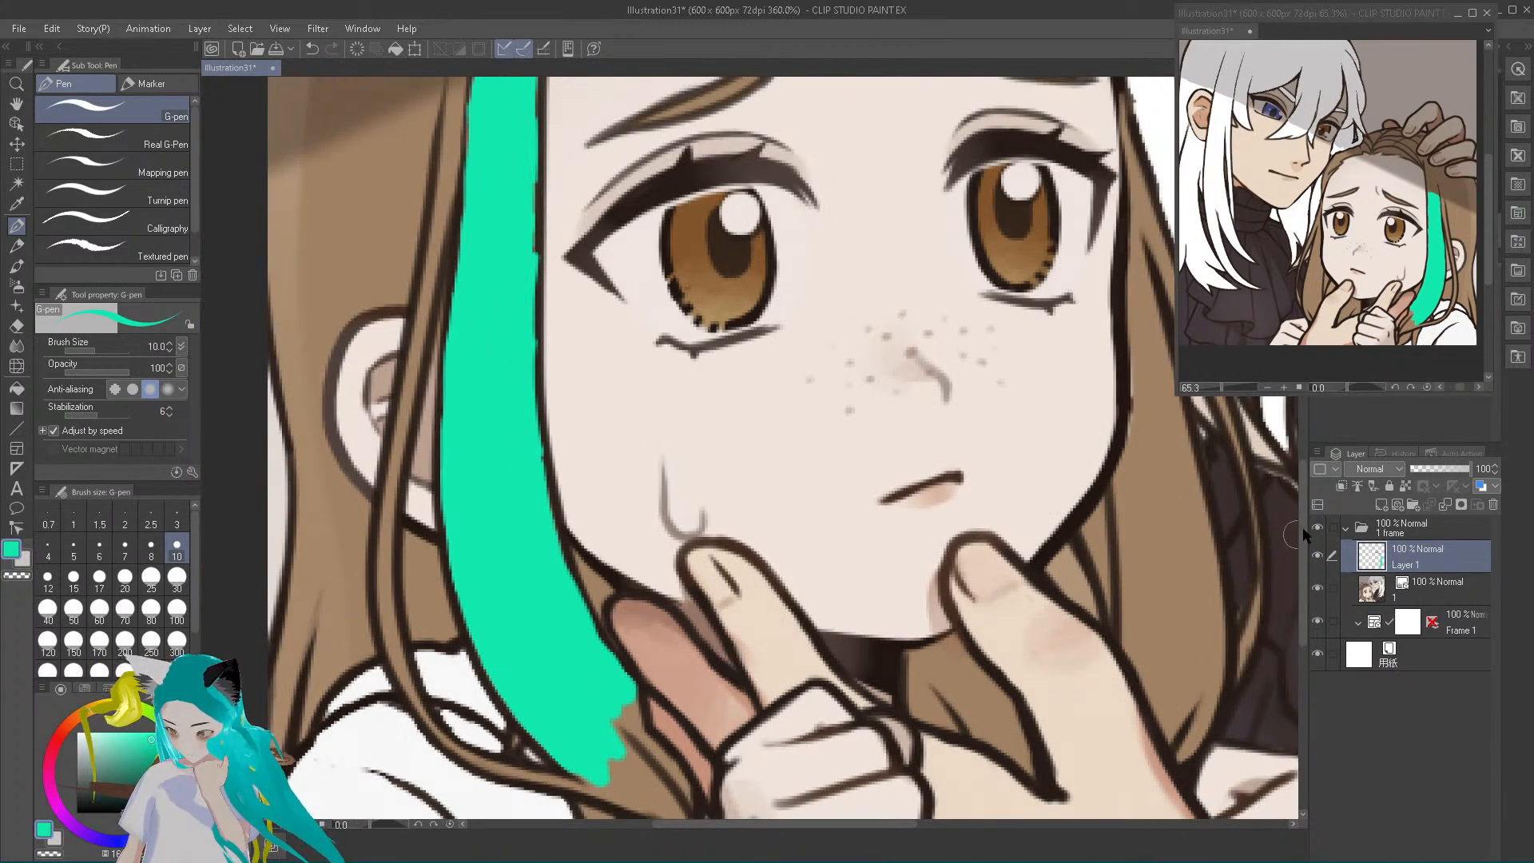
scroll(1290, 598, "down", 5)
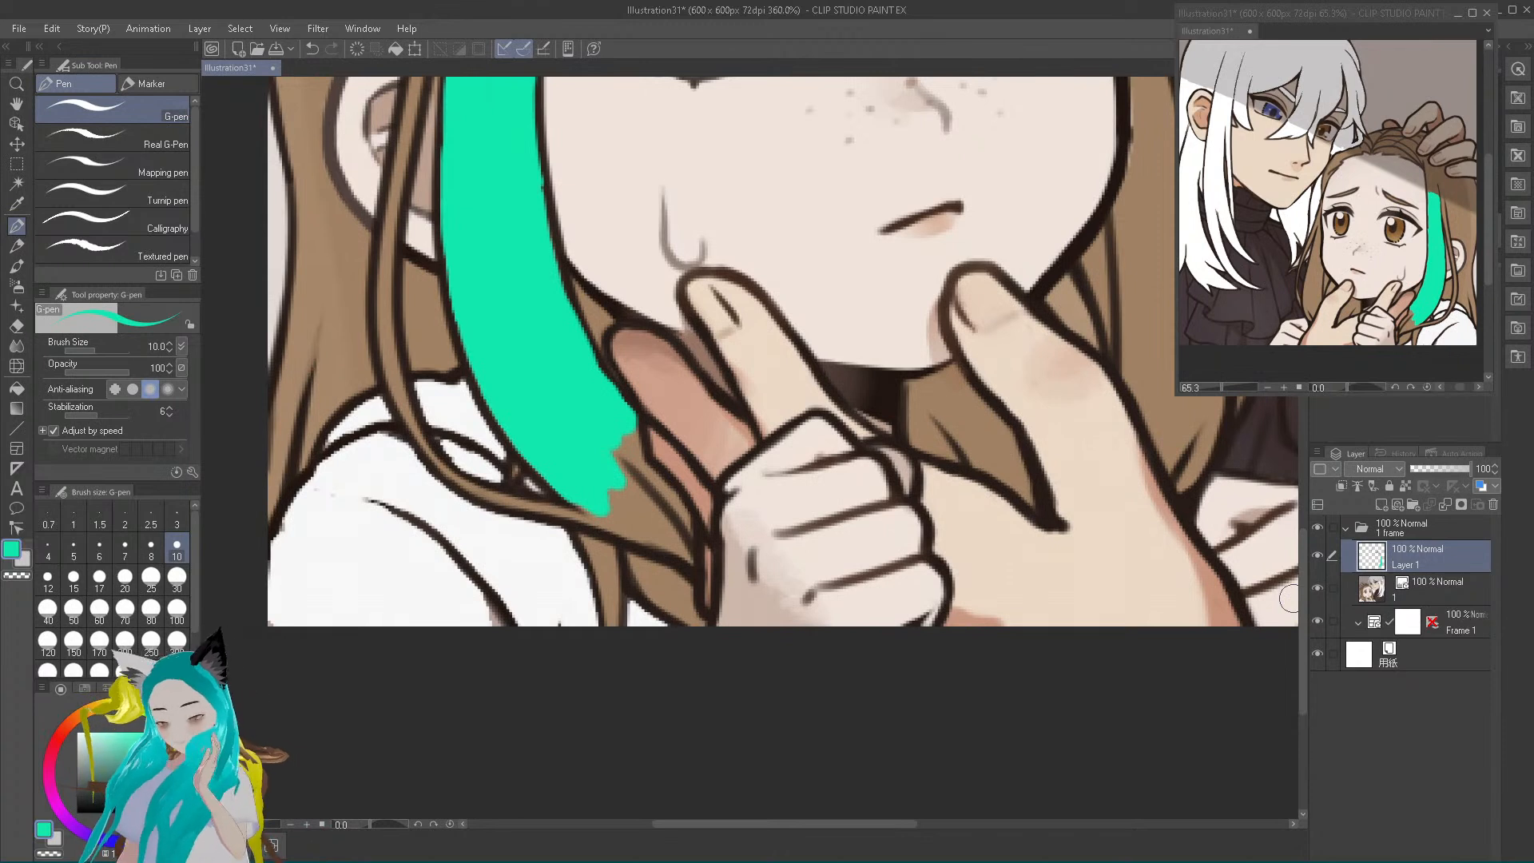
left_click_drag(593, 505, 605, 514)
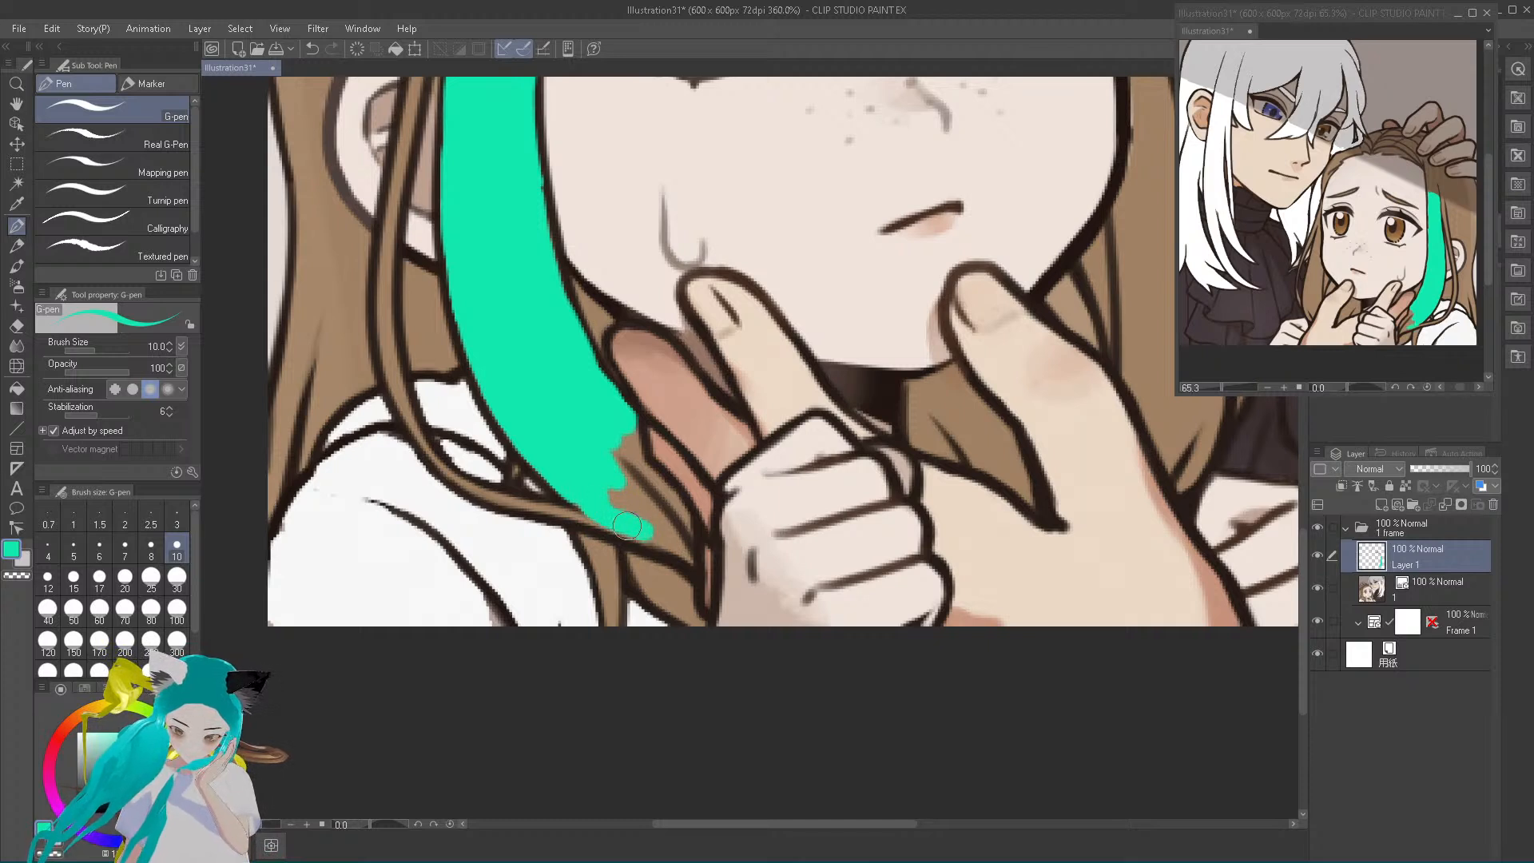
mouse_move(612, 523)
left_mouse_down()
mouse_move(675, 544)
mouse_move(613, 495)
mouse_move(611, 469)
mouse_move(662, 529)
left_mouse_up()
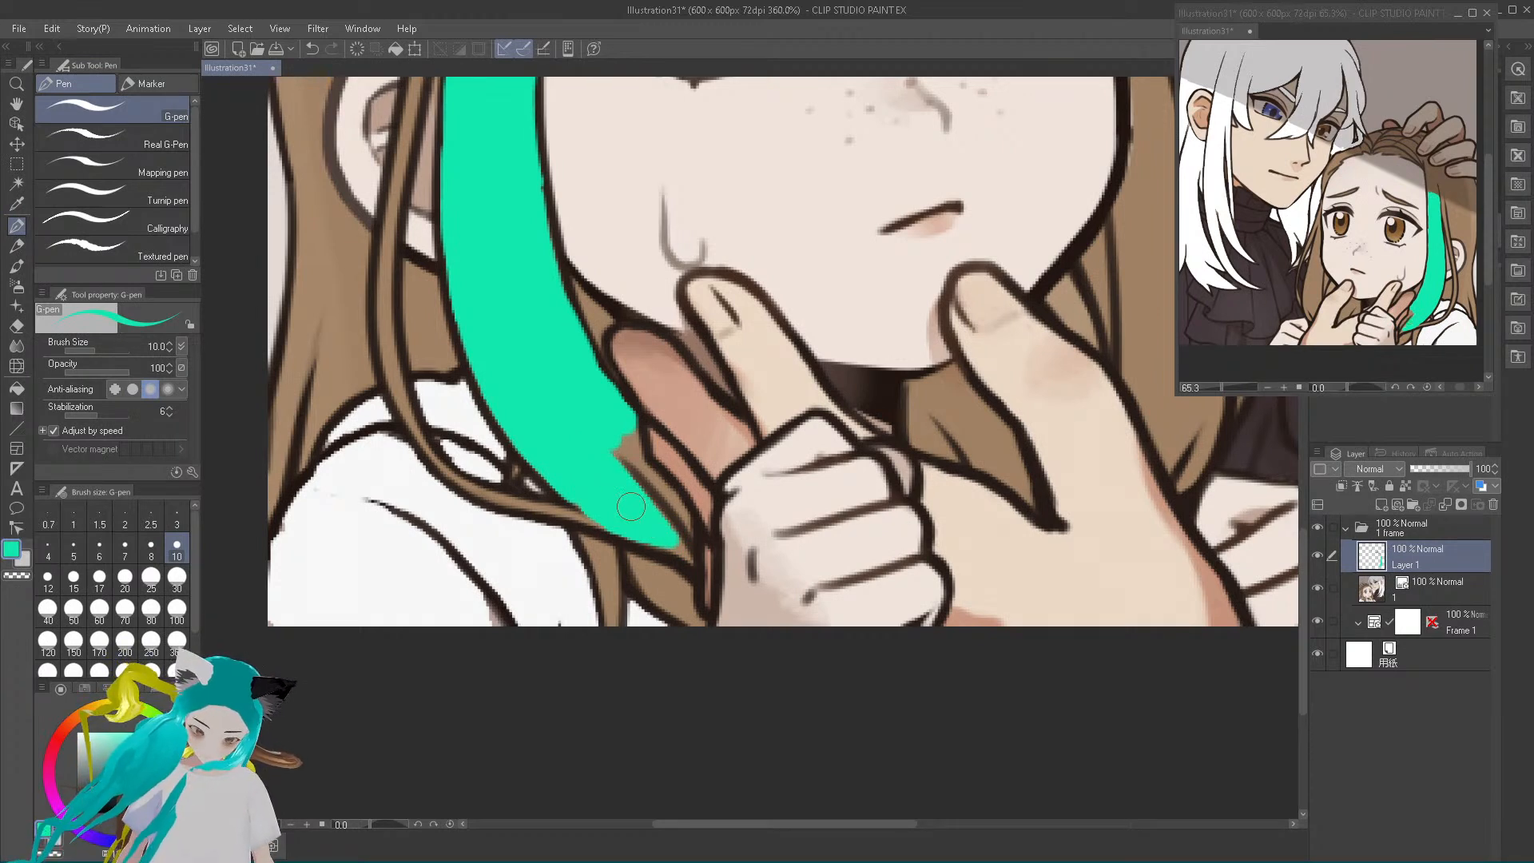
key("bracketleft")
key("bracketleft")
key("bracketleft")
key("bracketleft")
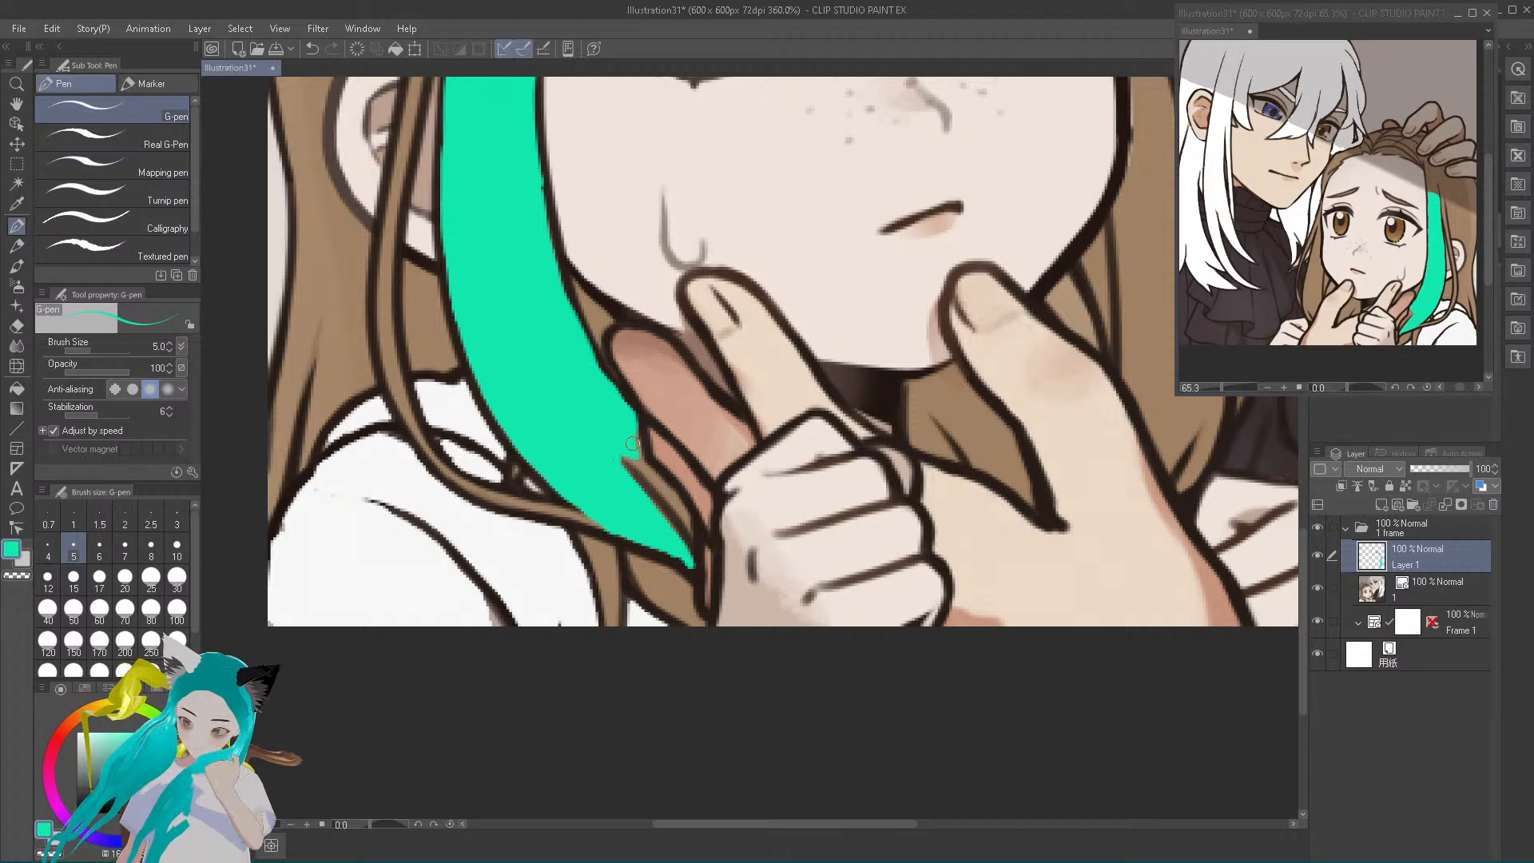
left_click_drag(641, 468, 685, 516)
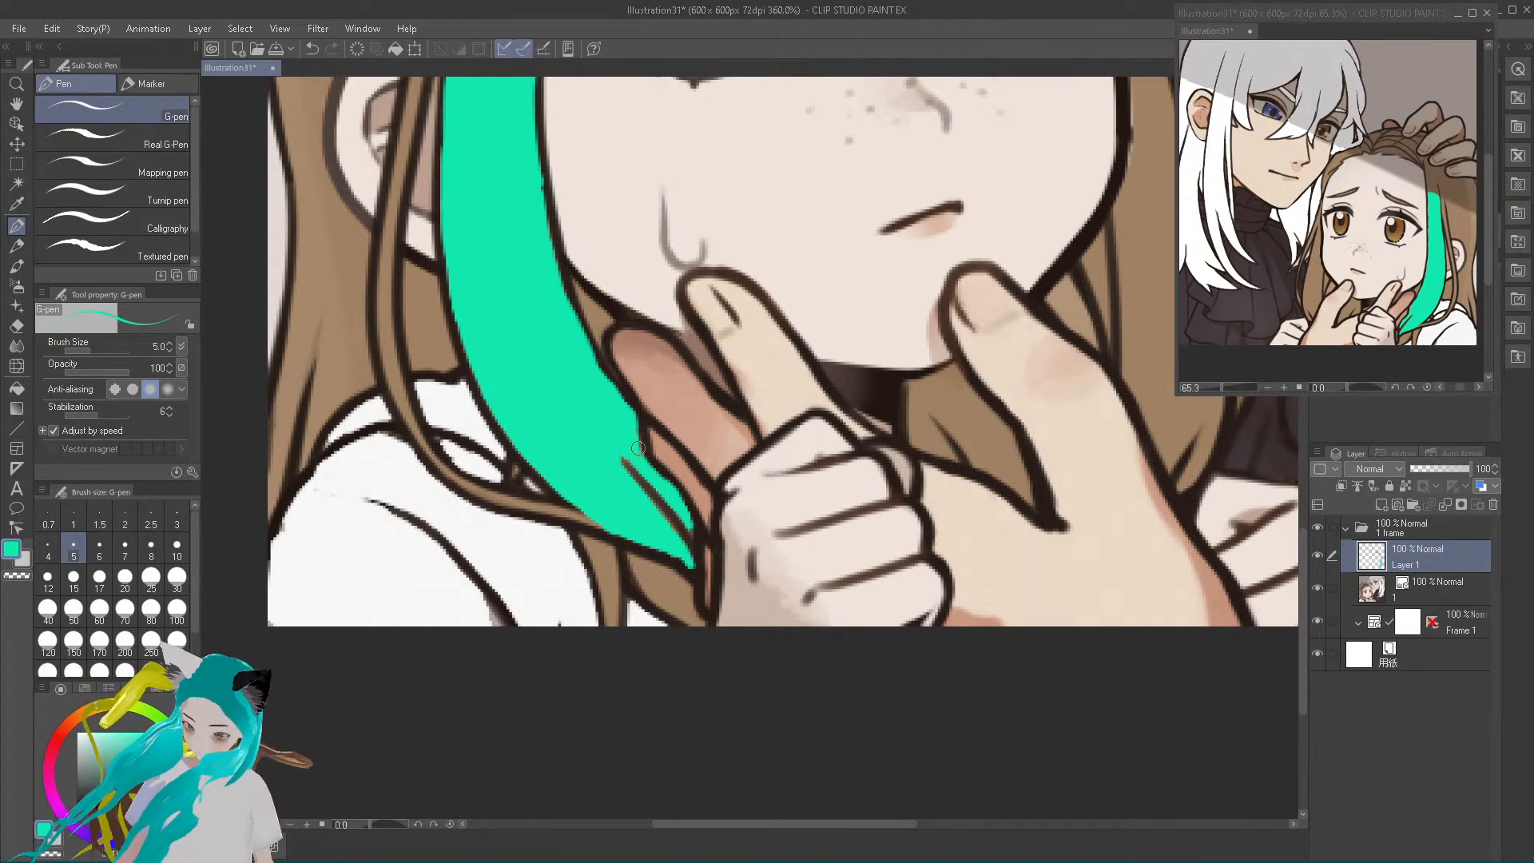
Fill the small unpainted gaps along the outline at the streak's tip next to the fingers
scroll(638, 448, "up", 5)
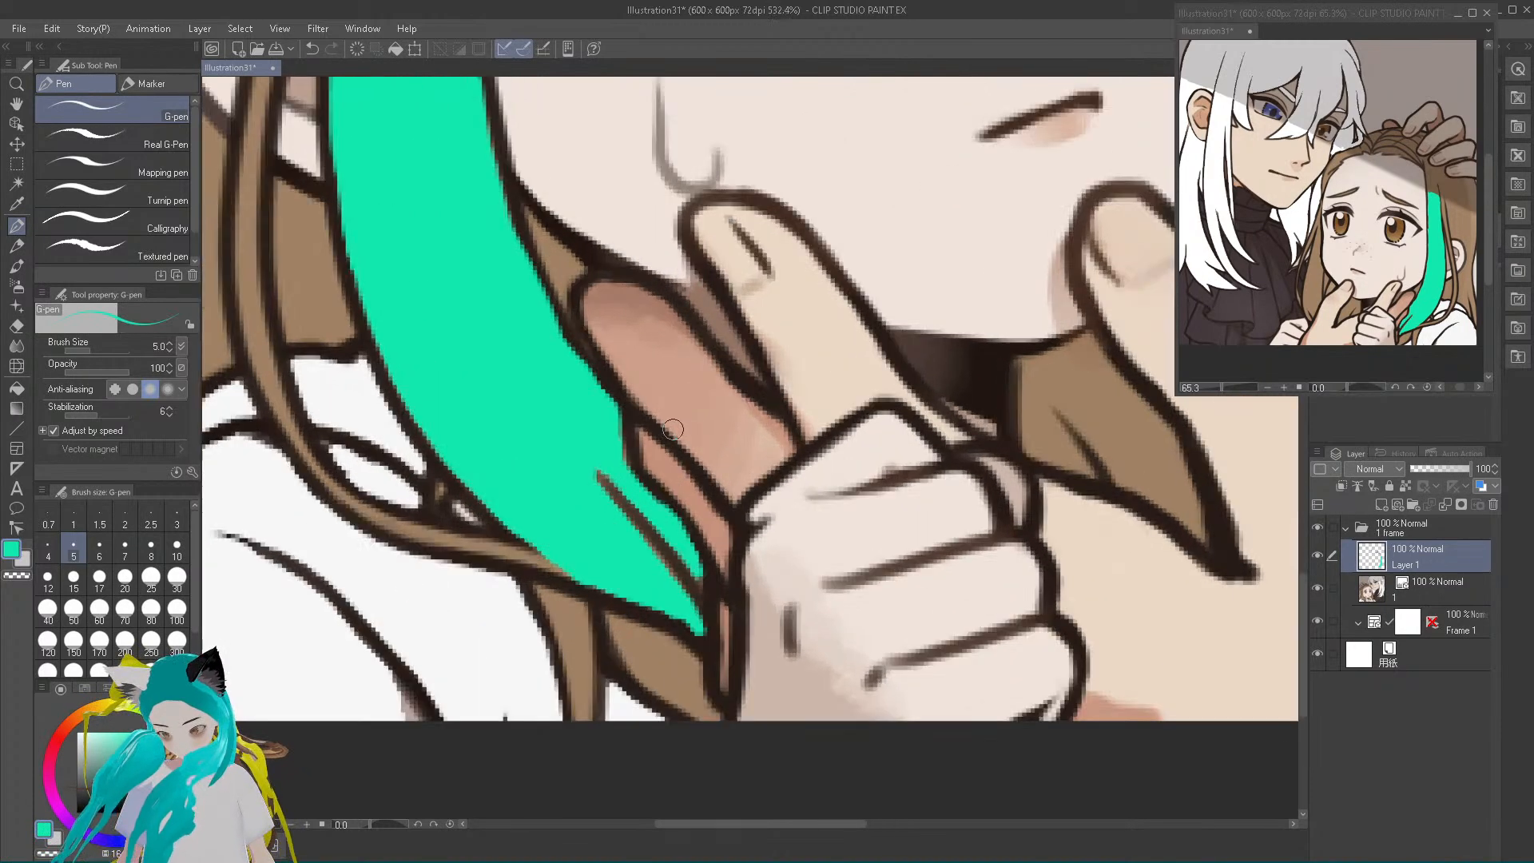
scroll(672, 428, "up", 2)
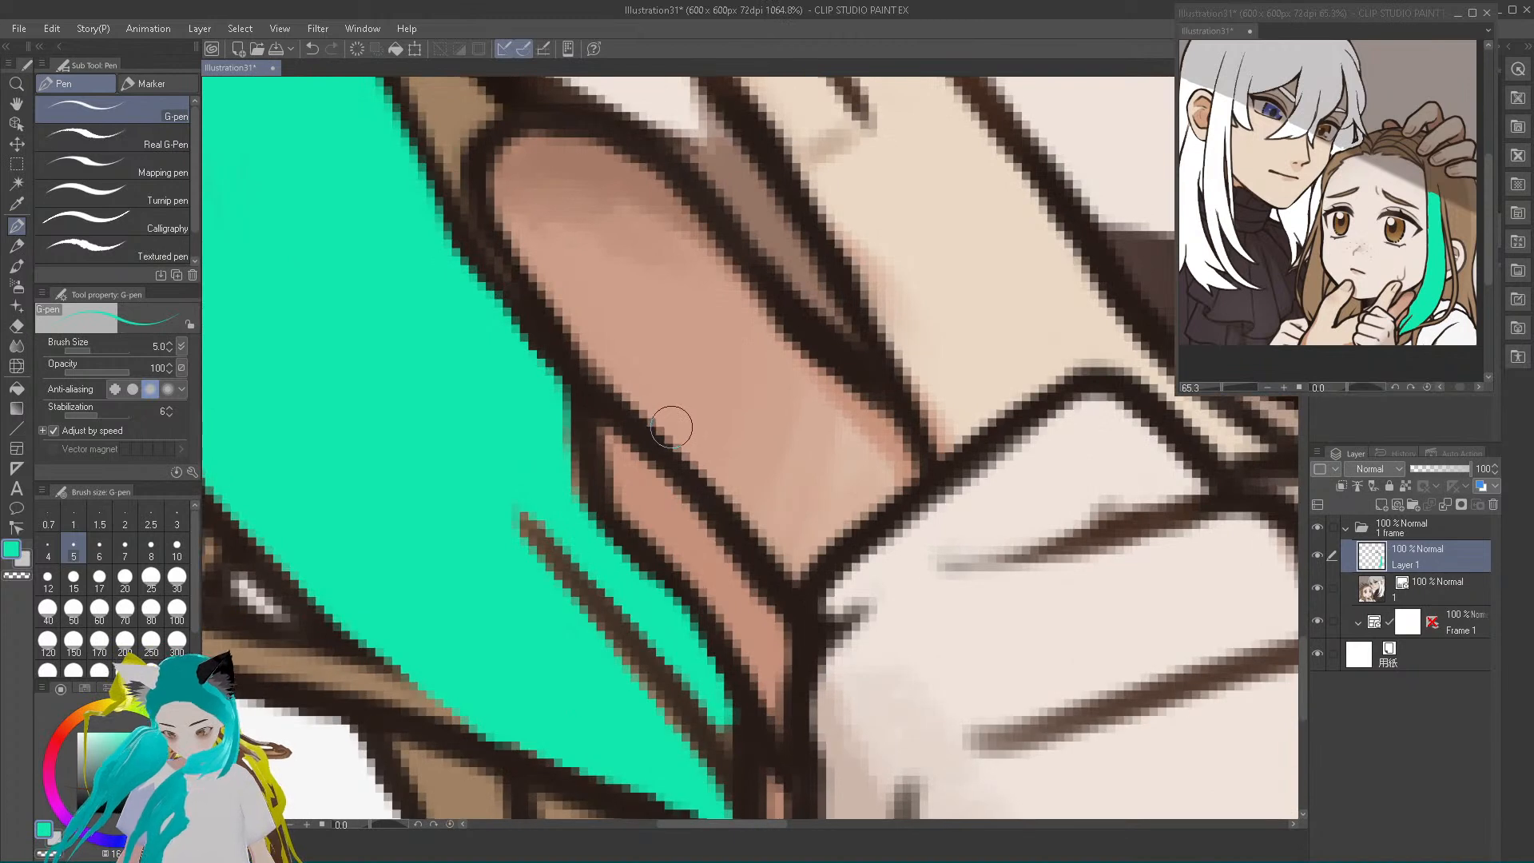
left_click_drag(575, 500, 569, 451)
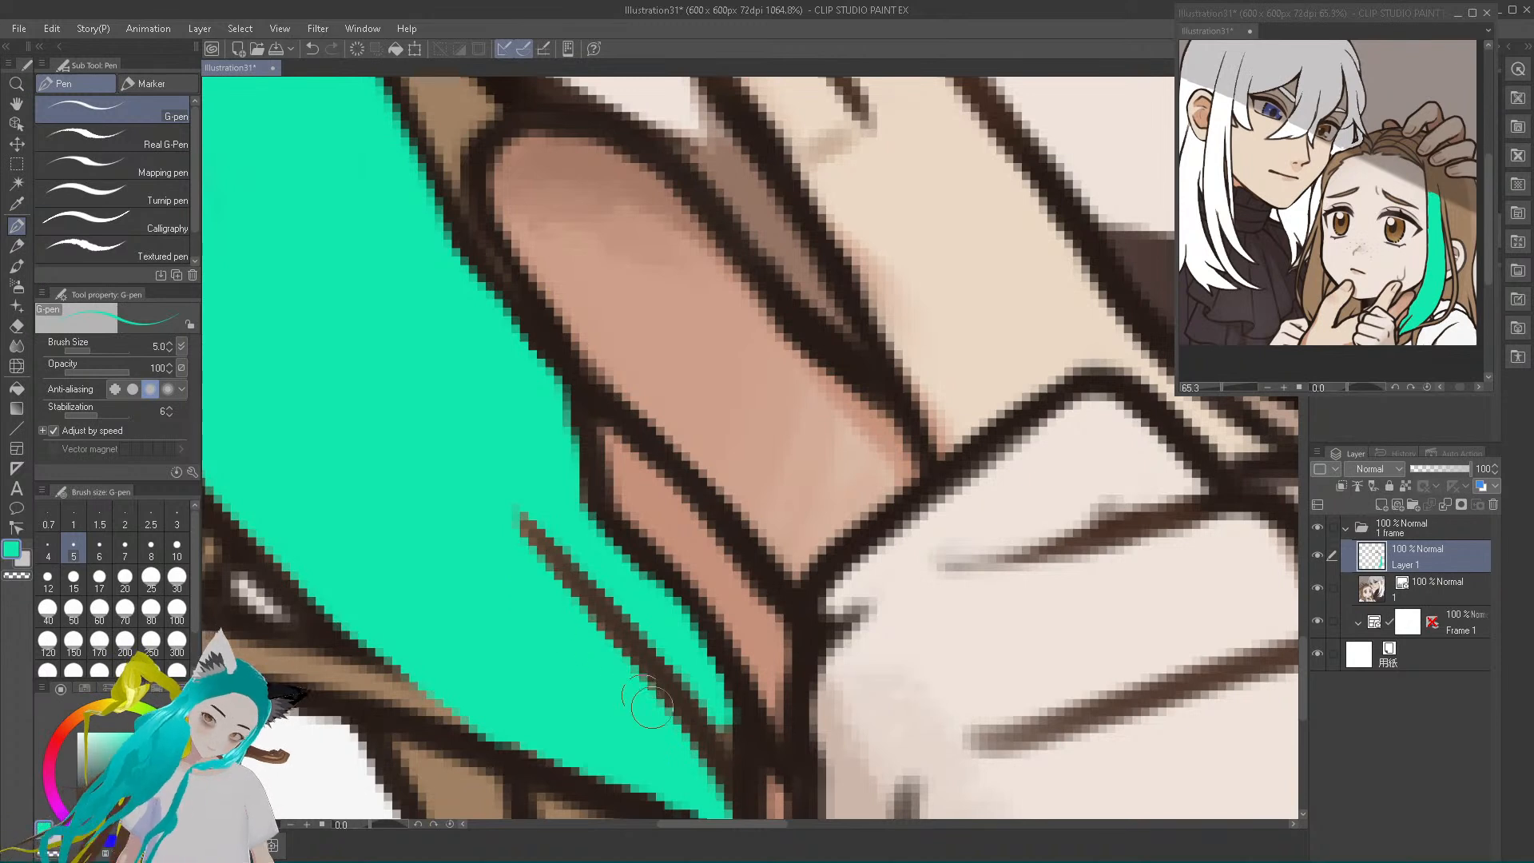
left_click_drag(716, 701, 724, 734)
left_click_drag(705, 662, 712, 679)
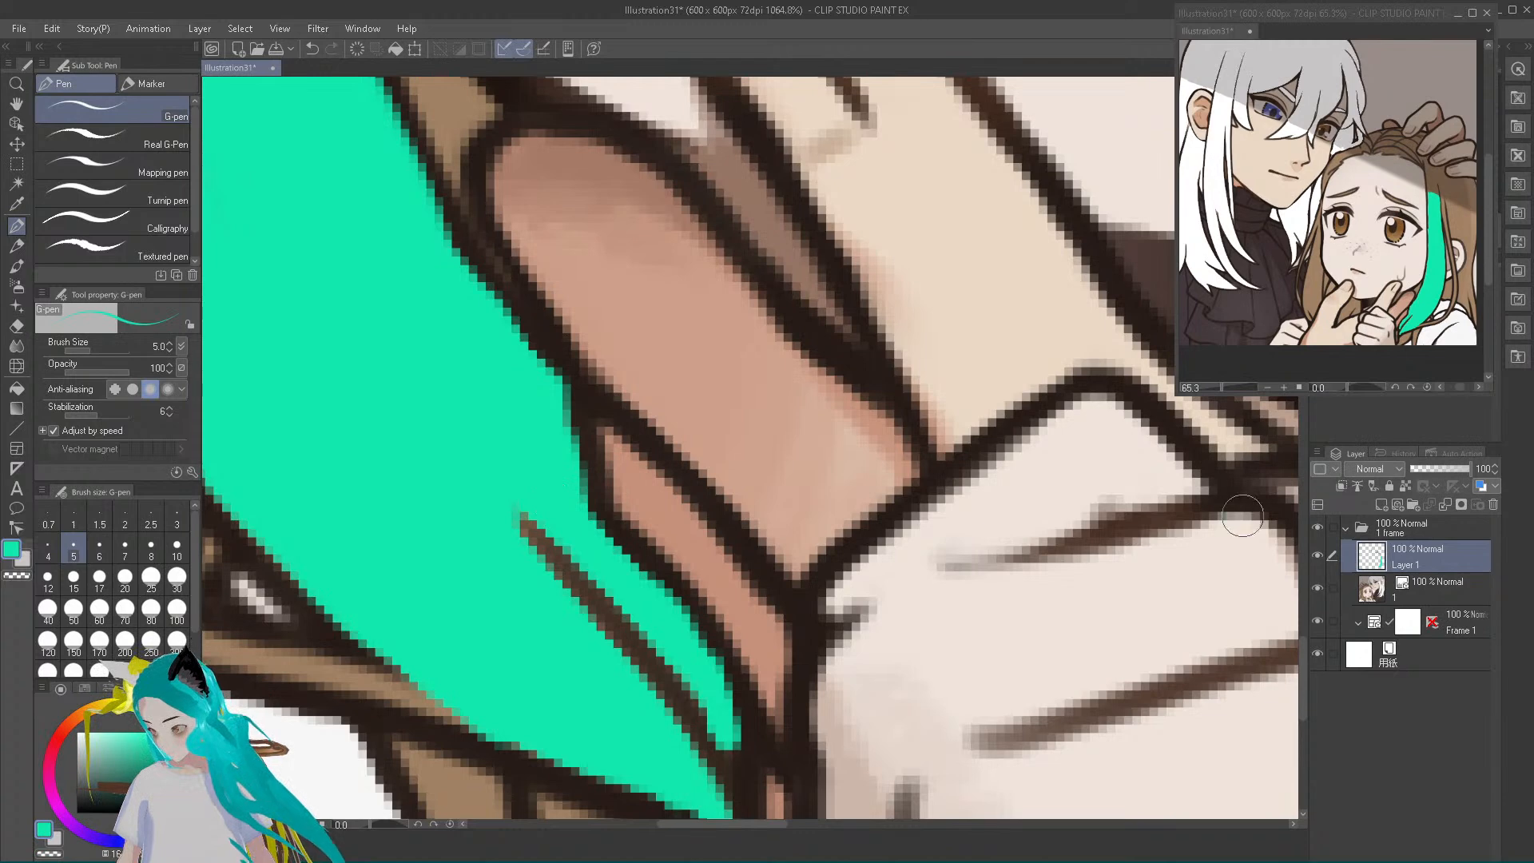
Examine the teal streak along its whole length, both in the full illustration and up close, for uncovered spots
left_click(1303, 455)
left_click(1303, 462)
left_click(1303, 462)
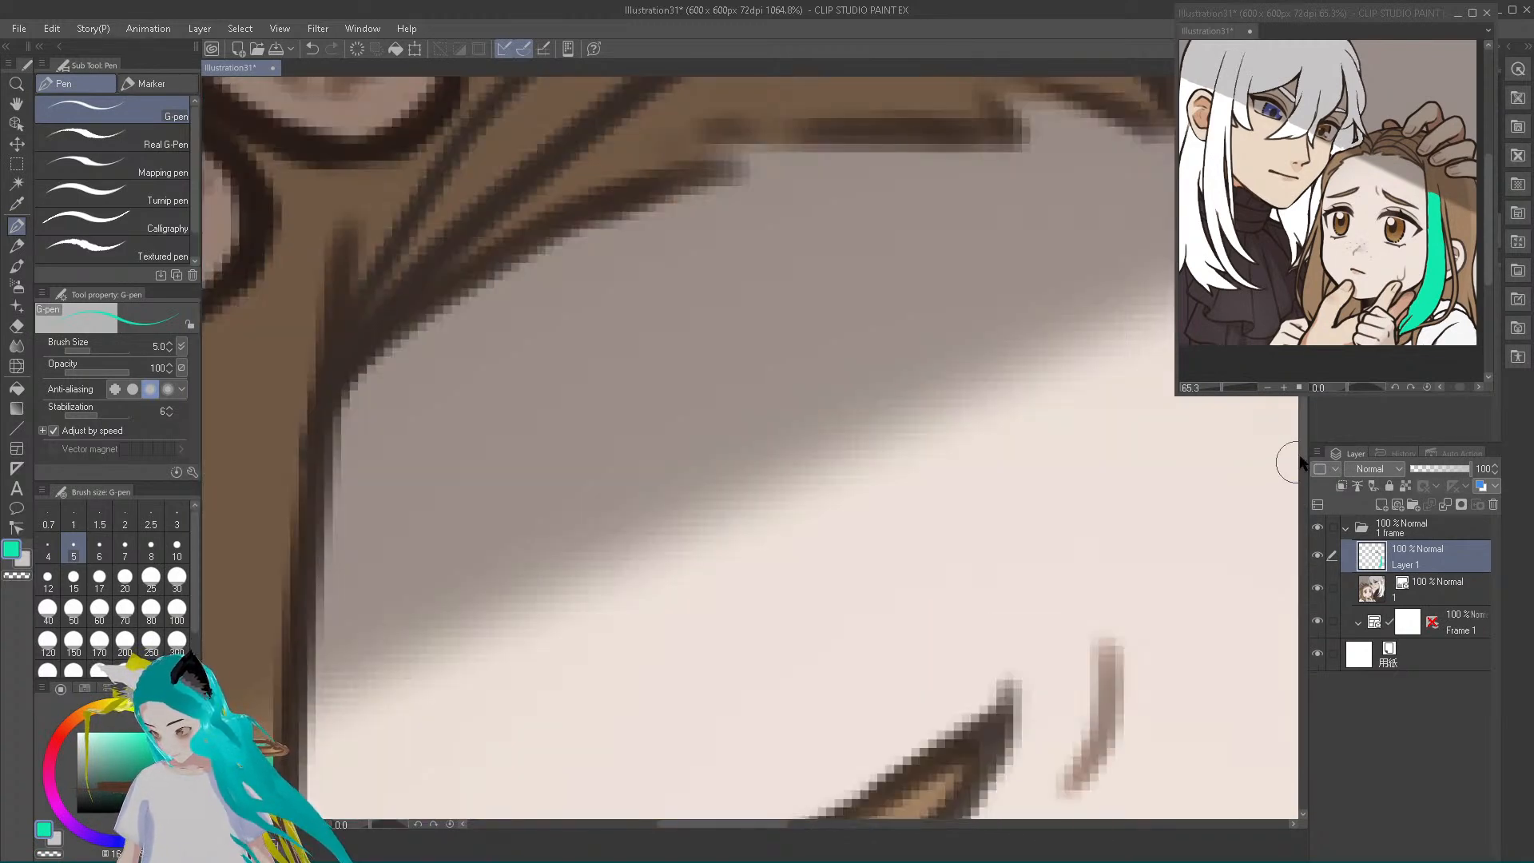
scroll(652, 589, "up", 1)
scroll(652, 589, "down", 5)
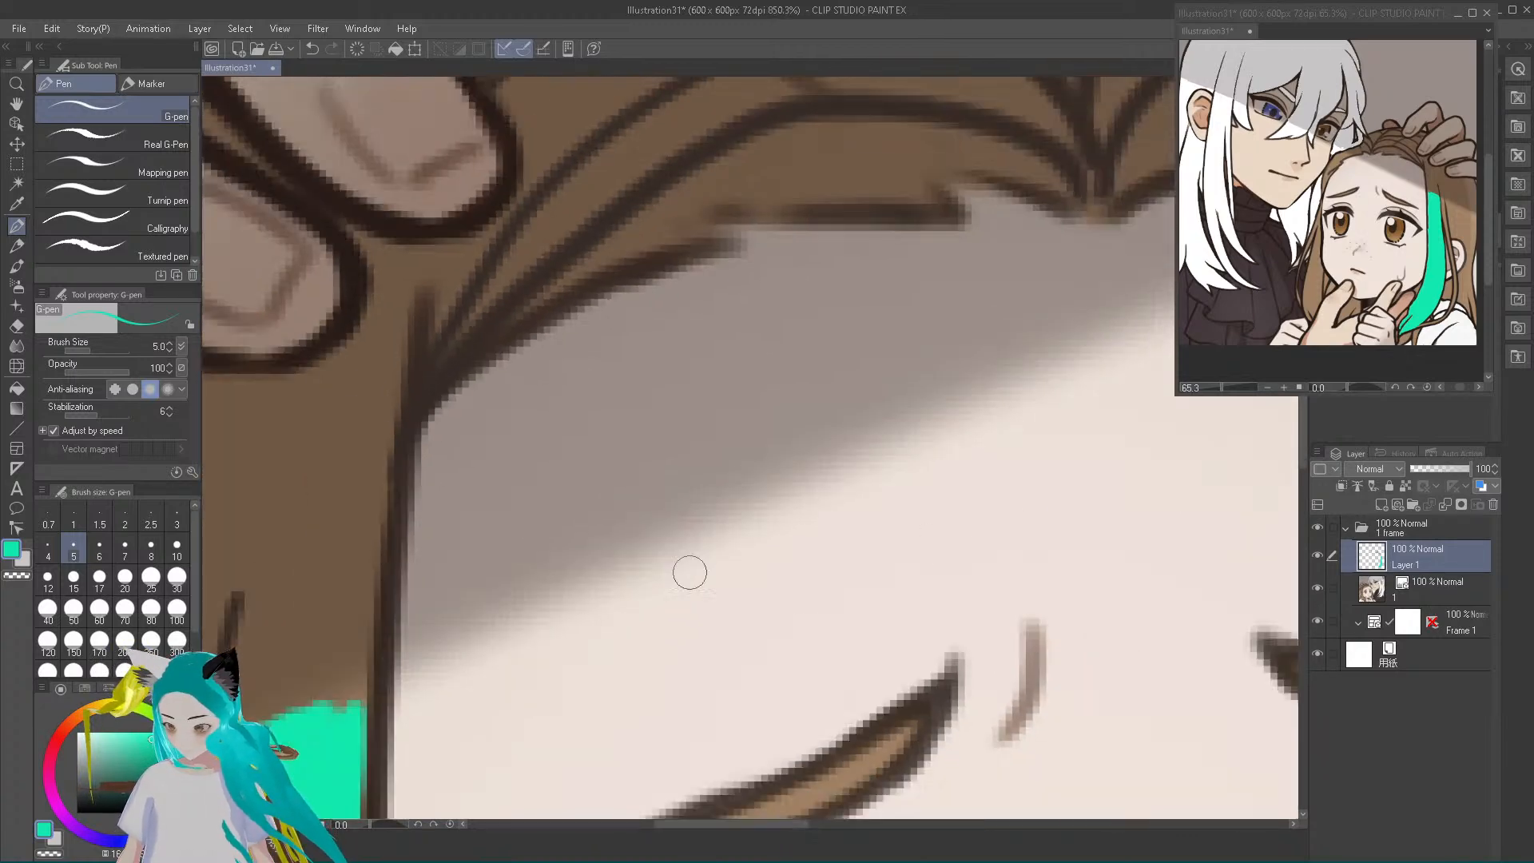
scroll(689, 597, "down", 4)
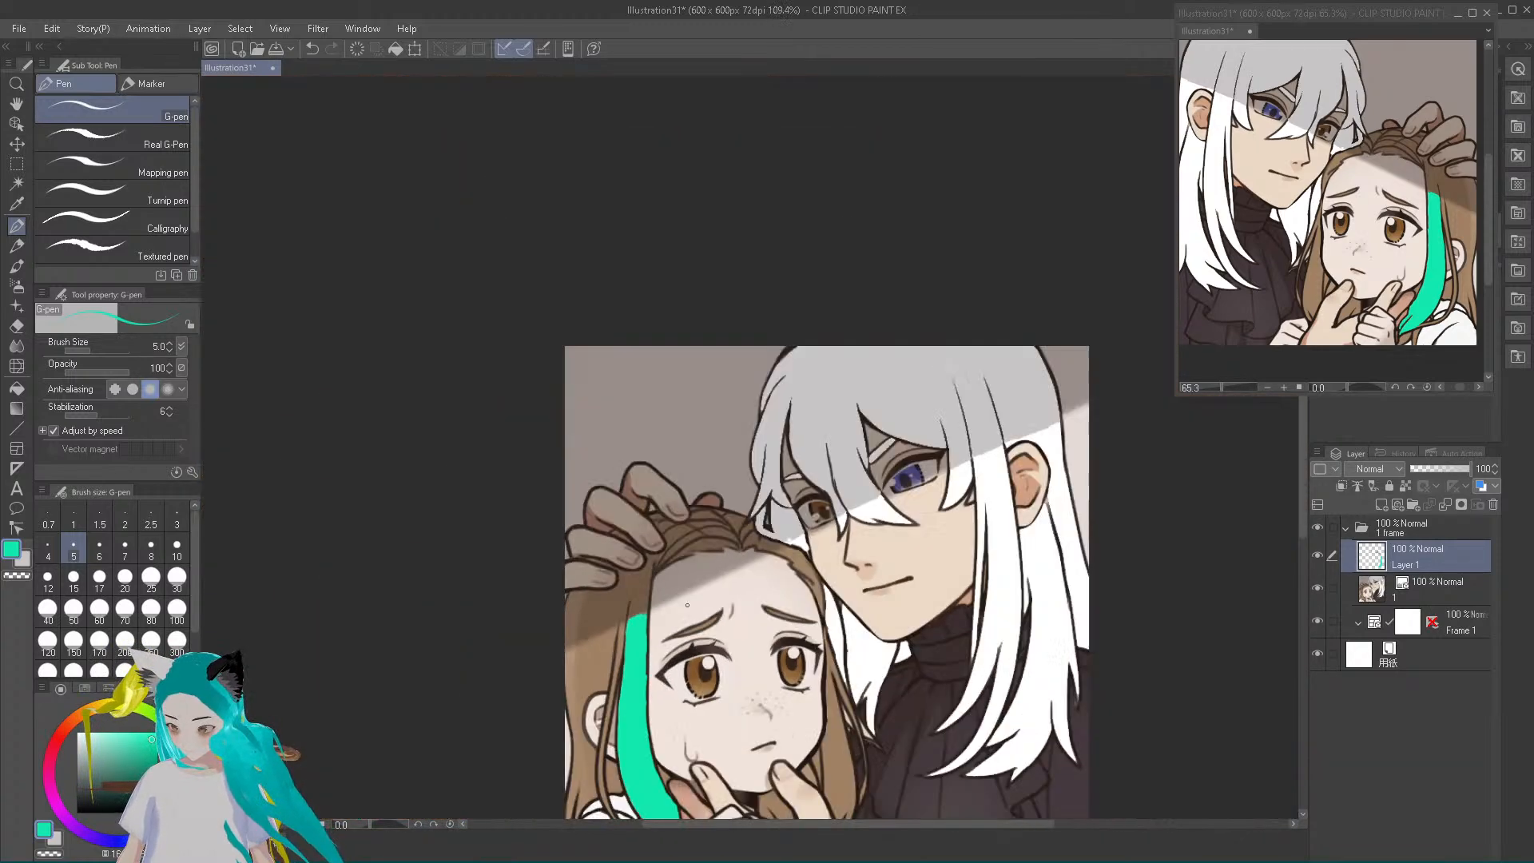
left_click_drag(1304, 499, 1301, 647)
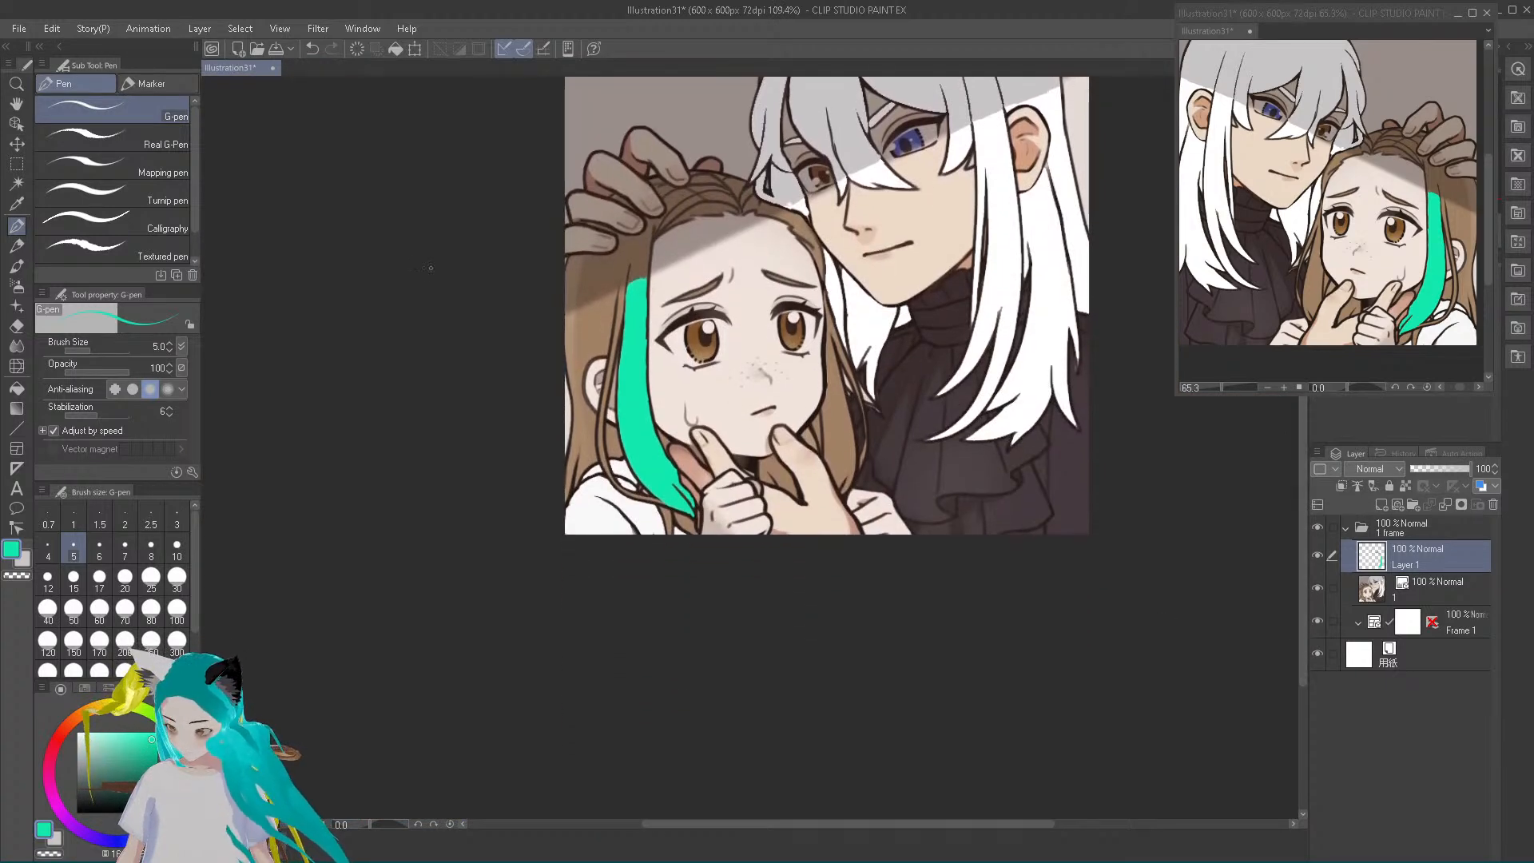
scroll(631, 387, "up", 3)
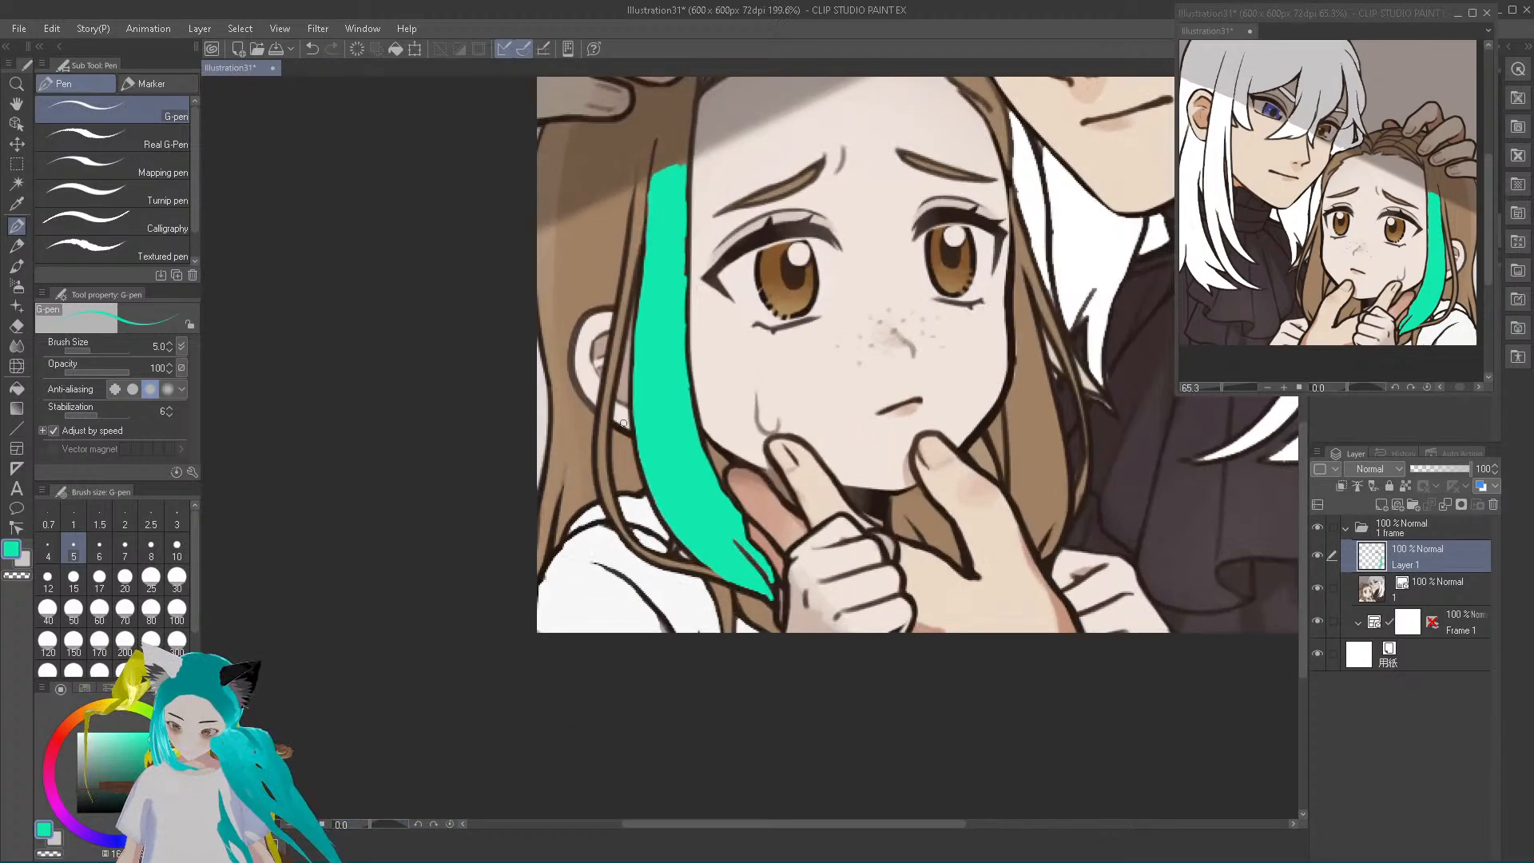
scroll(623, 423, "up", 2)
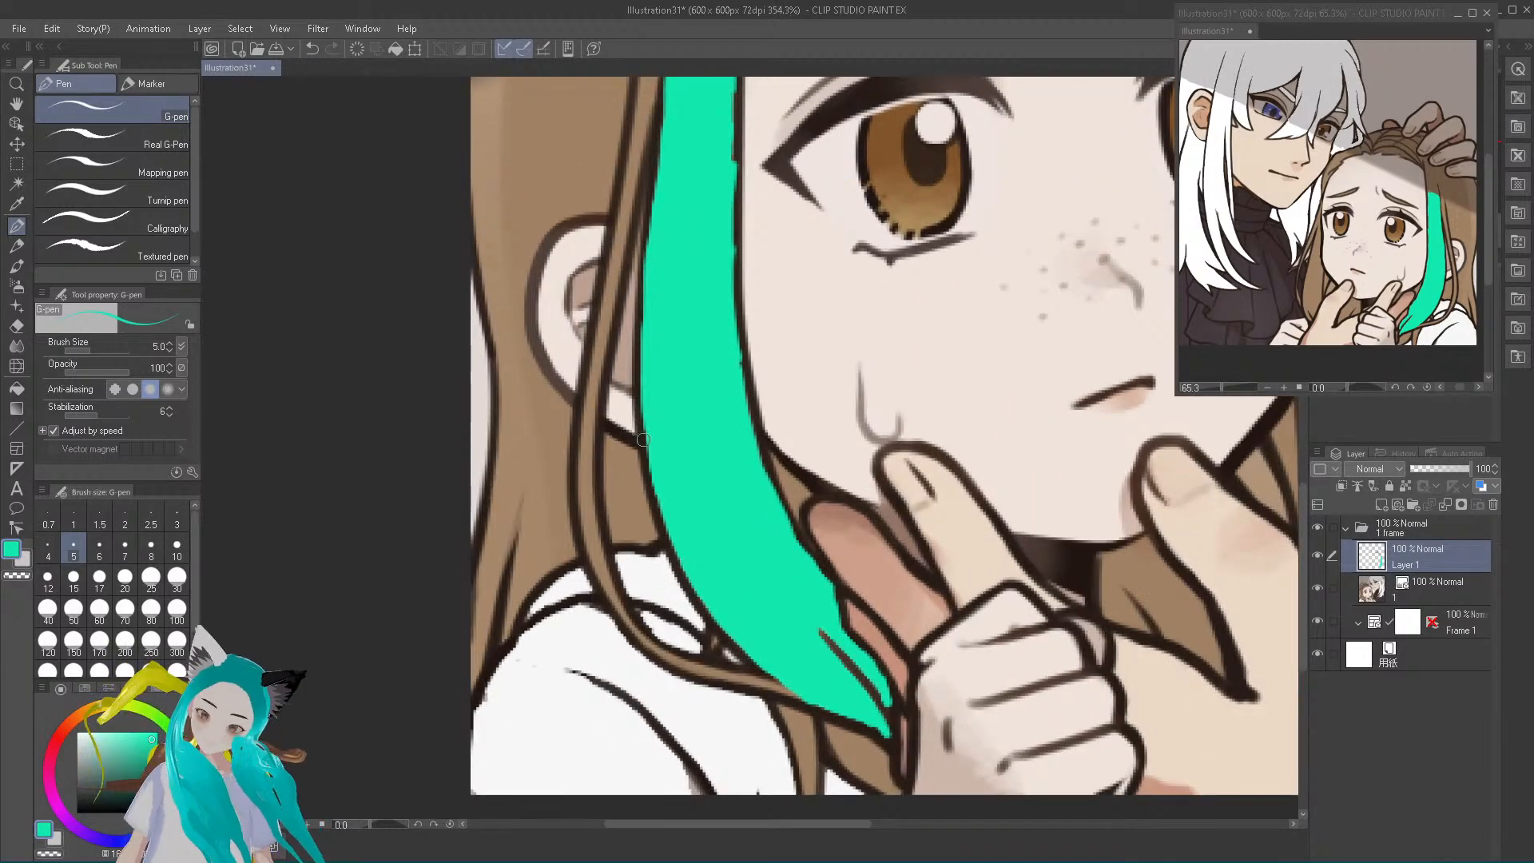
Paint the thin strand crossing the ear teal with the size 5 G-pen, working up alongside the wide streak with the colour sampled from it
mouse_move(590, 453)
left_mouse_down()
mouse_move(589, 422)
mouse_move(588, 454)
left_mouse_up()
right_click(592, 460)
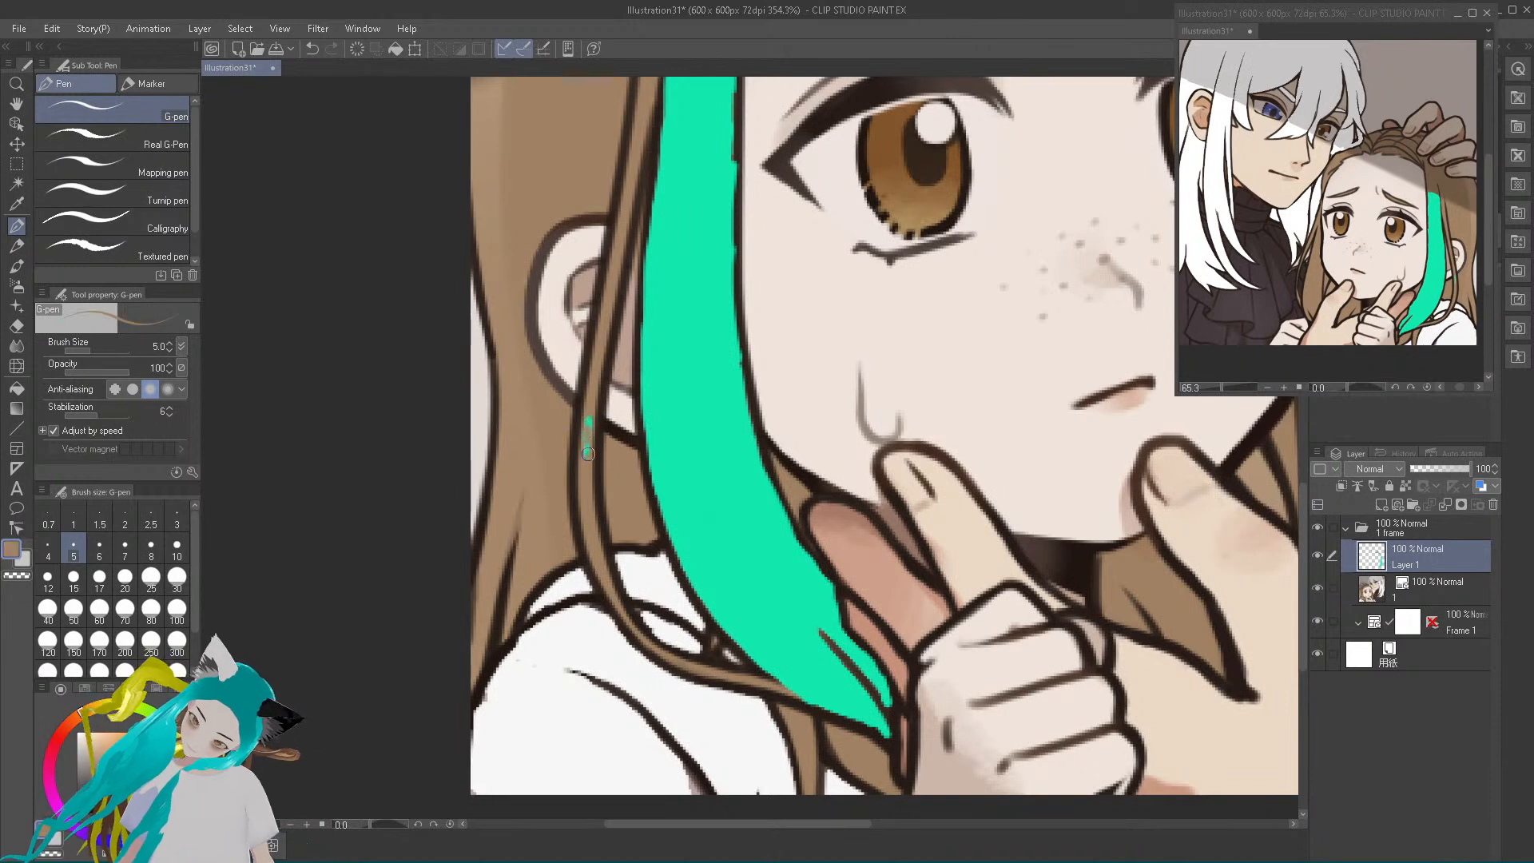
right_click(679, 340)
mouse_move(587, 454)
left_mouse_down()
mouse_move(593, 404)
mouse_move(589, 454)
mouse_move(605, 335)
left_mouse_up()
mouse_move(591, 397)
left_mouse_down()
mouse_move(611, 302)
mouse_move(601, 347)
mouse_move(603, 316)
left_mouse_up()
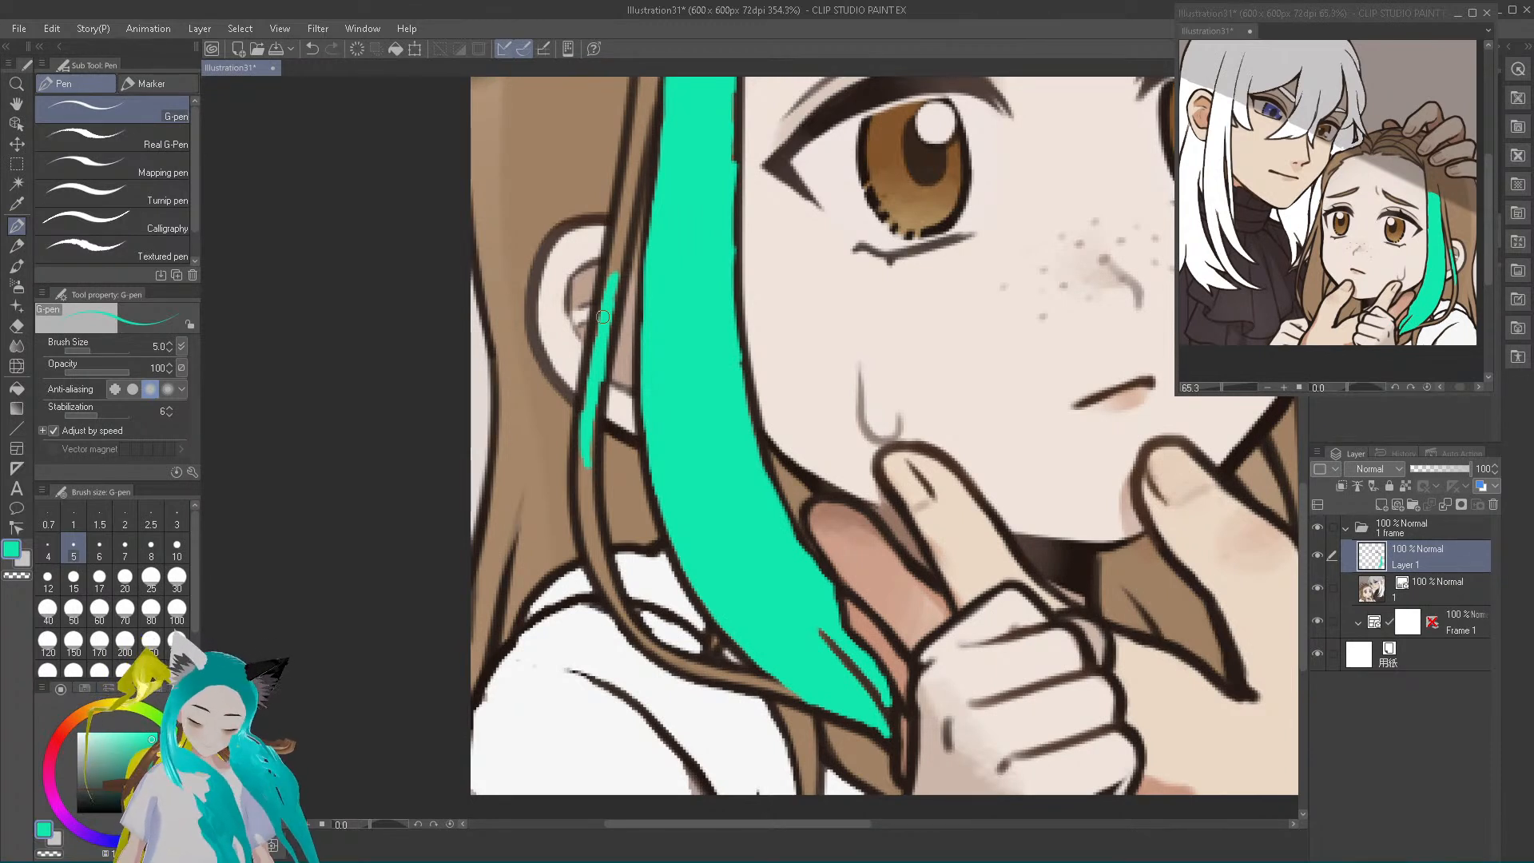
mouse_move(614, 259)
left_mouse_down()
mouse_move(610, 303)
mouse_move(653, 89)
mouse_move(640, 81)
mouse_move(654, 81)
mouse_move(634, 195)
mouse_move(652, 97)
mouse_move(630, 181)
left_mouse_up()
Continue the thin teal strand below the ear, around its curve over the white collar, to the streak's tip at the fist
mouse_move(583, 434)
left_mouse_down()
mouse_move(582, 510)
mouse_move(585, 438)
mouse_move(591, 552)
mouse_move(619, 608)
left_mouse_up()
left_click_drag(596, 534, 602, 568)
mouse_move(592, 486)
left_mouse_down()
mouse_move(592, 466)
mouse_move(597, 562)
left_mouse_up()
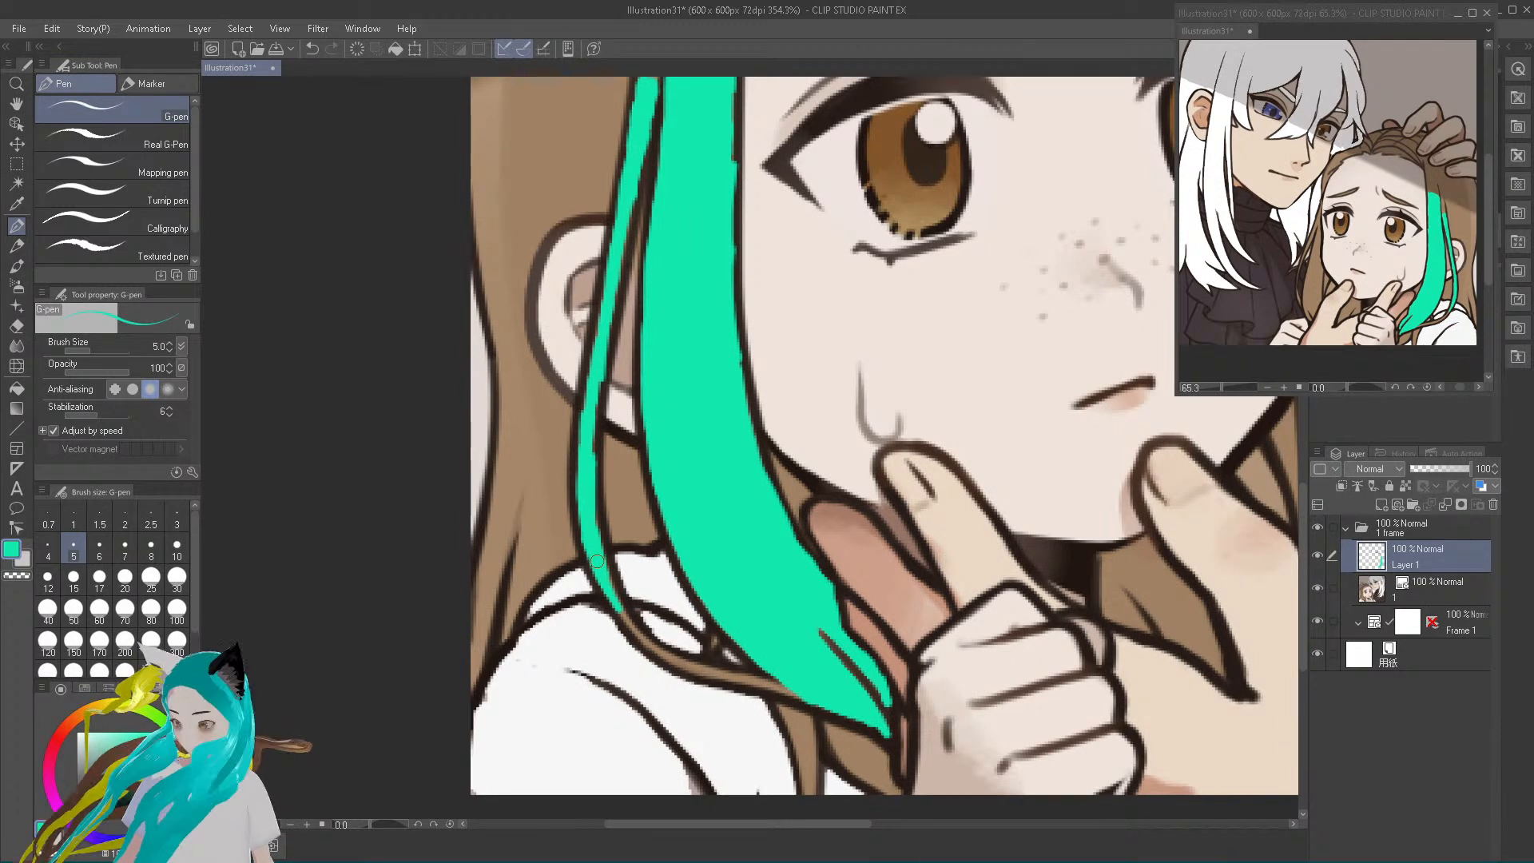
mouse_move(622, 611)
left_mouse_down()
mouse_move(607, 575)
mouse_move(664, 659)
mouse_move(652, 652)
mouse_move(901, 724)
left_mouse_up()
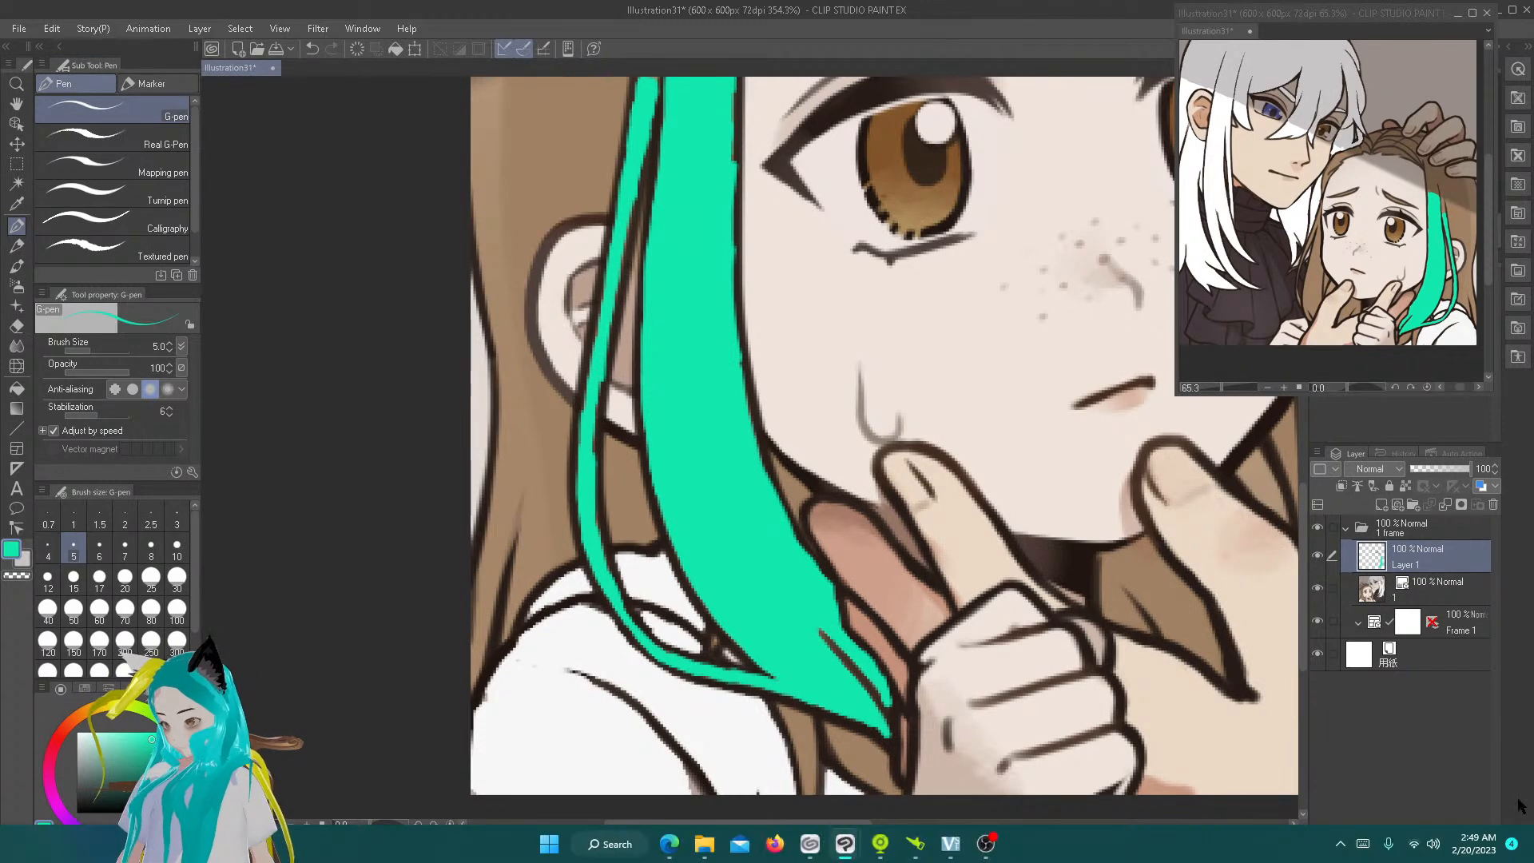
Paint the hairline section on the far side of the girl's forehead teal, from the shadow's edge down to the temple
scroll(1225, 493, "down", 5)
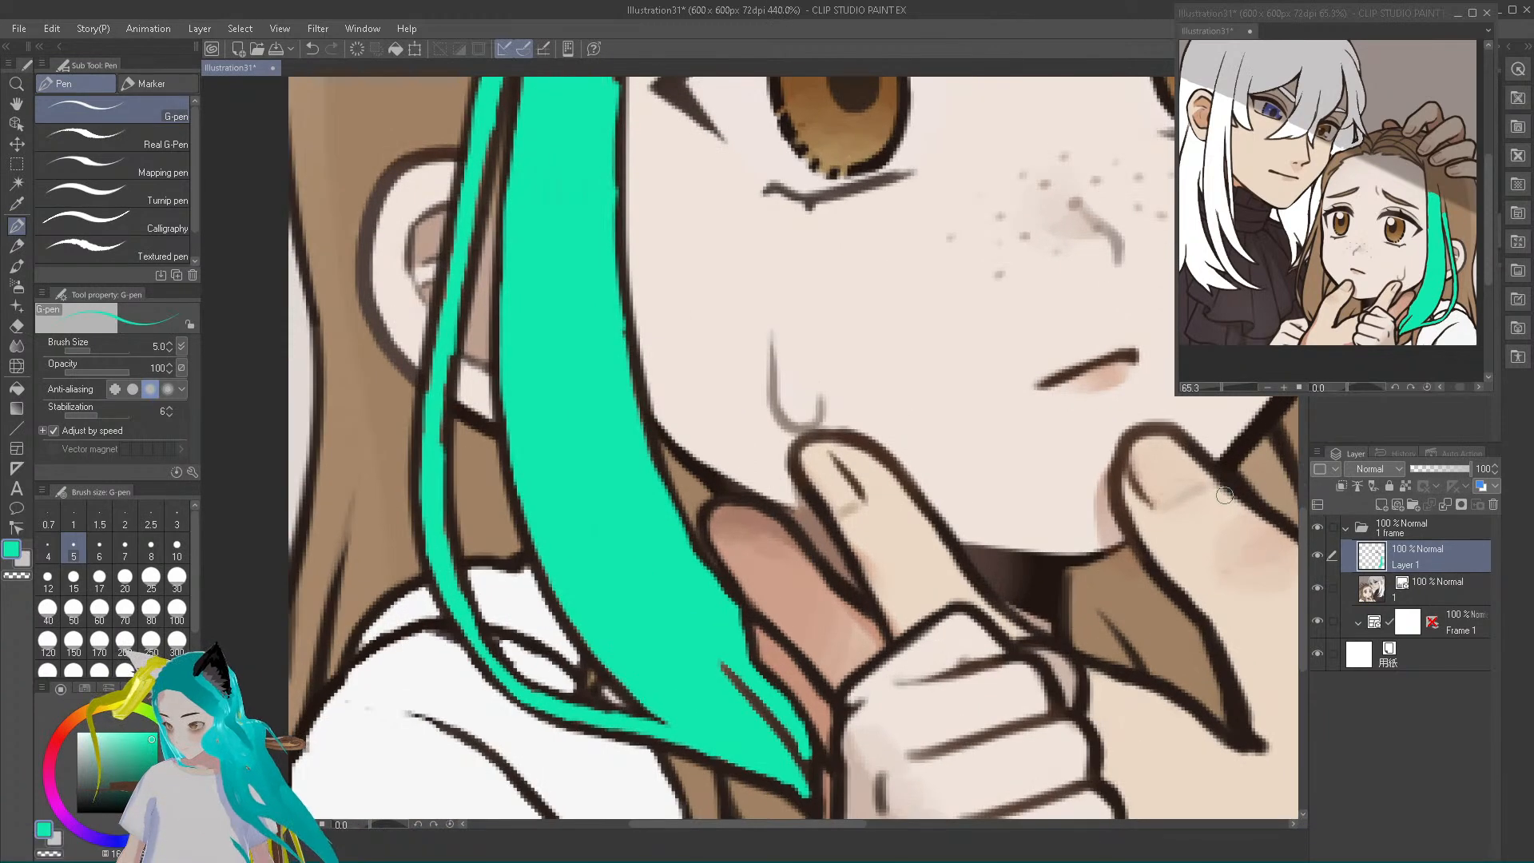
left_click_drag(828, 833, 1089, 862)
scroll(586, 503, "up", 3)
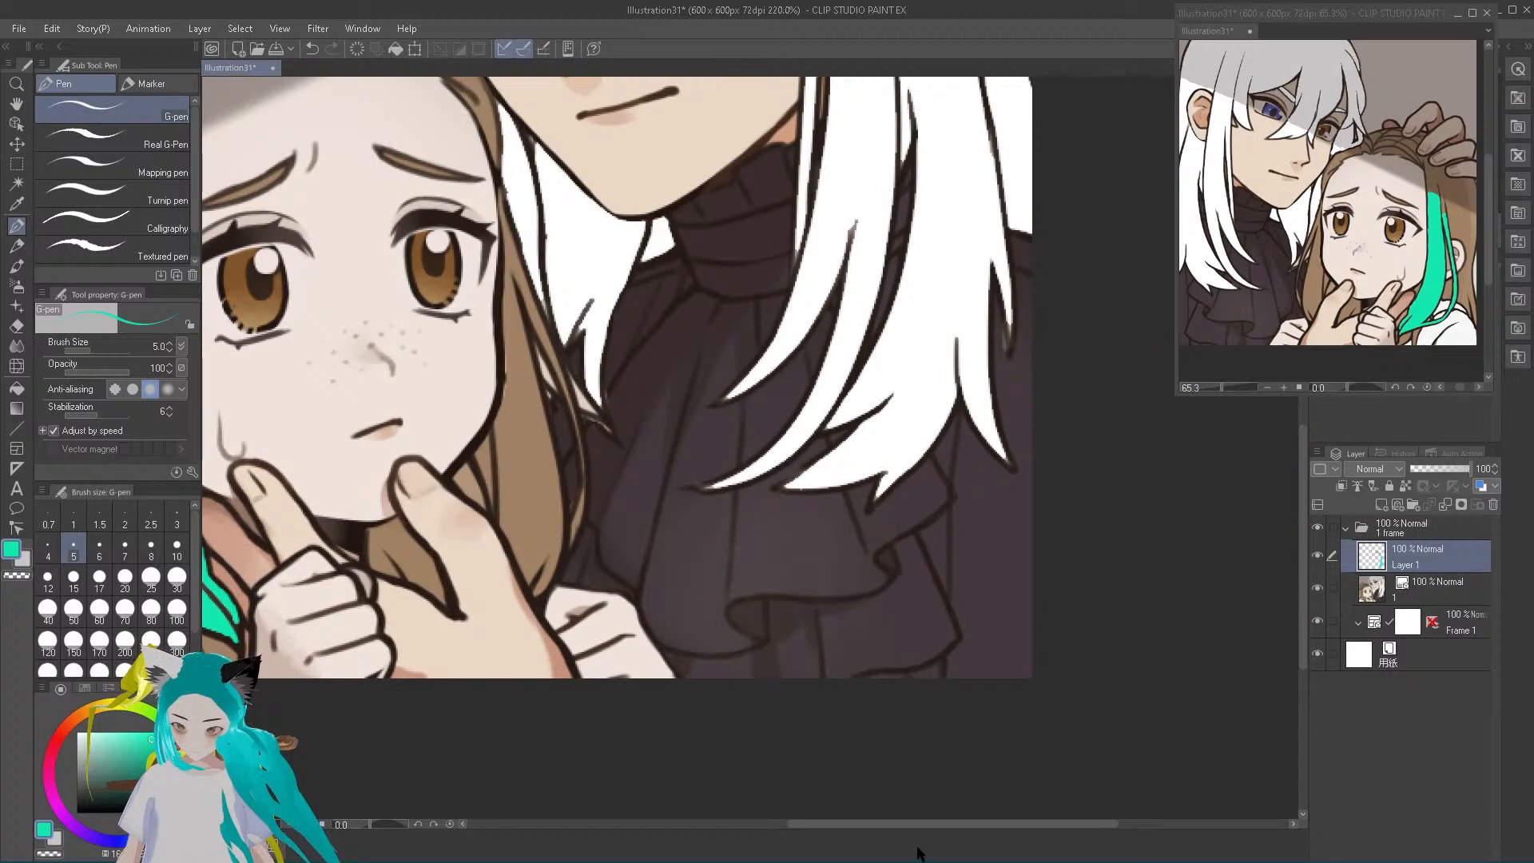
left_click_drag(903, 828, 846, 723)
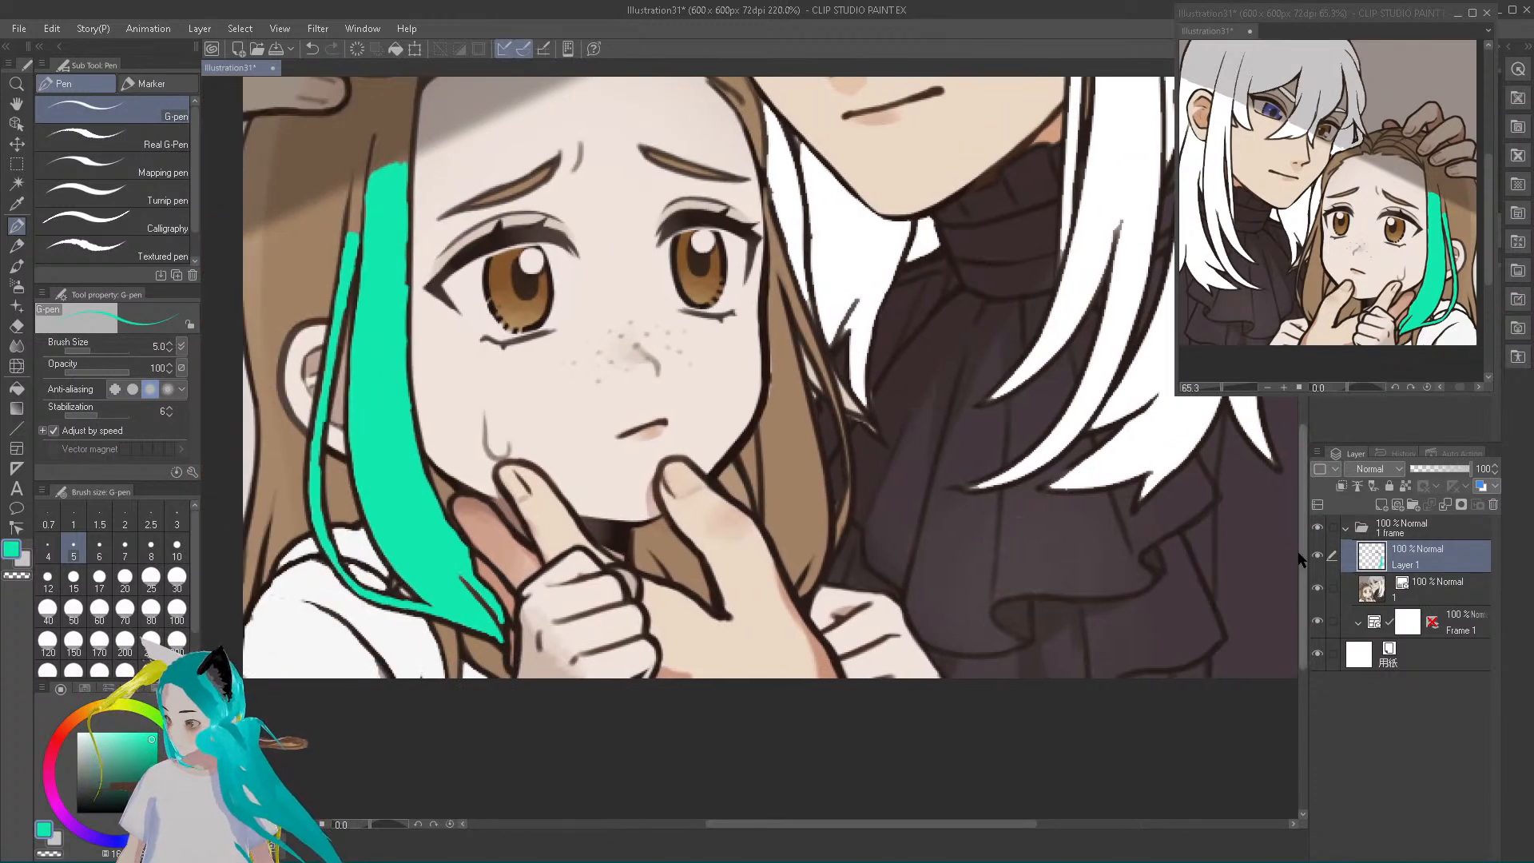
left_click_drag(1299, 557, 1294, 515)
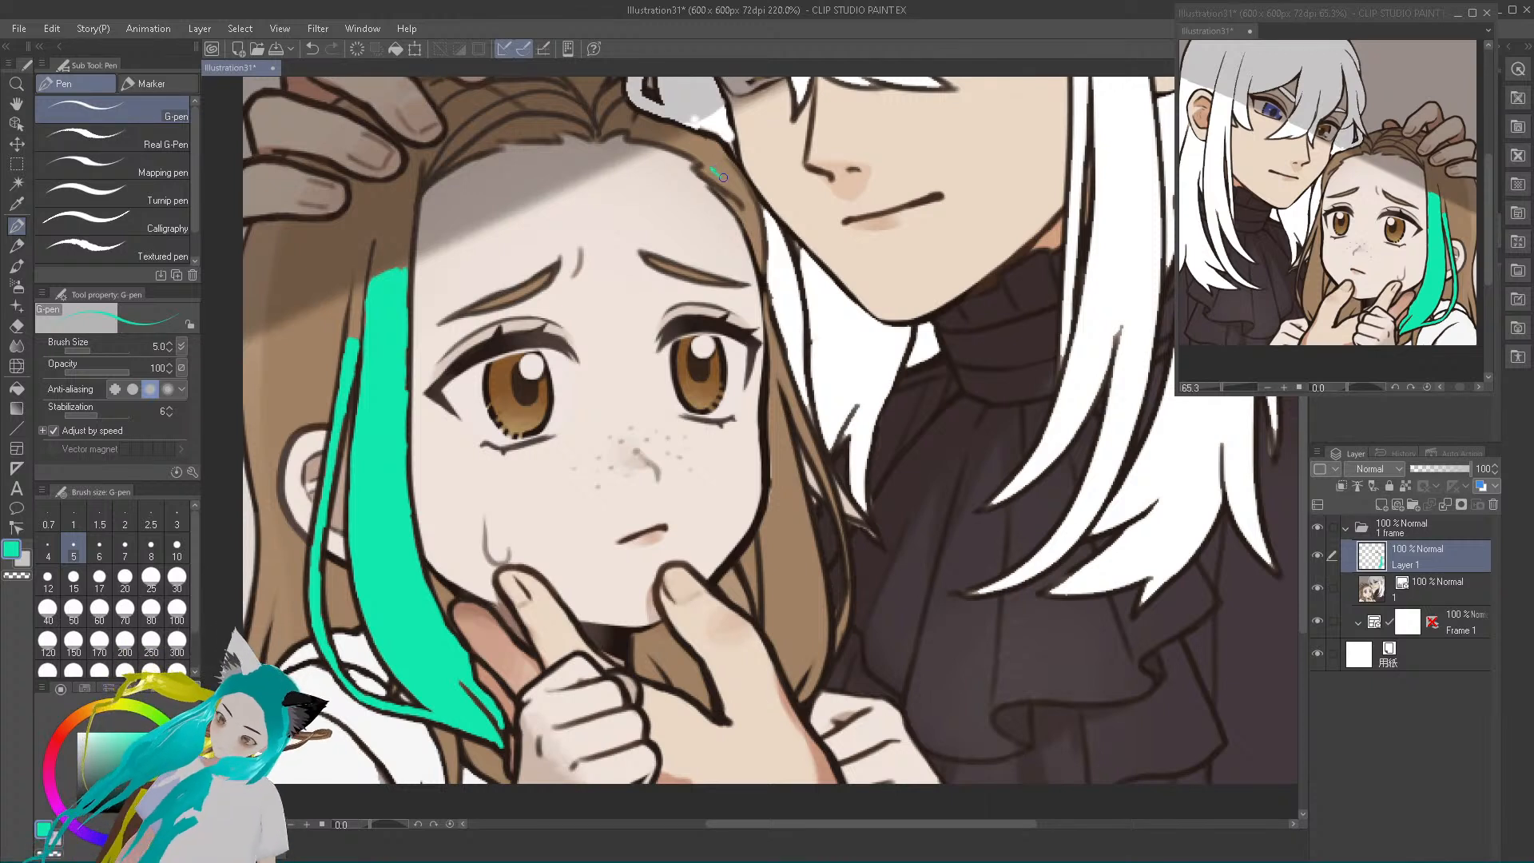
mouse_move(743, 200)
left_mouse_down()
mouse_move(680, 142)
mouse_move(727, 177)
mouse_move(688, 142)
mouse_move(723, 156)
mouse_move(714, 145)
mouse_move(696, 140)
mouse_move(732, 179)
left_mouse_up()
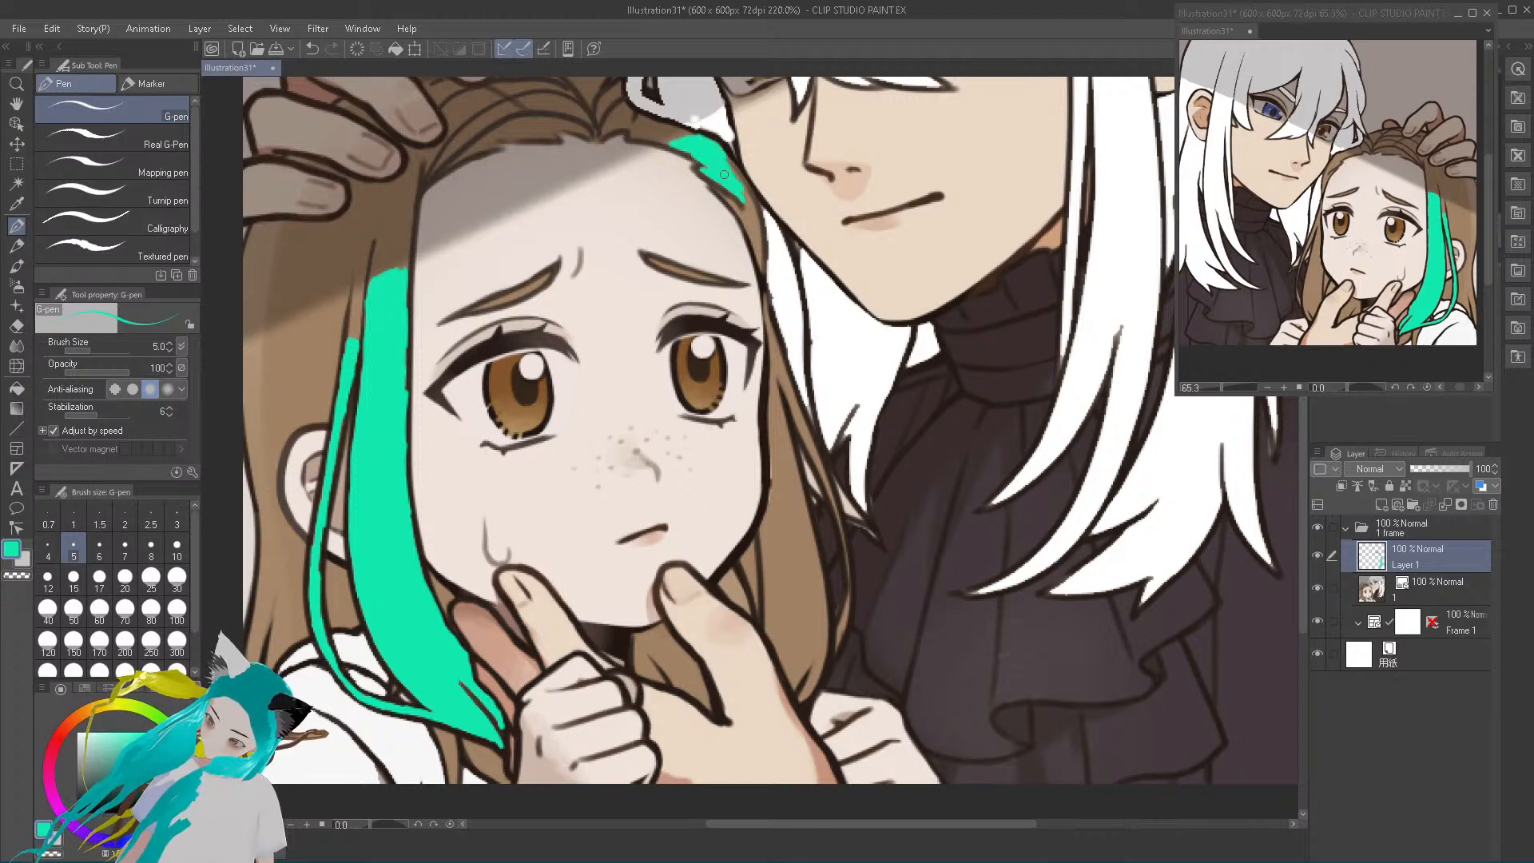
mouse_move(745, 197)
left_mouse_down()
mouse_move(722, 173)
mouse_move(761, 267)
mouse_move(719, 156)
mouse_move(745, 188)
left_mouse_up()
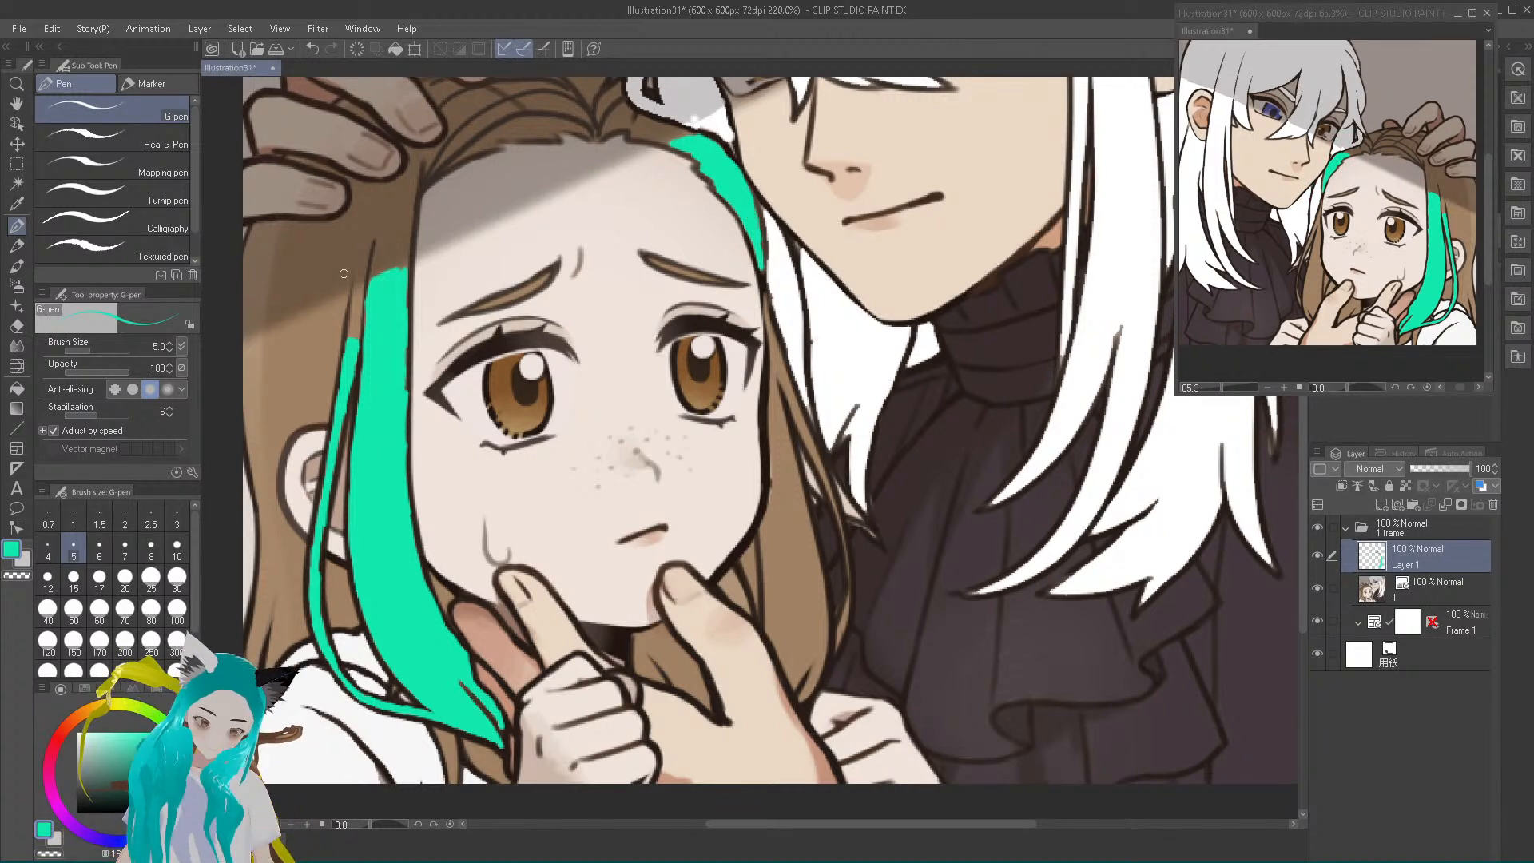
Extend the thin teal strand above the ear up to the shadow's edge, sampling the hair colours to tidy its end
right_click(352, 315)
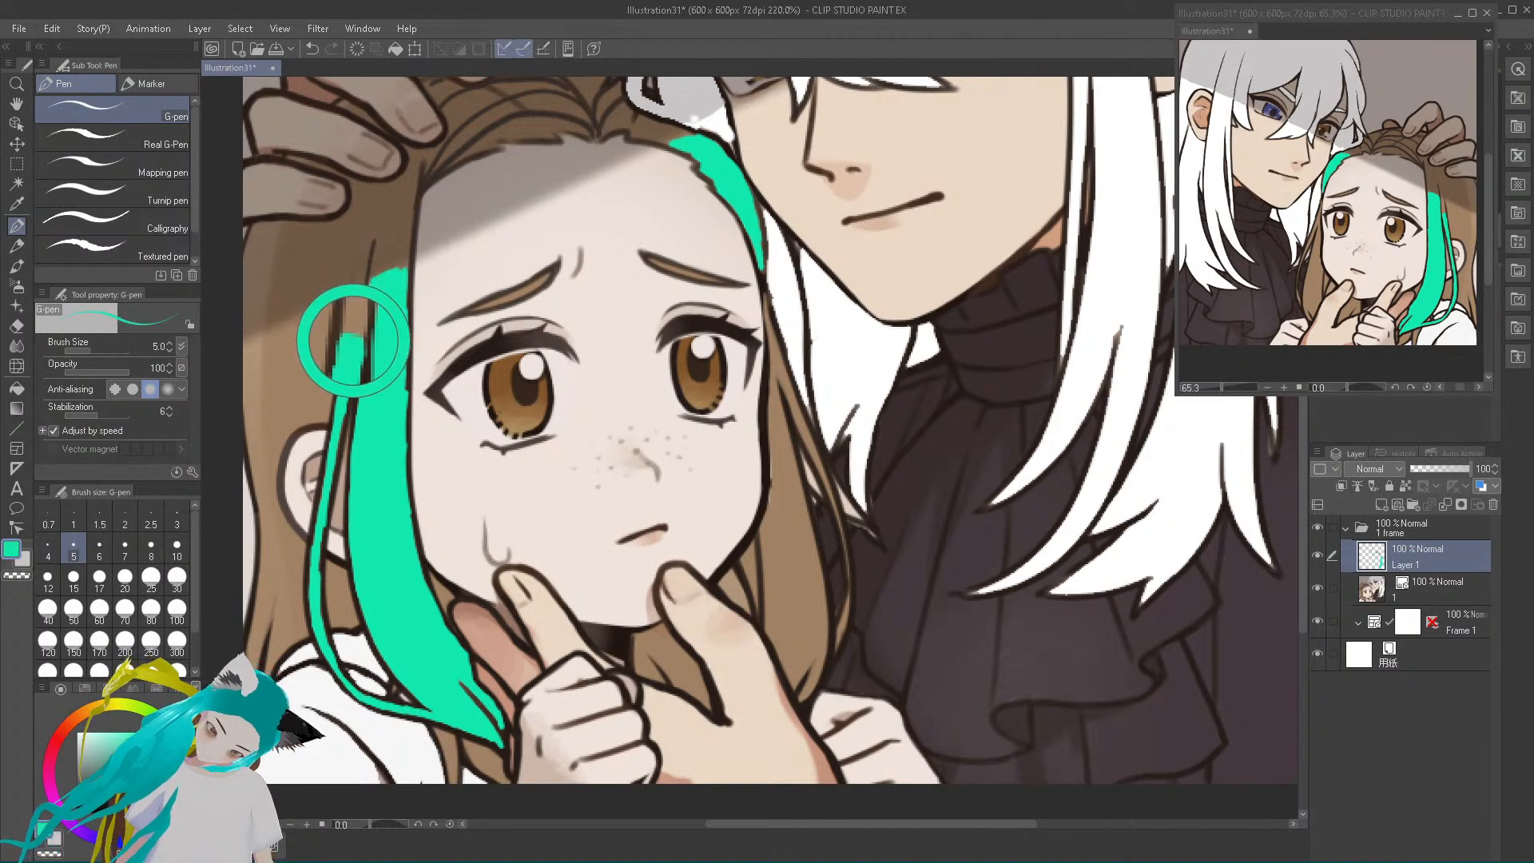
left_click_drag(351, 349, 356, 311)
right_click(353, 319)
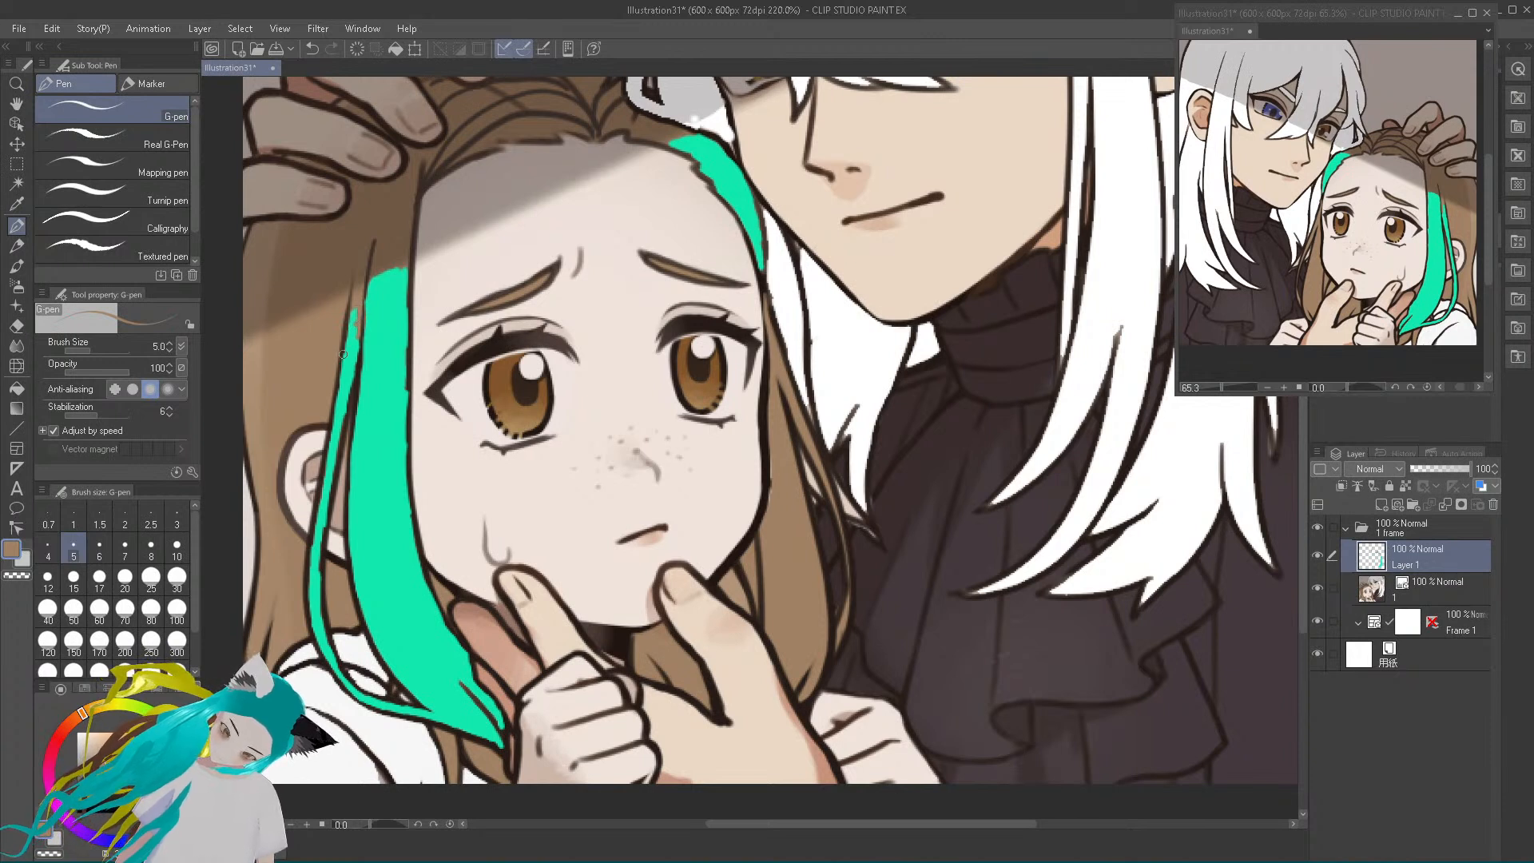
right_click(354, 358)
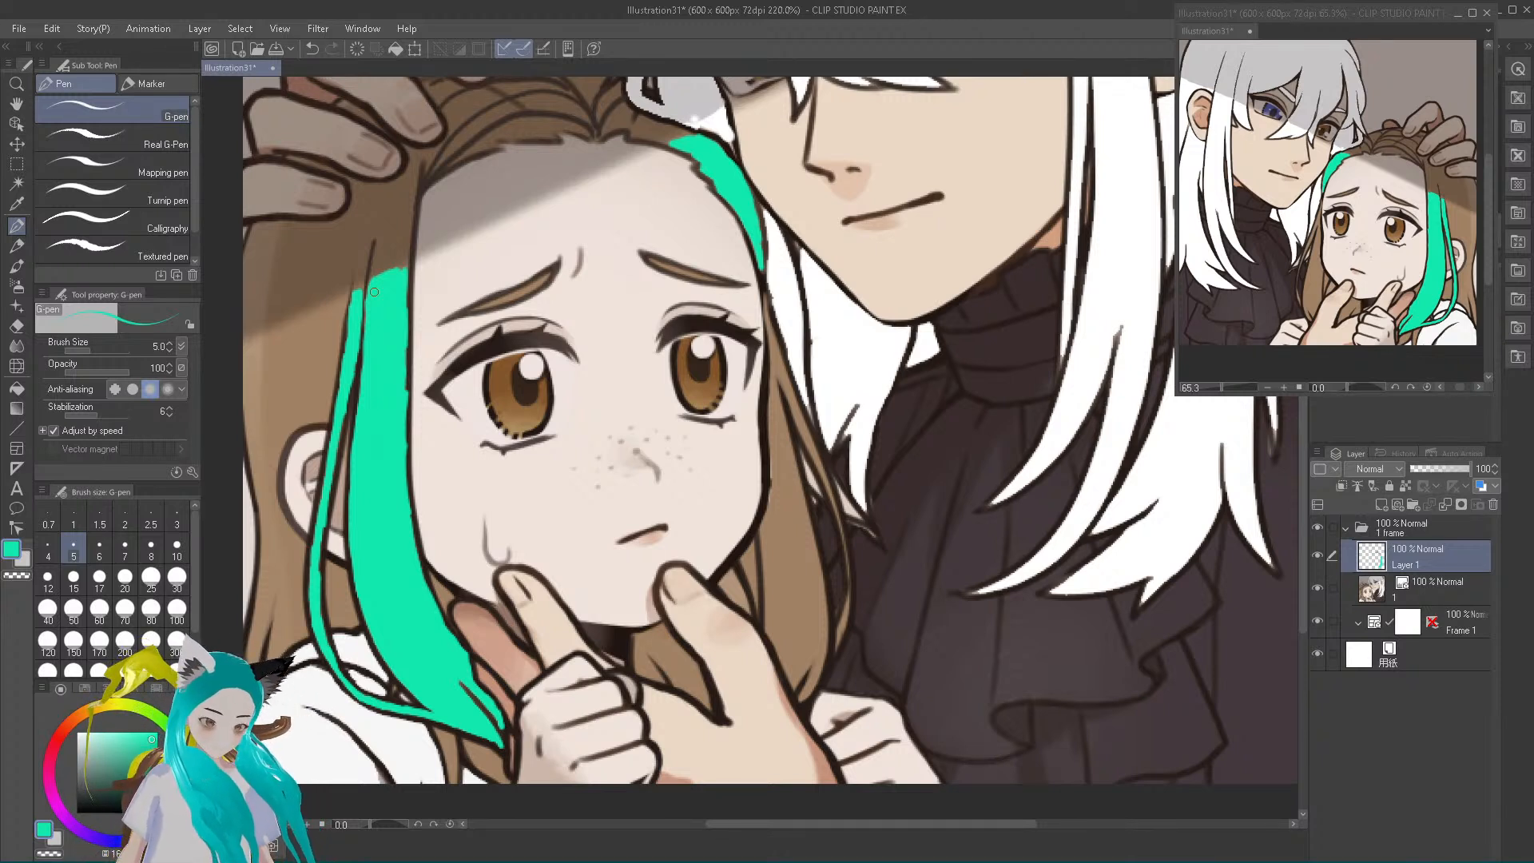
left_click(16, 266)
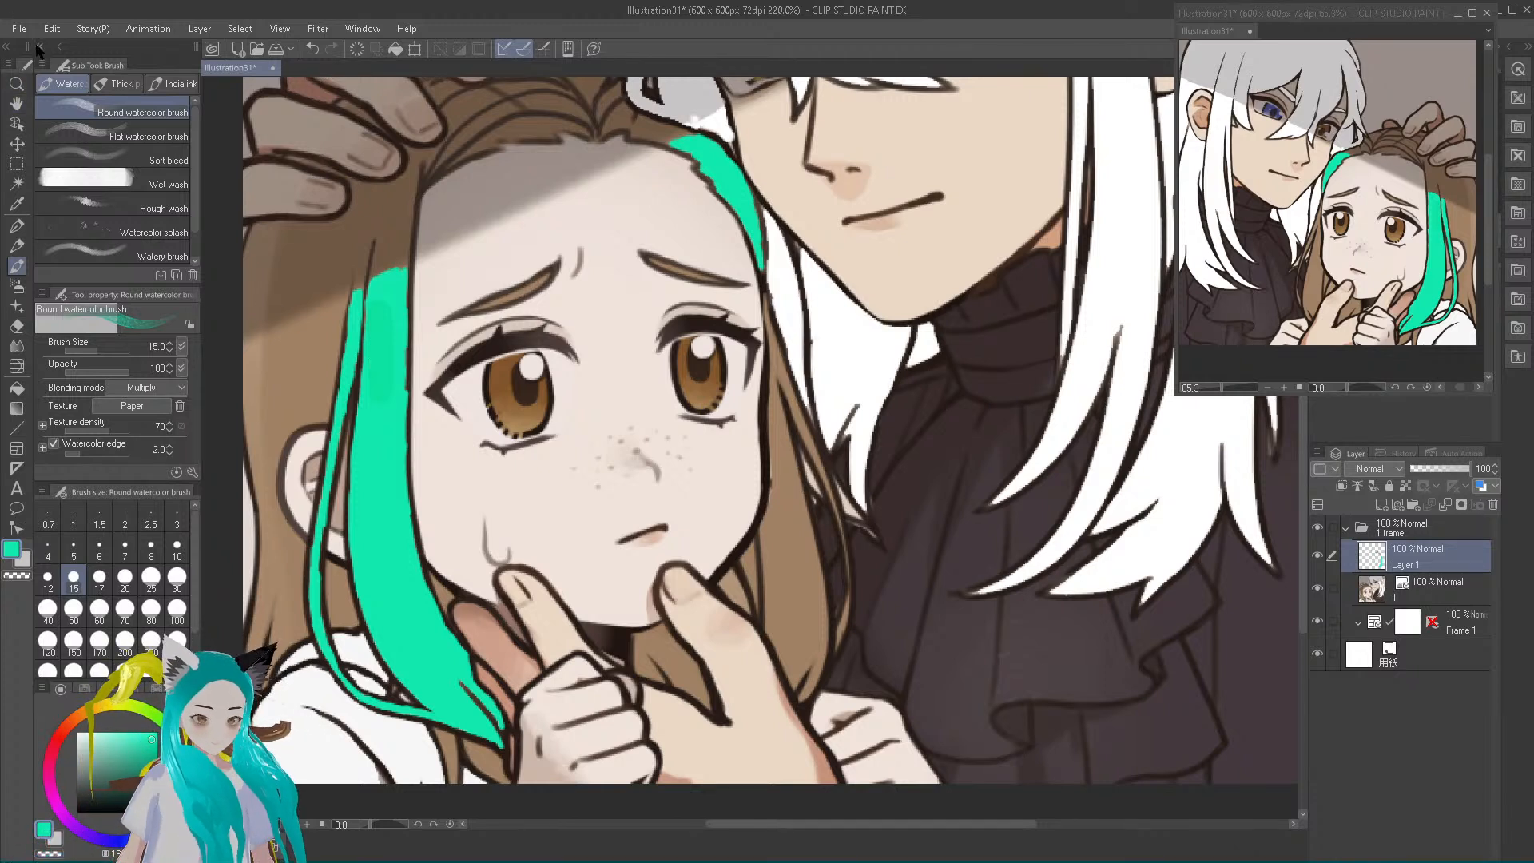
left_click(313, 54)
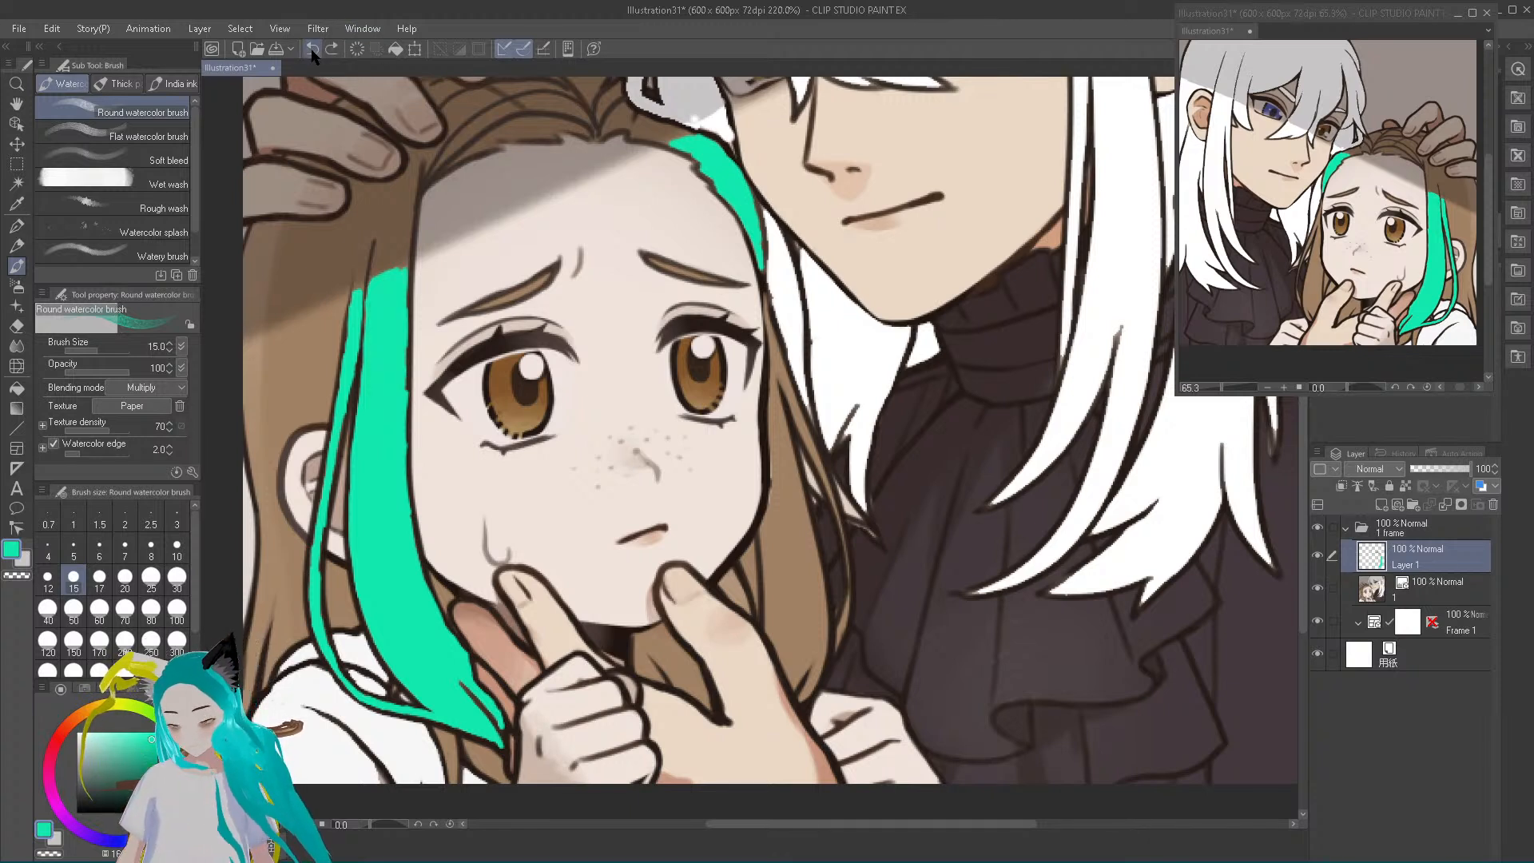
left_click(17, 228)
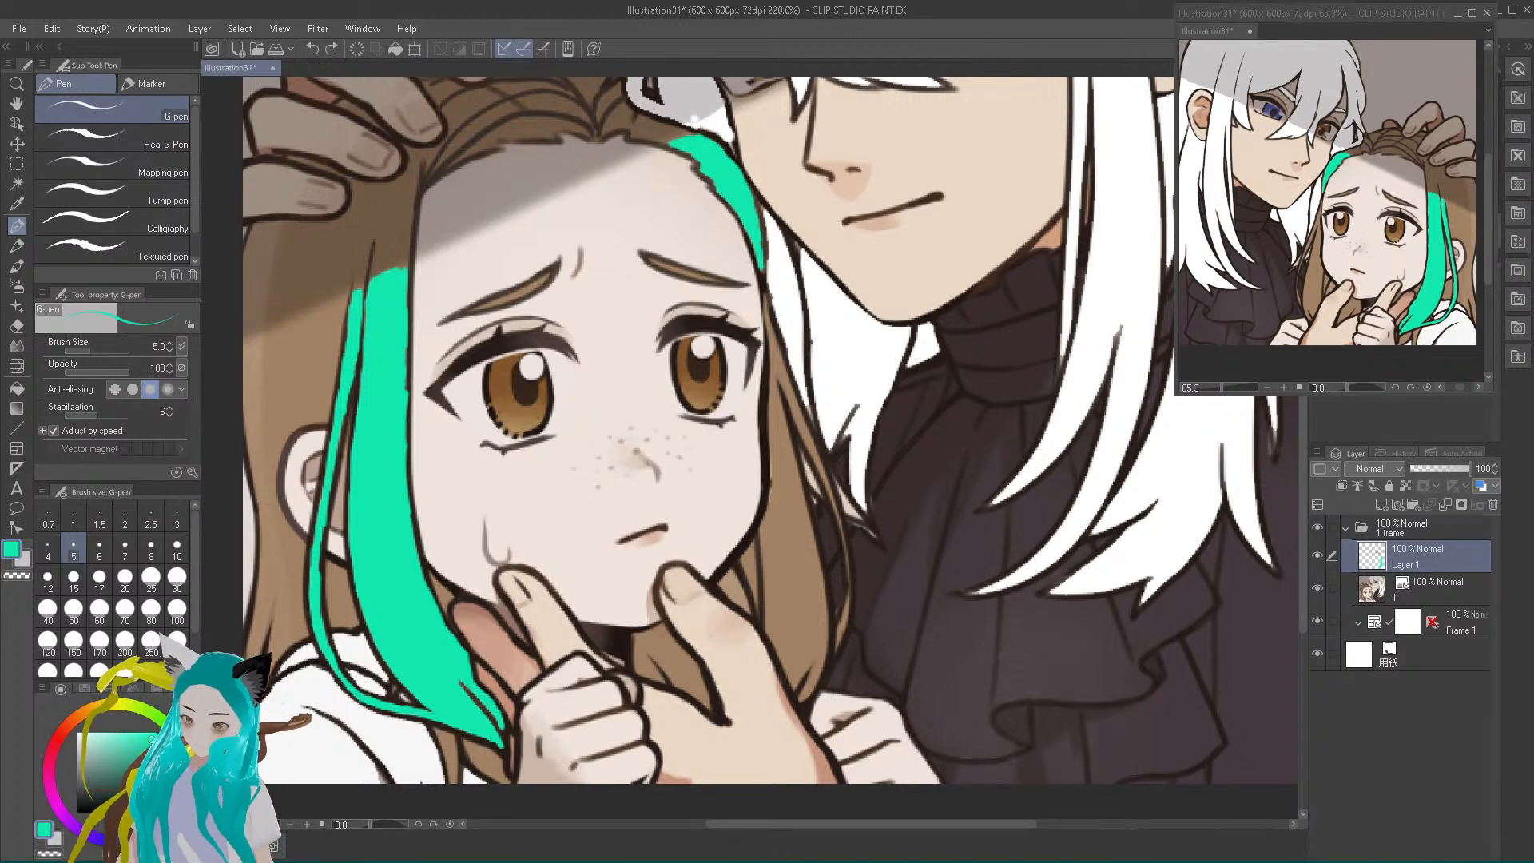
Paint a narrow teal line along the inner edge of the far-side lock, from the temple past the cheek to the supporting hand
left_click_drag(775, 564, 778, 520)
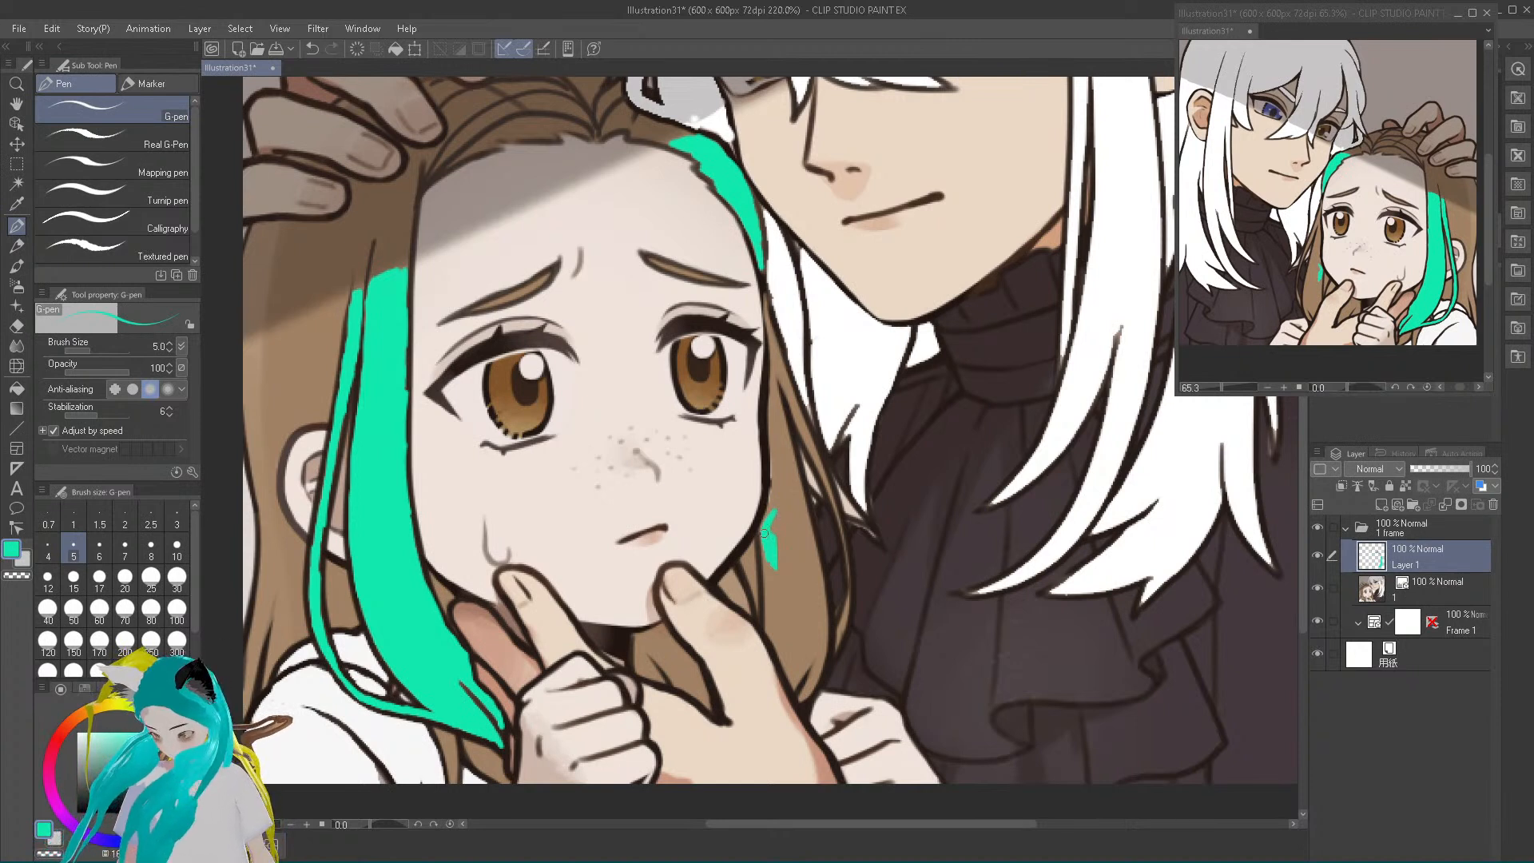
left_click_drag(772, 512, 772, 441)
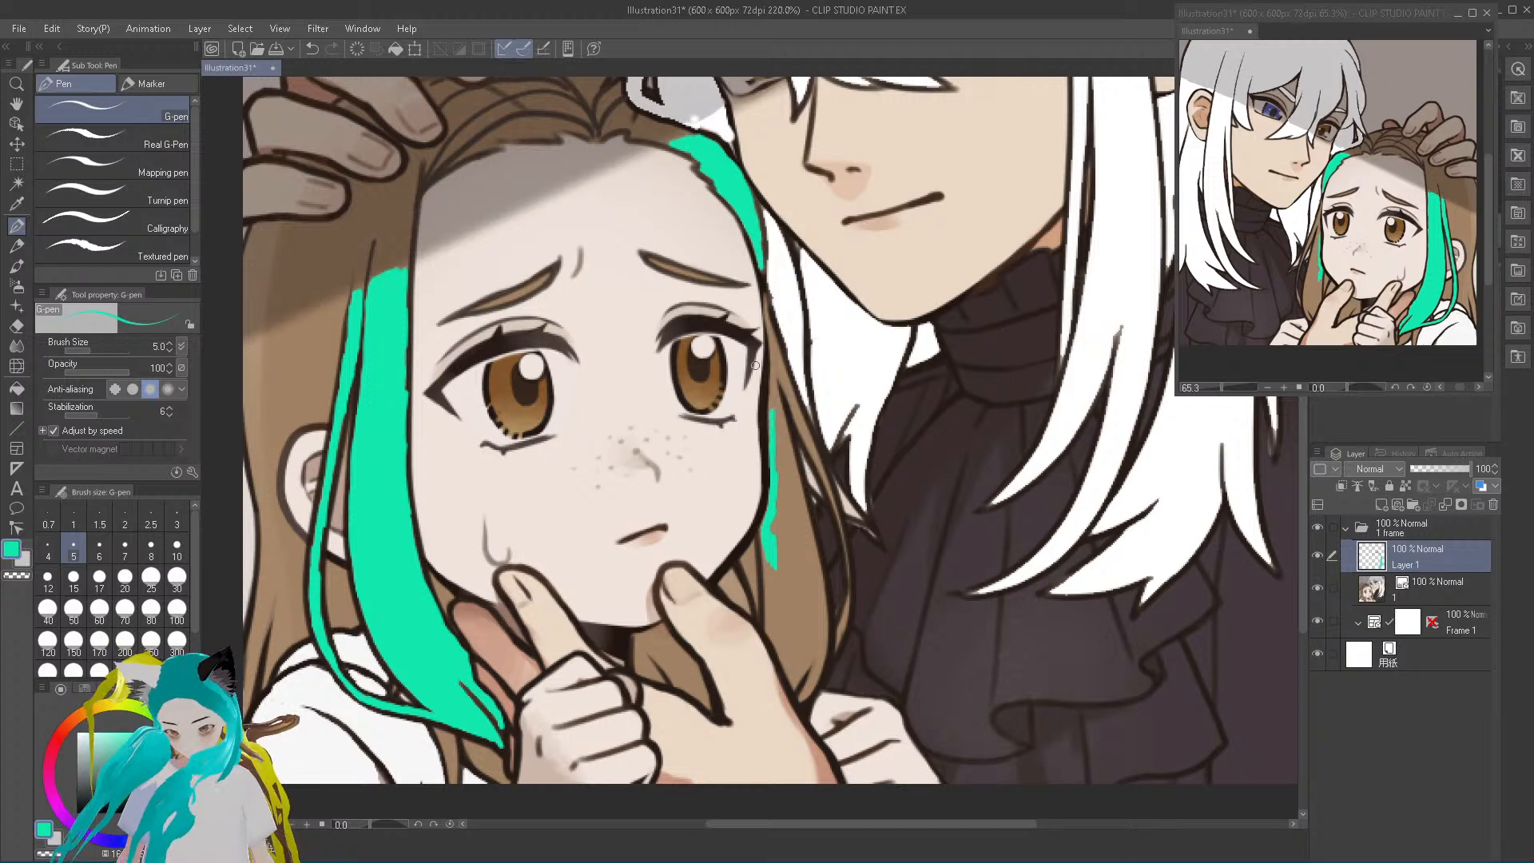
left_click_drag(772, 422, 764, 298)
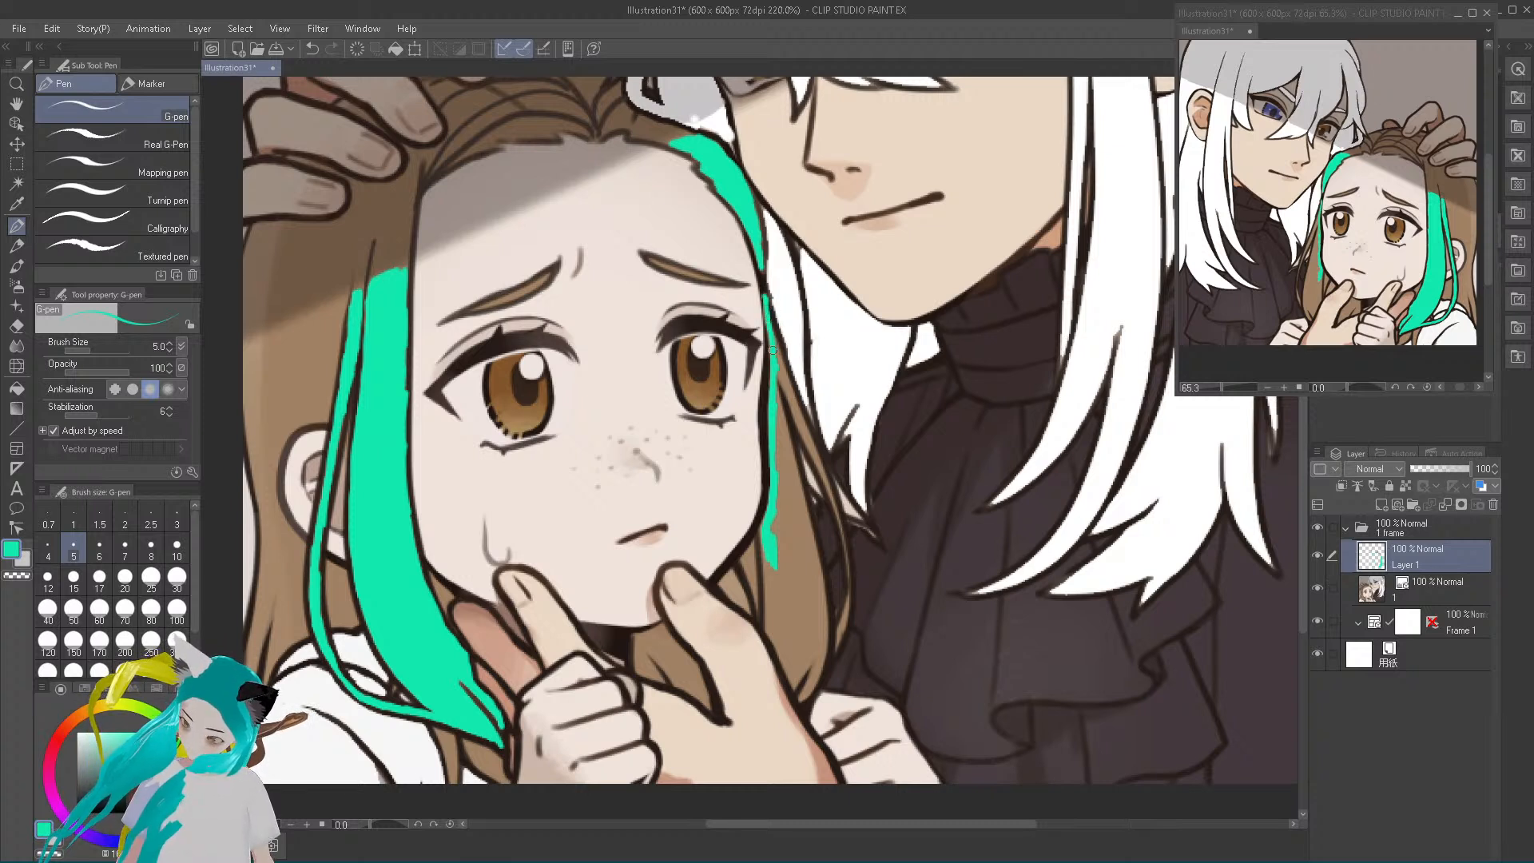
left_click_drag(780, 373, 796, 406)
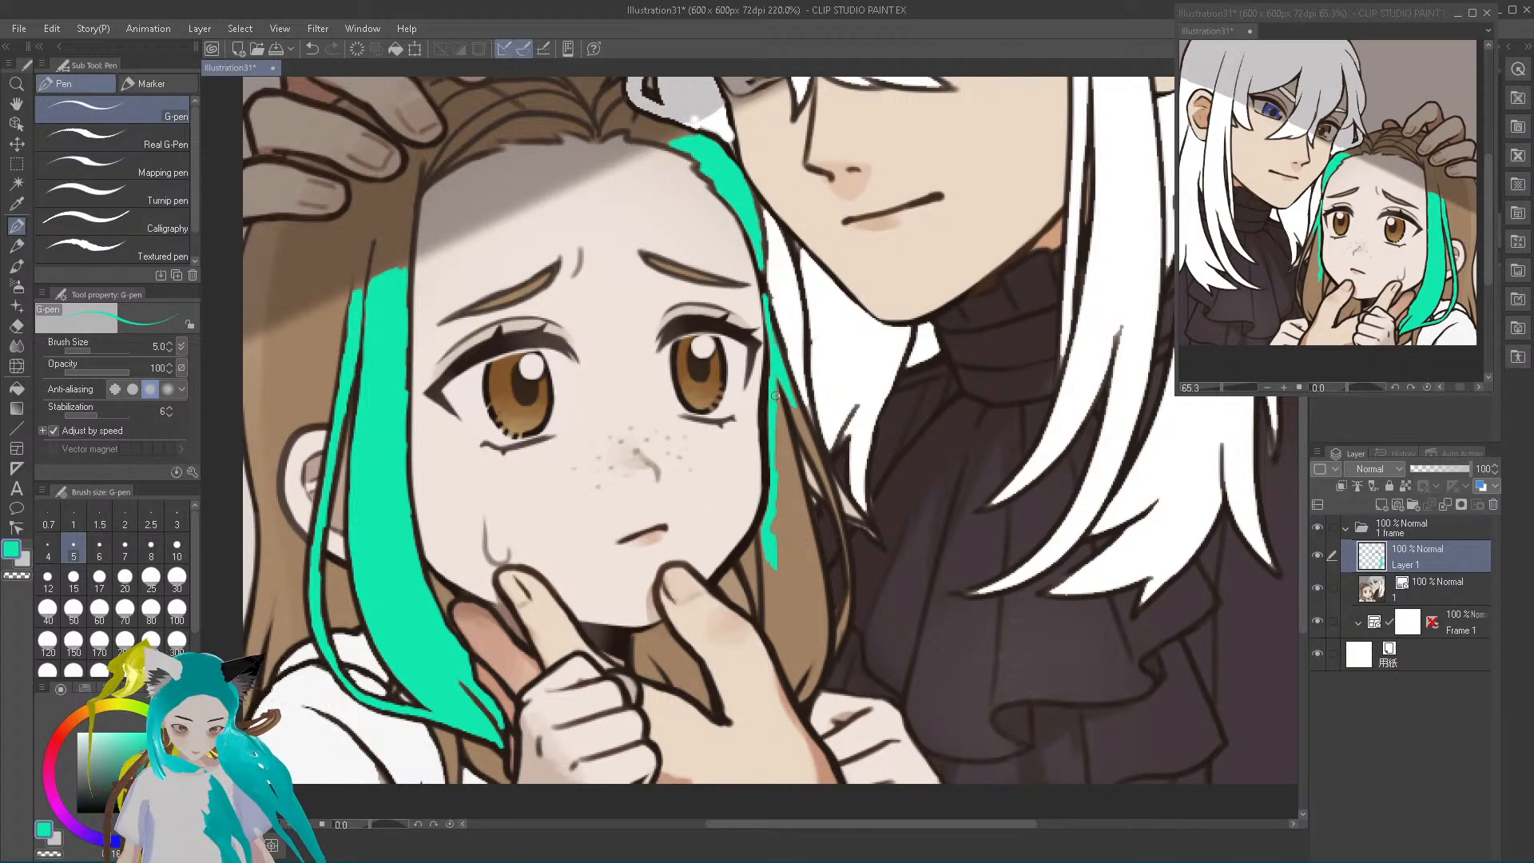
left_click_drag(771, 567, 770, 583)
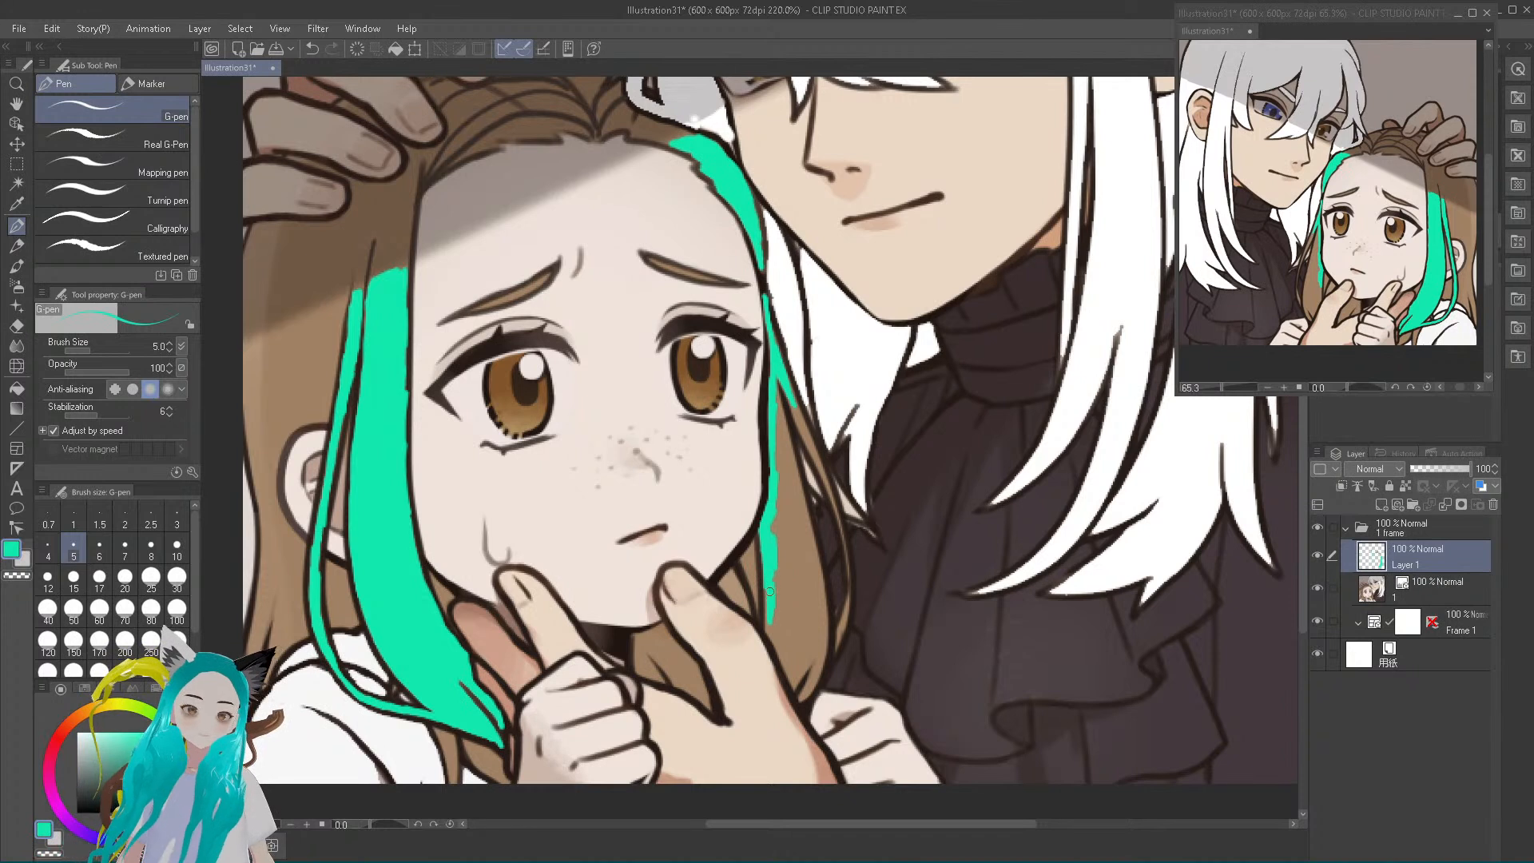
left_click_drag(770, 613, 794, 683)
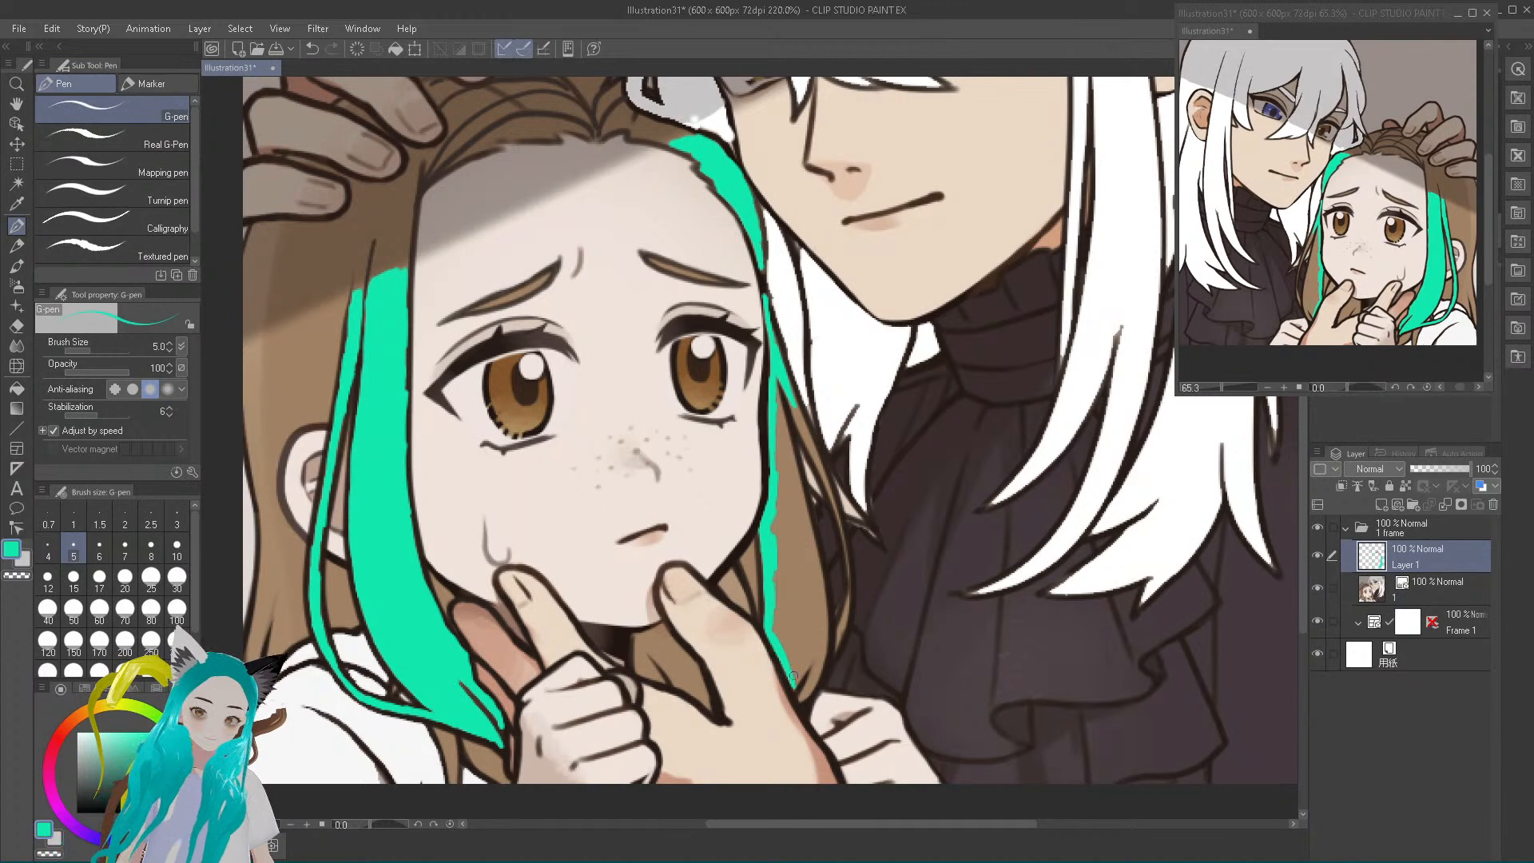
Fill the far-side lock's full width teal down to its tip, and paint the thin outer strand beside it in the same colour
mouse_move(797, 682)
left_mouse_down()
mouse_move(811, 647)
mouse_move(793, 654)
mouse_move(774, 626)
mouse_move(775, 563)
mouse_move(772, 615)
mouse_move(783, 575)
mouse_move(789, 608)
mouse_move(799, 577)
mouse_move(807, 636)
mouse_move(813, 595)
mouse_move(810, 613)
left_mouse_up()
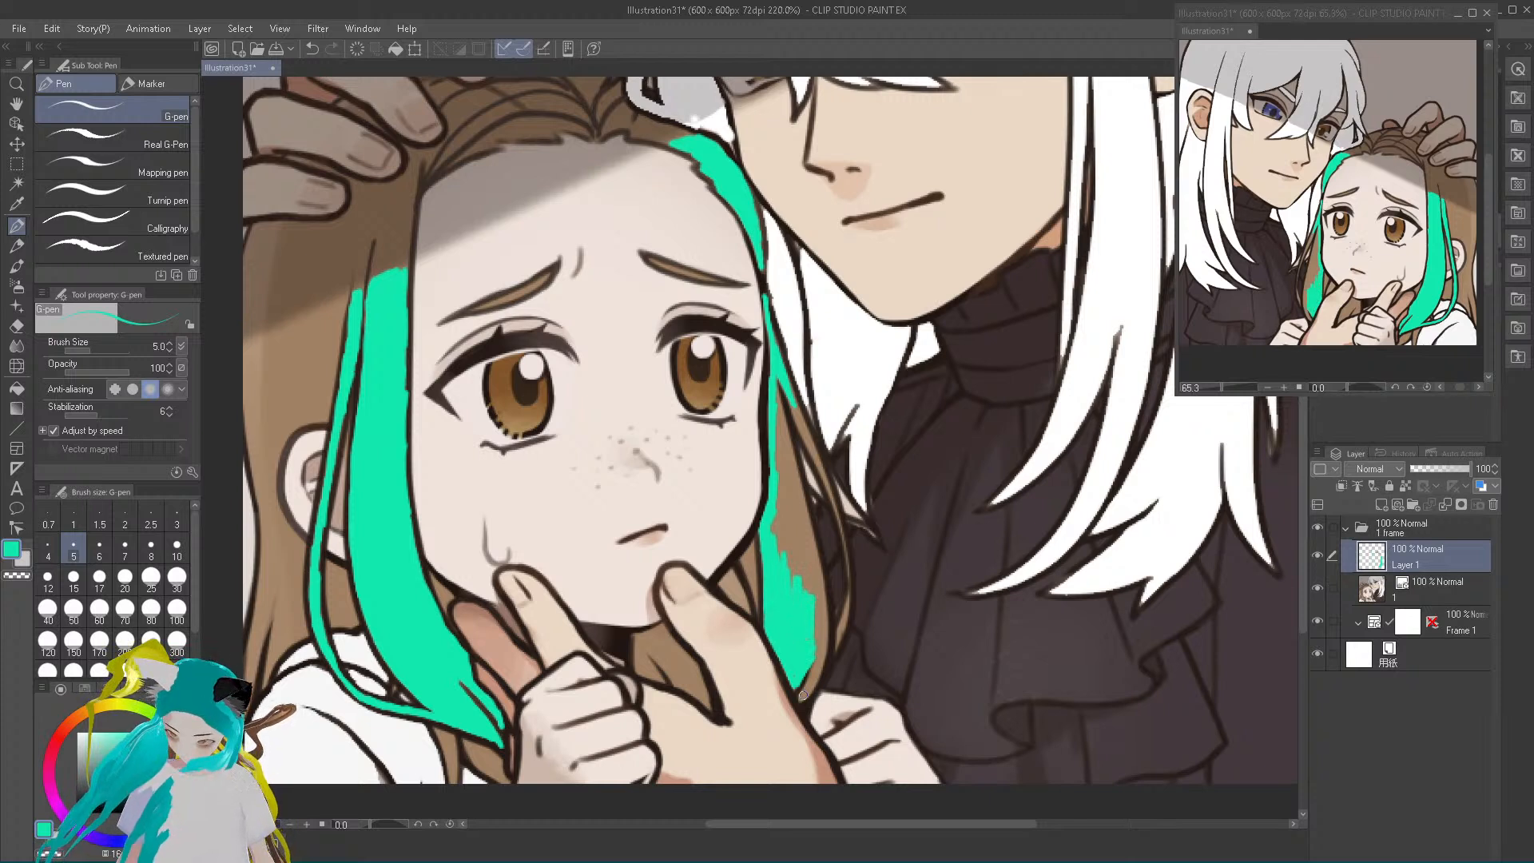
mouse_move(802, 701)
left_mouse_down()
mouse_move(823, 636)
mouse_move(819, 616)
mouse_move(817, 670)
mouse_move(811, 585)
mouse_move(823, 662)
mouse_move(823, 613)
mouse_move(774, 520)
left_mouse_up()
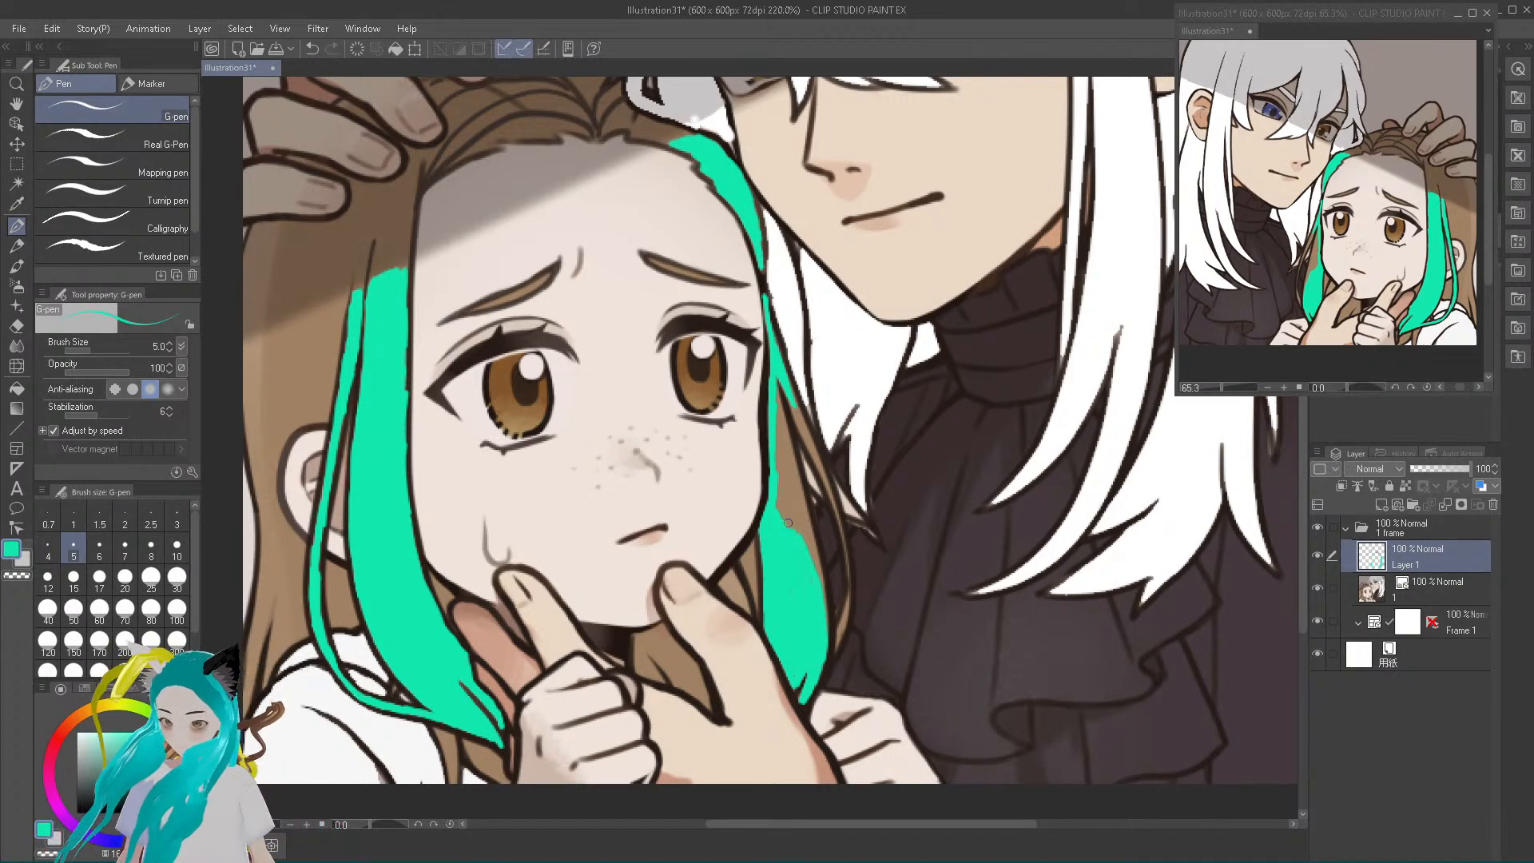
left_click_drag(786, 526, 780, 459)
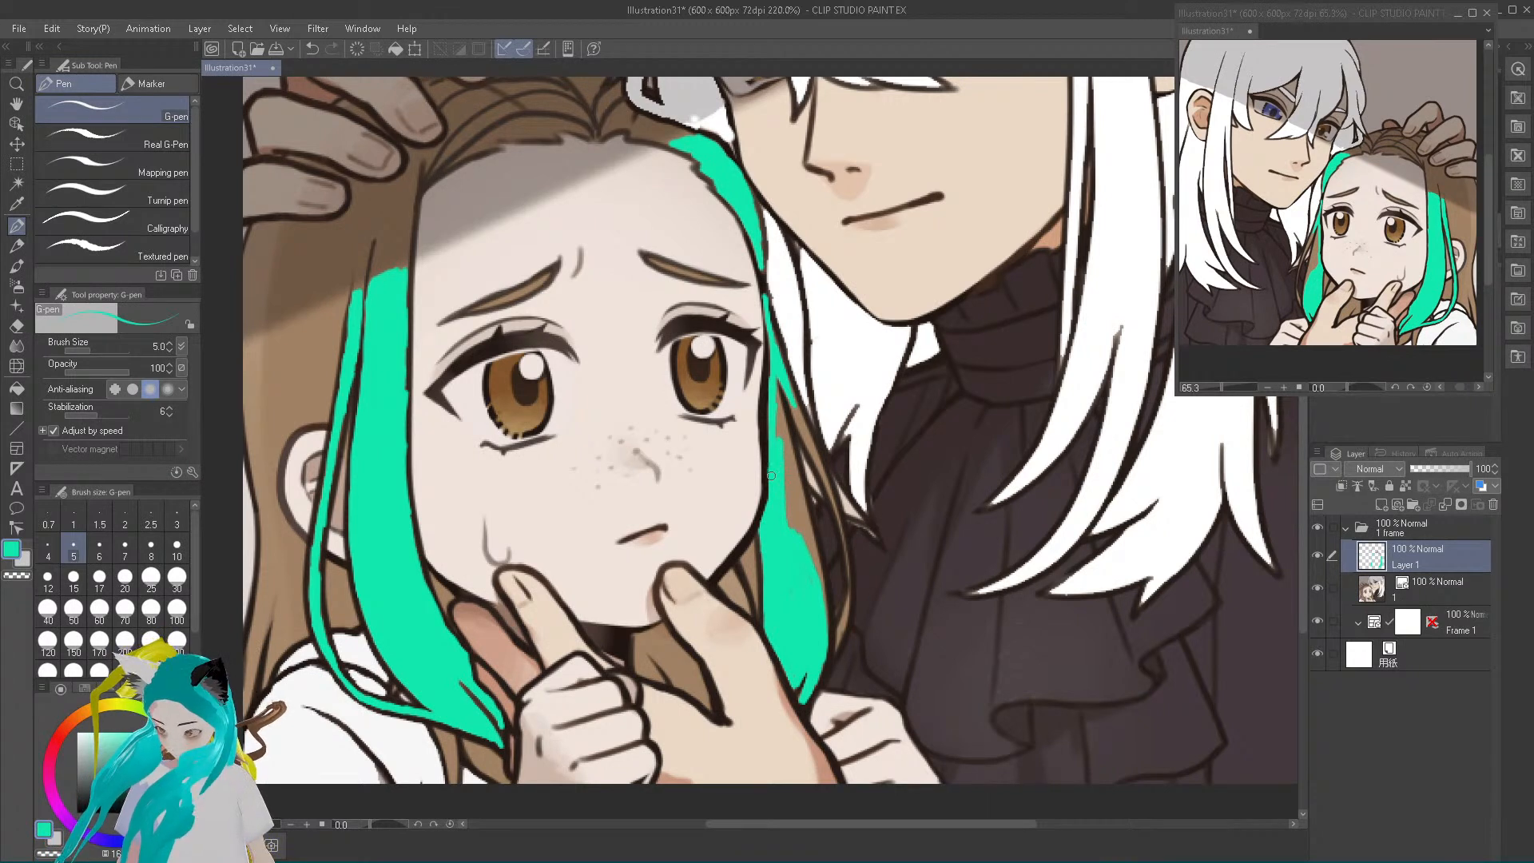
mouse_move(775, 402)
left_mouse_down()
mouse_move(788, 519)
mouse_move(777, 409)
left_mouse_up()
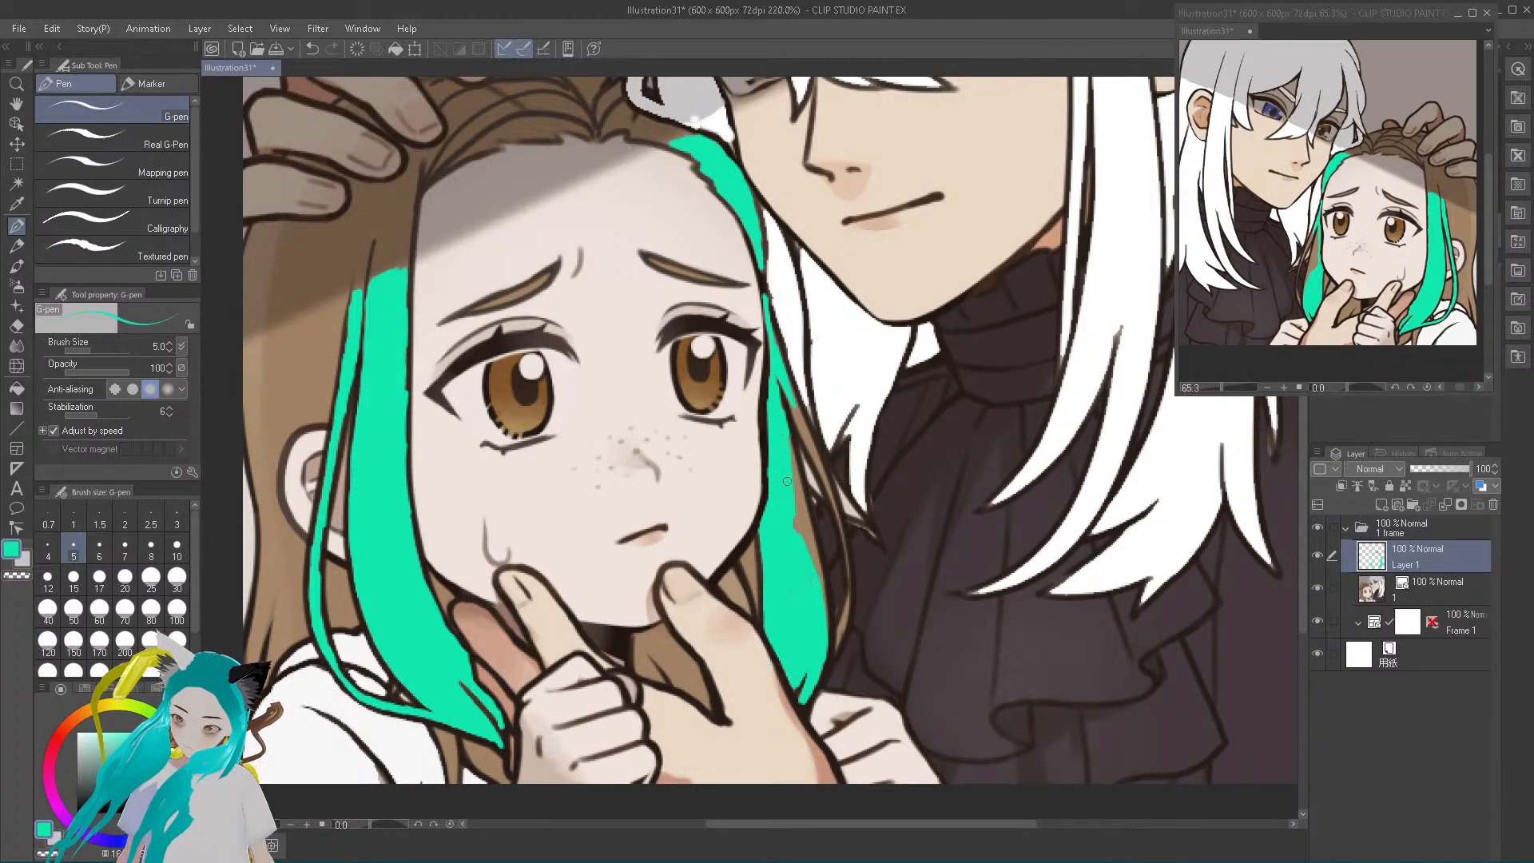
mouse_move(792, 510)
left_mouse_down()
mouse_move(815, 579)
mouse_move(793, 451)
mouse_move(825, 632)
mouse_move(800, 679)
mouse_move(787, 669)
mouse_move(793, 689)
mouse_move(772, 638)
left_mouse_up()
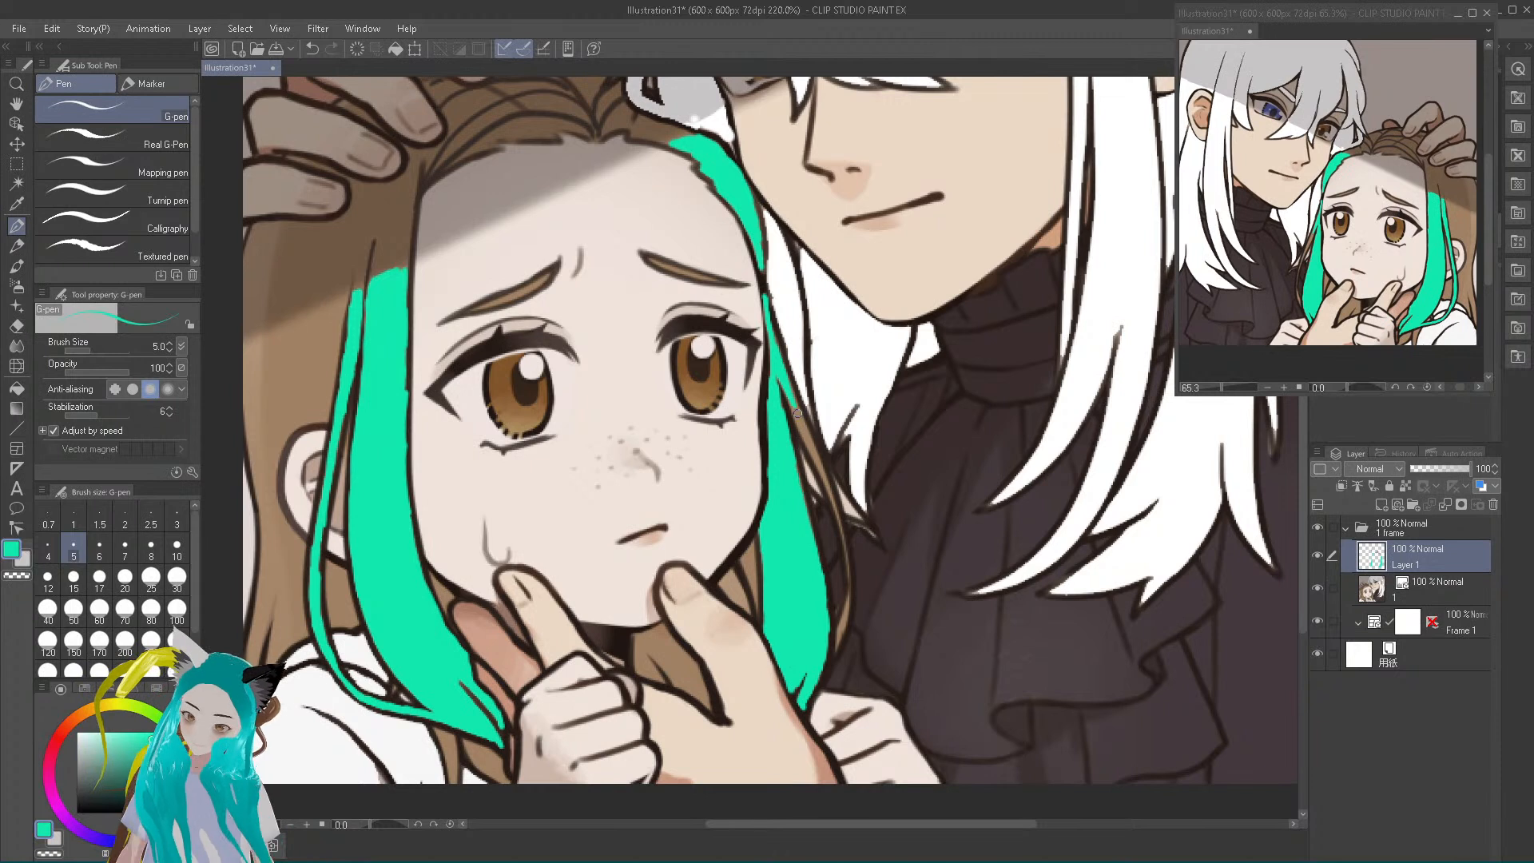
left_click_drag(780, 386, 819, 465)
mouse_move(836, 643)
left_mouse_down()
mouse_move(849, 572)
mouse_move(819, 458)
left_mouse_up()
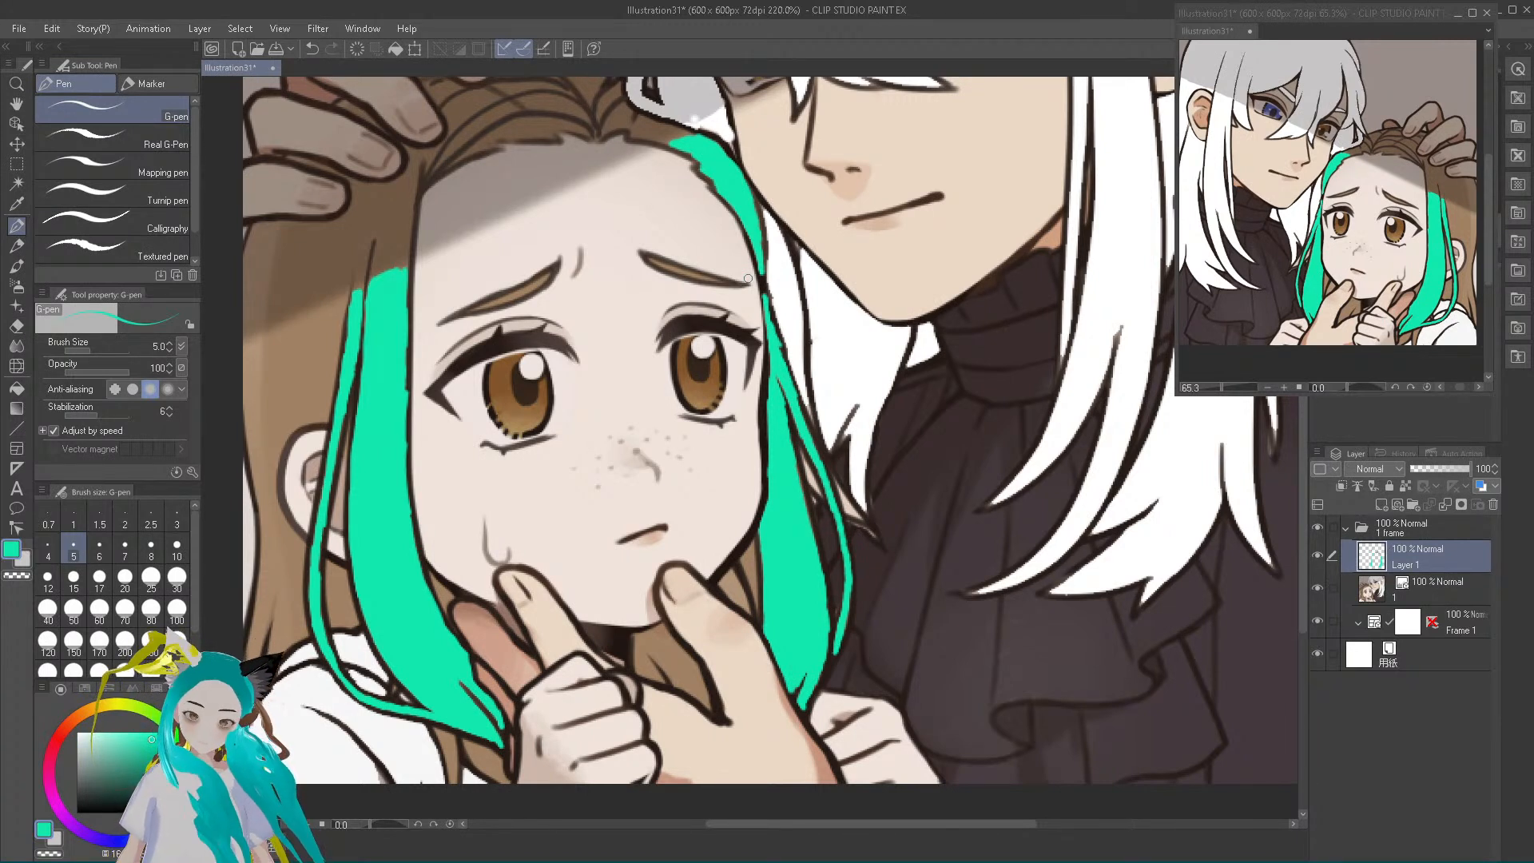
Switch to yellow-green and paint narrow streaks above the ear, along the outer hair edge, and below the ear beside the thin teal strand
left_click(123, 708)
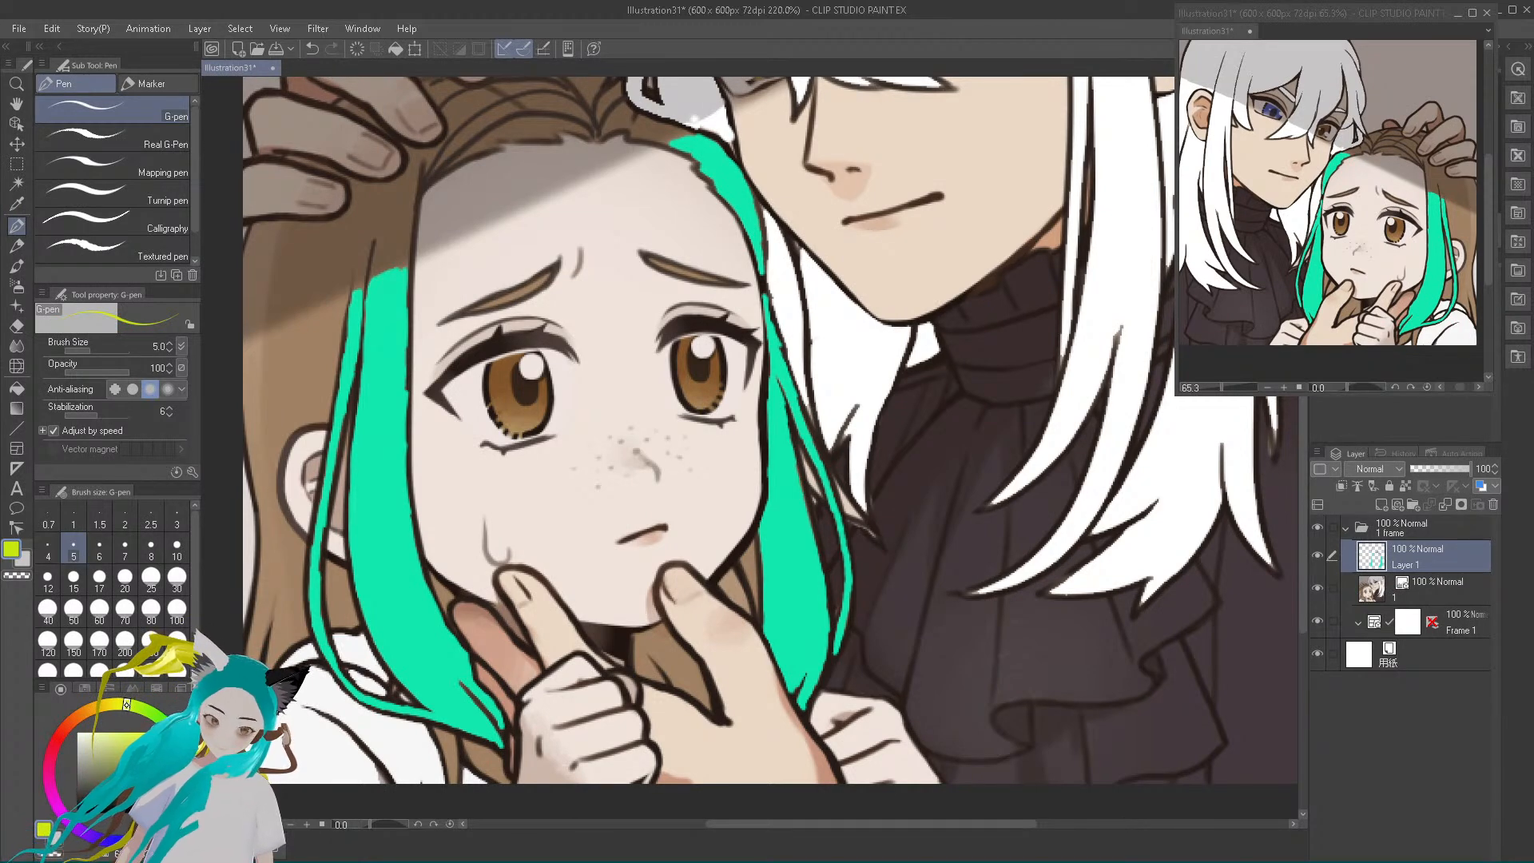
mouse_move(303, 313)
left_mouse_down()
mouse_move(303, 424)
mouse_move(306, 320)
mouse_move(298, 425)
mouse_move(306, 311)
mouse_move(303, 360)
left_mouse_up()
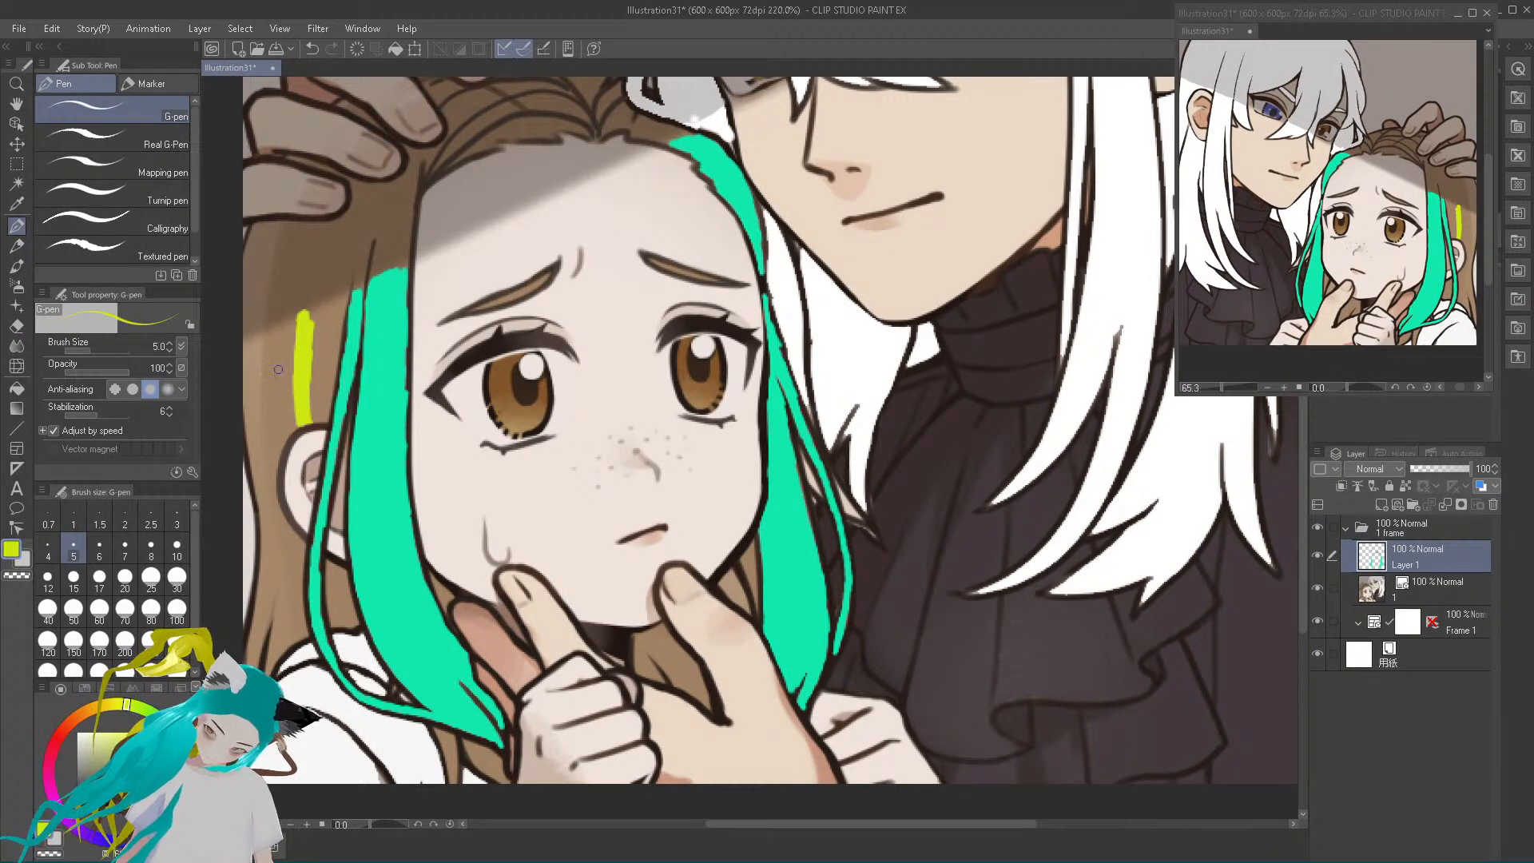
left_click_drag(260, 336, 284, 613)
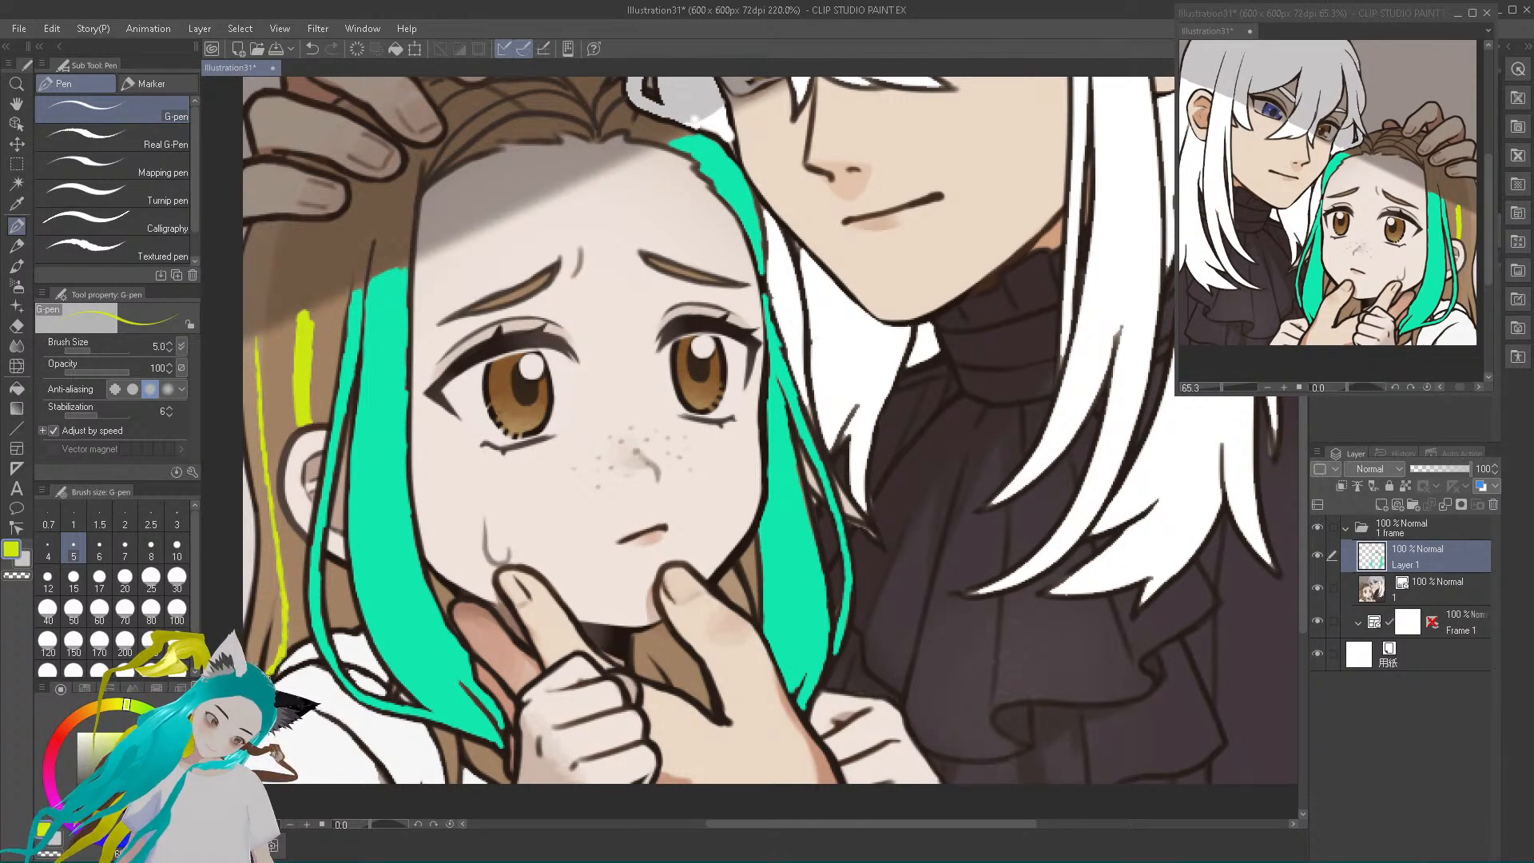
left_click_drag(275, 617, 254, 352)
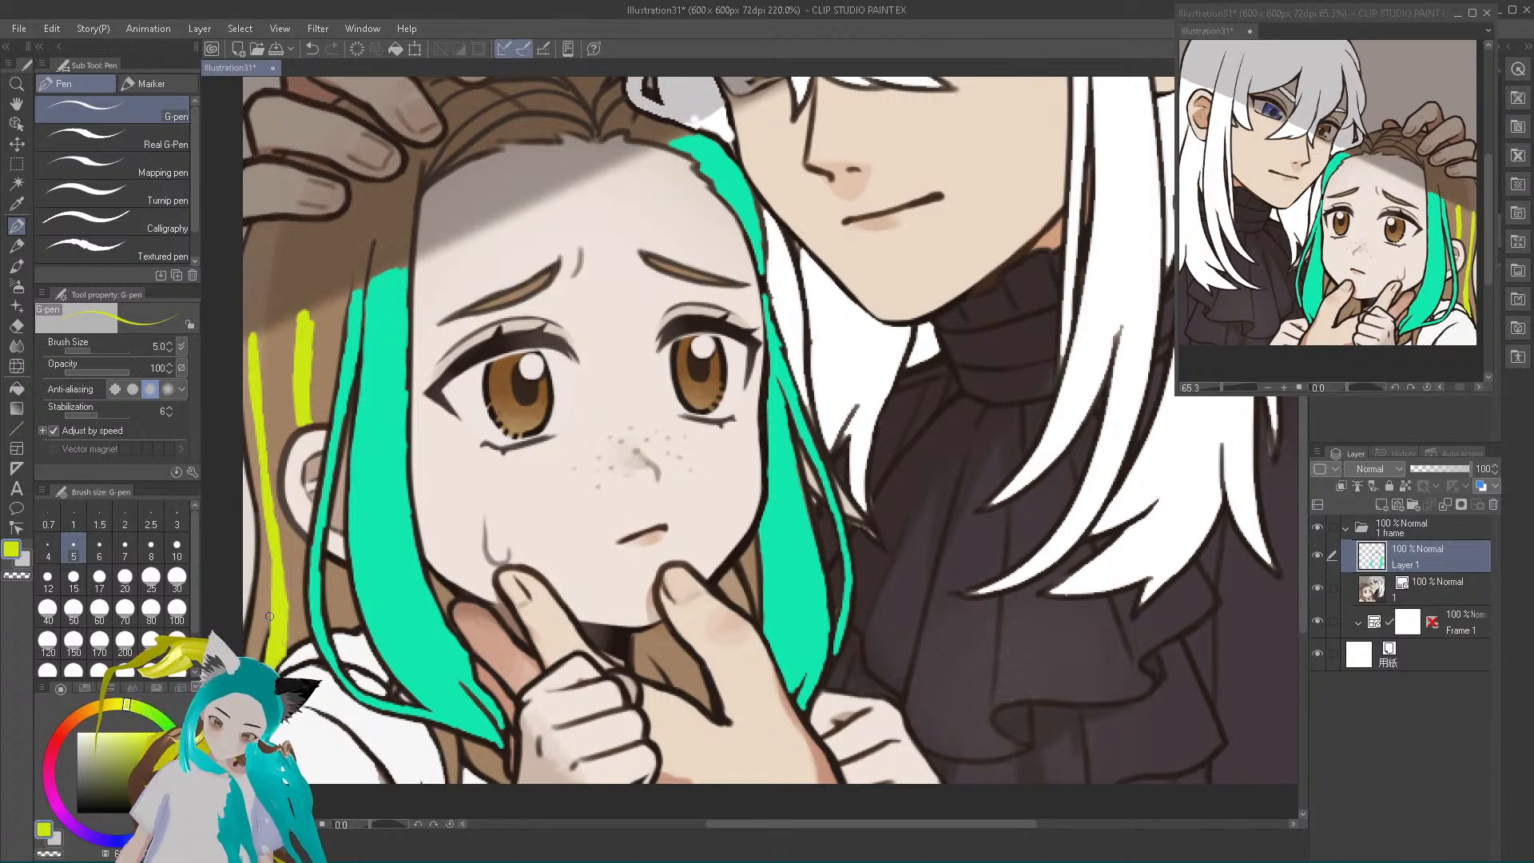
left_click_drag(328, 565, 334, 623)
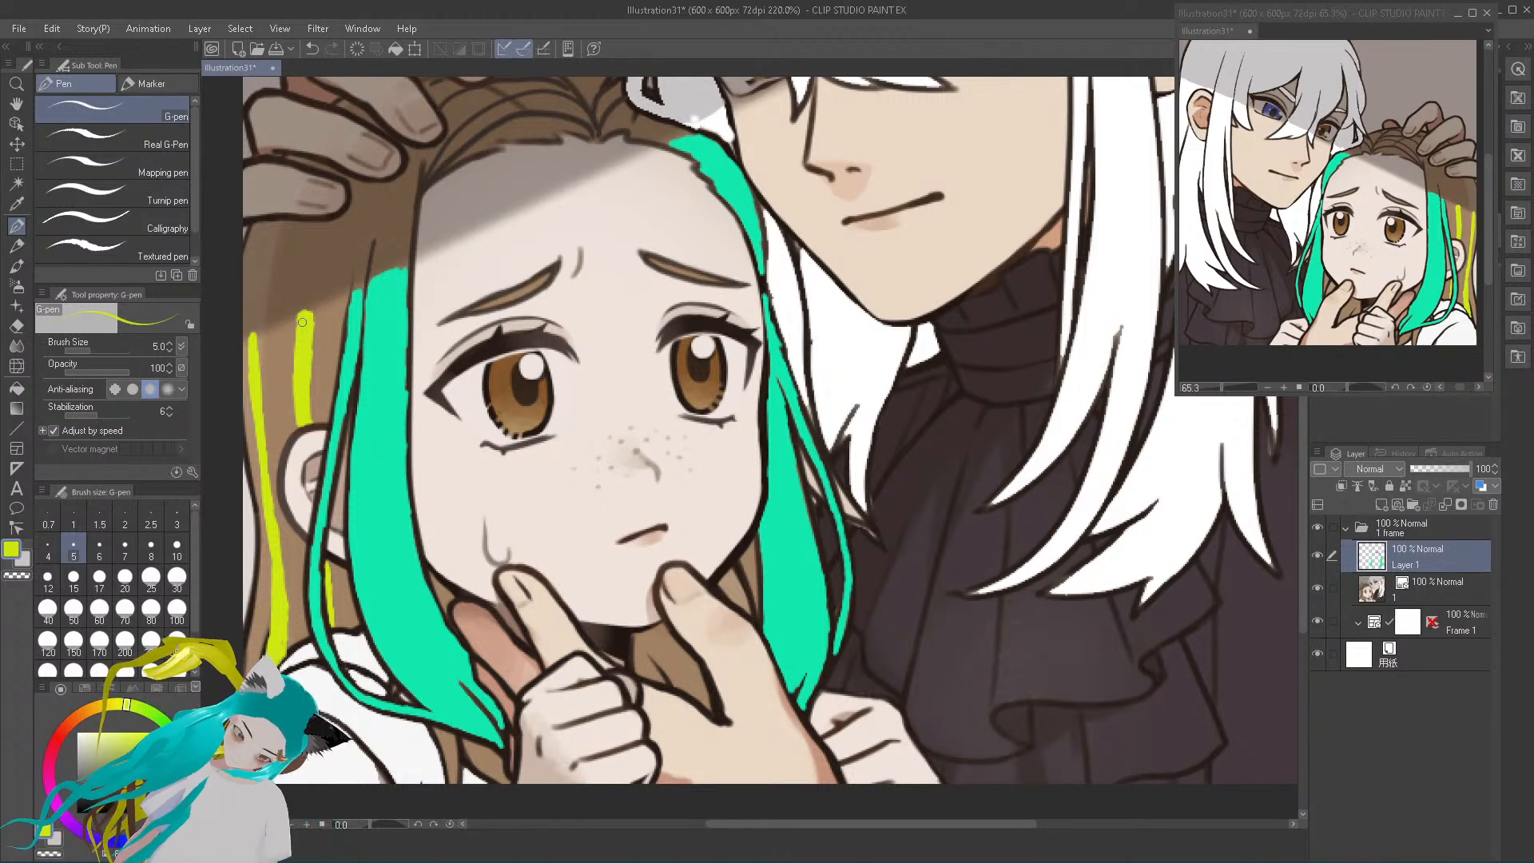
Pick a darker yellow-green and extend both streaks up through the shaded hair to the fingers, sampling nearby hair colours to tidy them
left_click_drag(153, 741, 150, 753)
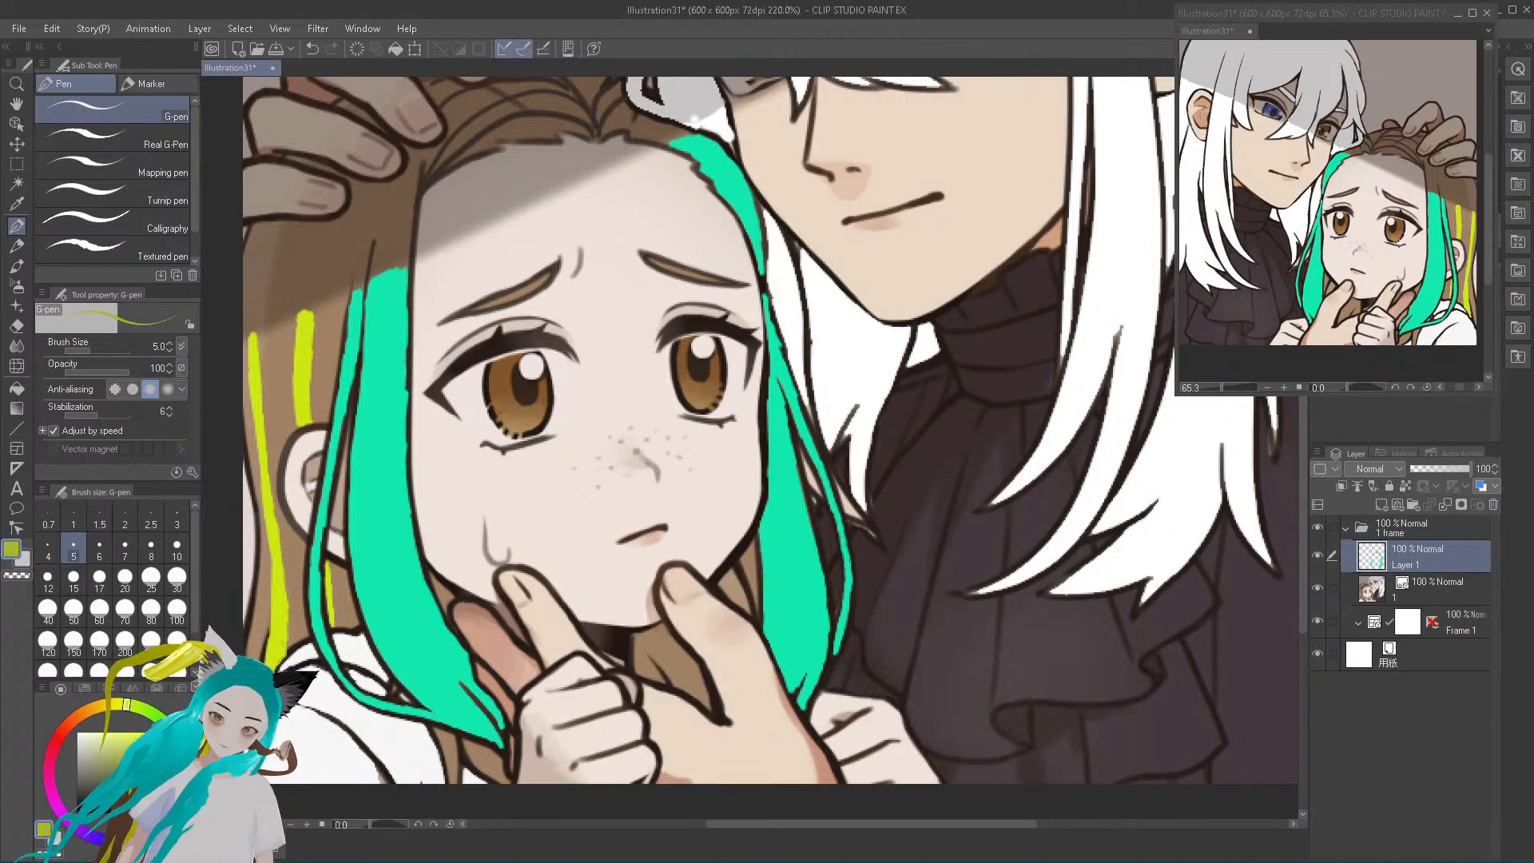
left_click_drag(305, 307, 309, 223)
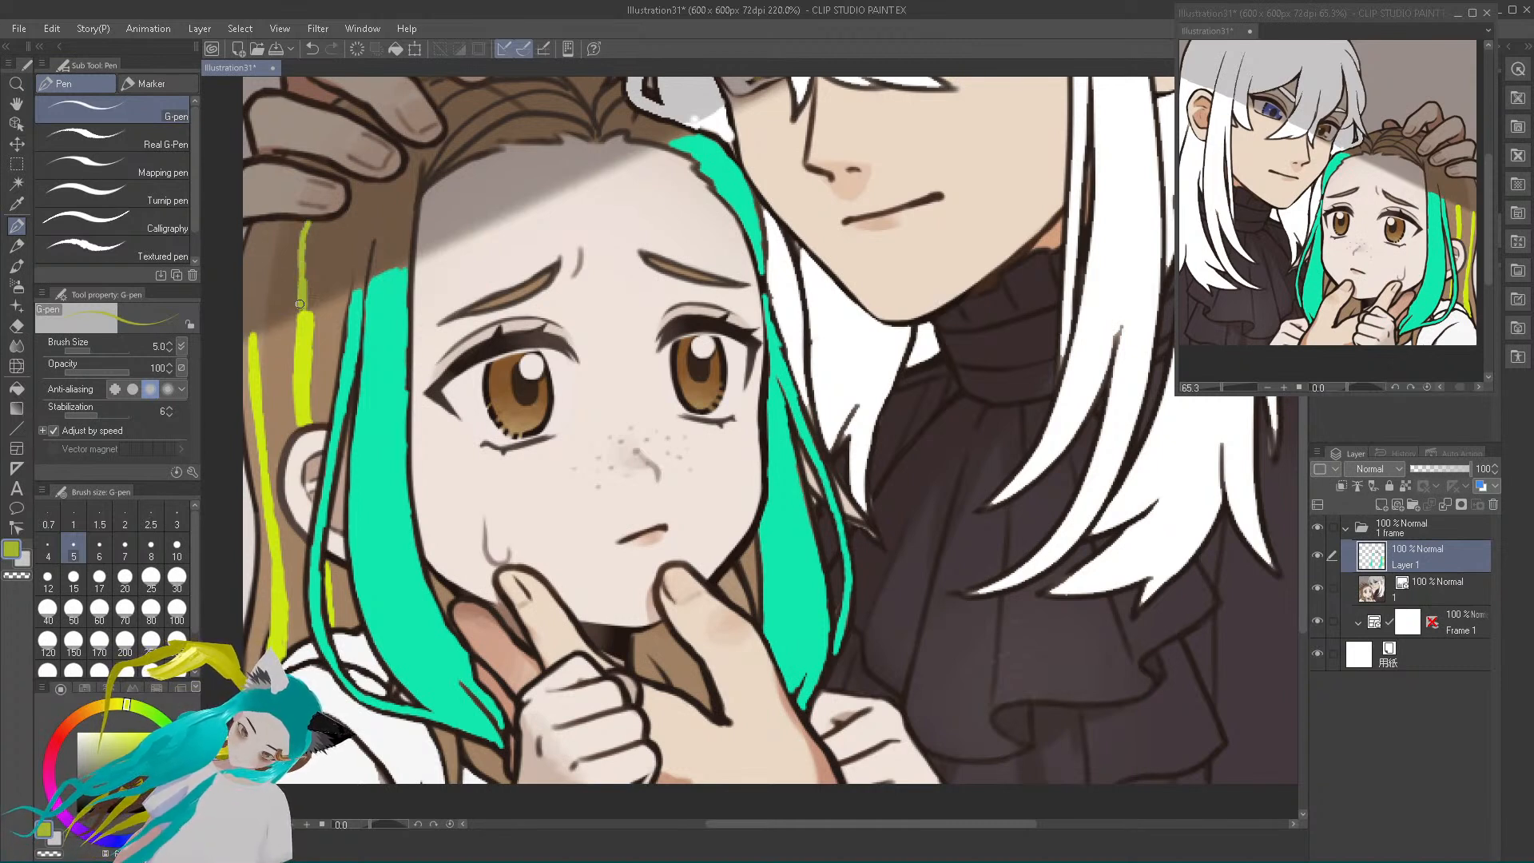
mouse_move(304, 283)
left_mouse_down()
mouse_move(315, 226)
mouse_move(308, 308)
left_mouse_up()
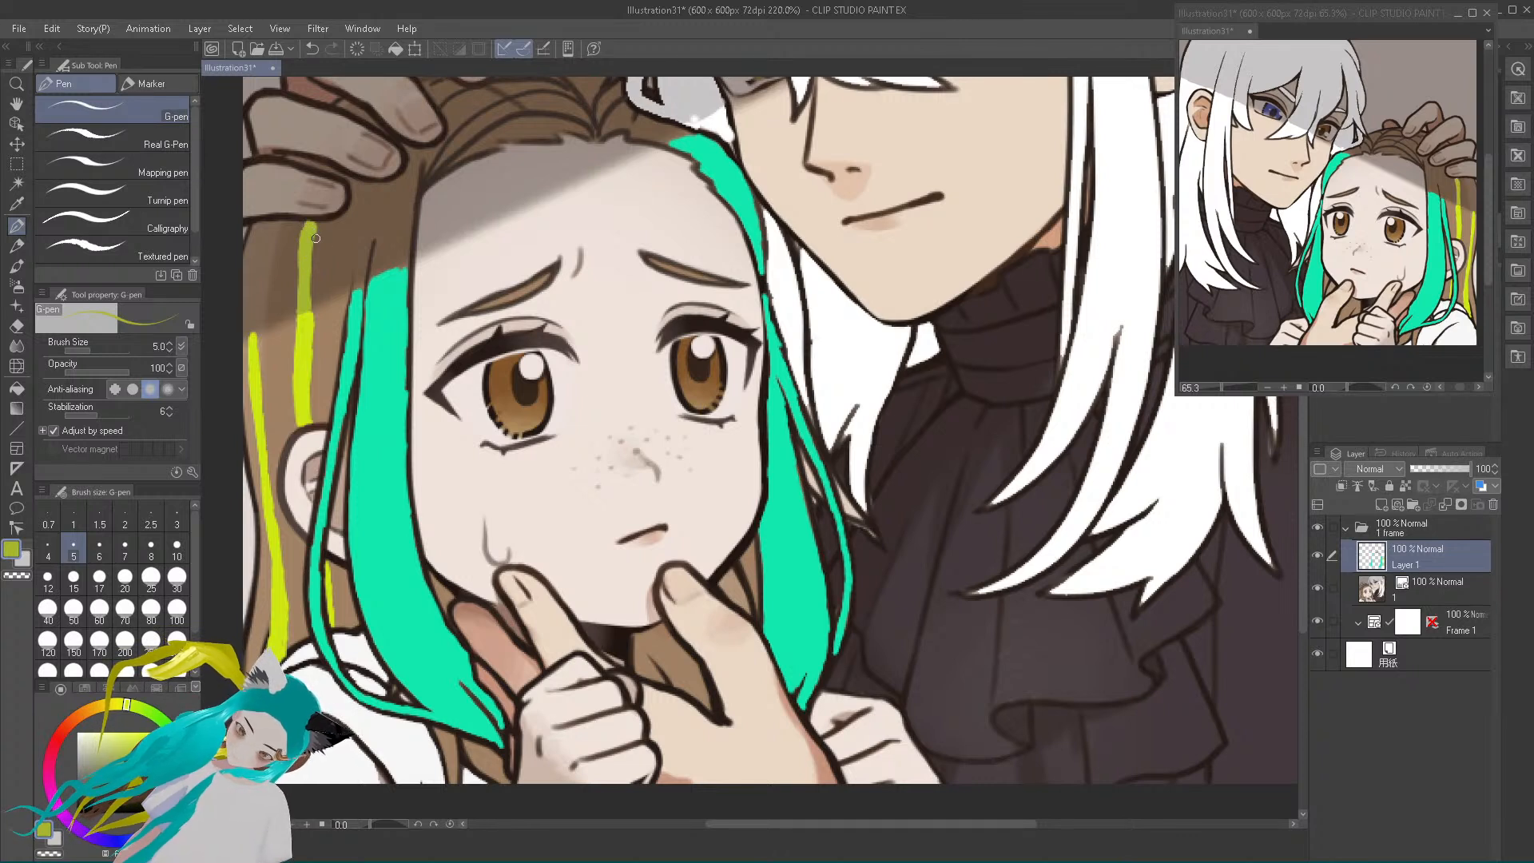
left_click_drag(252, 330, 264, 228)
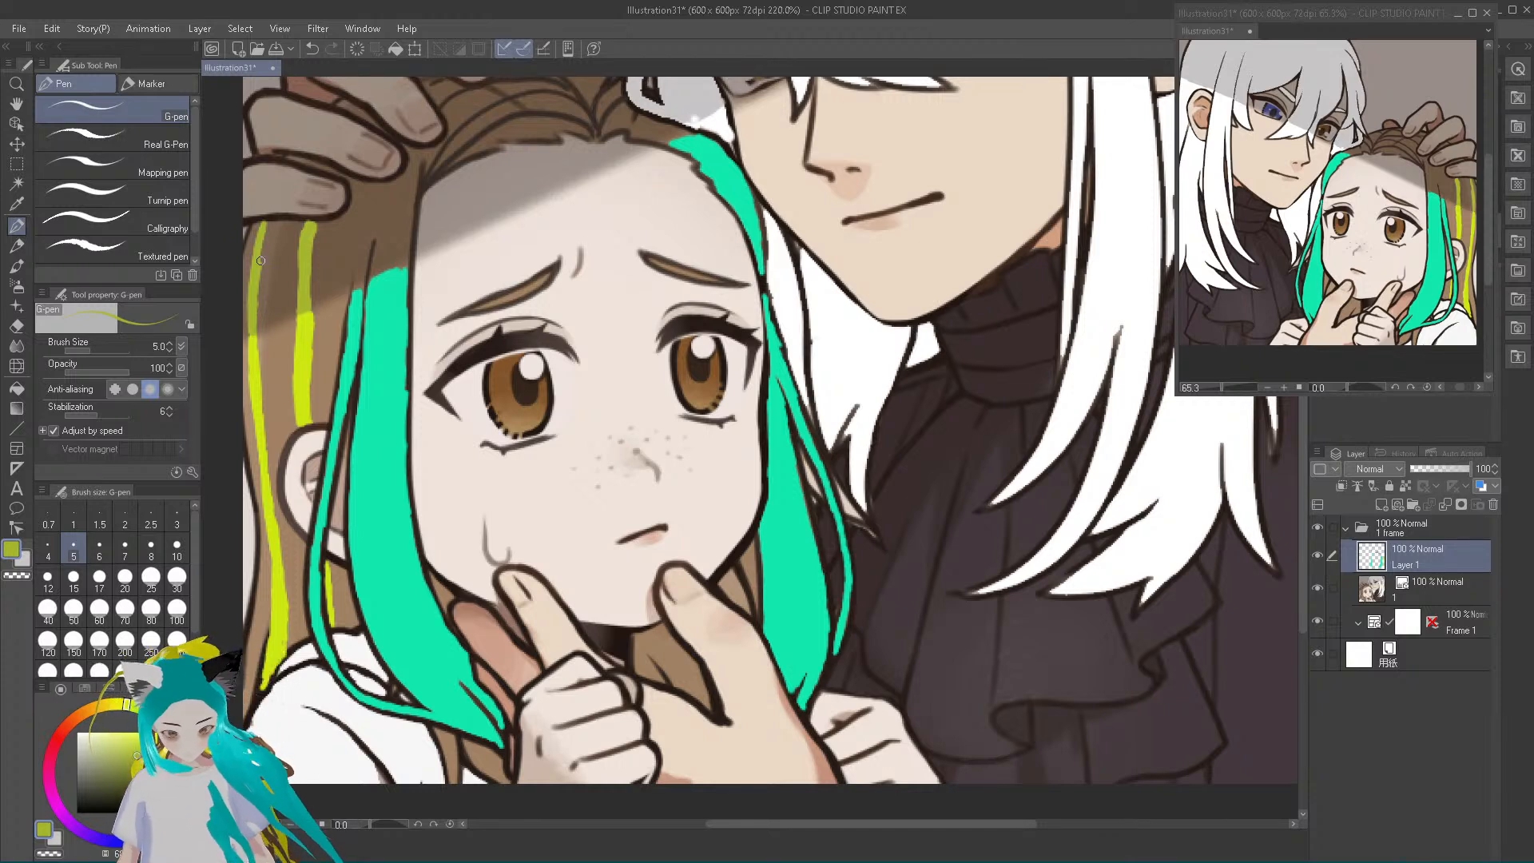
left_click(343, 263, "alt")
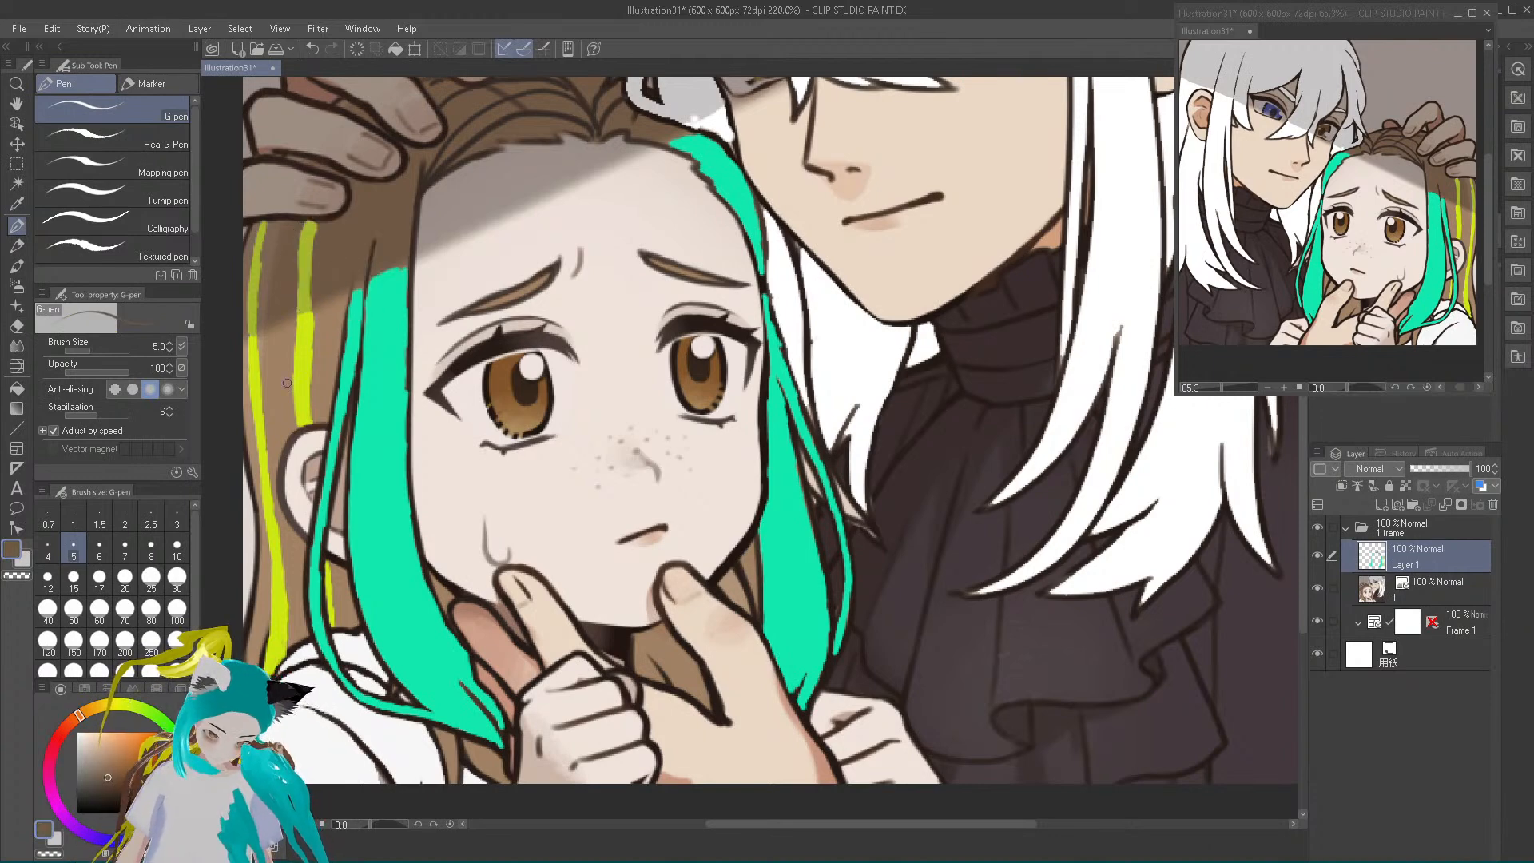
left_click(304, 341, "alt")
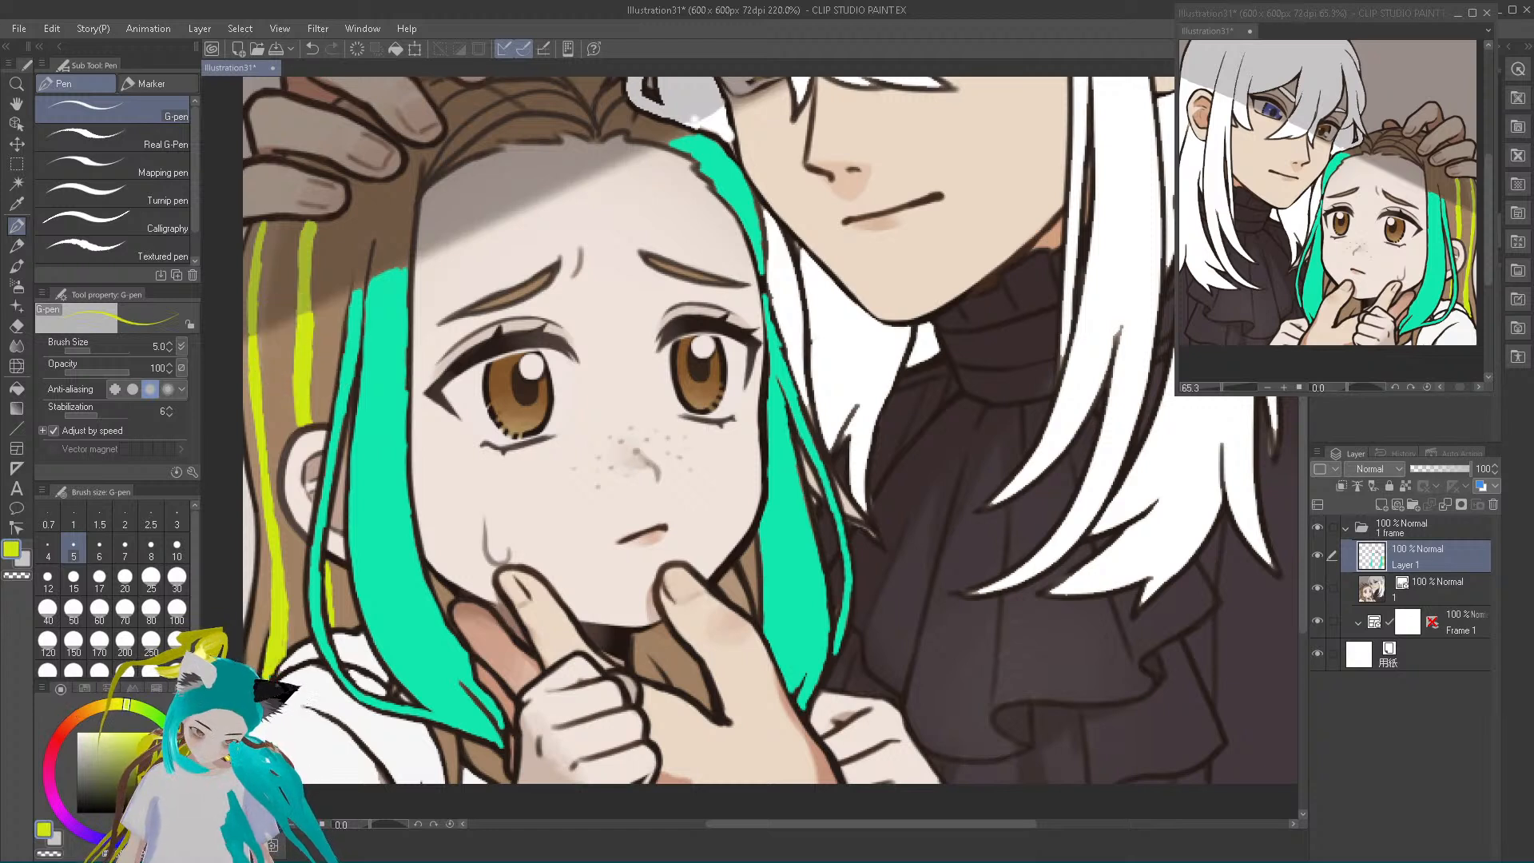
left_click(127, 765)
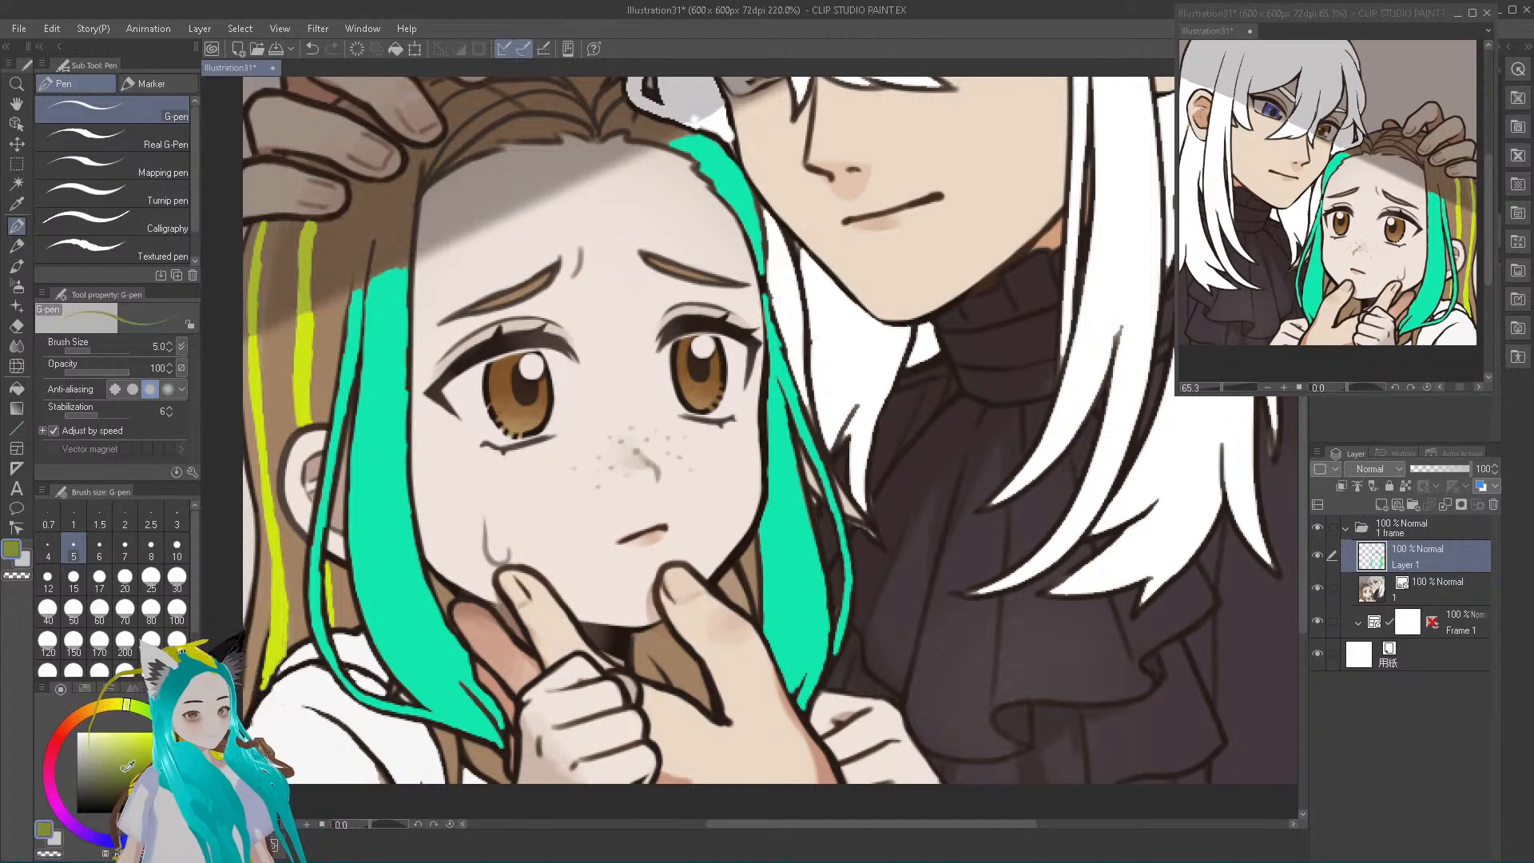
left_click(302, 301, "alt")
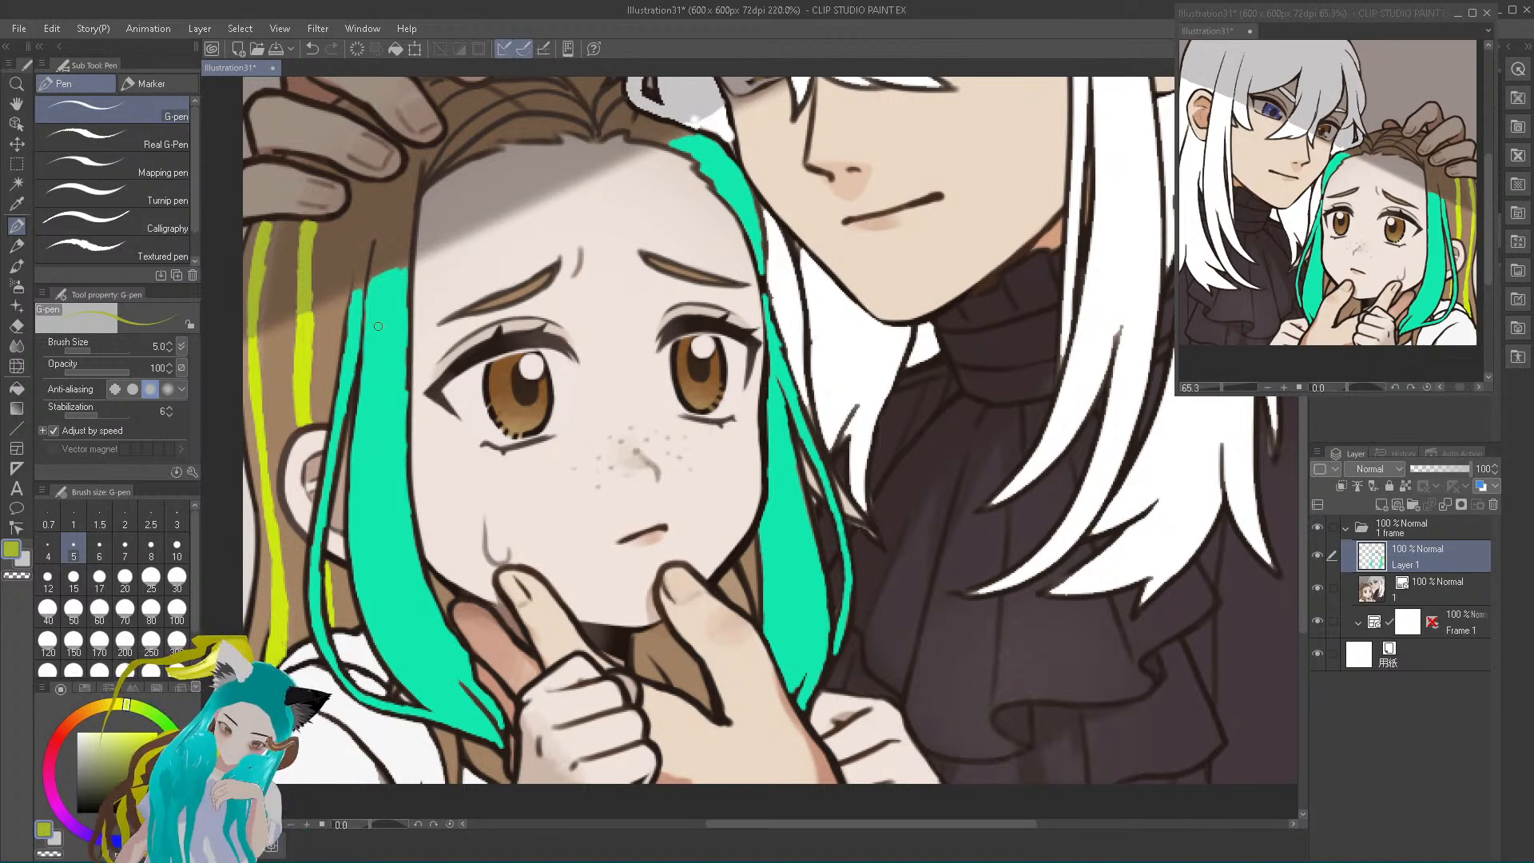
Darken the sampled teal and paint the shaded part of the near-side lock beside the forehead, up towards the hairline
left_click(381, 357, "alt")
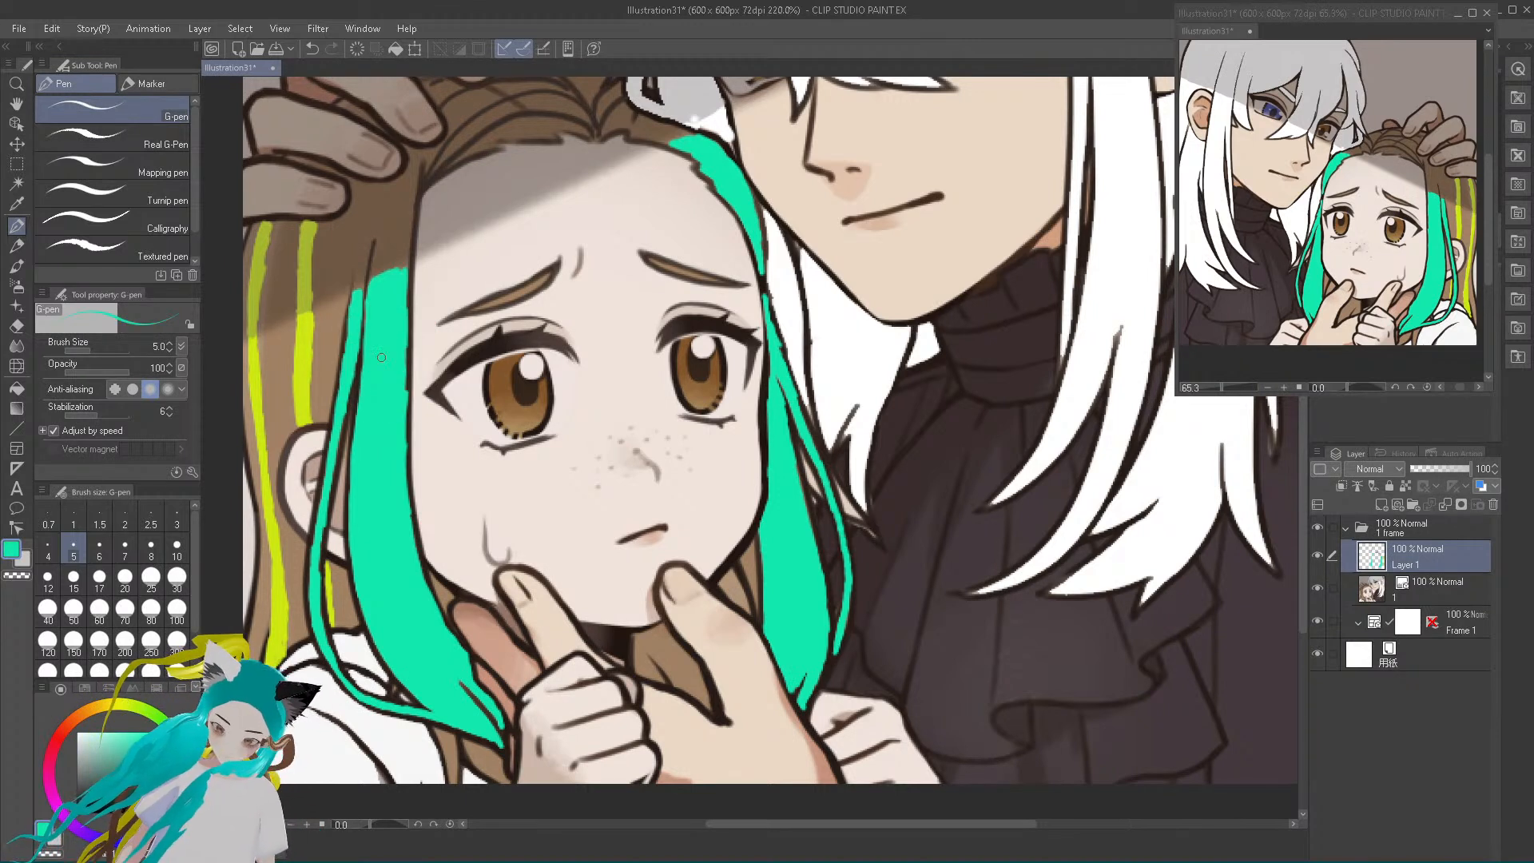
left_click_drag(142, 751, 132, 769)
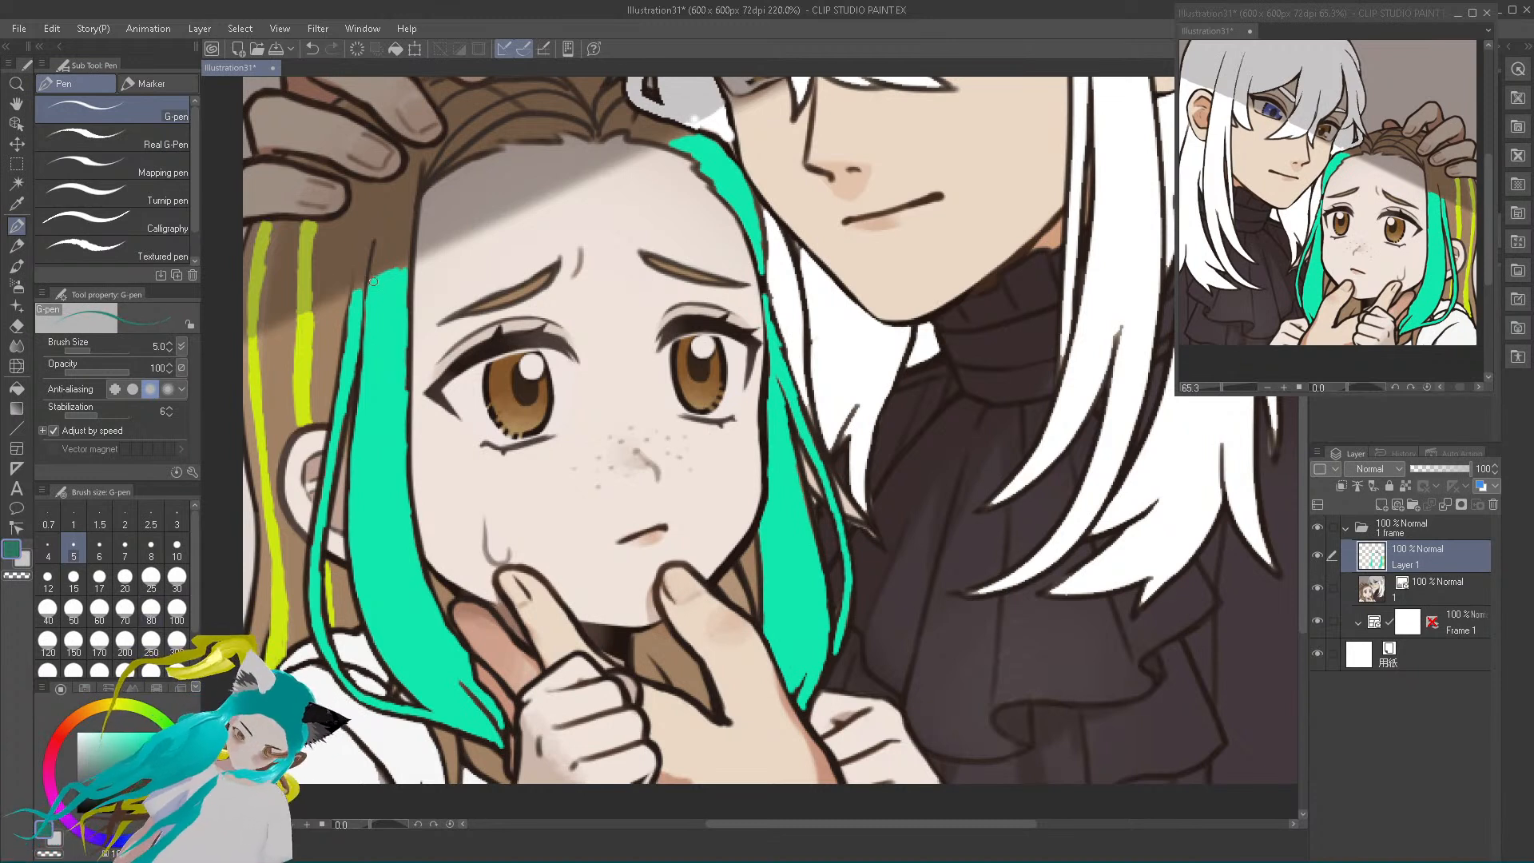
left_click_drag(373, 281, 386, 206)
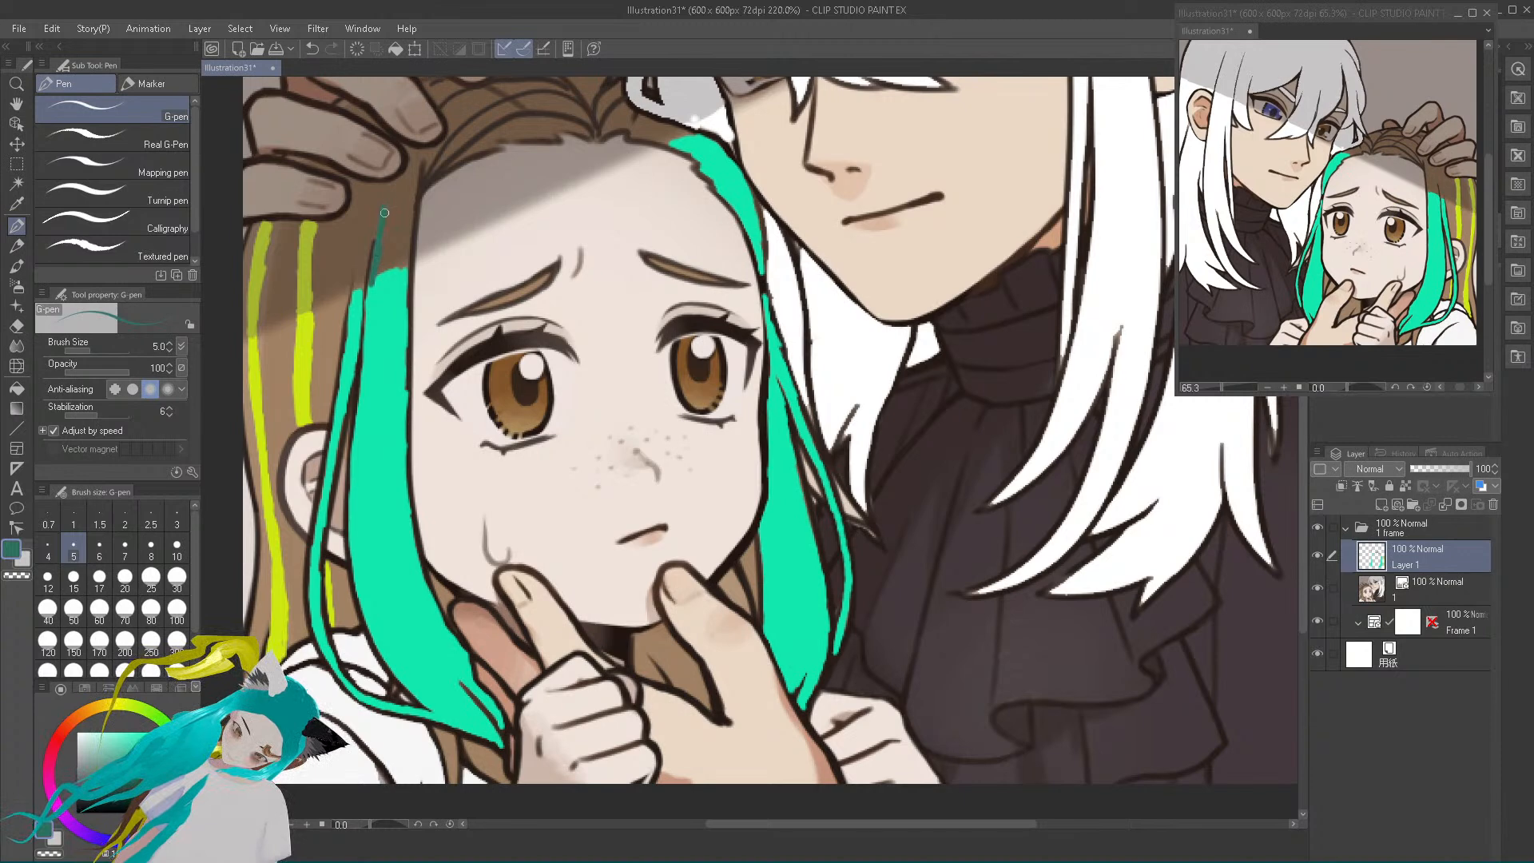
key("ctrl+z")
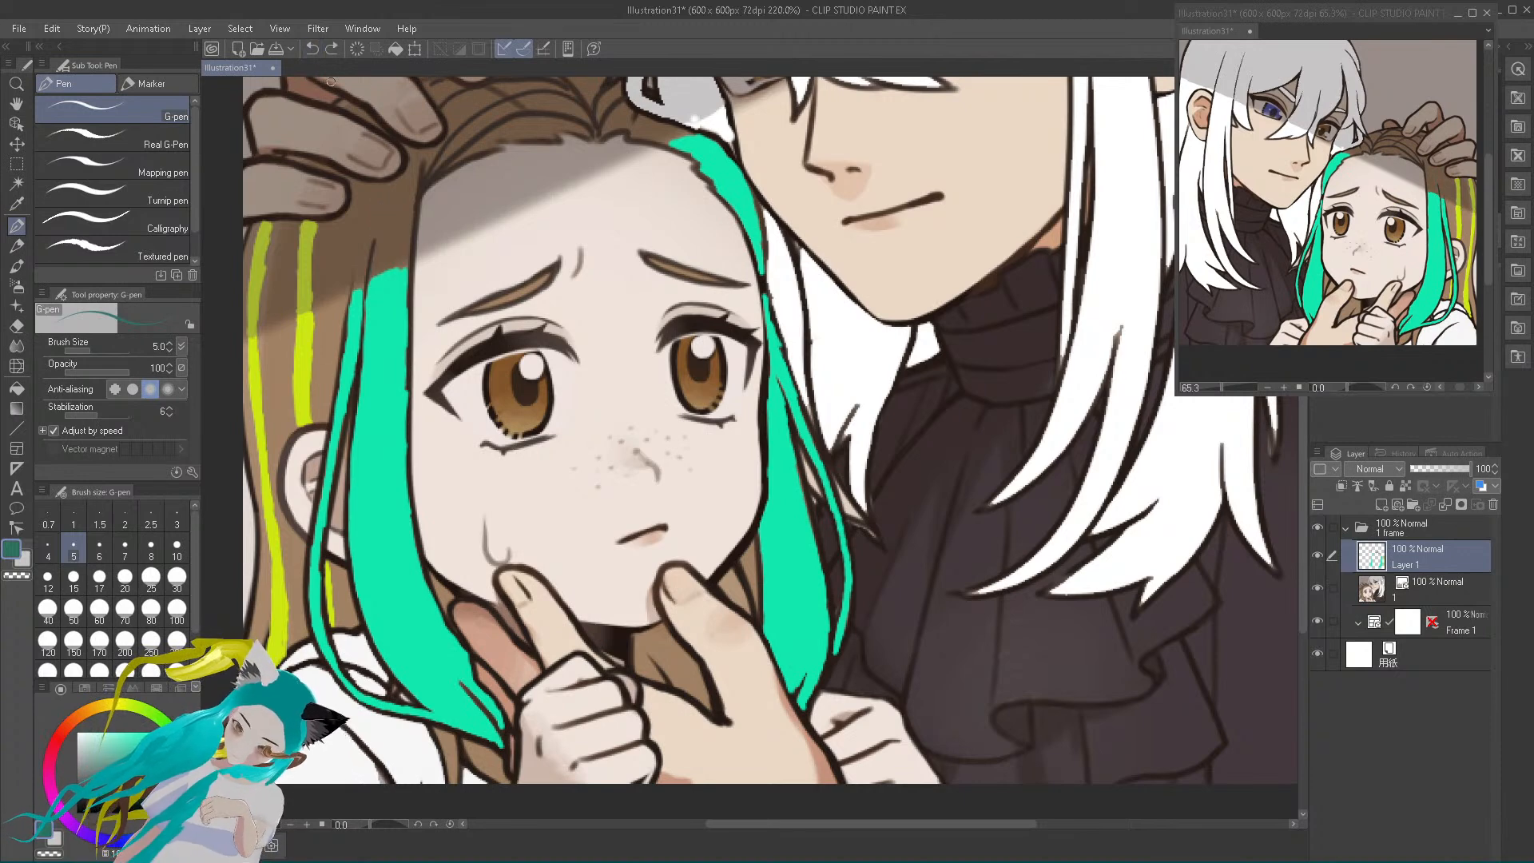
left_click_drag(370, 281, 386, 230)
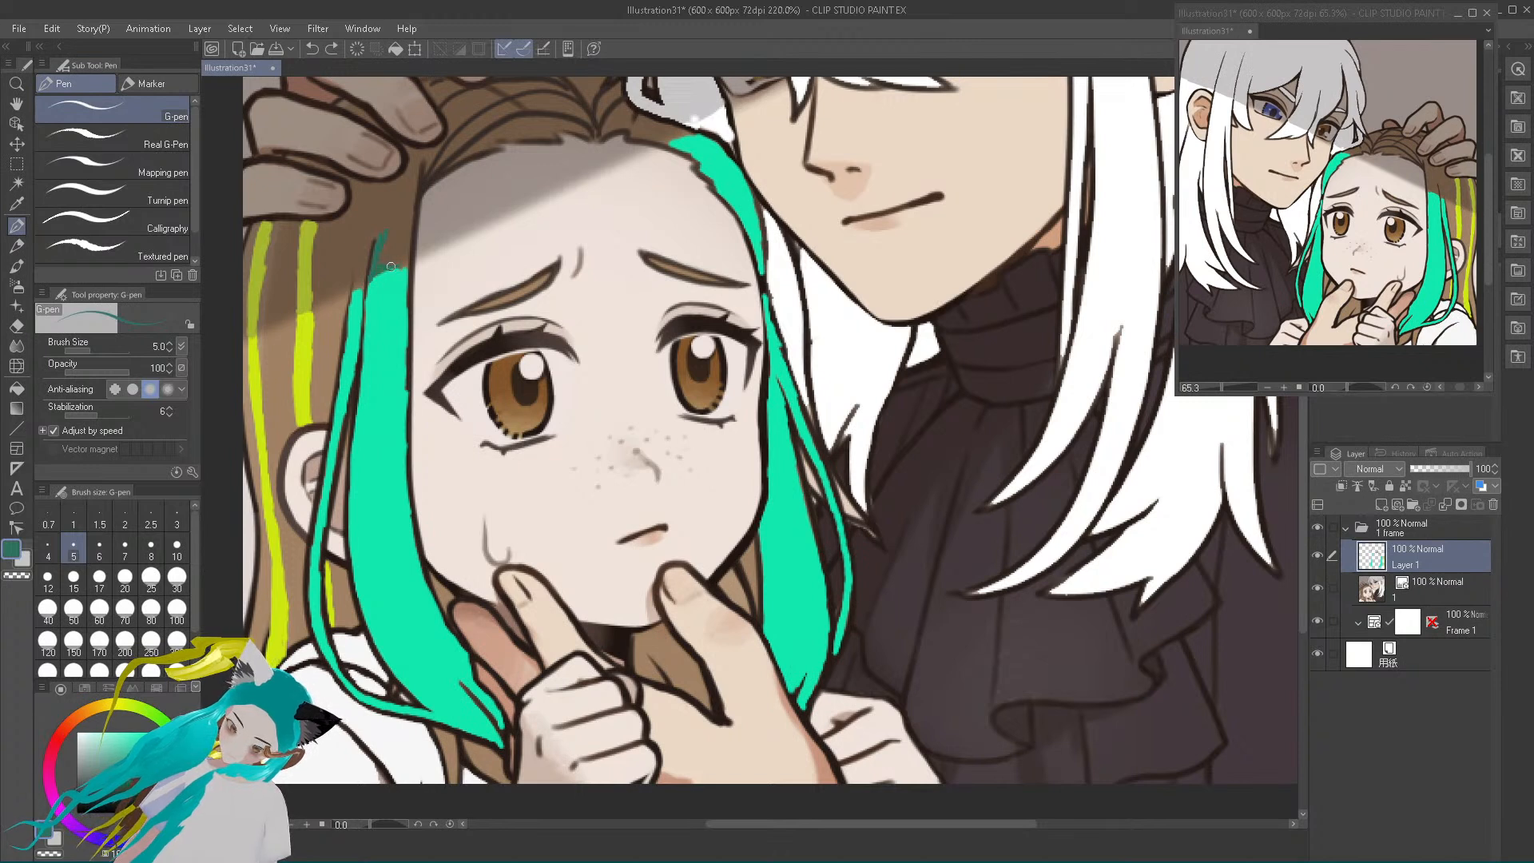
left_click_drag(409, 195, 406, 217)
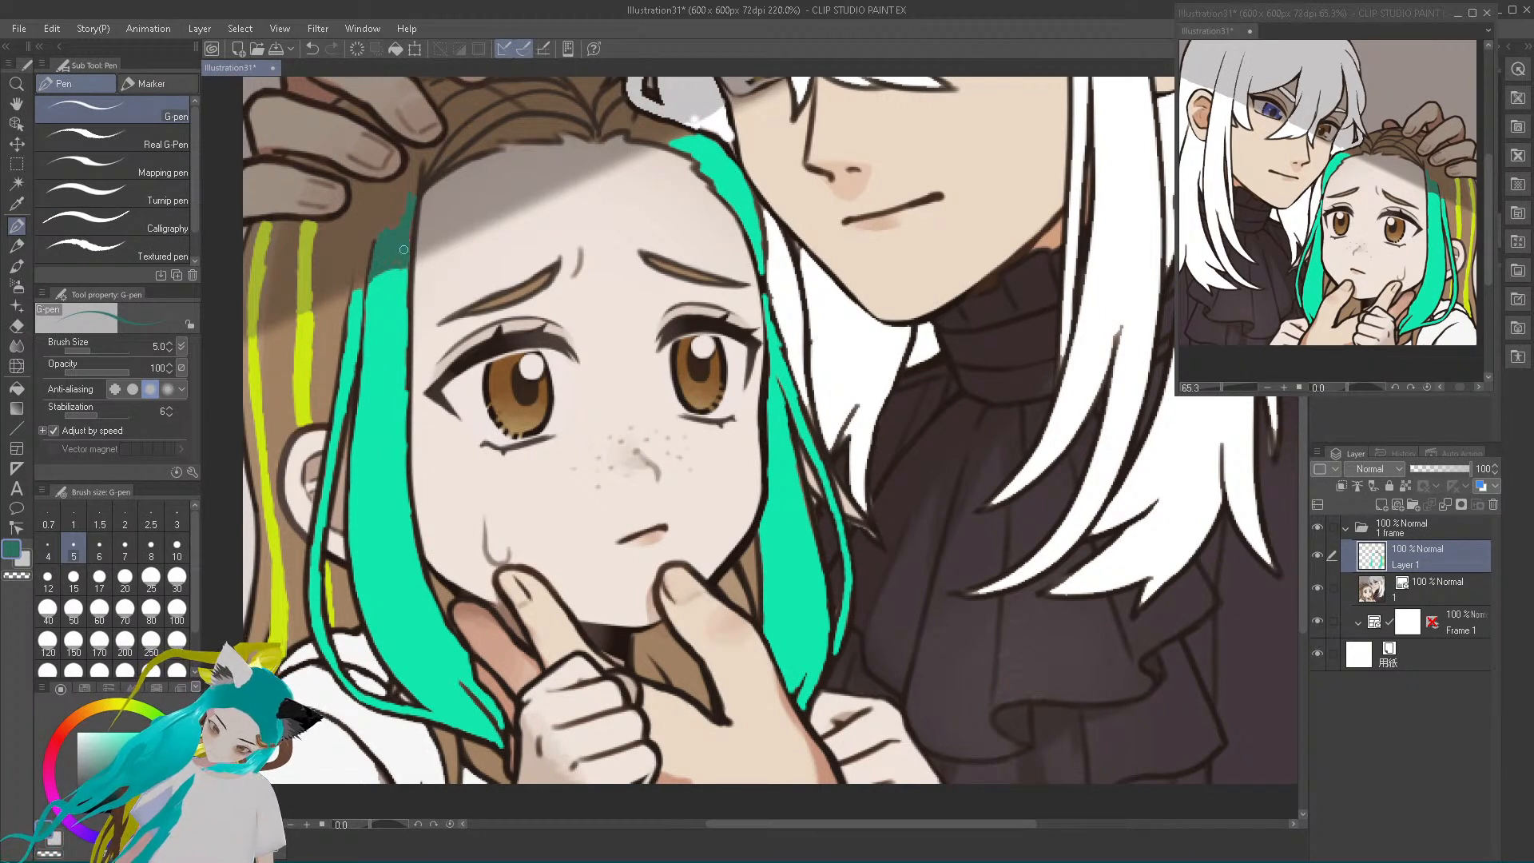
left_click_drag(381, 238, 412, 165)
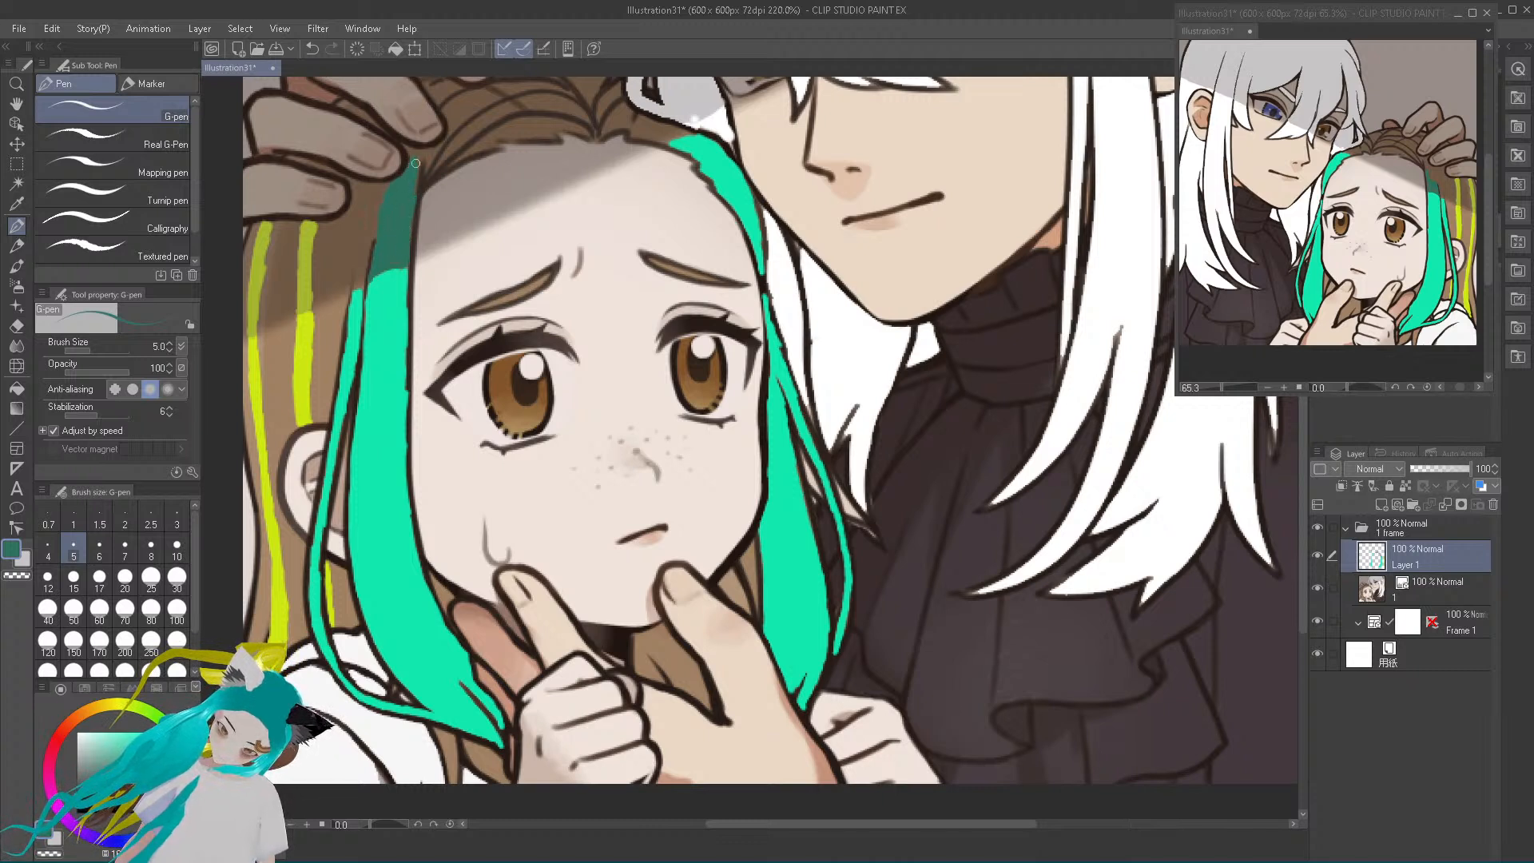
Extend the muted teal past the fingers to the parting, and fill the hair strip along the forehead in a darker teal
left_click_drag(414, 185, 421, 153)
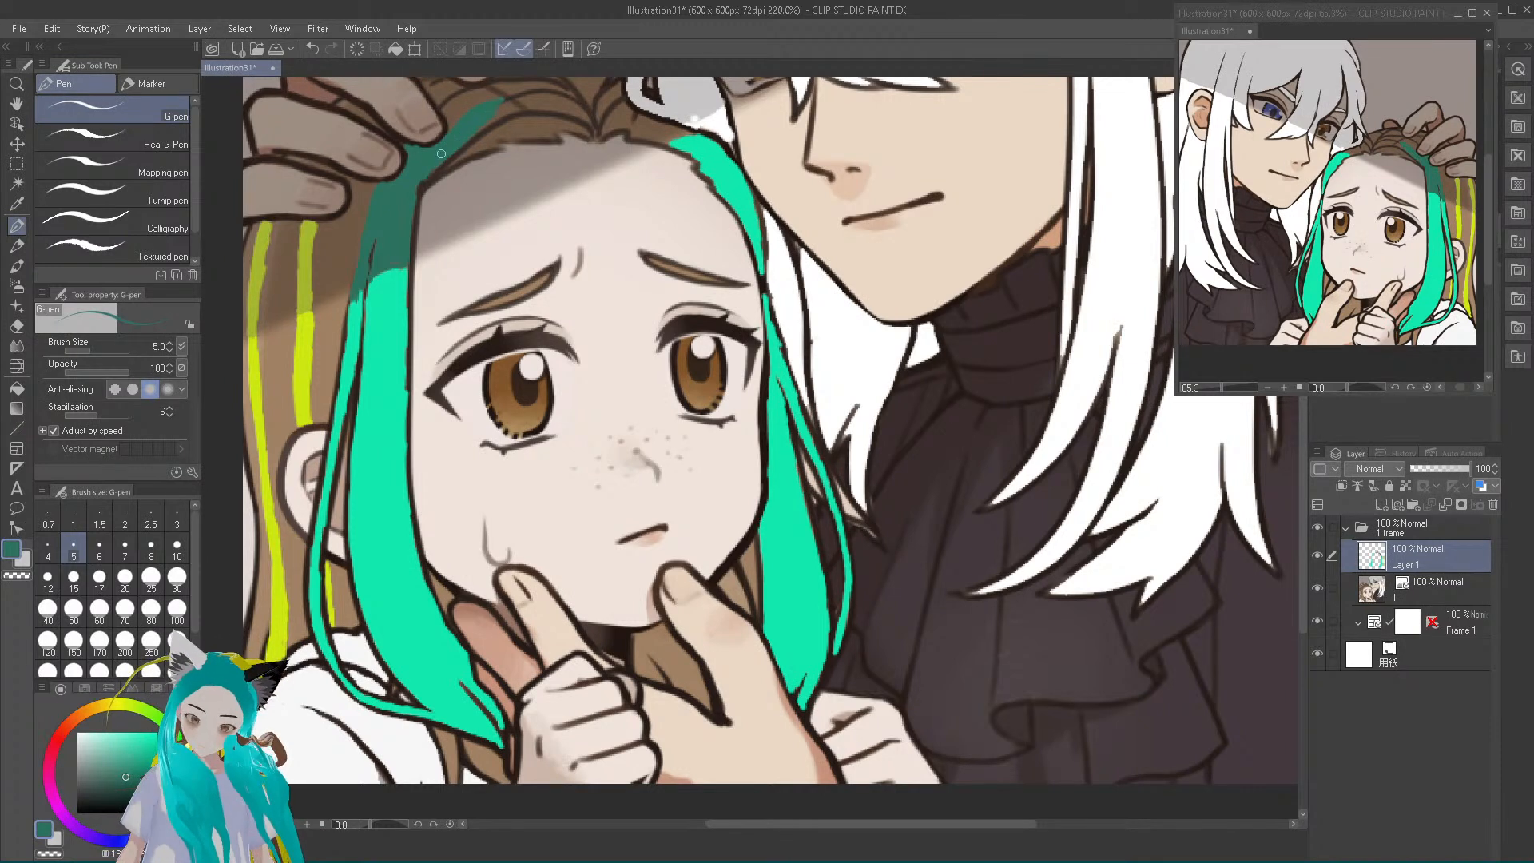
mouse_move(476, 123)
left_mouse_down()
mouse_move(547, 106)
mouse_move(590, 112)
mouse_move(575, 110)
mouse_move(595, 130)
left_mouse_up()
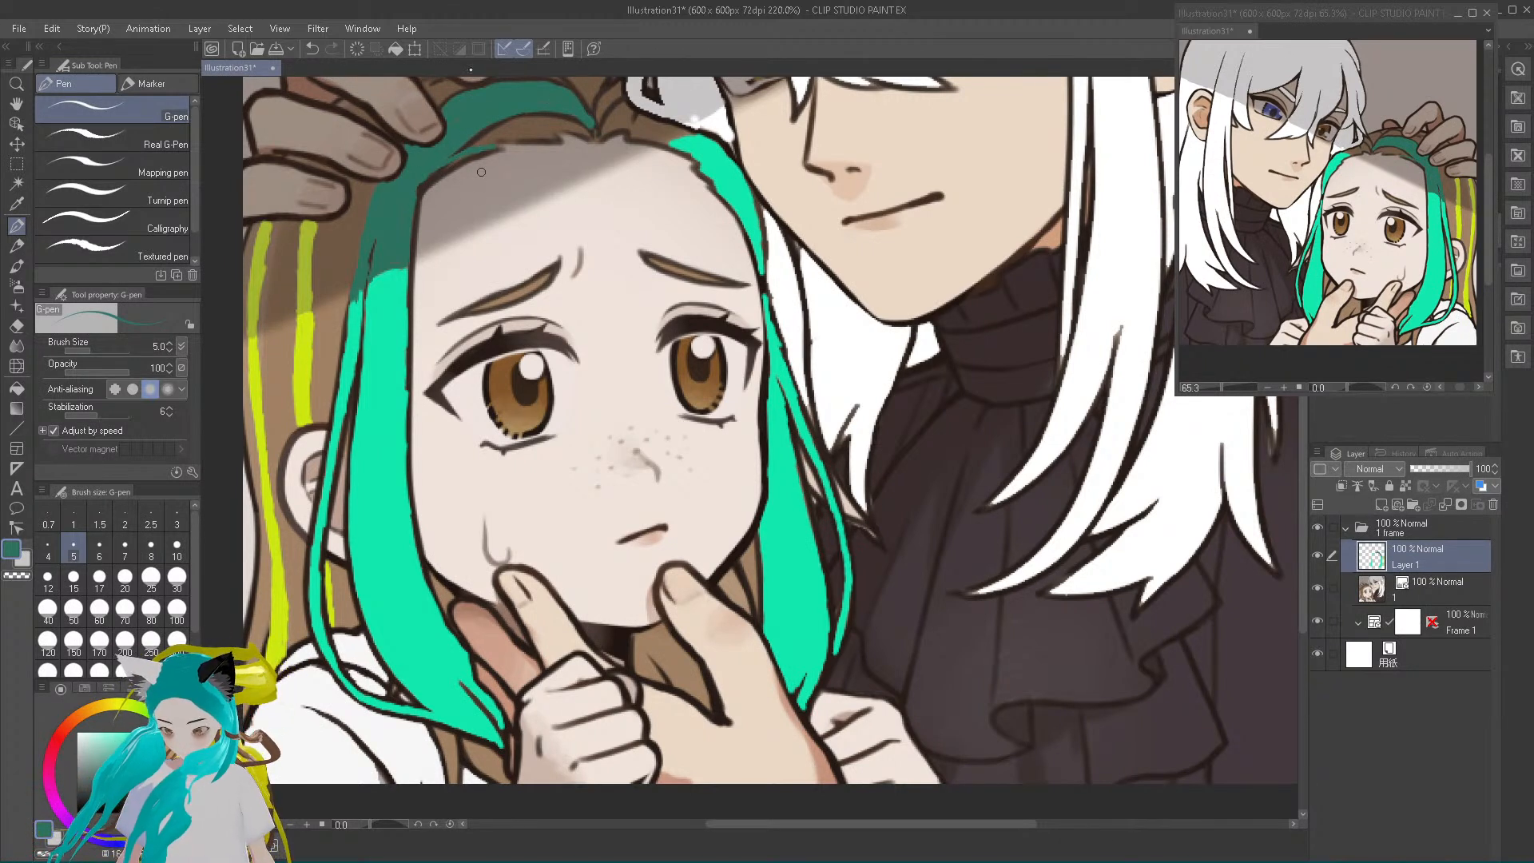
left_click(313, 48)
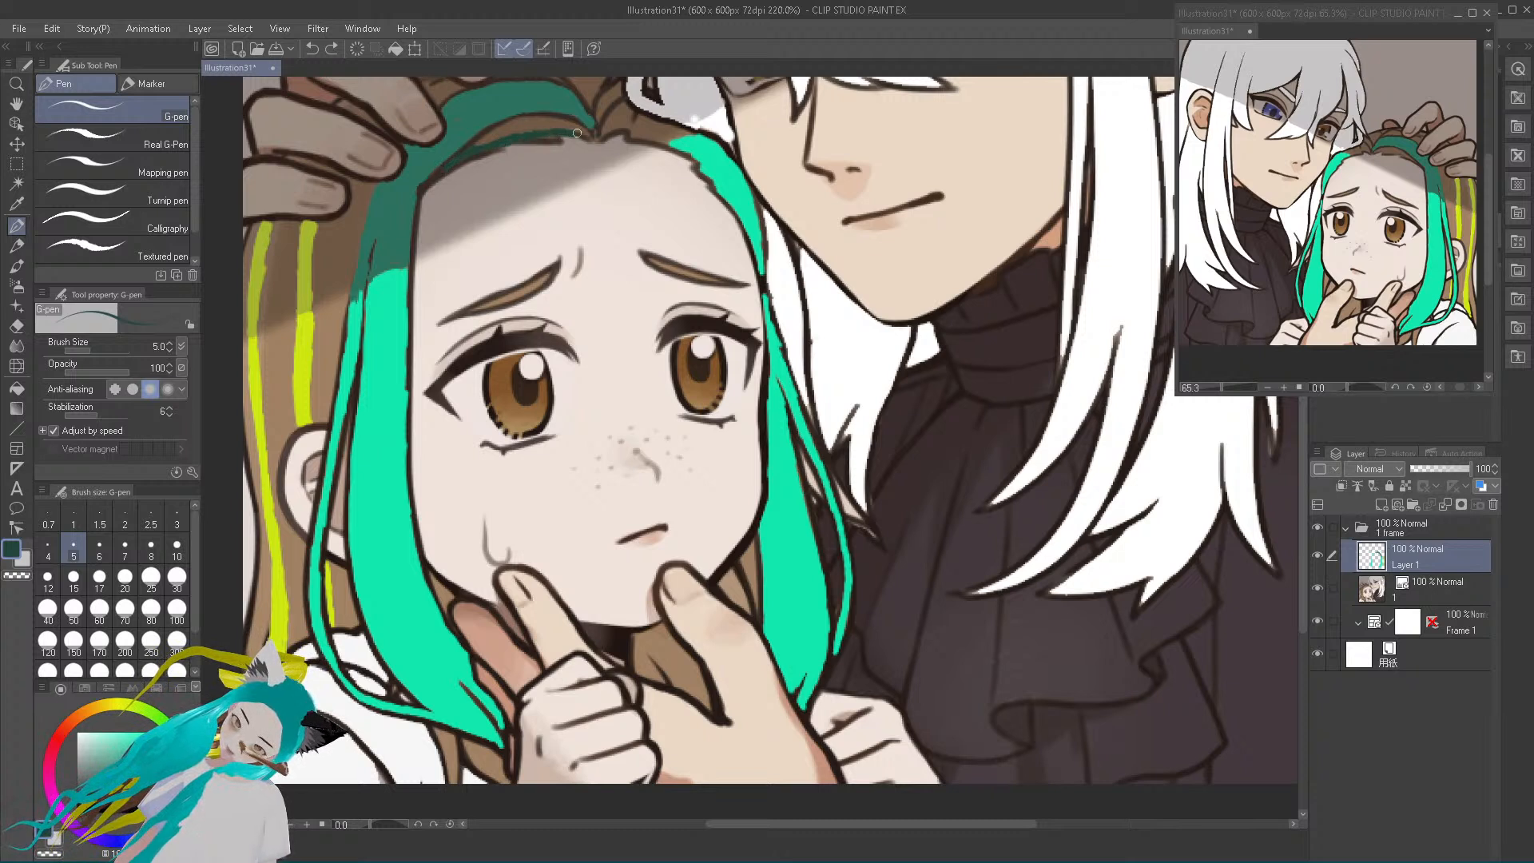
mouse_move(569, 134)
left_mouse_down()
mouse_move(593, 137)
mouse_move(513, 128)
left_mouse_up()
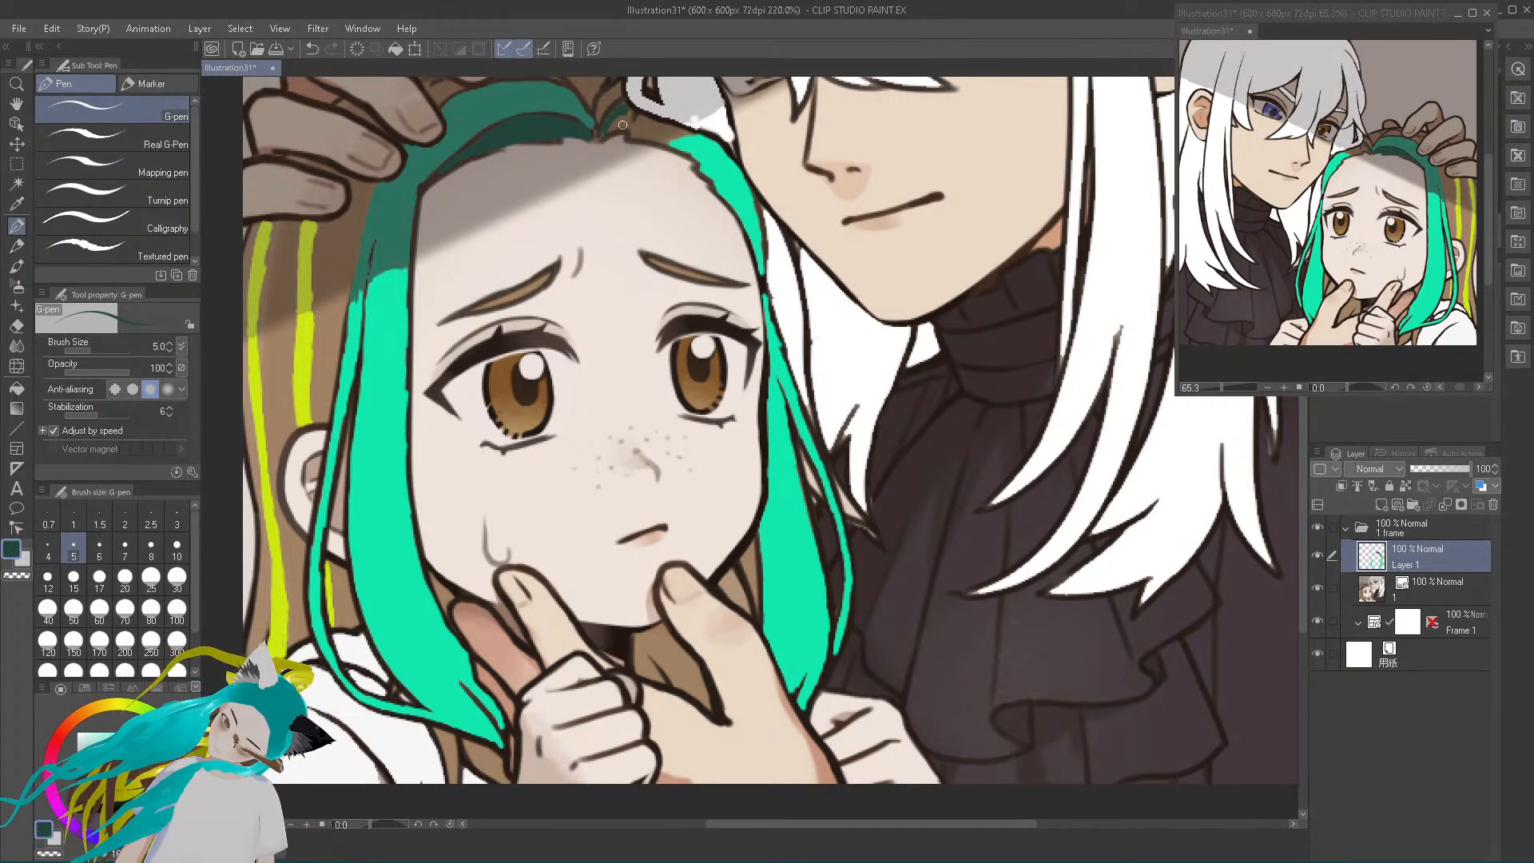
mouse_move(613, 126)
left_mouse_down()
mouse_move(680, 150)
mouse_move(705, 132)
mouse_move(653, 125)
left_mouse_up()
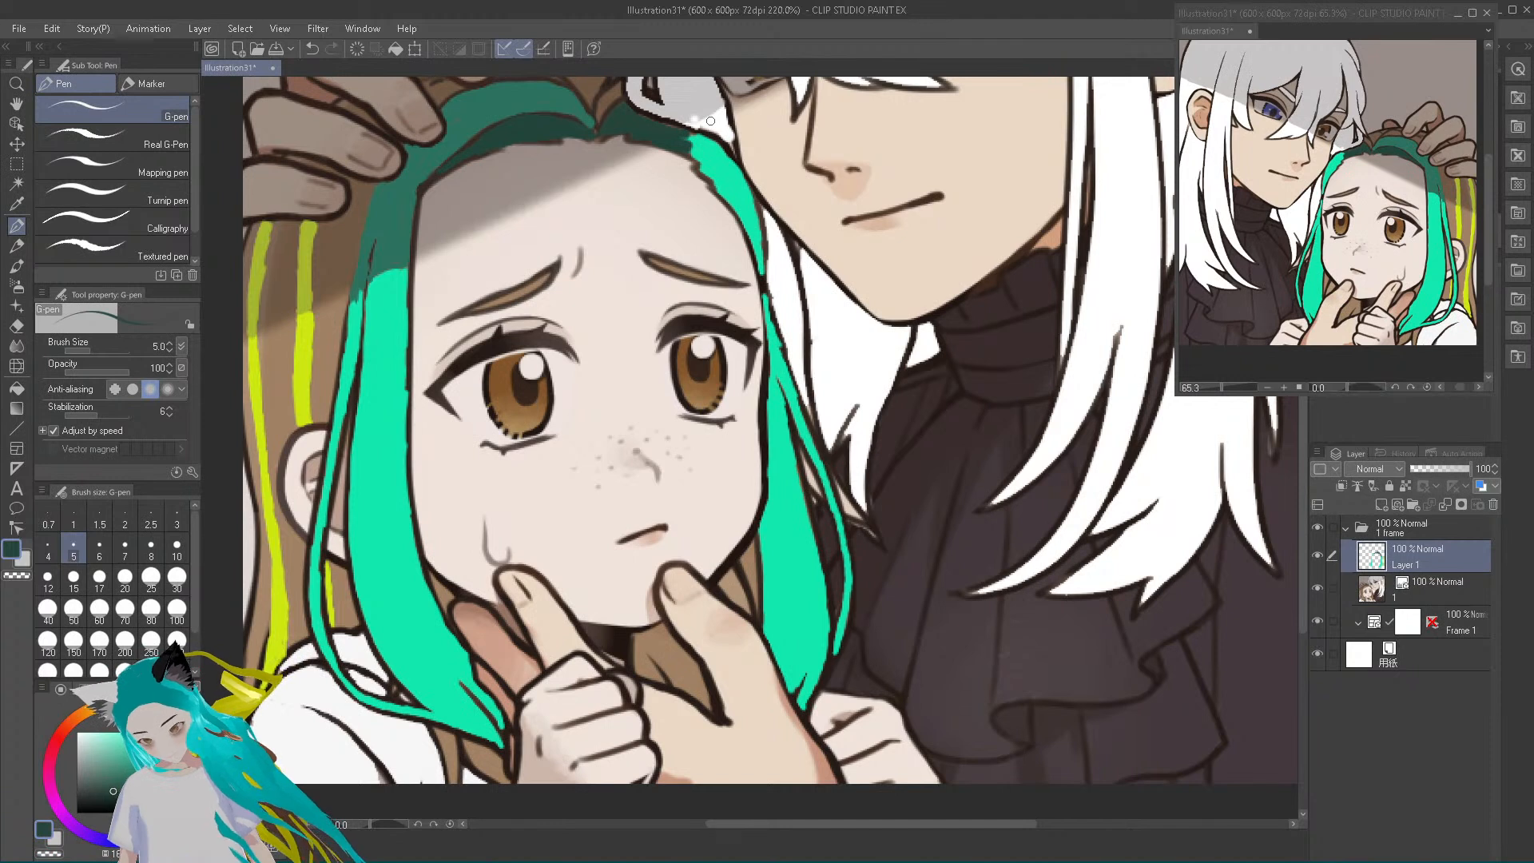
left_click(312, 48)
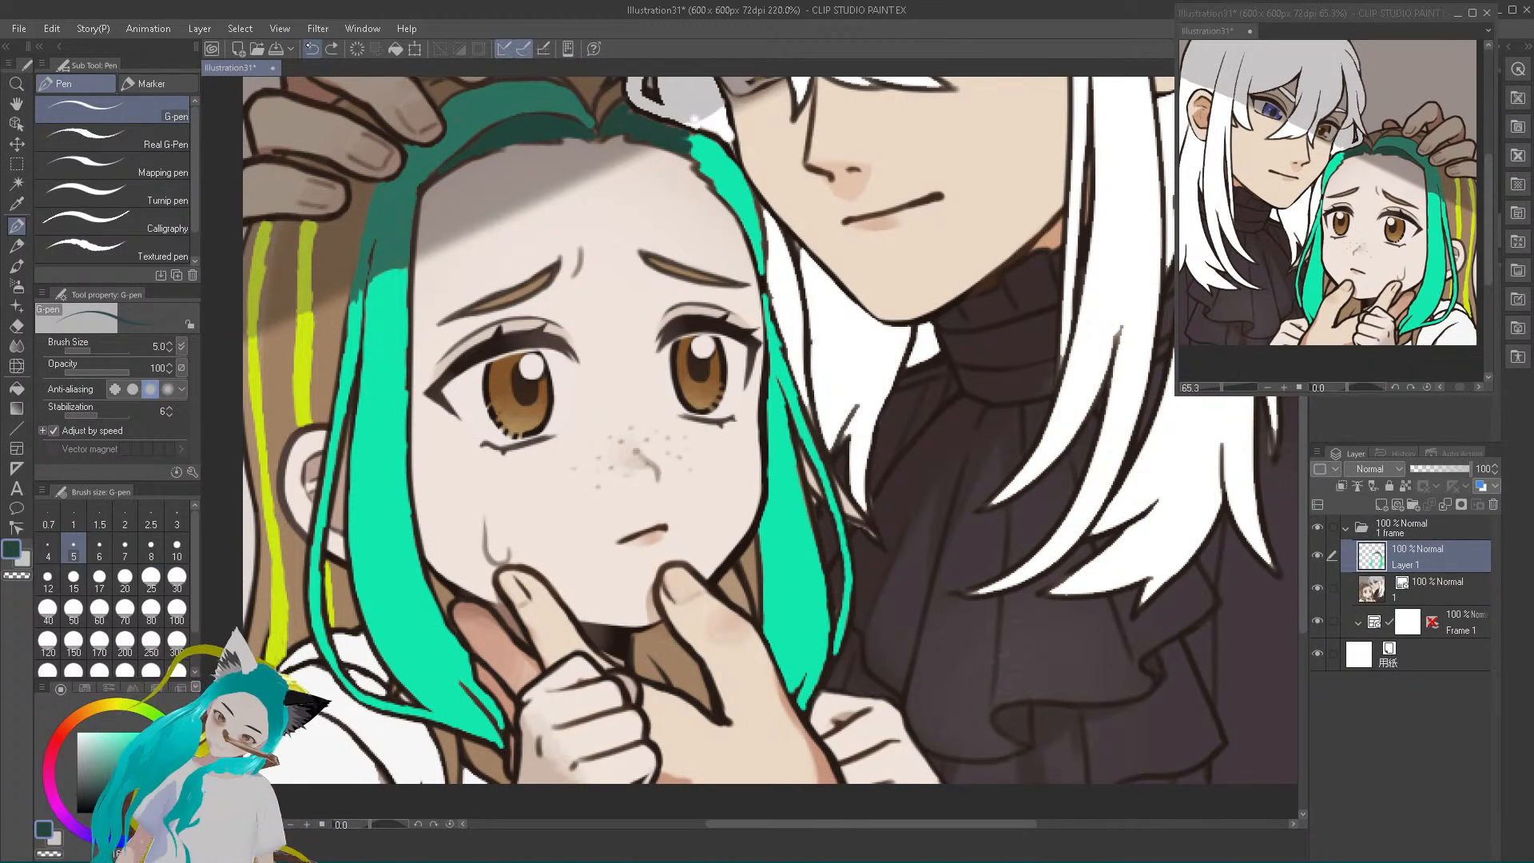
left_click(312, 49)
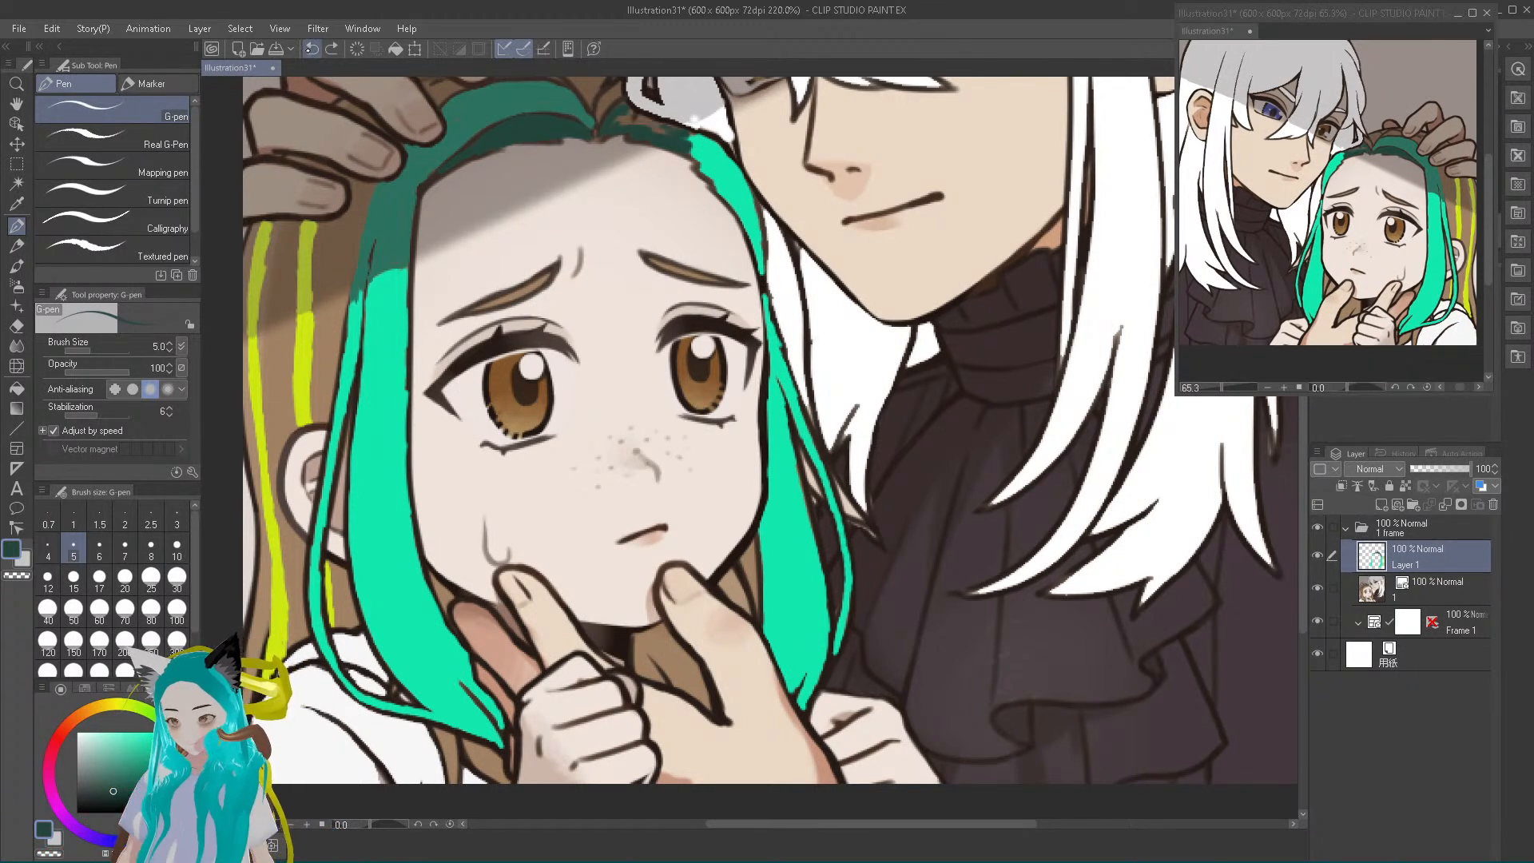
left_click(312, 48)
left_click(312, 49)
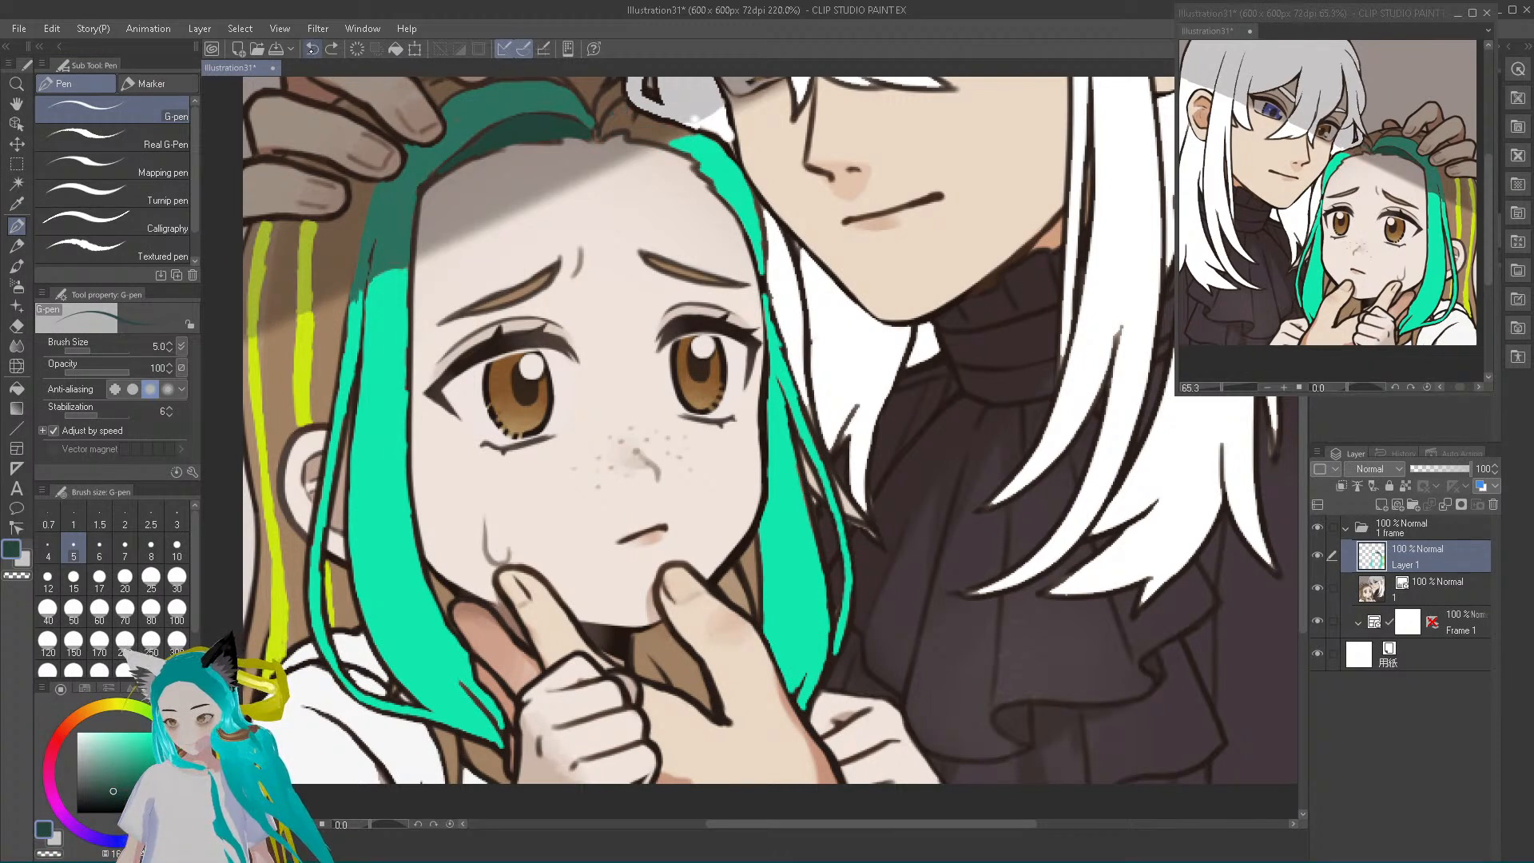
Resample the darkest teal, paint the hairline from the parting to the bright far-side lock, and sample the muted teal for retouching
left_click(601, 132, "alt")
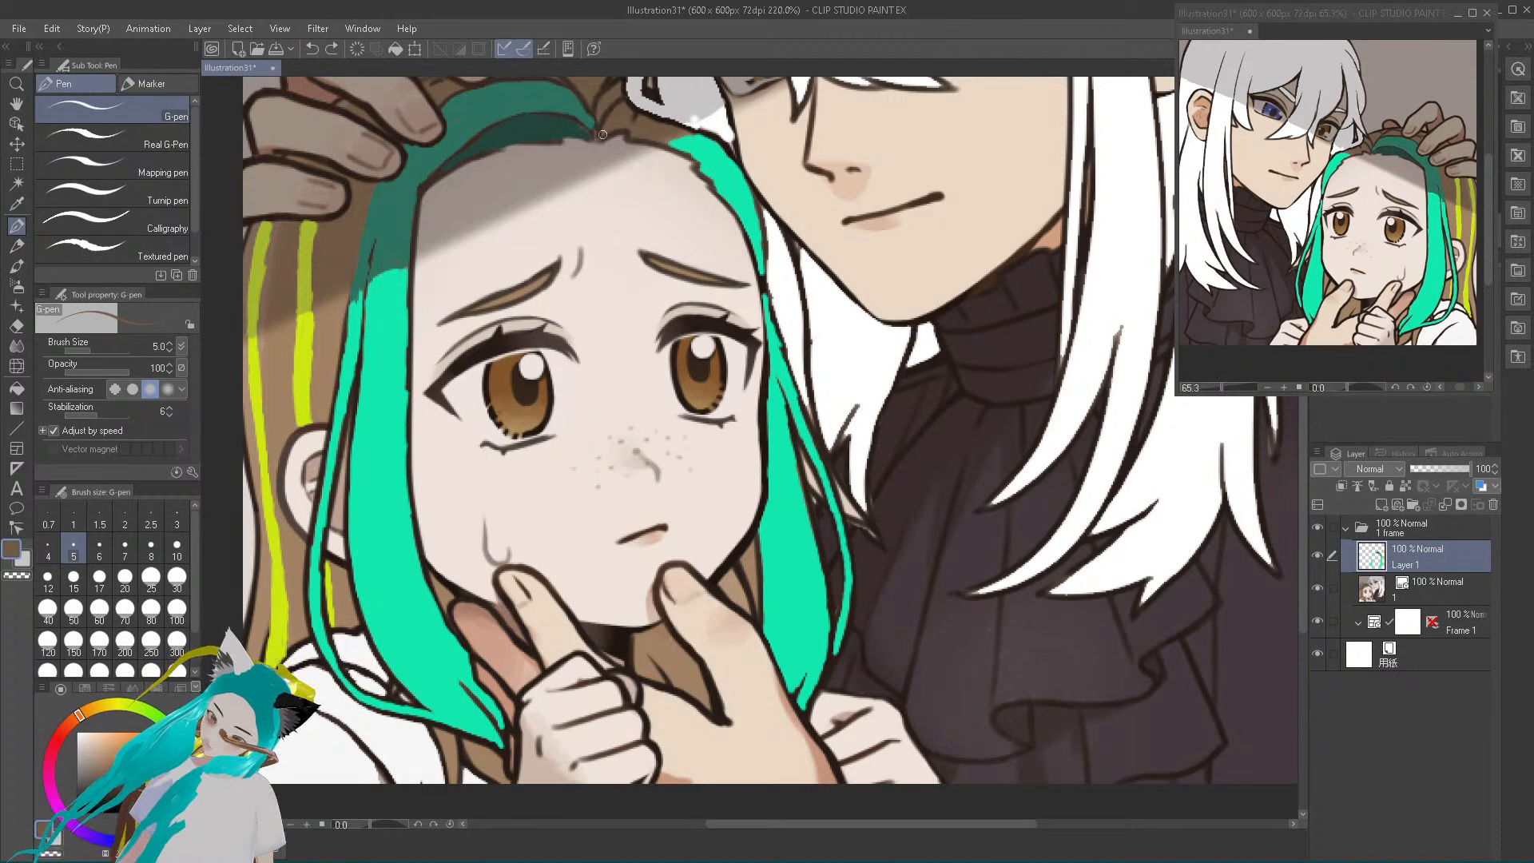
left_click(555, 133, "alt")
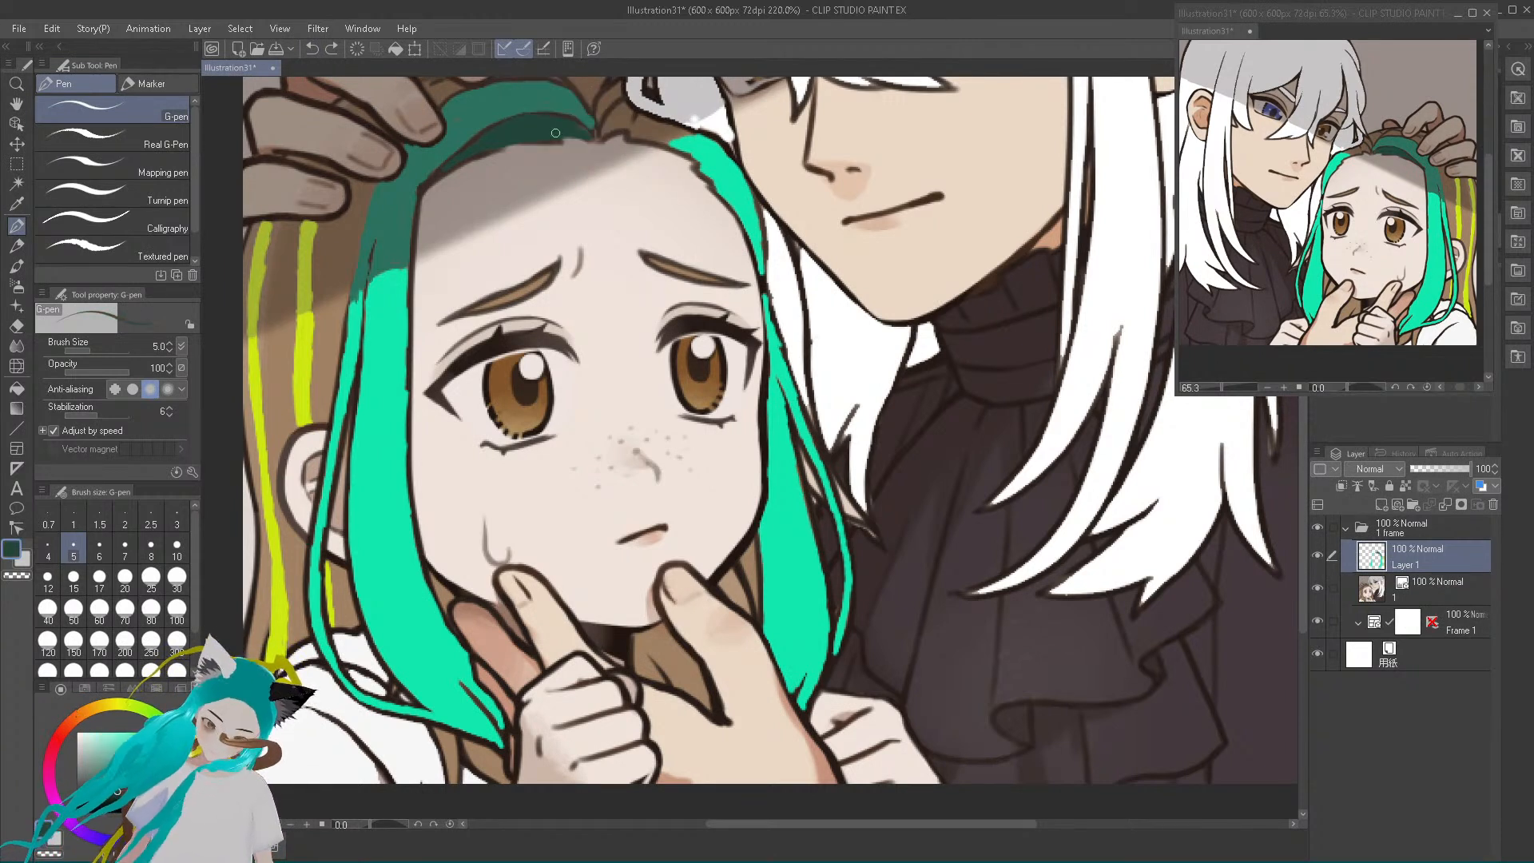
mouse_move(602, 135)
left_mouse_down()
mouse_move(660, 139)
mouse_move(640, 130)
left_mouse_up()
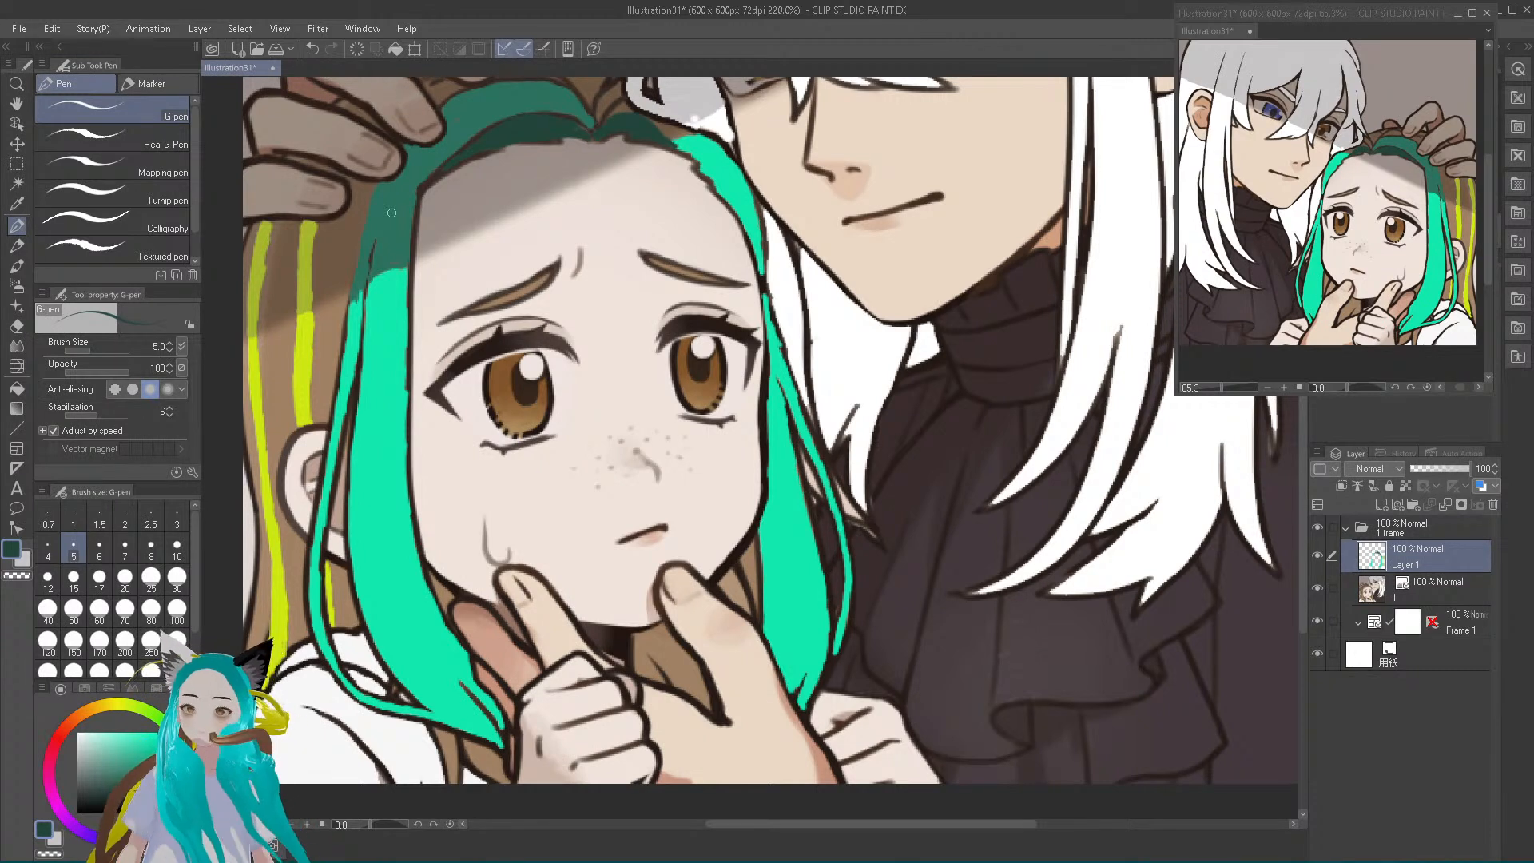
left_click(515, 94, "alt")
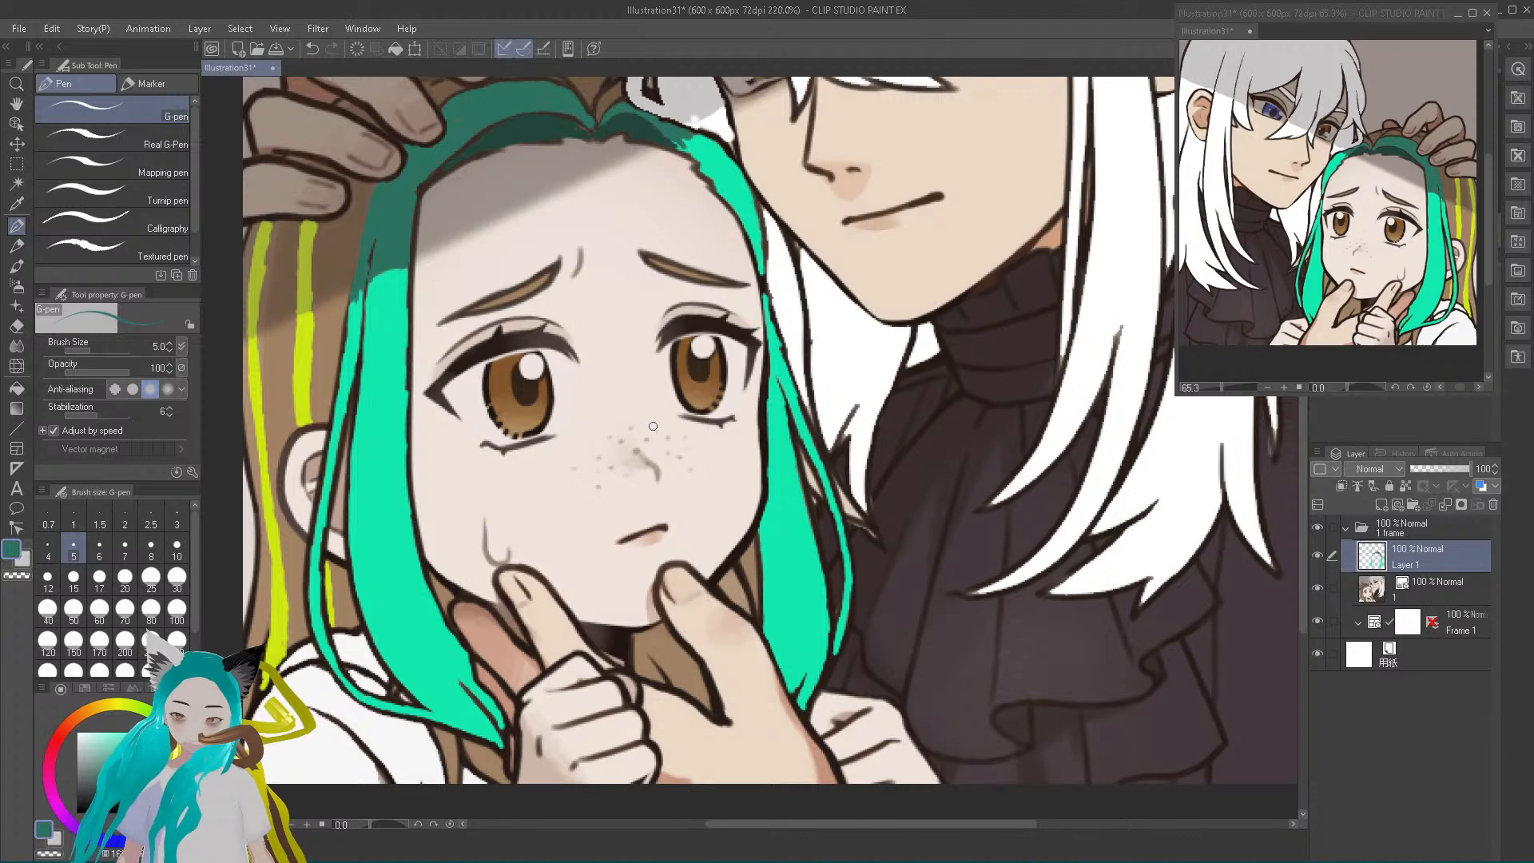
Touch up the muted teal hair band beside the fingers at closer view, covering the small leftover mark
scroll(581, 146, "up", 5)
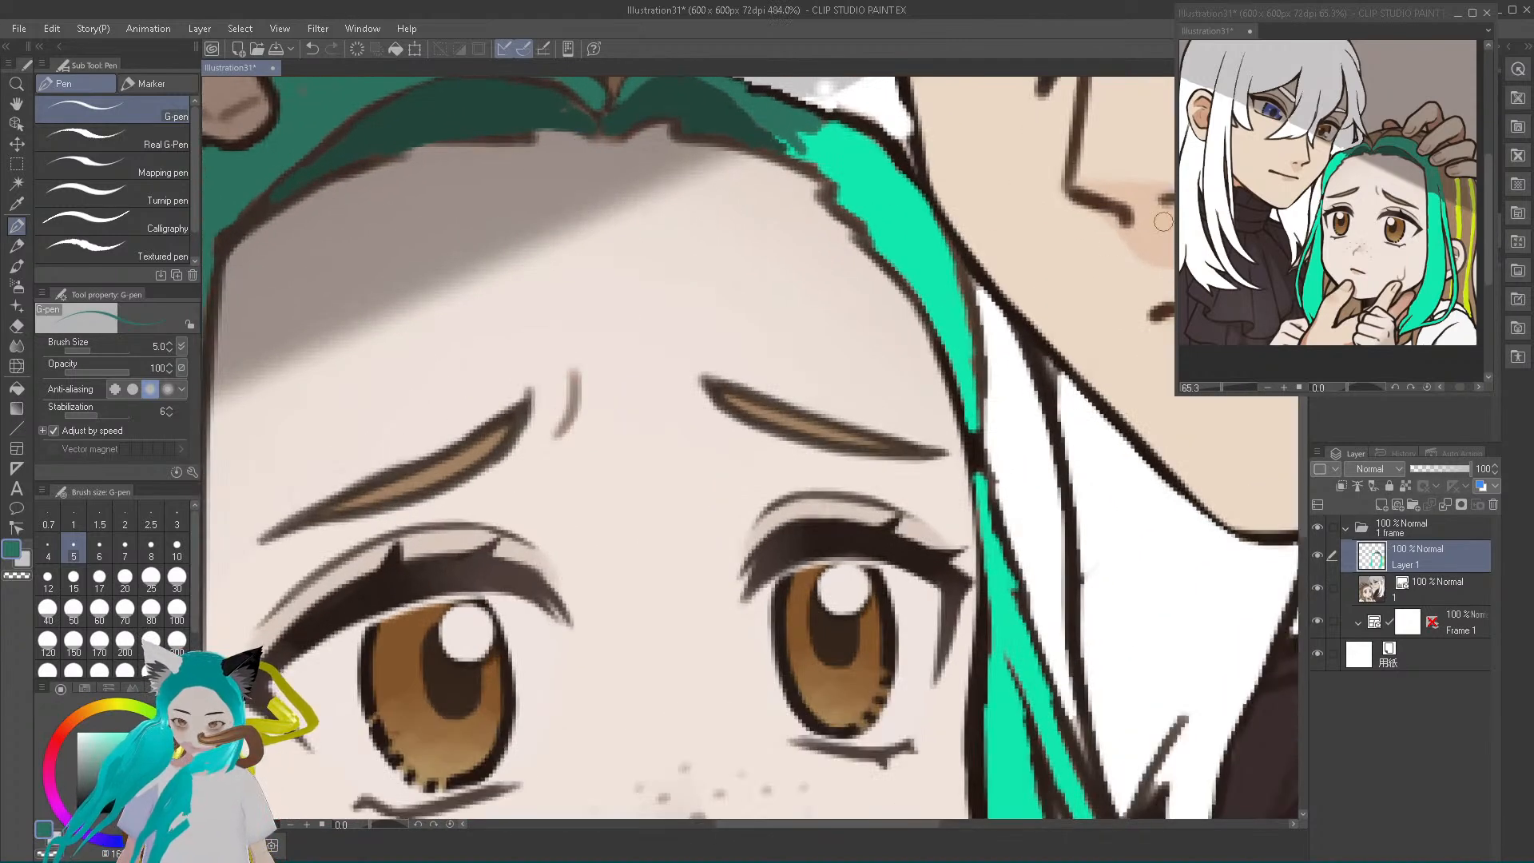
left_click_drag(1304, 496, 1308, 446)
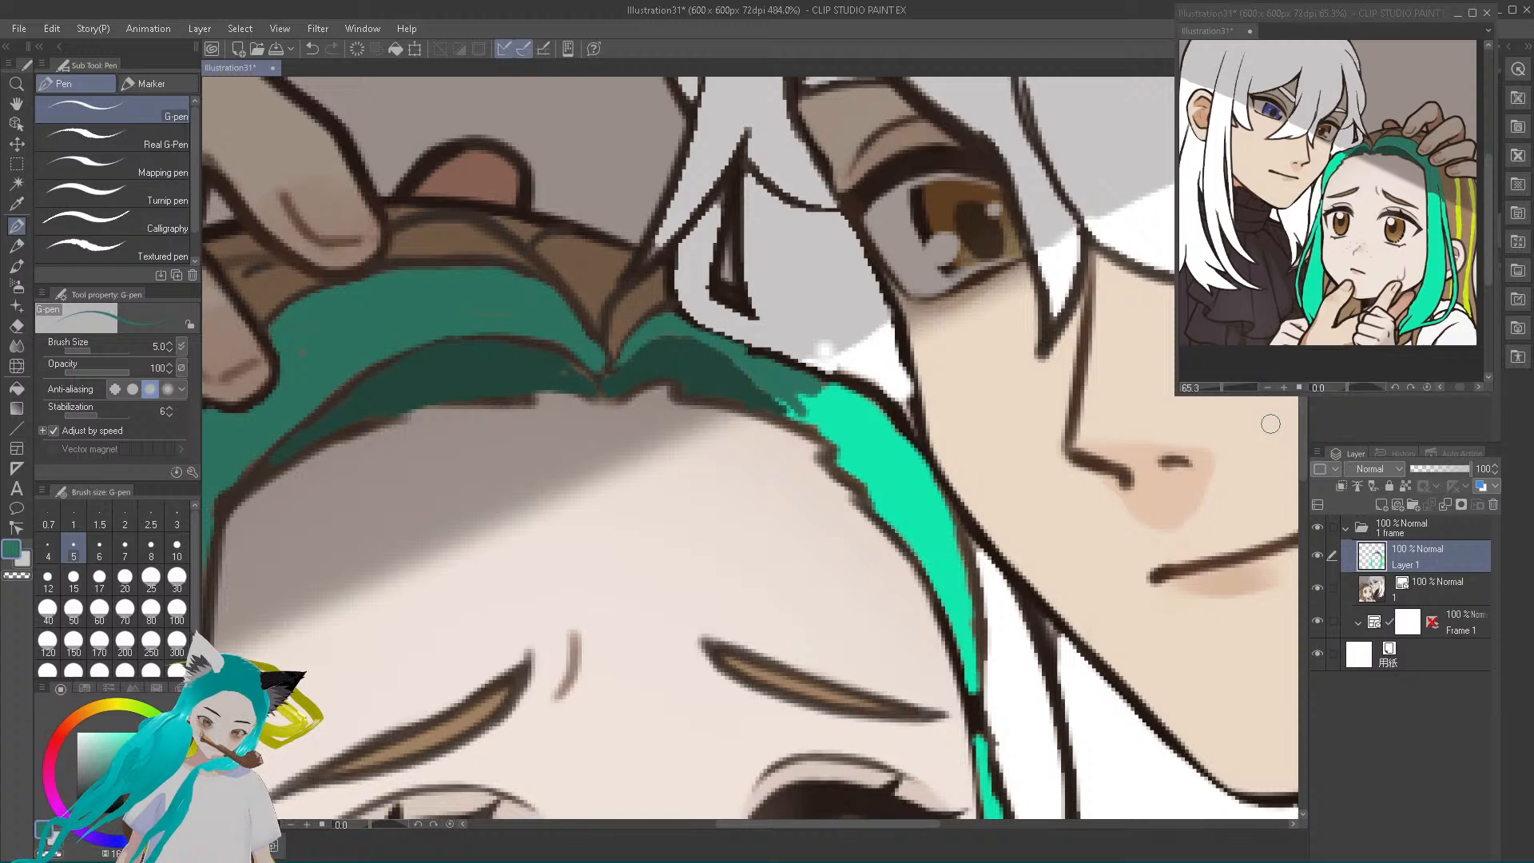
mouse_move(312, 338)
left_mouse_down()
mouse_move(325, 332)
mouse_move(307, 378)
left_mouse_up()
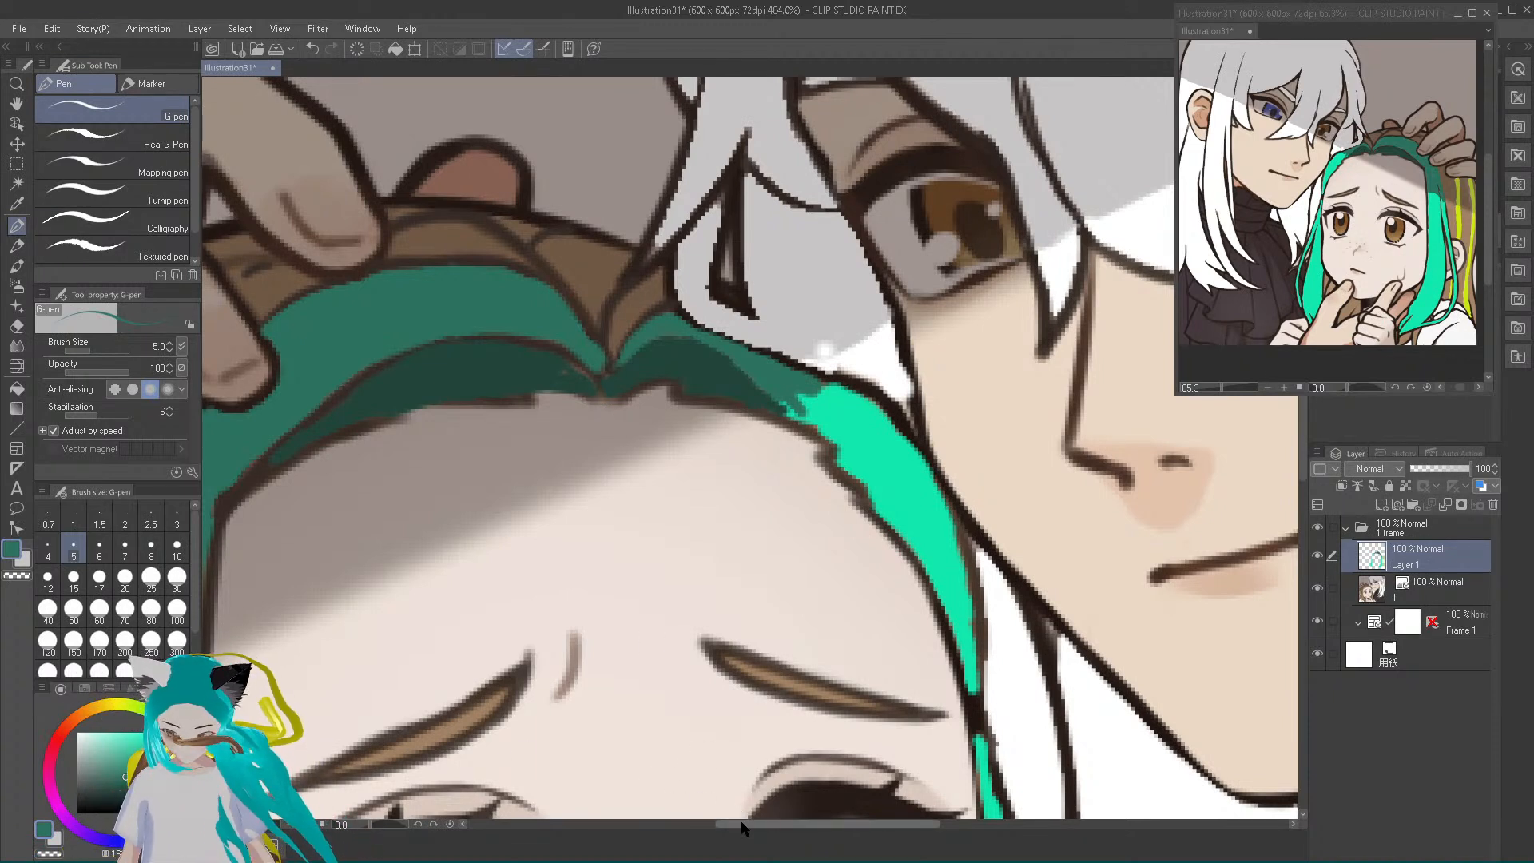
left_click_drag(742, 828, 657, 827)
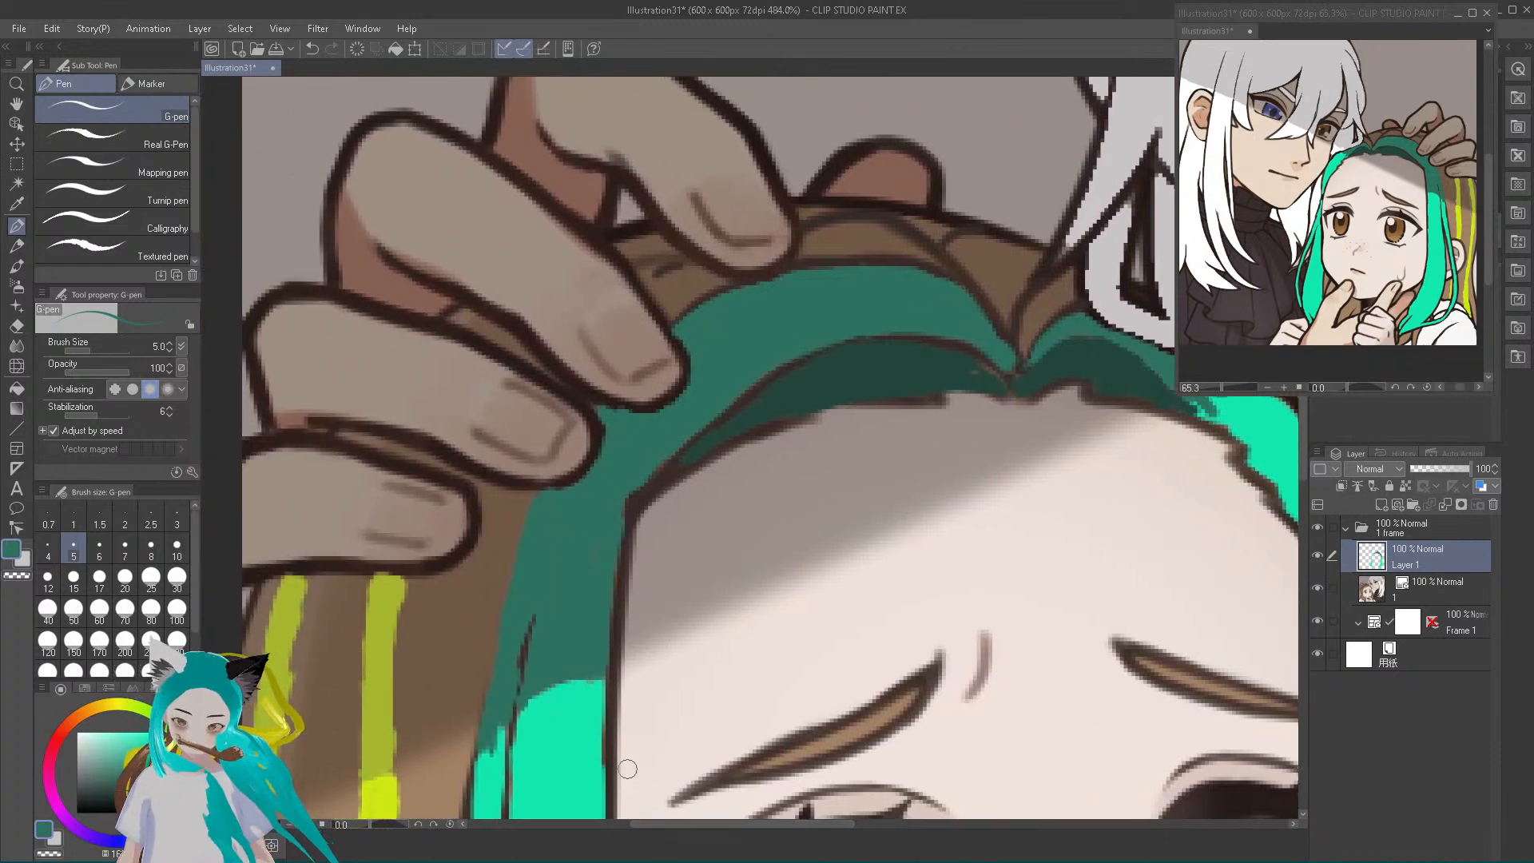
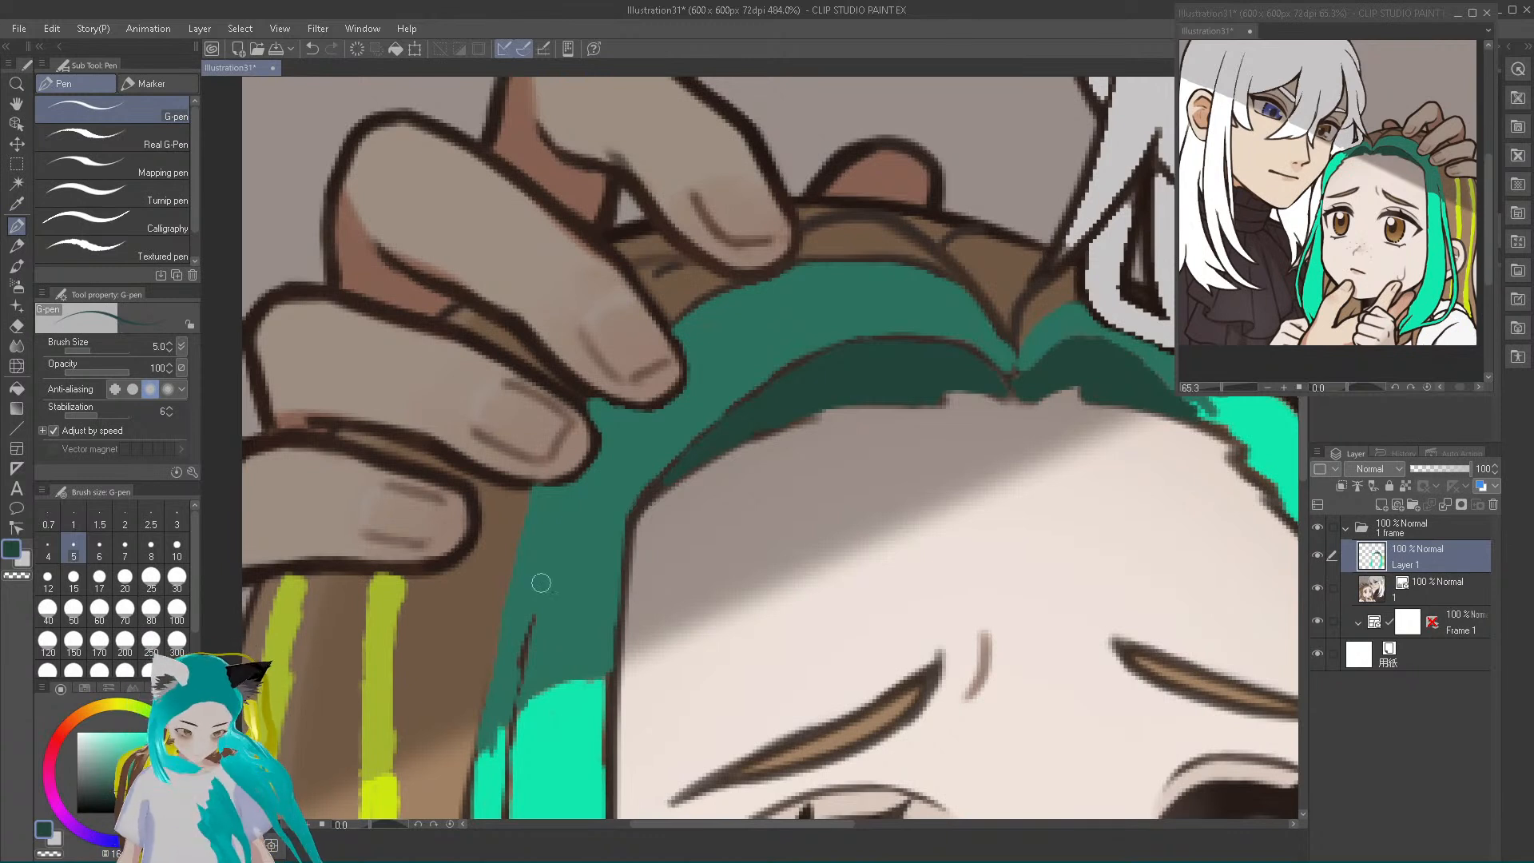
Clean up the near-side hair shading and fill the darkest teal down to the temple corner of the forehead hairline
left_click_drag(488, 706, 497, 642)
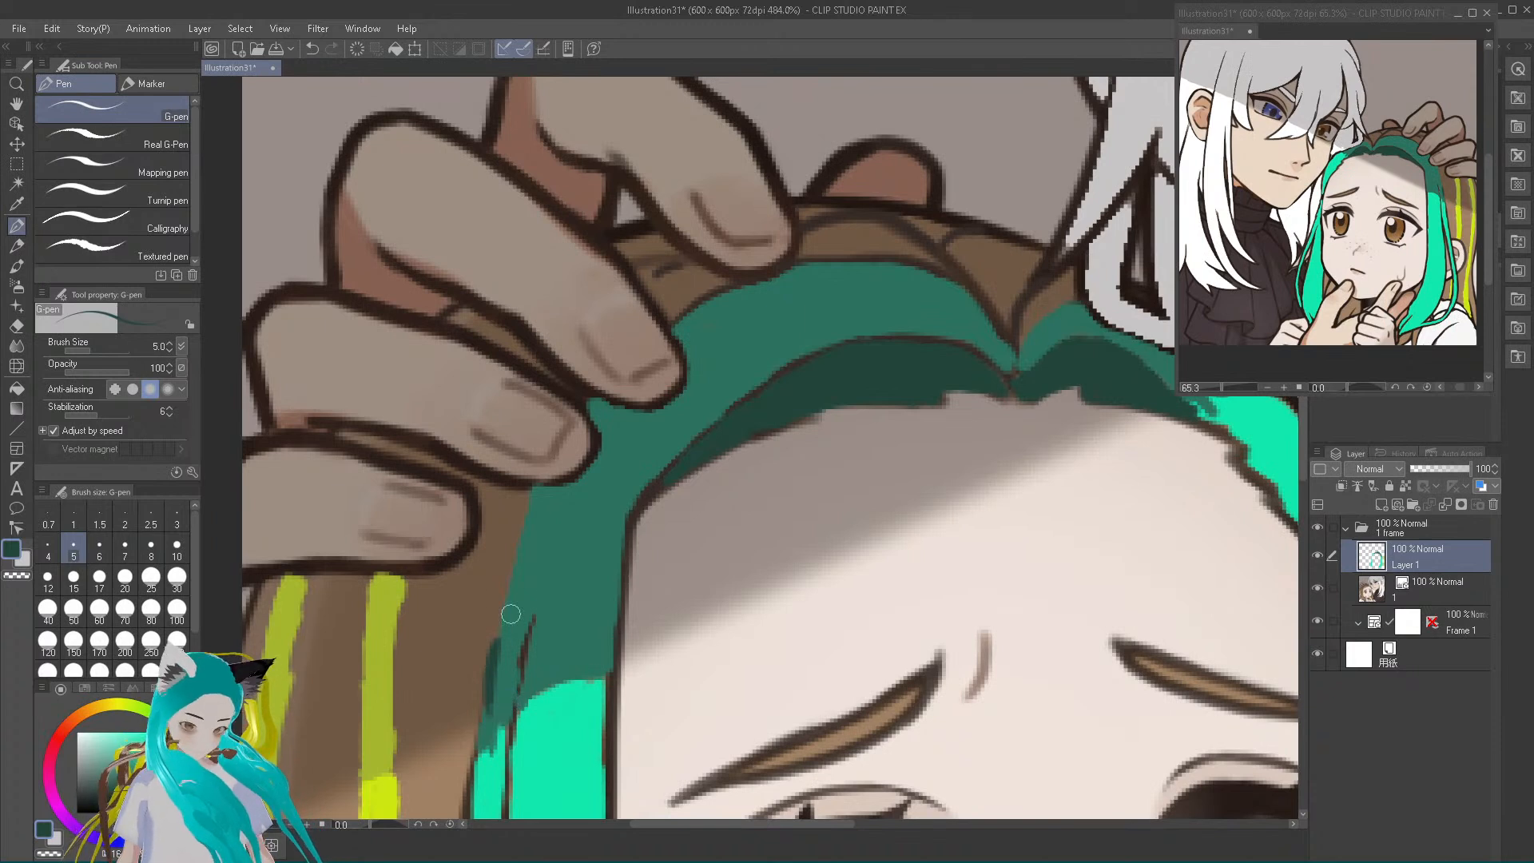
key("ctrl+z")
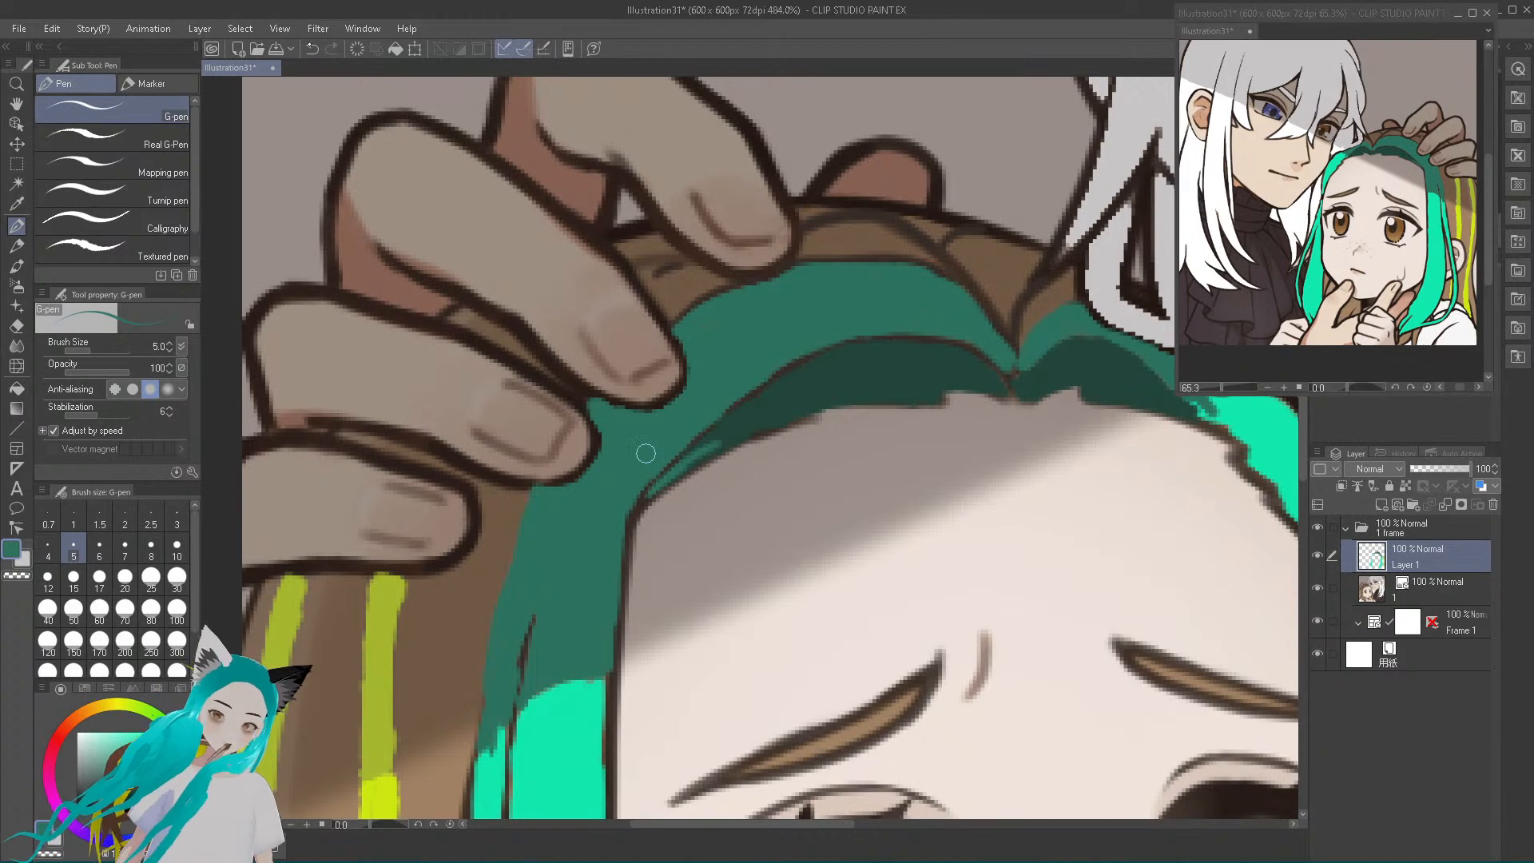
left_click(310, 49)
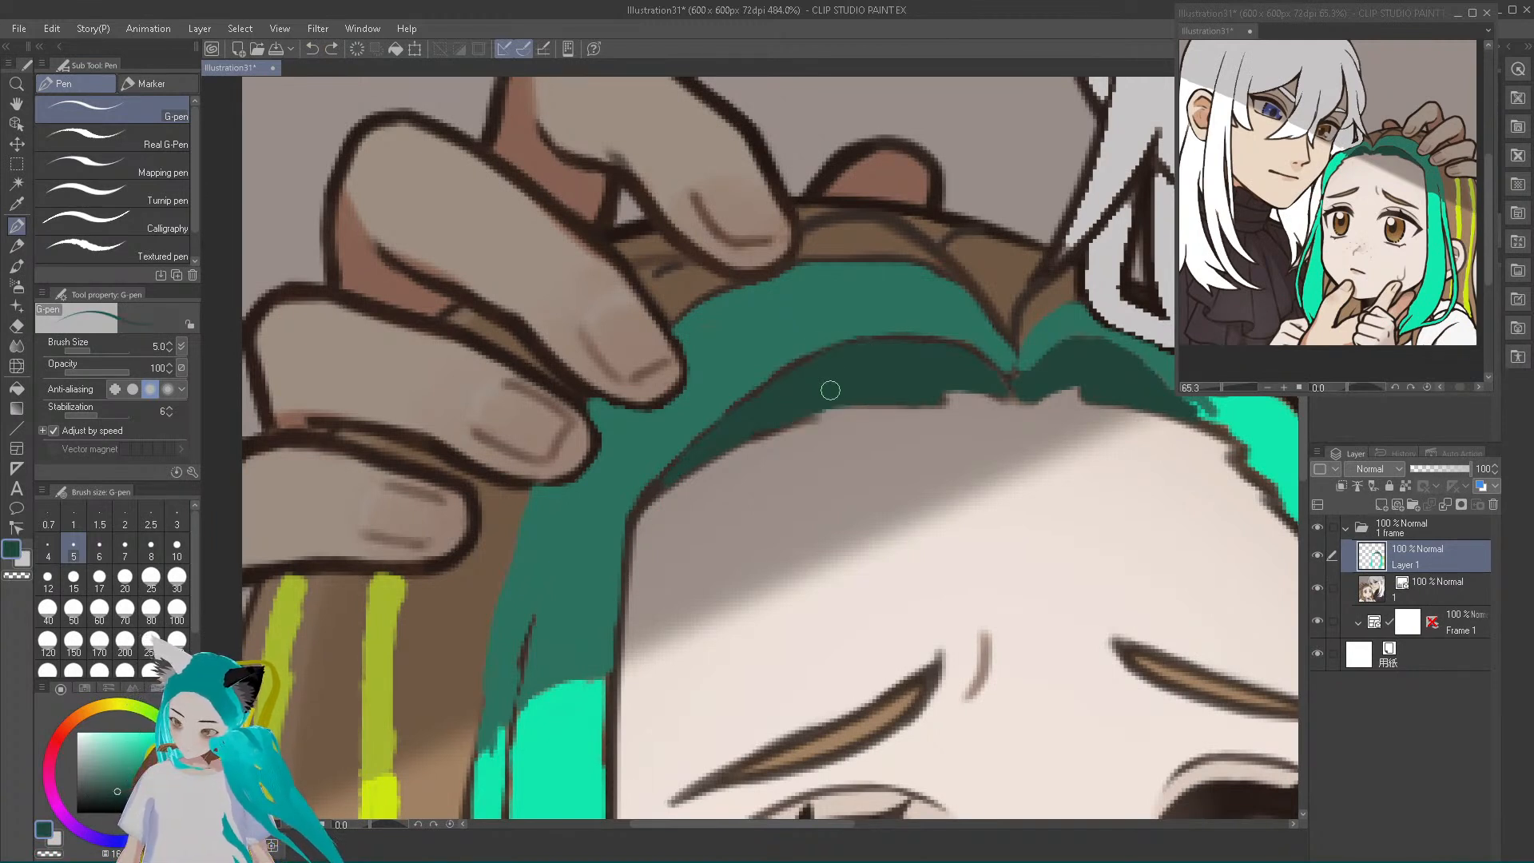
left_click_drag(670, 472, 645, 502)
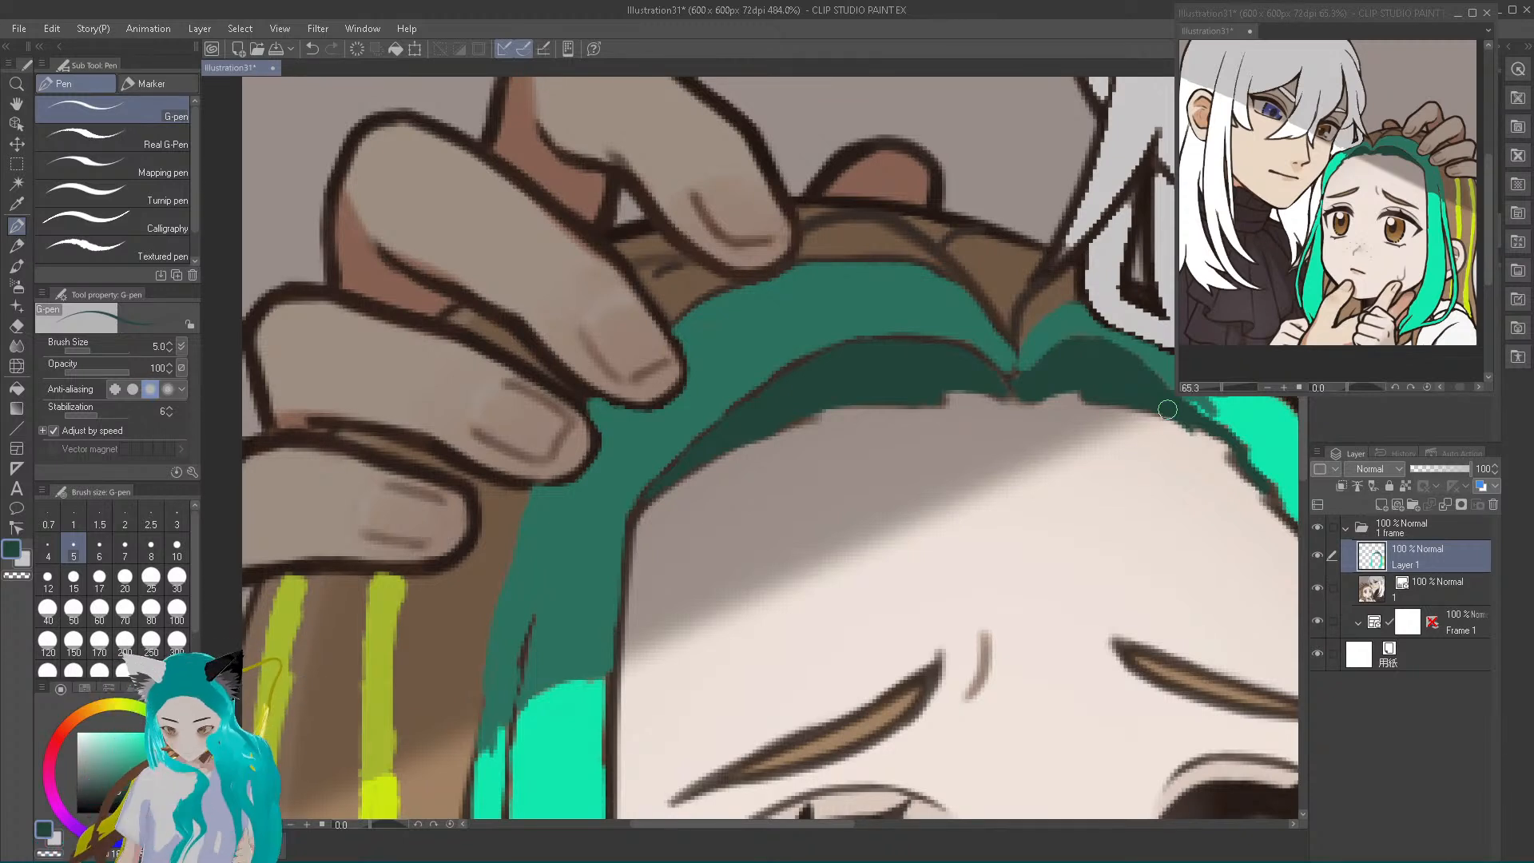
Sample the muted yellow-green and paint short streaks on the brown hair visible in the gaps between the fingers
left_click(383, 601, "alt")
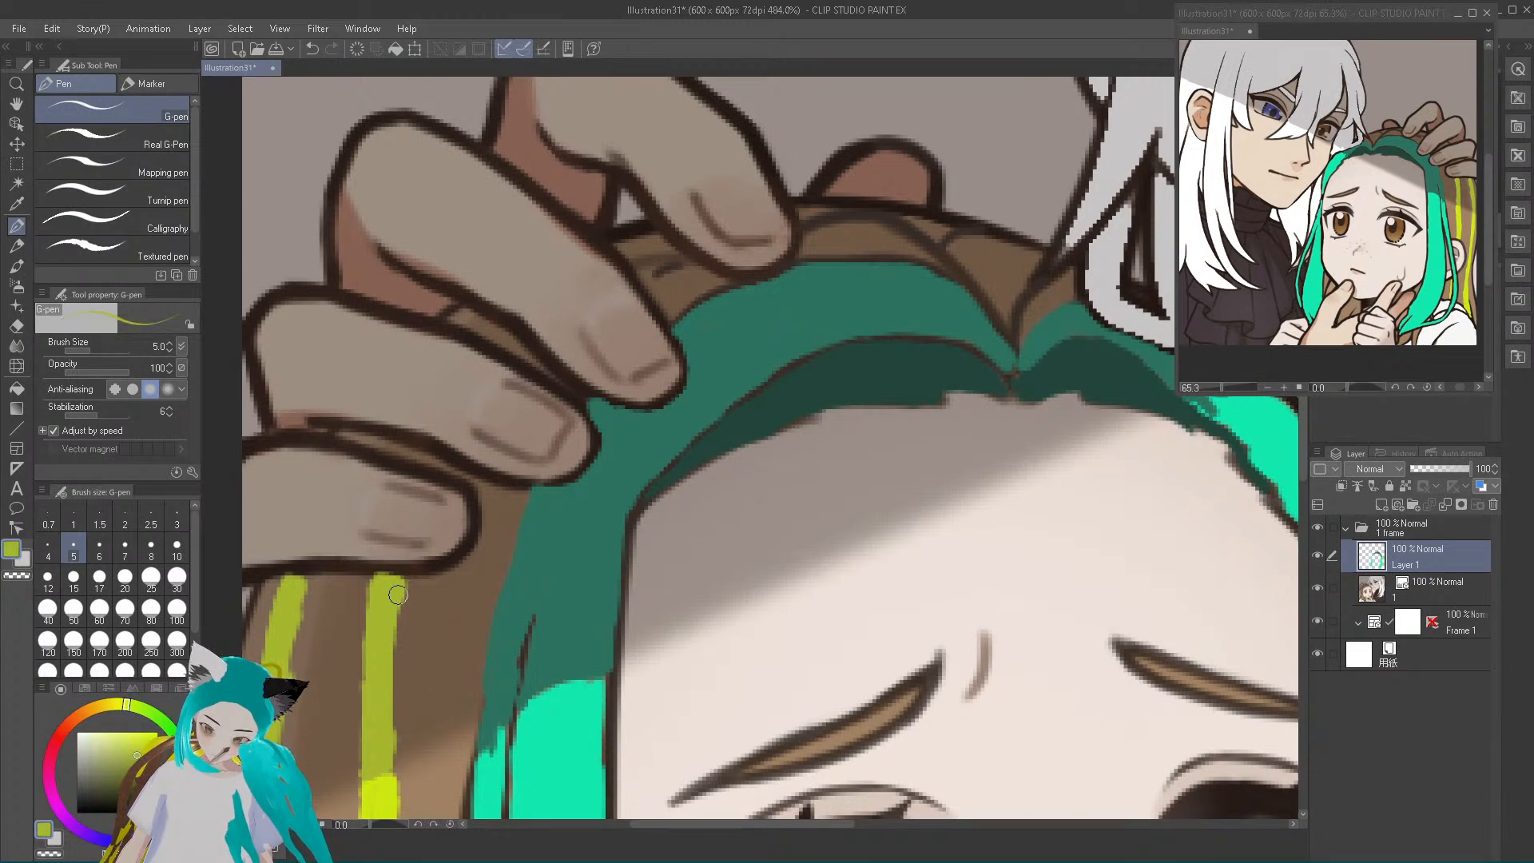
mouse_move(639, 266)
left_mouse_down()
mouse_move(641, 274)
mouse_move(639, 264)
left_mouse_up()
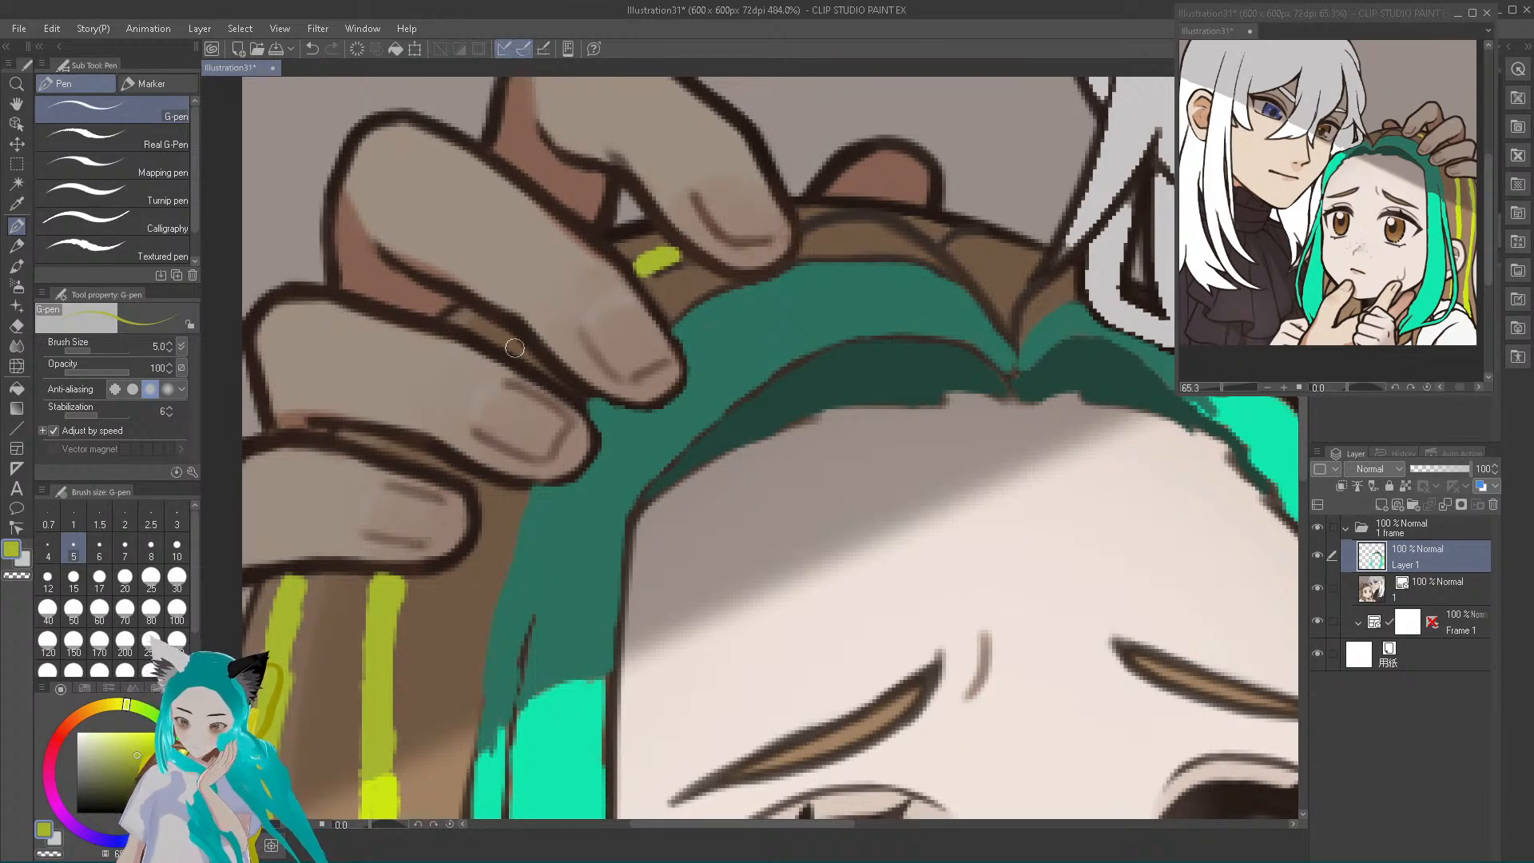
mouse_move(505, 339)
left_mouse_down()
mouse_move(519, 342)
mouse_move(500, 339)
left_mouse_up()
mouse_move(417, 454)
left_mouse_down()
mouse_move(402, 456)
mouse_move(430, 463)
mouse_move(409, 458)
mouse_move(418, 468)
left_mouse_up()
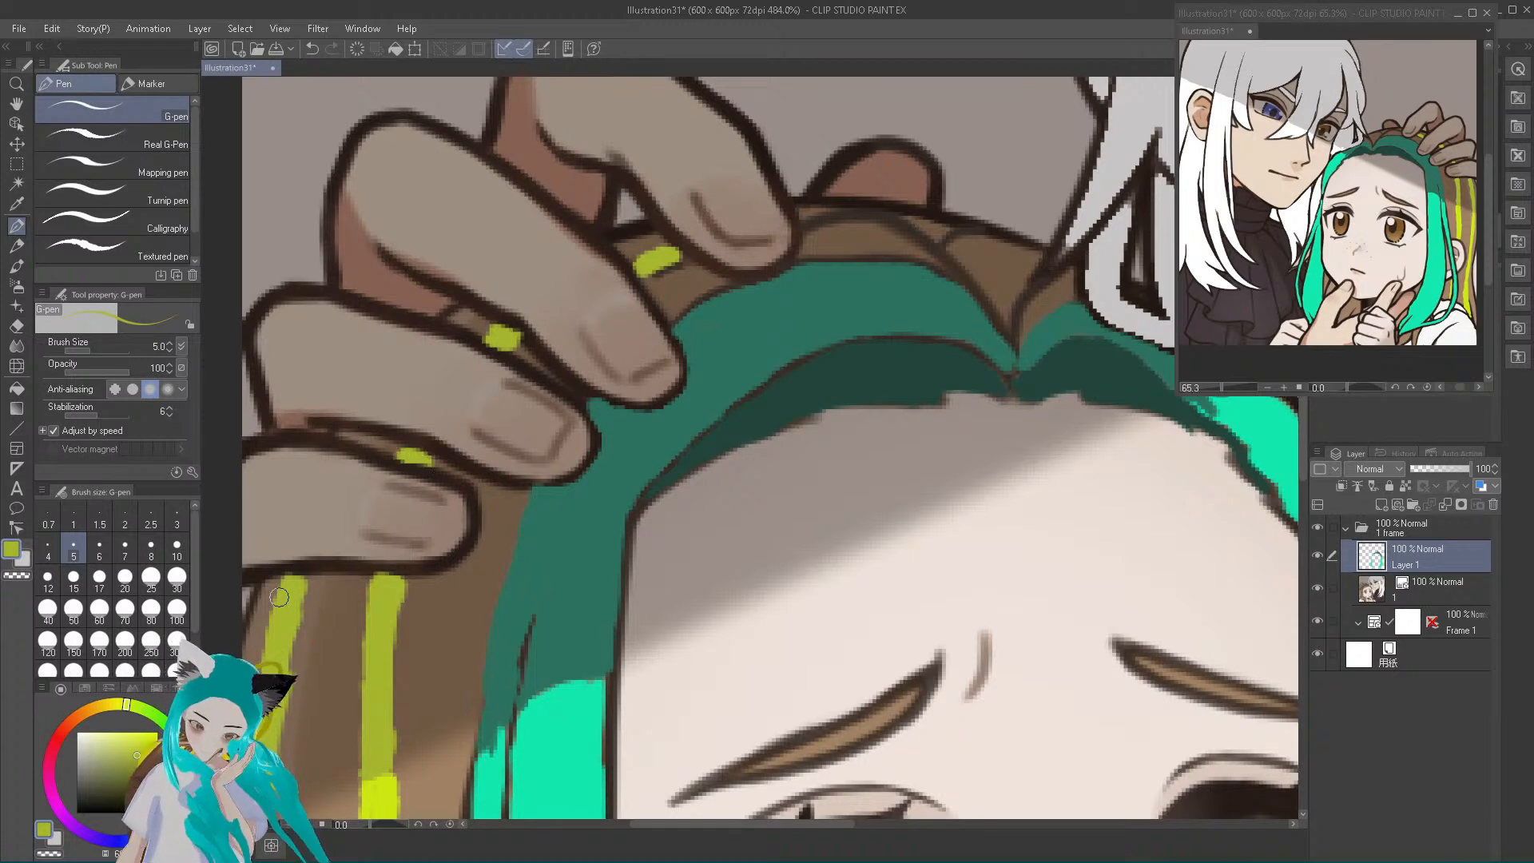
left_click_drag(344, 430, 342, 434)
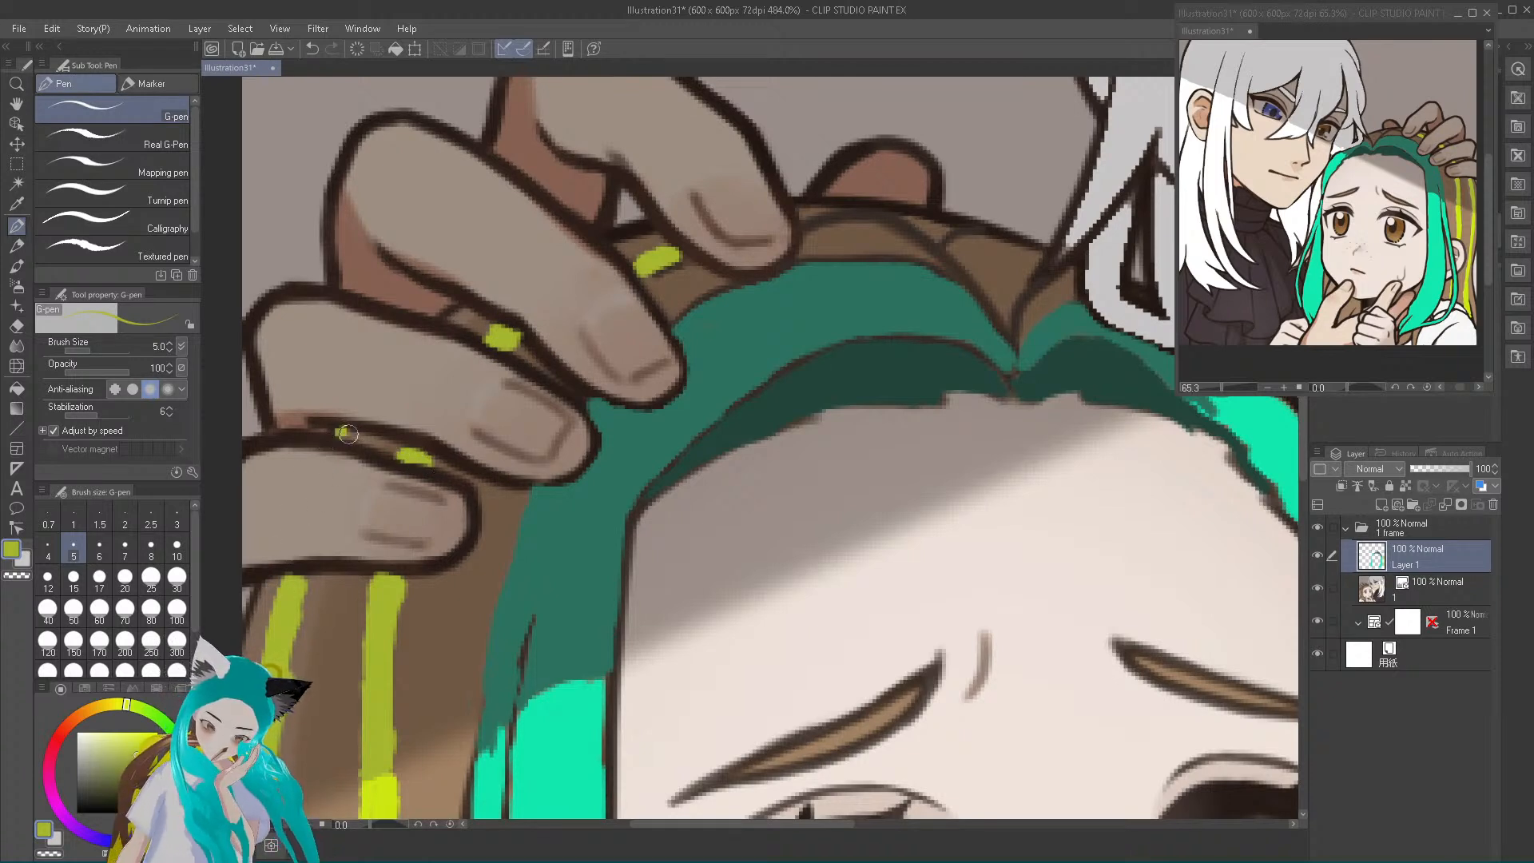
left_click_drag(450, 316, 459, 312)
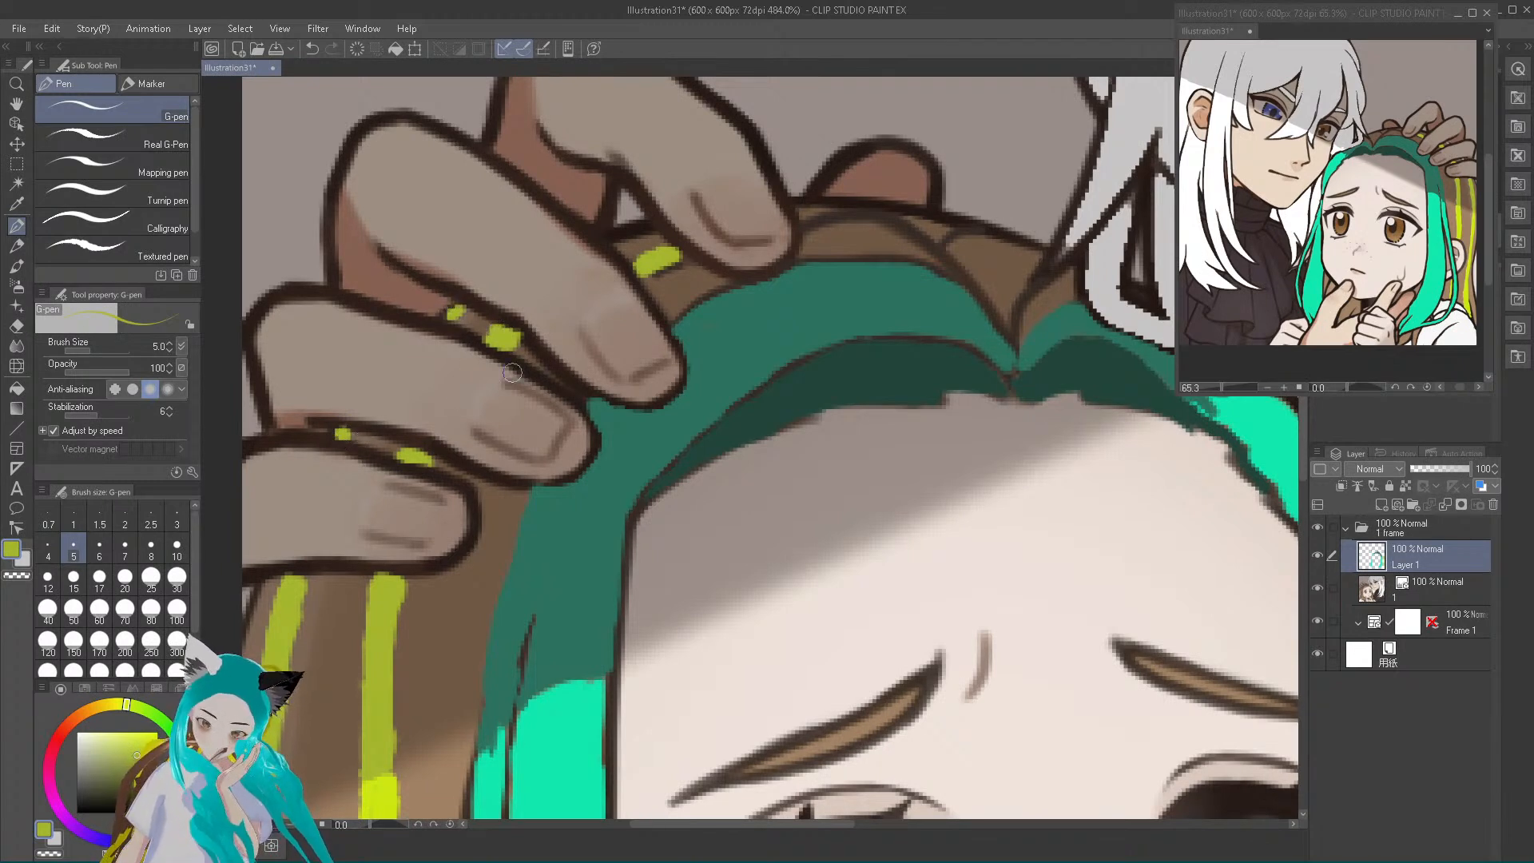
left_click_drag(637, 233, 617, 237)
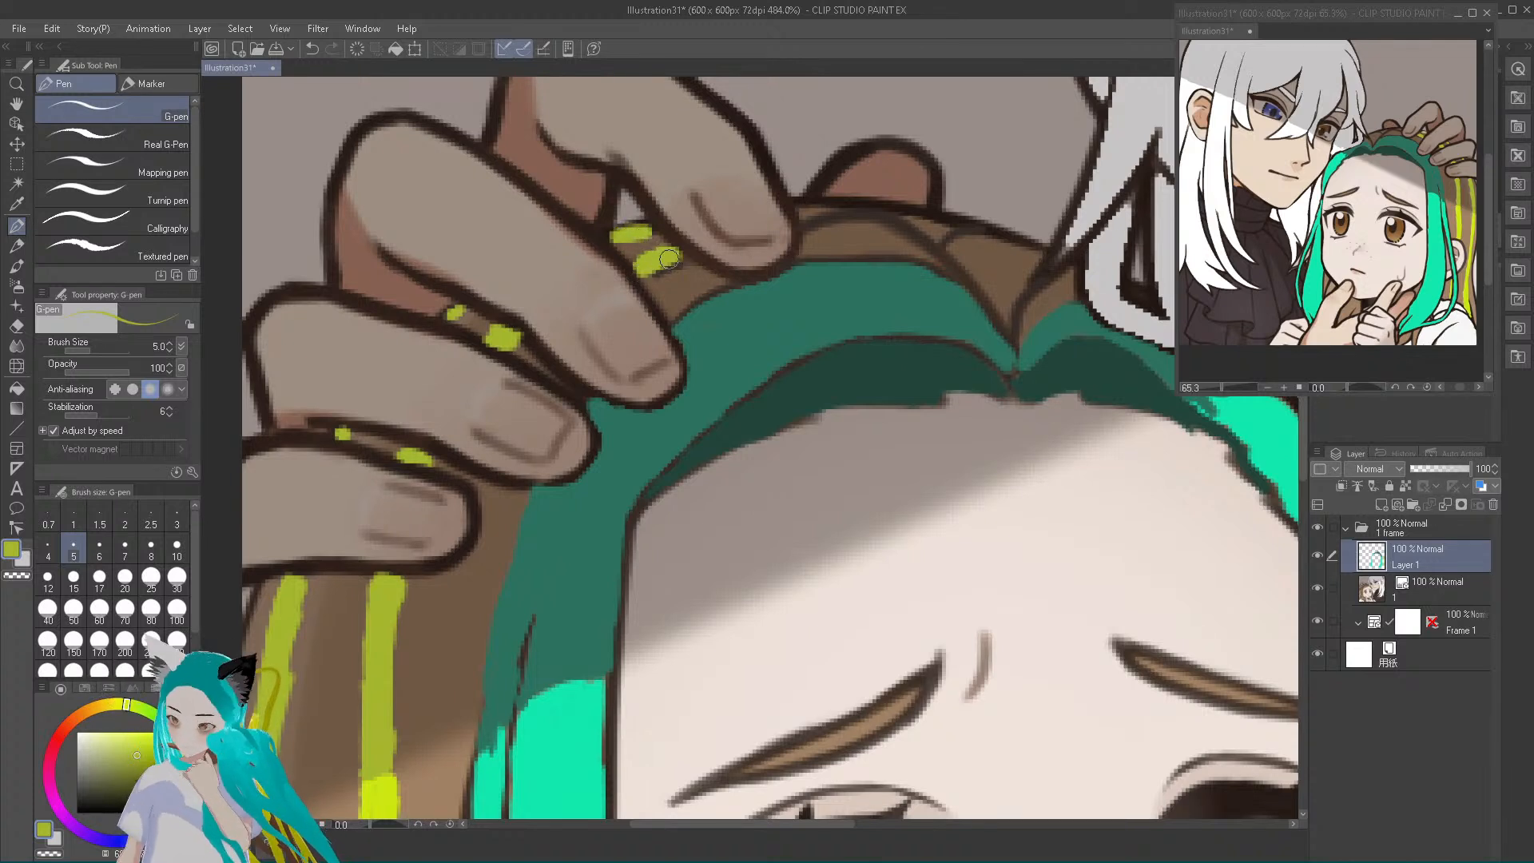
Extend the yellow-green streaks over the brown hair at the crown, from the fingertip towards the white-haired character's lock
mouse_move(801, 227)
left_mouse_down()
mouse_move(886, 219)
mouse_move(800, 224)
mouse_move(874, 227)
left_mouse_up()
mouse_move(663, 270)
left_mouse_down()
mouse_move(642, 282)
mouse_move(680, 258)
left_mouse_up()
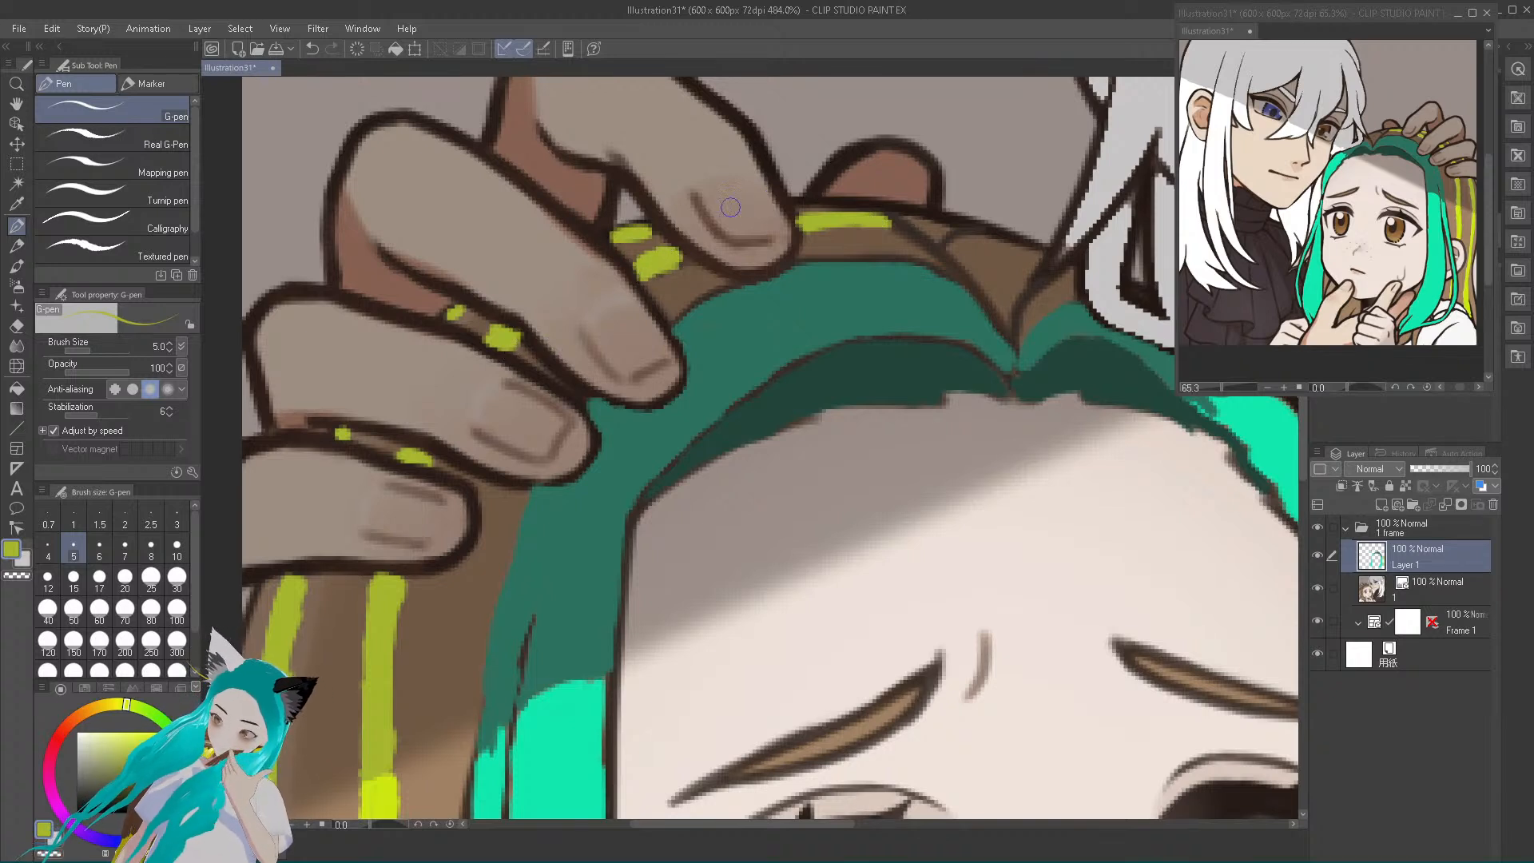
mouse_move(790, 202)
left_mouse_down()
mouse_move(875, 206)
mouse_move(912, 241)
left_mouse_up()
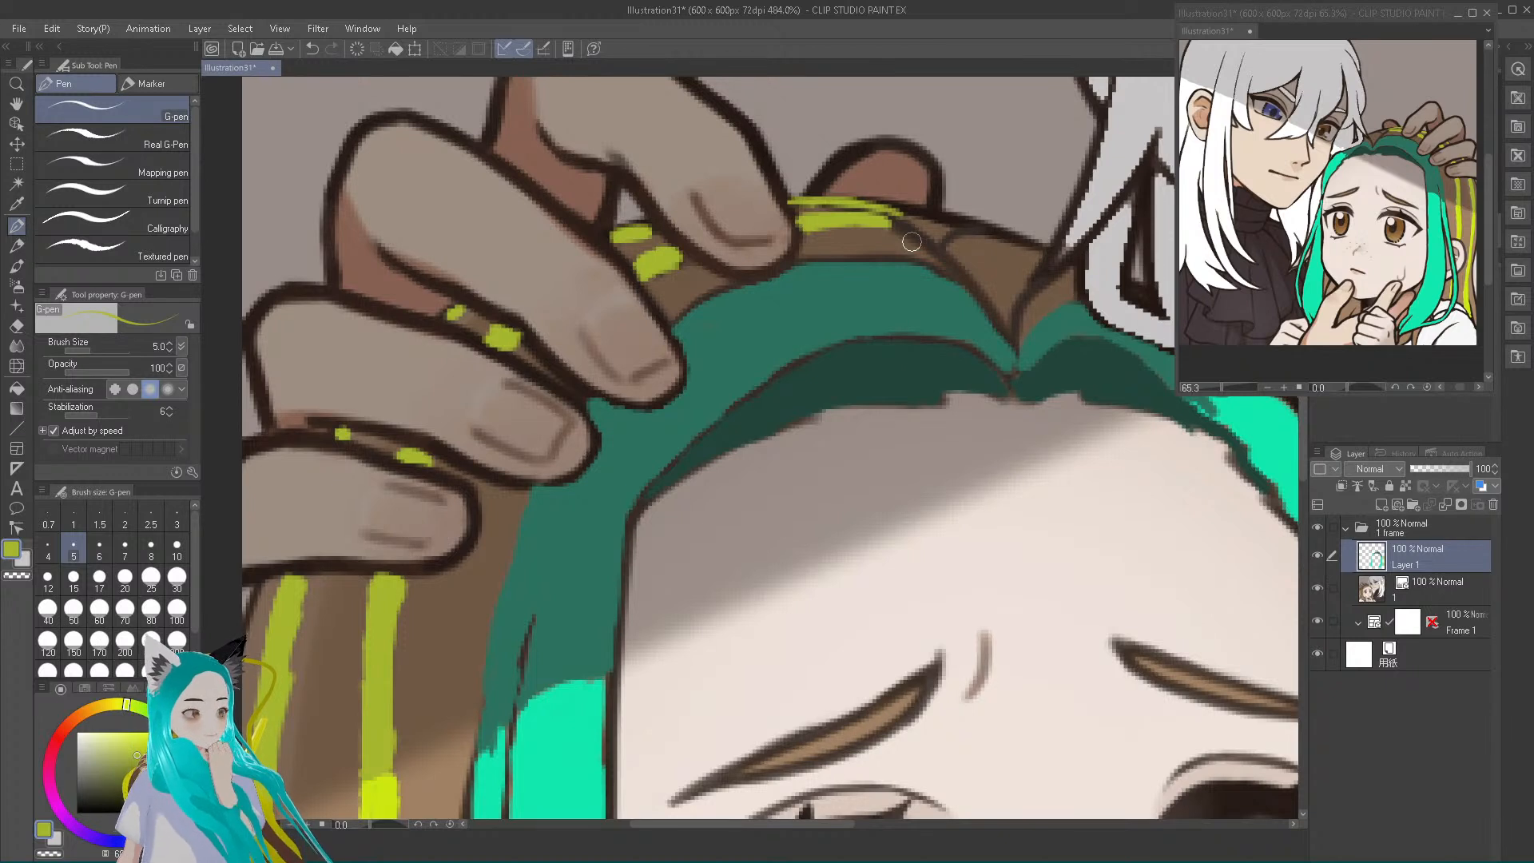
left_click(312, 50)
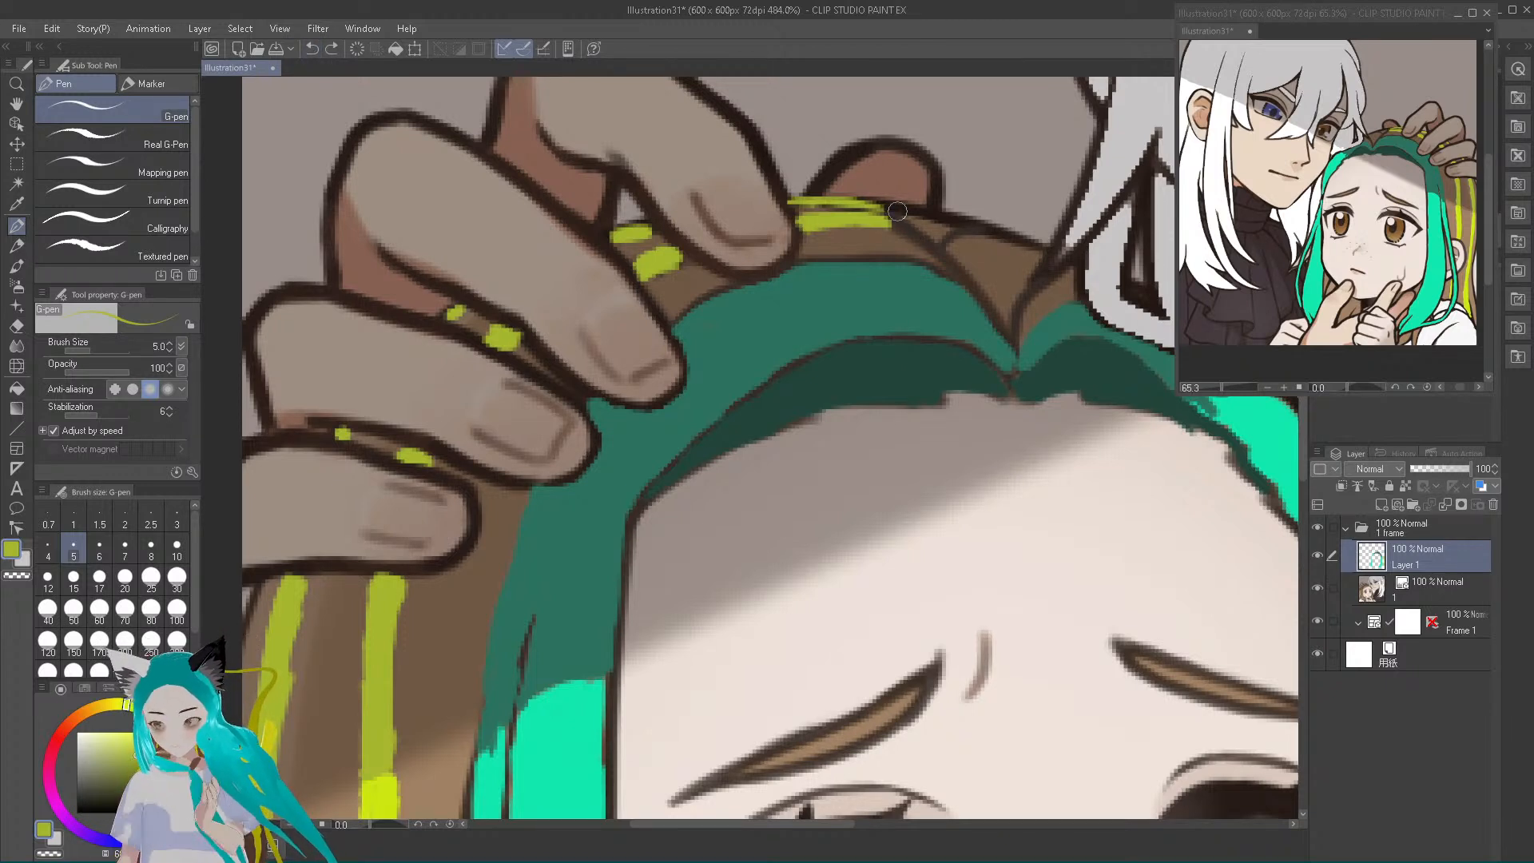
mouse_move(884, 204)
left_mouse_down()
mouse_move(938, 223)
mouse_move(902, 228)
mouse_move(1024, 249)
left_mouse_up()
left_click(992, 237)
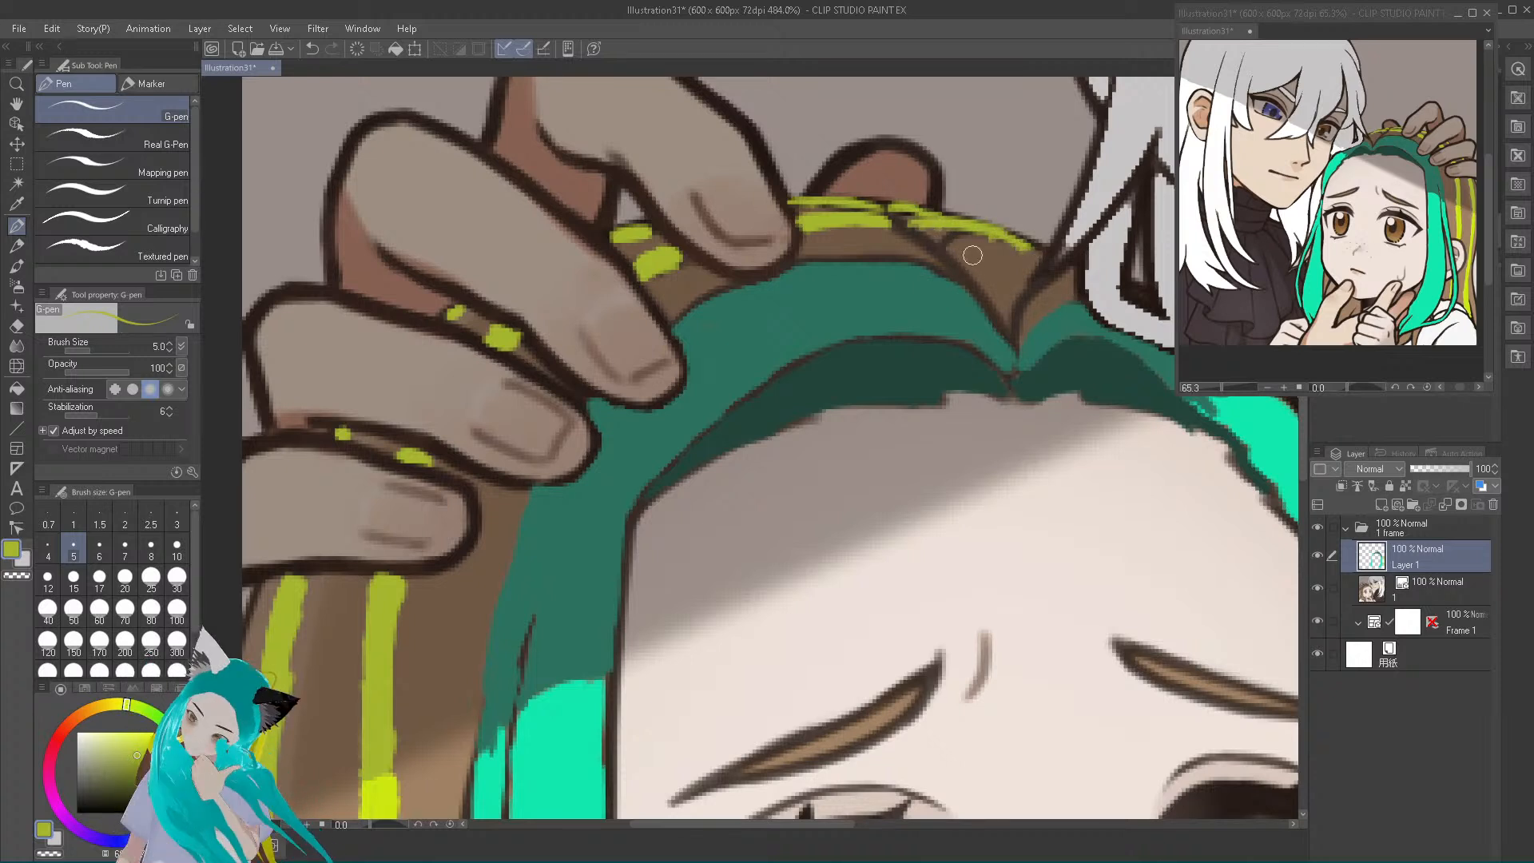
left_click_drag(966, 263, 1002, 252)
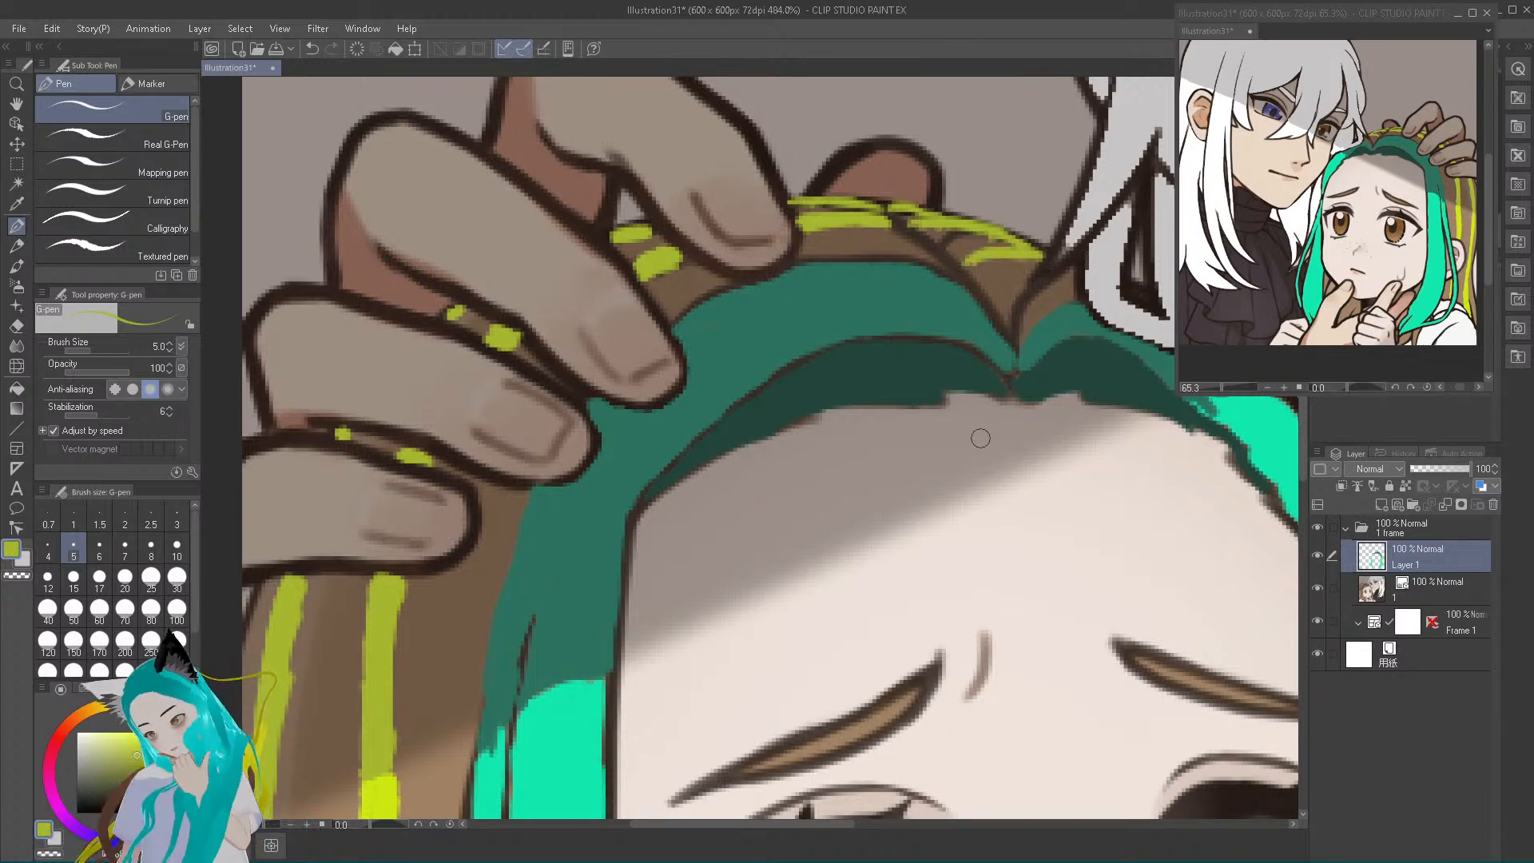
Sample the light grey of the white hair and retouch the lock overlapping the girl's crown
left_click(1083, 220, "alt")
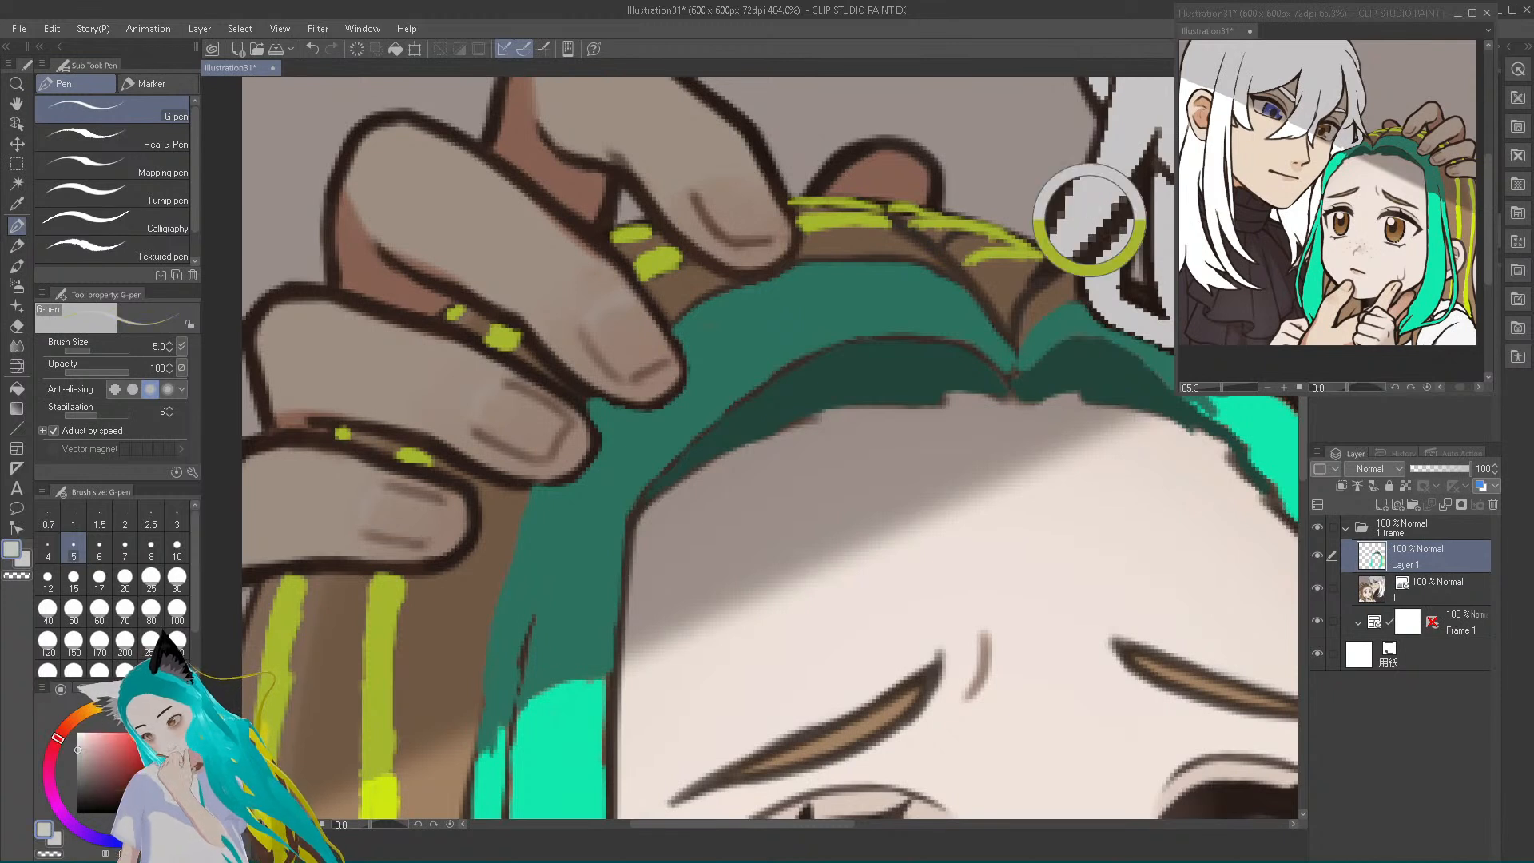
mouse_move(1066, 247)
left_mouse_down()
mouse_move(1041, 269)
mouse_move(1086, 211)
left_mouse_up()
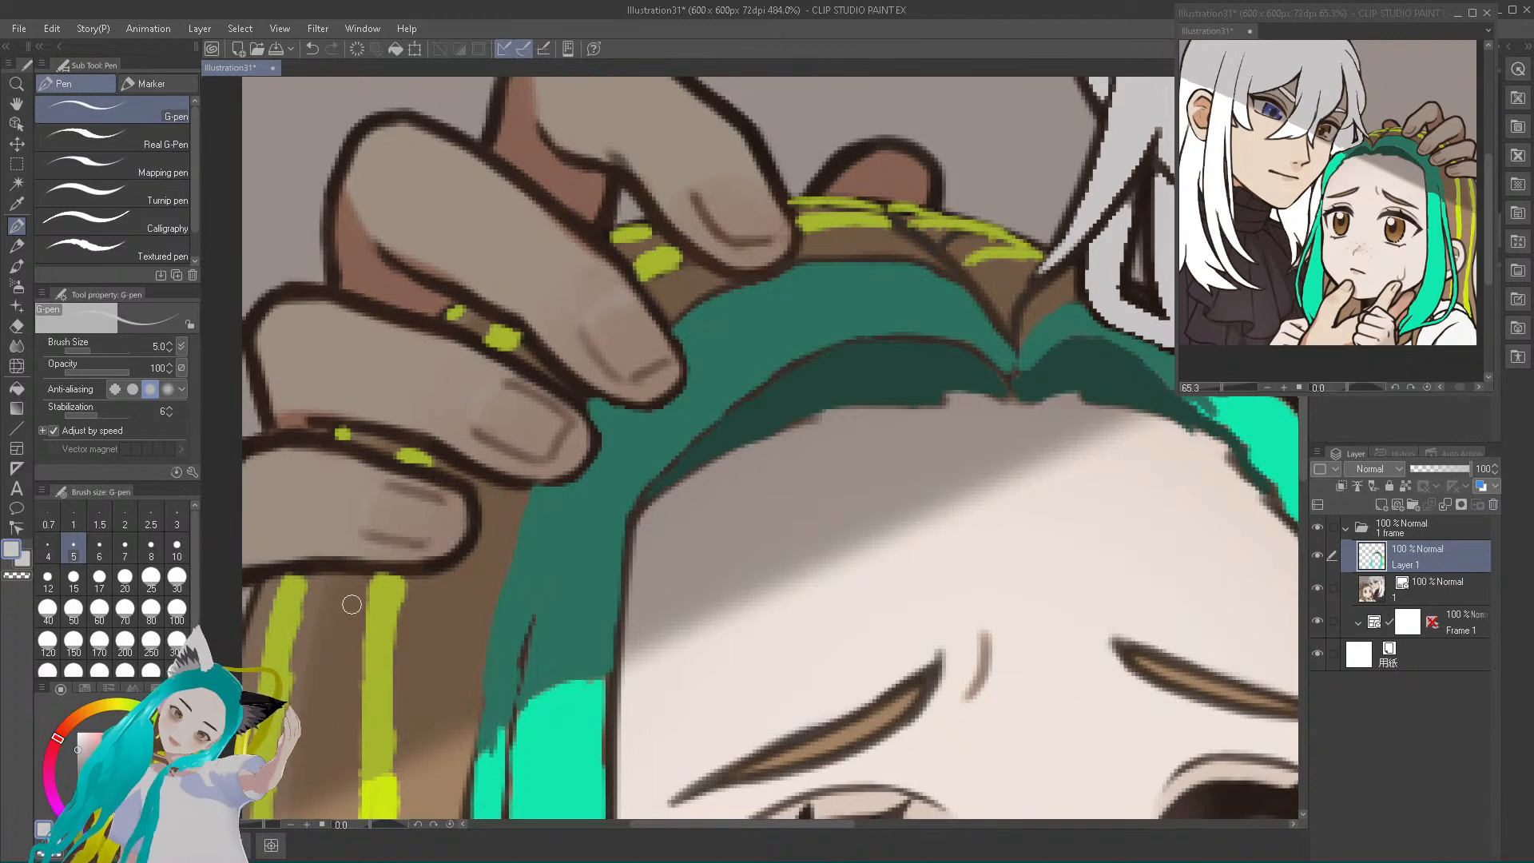
mouse_move(1135, 293)
left_mouse_down()
mouse_move(1134, 237)
mouse_move(1125, 296)
left_mouse_up()
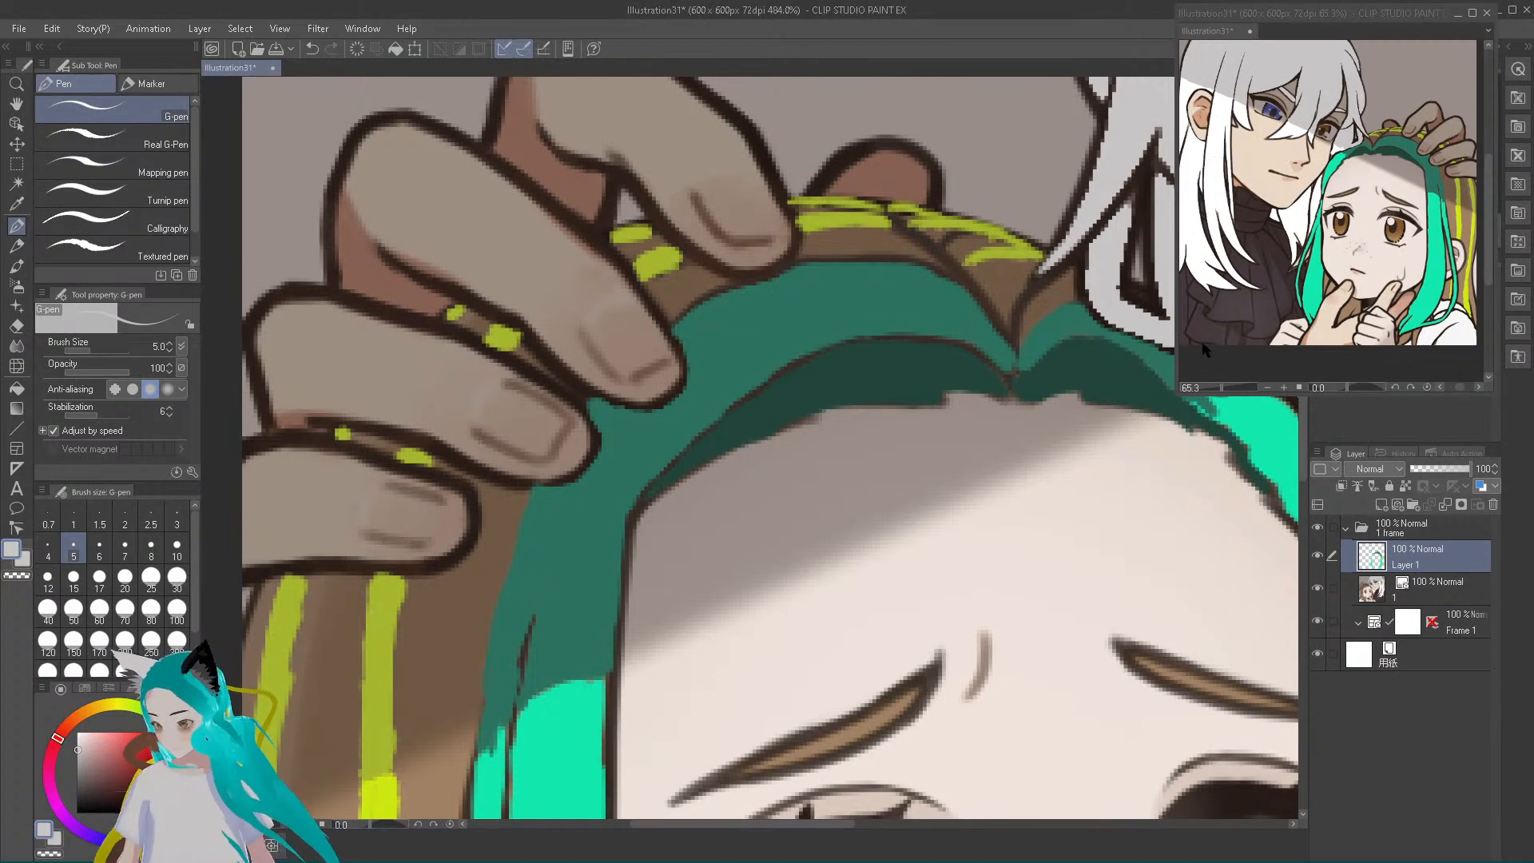
Extend the bright teal at the upper end of the far-side lock, and shade its forehead edge with a sampled darker teal
left_click_drag(772, 831, 889, 831)
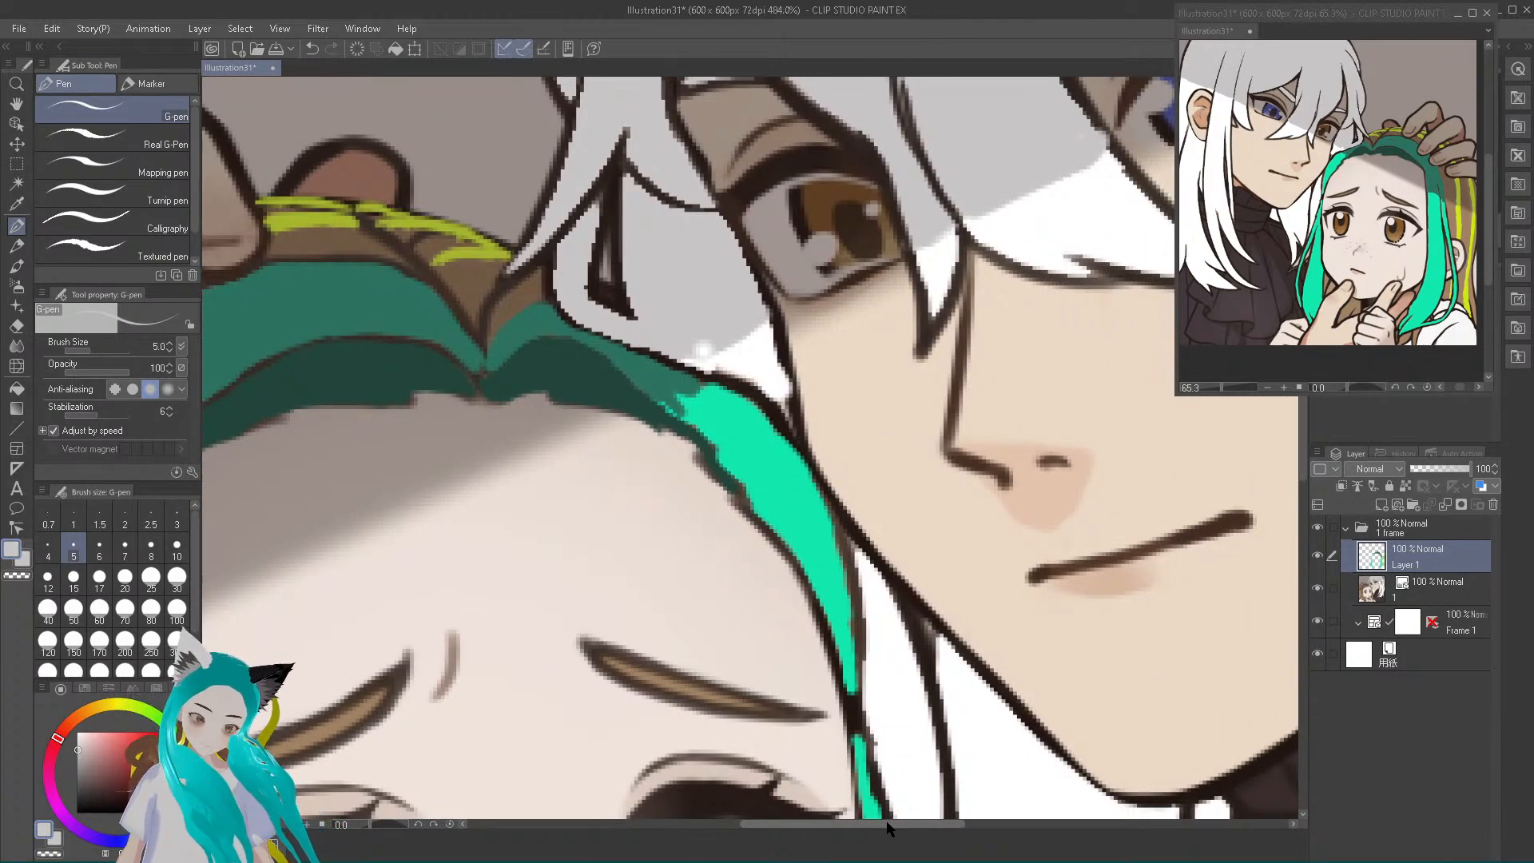
left_click(740, 434, "alt")
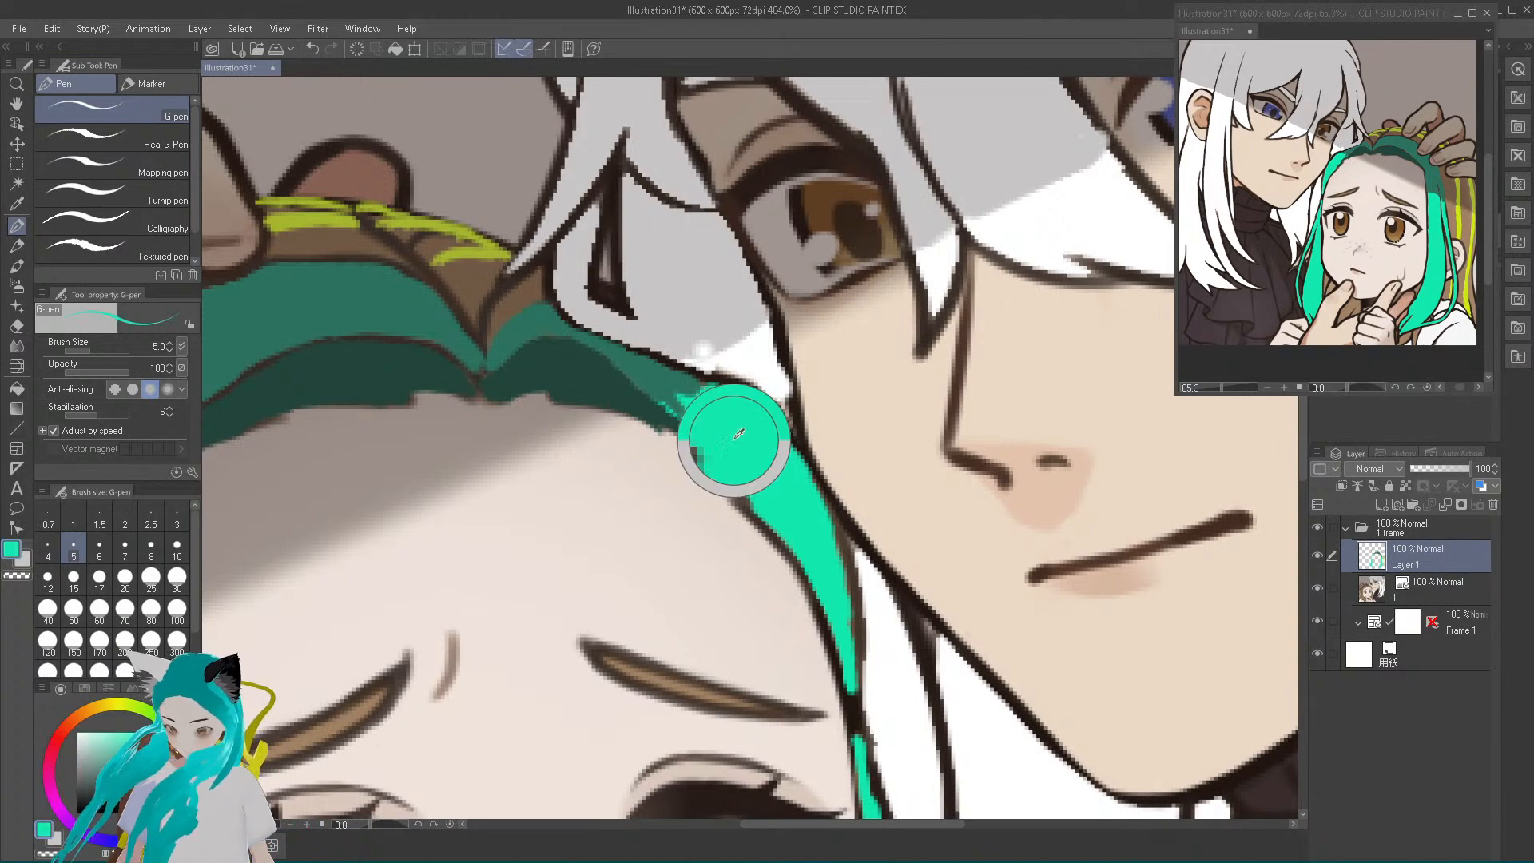
mouse_move(705, 434)
left_mouse_down()
mouse_move(672, 409)
mouse_move(709, 391)
mouse_move(659, 401)
mouse_move(677, 389)
mouse_move(661, 383)
mouse_move(749, 413)
mouse_move(728, 396)
mouse_move(780, 448)
mouse_move(729, 396)
left_mouse_up()
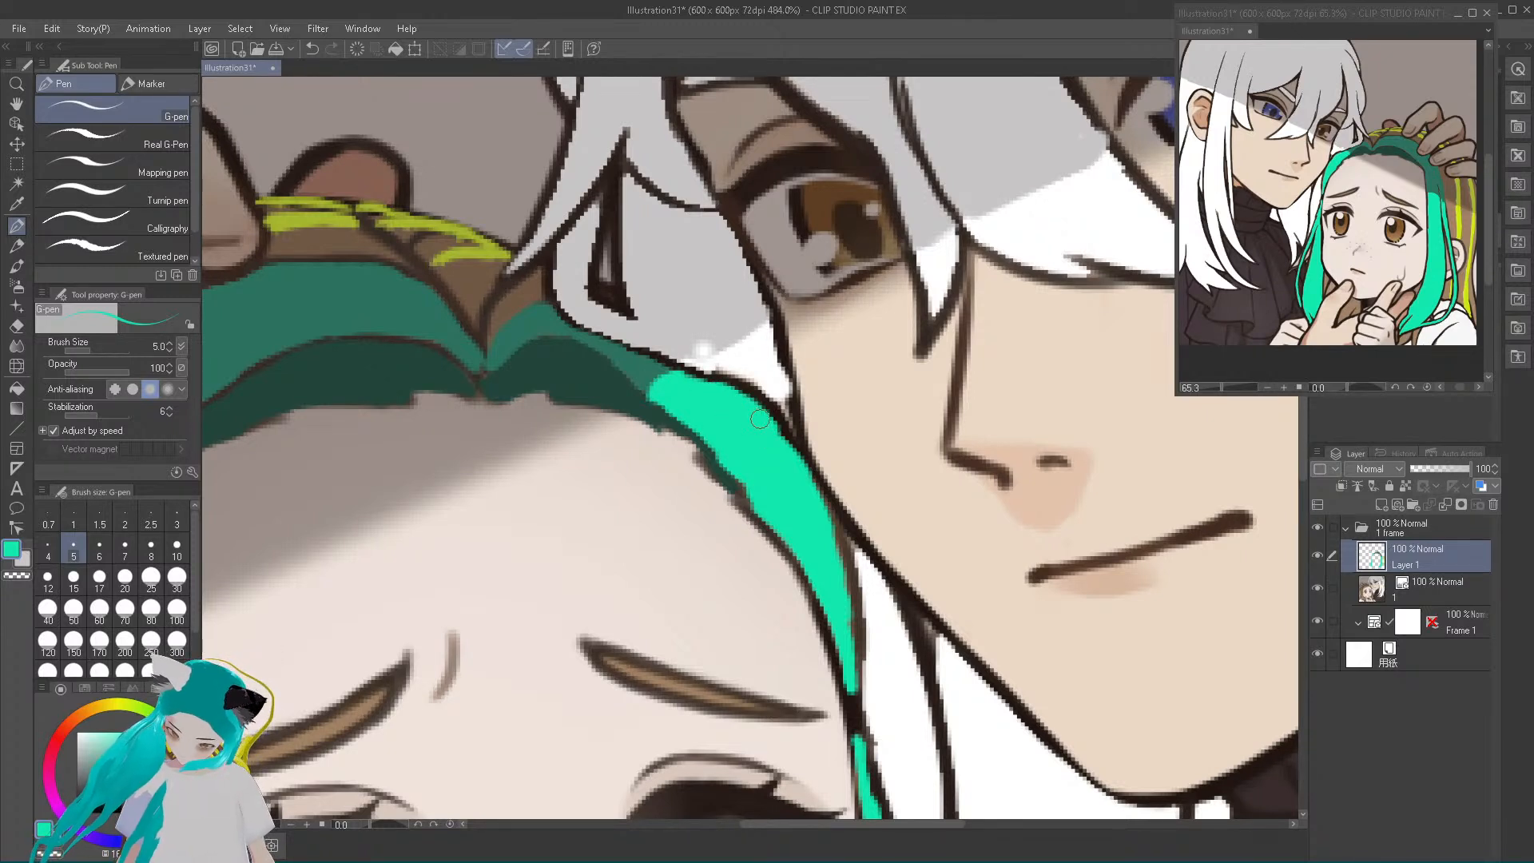
mouse_move(739, 469)
left_mouse_down()
mouse_move(766, 513)
mouse_move(741, 474)
left_mouse_up()
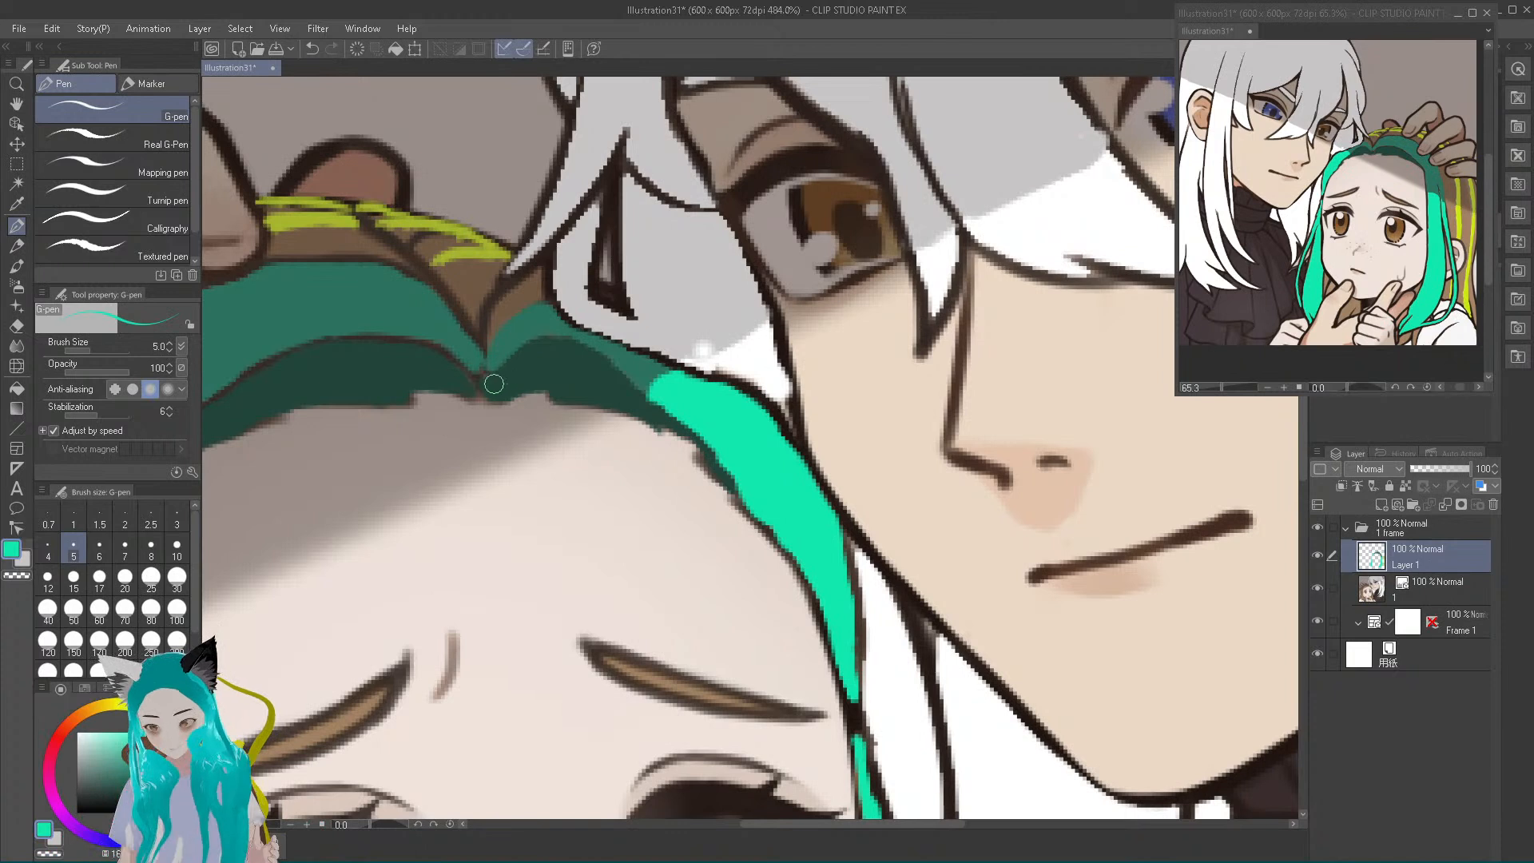
left_click(654, 417, "alt")
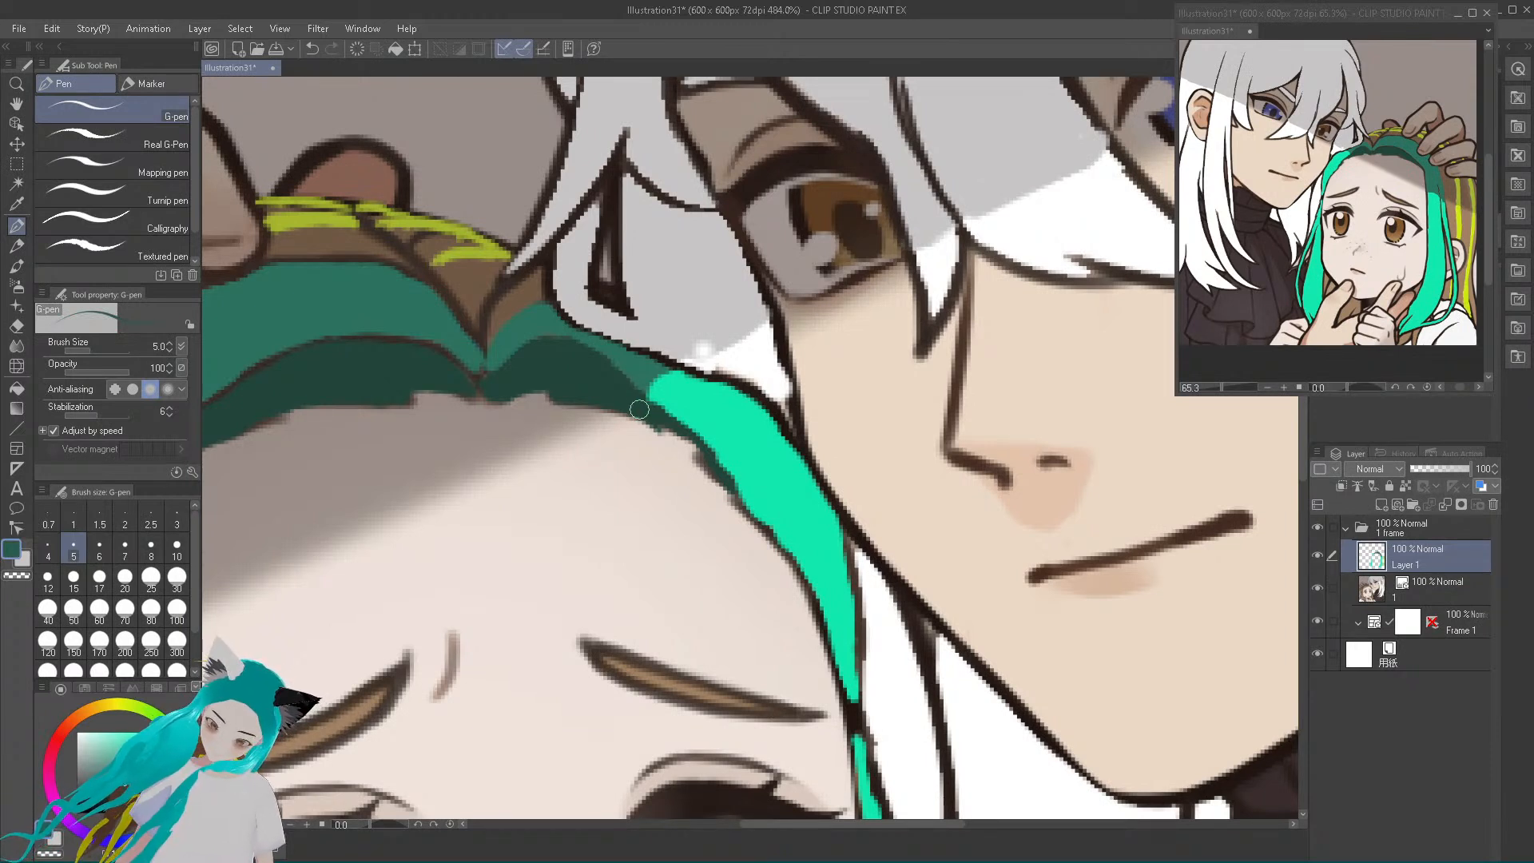
mouse_move(660, 422)
left_mouse_down()
mouse_move(730, 490)
mouse_move(661, 418)
left_mouse_up()
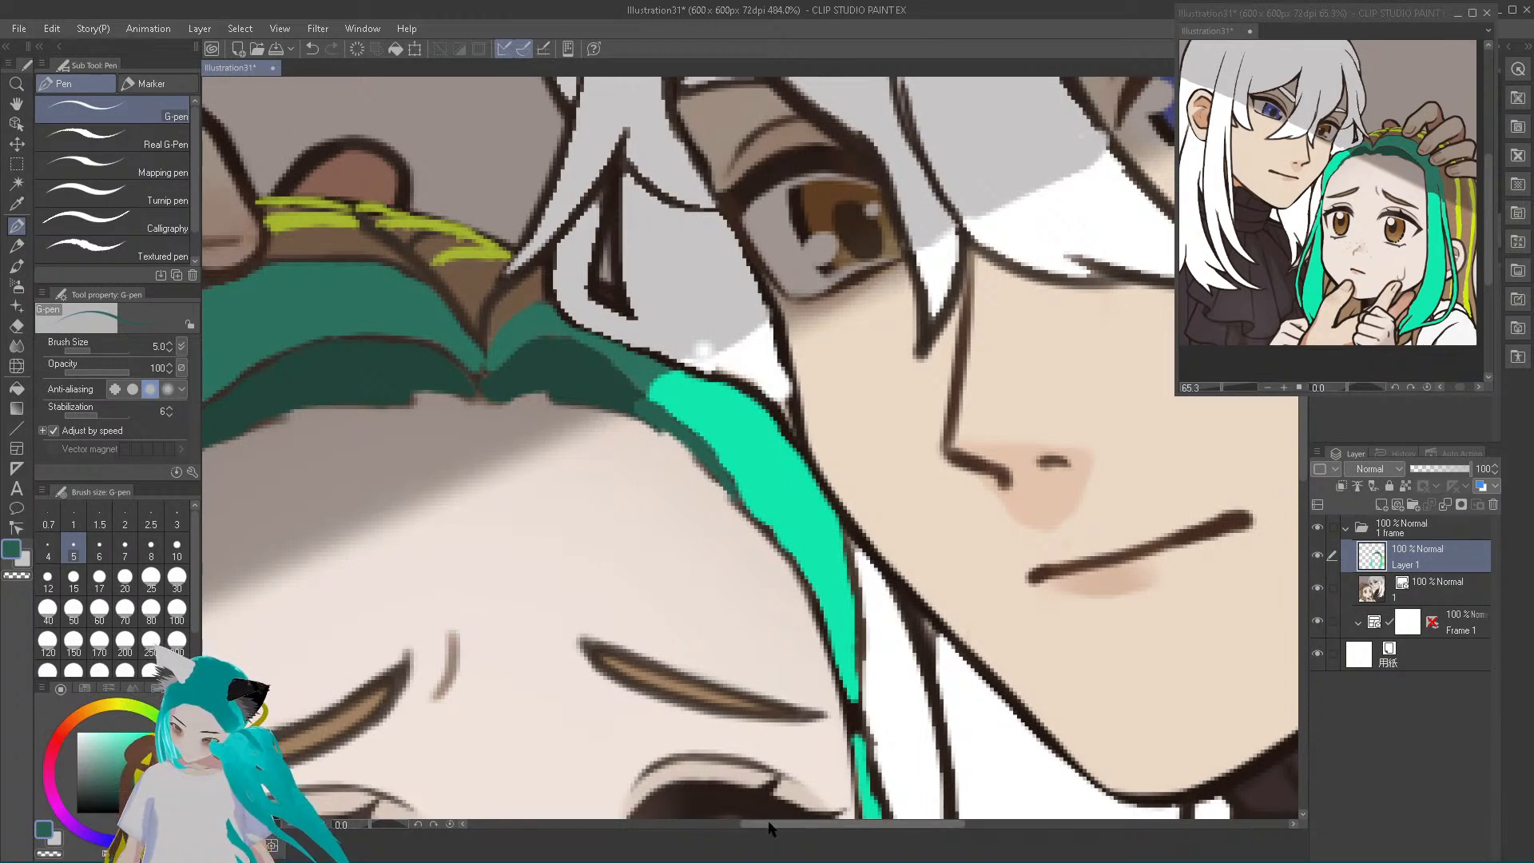
Sample the bright teal and repaint the shadow boundary on the near-side lock so it lines up with the forehead shadow
left_click_drag(769, 827, 704, 833)
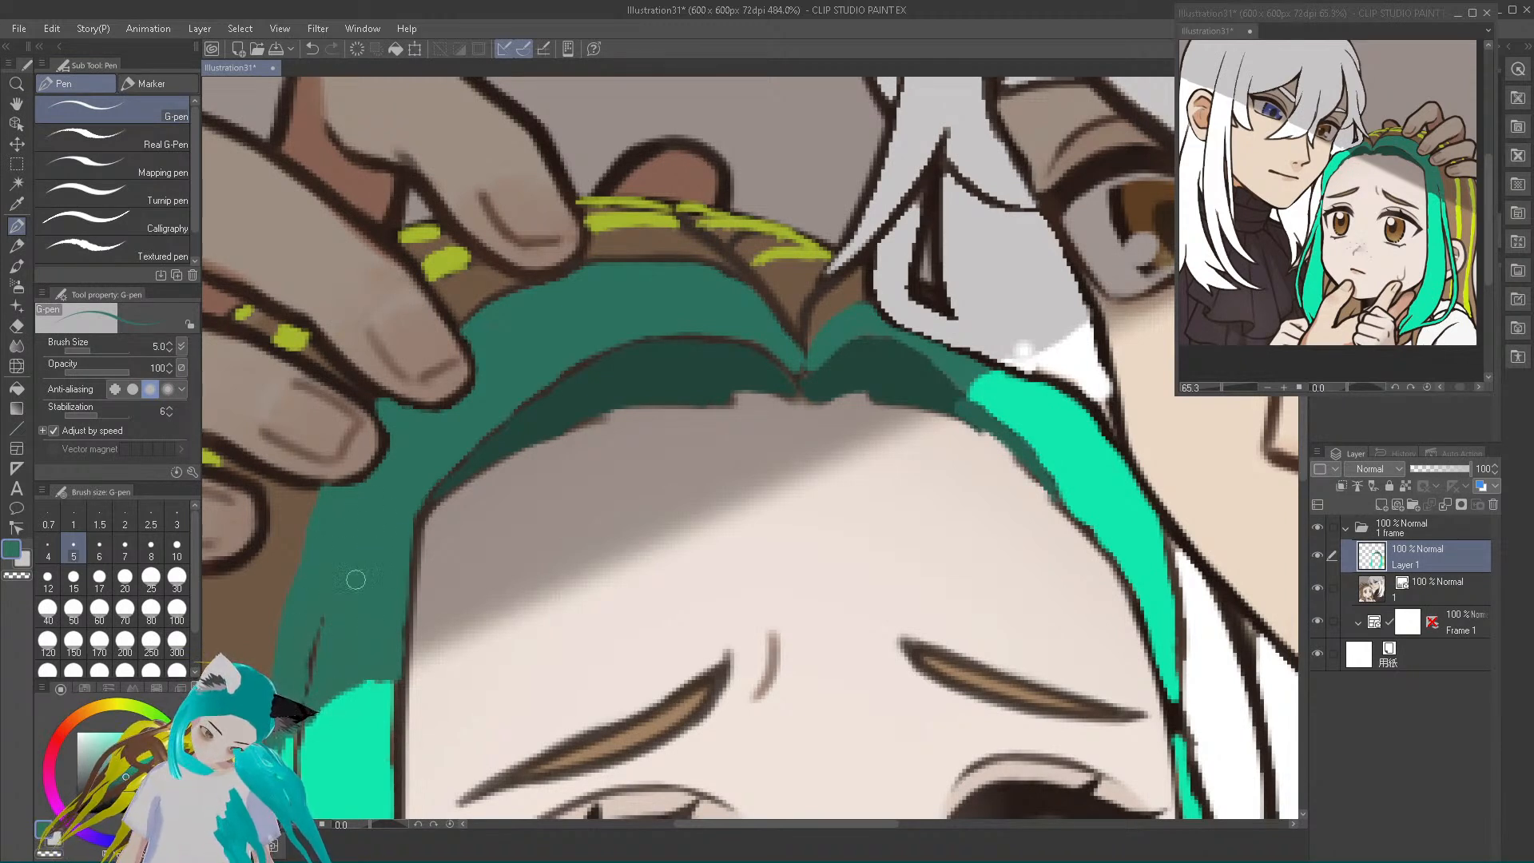
left_click(340, 743, "alt")
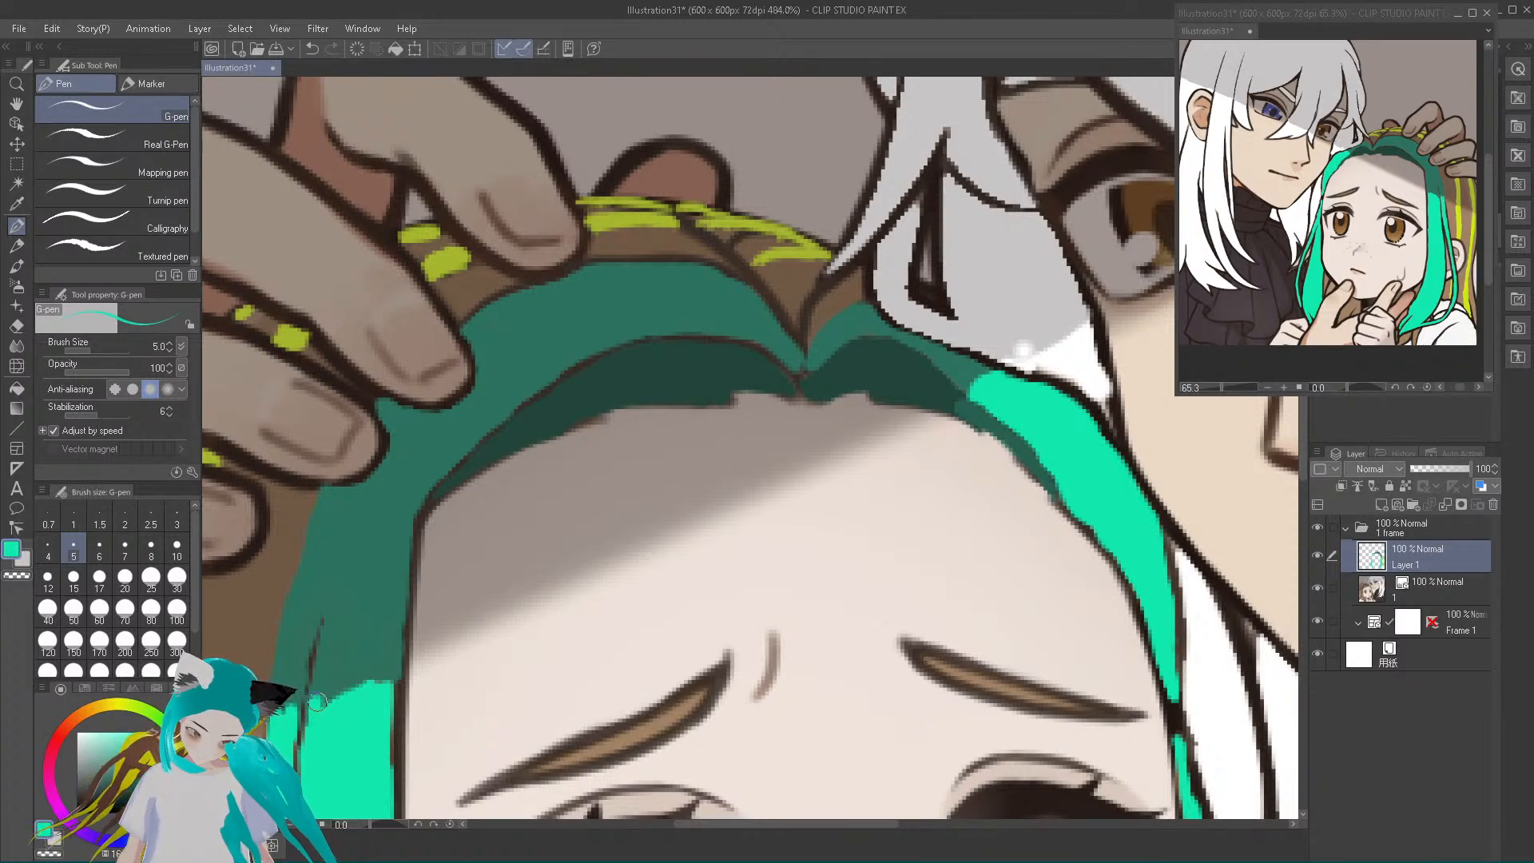
mouse_move(327, 703)
left_mouse_down()
mouse_move(397, 670)
mouse_move(346, 696)
left_mouse_up()
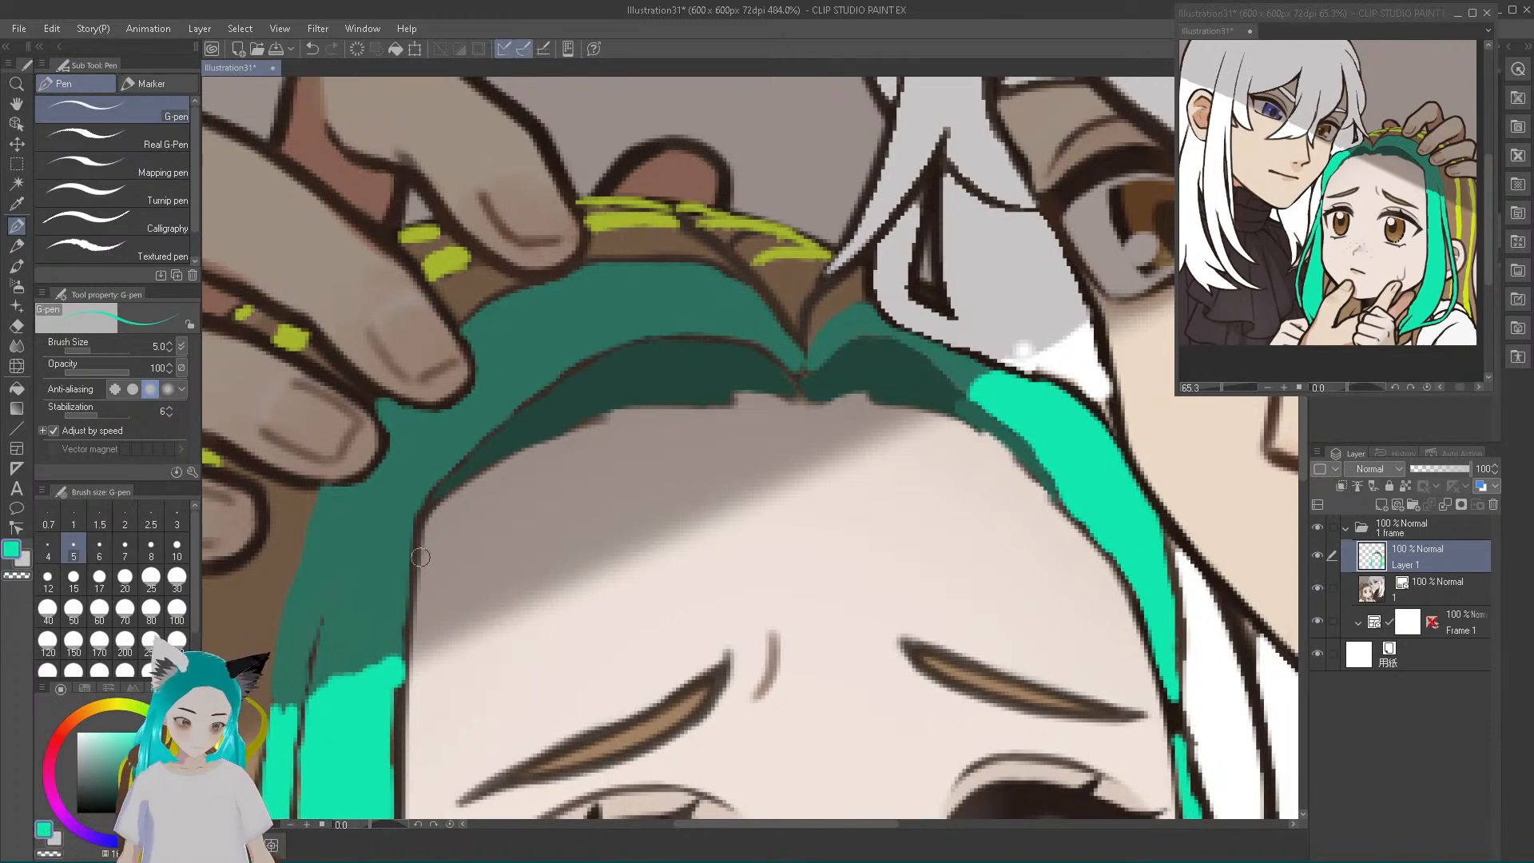
Retouch the inner edge of the near-side lock beside the eye with bright teal
scroll(387, 555, "down", 2)
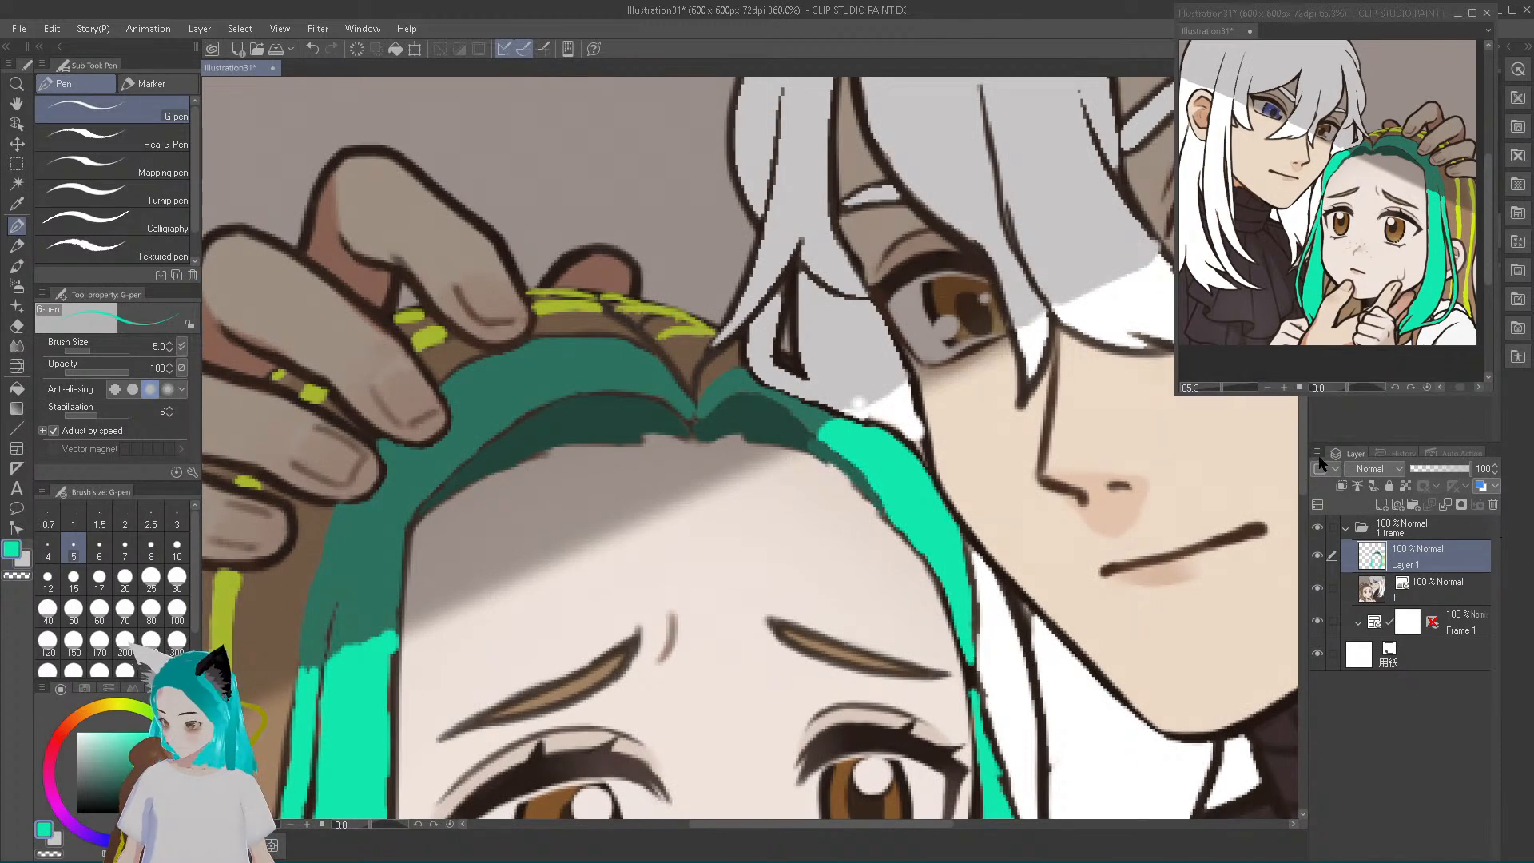
left_click_drag(1302, 475, 1290, 611)
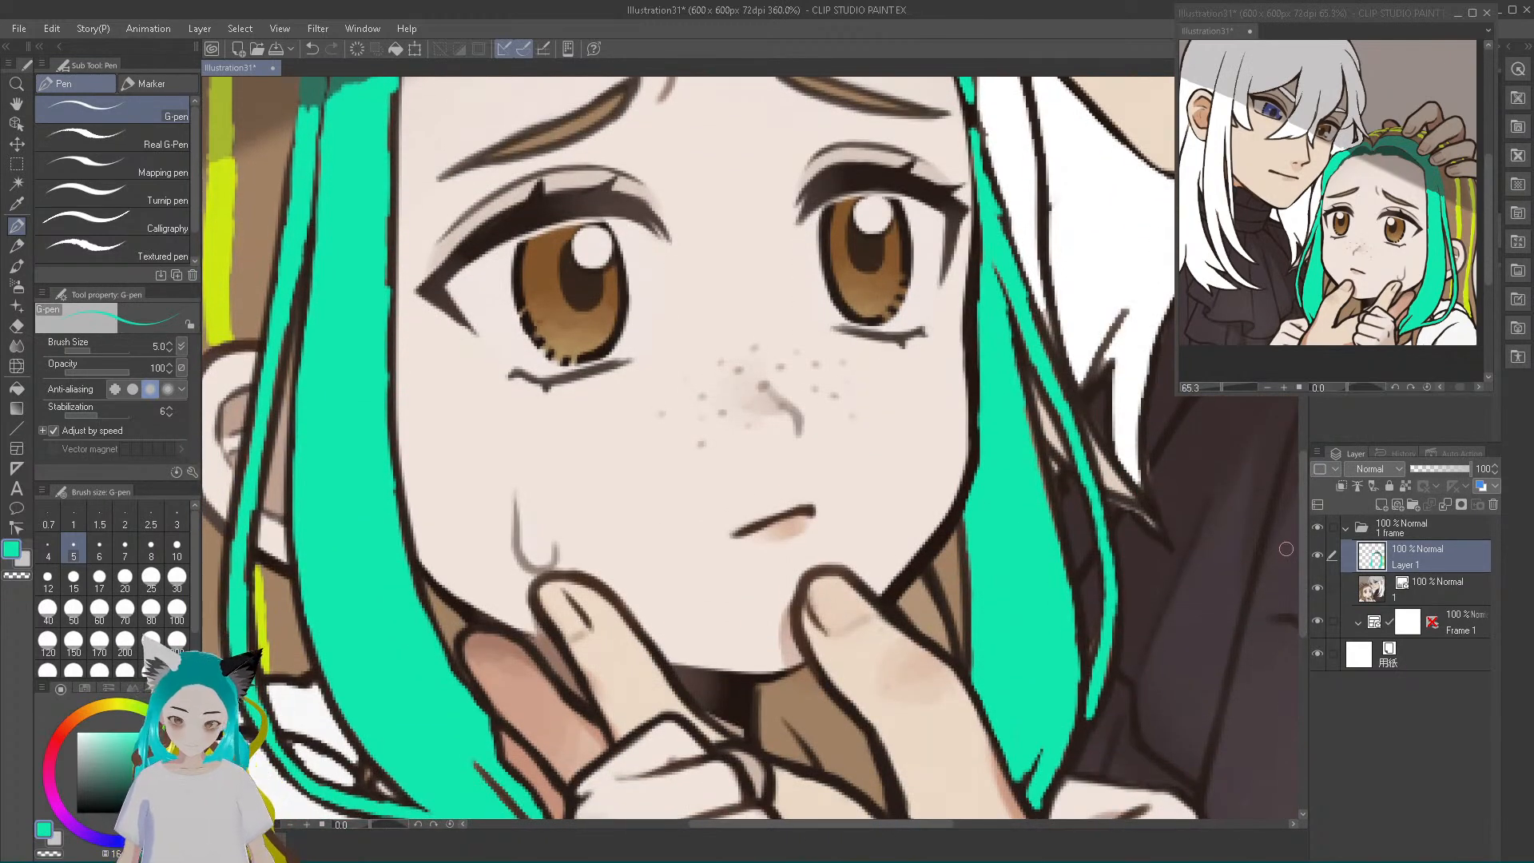
left_click_drag(1302, 559, 1300, 515)
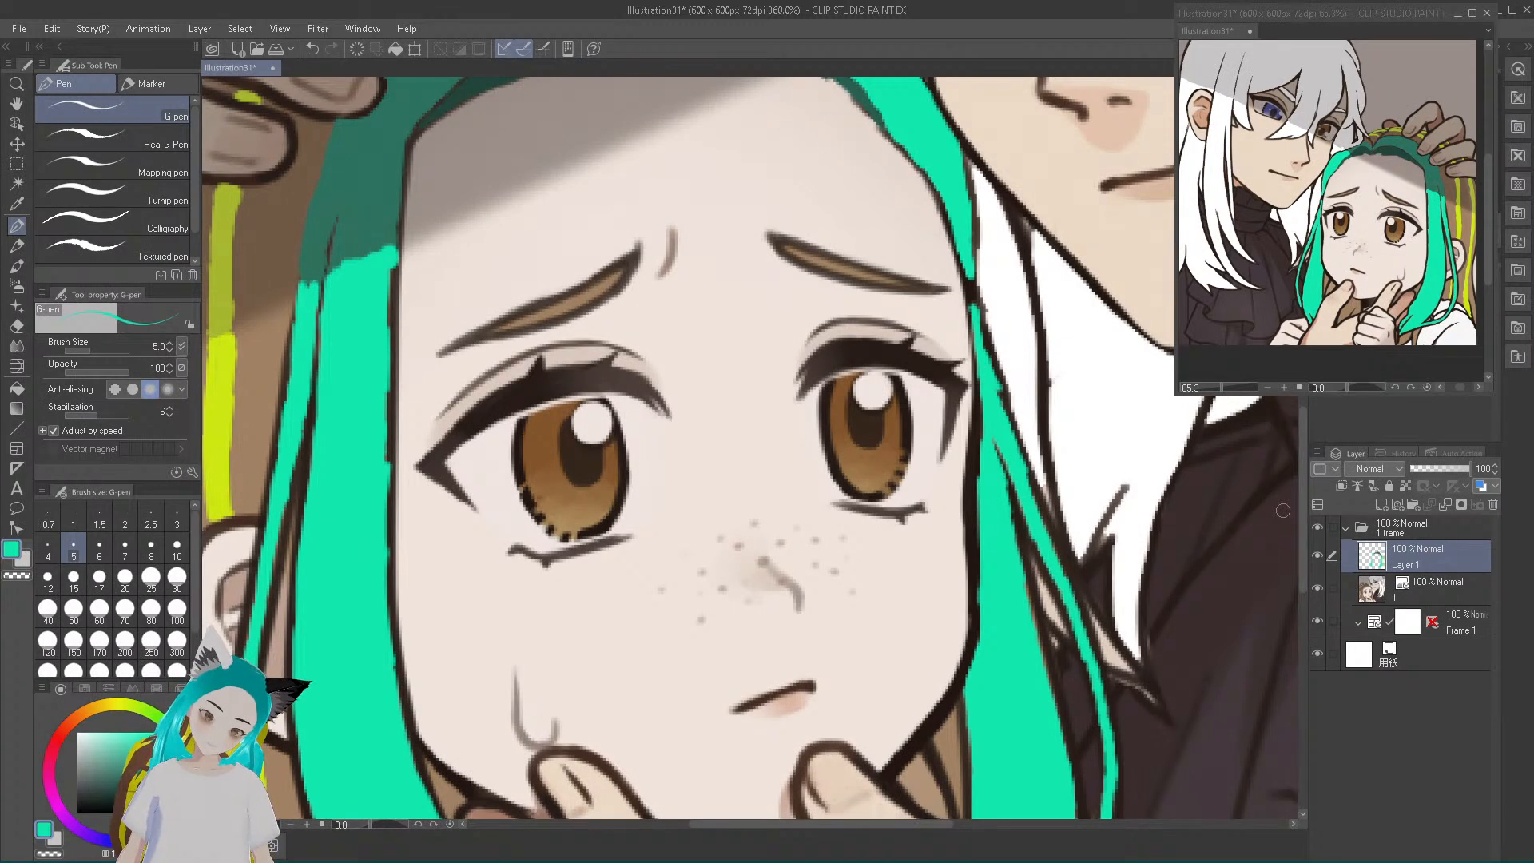
mouse_move(388, 270)
left_mouse_down()
mouse_move(379, 513)
mouse_move(386, 423)
left_mouse_up()
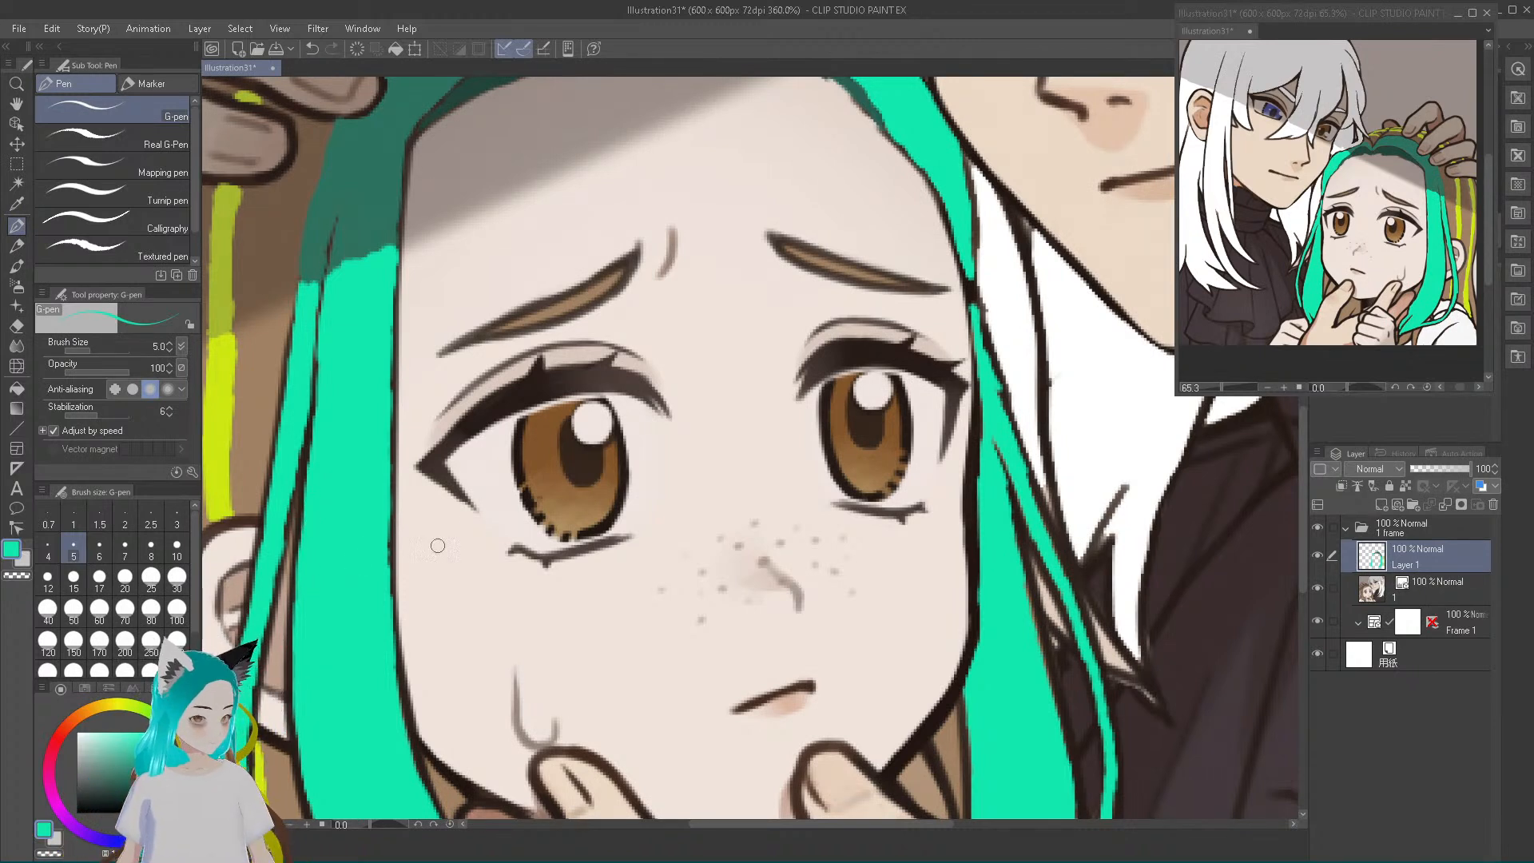
Touch up the thin bright teal strand that curves from below the ear over the shoulder
scroll(721, 579, "down", 1)
scroll(721, 577, "down", 1)
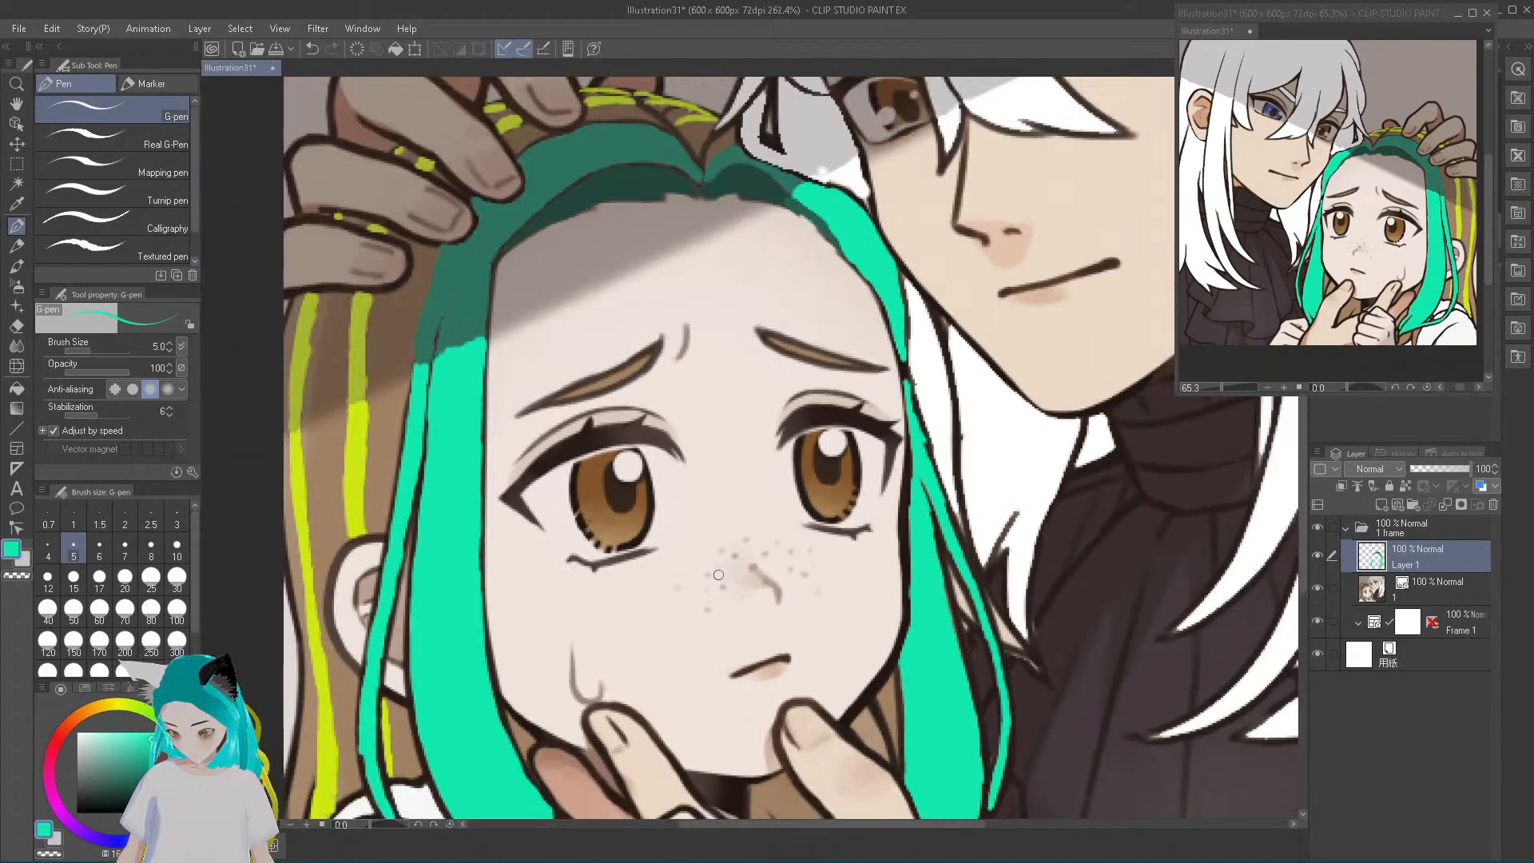
left_click_drag(1305, 455, 1281, 550)
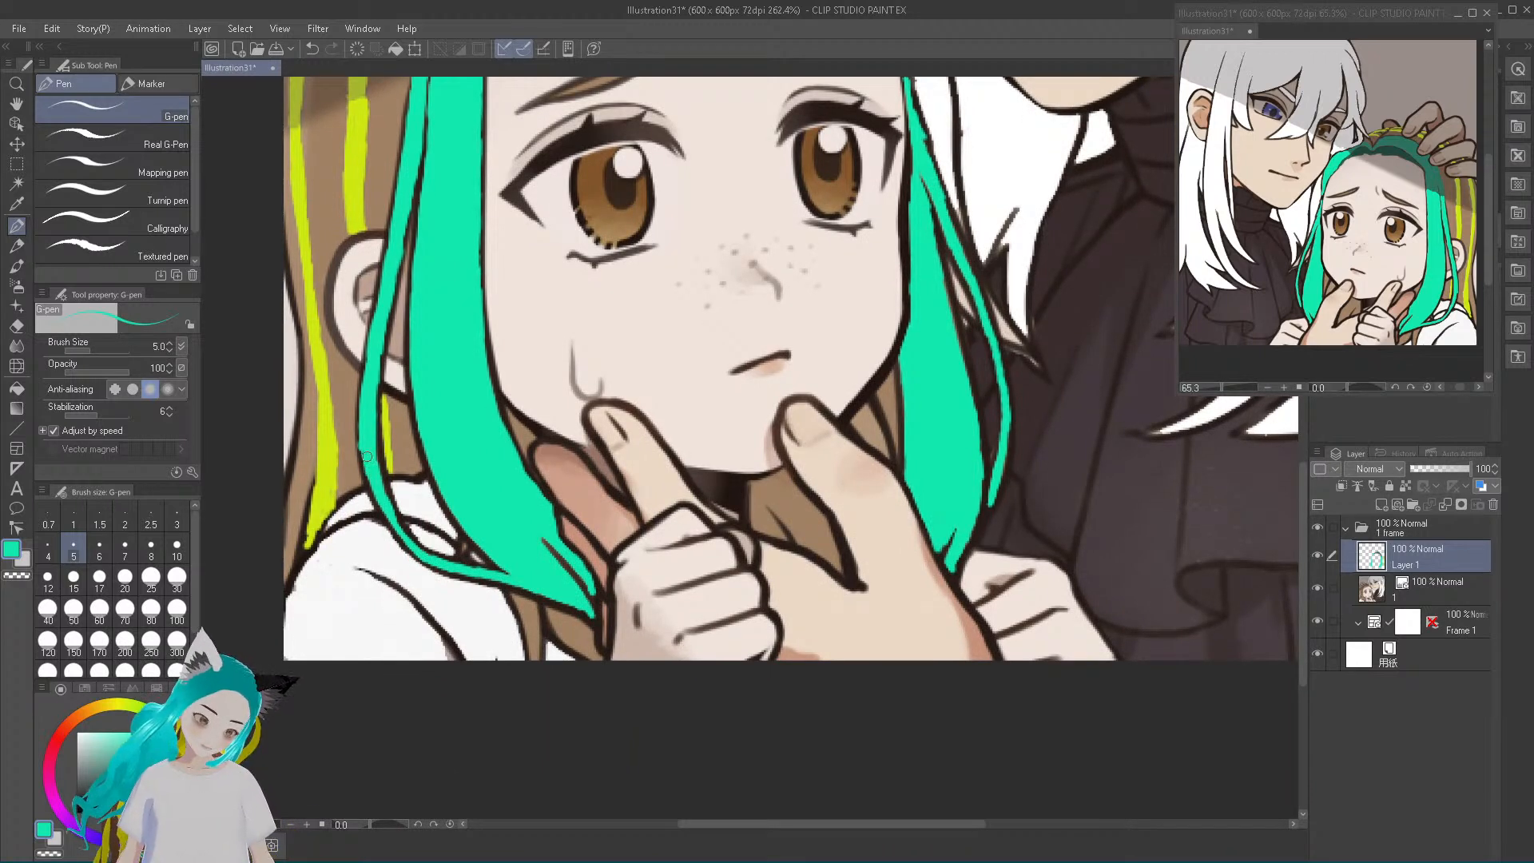
left_click_drag(363, 446, 370, 471)
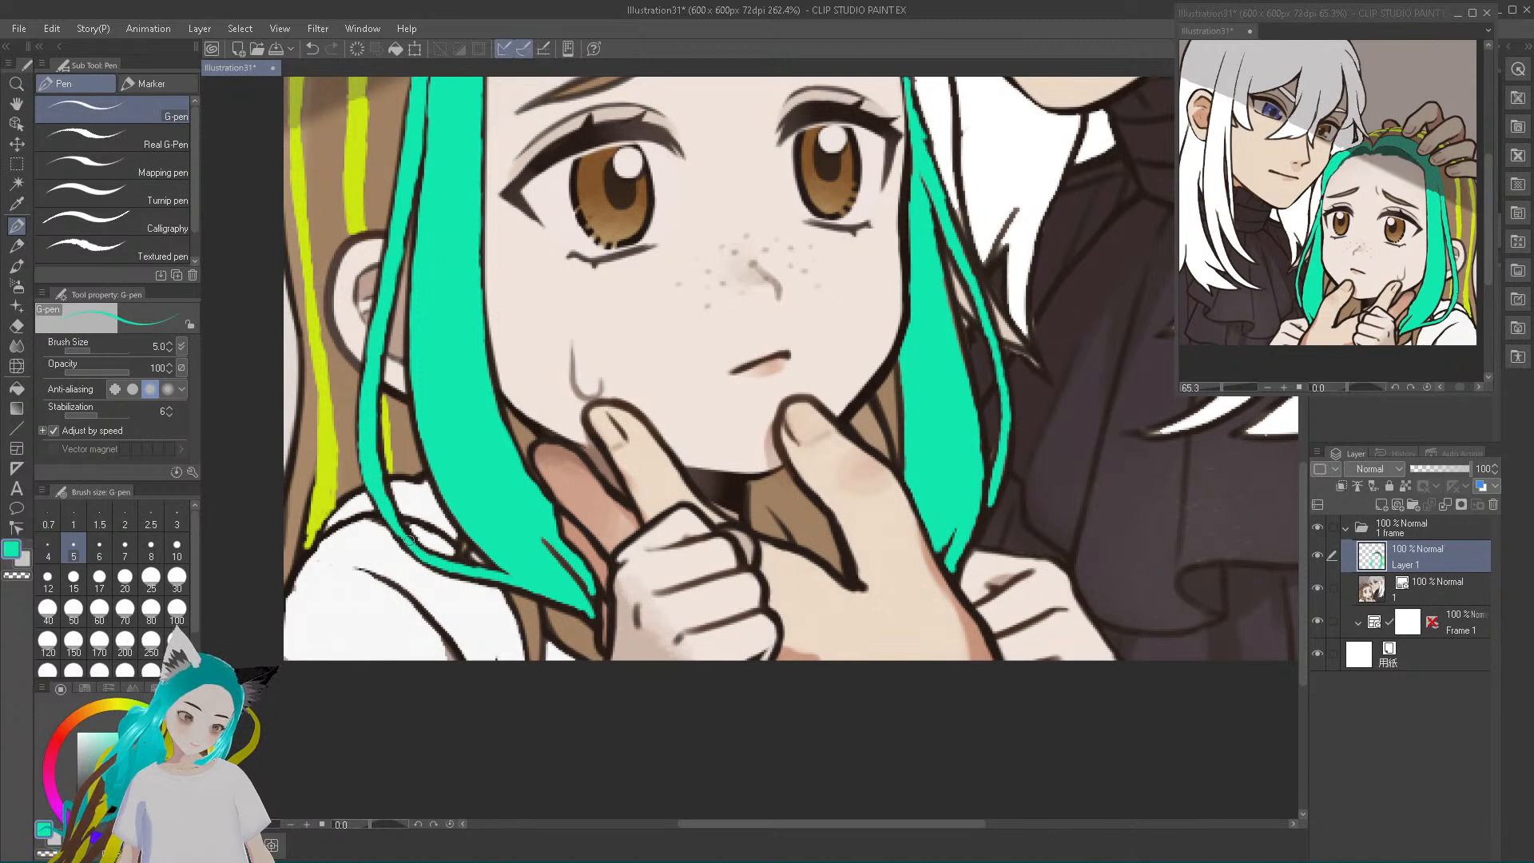
left_click_drag(395, 526, 420, 558)
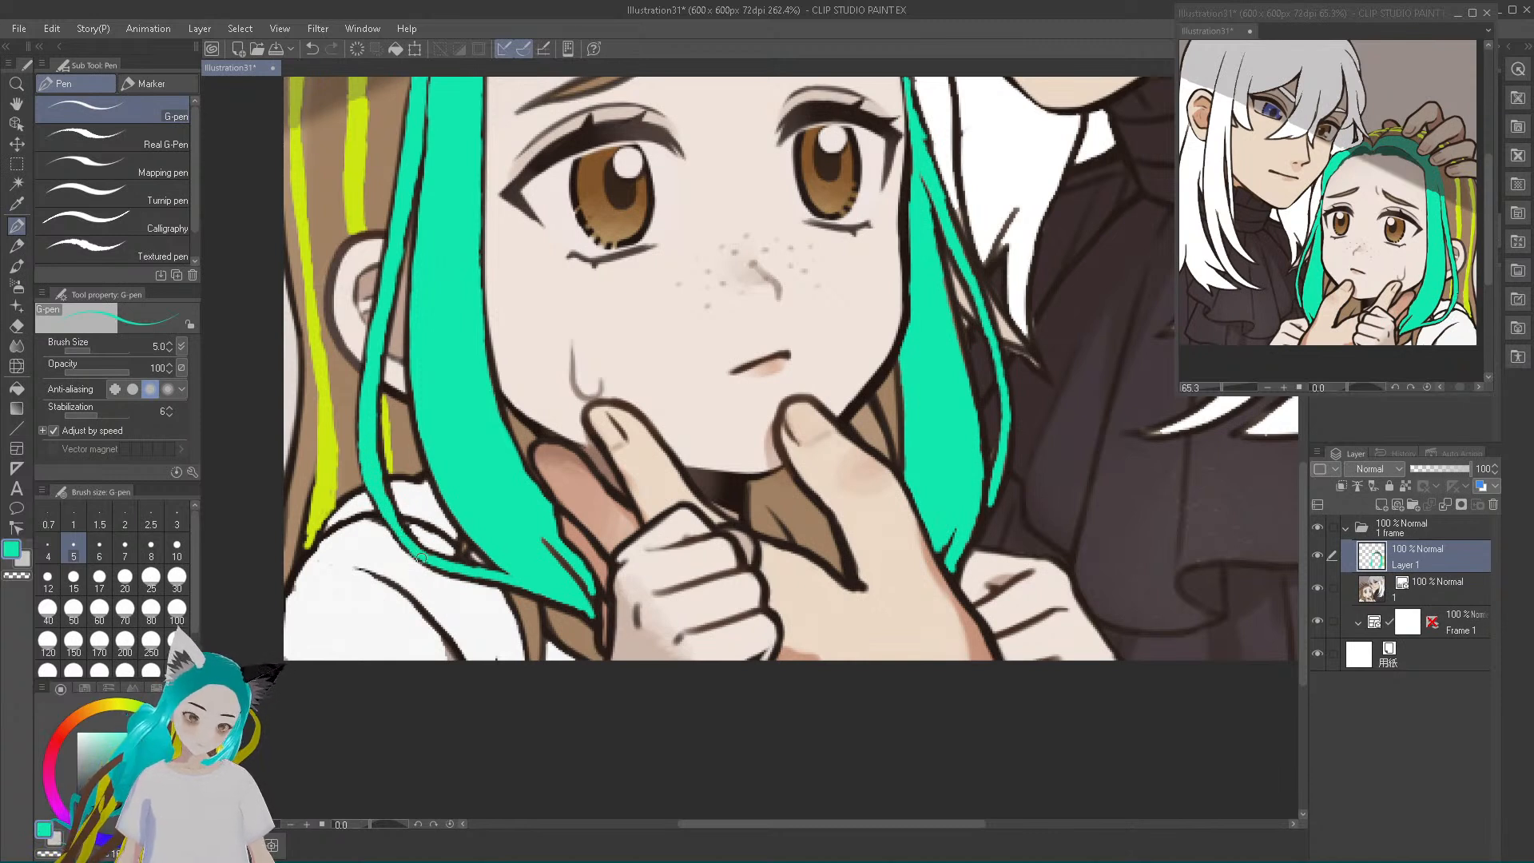
Fill in the near-side teal lock's thin strand and pointed tip, and clean up the adjacent shirt and collar with sampled white
left_click_drag(386, 497, 374, 456)
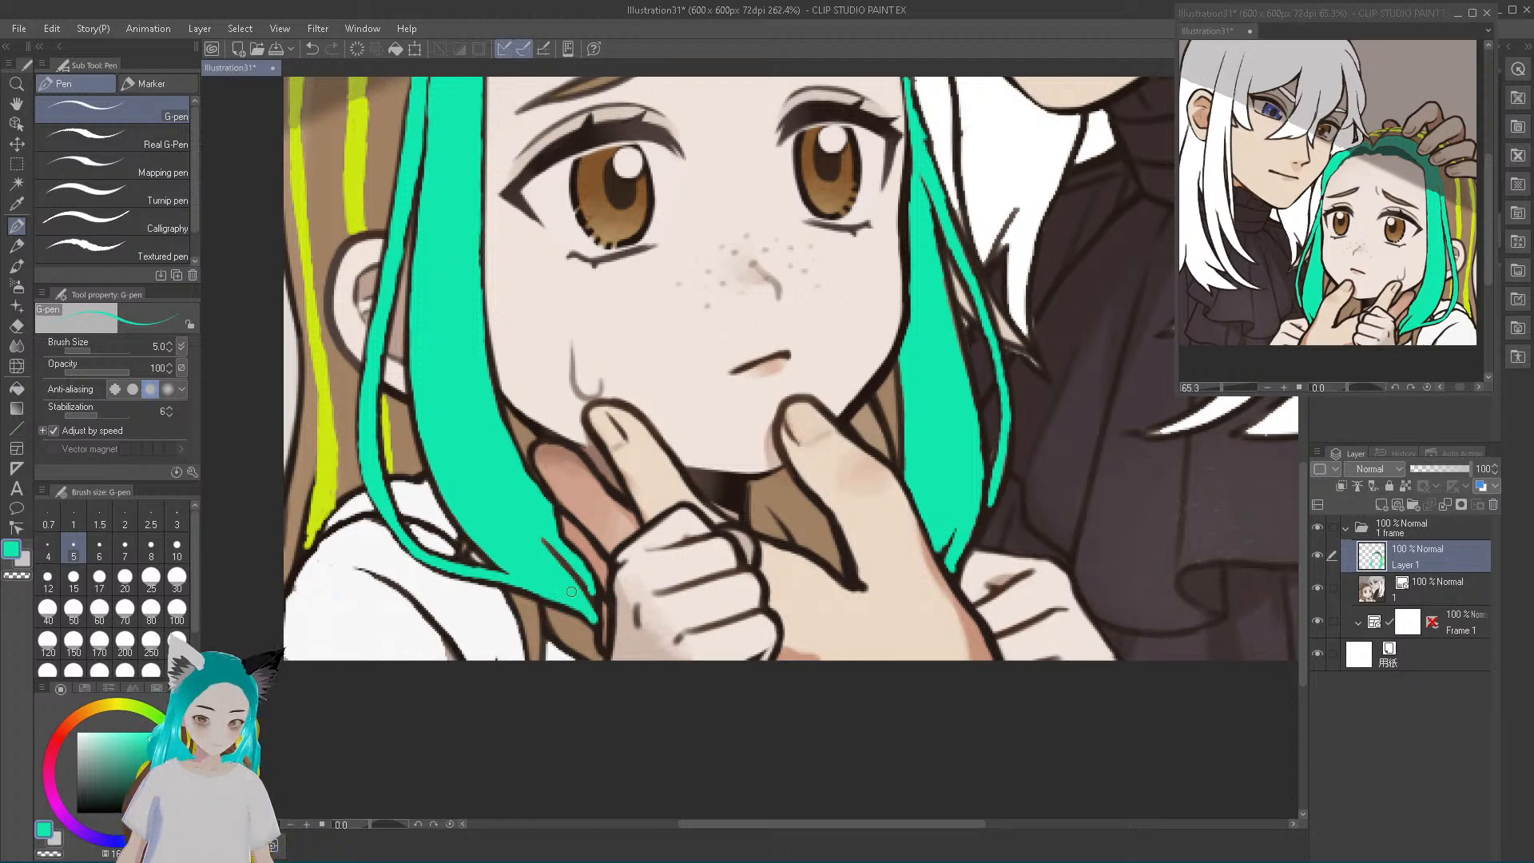
left_click_drag(556, 561, 581, 594)
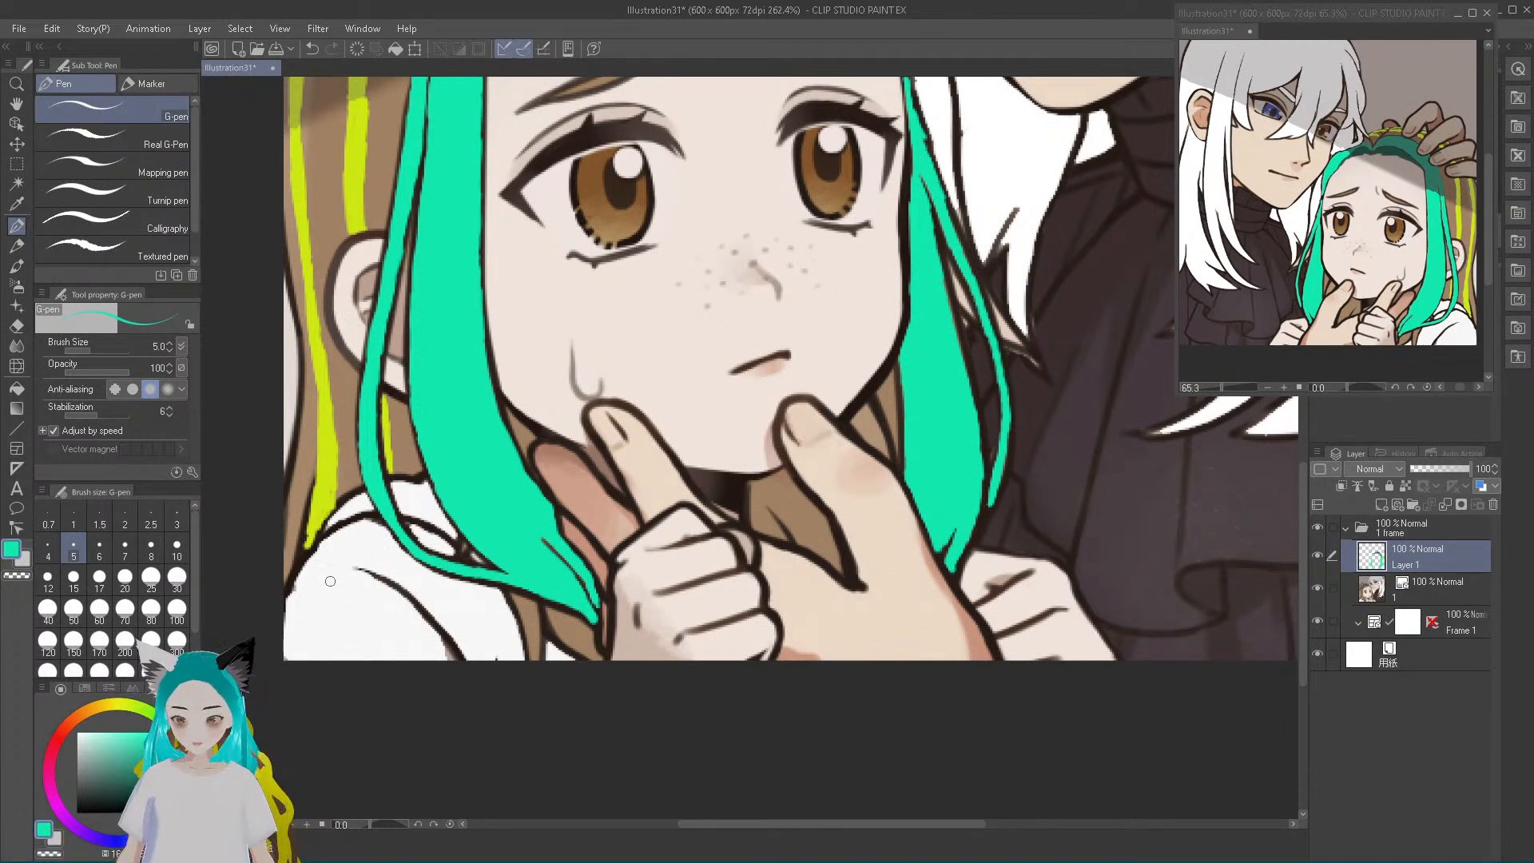
left_click(348, 613, "alt")
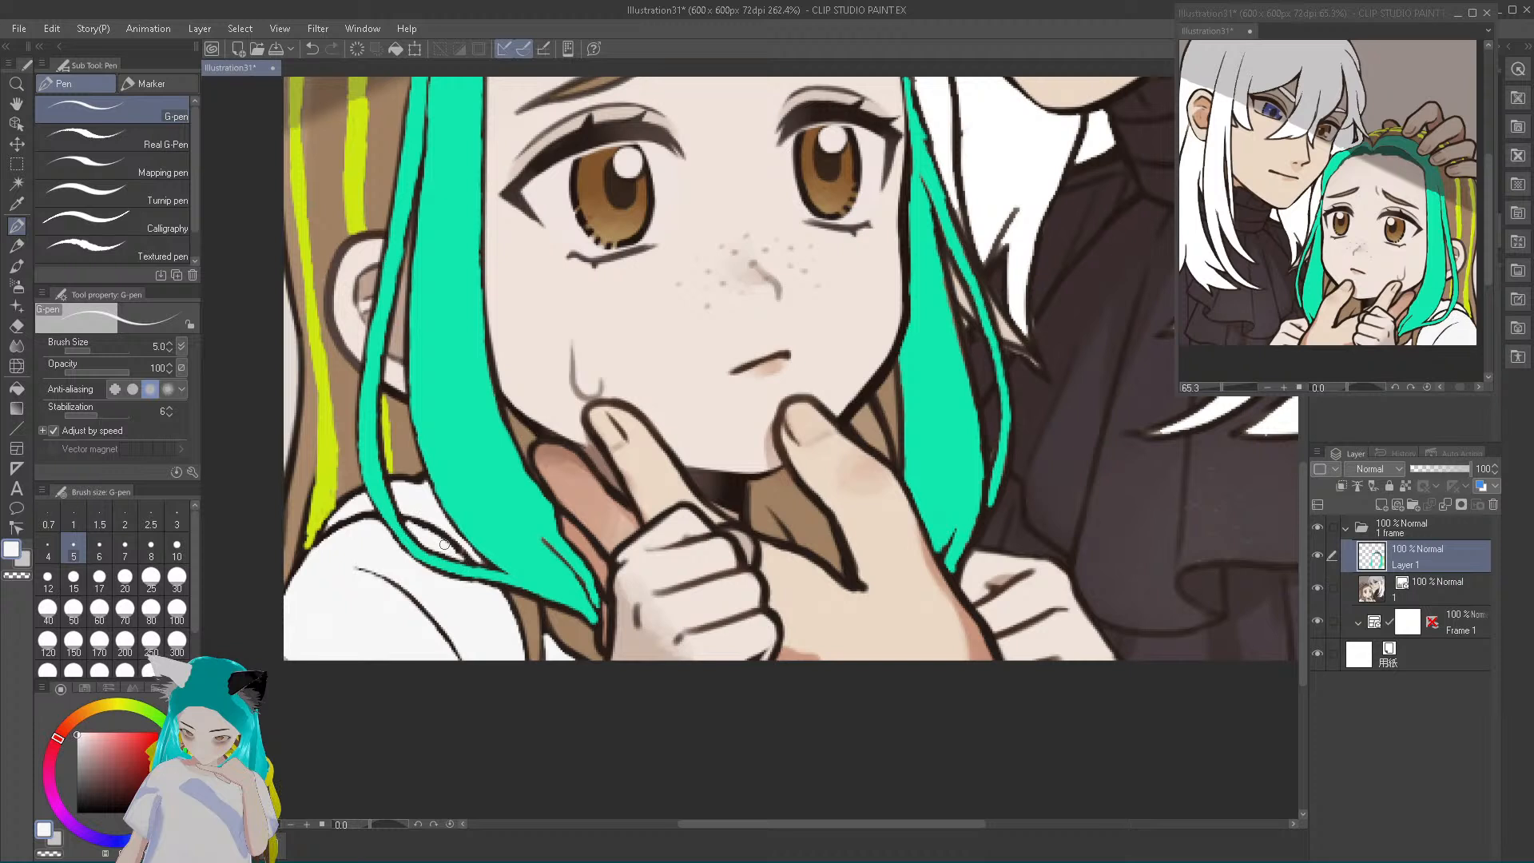
mouse_move(407, 523)
left_mouse_down()
mouse_move(468, 560)
mouse_move(454, 548)
left_mouse_up()
left_click_drag(314, 551, 373, 522)
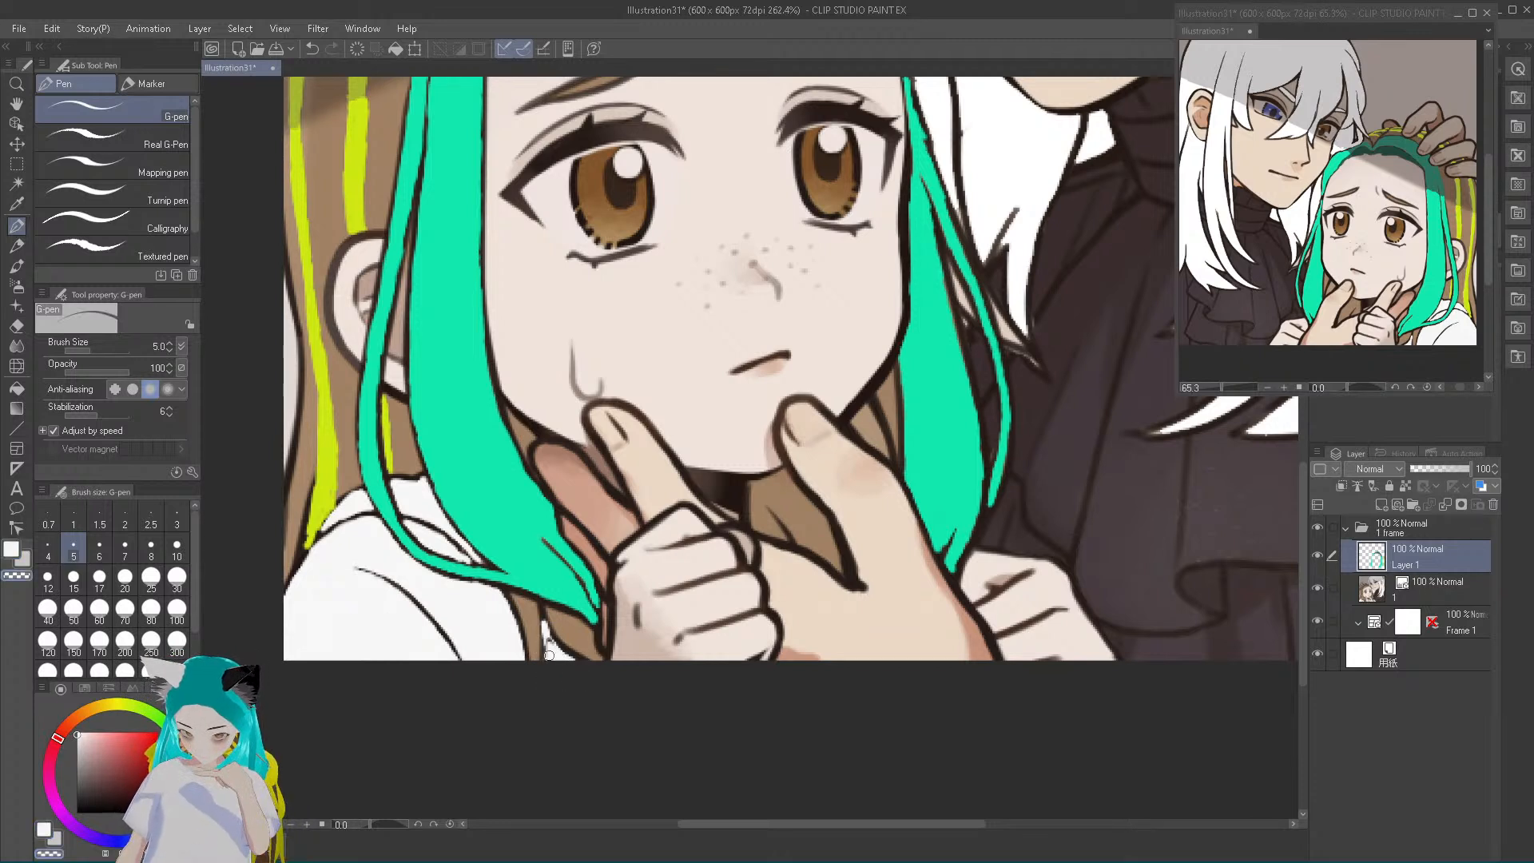
left_click(555, 654, "alt")
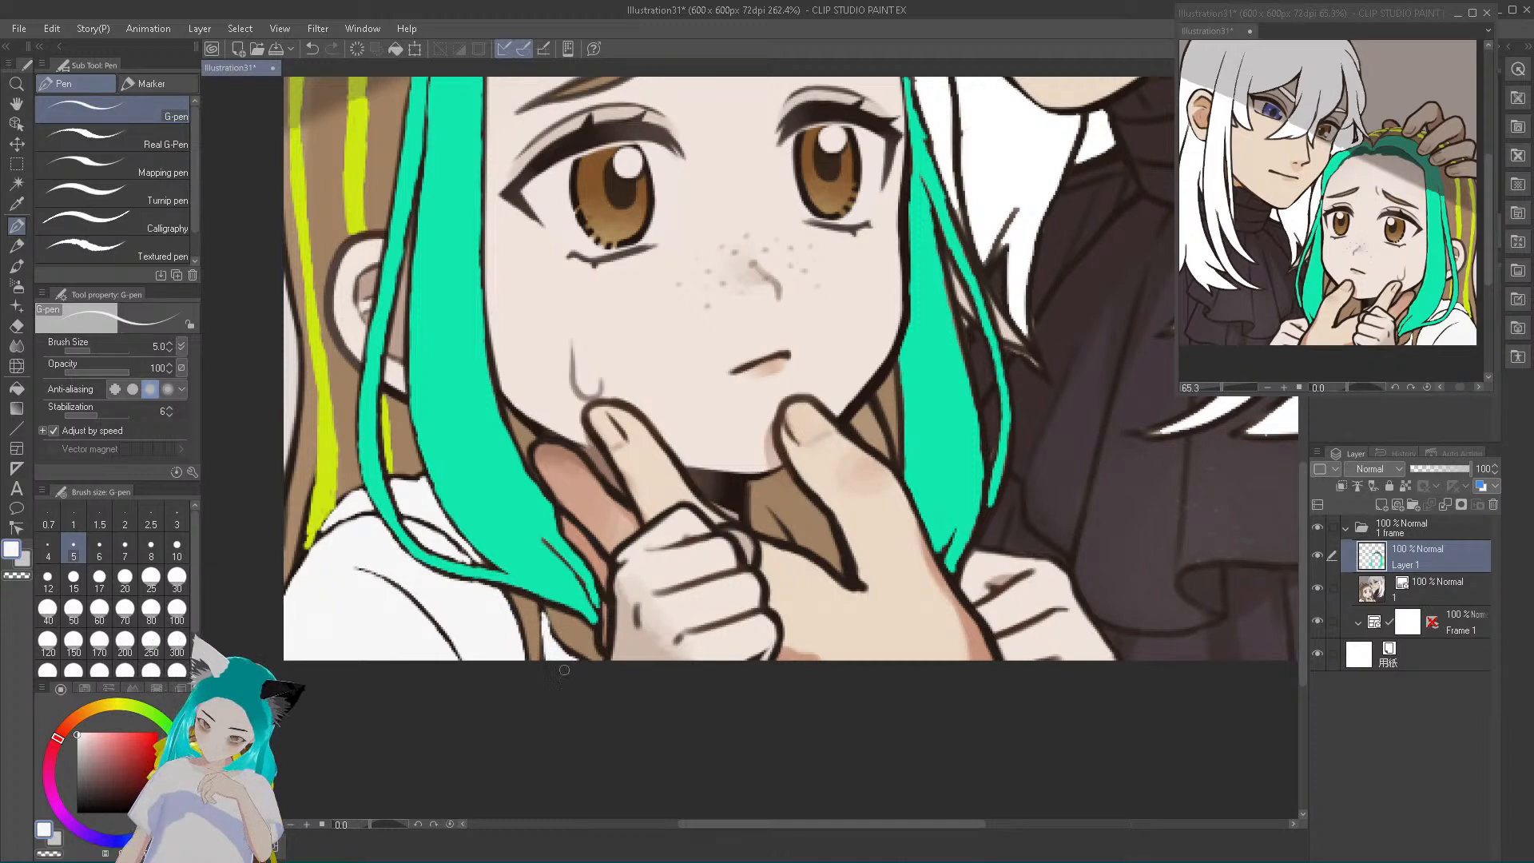
Extend the yellow-green streaks to the shoulder, below the ear and beneath the teal lock, and sample brown from the hair beside them
left_click(326, 487, "alt")
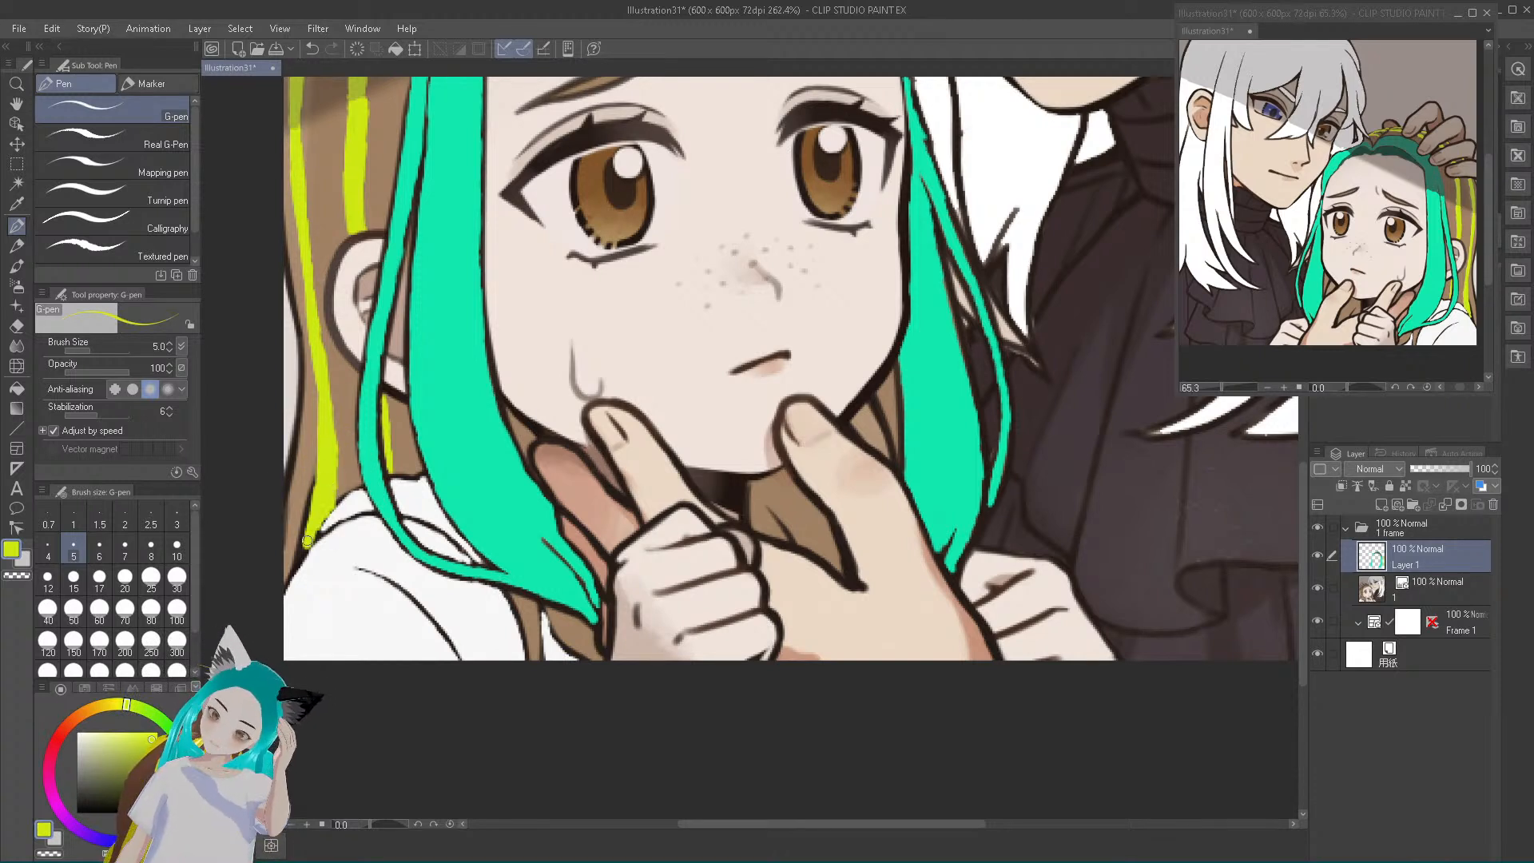
left_click_drag(309, 530, 304, 555)
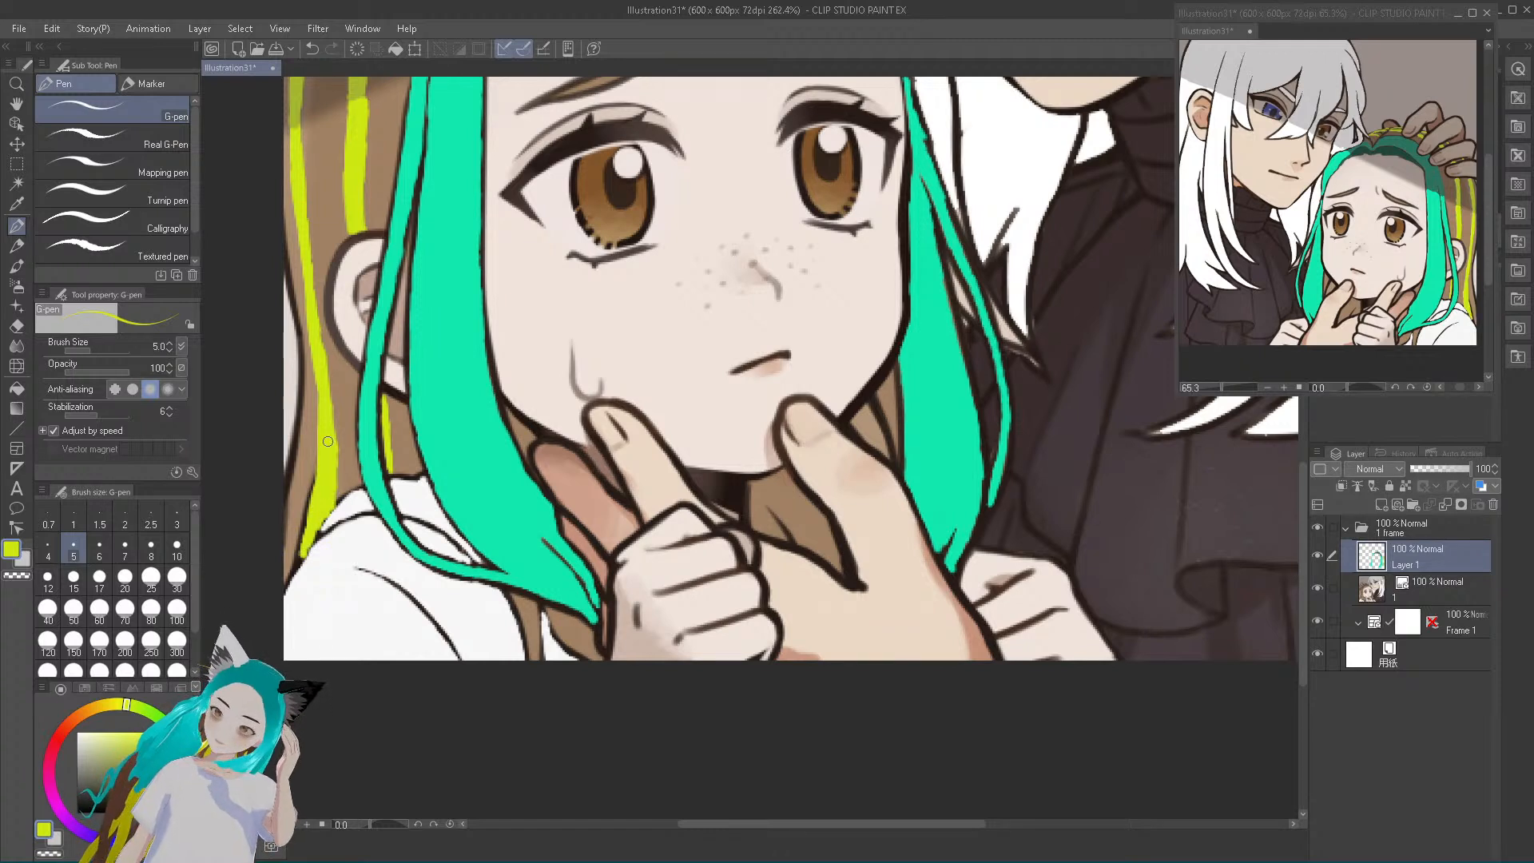
left_click_drag(389, 418, 391, 467)
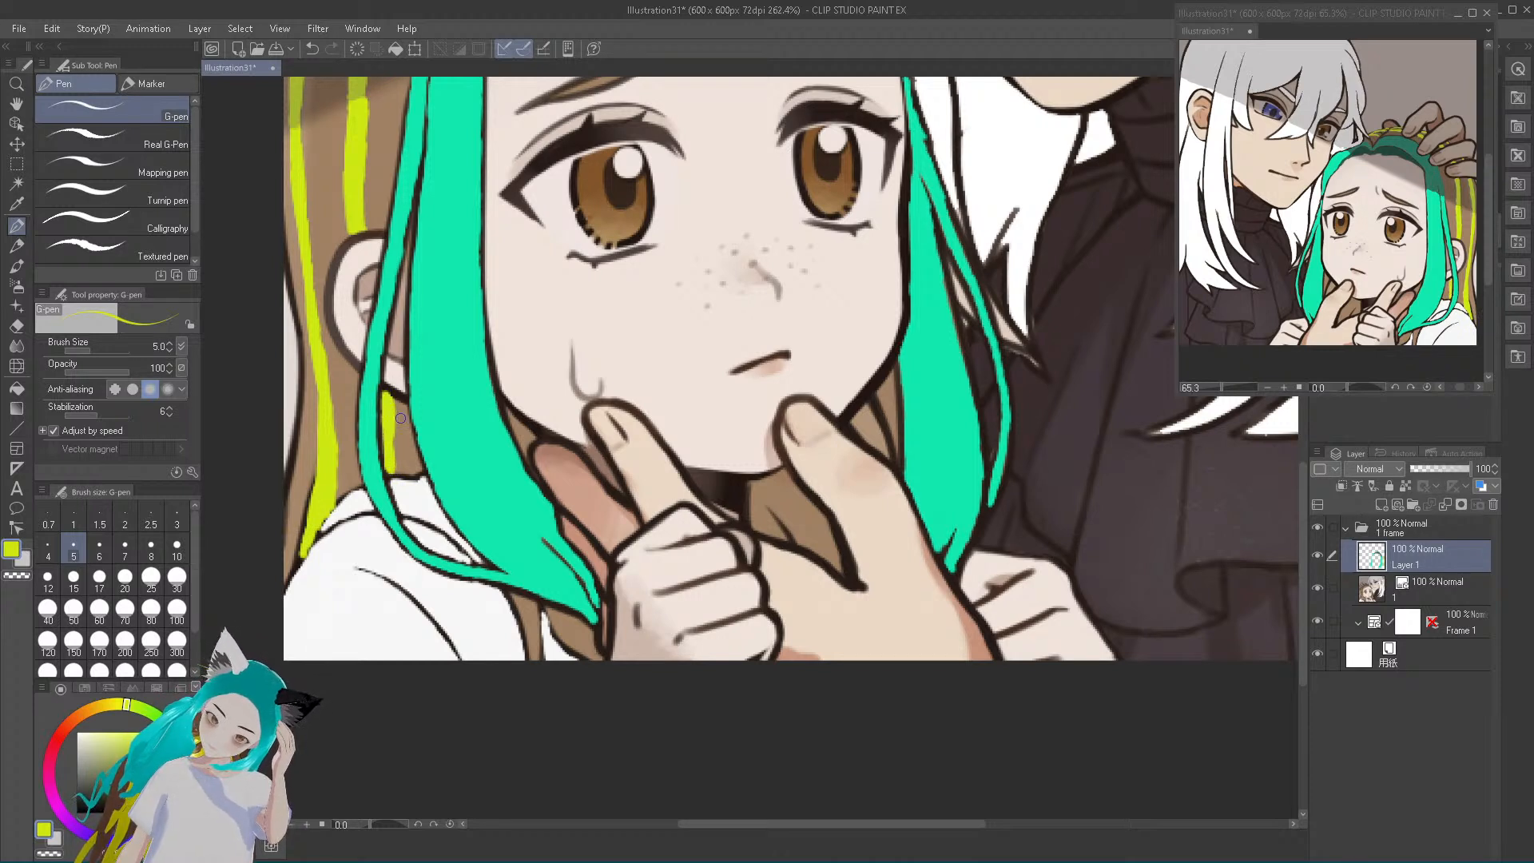
mouse_move(516, 597)
left_mouse_down()
mouse_move(533, 657)
mouse_move(533, 619)
mouse_move(510, 595)
mouse_move(547, 632)
left_mouse_up()
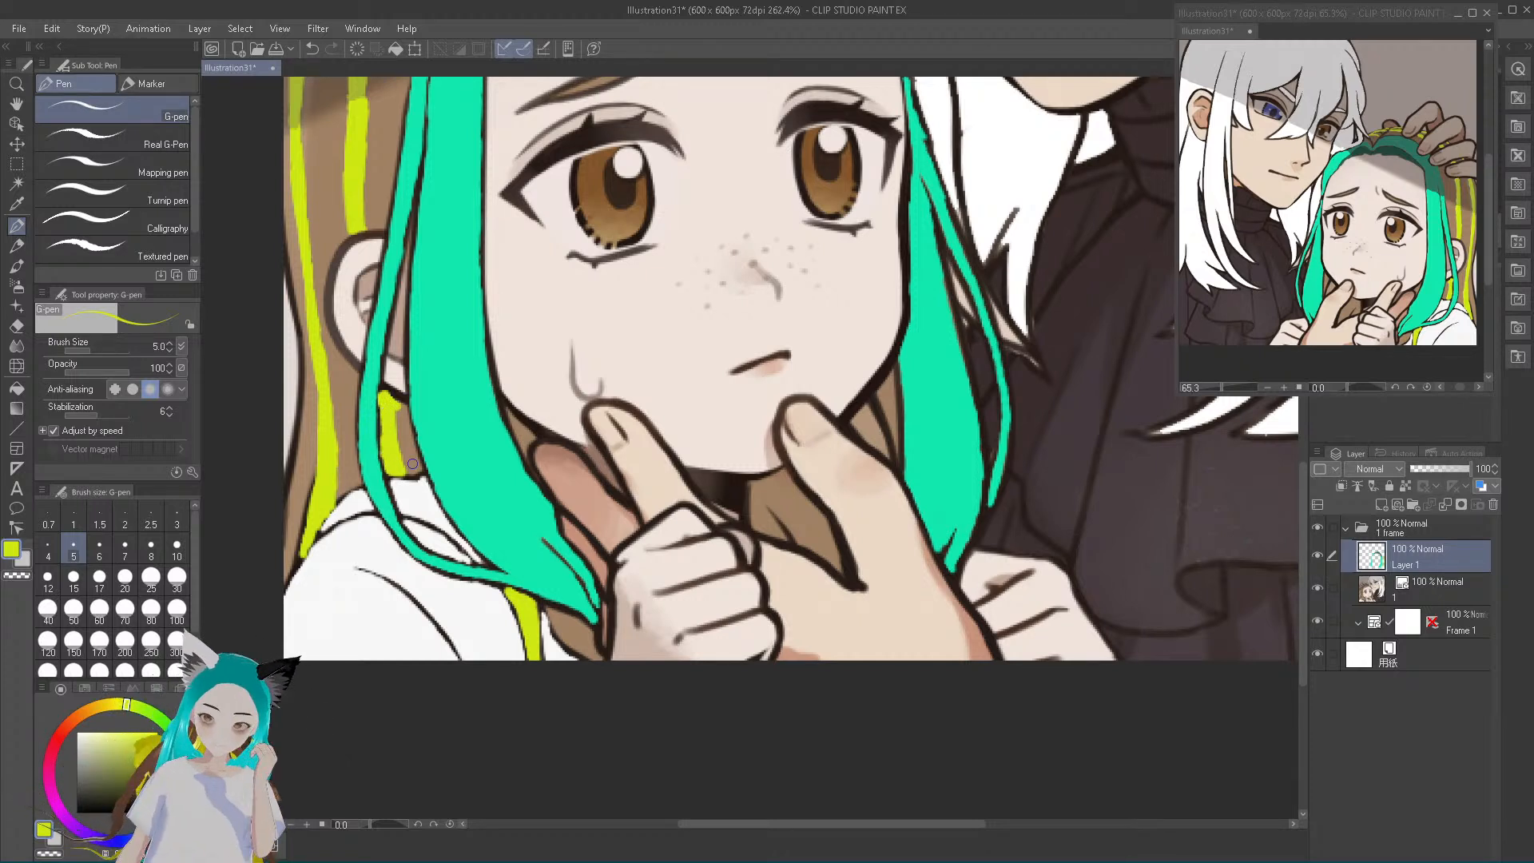
left_click(403, 428, "alt")
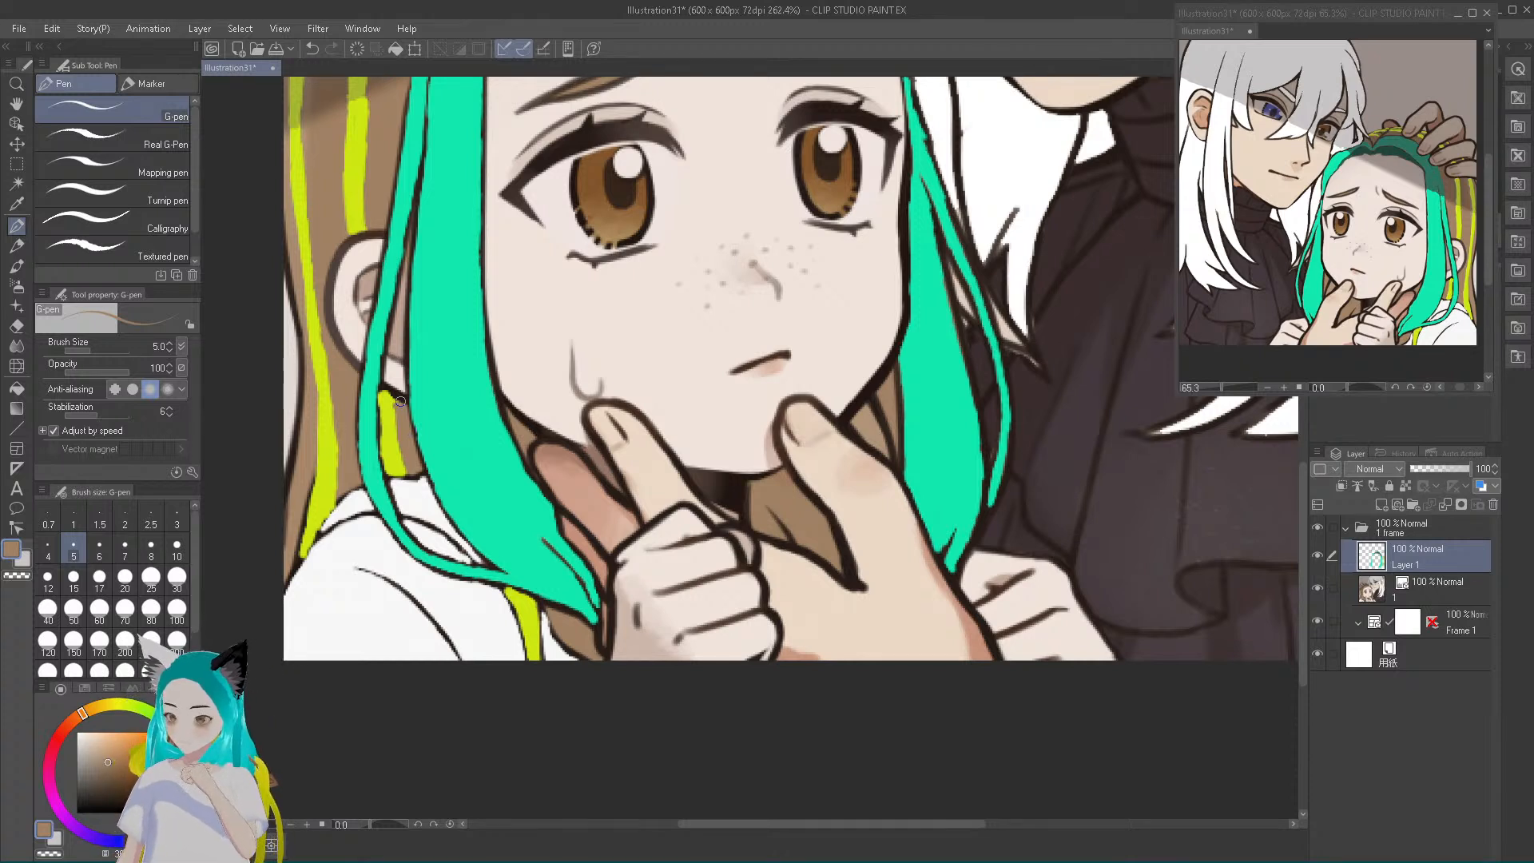
Sample white from the shirt and paint the white of the girl's near-side eye on both sides of the iris
left_click(346, 587, "alt")
mouse_move(528, 193)
left_mouse_down()
mouse_move(559, 166)
mouse_move(546, 201)
mouse_move(529, 191)
mouse_move(594, 251)
mouse_move(544, 192)
mouse_move(527, 198)
mouse_move(550, 170)
mouse_move(555, 196)
left_mouse_up()
right_click(566, 163)
right_click(561, 169)
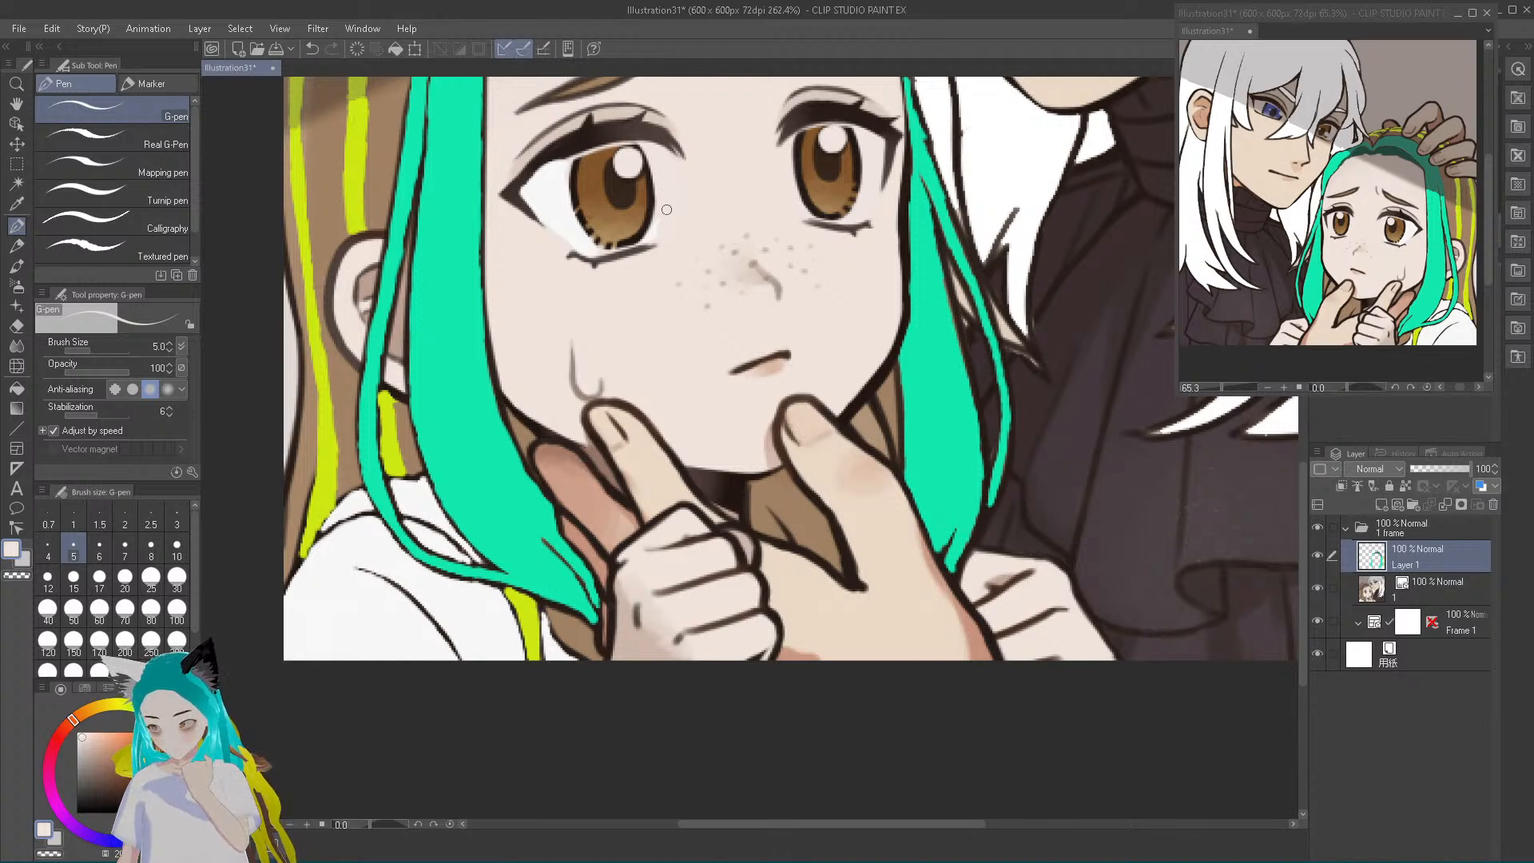
left_click(558, 218, "alt")
left_click_drag(664, 207, 661, 162)
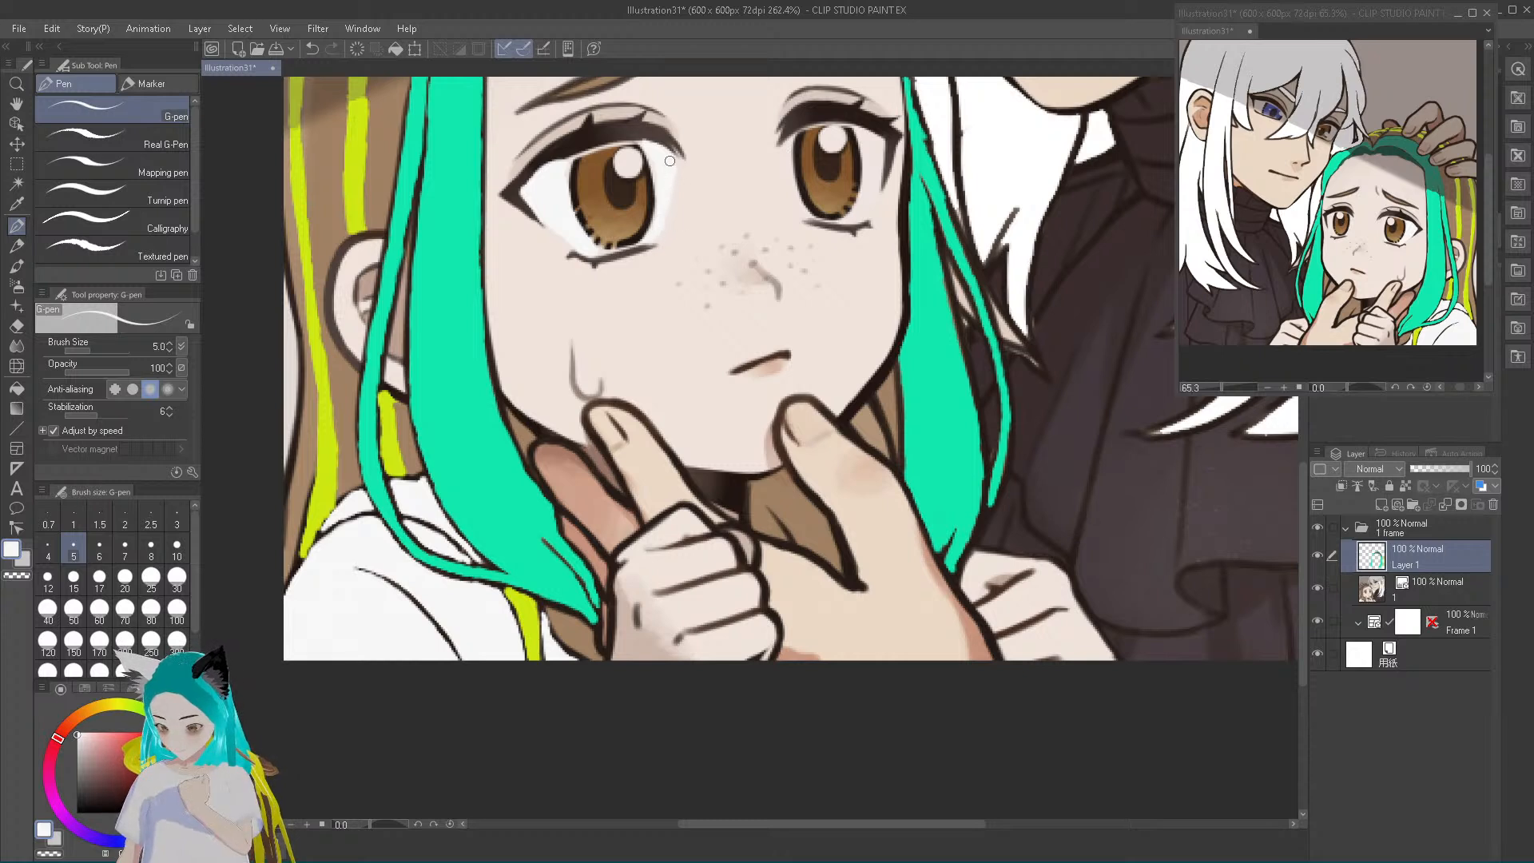
left_click(349, 460, "alt")
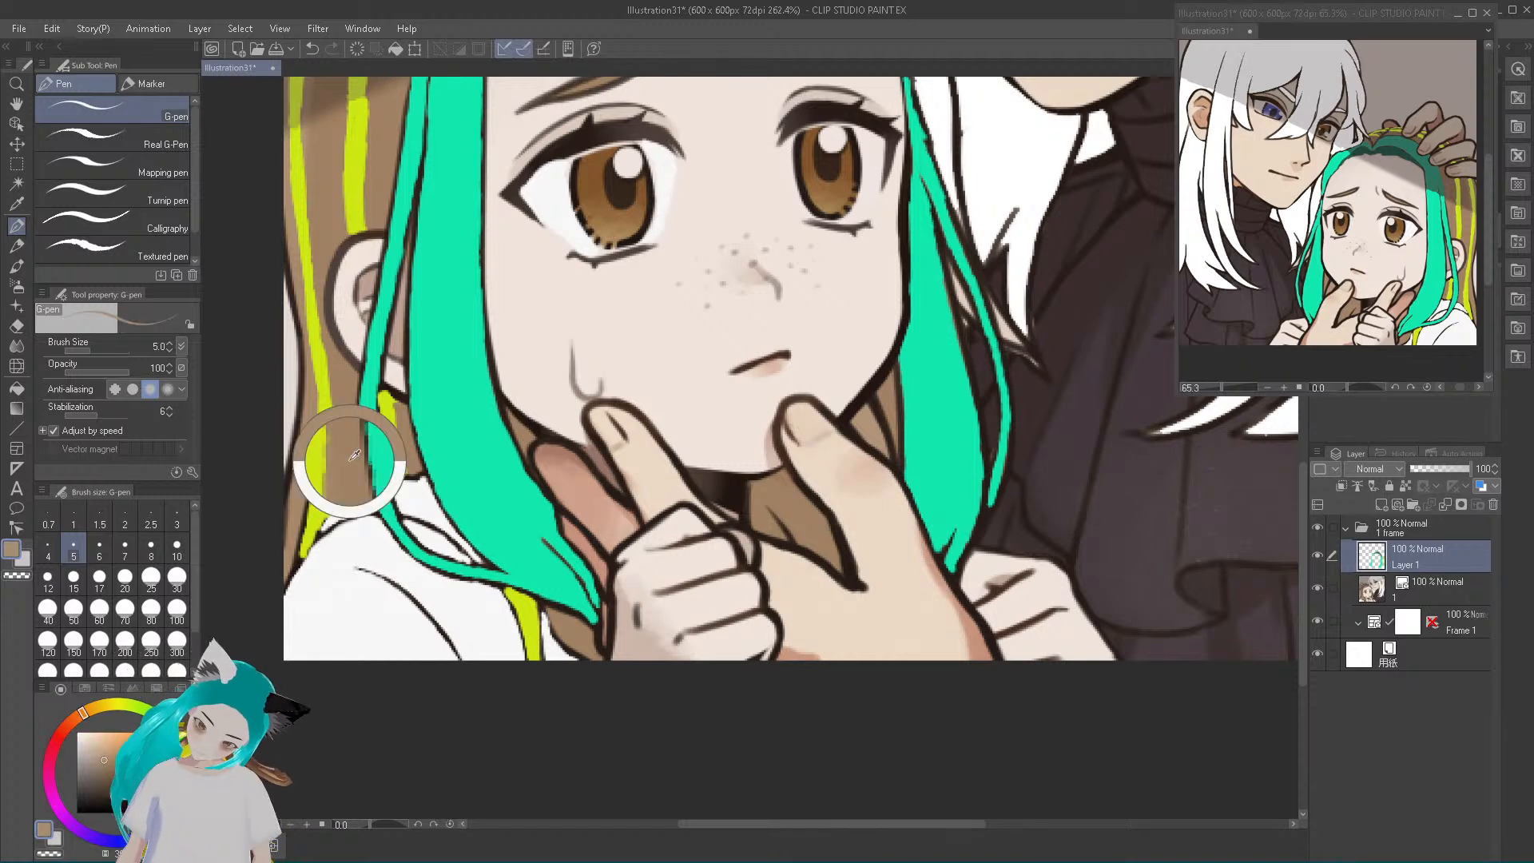
left_click(96, 746)
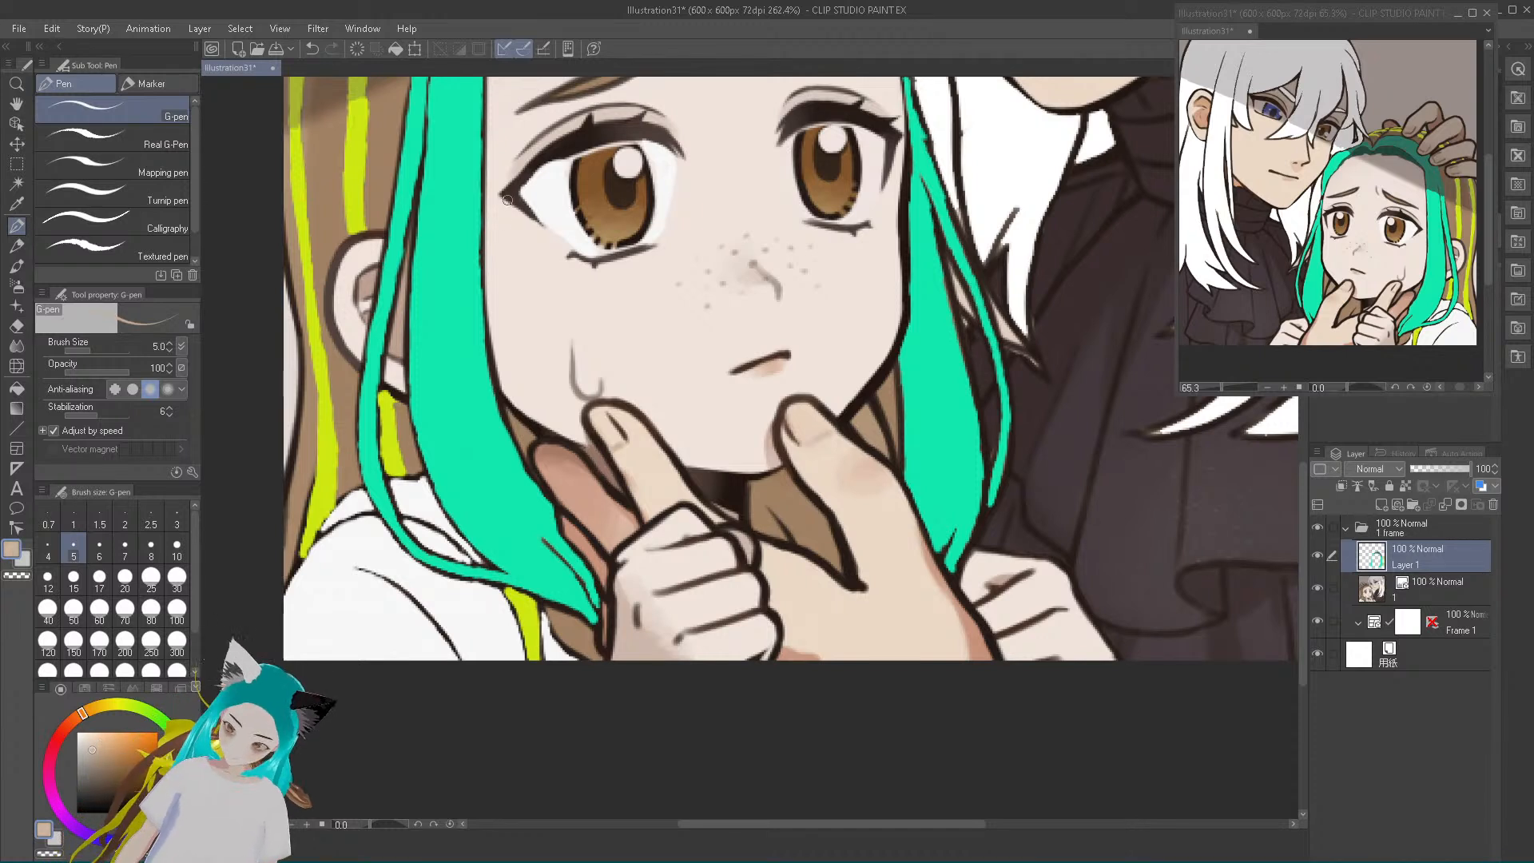
mouse_move(529, 214)
left_mouse_down()
mouse_move(509, 191)
mouse_move(531, 167)
mouse_move(587, 123)
mouse_move(566, 149)
mouse_move(644, 119)
mouse_move(662, 136)
mouse_move(630, 132)
left_mouse_up()
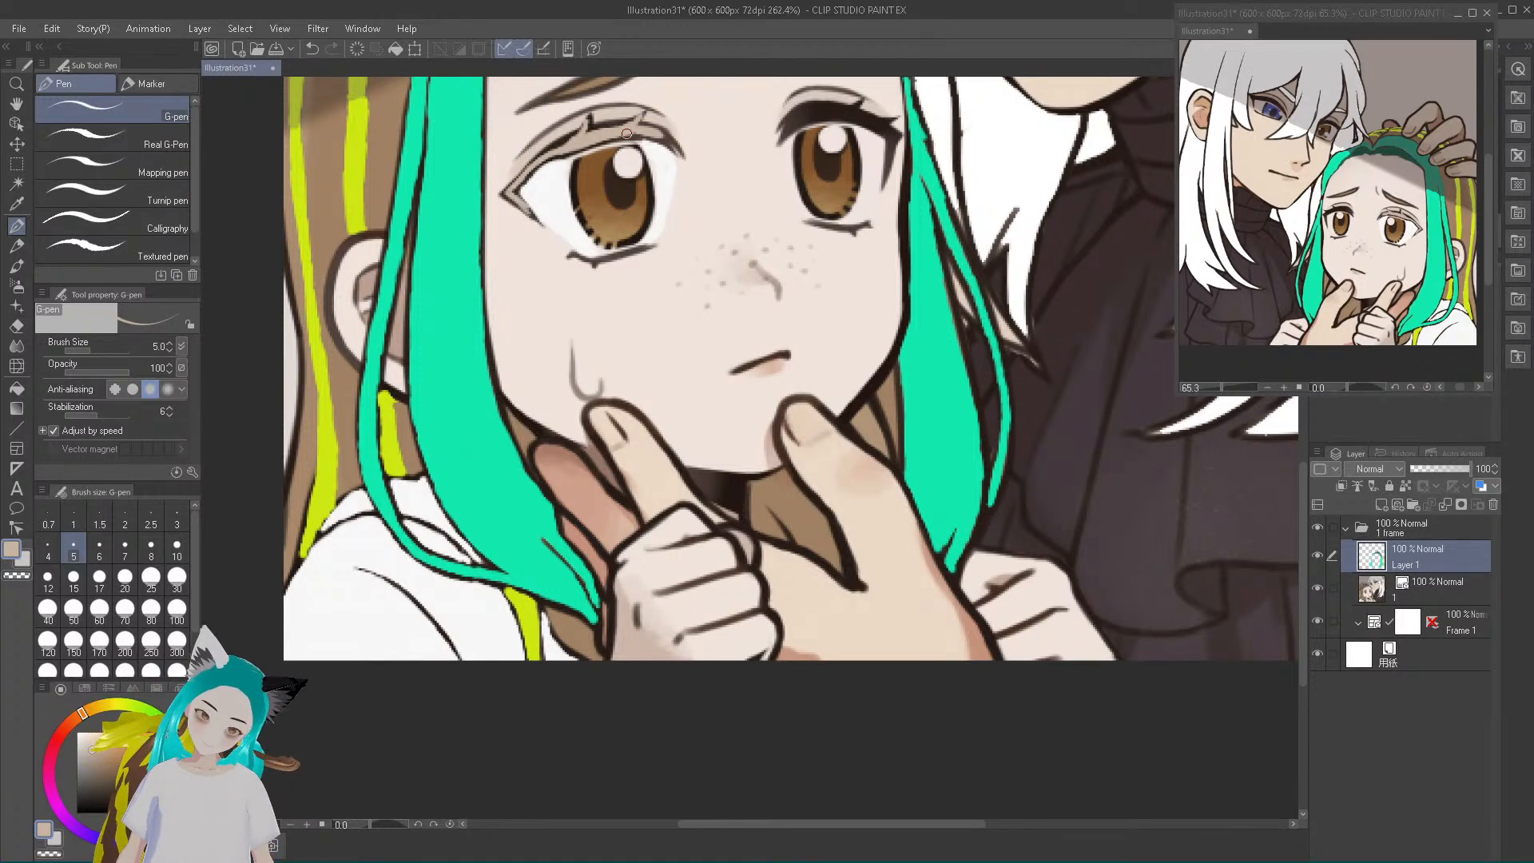
left_click(312, 49)
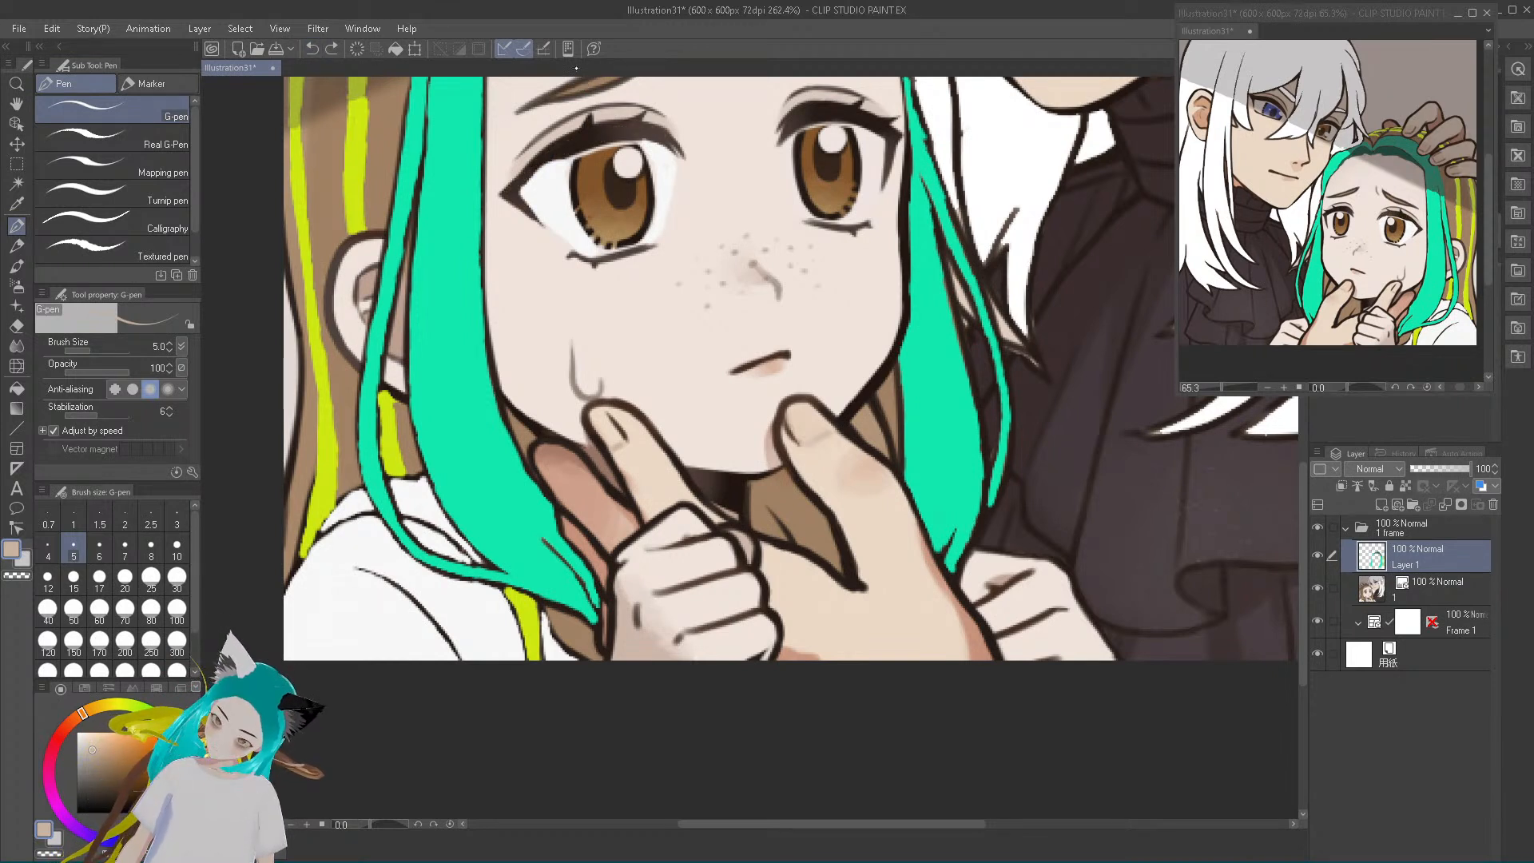
left_click(594, 83, "alt")
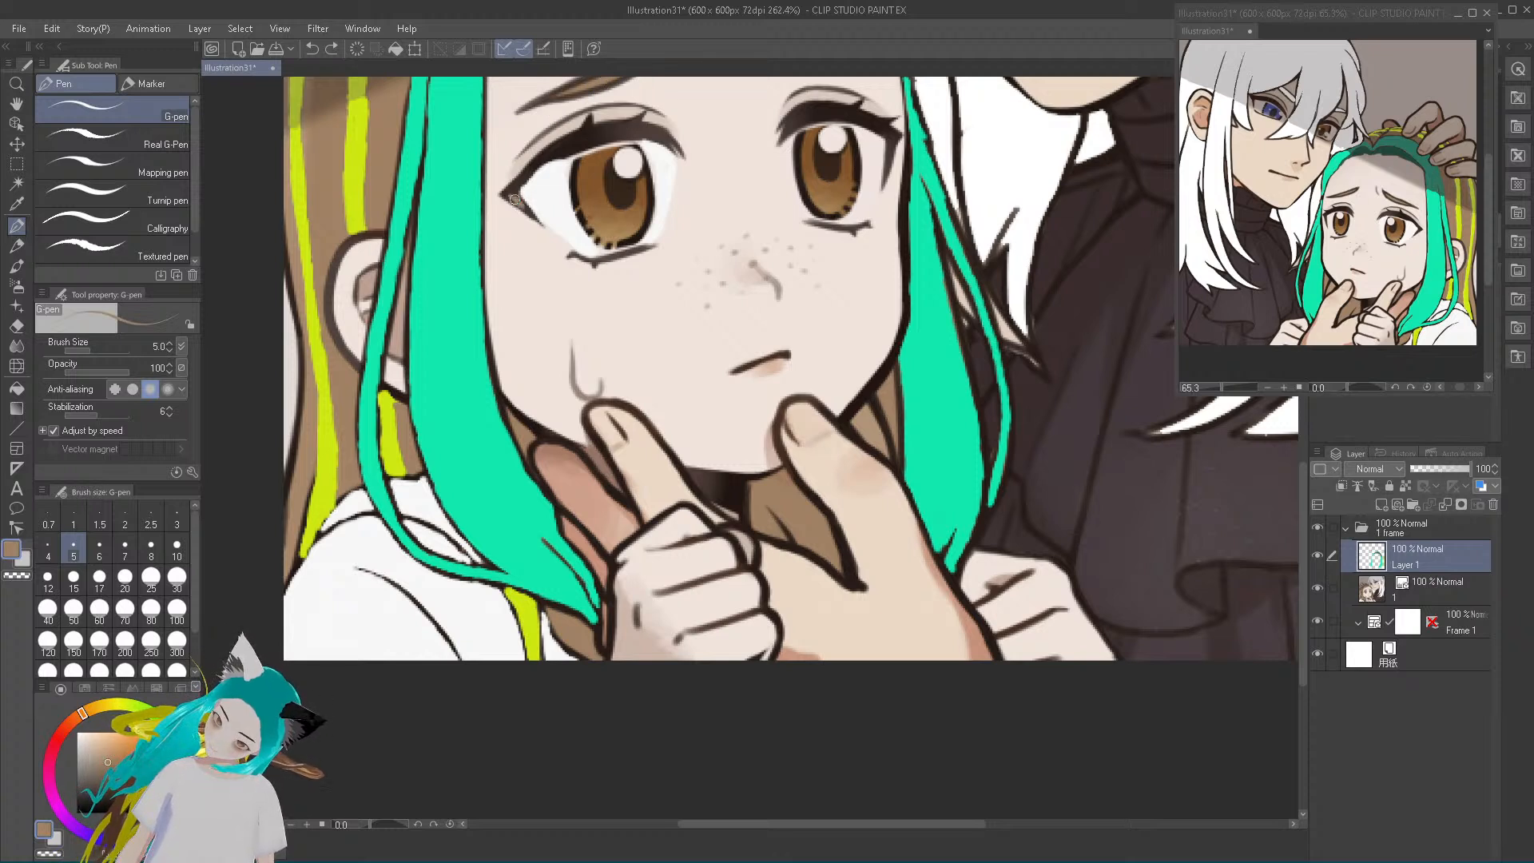
left_click_drag(507, 193, 547, 157)
left_click(552, 154, "alt")
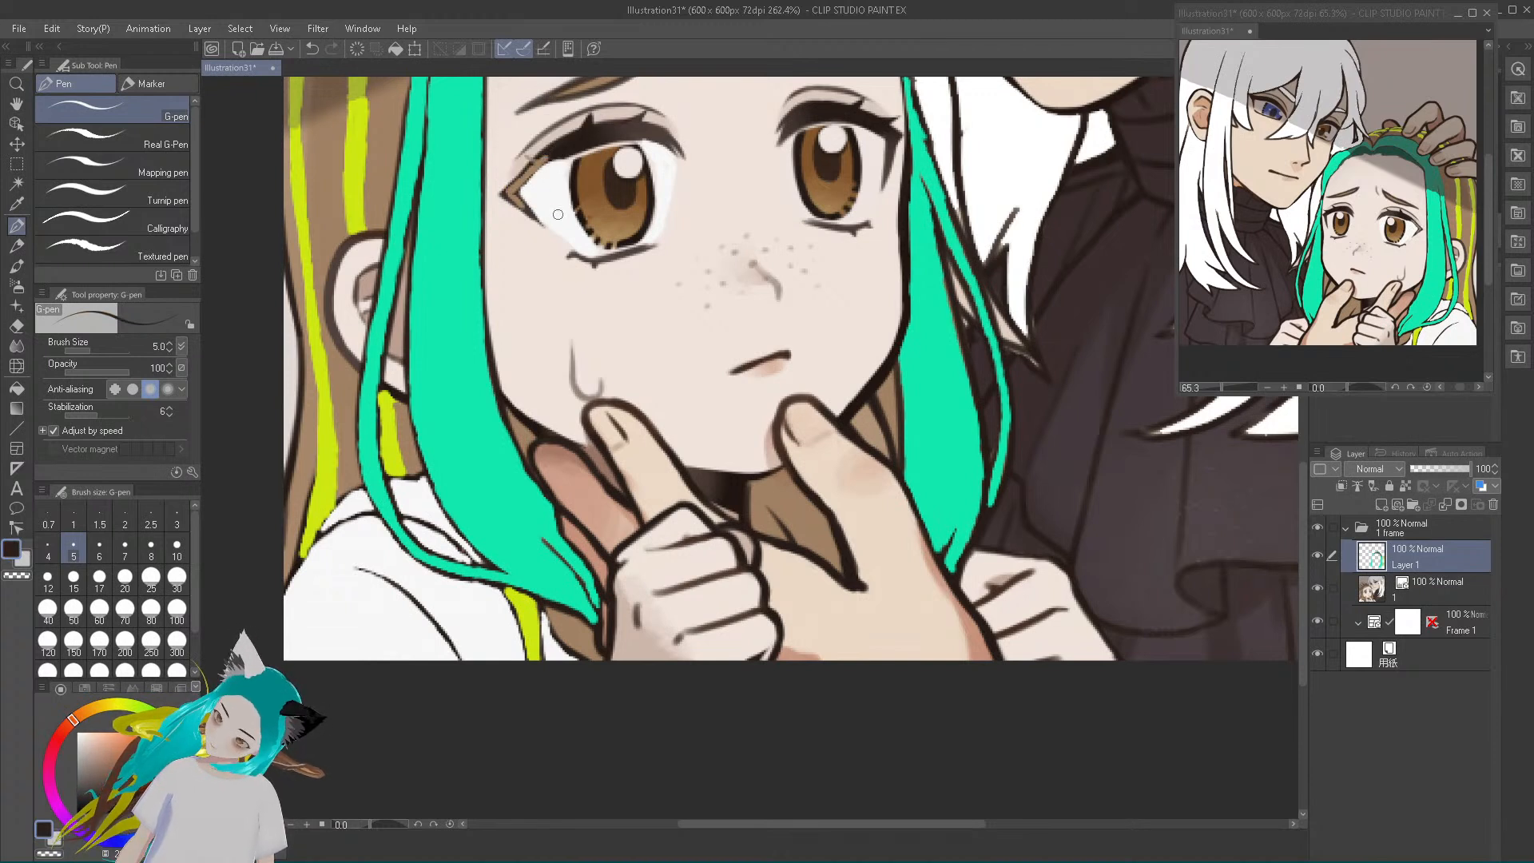
key("ctrl+z")
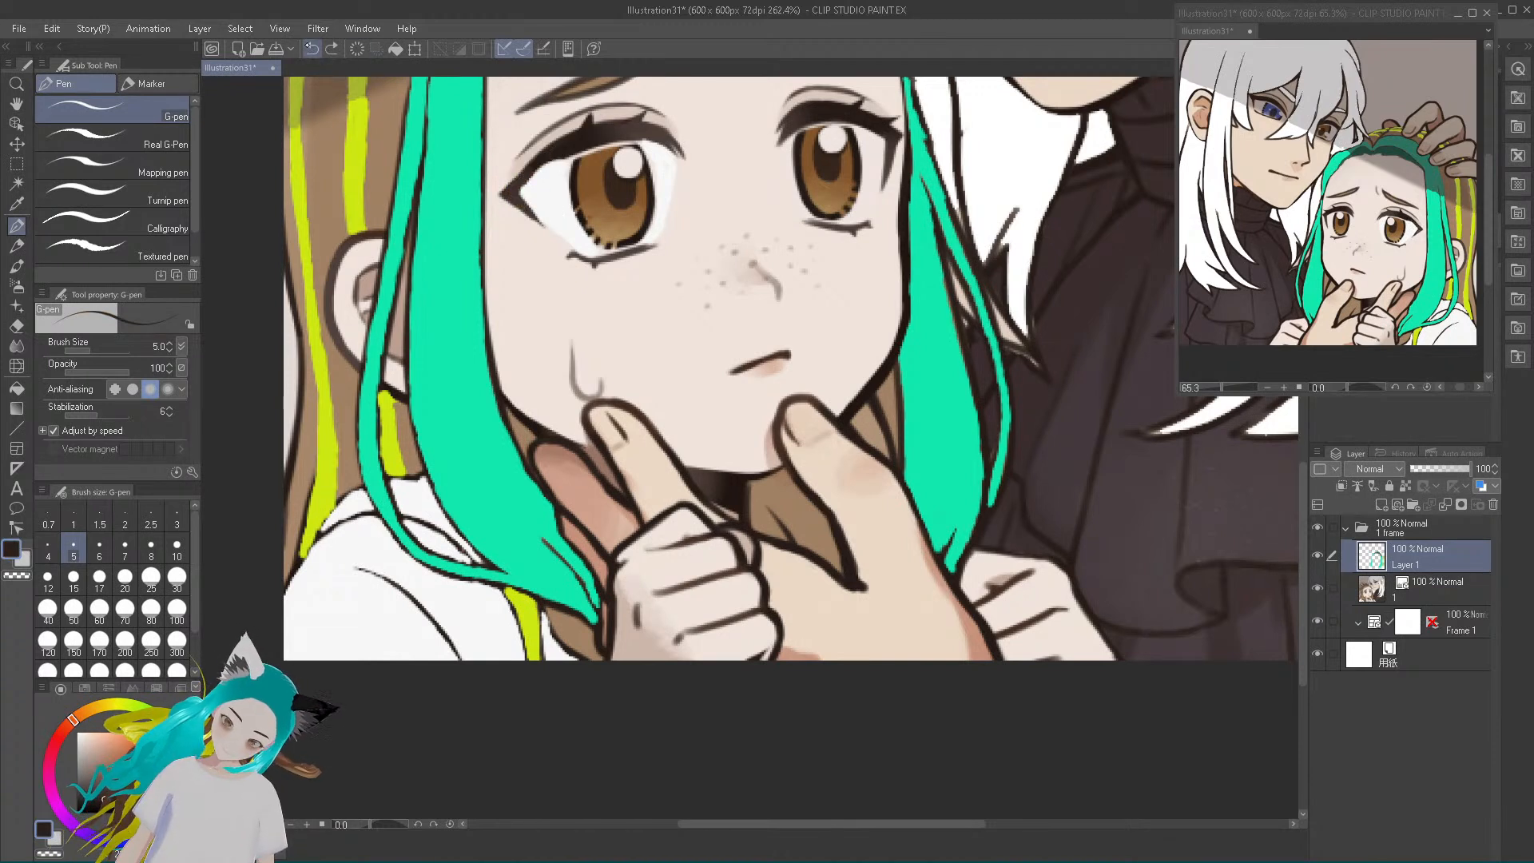
Colour the upper lashes of both the girl's eyes with sampled brown, leaving a thin dark outline around them
left_click_drag(512, 198, 534, 230)
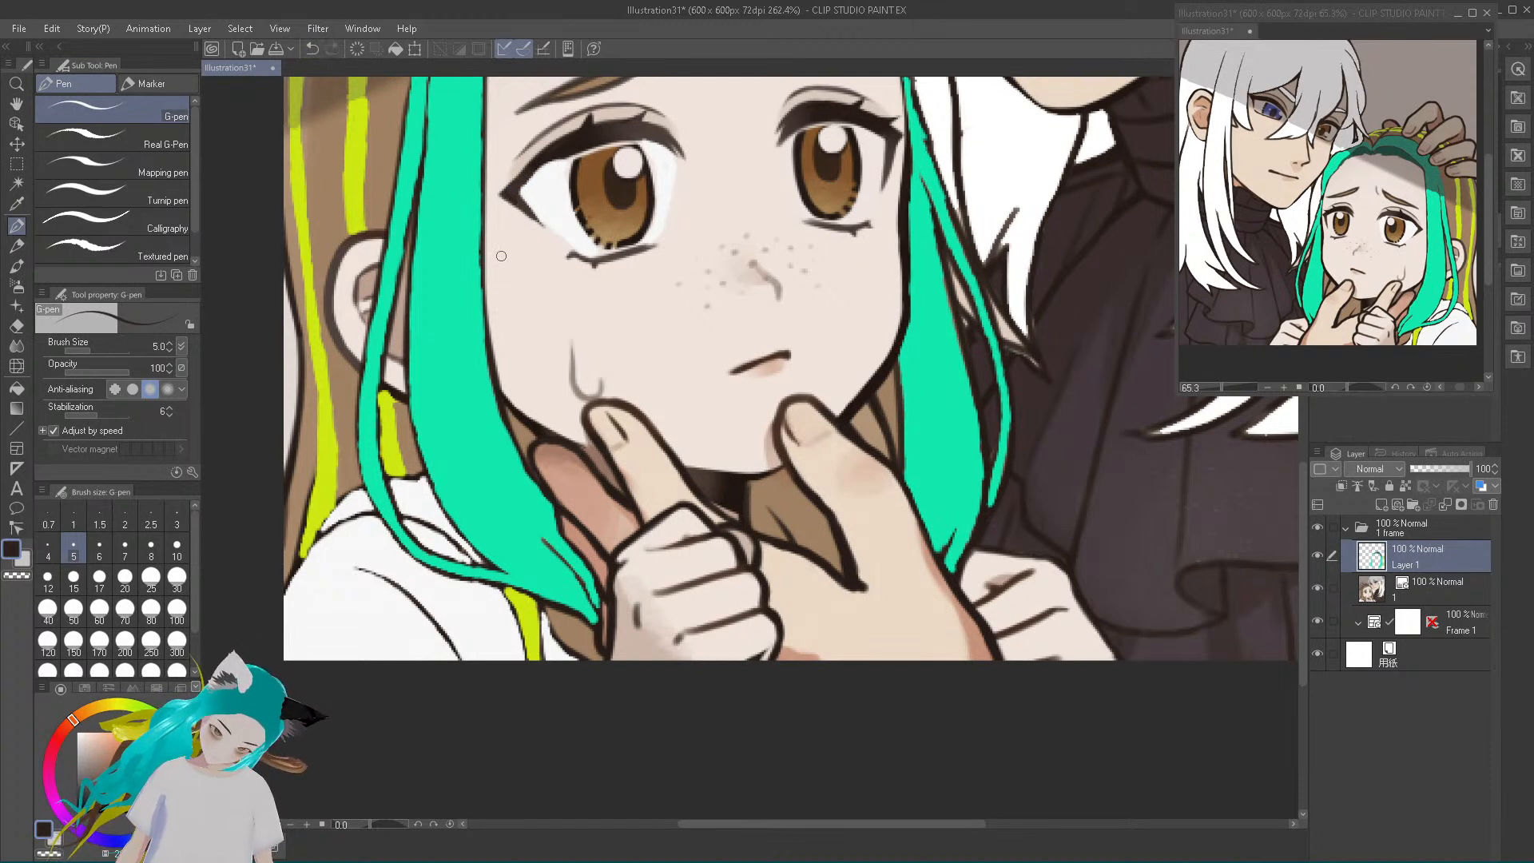
left_click(578, 86, "alt")
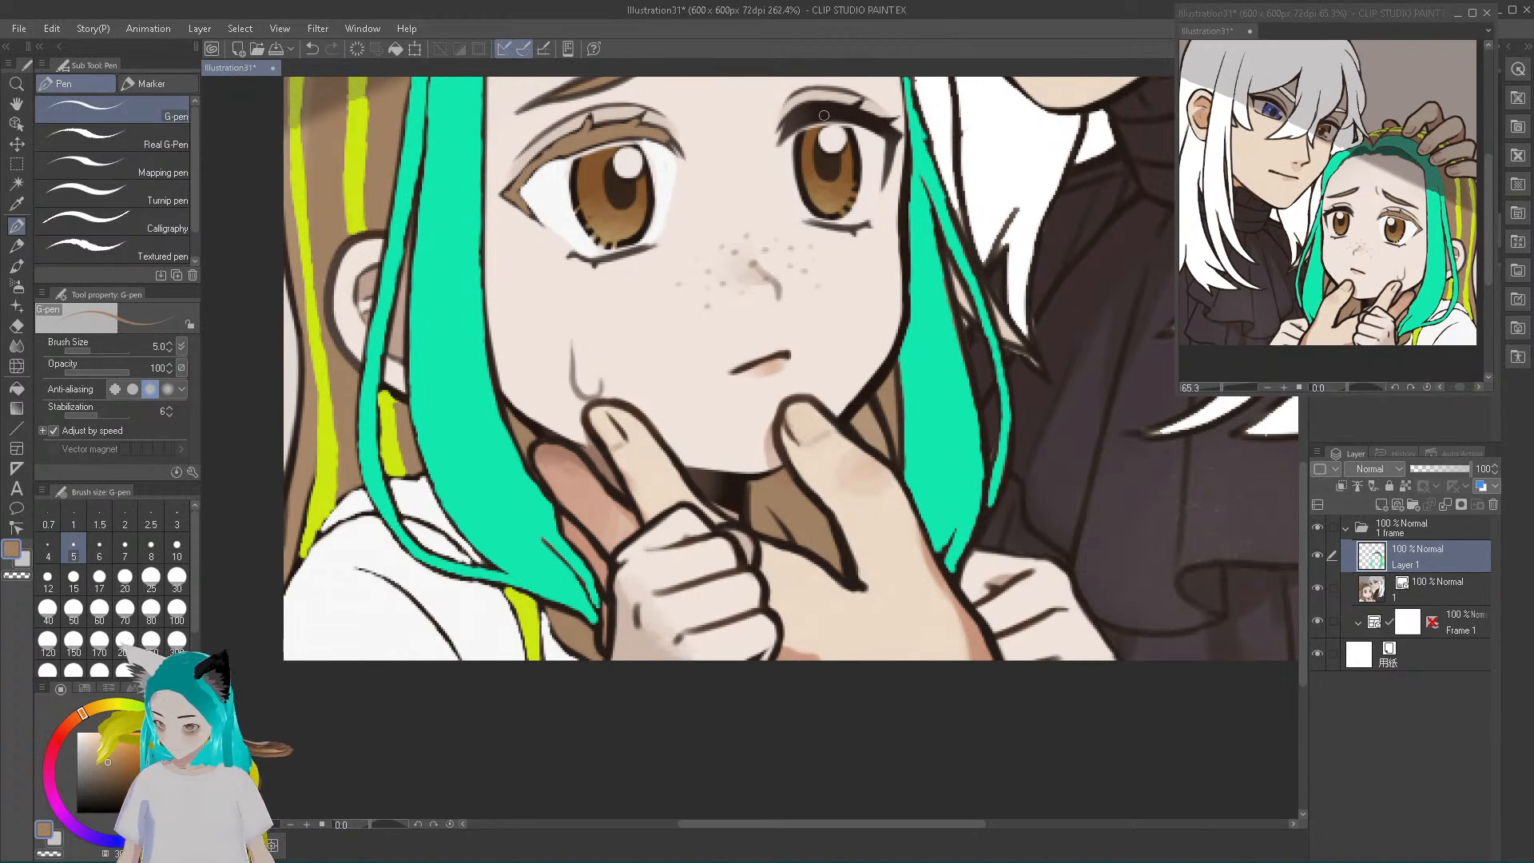
scroll(824, 115, "up", 4)
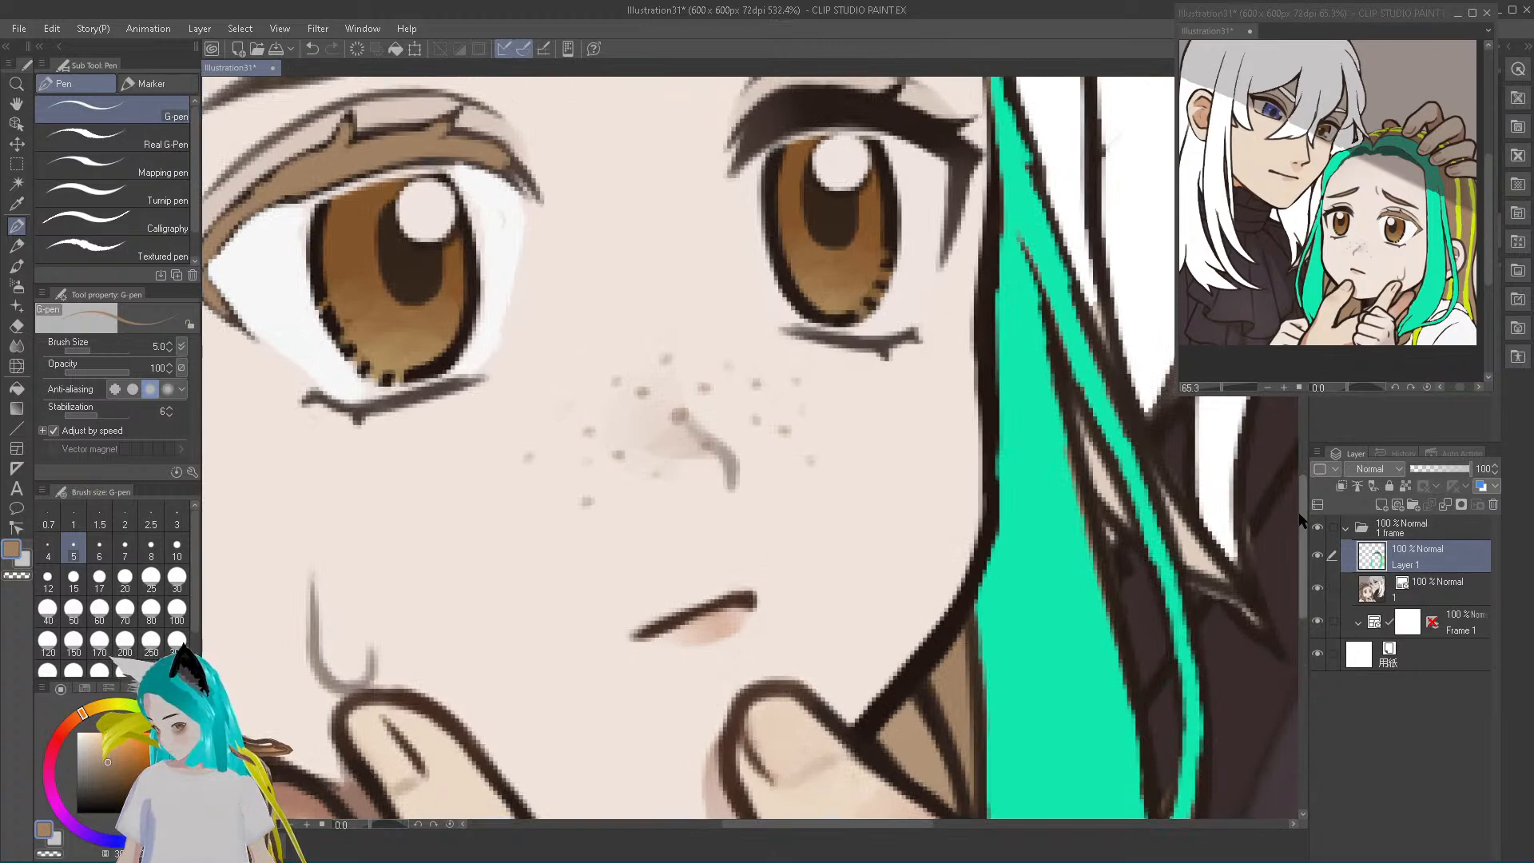
scroll(778, 496, "up", 5)
scroll(778, 496, "up", 2)
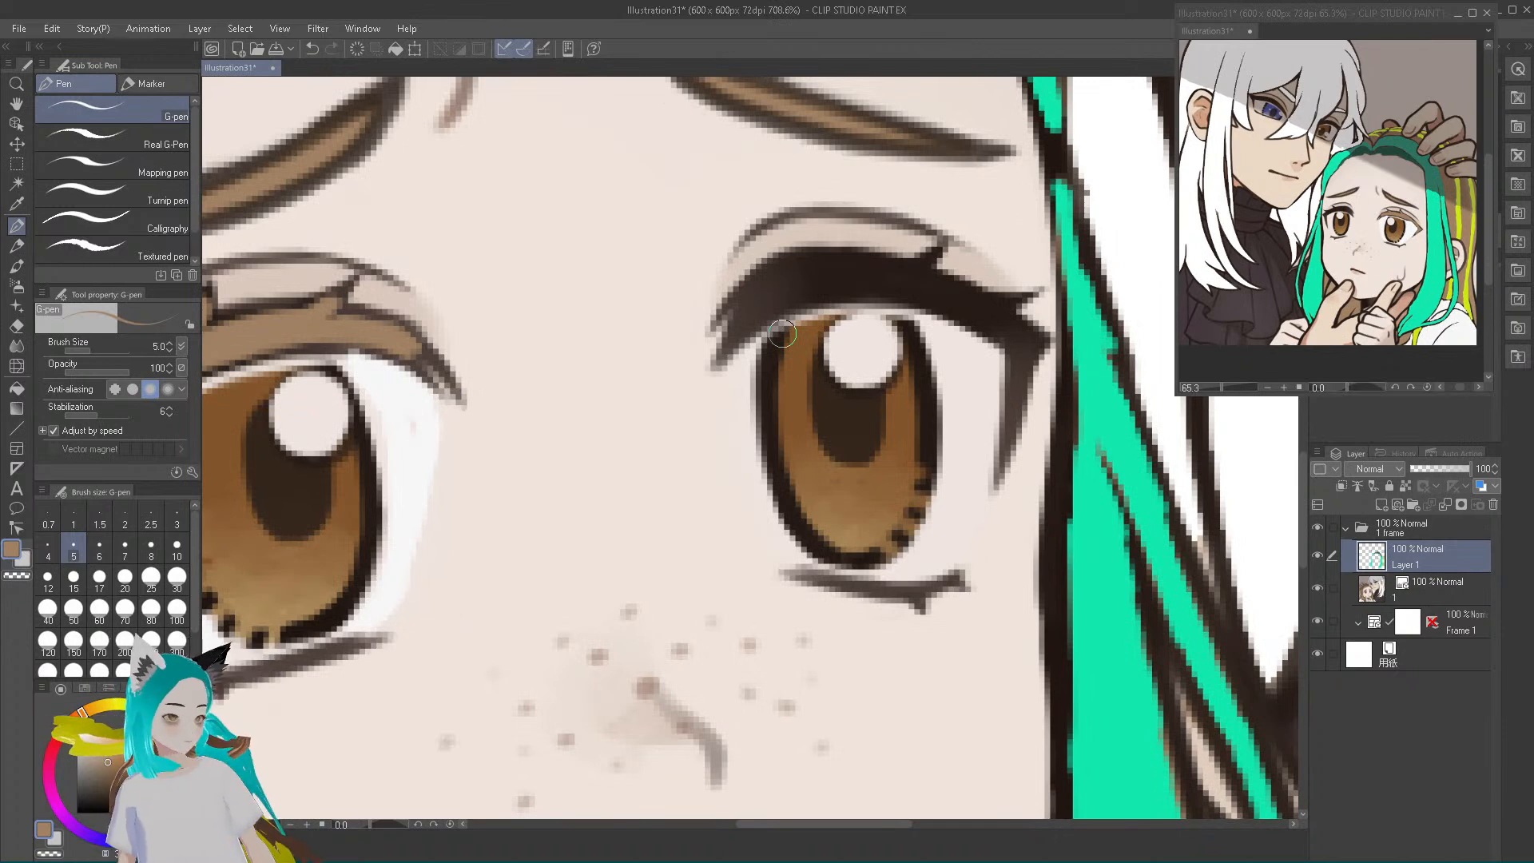
mouse_move(733, 340)
left_mouse_down()
mouse_move(779, 297)
mouse_move(893, 285)
mouse_move(749, 315)
mouse_move(779, 278)
mouse_move(731, 306)
mouse_move(805, 265)
mouse_move(772, 278)
mouse_move(847, 280)
mouse_move(800, 267)
mouse_move(757, 287)
mouse_move(831, 269)
mouse_move(899, 281)
mouse_move(766, 297)
mouse_move(832, 275)
mouse_move(887, 285)
mouse_move(876, 275)
mouse_move(933, 258)
mouse_move(908, 285)
mouse_move(951, 295)
mouse_move(879, 294)
mouse_move(935, 295)
mouse_move(920, 293)
mouse_move(1001, 331)
mouse_move(927, 280)
mouse_move(994, 323)
mouse_move(968, 306)
mouse_move(1017, 299)
mouse_move(983, 312)
mouse_move(1030, 338)
mouse_move(1009, 443)
mouse_move(1019, 339)
mouse_move(955, 306)
mouse_move(1008, 356)
mouse_move(999, 415)
left_mouse_up()
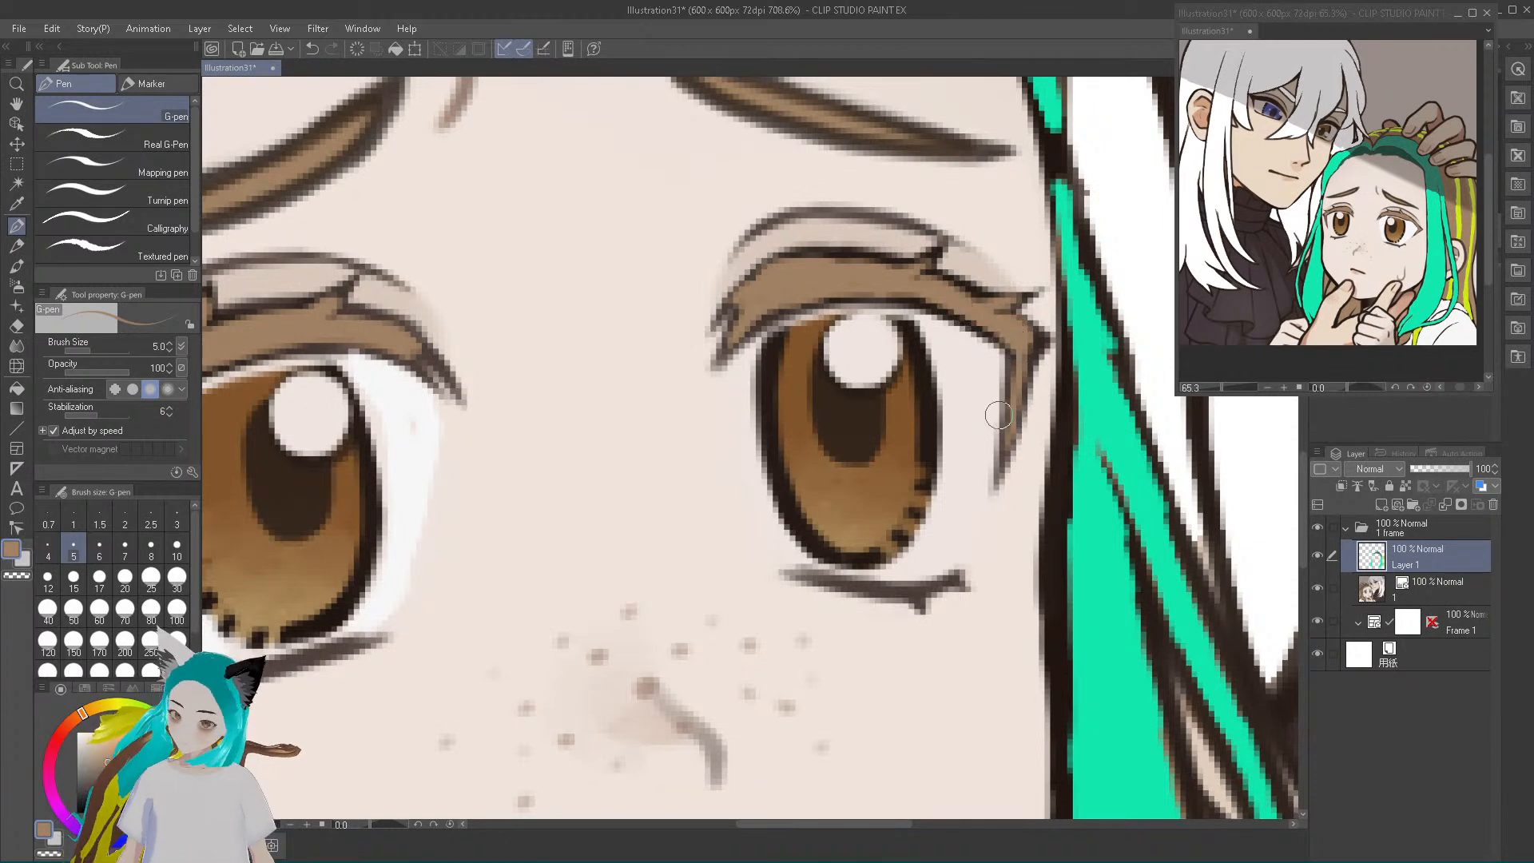
Set the G-pen size to 1.5 and paint thin brown lines inside the lower lashes of both the girl's eyes
left_click_drag(888, 587, 815, 565)
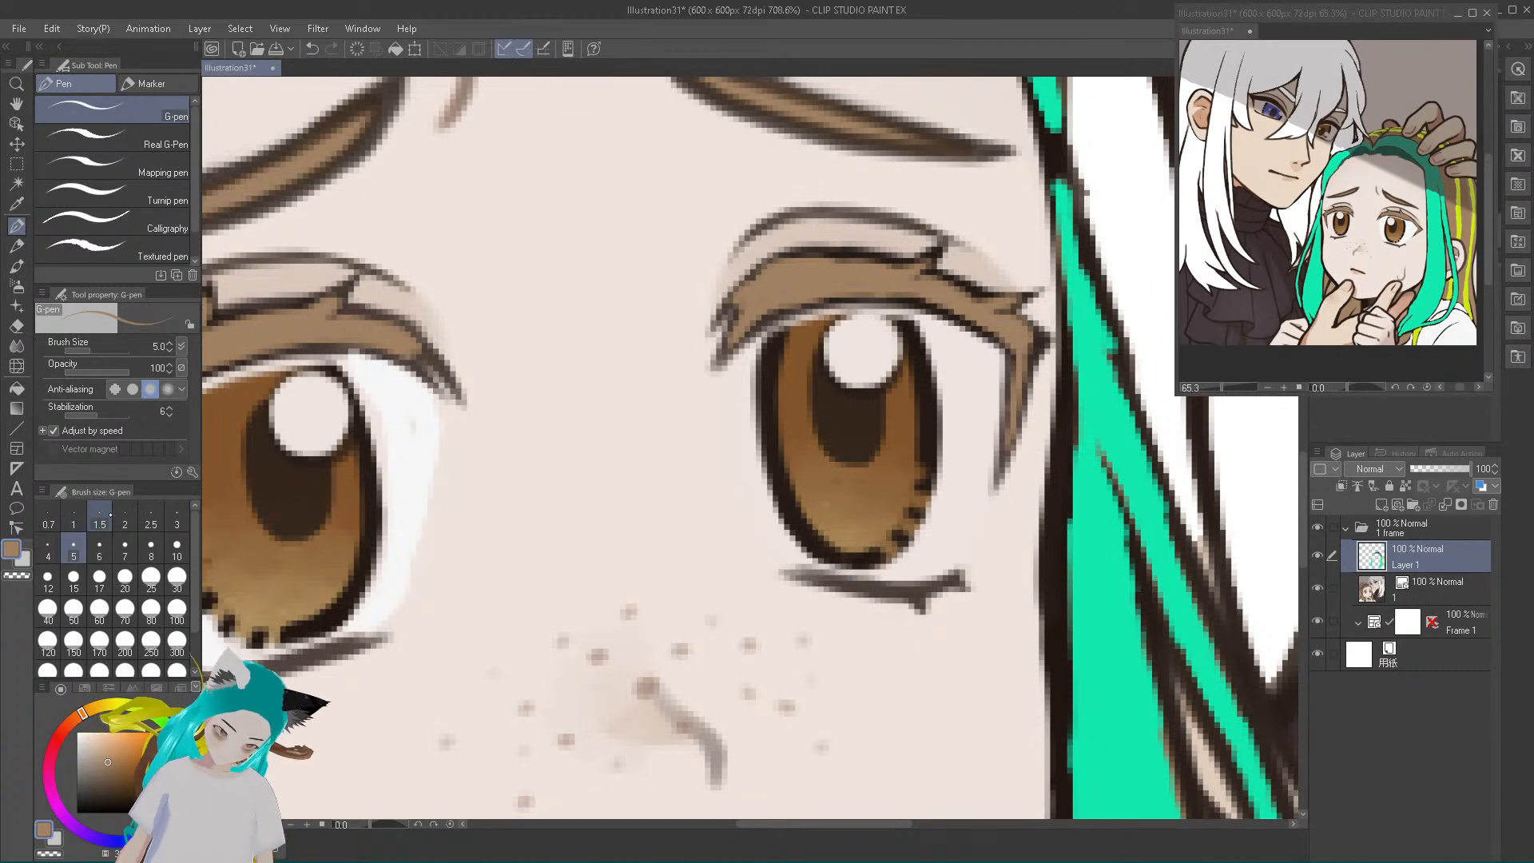
left_click(99, 520)
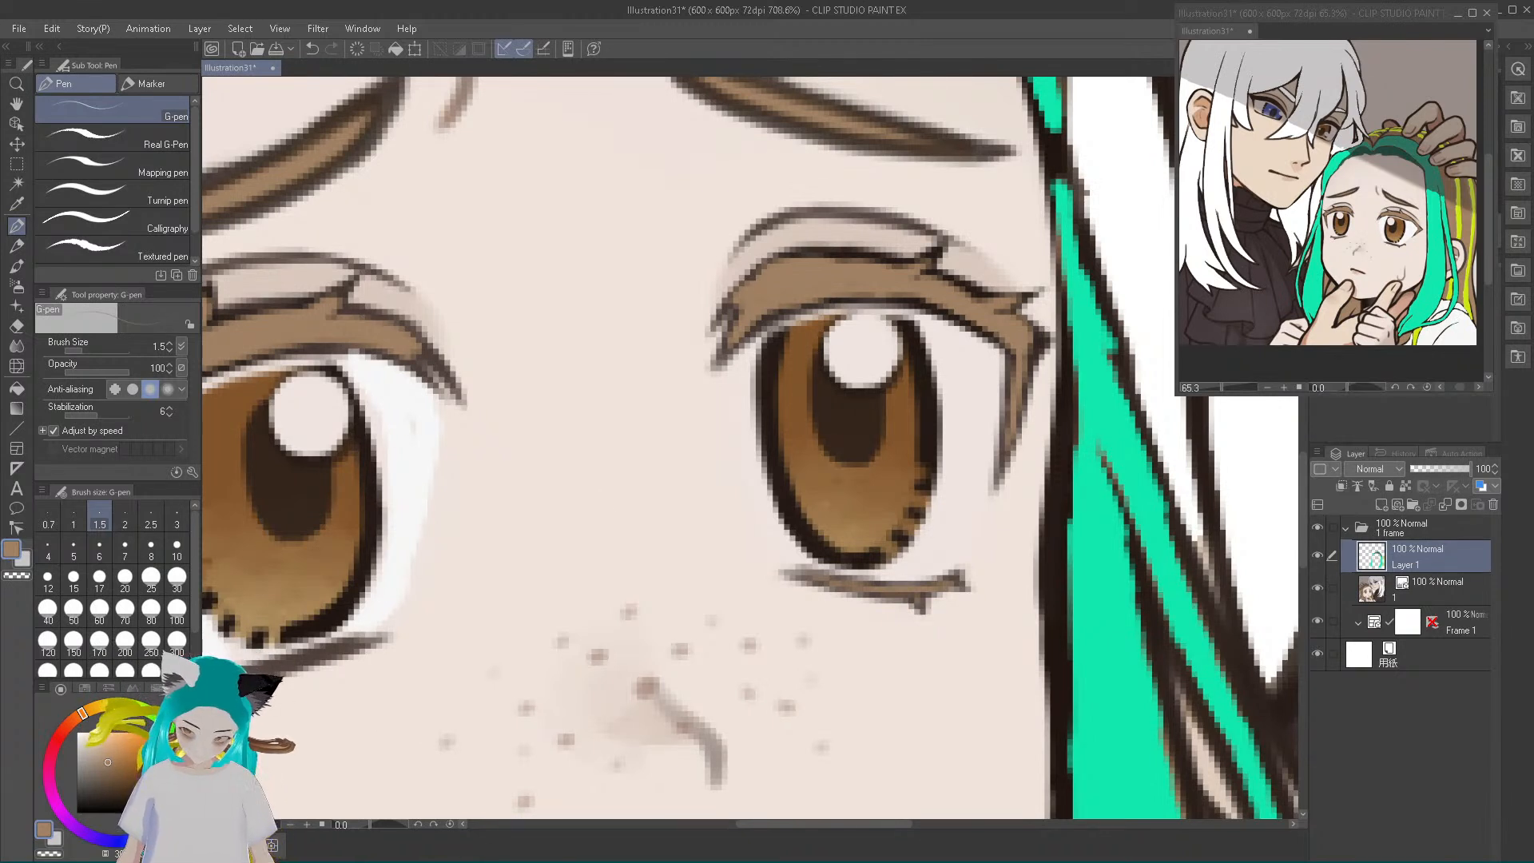
mouse_move(755, 831)
left_click_drag(747, 824, 694, 823)
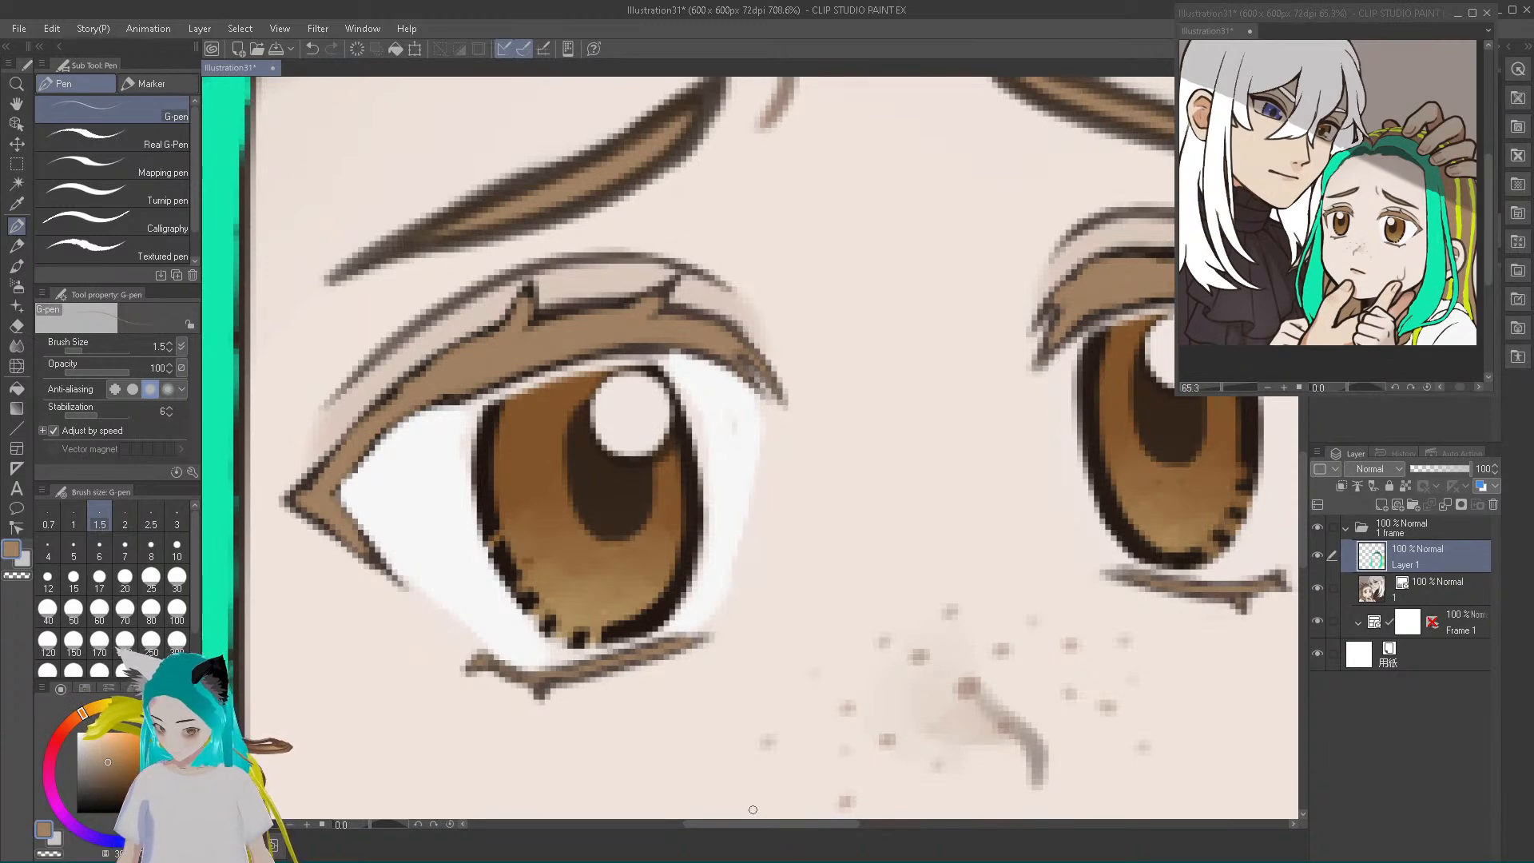
Sample light grey from the white-haired character's eyebrow and paint it along the blue eye's upper lashes, leaving a dark outline
left_click_drag(746, 832, 954, 828)
scroll(614, 326, "down", 3)
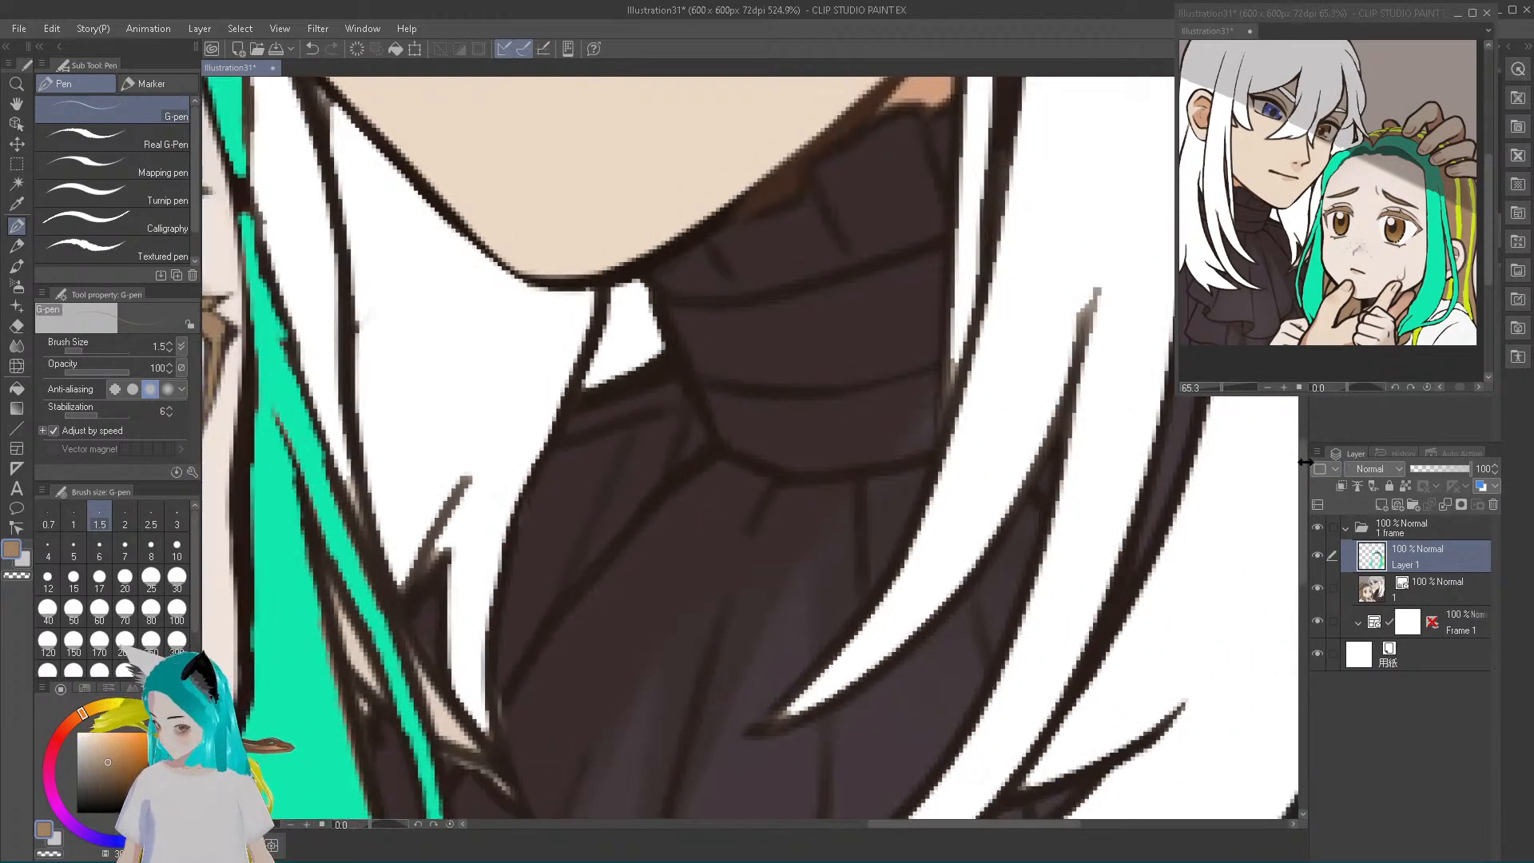
left_click_drag(1302, 462, 1266, 273)
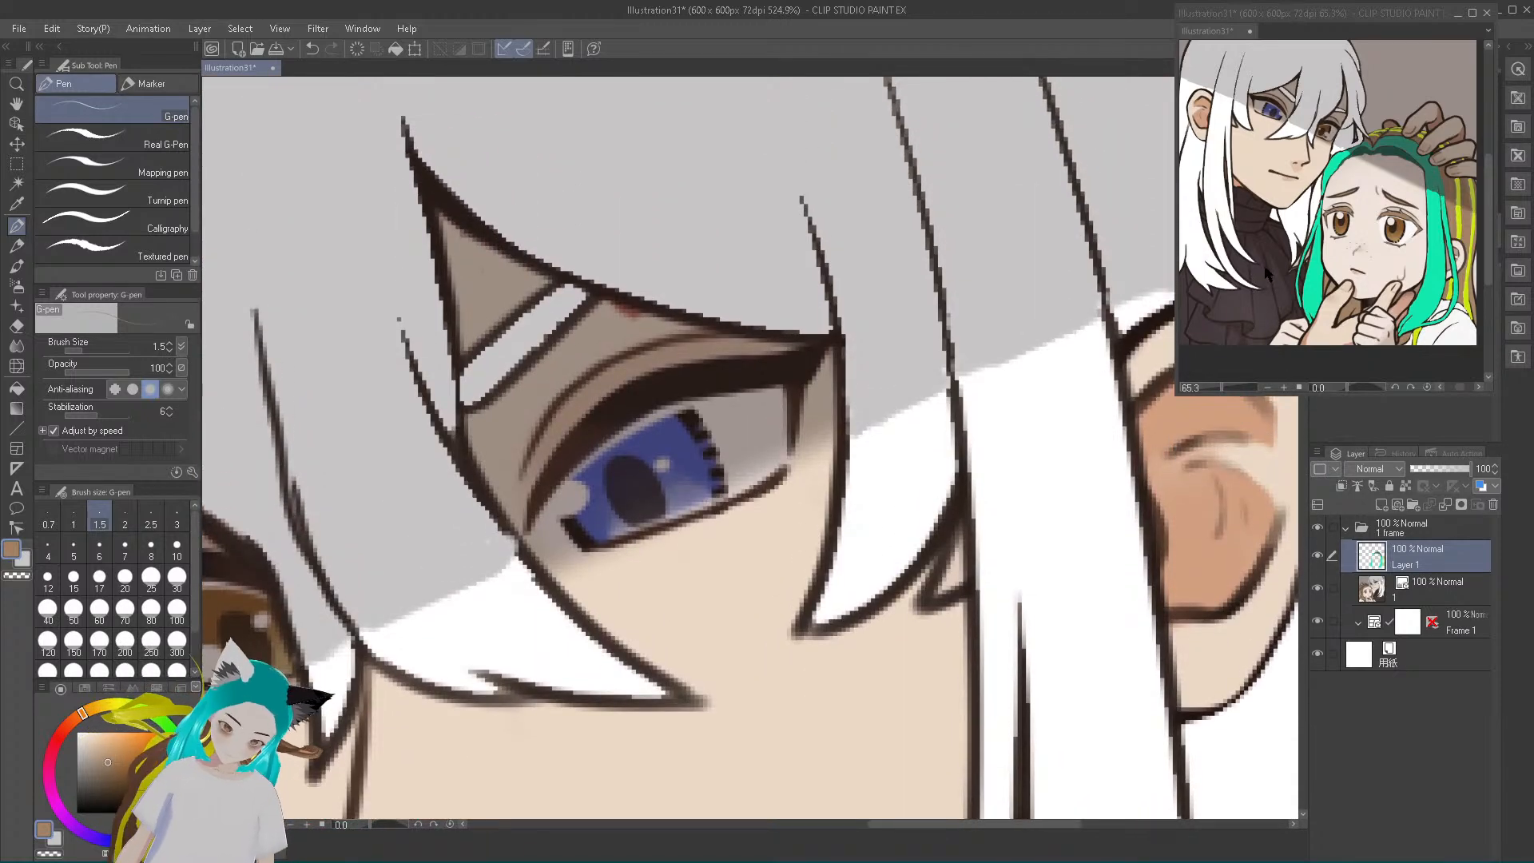
left_click(497, 358, "alt")
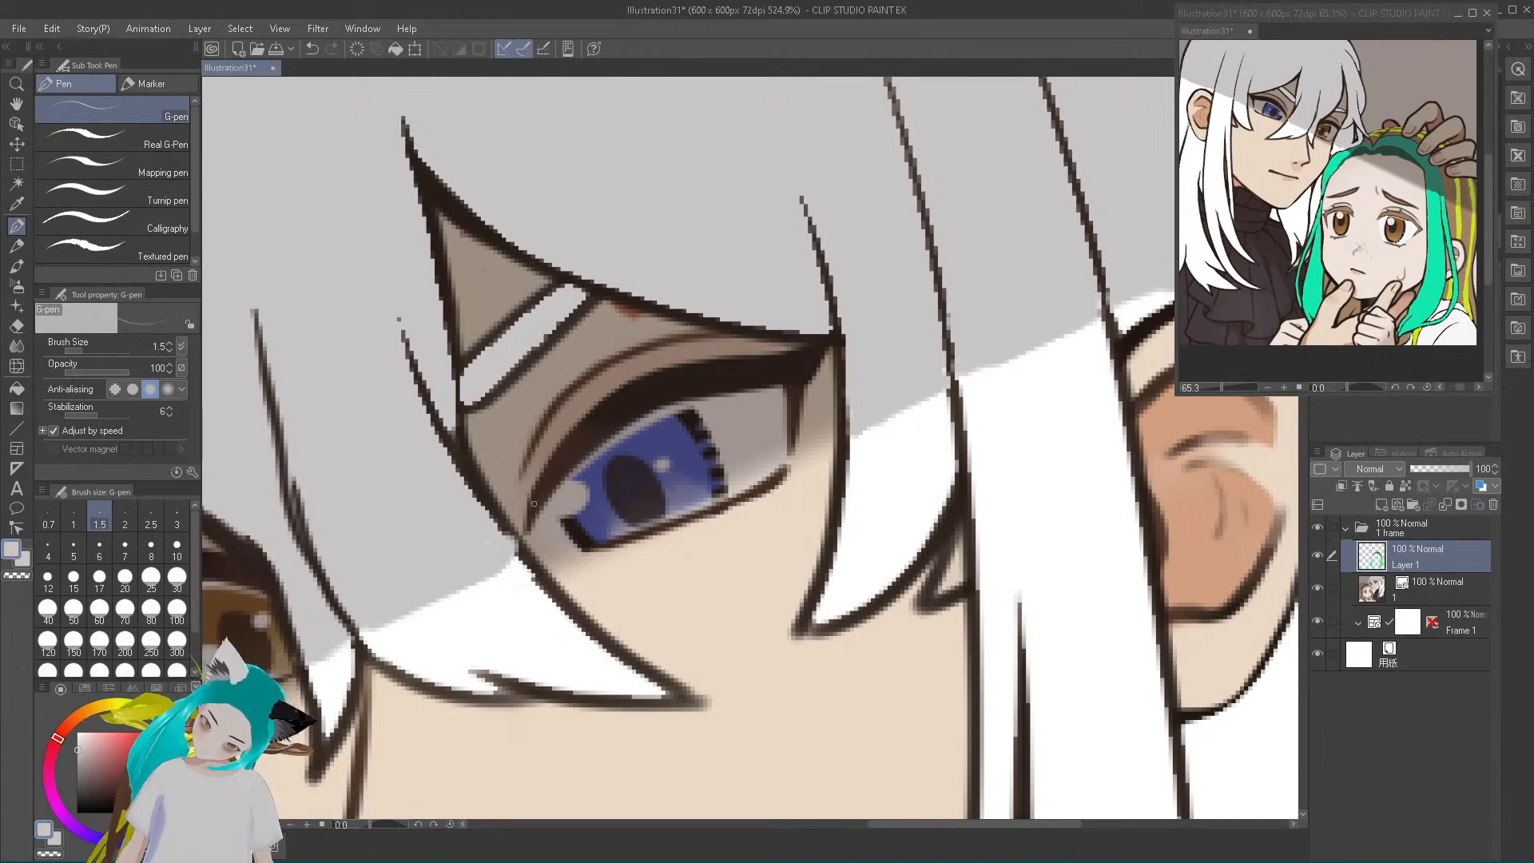
left_click(554, 481, "alt")
left_click(487, 366, "alt")
left_click_drag(544, 488, 637, 406)
left_click_drag(570, 458, 660, 390)
left_click_drag(568, 456, 644, 392)
mouse_move(584, 440)
left_mouse_down()
mouse_move(668, 380)
mouse_move(682, 380)
mouse_move(618, 421)
mouse_move(720, 375)
mouse_move(659, 390)
mouse_move(761, 378)
mouse_move(687, 376)
mouse_move(813, 358)
mouse_move(749, 363)
mouse_move(801, 368)
mouse_move(794, 388)
mouse_move(788, 377)
mouse_move(794, 418)
mouse_move(801, 365)
left_mouse_up()
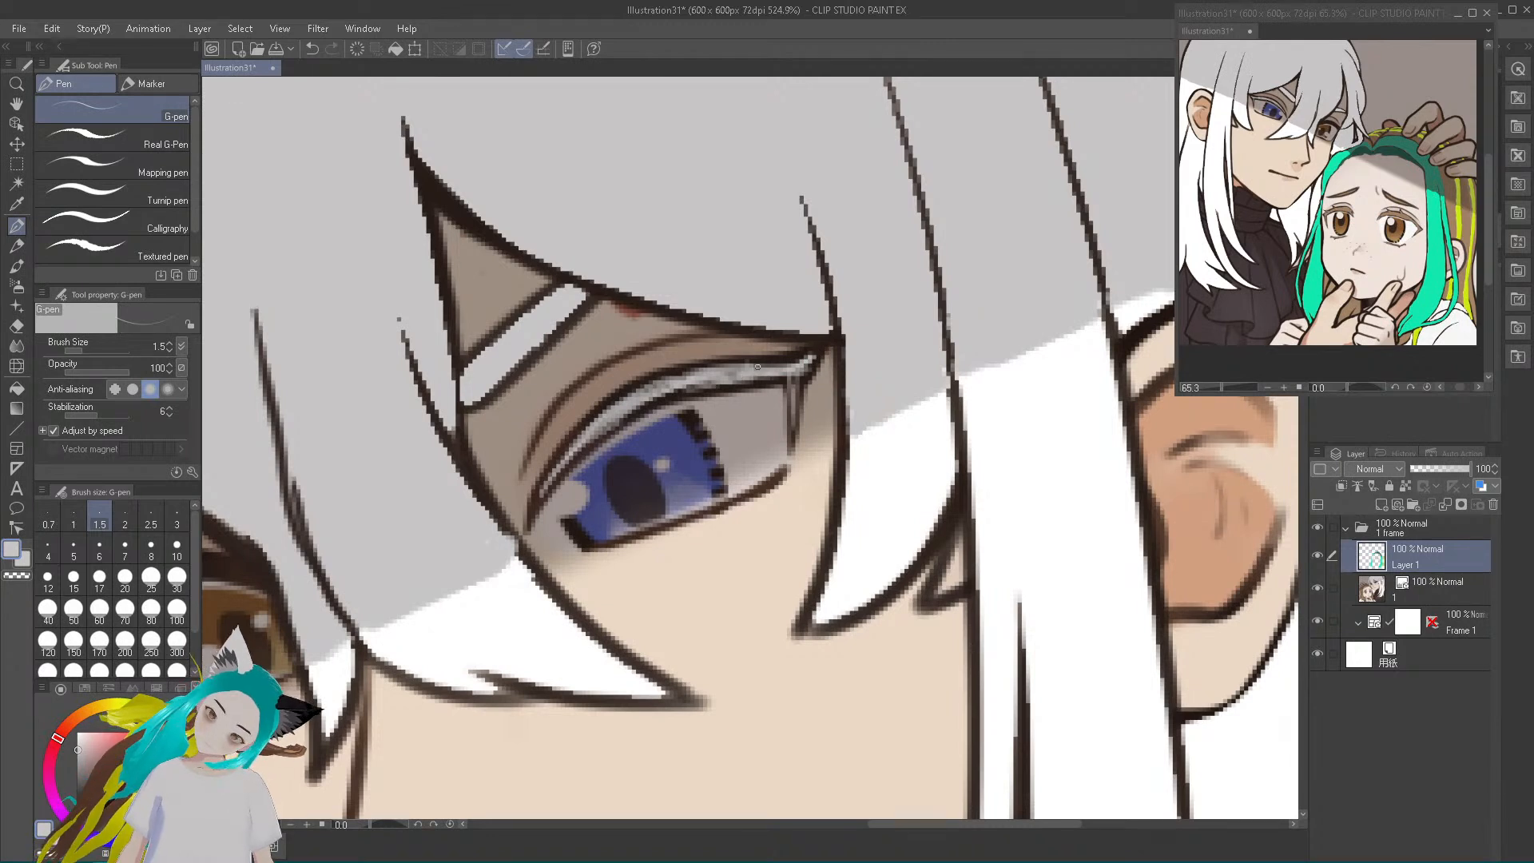
mouse_move(535, 509)
left_mouse_down()
mouse_move(596, 423)
mouse_move(687, 375)
left_mouse_up()
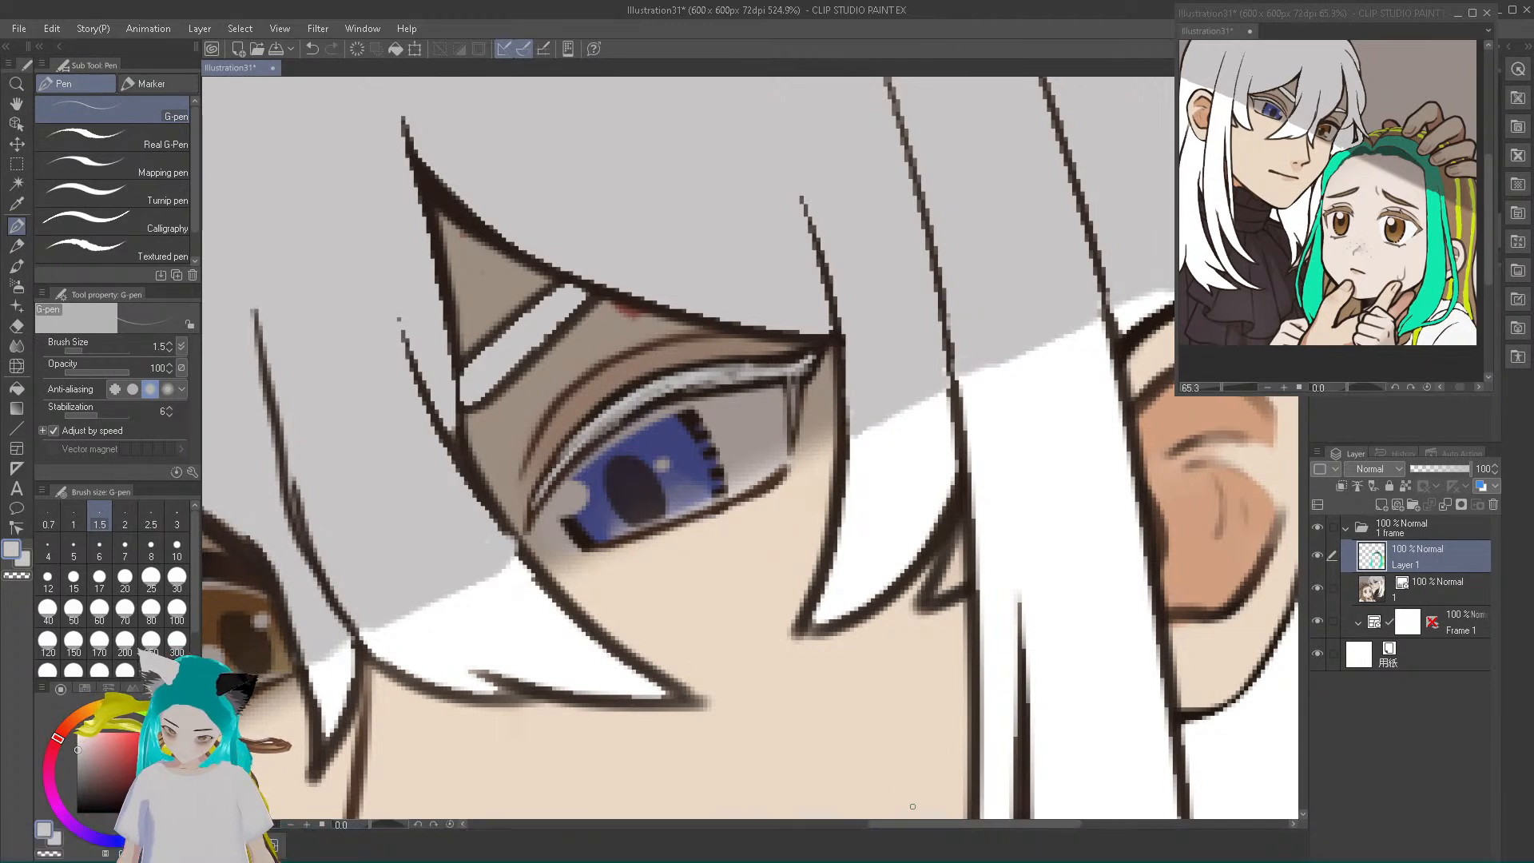
Paint the upper lashes of the white-haired character's brown eye light grey, and choose a darker grey as the drawing colour
left_click_drag(901, 827, 799, 830)
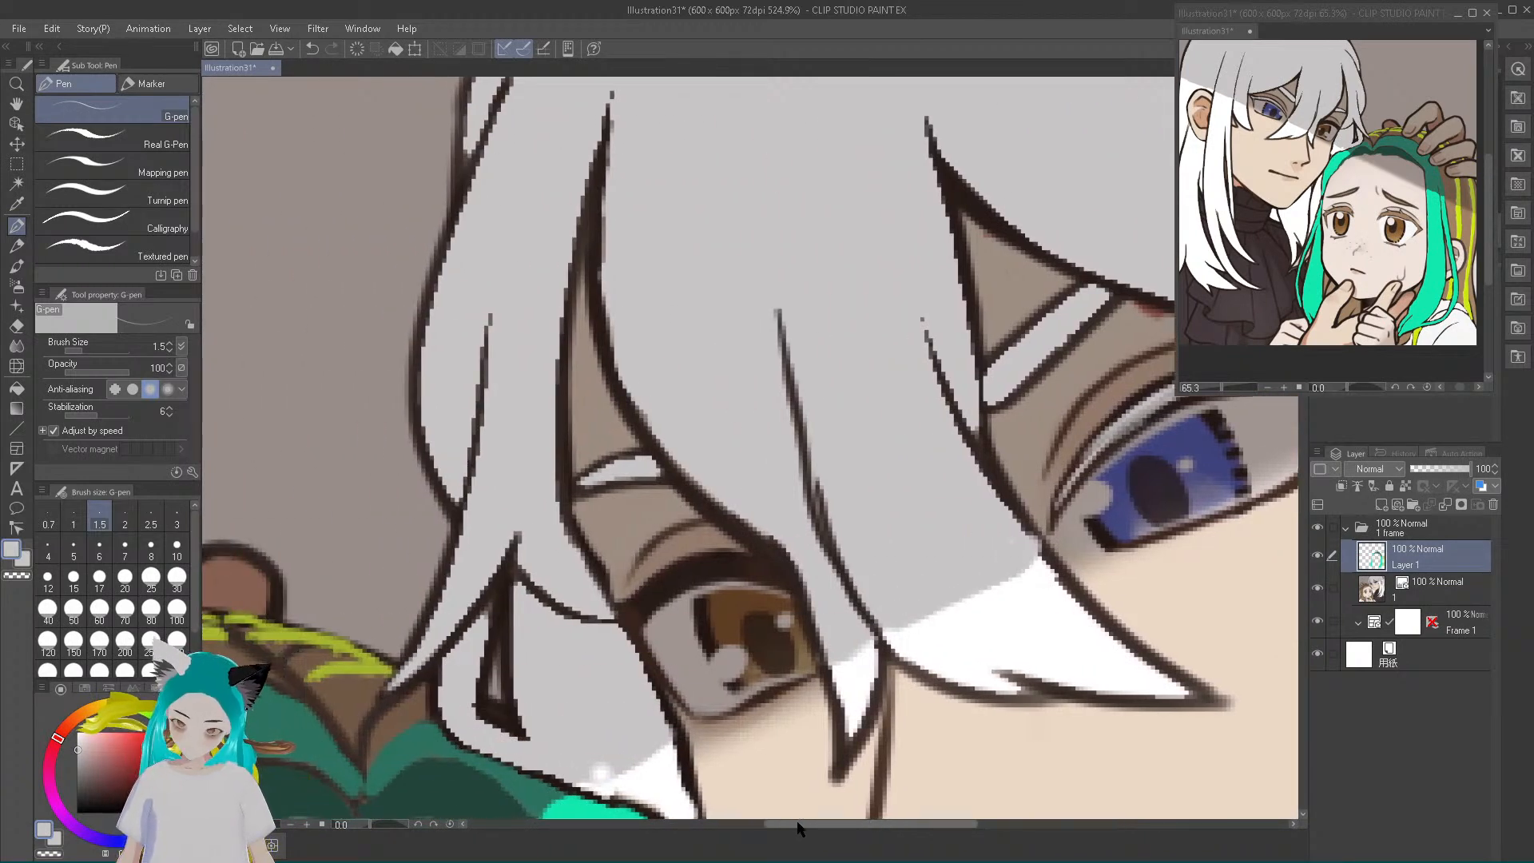
mouse_move(647, 595)
left_mouse_down()
mouse_move(701, 568)
mouse_move(672, 584)
mouse_move(720, 565)
mouse_move(692, 572)
mouse_move(769, 579)
mouse_move(714, 569)
mouse_move(633, 624)
mouse_move(625, 613)
mouse_move(685, 569)
mouse_move(657, 588)
mouse_move(745, 569)
mouse_move(734, 560)
mouse_move(771, 576)
left_mouse_up()
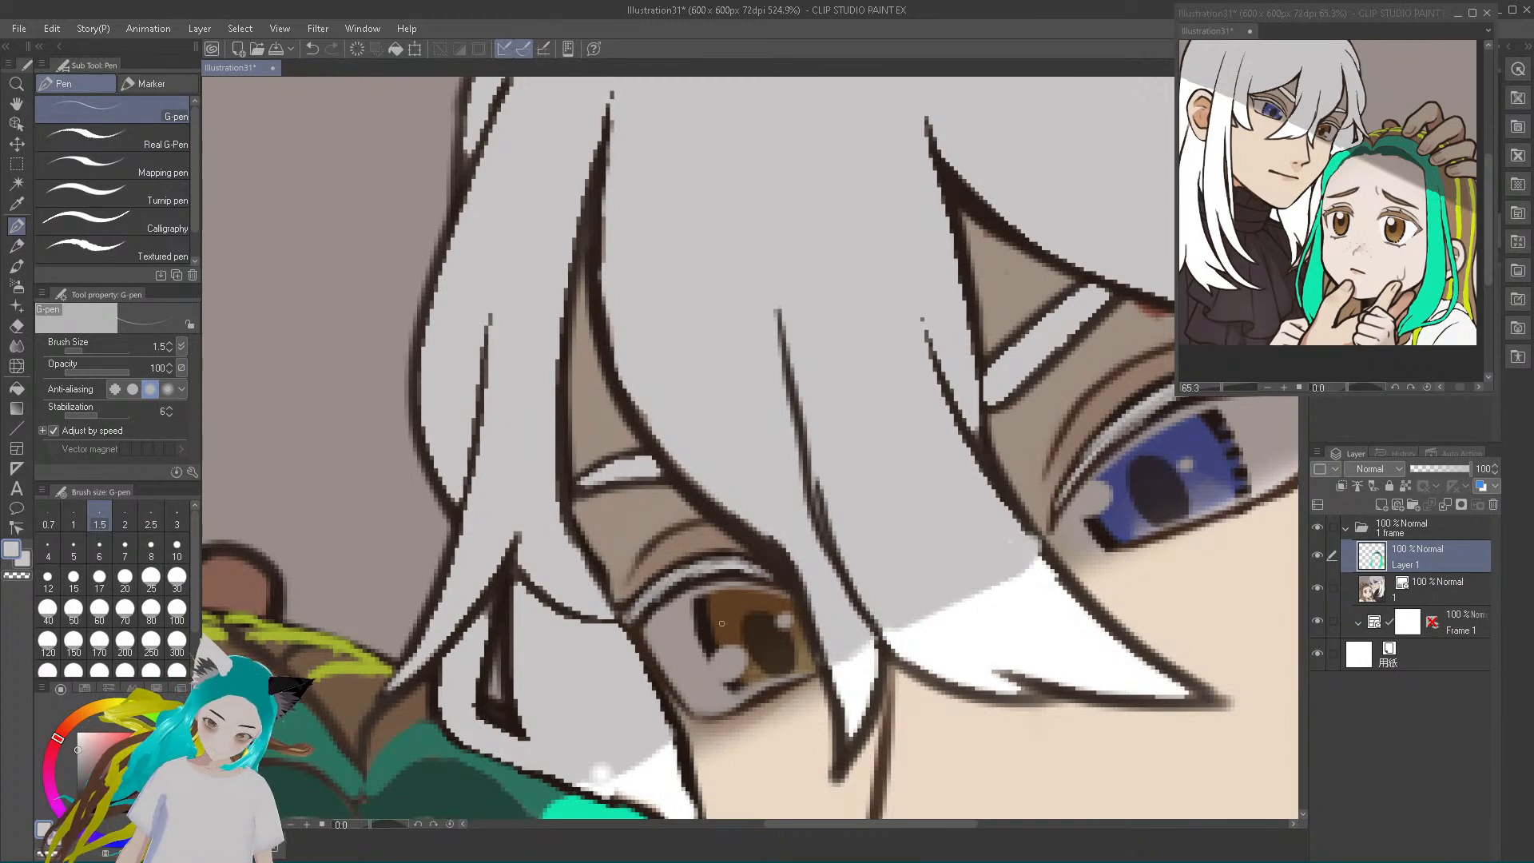
left_click_drag(78, 752, 81, 766)
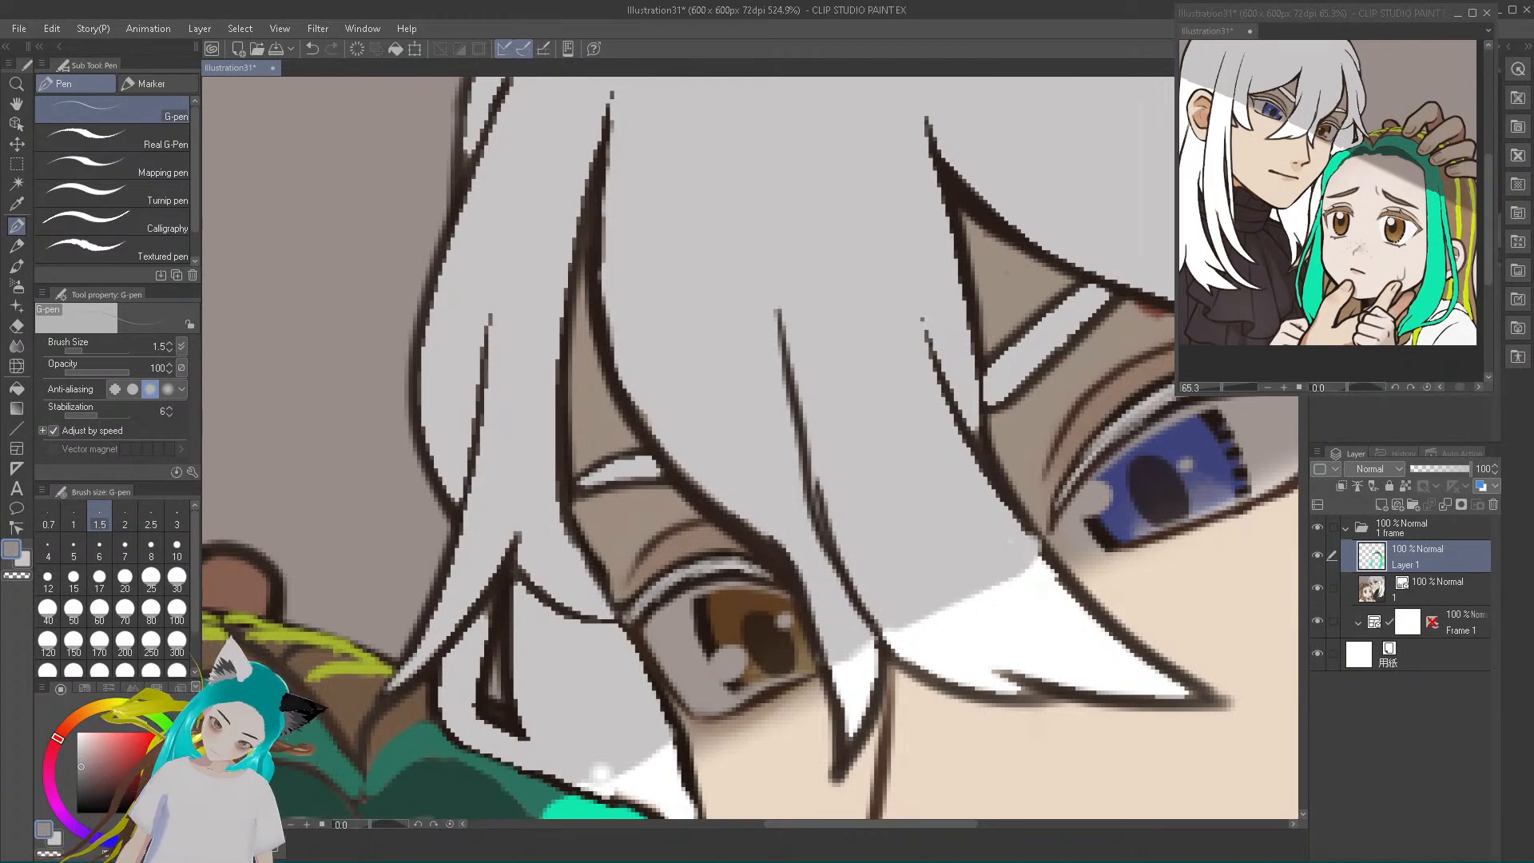
Paint darker grey over the dark outlines of the white-haired character's outer hair locks beside the brown eye
mouse_move(390, 682)
left_mouse_down()
mouse_move(462, 529)
mouse_move(486, 350)
left_mouse_up()
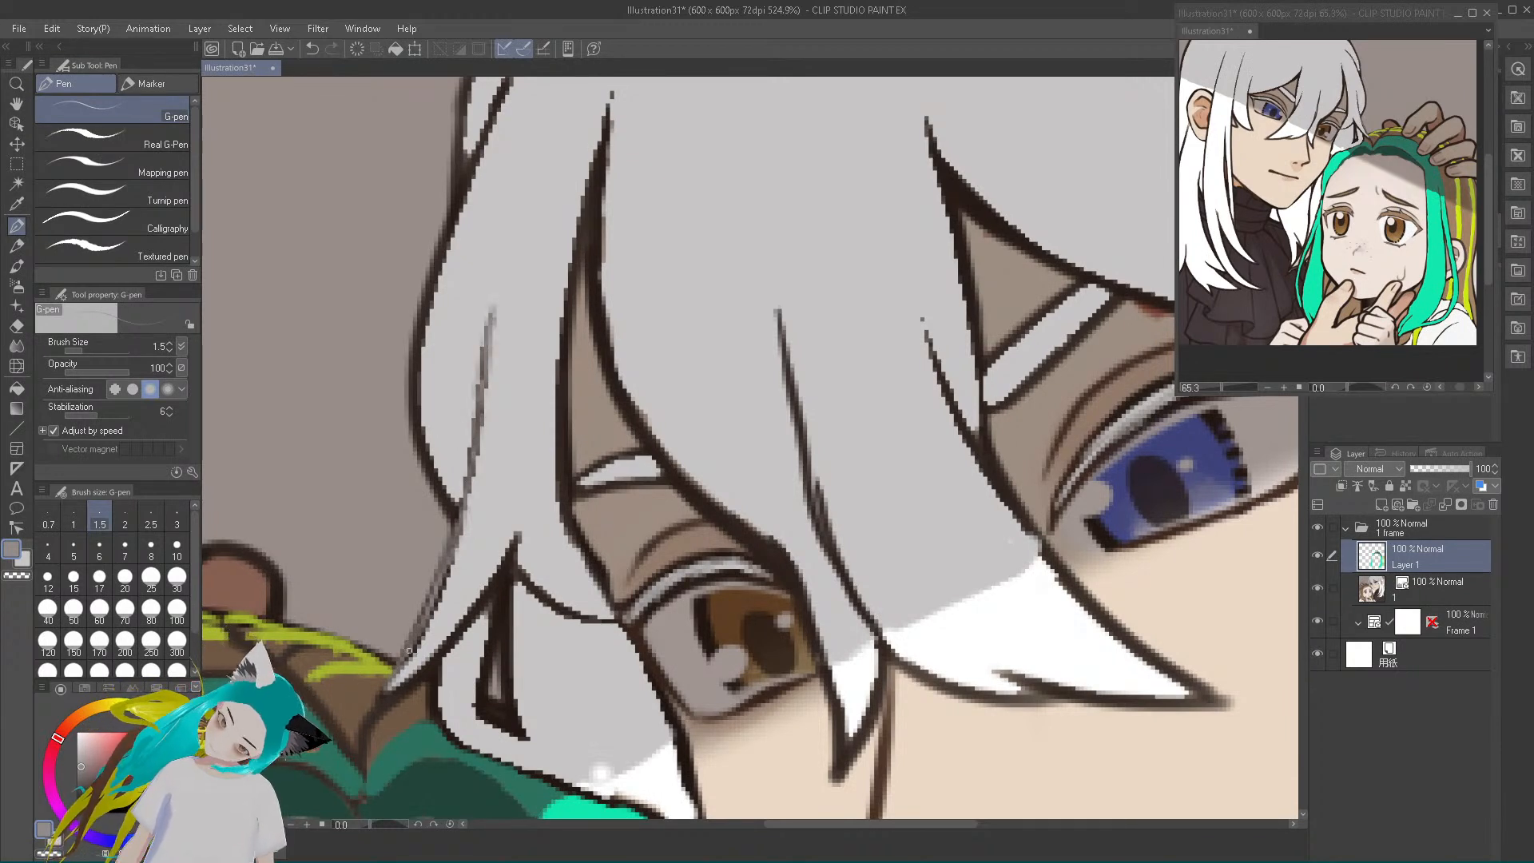
mouse_move(374, 704)
left_mouse_down()
mouse_move(422, 679)
mouse_move(394, 696)
mouse_move(511, 552)
mouse_move(478, 693)
mouse_move(519, 736)
mouse_move(493, 722)
mouse_move(519, 733)
mouse_move(498, 667)
mouse_move(500, 646)
mouse_move(503, 700)
mouse_move(508, 597)
mouse_move(485, 626)
left_mouse_up()
mouse_move(480, 685)
left_mouse_down()
mouse_move(527, 741)
mouse_move(508, 667)
left_mouse_up()
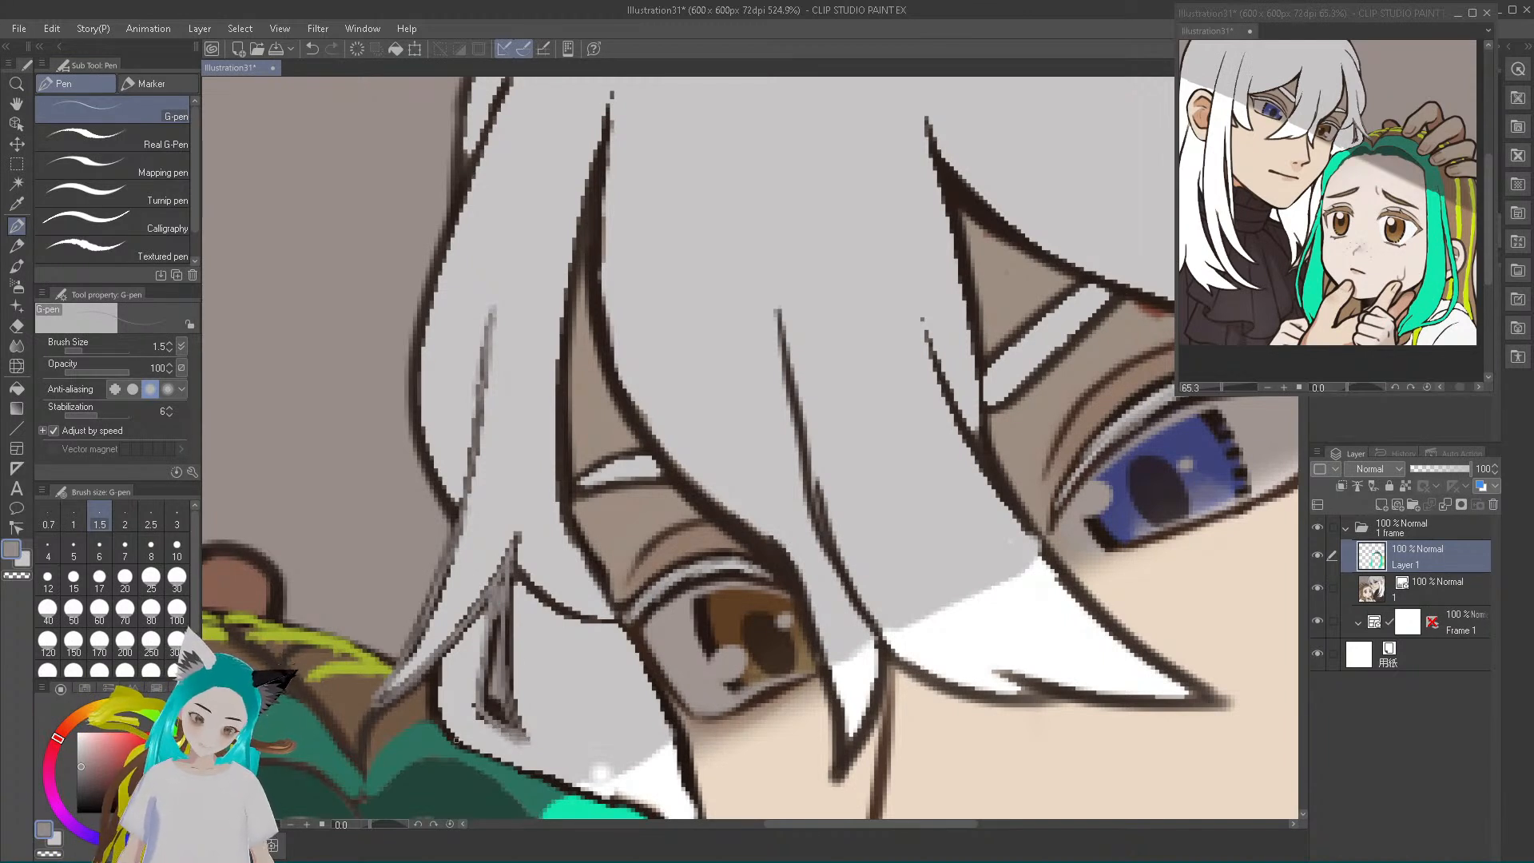
mouse_move(446, 735)
left_mouse_down()
mouse_move(435, 670)
mouse_move(457, 740)
mouse_move(574, 787)
mouse_move(519, 769)
left_mouse_up()
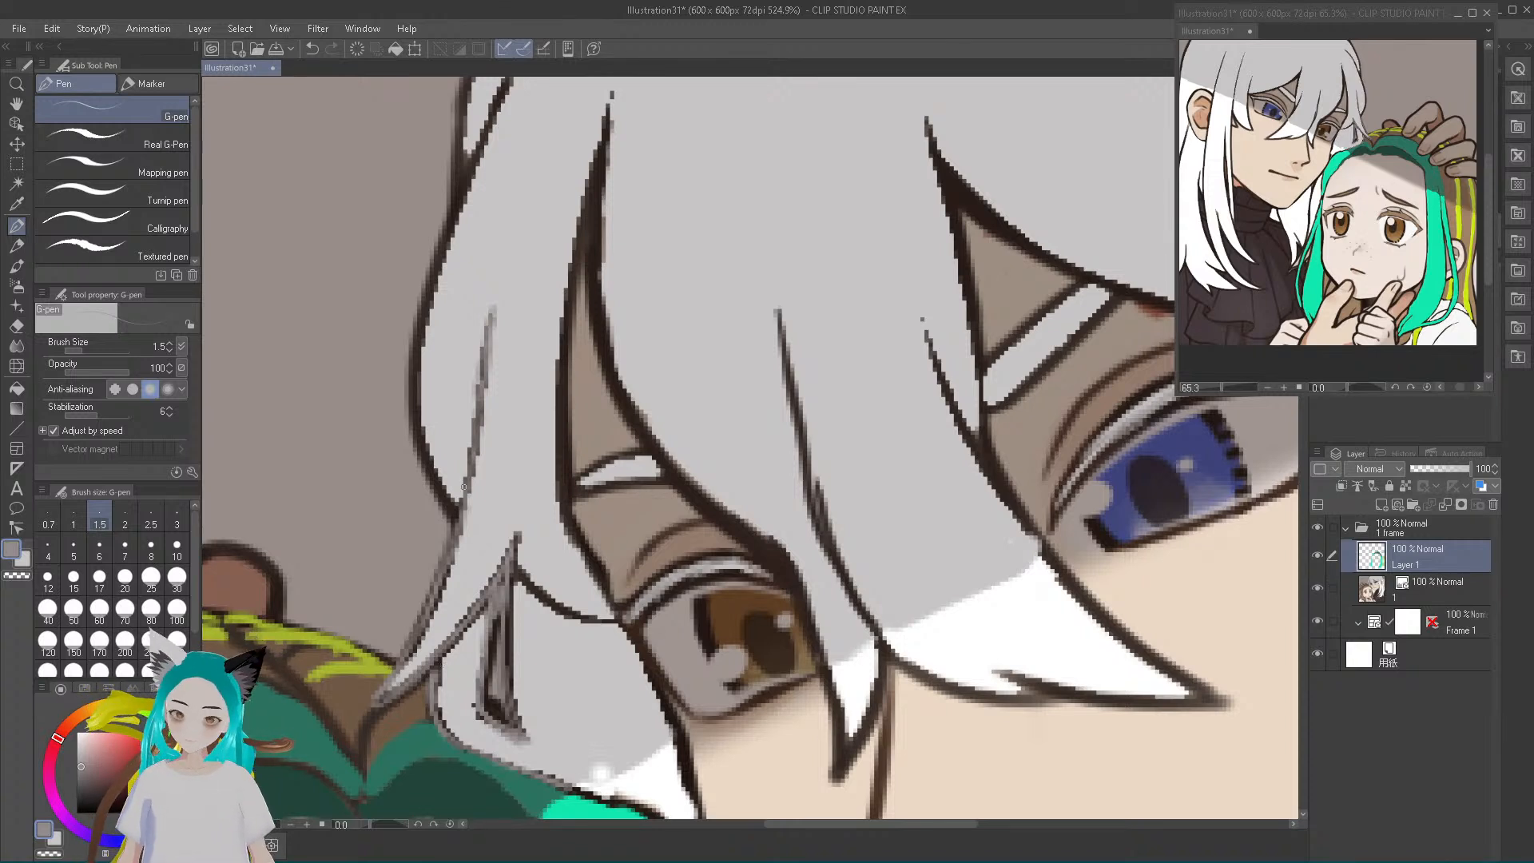
left_click_drag(521, 576, 620, 621)
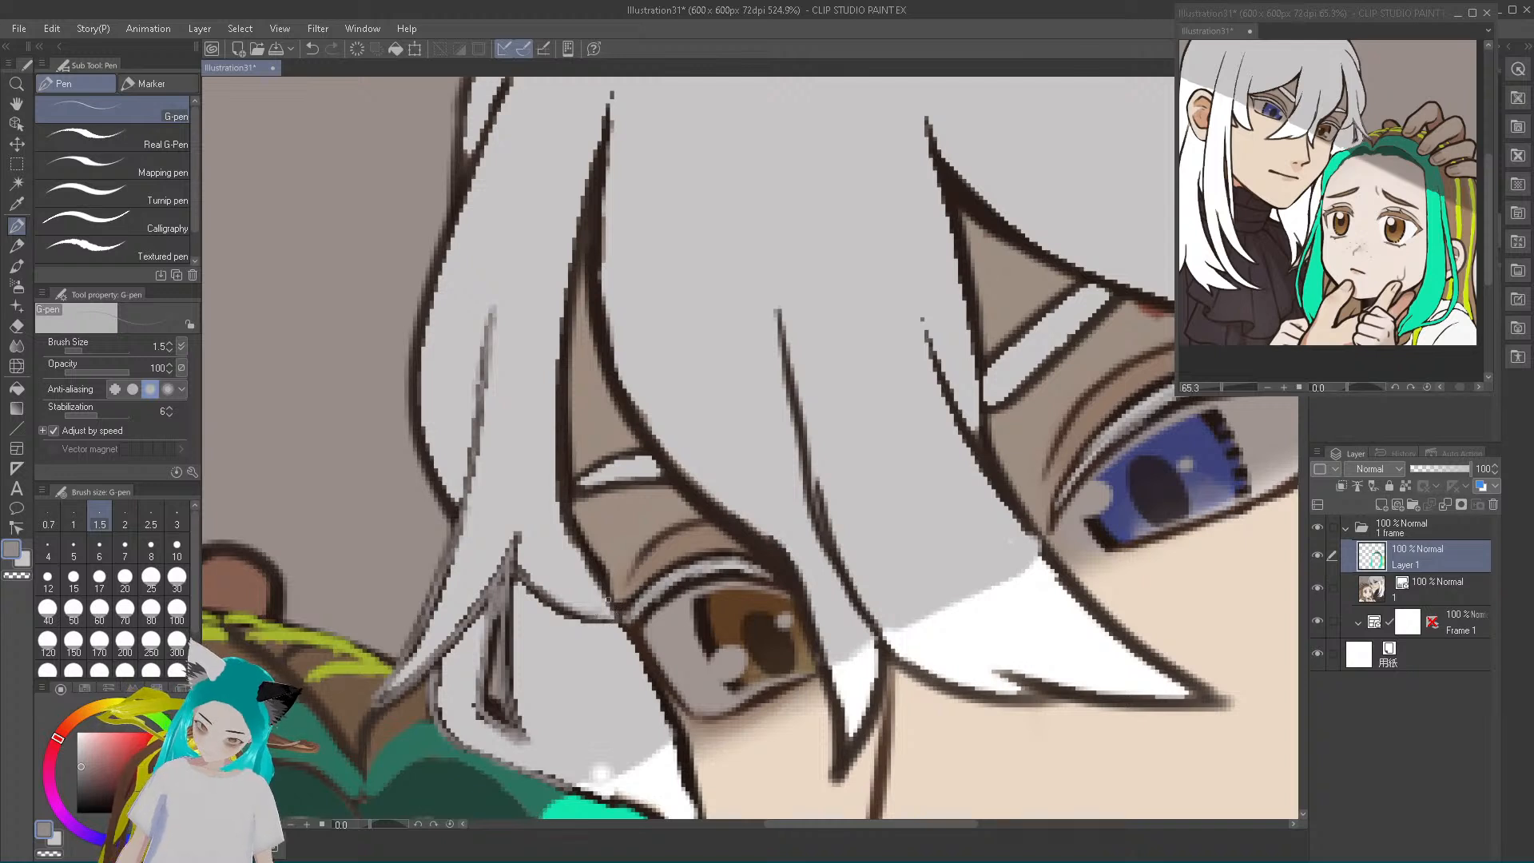
mouse_move(439, 499)
left_mouse_down()
mouse_move(407, 420)
mouse_move(438, 489)
mouse_move(413, 418)
mouse_move(411, 395)
mouse_move(419, 432)
mouse_move(421, 323)
mouse_move(420, 361)
mouse_move(437, 281)
mouse_move(423, 361)
mouse_move(454, 294)
mouse_move(426, 313)
mouse_move(502, 99)
left_mouse_up()
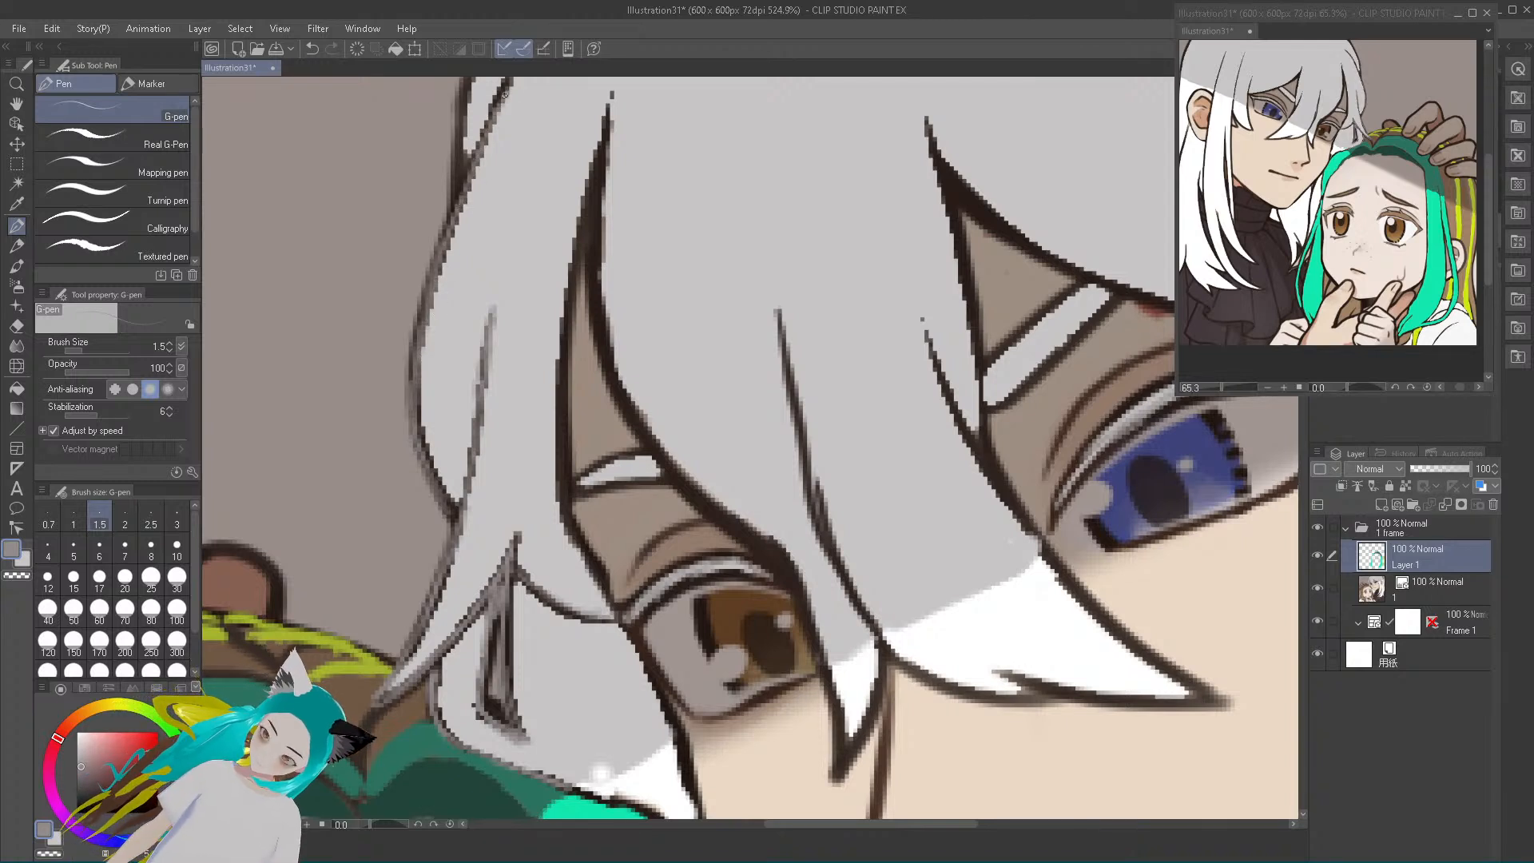
left_click_drag(458, 200, 467, 82)
Trace the same grey along the outlines of the hair gap and bang that frame the brown eye
mouse_move(604, 584)
left_mouse_down()
mouse_move(569, 527)
mouse_move(557, 377)
mouse_move(560, 424)
mouse_move(575, 264)
mouse_move(572, 298)
mouse_move(609, 140)
left_mouse_up()
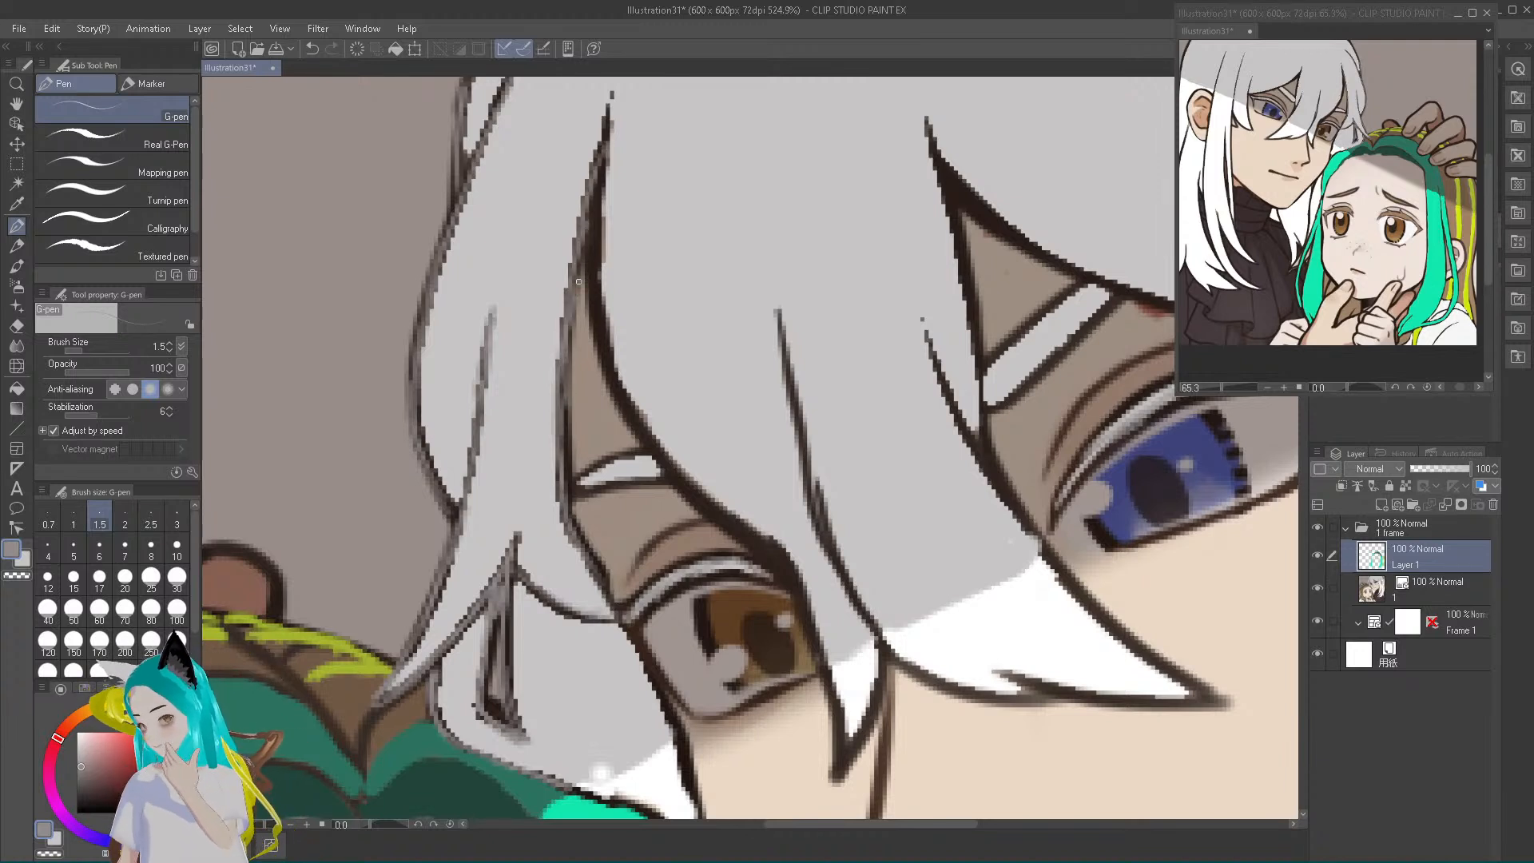
mouse_move(598, 166)
left_mouse_down()
mouse_move(612, 96)
mouse_move(598, 260)
mouse_move(593, 243)
mouse_move(617, 382)
left_mouse_up()
mouse_move(596, 311)
left_mouse_down()
mouse_move(637, 419)
mouse_move(665, 442)
left_mouse_up()
mouse_move(615, 375)
left_mouse_down()
mouse_move(668, 459)
mouse_move(588, 261)
left_mouse_up()
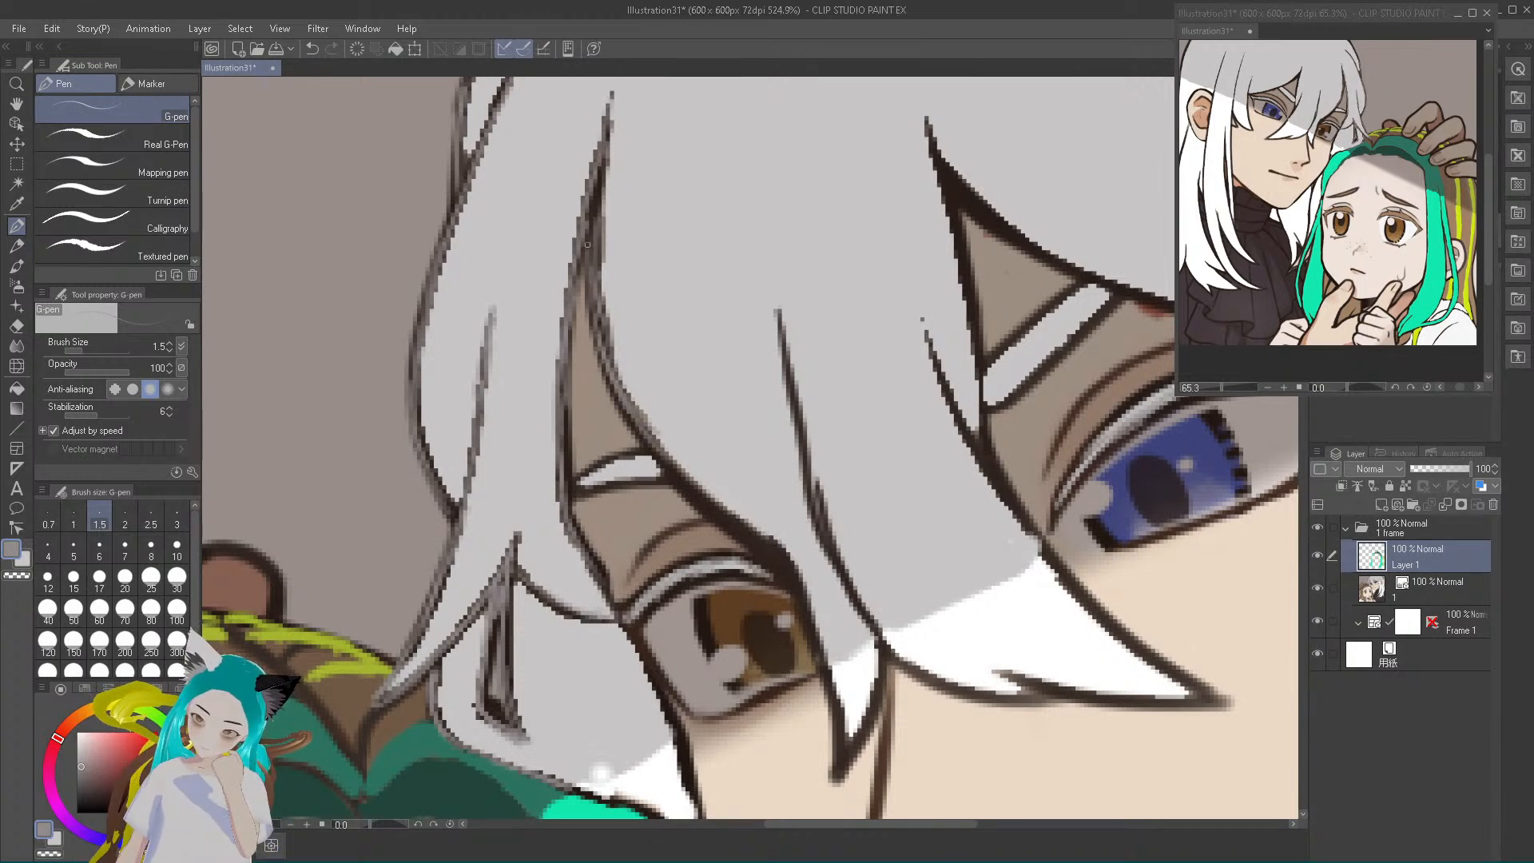
left_click_drag(621, 397, 679, 478)
mouse_move(641, 429)
left_mouse_down()
mouse_move(798, 577)
mouse_move(736, 513)
mouse_move(799, 598)
mouse_move(789, 581)
mouse_move(840, 723)
mouse_move(835, 777)
mouse_move(873, 711)
mouse_move(880, 643)
mouse_move(841, 765)
mouse_move(793, 574)
mouse_move(664, 462)
left_mouse_up()
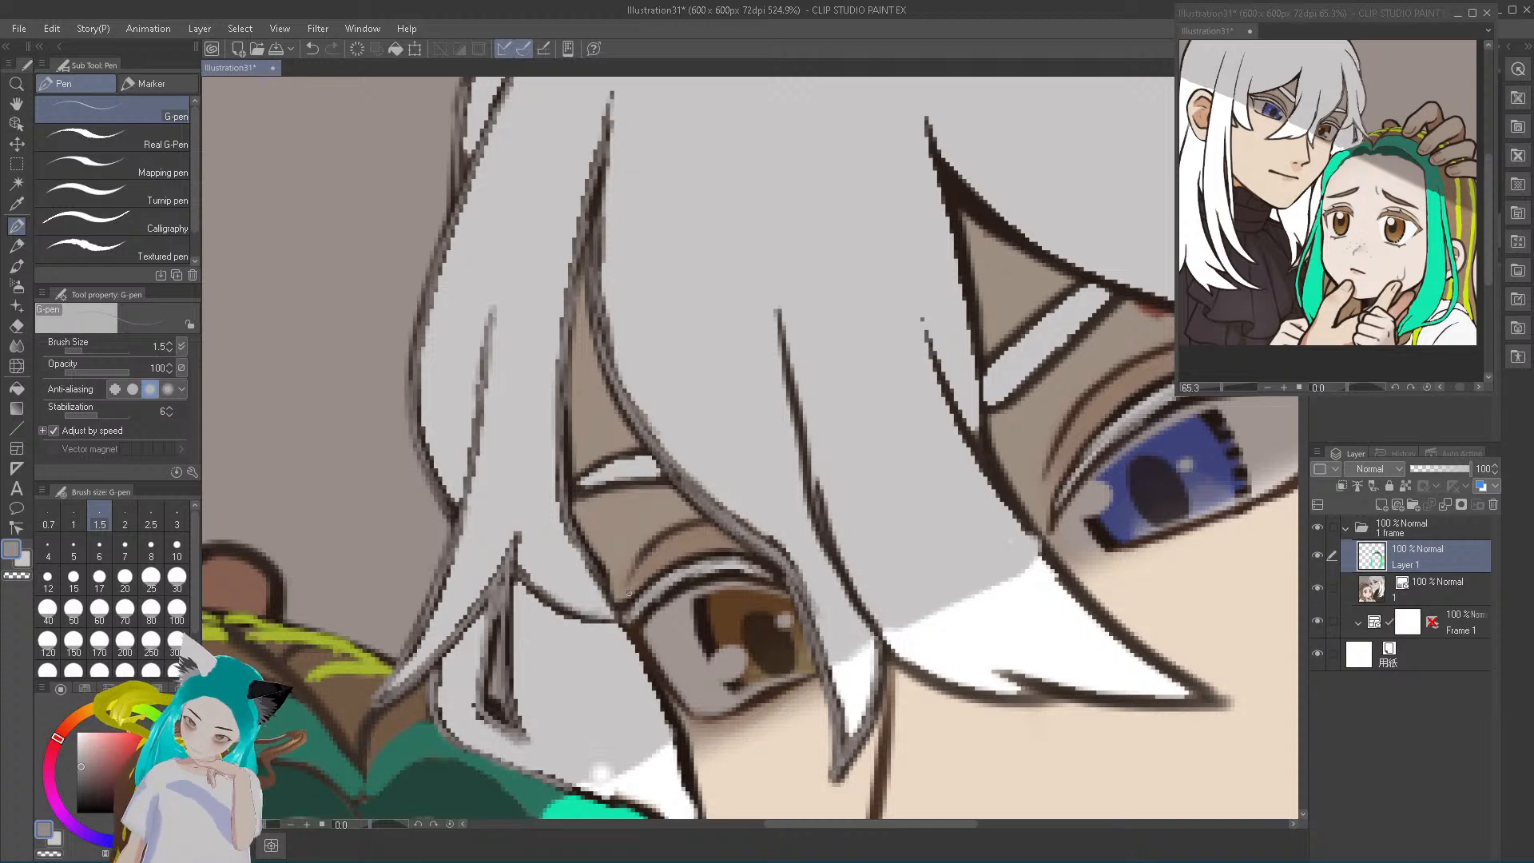
Paint grey over the brown eye's upper and lower lash lines and around its eyebrow's outline
mouse_move(635, 632)
left_mouse_down()
mouse_move(686, 581)
mouse_move(667, 600)
mouse_move(764, 575)
left_mouse_up()
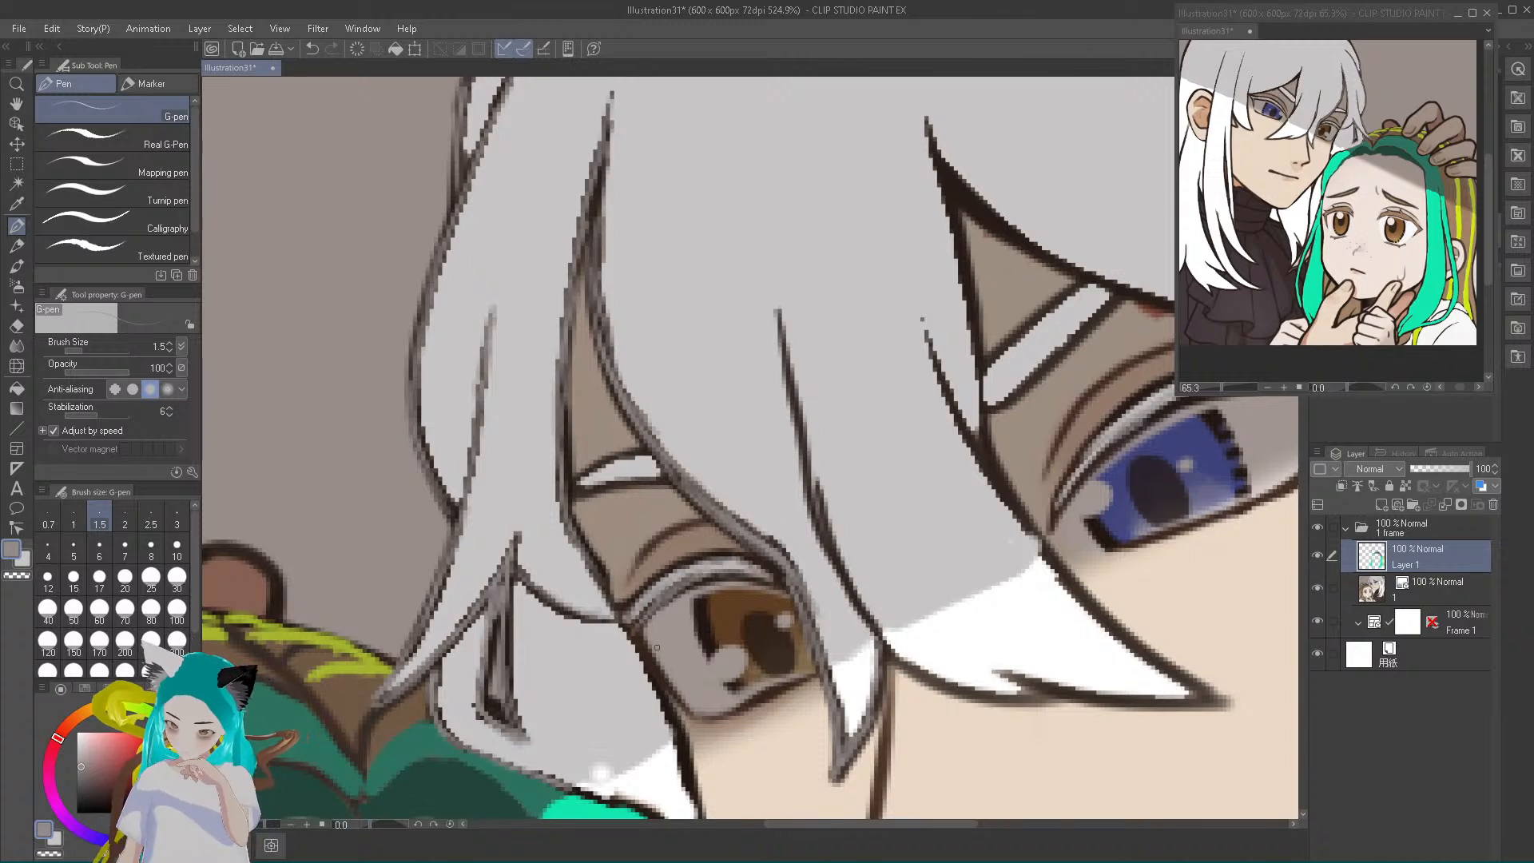
mouse_move(627, 606)
left_mouse_down()
mouse_move(736, 550)
mouse_move(778, 575)
mouse_move(751, 580)
left_mouse_up()
left_click_drag(745, 711, 805, 678)
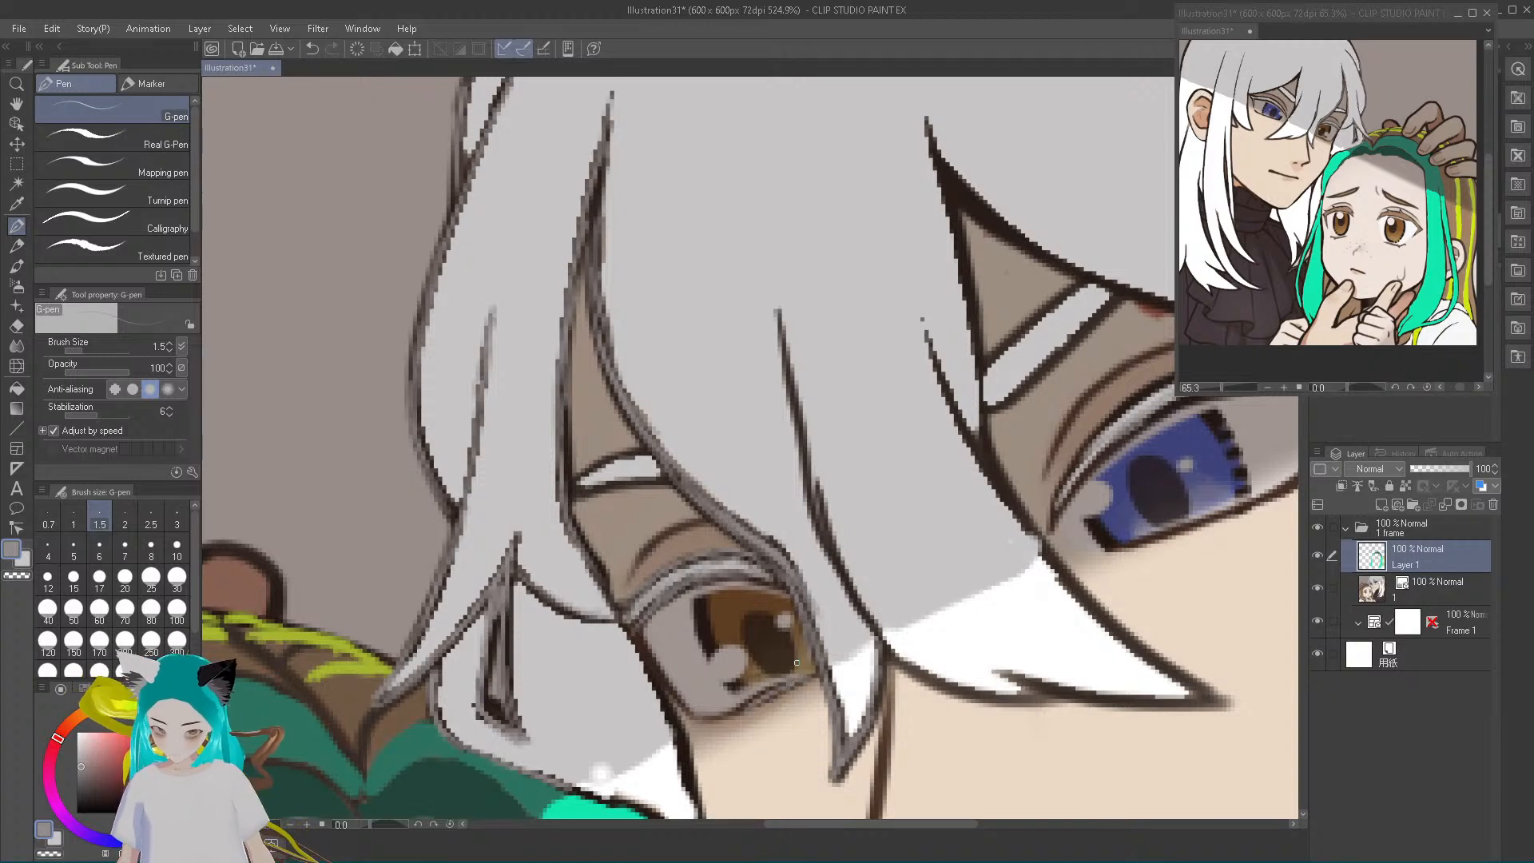
left_click_drag(578, 494, 672, 484)
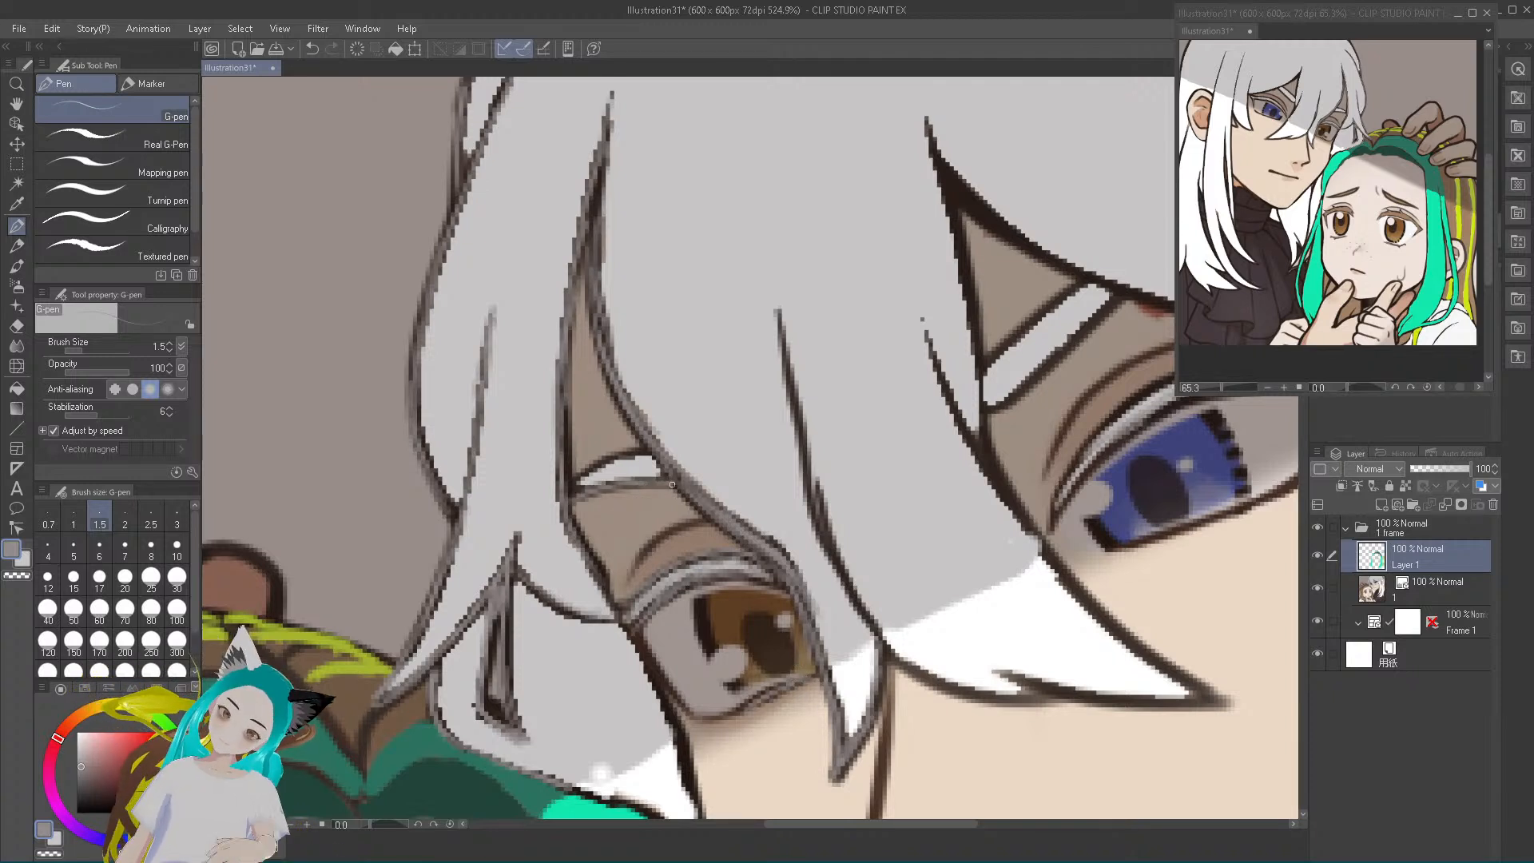
left_click_drag(568, 489, 651, 453)
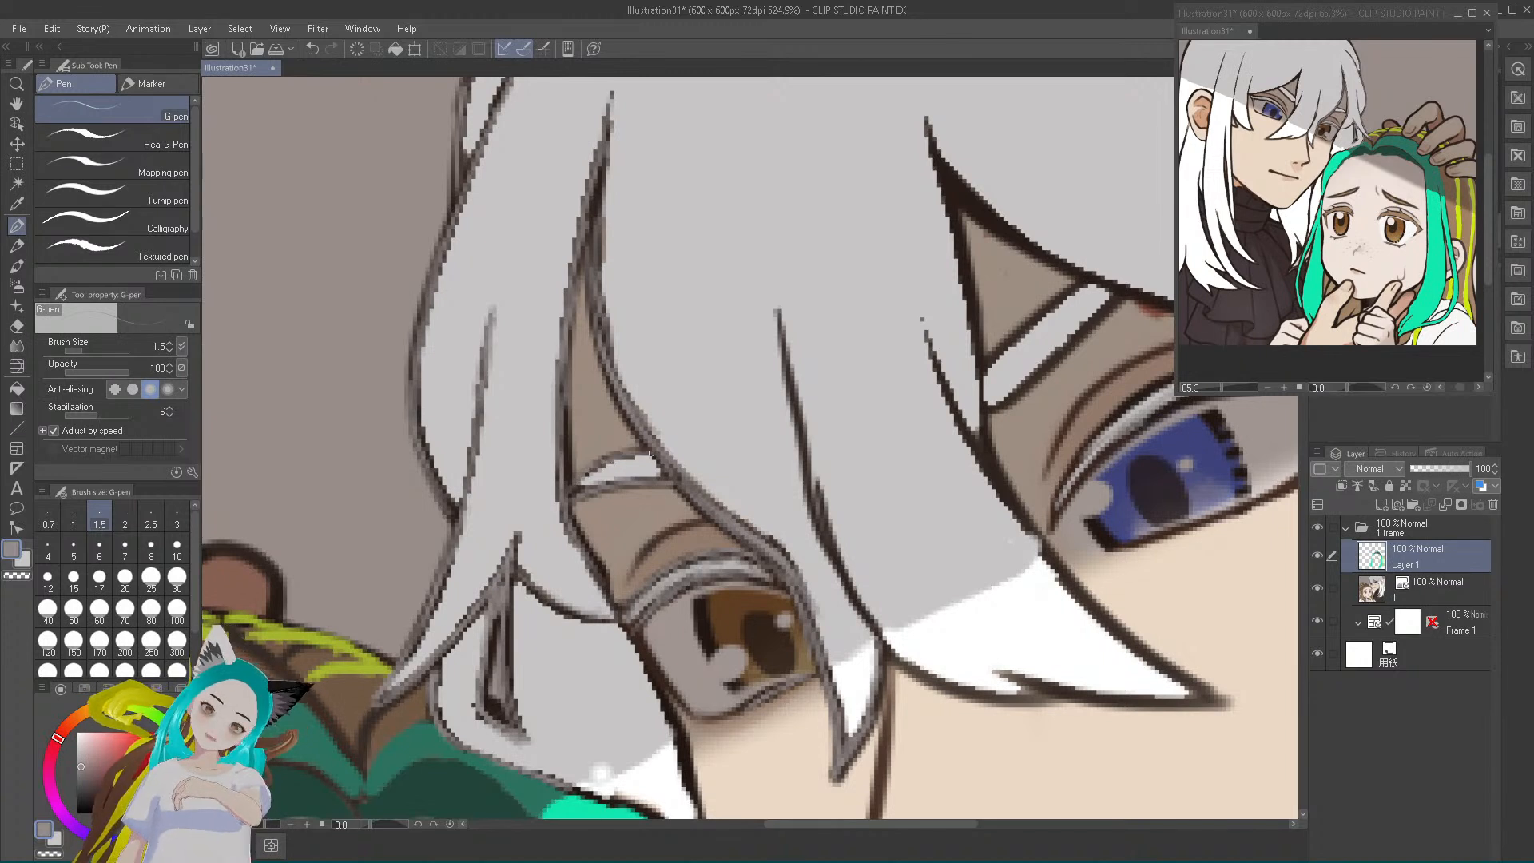
left_click_drag(564, 480, 568, 345)
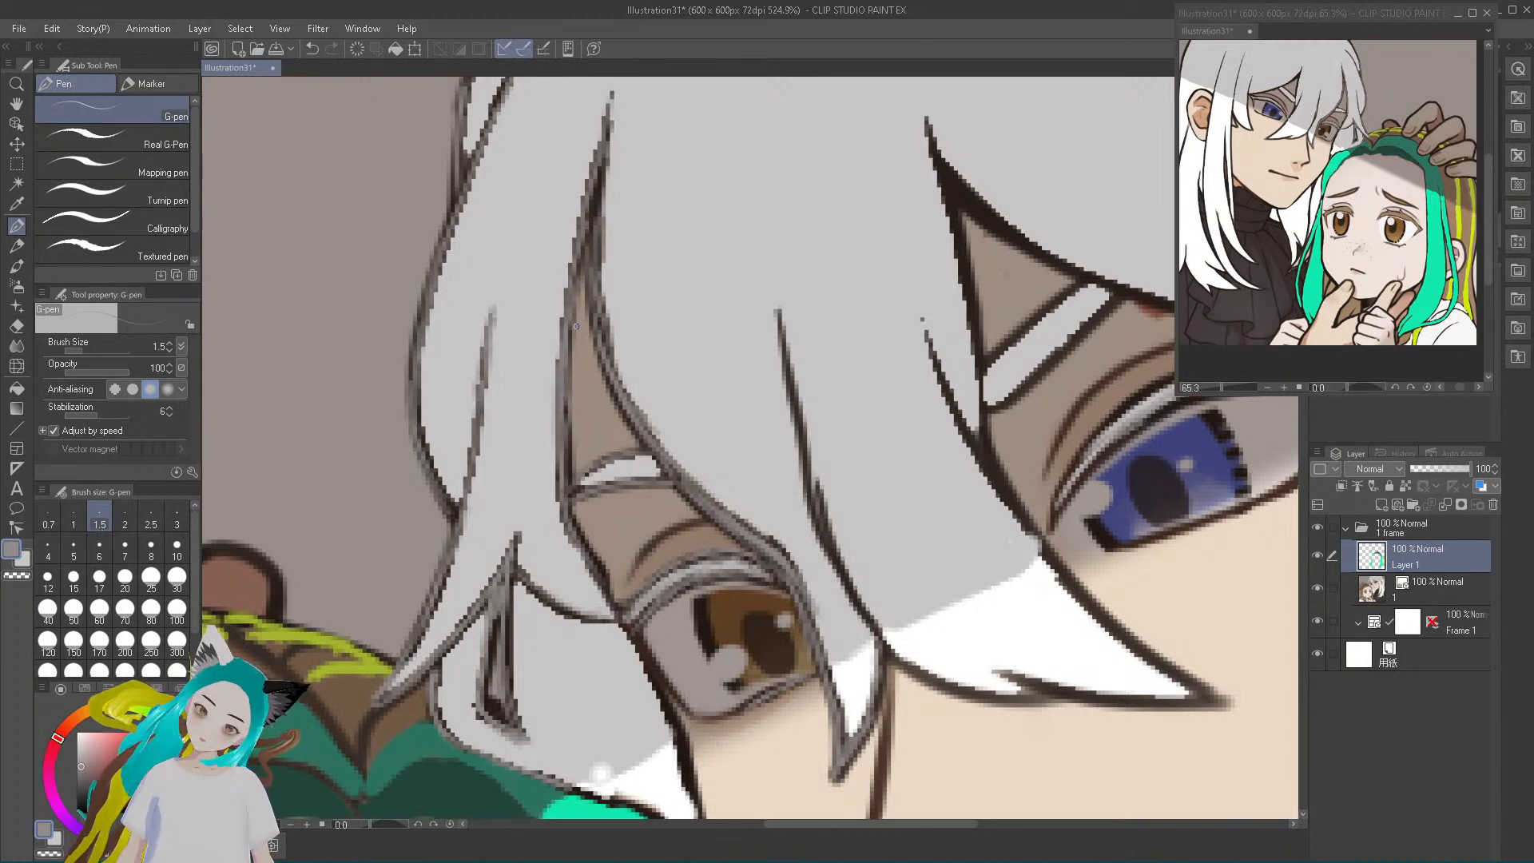
Set the G-pen size to 3 and cover the outer hair locks' remaining dark outlines beside the brown eye with grey
mouse_move(457, 509)
left_mouse_down()
mouse_move(424, 458)
mouse_move(415, 292)
left_mouse_up()
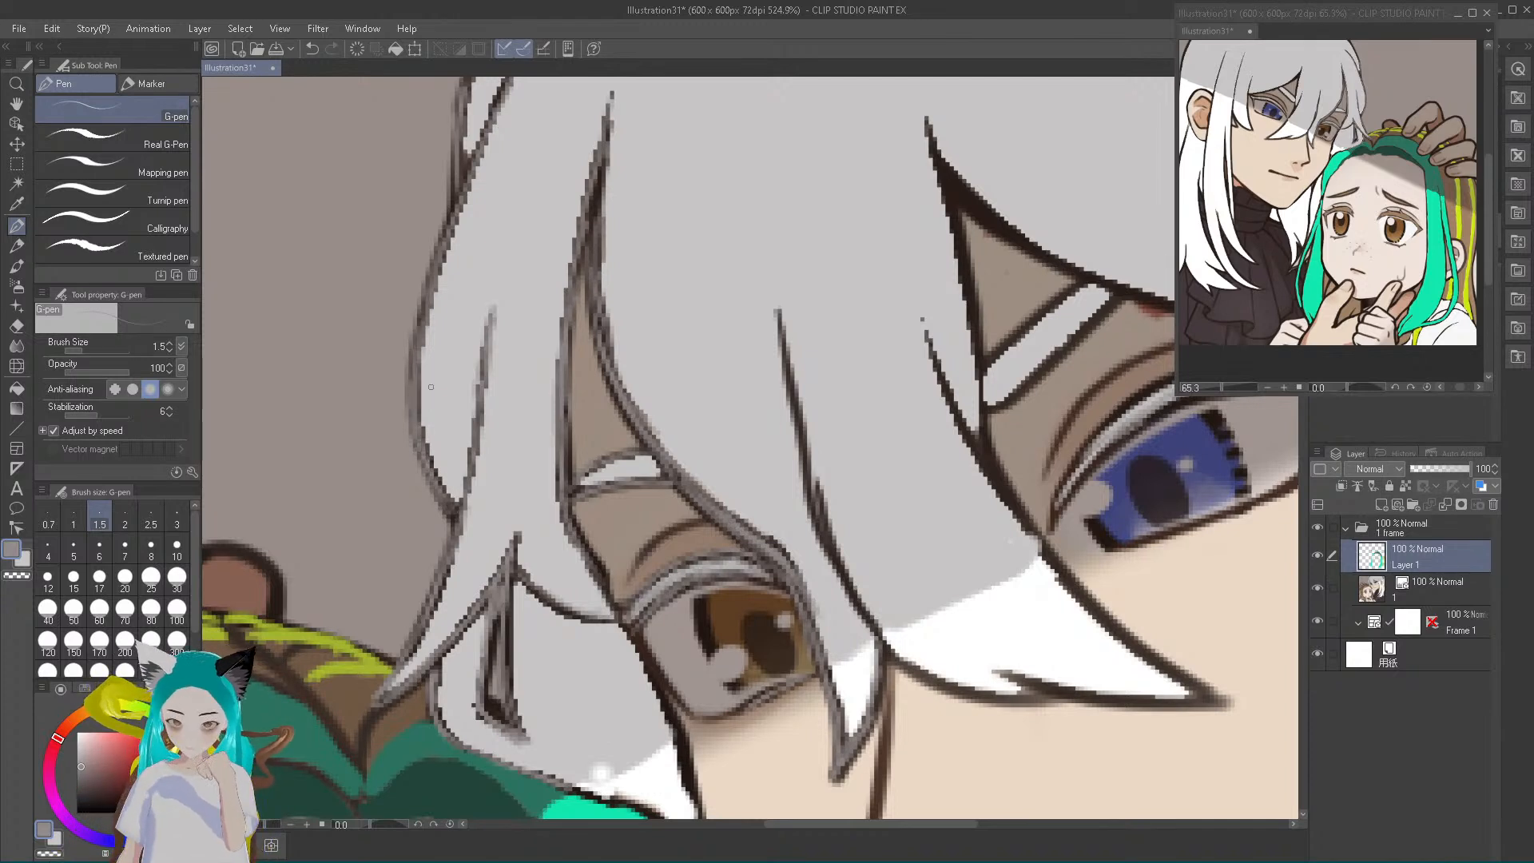
left_click(151, 518)
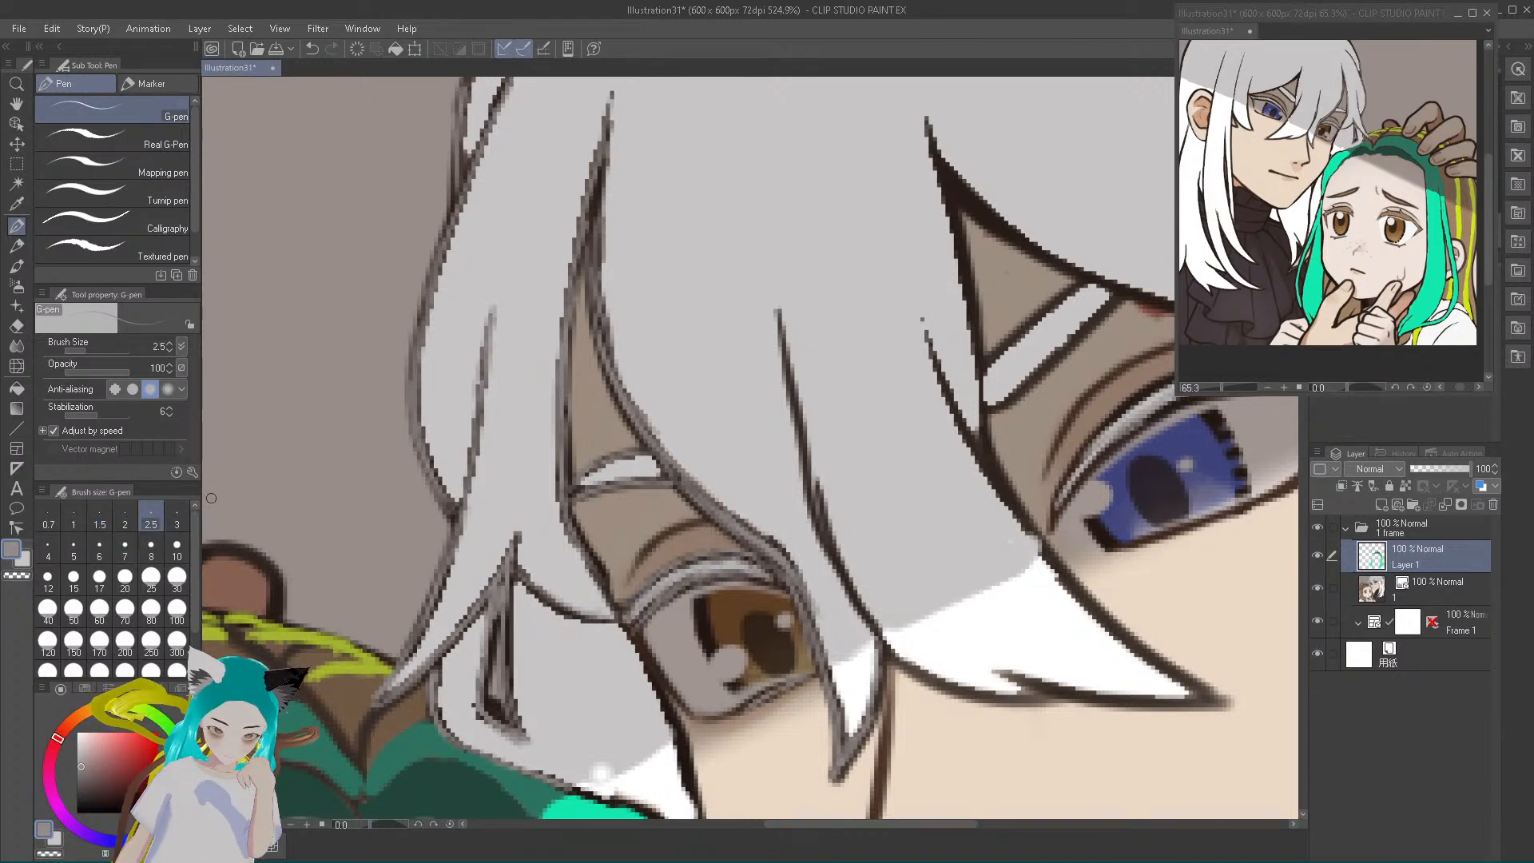
key("bracketright")
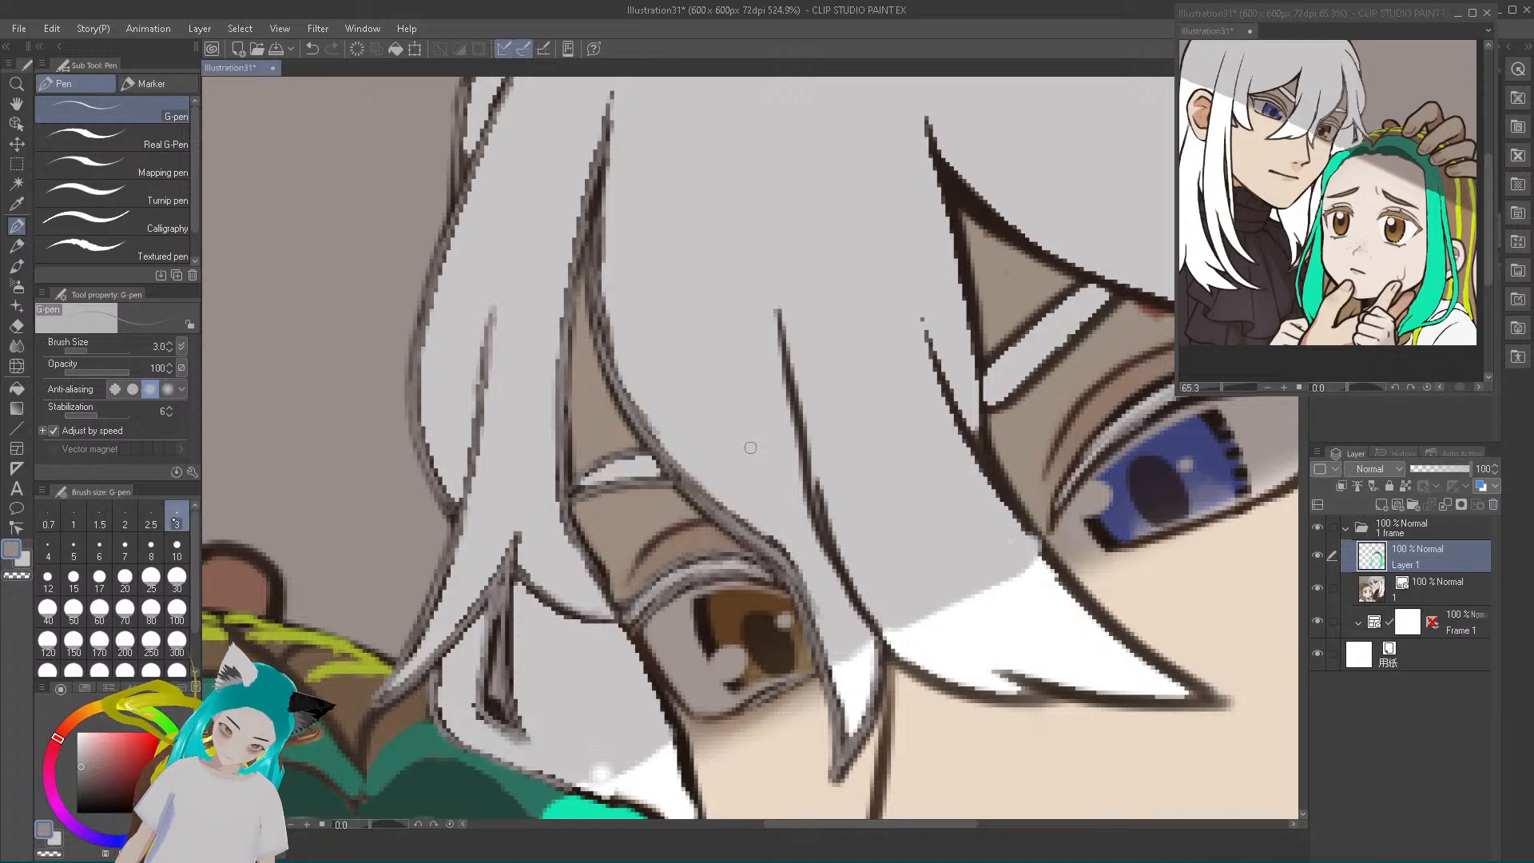
mouse_move(414, 380)
left_mouse_down()
mouse_move(424, 307)
mouse_move(505, 86)
left_mouse_up()
left_click_drag(458, 192, 465, 82)
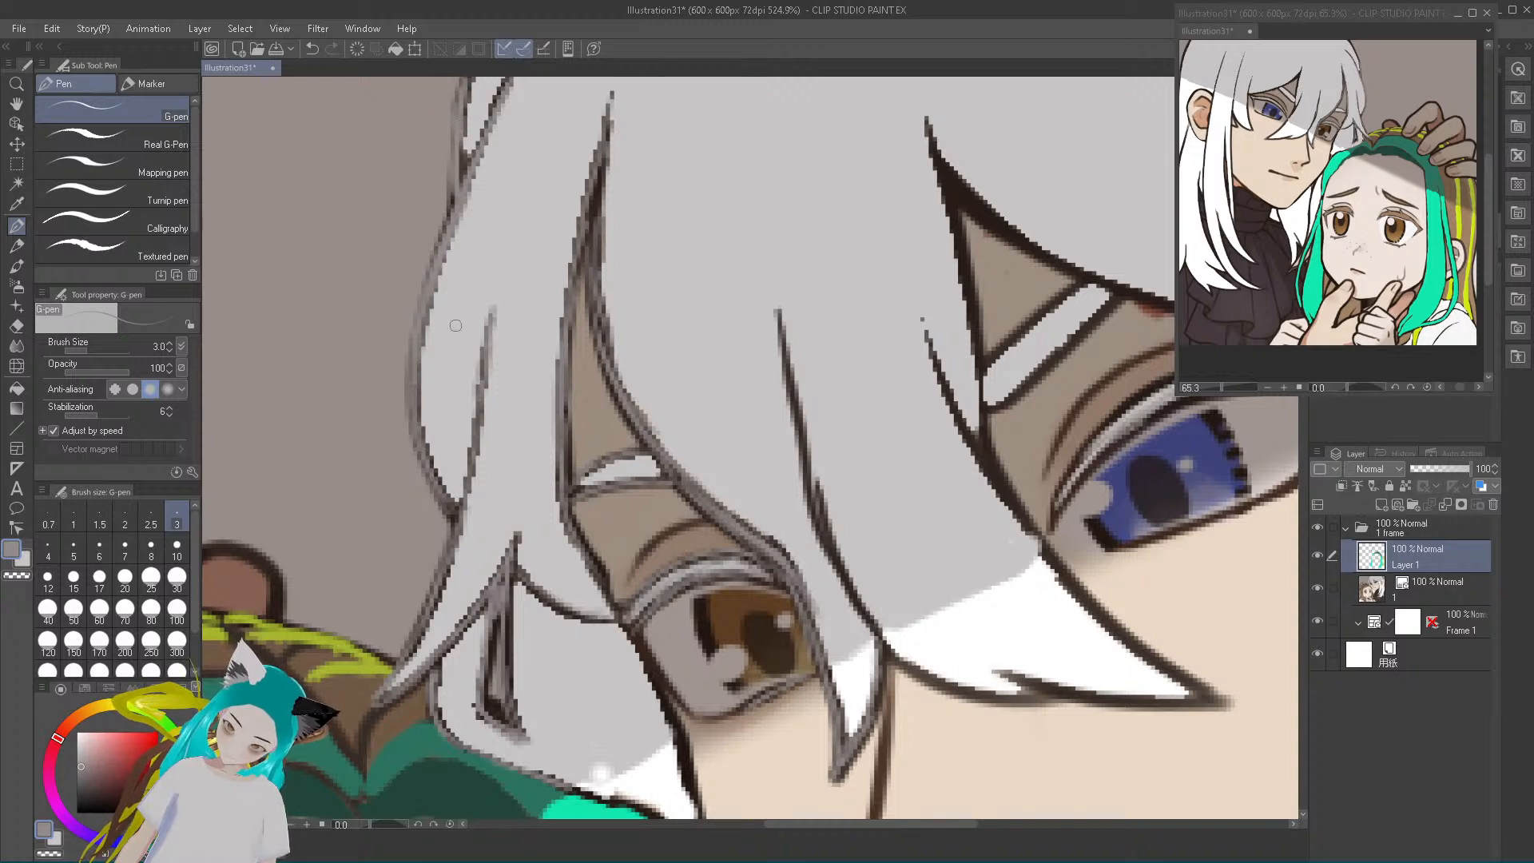
left_click_drag(417, 428, 453, 502)
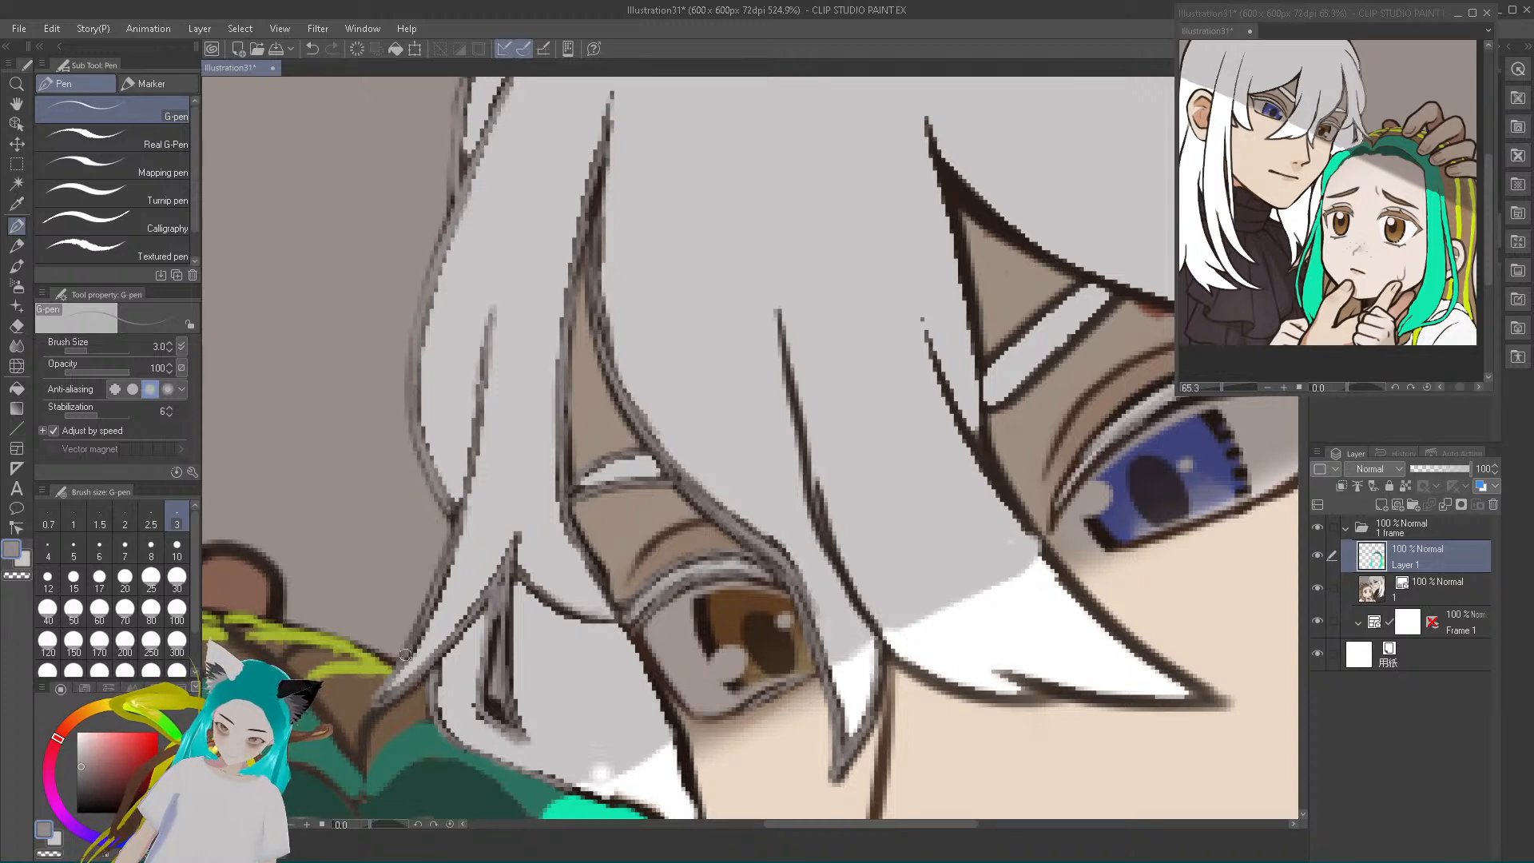
mouse_move(383, 691)
left_mouse_down()
mouse_move(459, 523)
mouse_move(485, 322)
left_mouse_up()
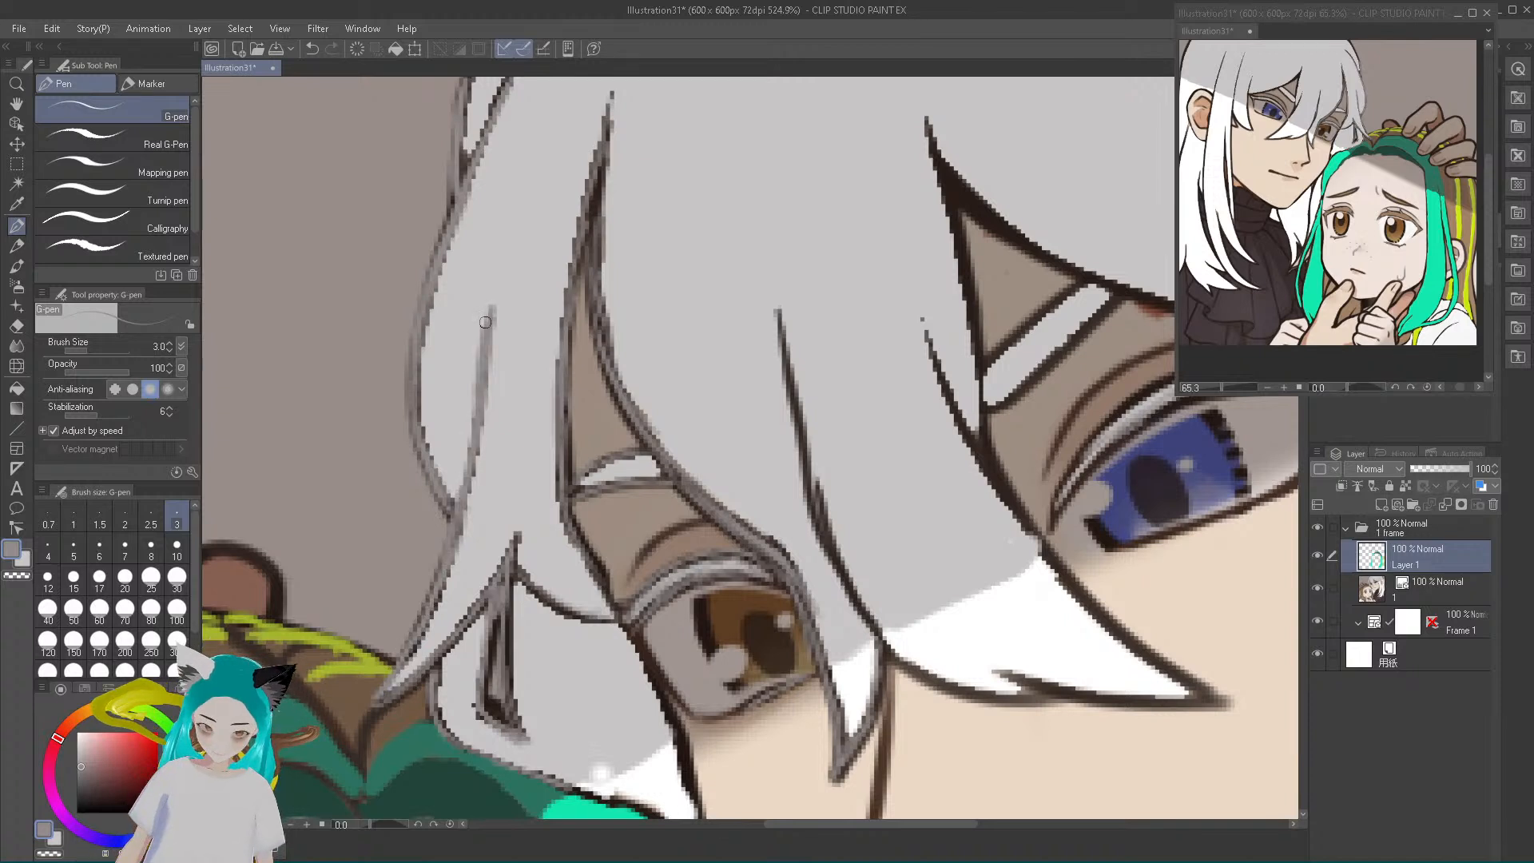
left_click_drag(377, 706, 458, 641)
mouse_move(389, 698)
left_mouse_down()
mouse_move(468, 631)
mouse_move(513, 544)
mouse_move(508, 686)
mouse_move(523, 729)
mouse_move(490, 712)
mouse_move(469, 675)
mouse_move(486, 615)
left_mouse_up()
left_click_drag(475, 705, 489, 628)
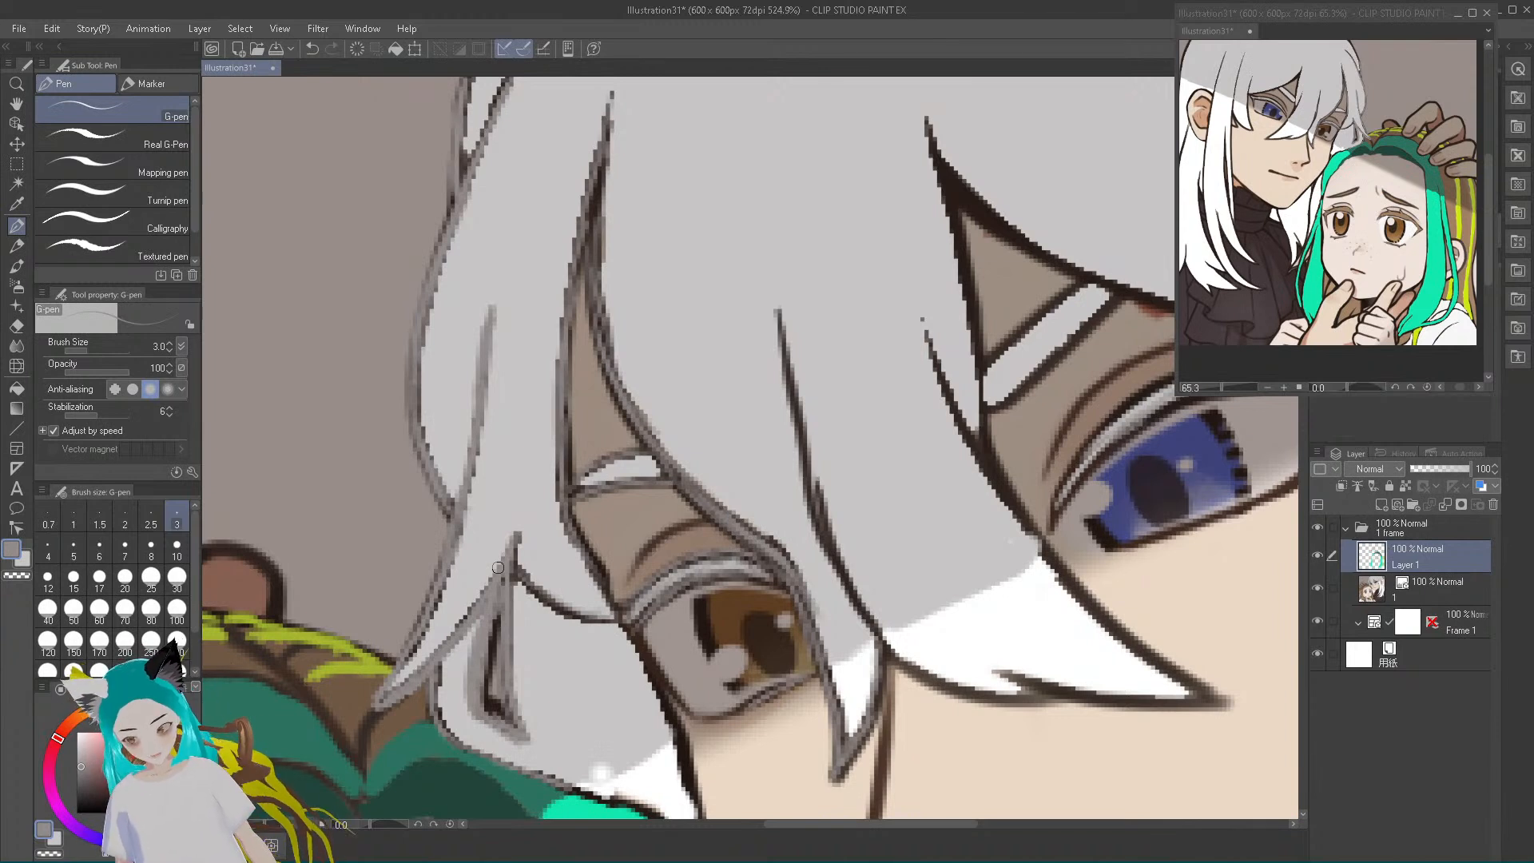
Trace grey over the central bangs' outlines and inner strand lines, up to the edge beside the blue eye
mouse_move(512, 569)
left_mouse_down()
mouse_move(620, 621)
mouse_move(574, 545)
mouse_move(596, 582)
mouse_move(562, 428)
mouse_move(612, 91)
mouse_move(598, 228)
left_mouse_up()
mouse_move(599, 228)
left_mouse_down()
mouse_move(598, 196)
mouse_move(600, 289)
mouse_move(596, 226)
left_mouse_up()
mouse_move(595, 295)
left_mouse_down()
mouse_move(655, 449)
mouse_move(791, 573)
mouse_move(835, 771)
mouse_move(871, 723)
mouse_move(855, 755)
mouse_move(882, 643)
mouse_move(819, 520)
mouse_move(777, 292)
left_mouse_up()
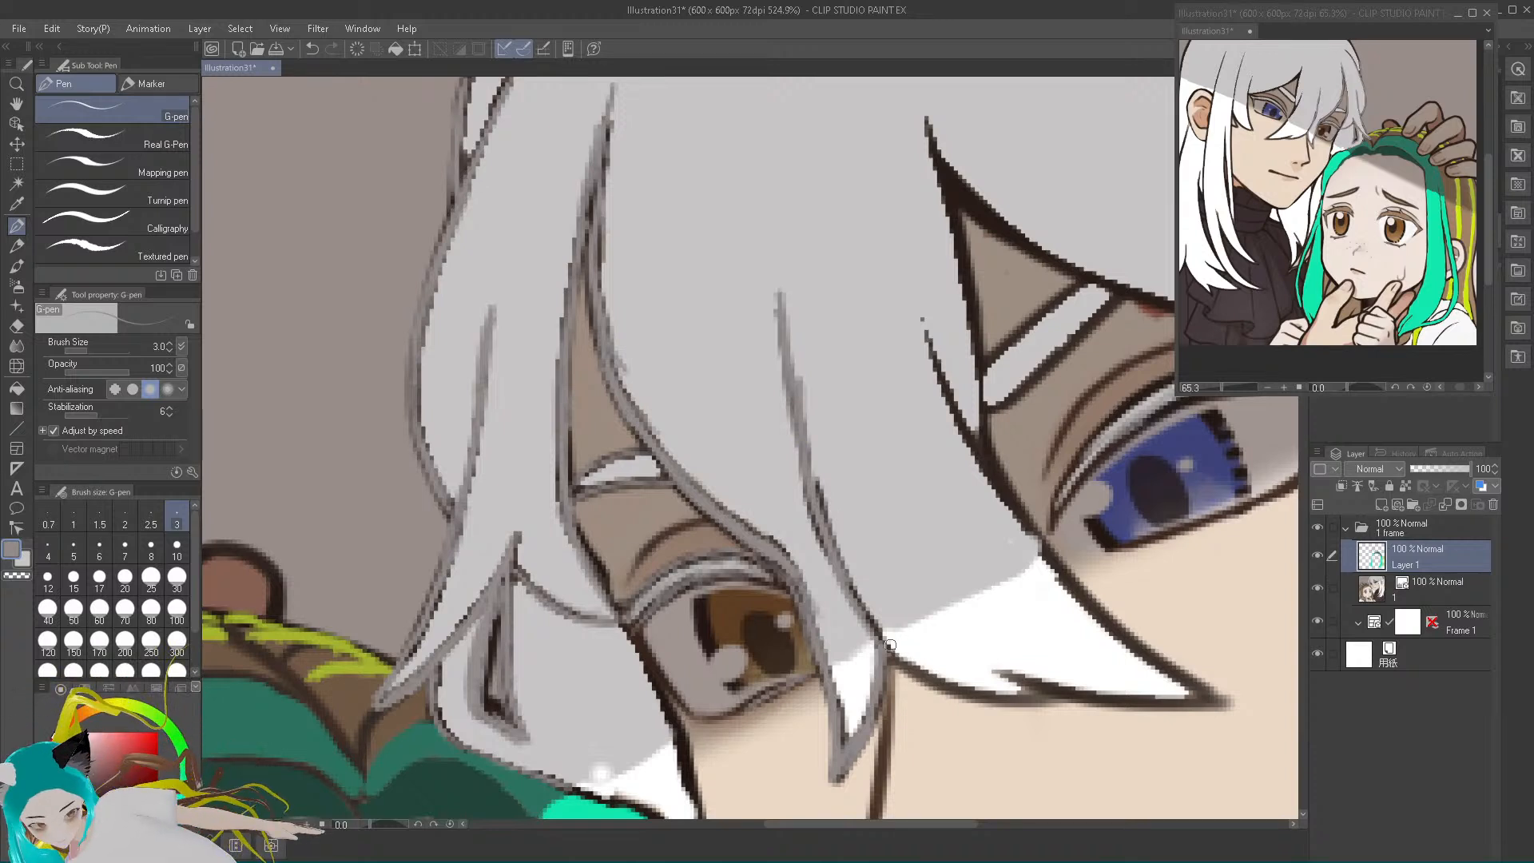
mouse_move(1039, 550)
left_mouse_down()
mouse_move(965, 434)
mouse_move(926, 305)
left_mouse_up()
left_click_drag(938, 358, 1039, 537)
left_click_drag(990, 444, 925, 116)
left_click_drag(925, 120, 967, 298)
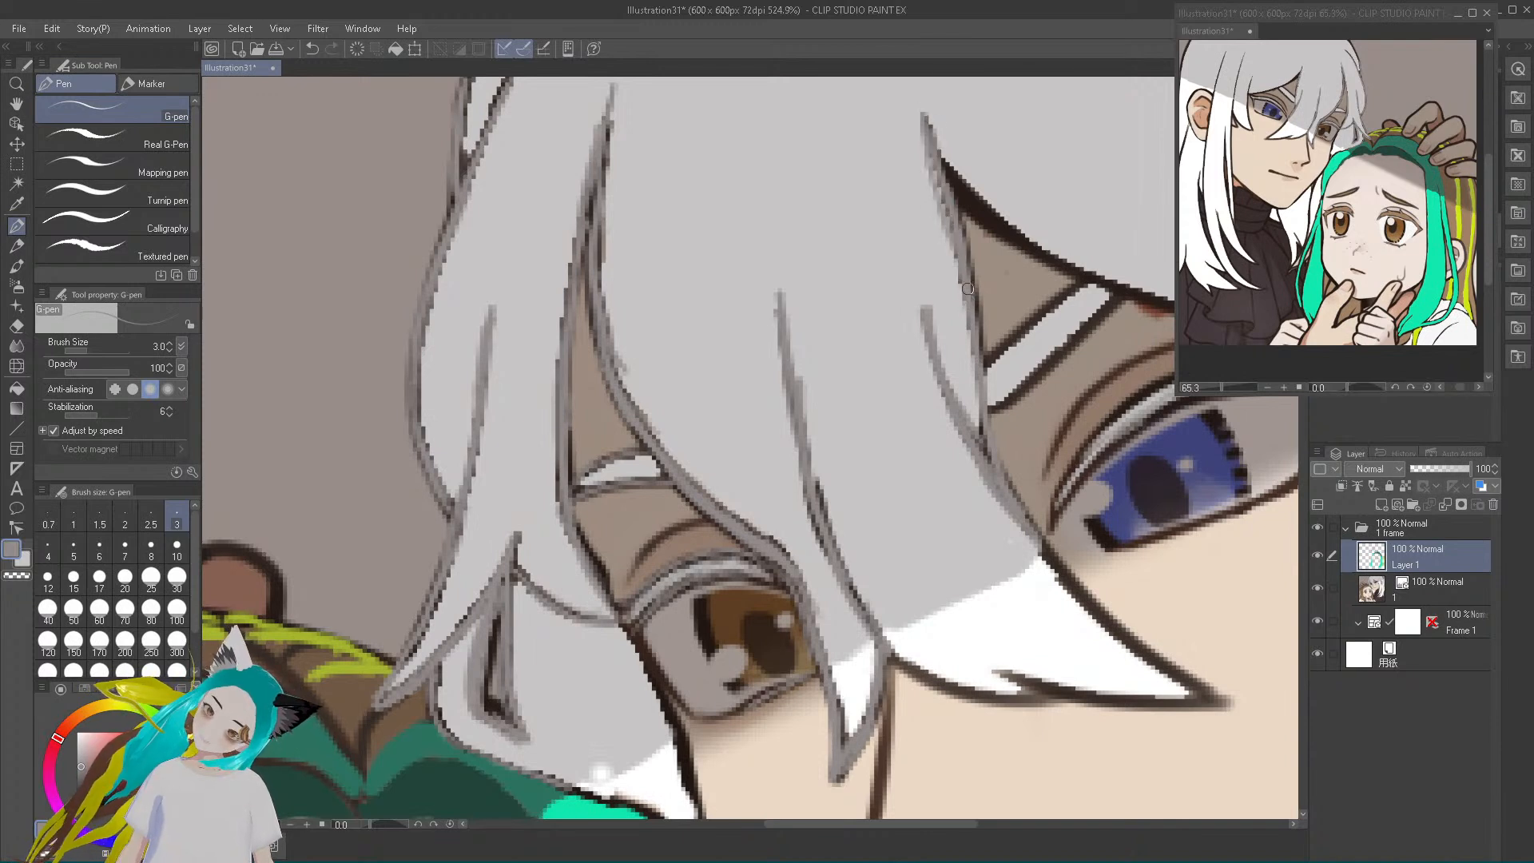
Recolour the outlines of the blue eye's eyebrow and the bang edge directly above it grey
left_click_drag(981, 364, 1073, 287)
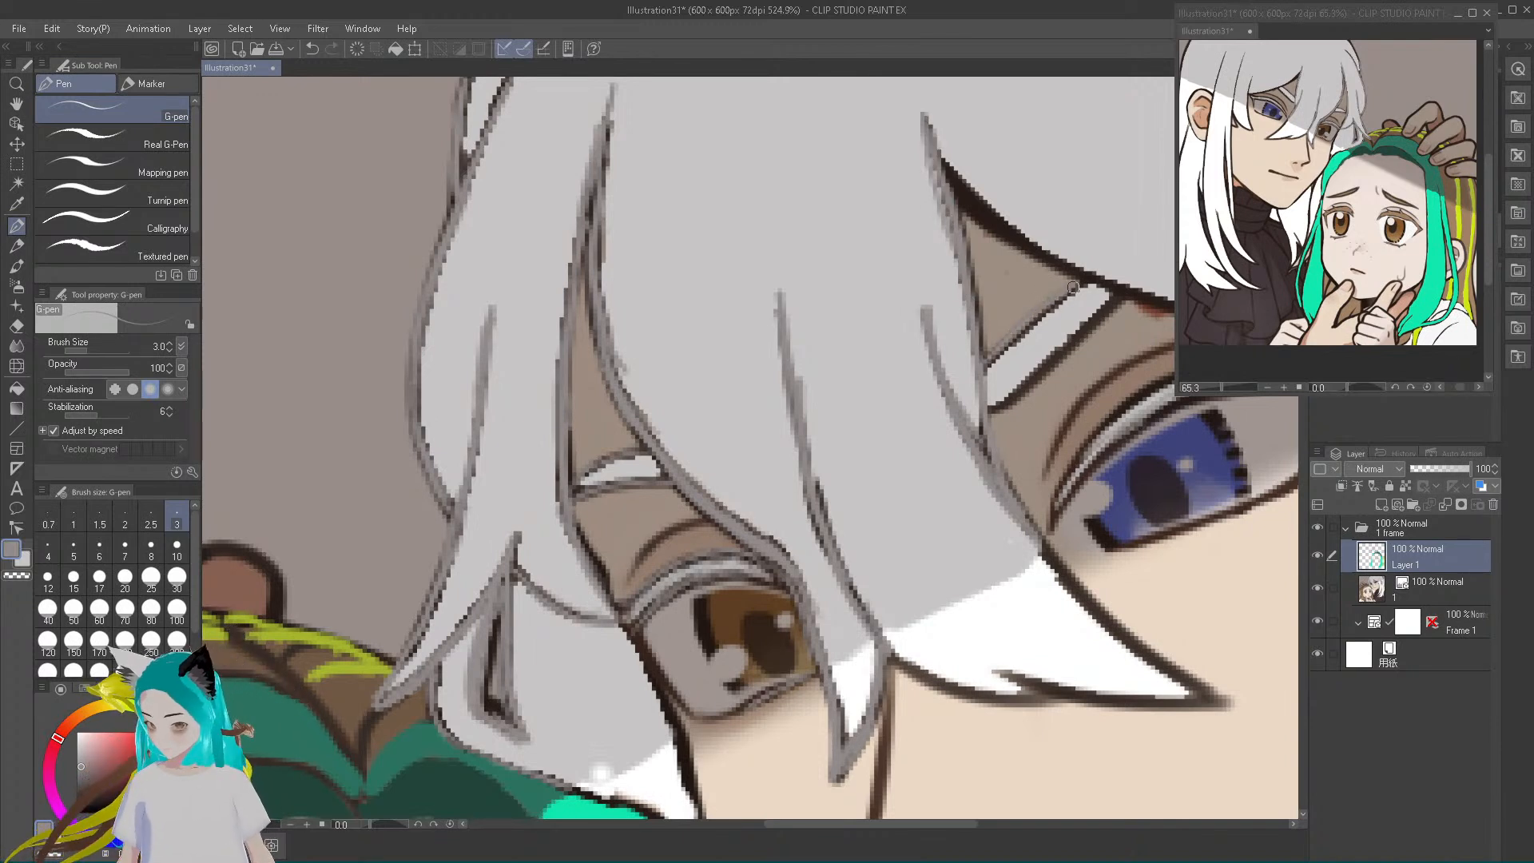
left_click_drag(995, 413, 1116, 303)
left_click_drag(942, 170, 1062, 243)
mouse_move(958, 197)
left_mouse_down()
mouse_move(1067, 268)
mouse_move(1165, 304)
mouse_move(1053, 250)
left_mouse_up()
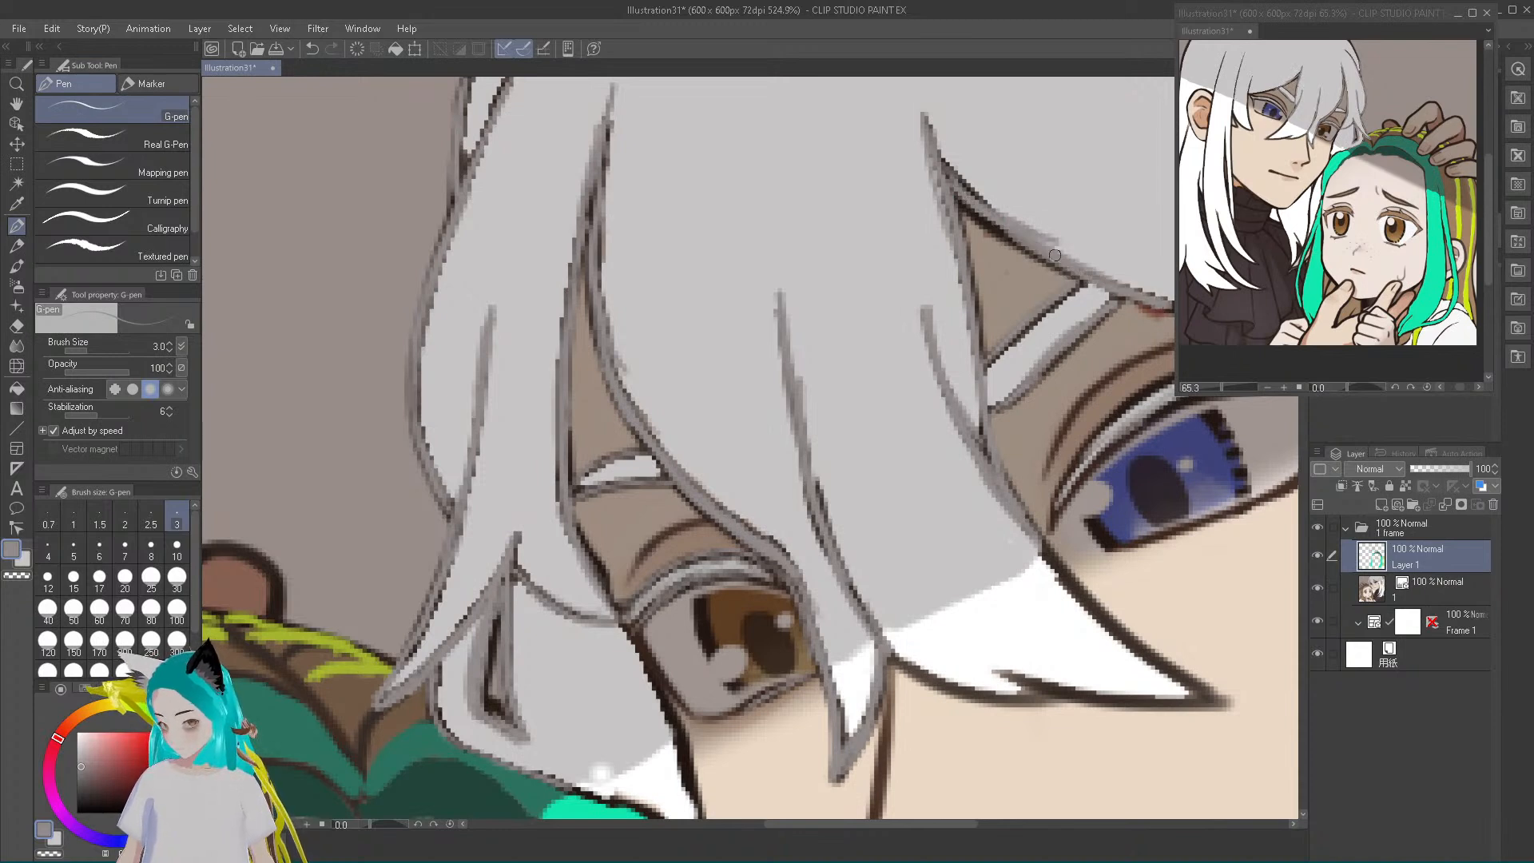
left_click_drag(975, 209, 945, 165)
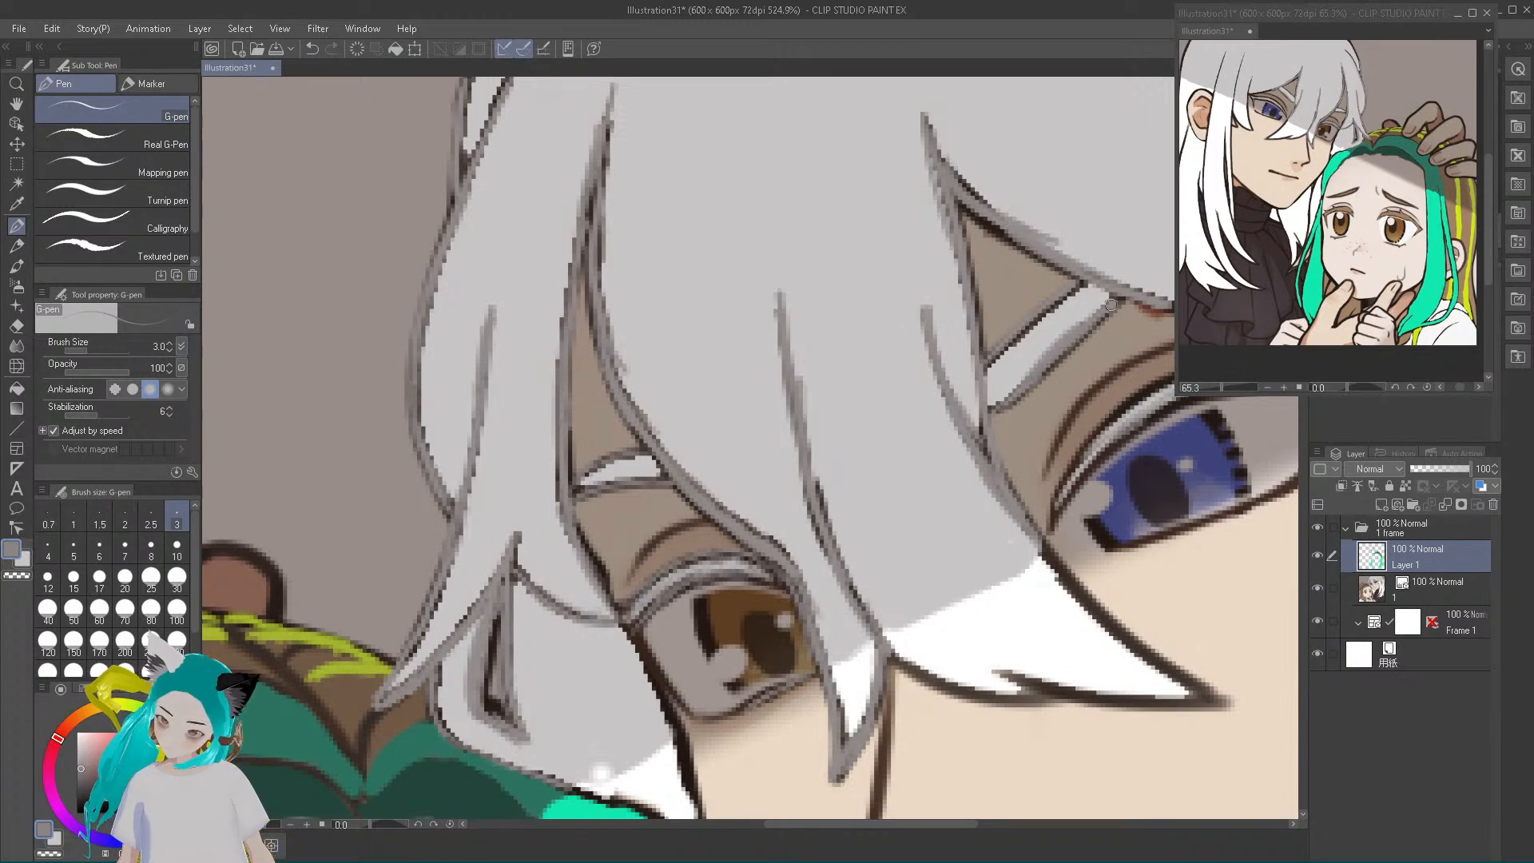
left_click_drag(991, 364, 1082, 288)
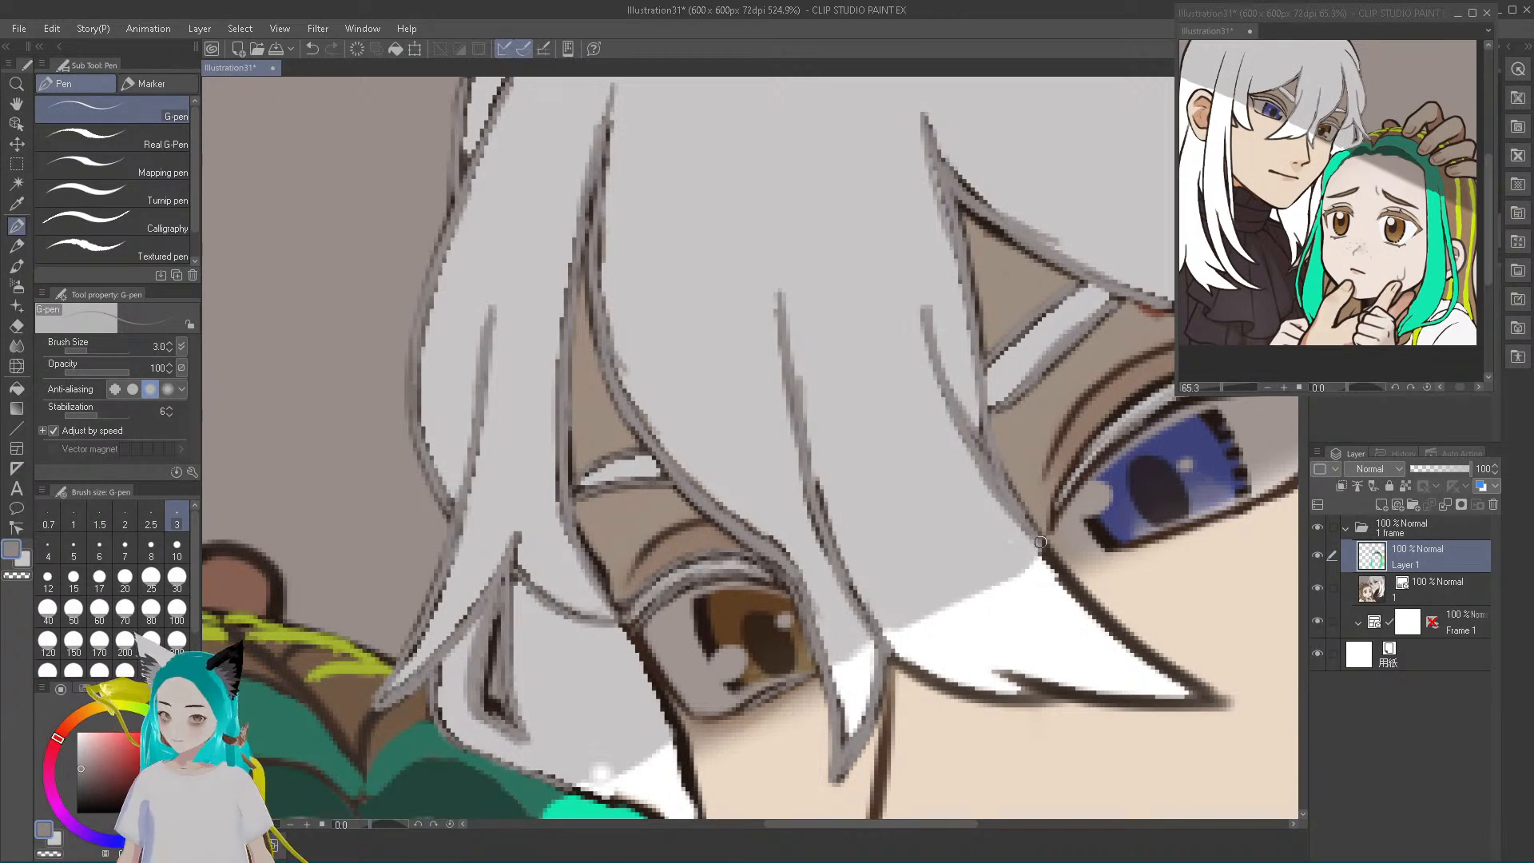
Resample the outline grey and cover the dark spots left where the bangs meet above the blue eye's eyebrow
left_click(991, 224, "alt")
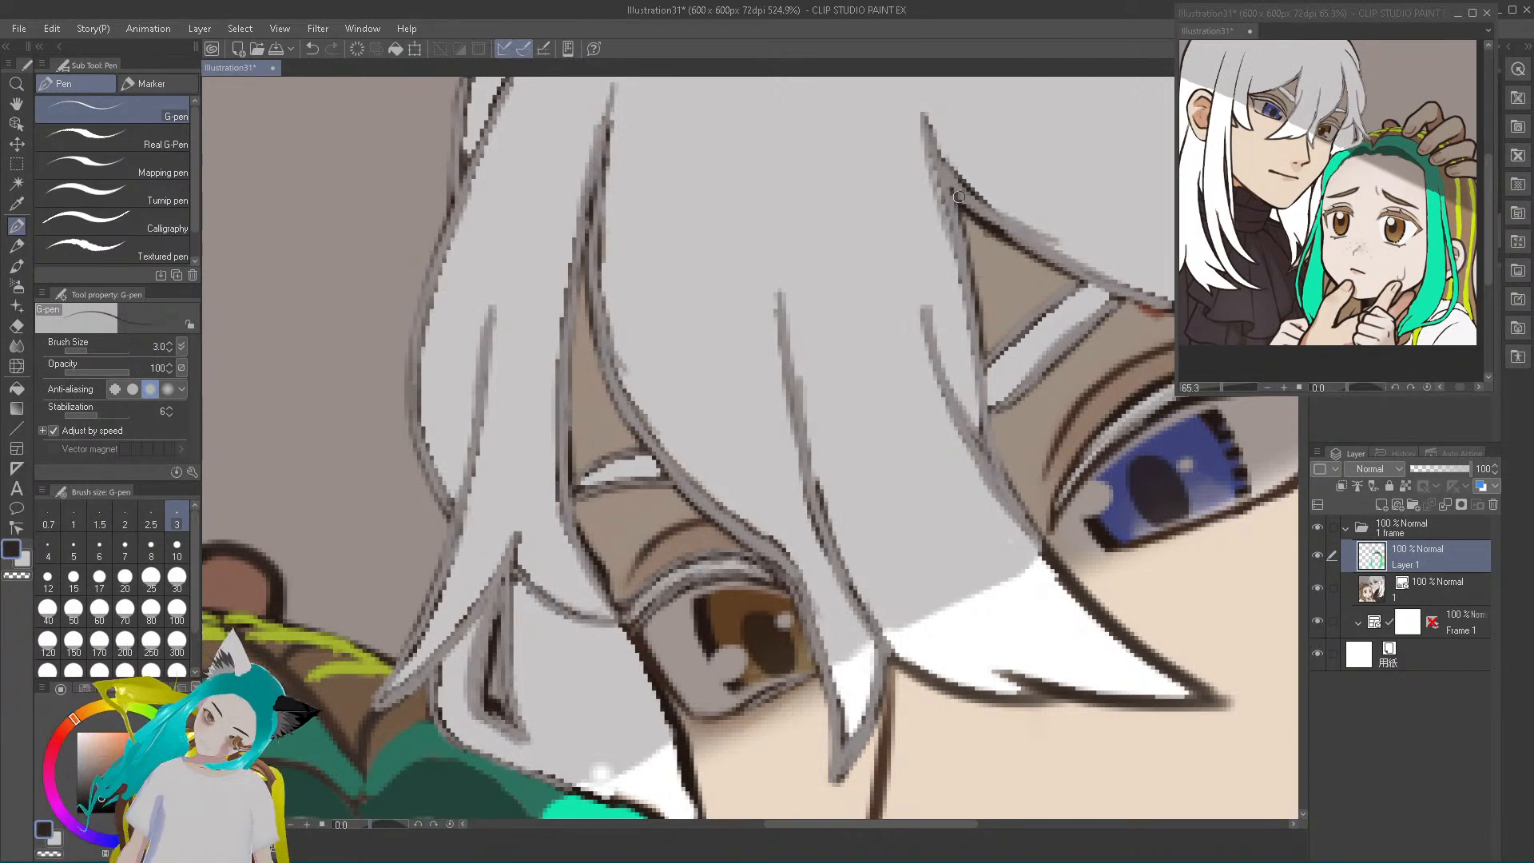
left_click(945, 175, "alt")
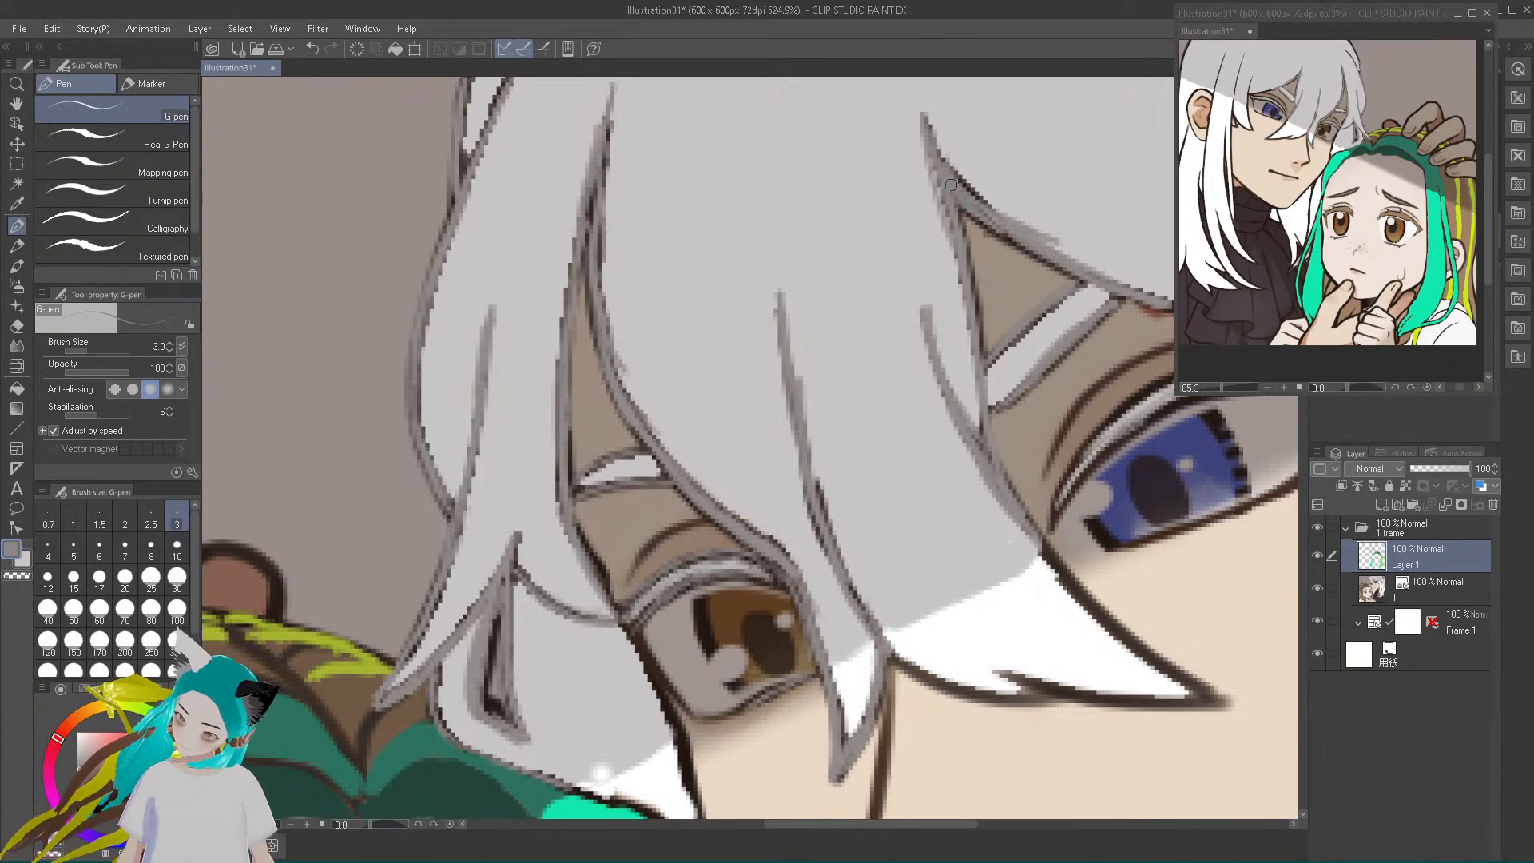
left_click_drag(946, 161, 997, 215)
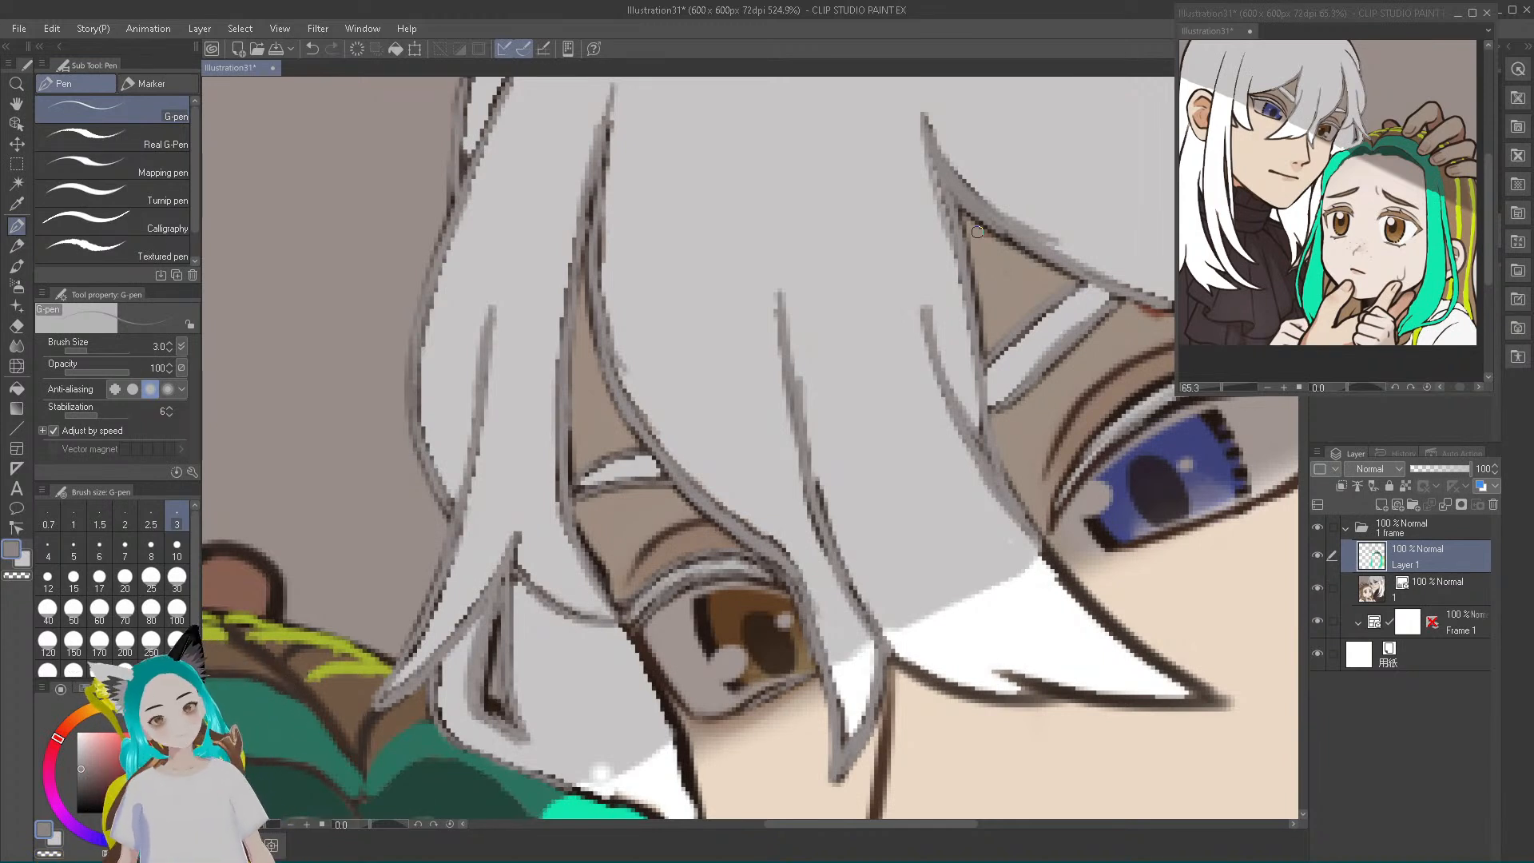
left_click_drag(435, 683, 439, 717)
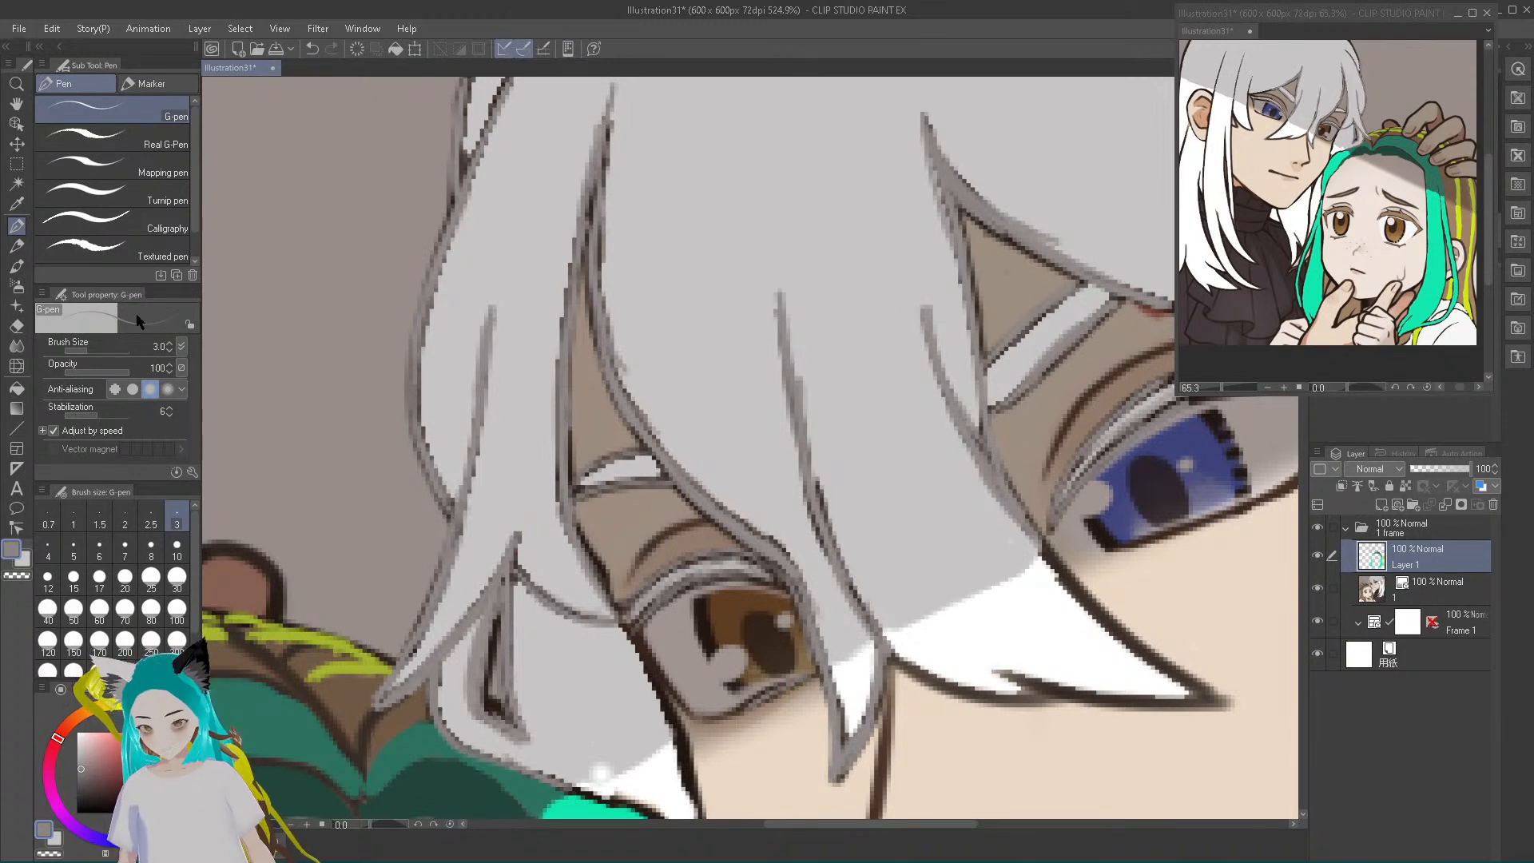
Paint grey over the dark outlines of the blue eye's upper lashes and the lash at its outer corner
left_click_drag(830, 824, 945, 836)
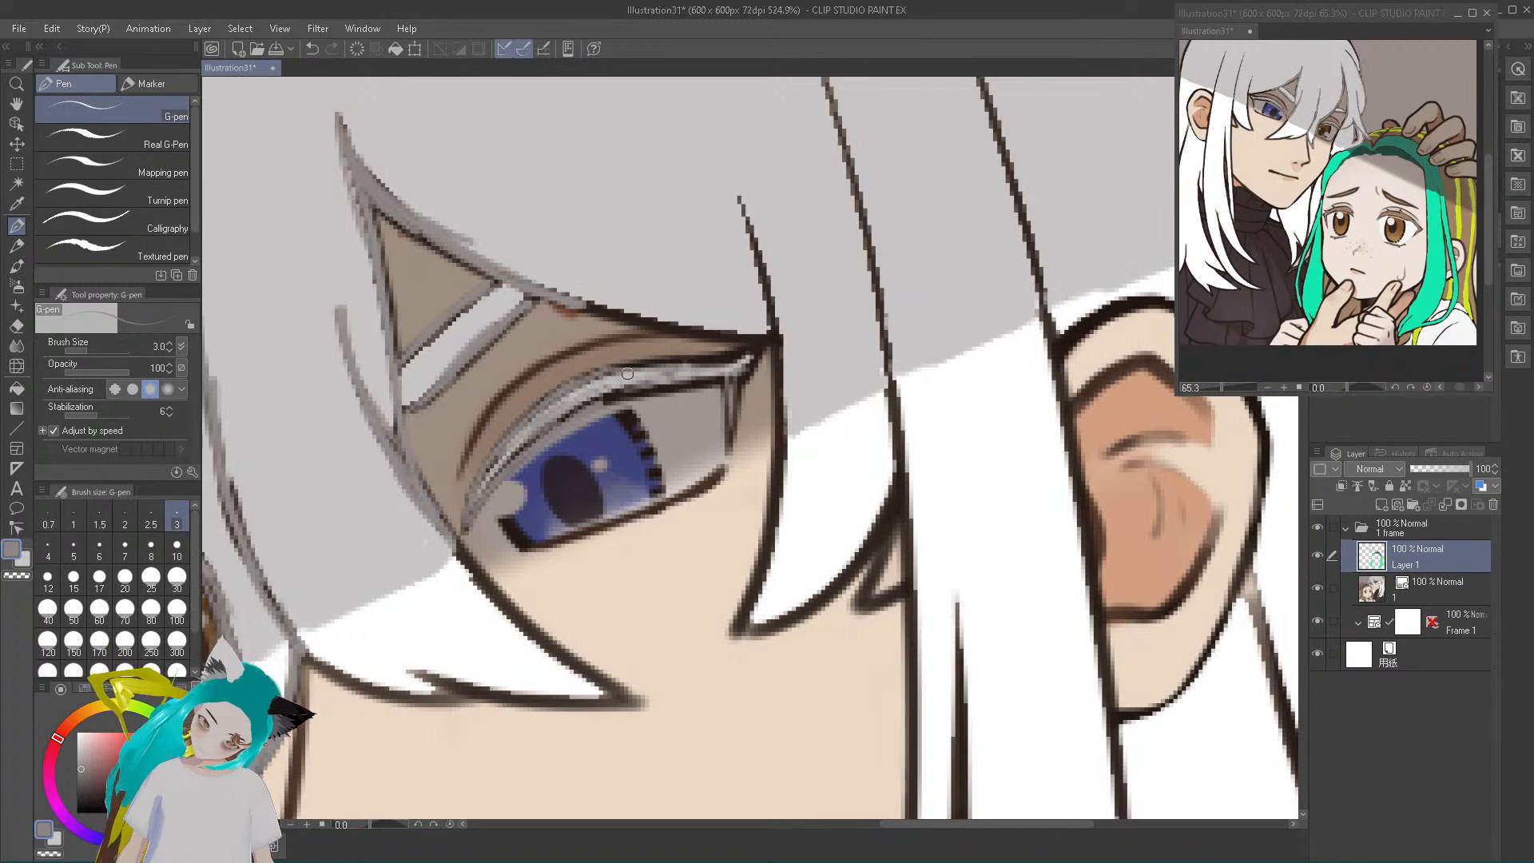
mouse_move(634, 370)
left_mouse_down()
mouse_move(734, 365)
mouse_move(769, 344)
mouse_move(728, 446)
left_mouse_up()
mouse_move(728, 385)
left_mouse_down()
mouse_move(609, 396)
mouse_move(714, 386)
left_mouse_up()
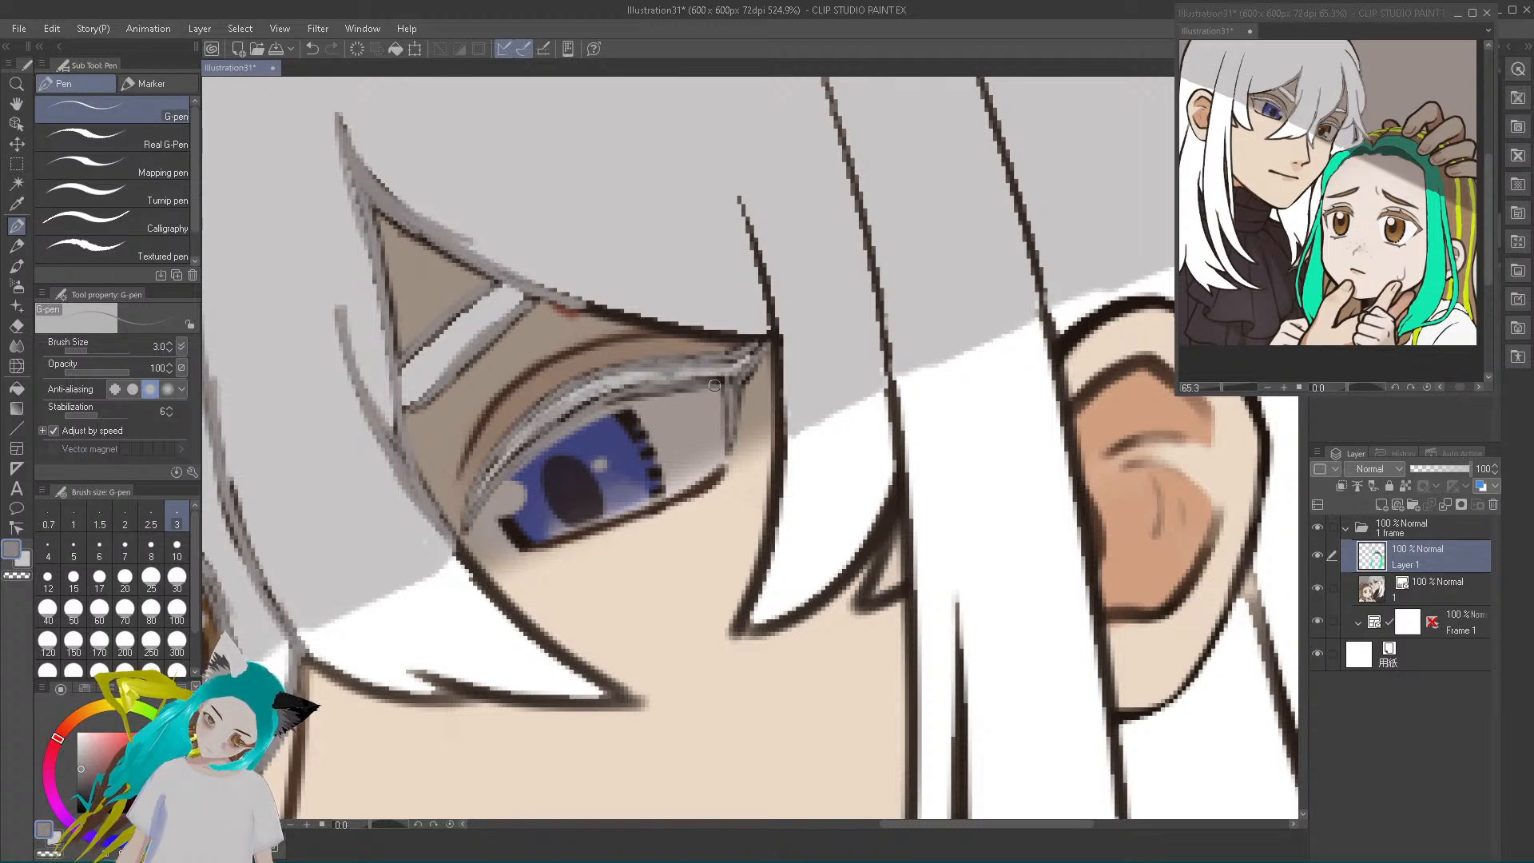
Trace grey over the bang edge above the blue eye and the shaded hair strands between that eye and the ear
left_click_drag(585, 303, 712, 332)
mouse_move(659, 328)
left_mouse_down()
mouse_move(780, 342)
mouse_move(560, 301)
left_mouse_up()
left_click_drag(779, 340, 761, 241)
mouse_move(772, 304)
left_mouse_down()
mouse_move(739, 198)
mouse_move(783, 430)
left_mouse_up()
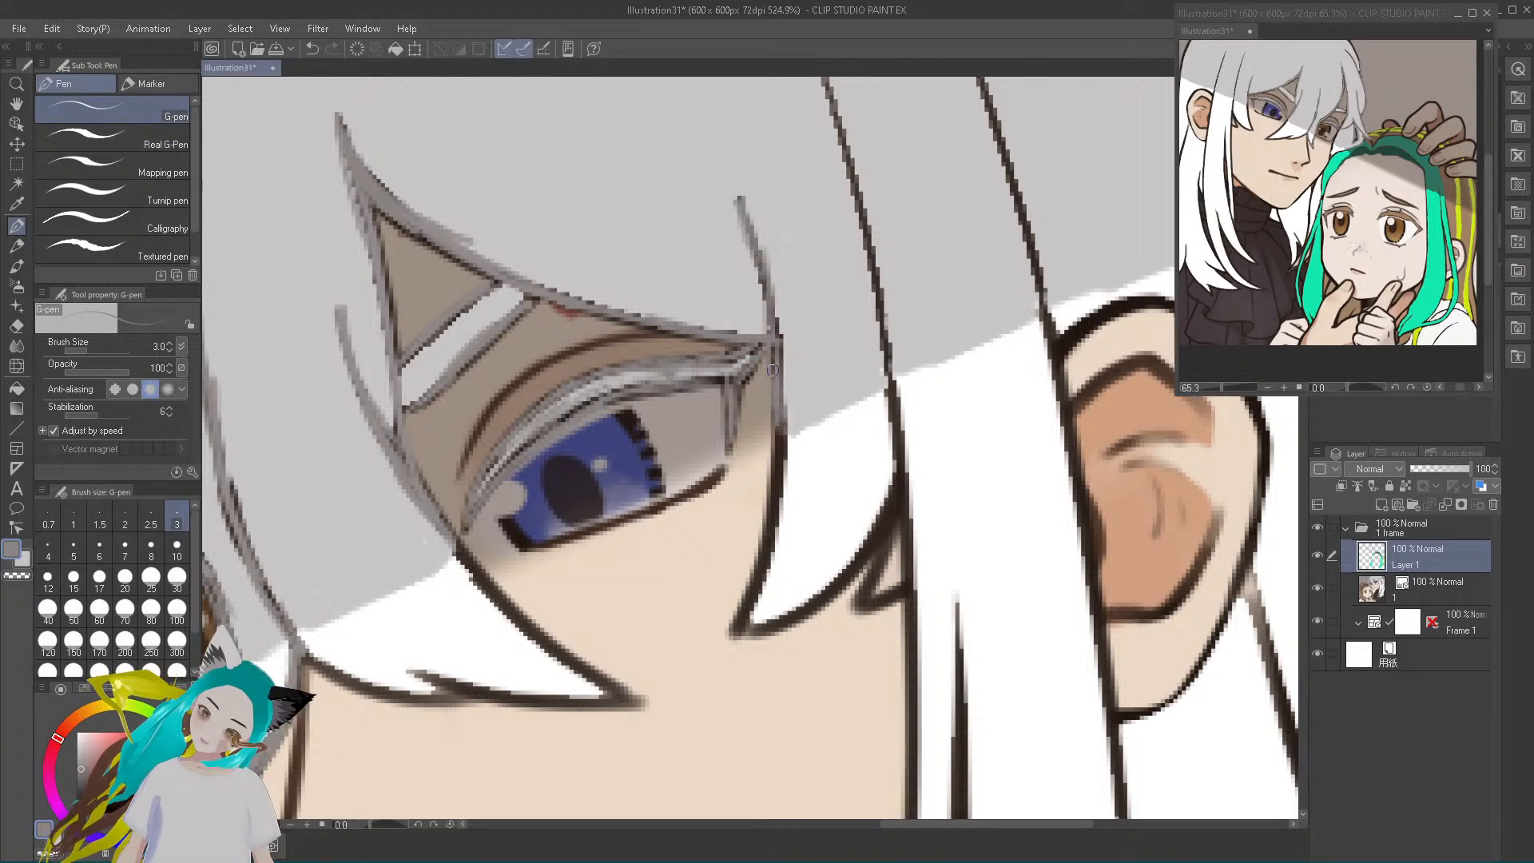
mouse_move(886, 380)
left_mouse_down()
mouse_move(879, 277)
mouse_move(883, 313)
mouse_move(835, 119)
left_mouse_up()
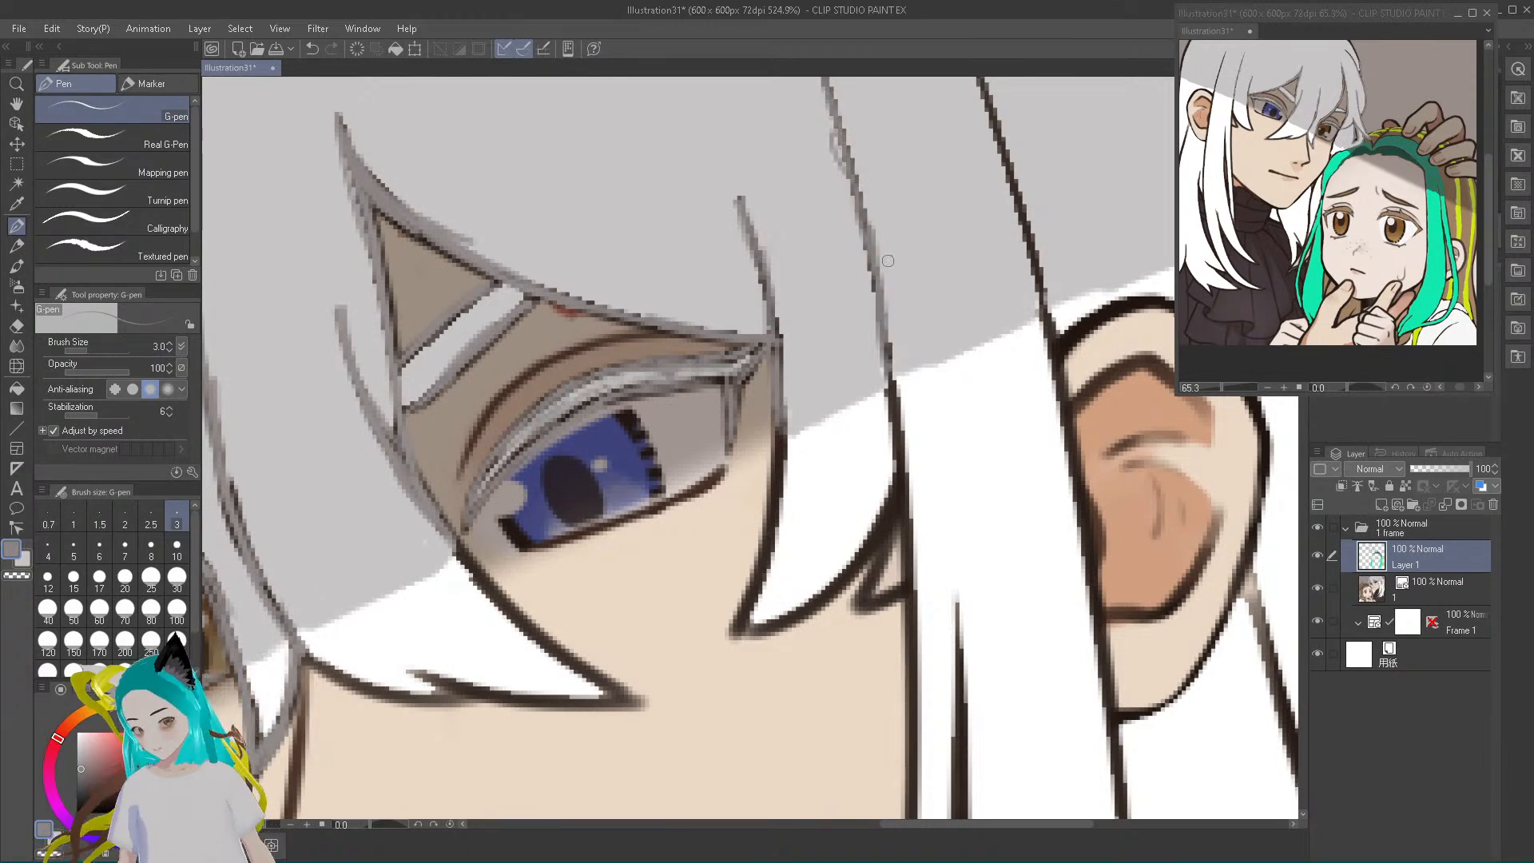
left_click_drag(1047, 318, 982, 80)
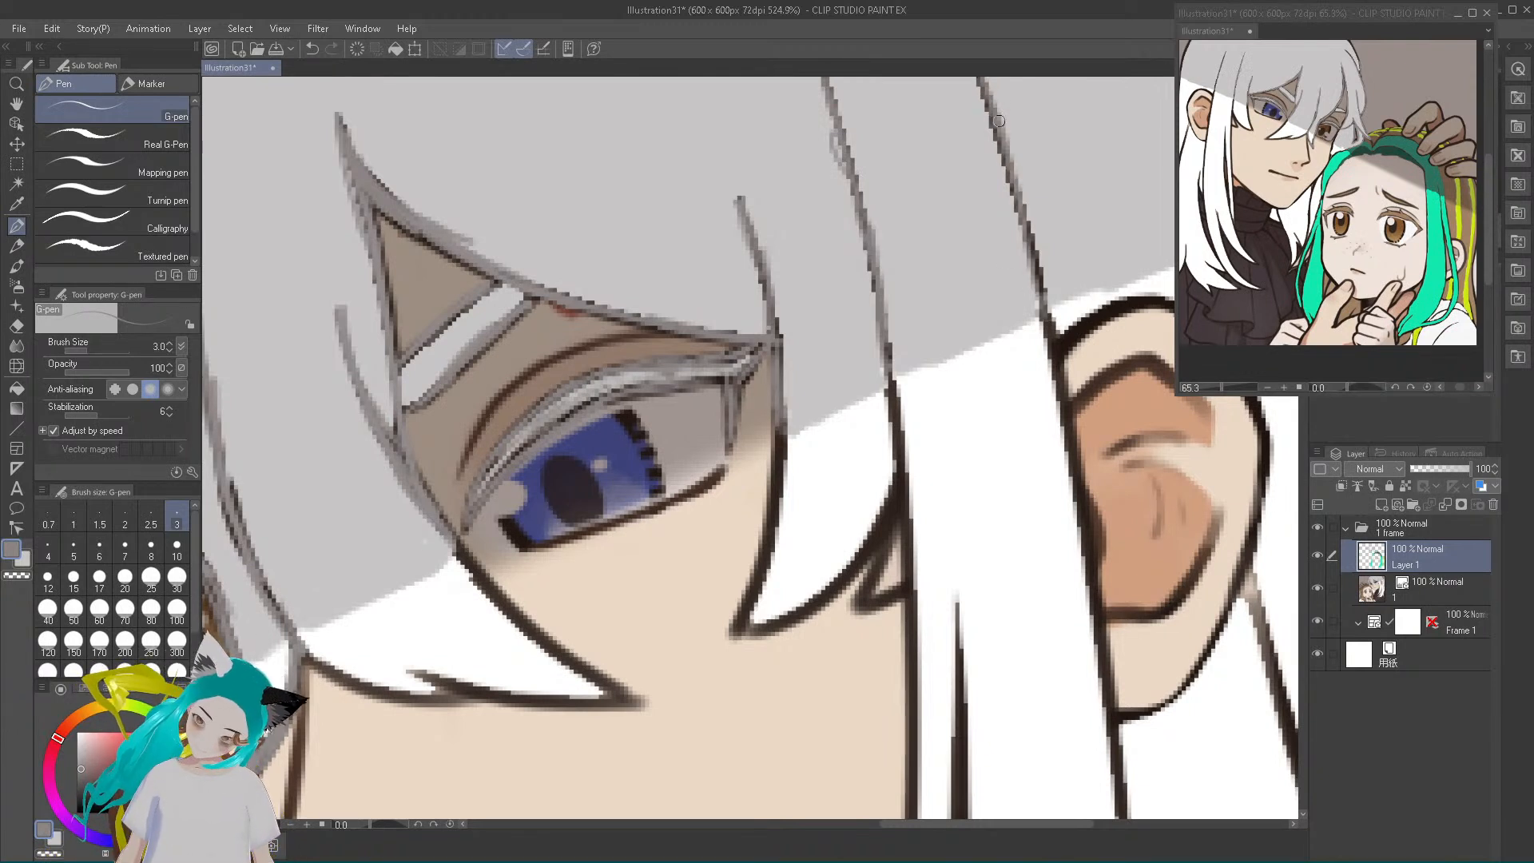
Lighten the outline grey and trace it over the pointed strands beside the blue eye and the adjoining edge of the long sidelock
mouse_move(893, 529)
left_mouse_down()
mouse_move(859, 601)
mouse_move(903, 584)
left_mouse_up()
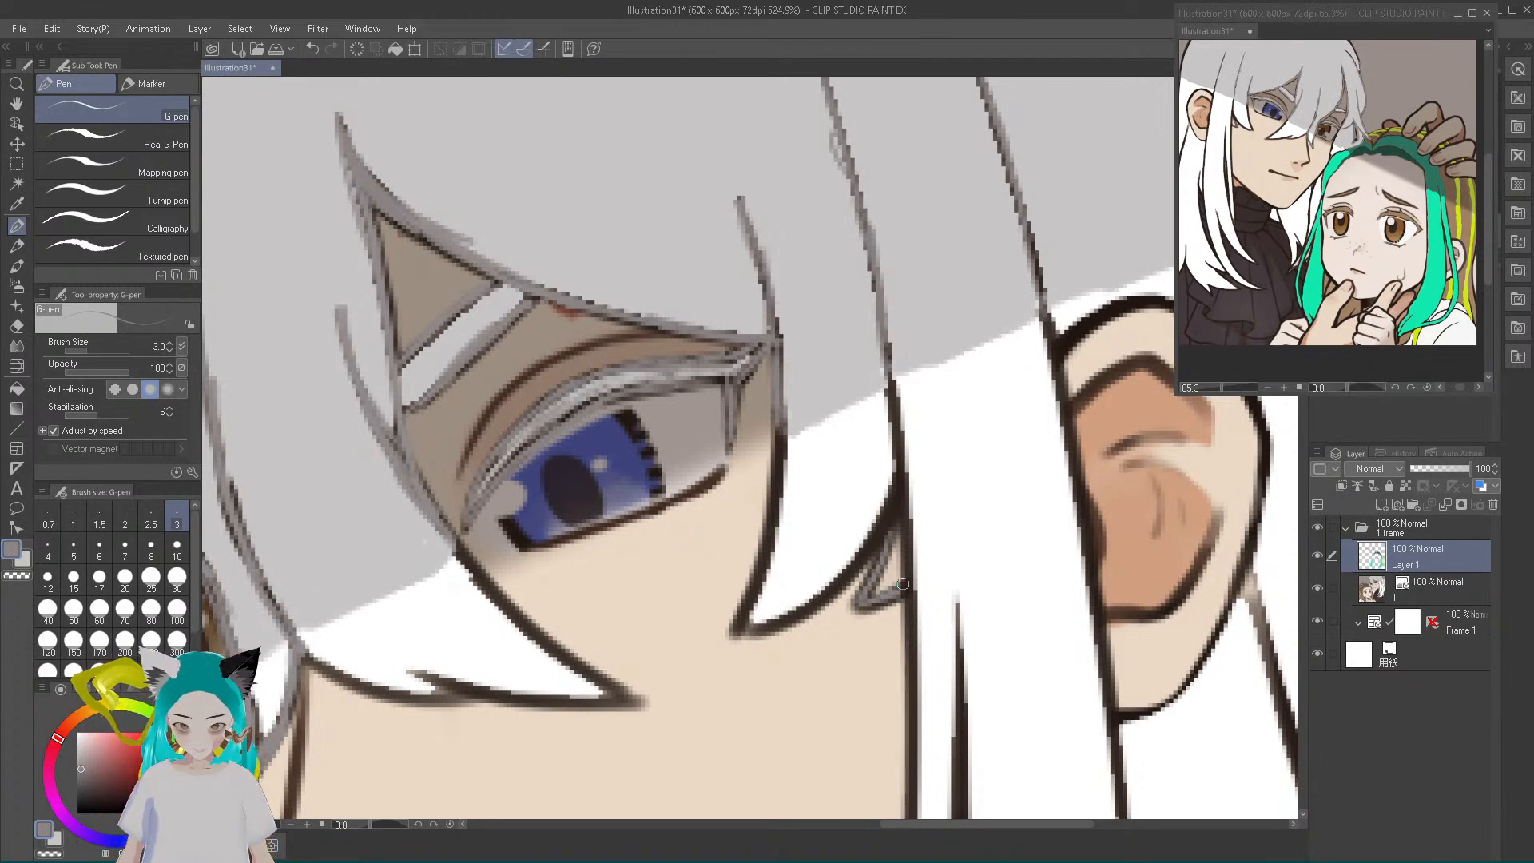
left_click(805, 520, "alt")
left_click_drag(80, 731, 80, 745)
mouse_move(754, 597)
left_mouse_down()
mouse_move(737, 622)
mouse_move(775, 548)
mouse_move(781, 442)
mouse_move(778, 454)
left_mouse_up()
mouse_move(753, 595)
left_mouse_down()
mouse_move(800, 616)
mouse_move(758, 625)
mouse_move(816, 612)
mouse_move(889, 516)
mouse_move(889, 390)
left_mouse_up()
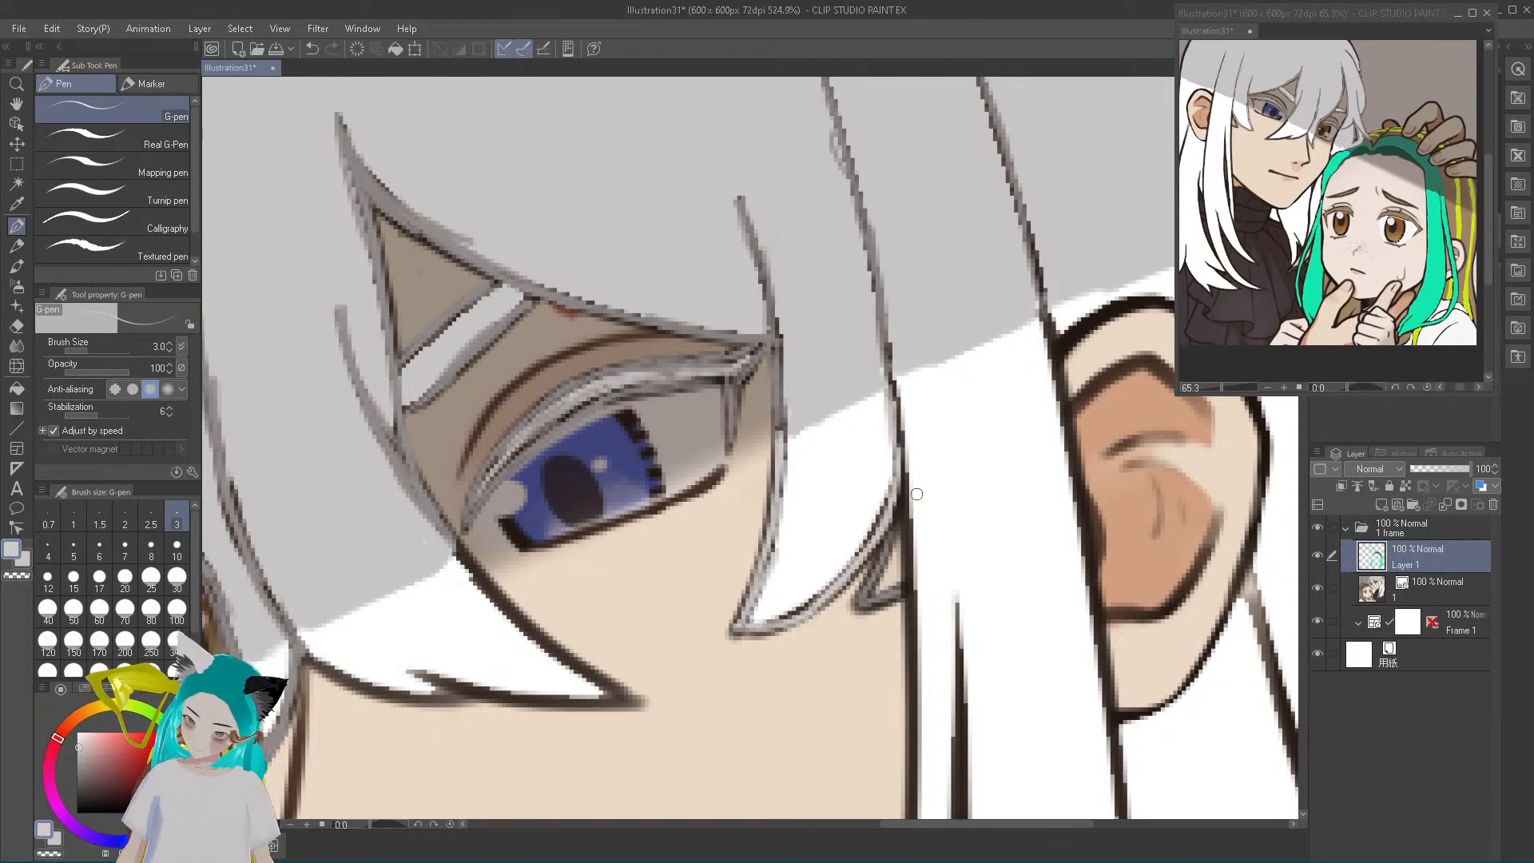
mouse_move(903, 477)
left_mouse_down()
mouse_move(906, 529)
mouse_move(891, 393)
mouse_move(912, 771)
mouse_move(911, 751)
left_mouse_up()
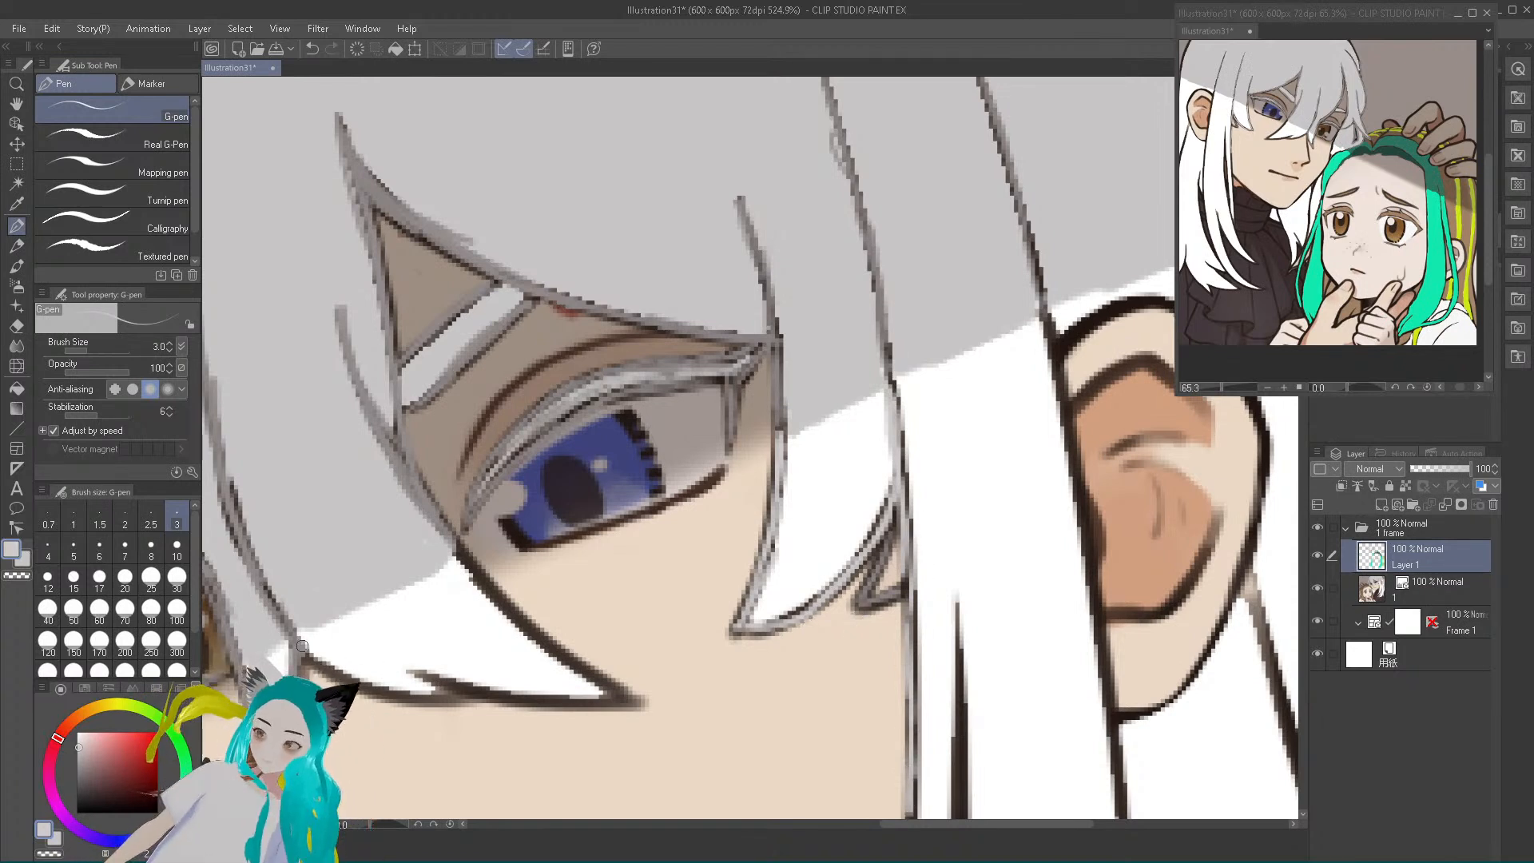
Trace light grey over the outlines of the pointed bang tip below the blue eye and the outer end of its lower lash line
mouse_move(391, 692)
left_mouse_down()
mouse_move(467, 700)
mouse_move(412, 665)
mouse_move(509, 695)
mouse_move(609, 700)
mouse_move(497, 698)
mouse_move(621, 702)
mouse_move(463, 554)
mouse_move(520, 619)
left_mouse_up()
mouse_move(720, 475)
left_mouse_down()
mouse_move(694, 492)
mouse_move(712, 482)
left_mouse_up()
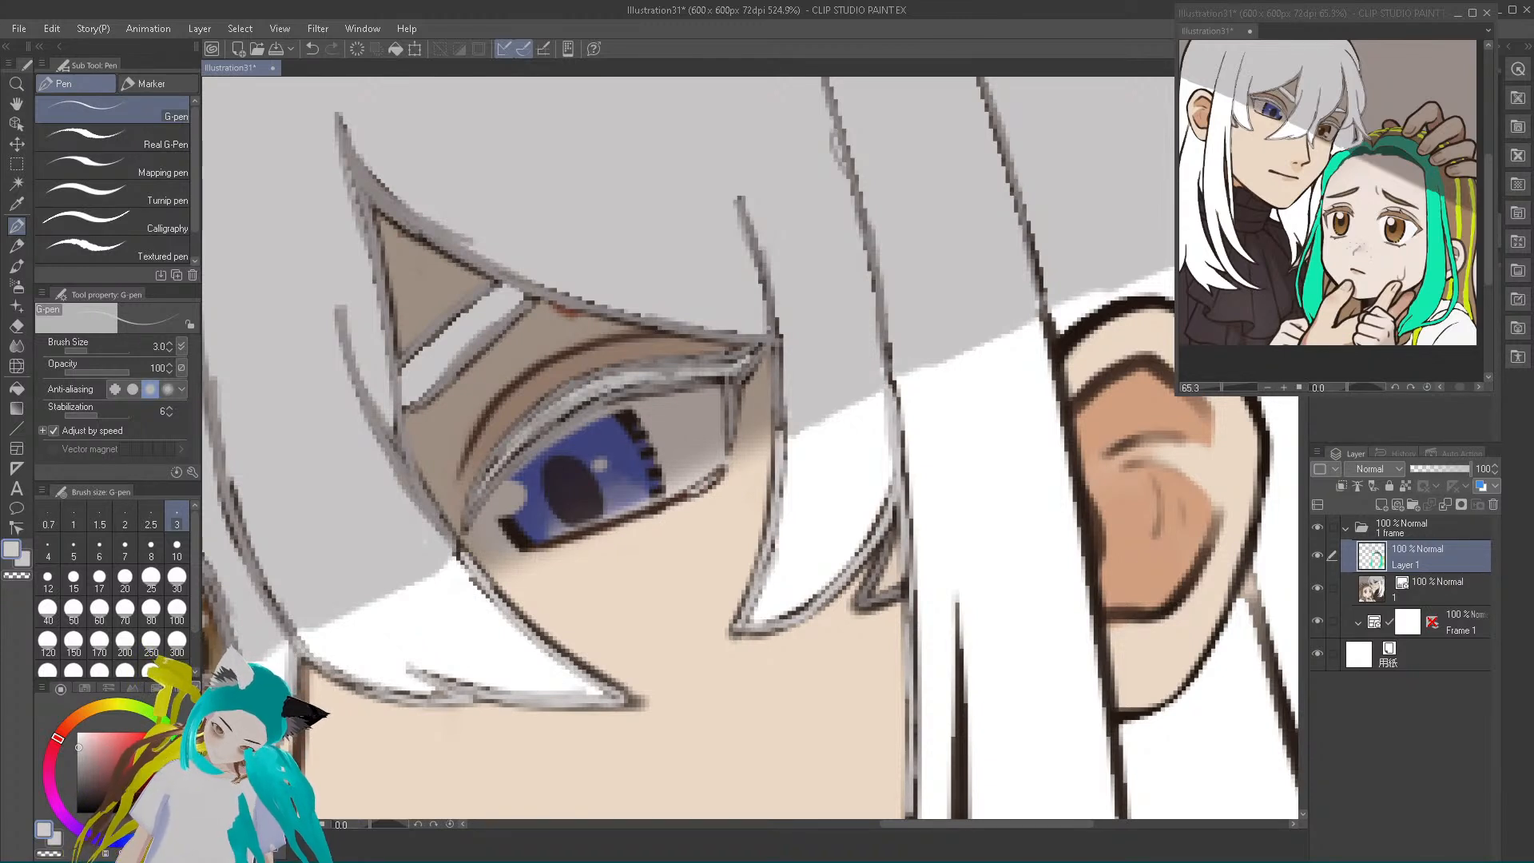
left_click(467, 534, "alt")
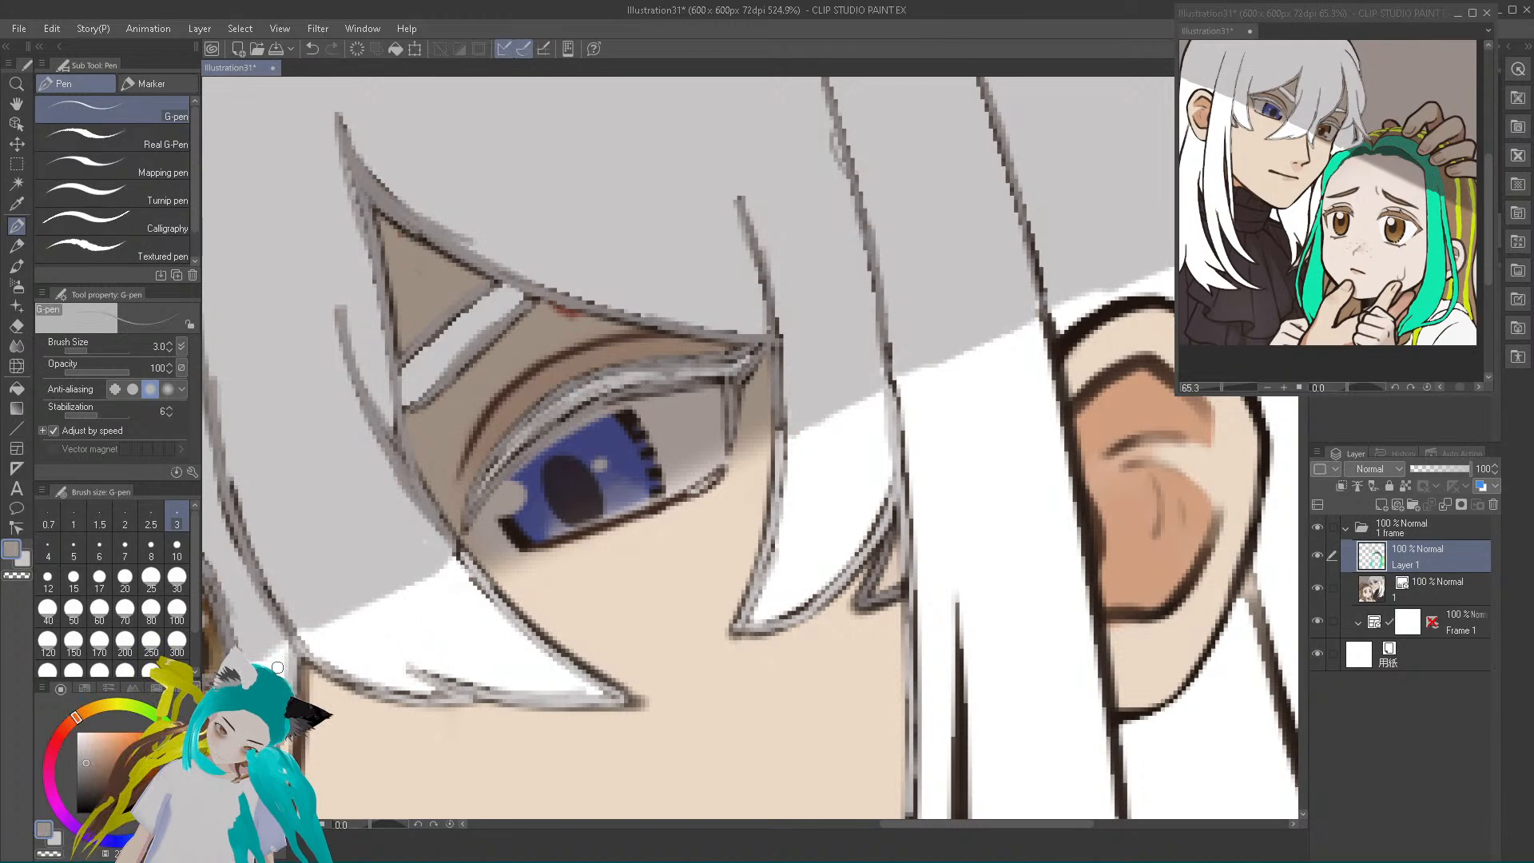
left_click(438, 521, "alt")
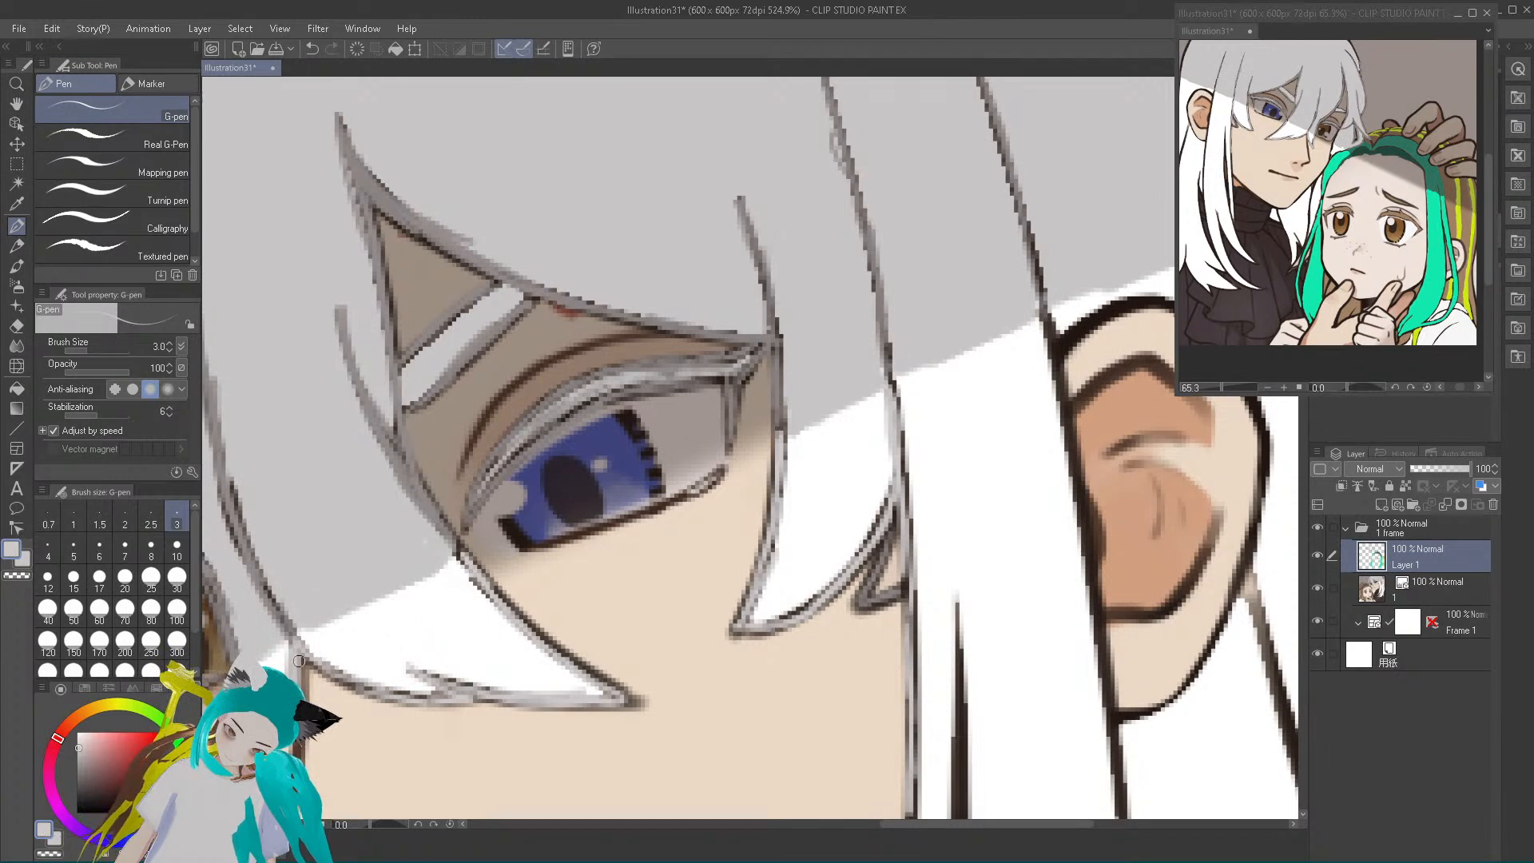
left_click_drag(422, 695, 465, 699)
mouse_move(465, 553)
left_mouse_down()
mouse_move(551, 649)
mouse_move(546, 635)
mouse_move(639, 705)
left_mouse_up()
Paint light grey over the dark inner strand of the long sidelock and its edge running down alongside the ear
mouse_move(782, 623)
left_mouse_down()
mouse_move(862, 549)
mouse_move(852, 567)
mouse_move(889, 493)
mouse_move(861, 602)
mouse_move(920, 587)
mouse_move(923, 661)
mouse_move(967, 670)
mouse_move(958, 608)
mouse_move(958, 811)
left_mouse_up()
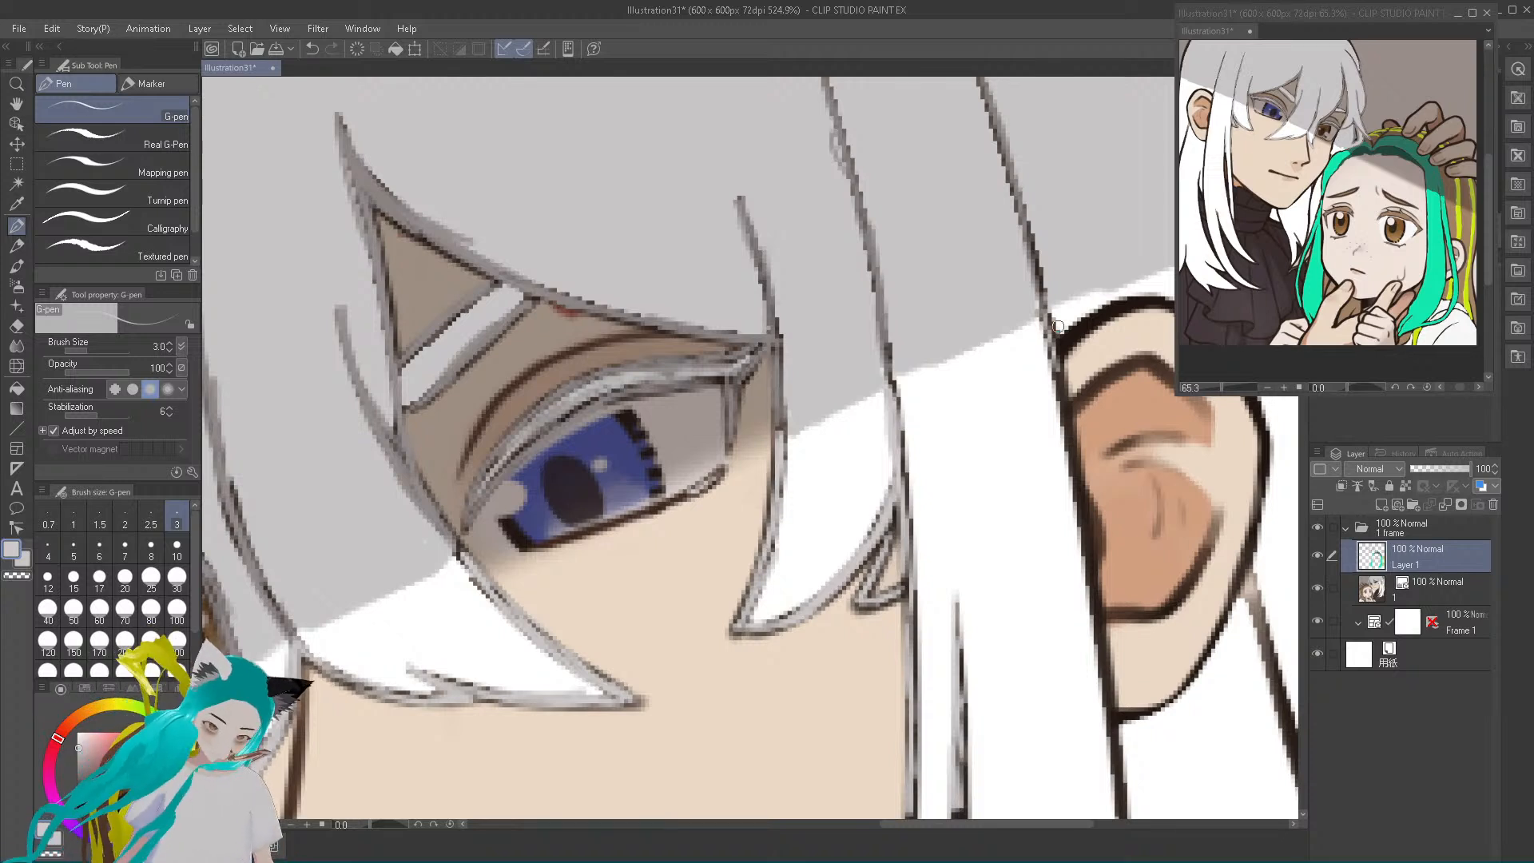
left_click_drag(1062, 372, 1079, 467)
left_click_drag(1067, 410, 1127, 816)
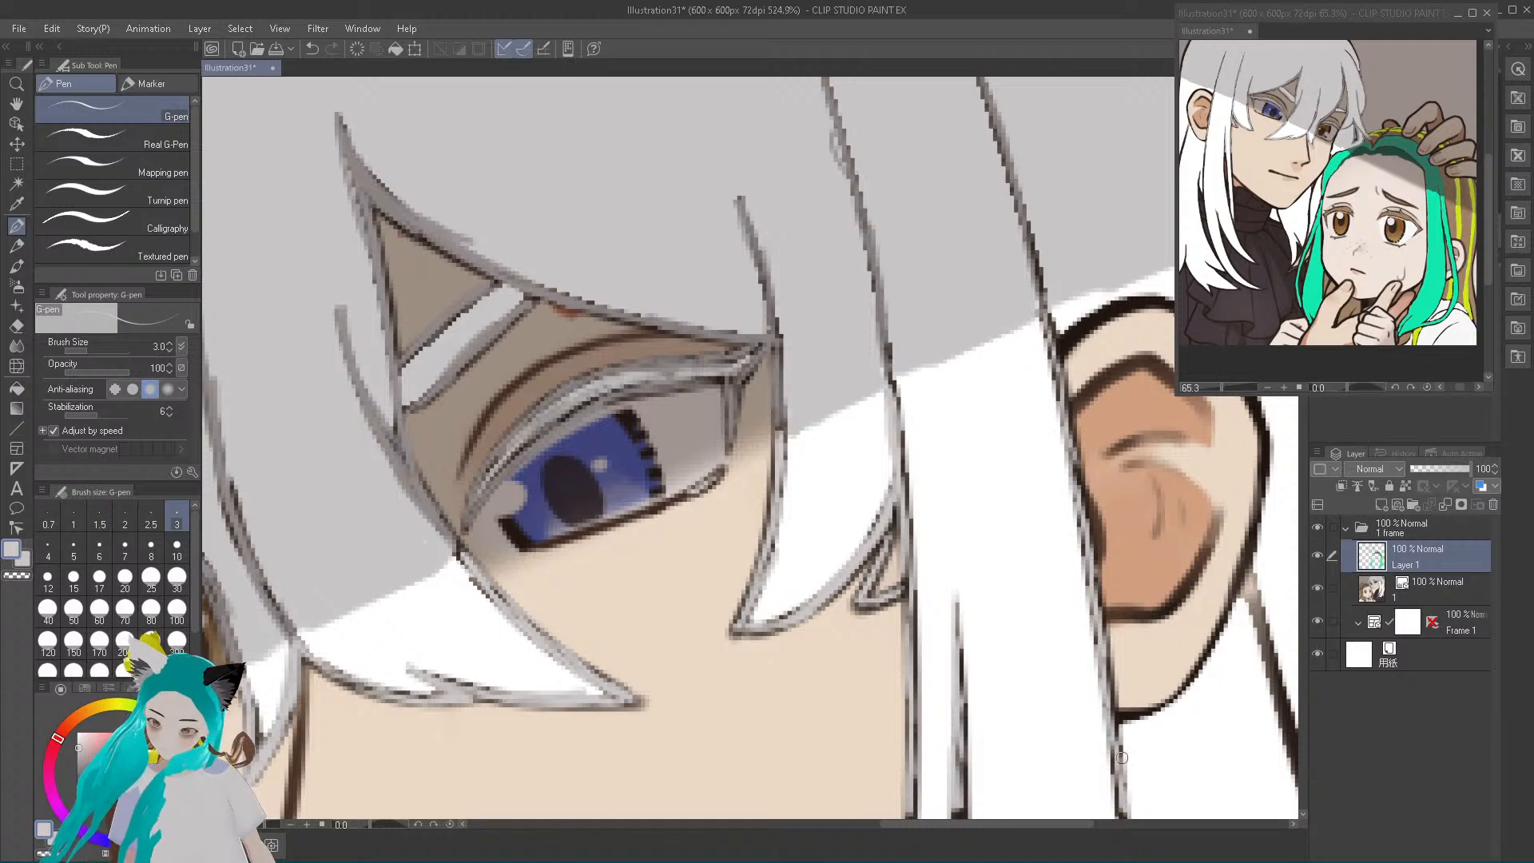
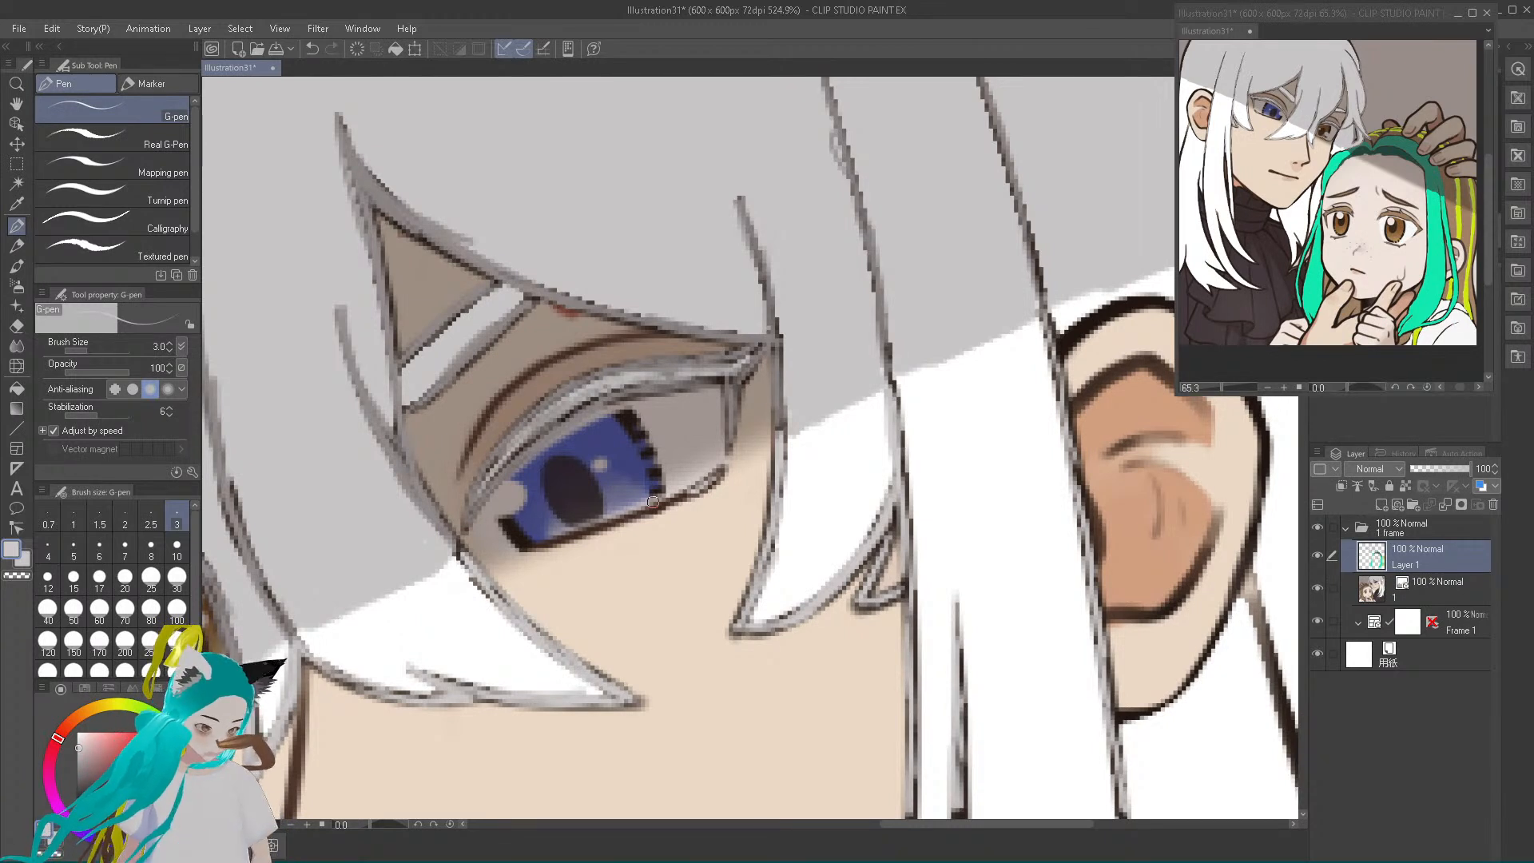
mouse_move(1364, 857)
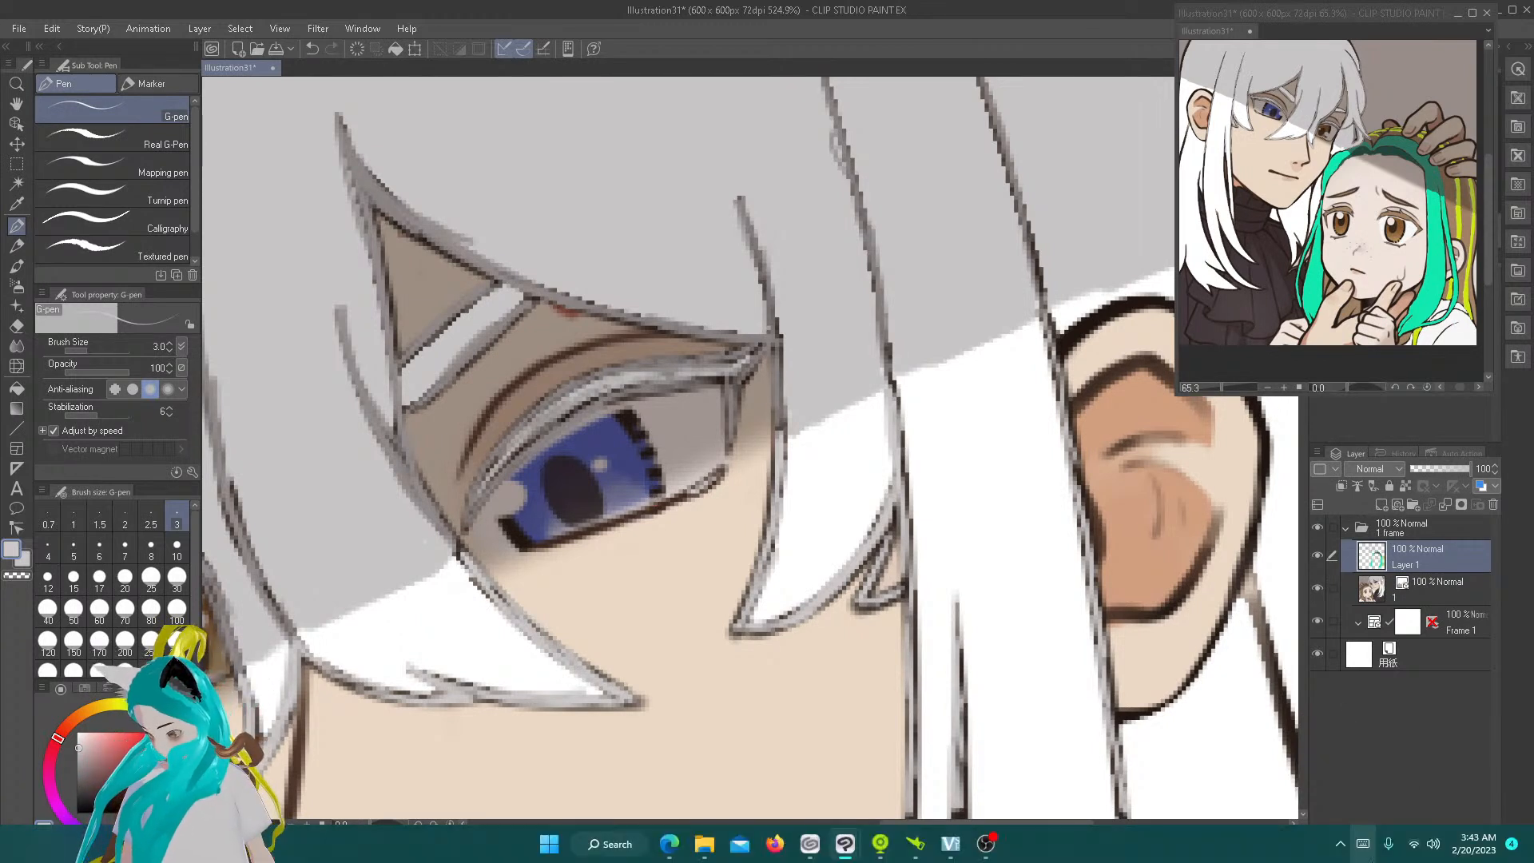
left_click(1343, 847)
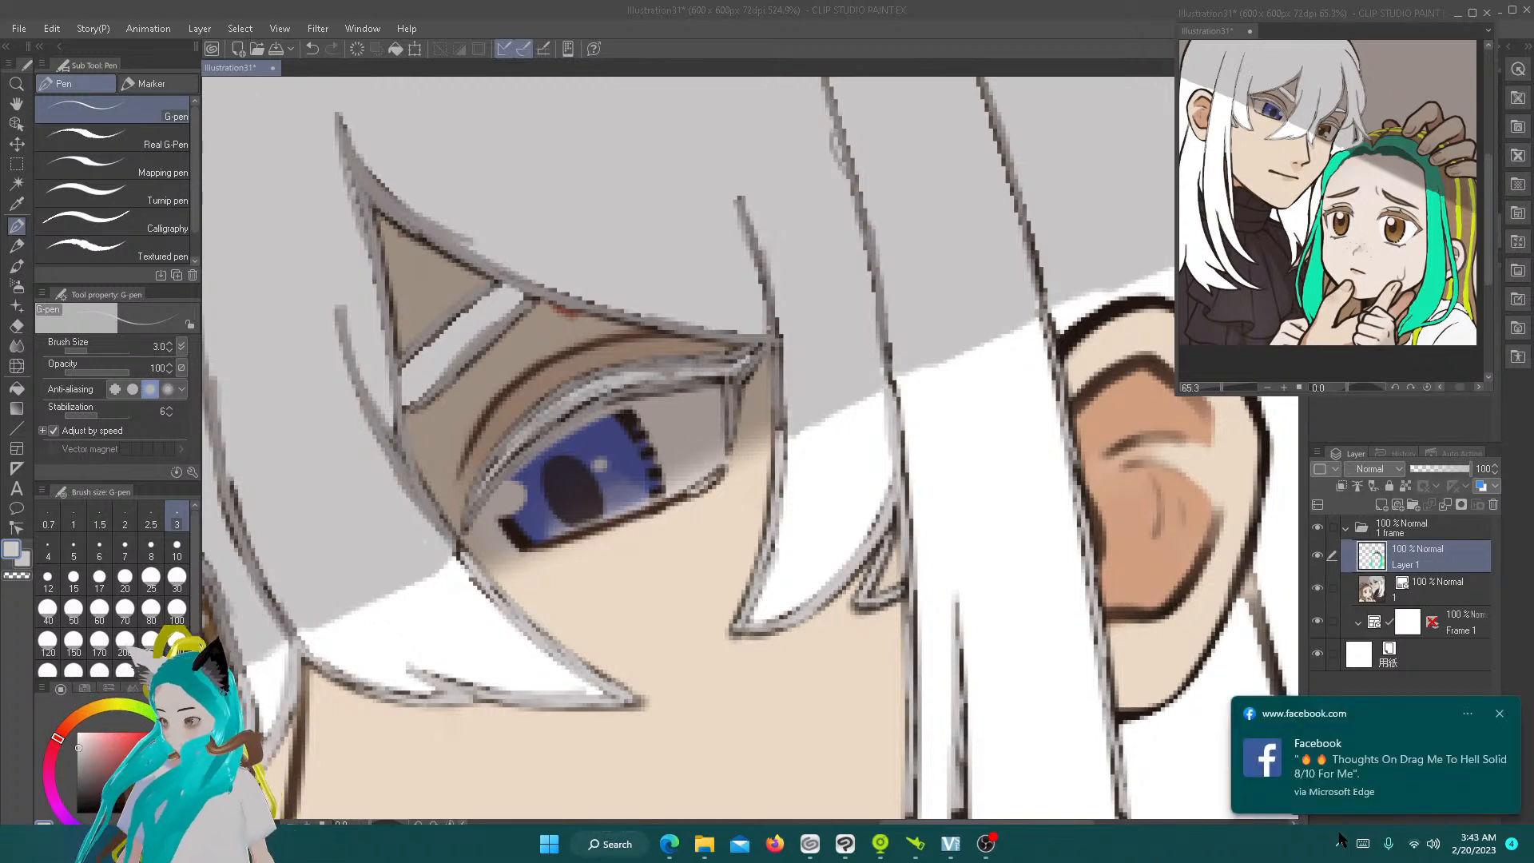
left_click(1341, 835)
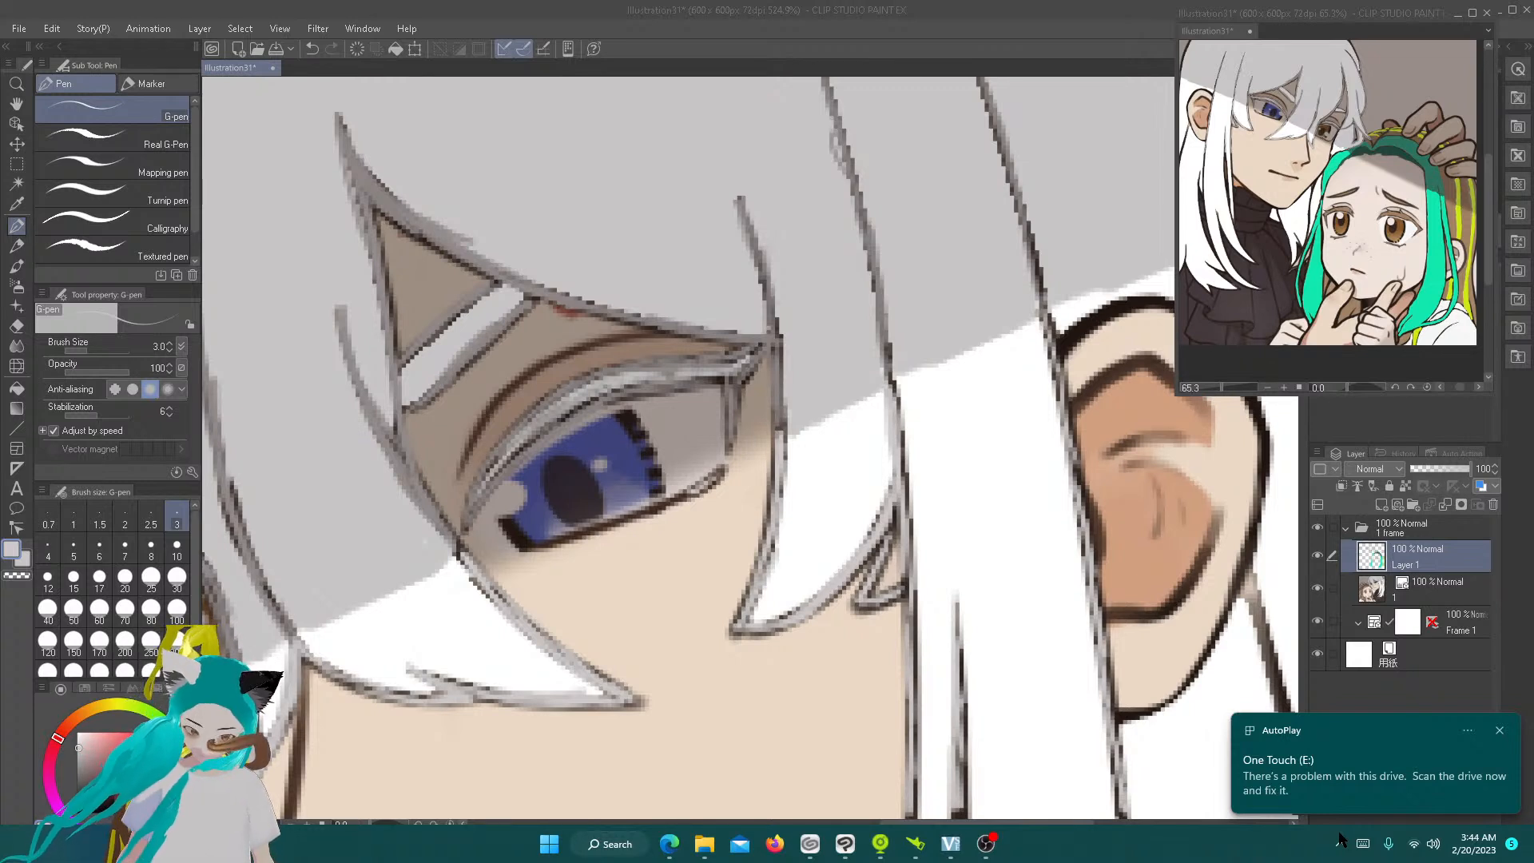
left_click(495, 627)
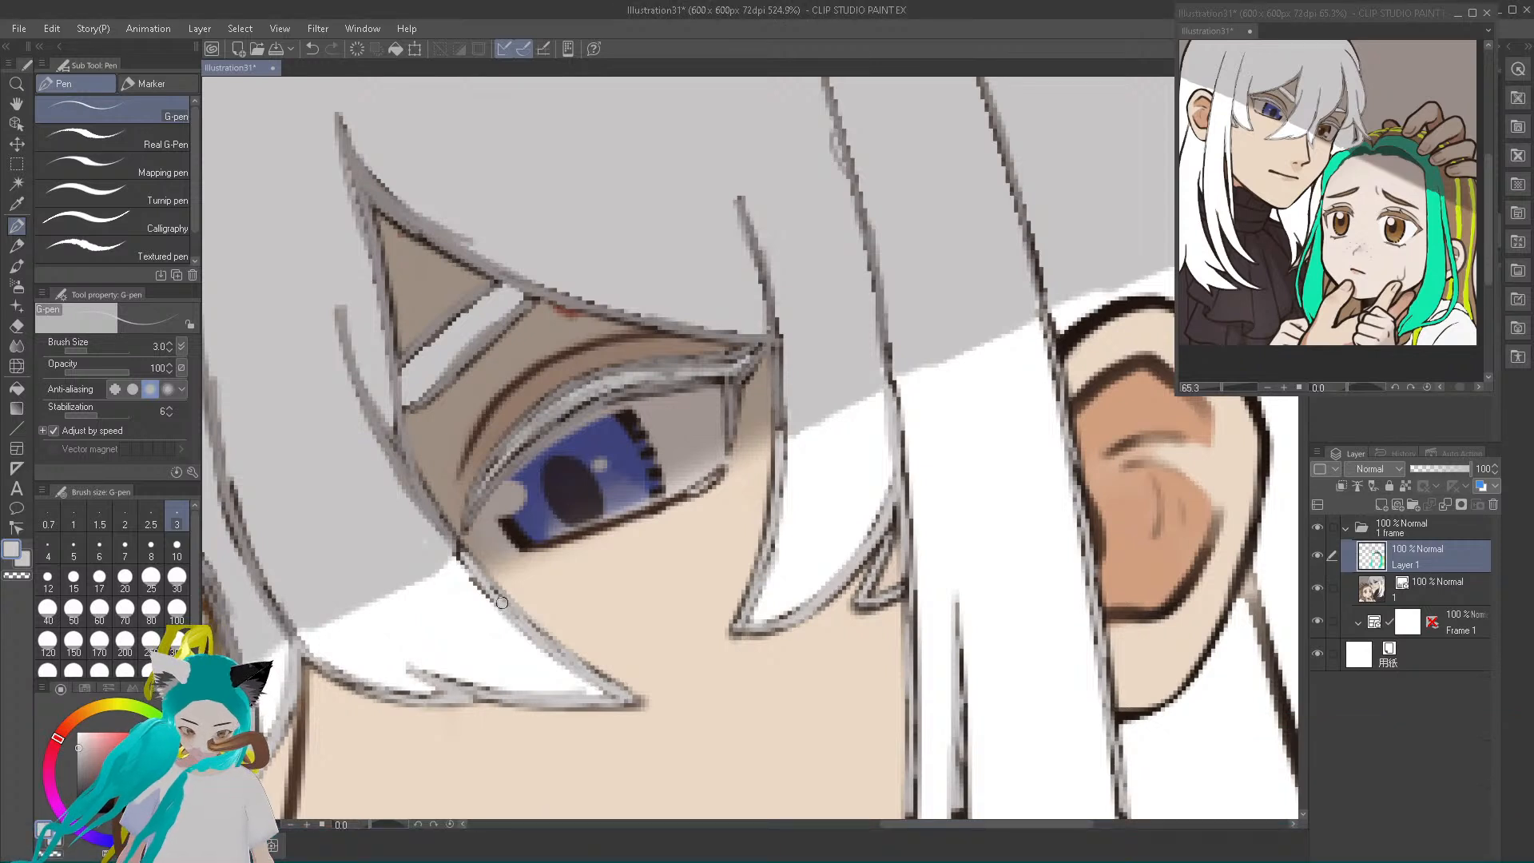
Reduce the brush size to 1.5 and trace light grey over the lower lash line of the blue eye
key("bracketleft")
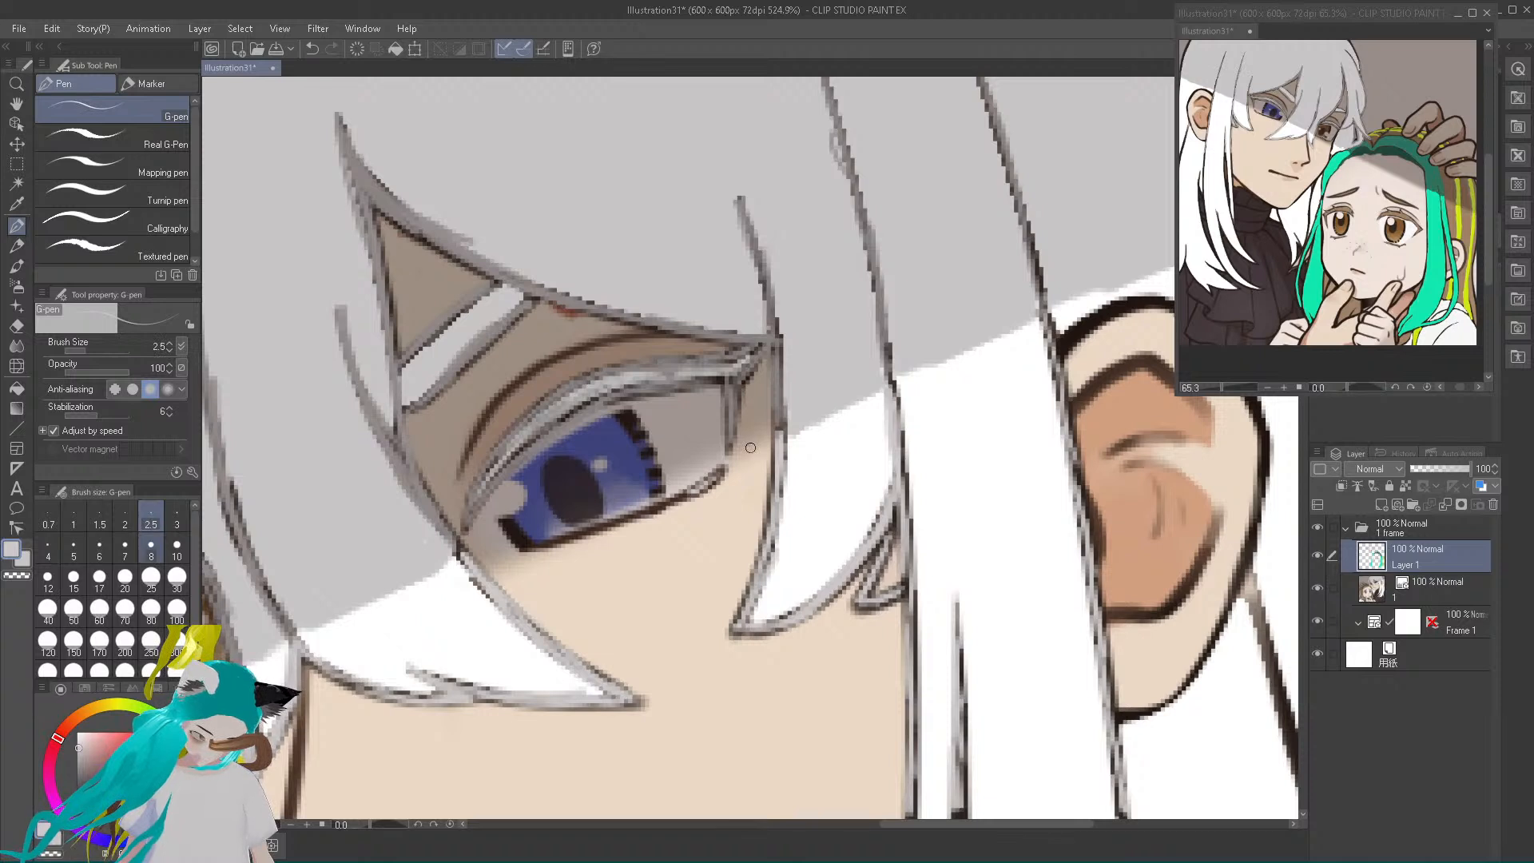
key("bracketleft")
key("bracketleft")
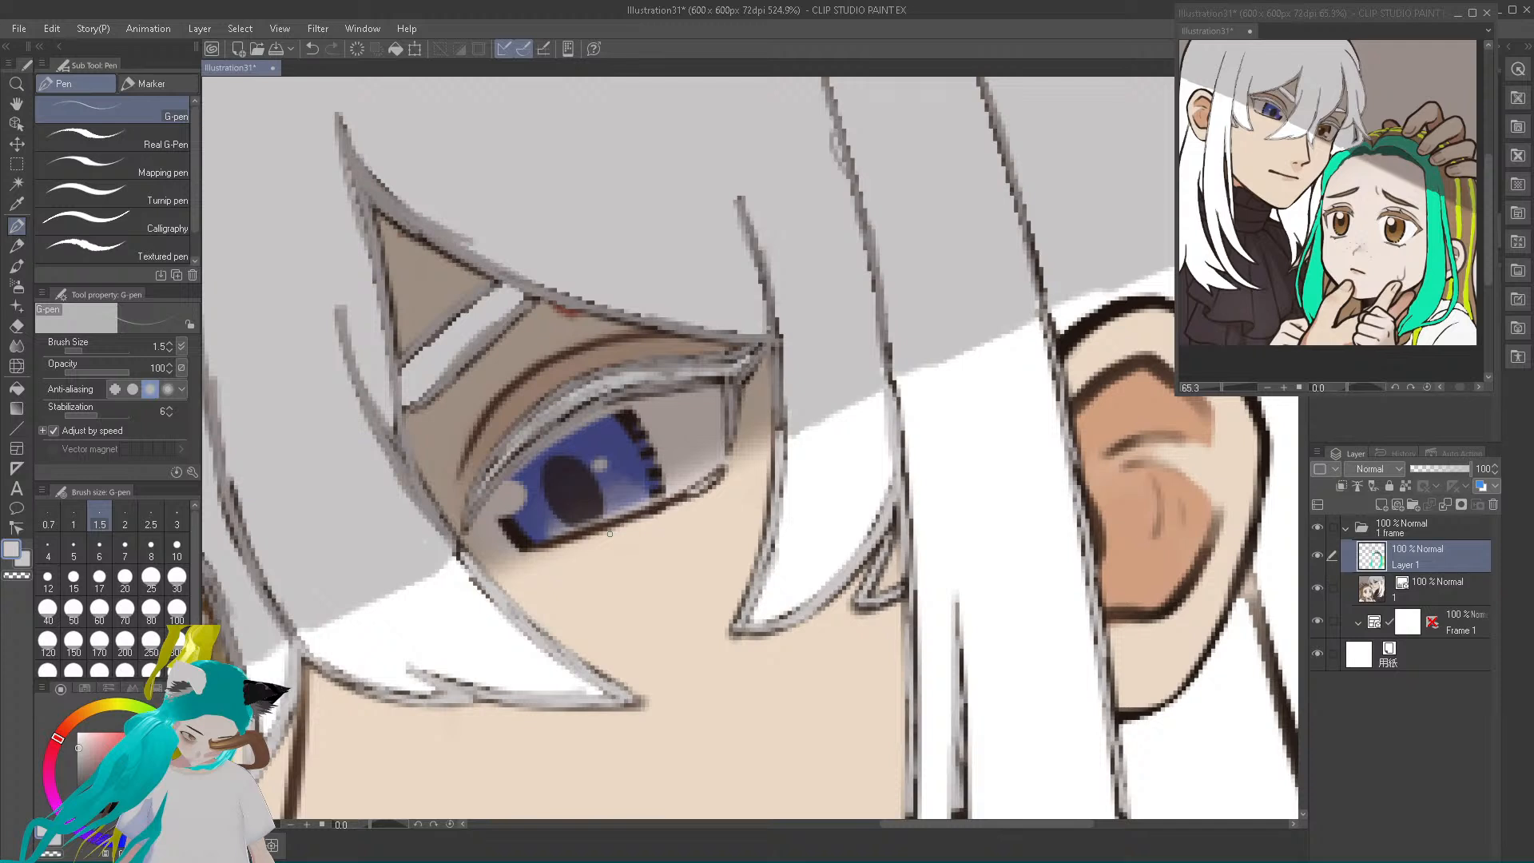
mouse_move(570, 535)
left_mouse_down()
mouse_move(688, 496)
mouse_move(611, 522)
left_mouse_up()
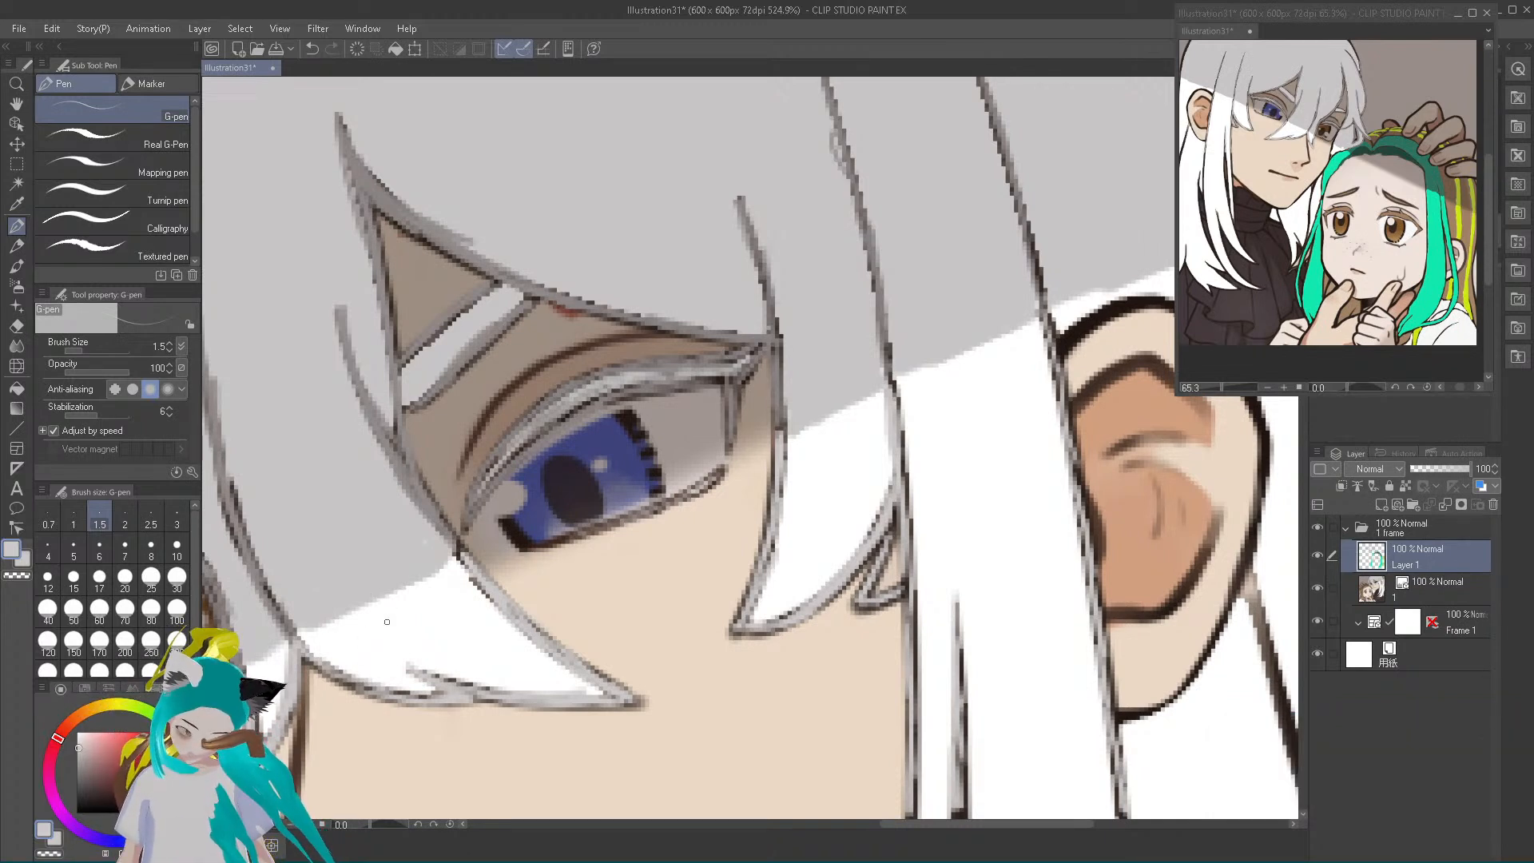
Pick the hair's white and thin the inner outline of the pointed bang tip below the blue eye
left_click(386, 647, "alt")
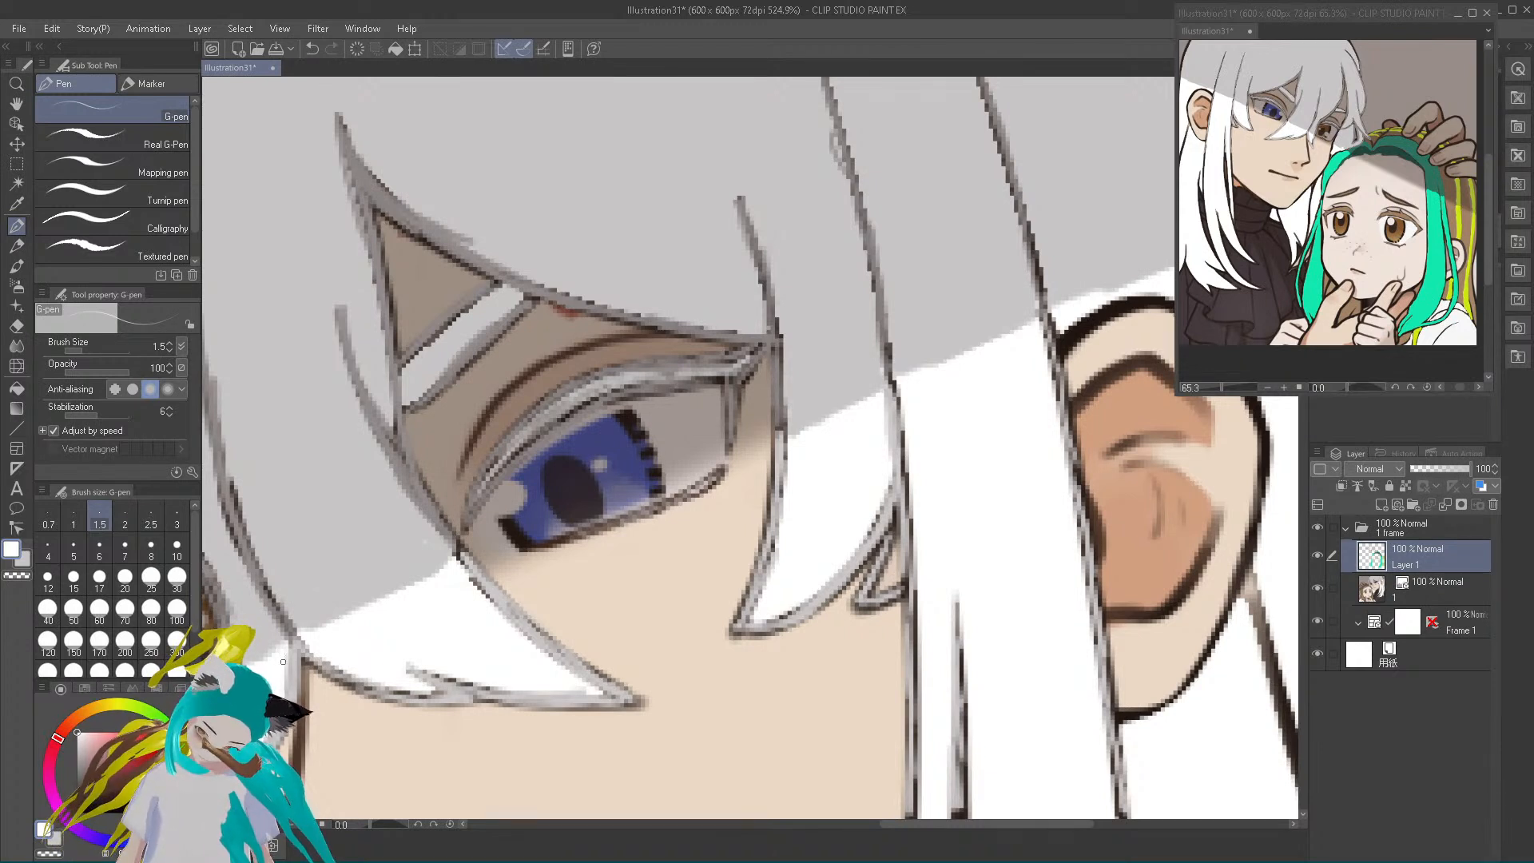
mouse_move(310, 658)
left_mouse_down()
mouse_move(435, 694)
mouse_move(484, 680)
mouse_move(599, 687)
left_mouse_up()
left_click_drag(472, 582, 488, 598)
mouse_move(476, 582)
left_mouse_down()
mouse_move(457, 558)
mouse_move(469, 569)
left_mouse_up()
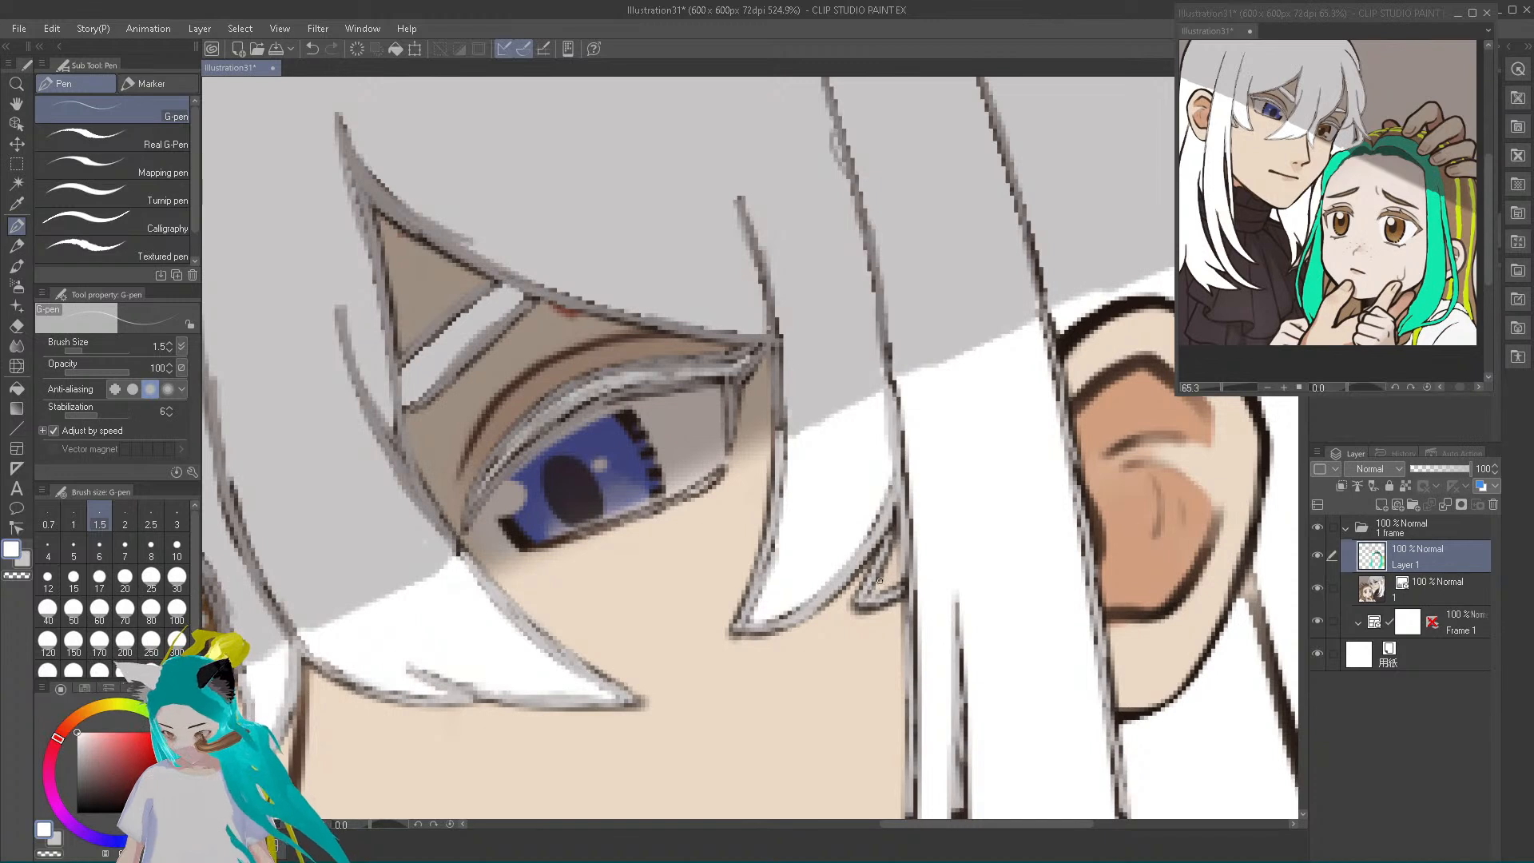
Fill the small gap beside the long sidelock with white and thin the adjoining pointed strand's inner outline
left_click(877, 585, "alt")
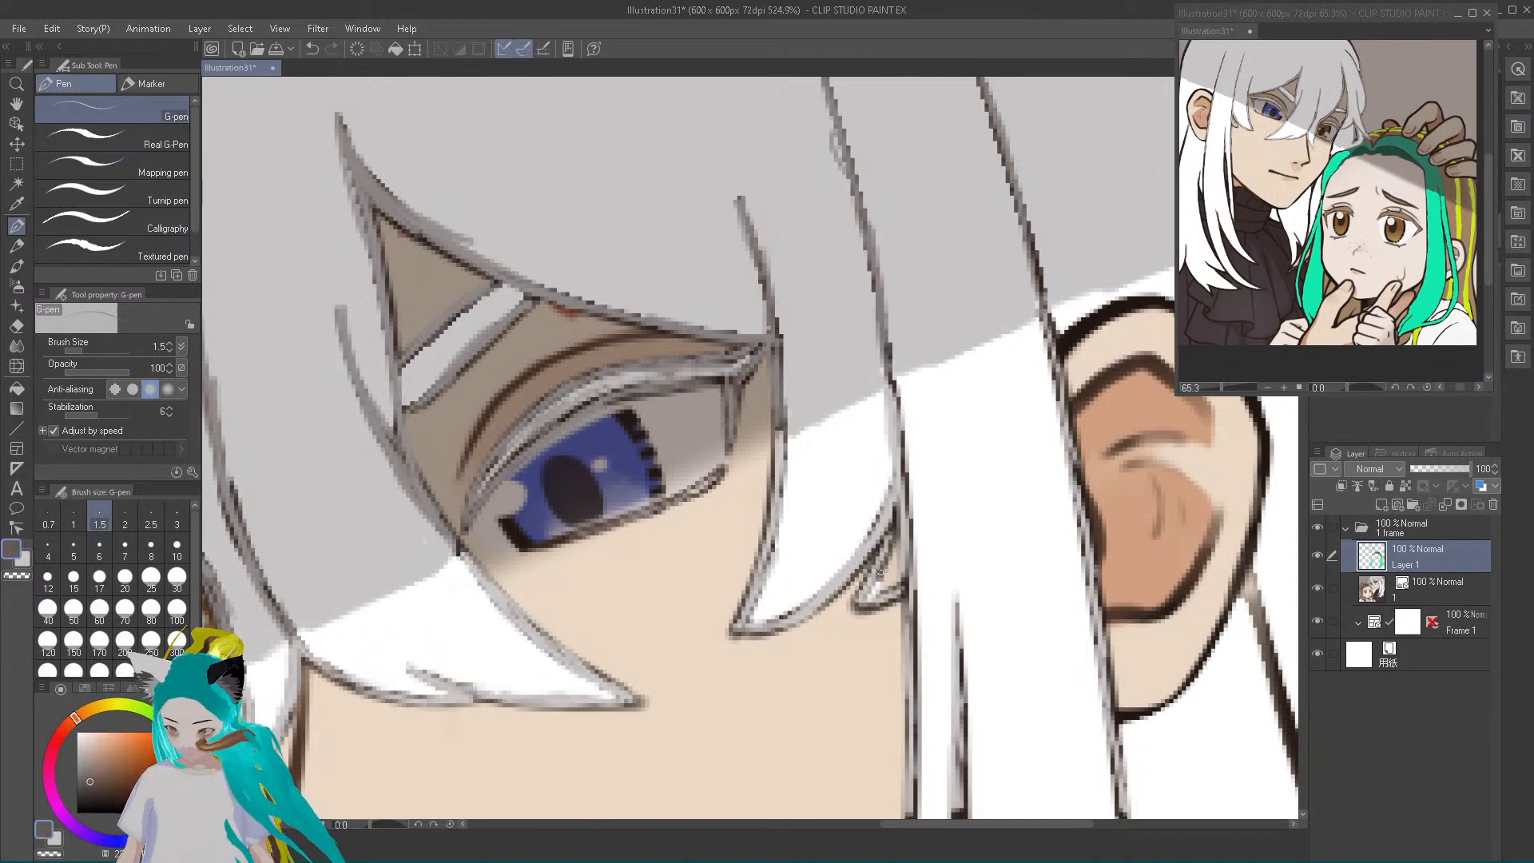
left_click(966, 548, "alt")
mouse_move(882, 573)
left_mouse_down()
mouse_move(895, 542)
mouse_move(868, 595)
mouse_move(896, 577)
mouse_move(889, 565)
mouse_move(864, 603)
mouse_move(896, 577)
mouse_move(897, 533)
mouse_move(866, 601)
mouse_move(890, 570)
left_mouse_up()
left_click_drag(756, 620, 778, 559)
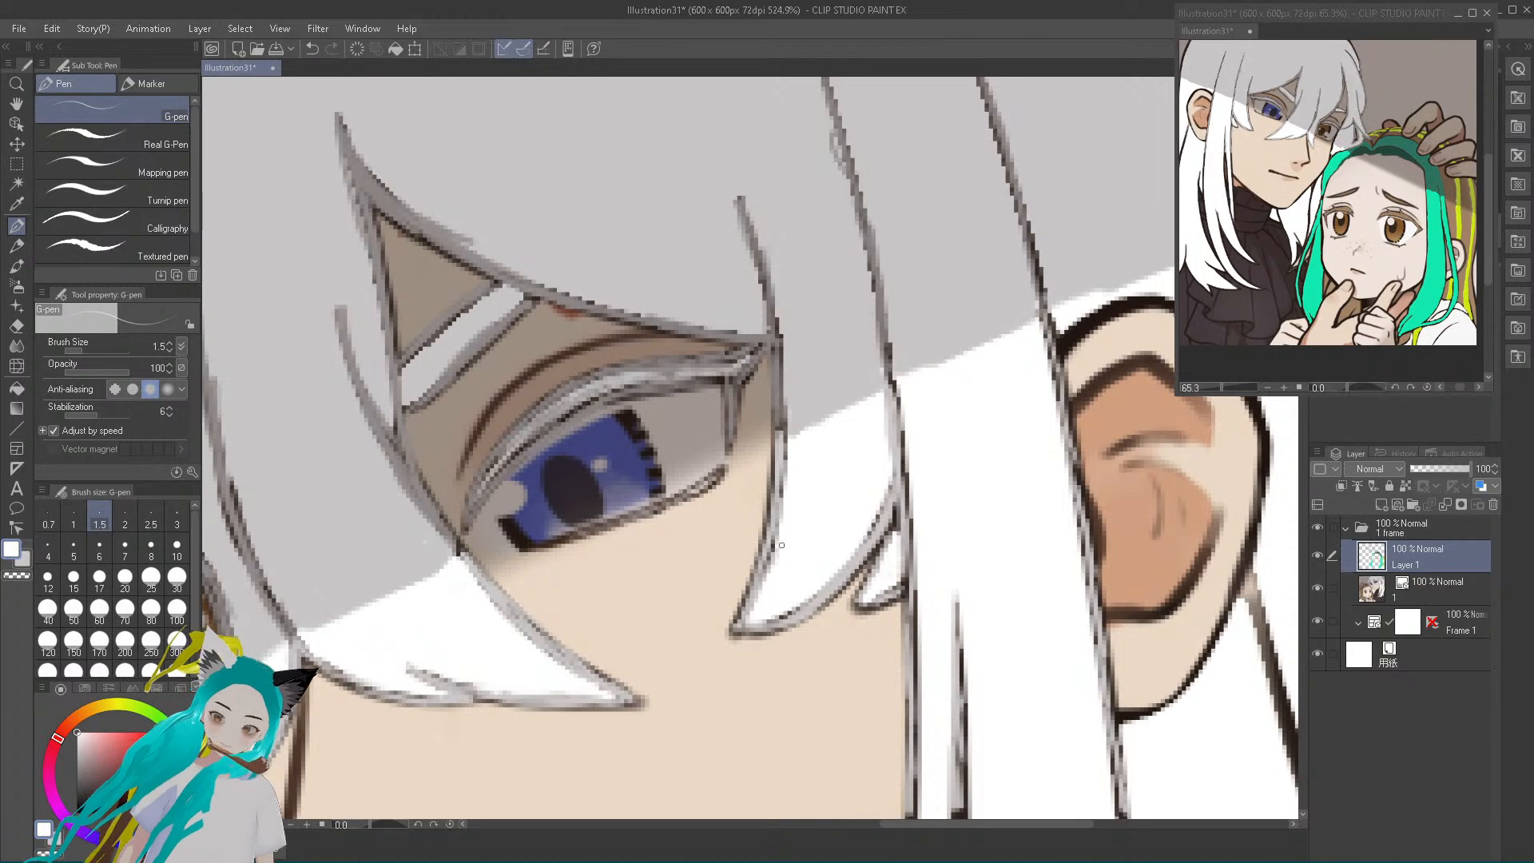
left_click_drag(767, 624, 789, 609)
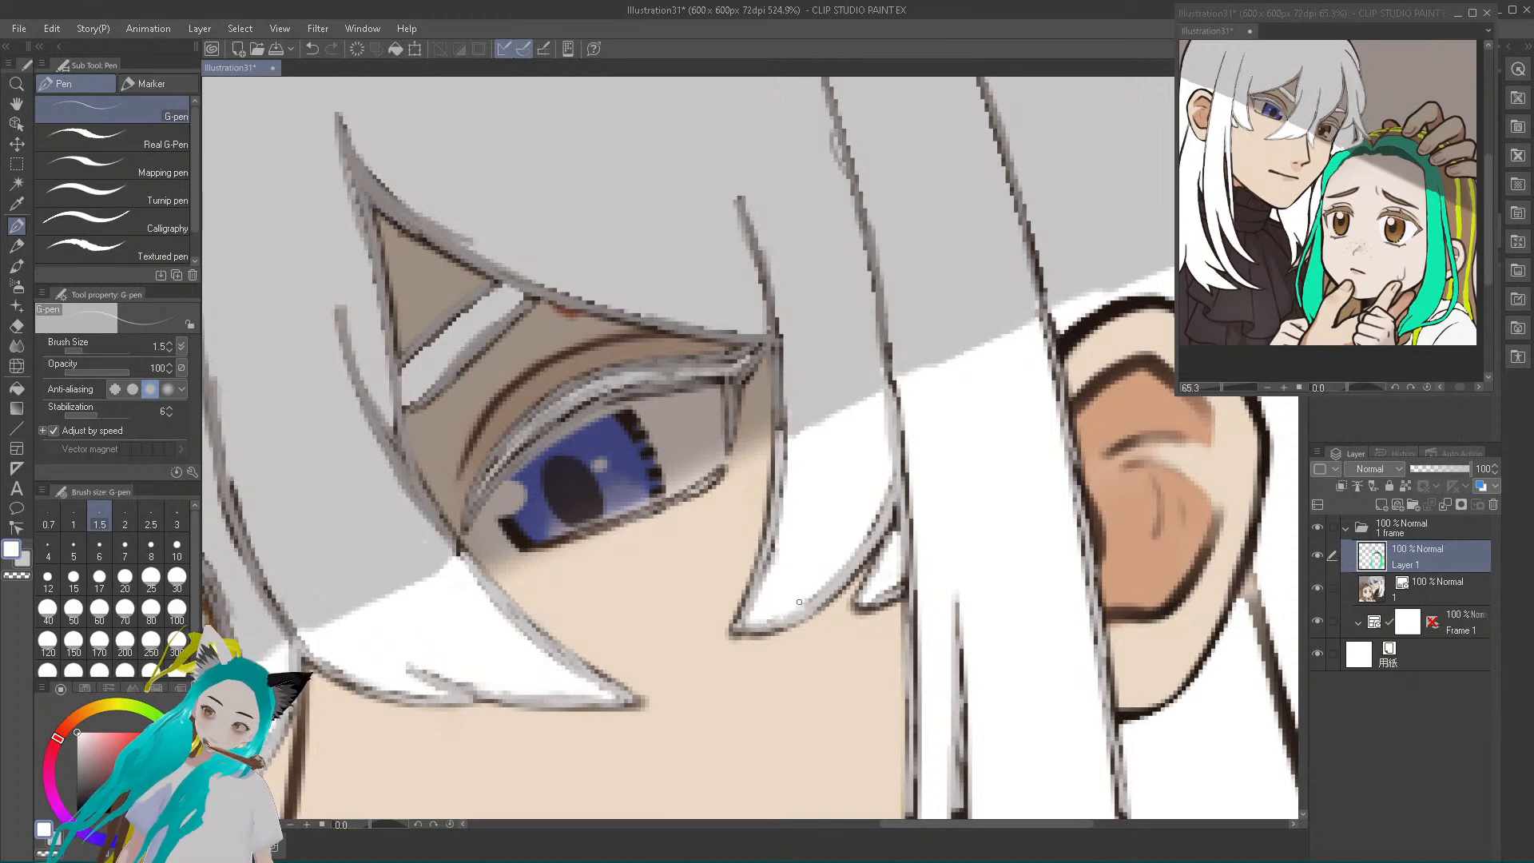
mouse_move(867, 538)
left_mouse_down()
mouse_move(887, 480)
mouse_move(860, 548)
left_mouse_up()
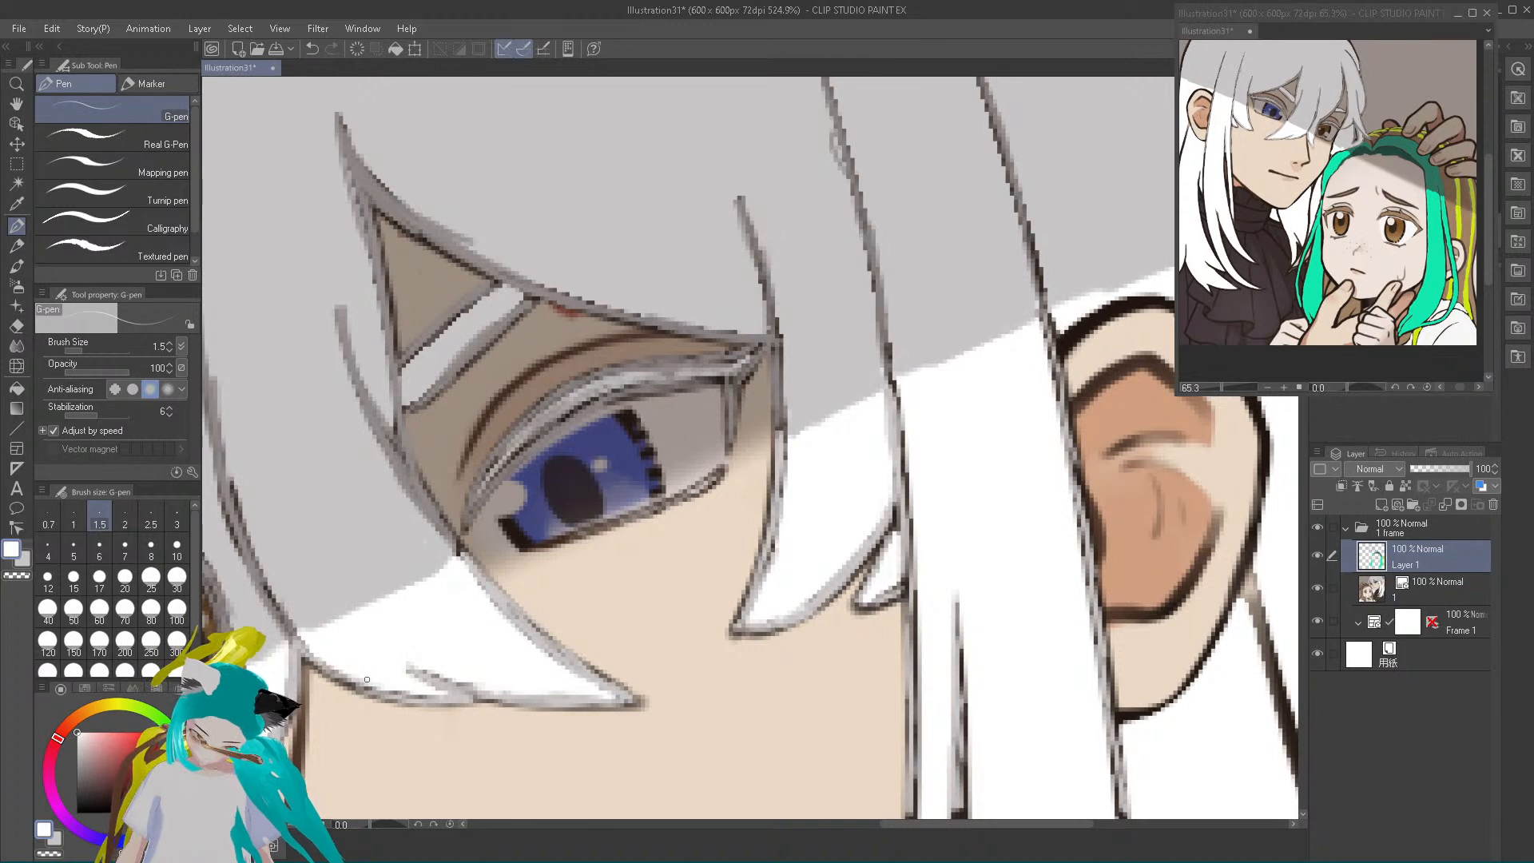
Clean up the inner edges of the bang tip and the pointed strand beside the blue eye with more white
left_click_drag(359, 688, 458, 695)
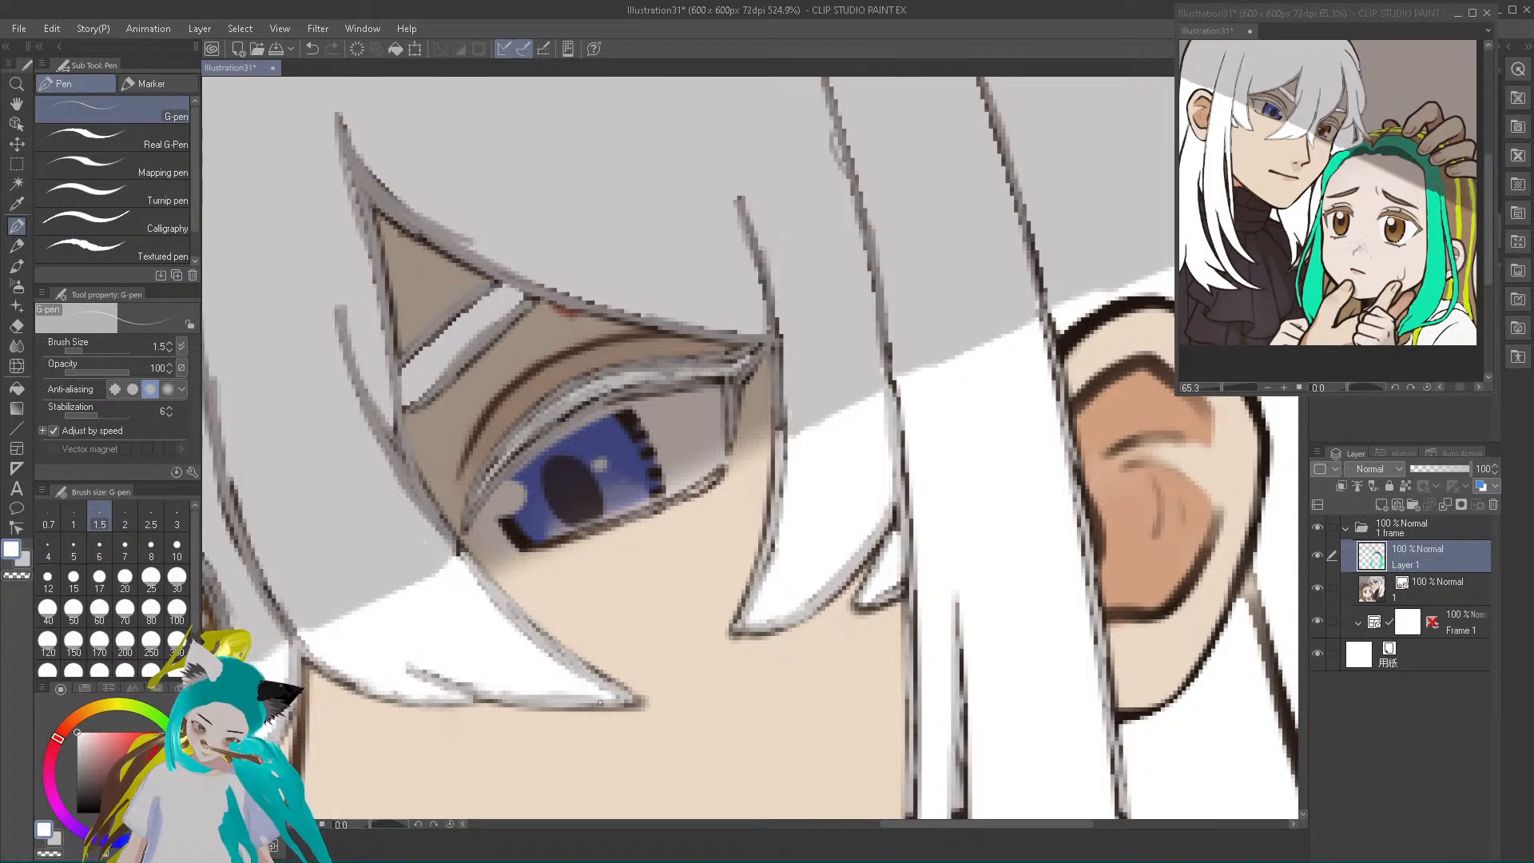
mouse_move(495, 690)
left_mouse_down()
mouse_move(574, 697)
mouse_move(573, 669)
mouse_move(472, 576)
left_mouse_up()
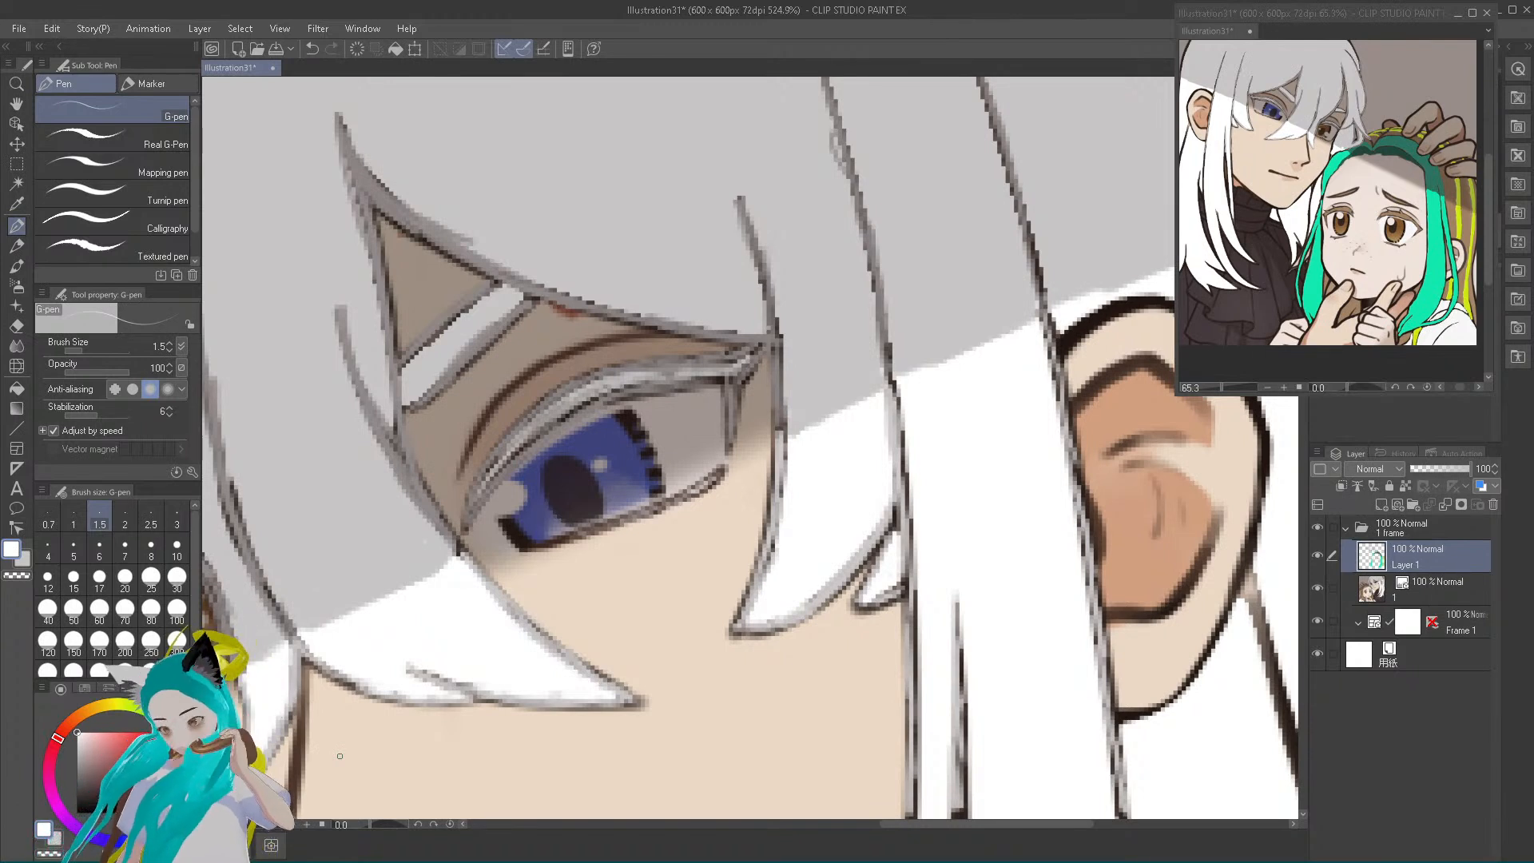
left_click_drag(788, 475, 751, 609)
left_click_drag(776, 521, 773, 543)
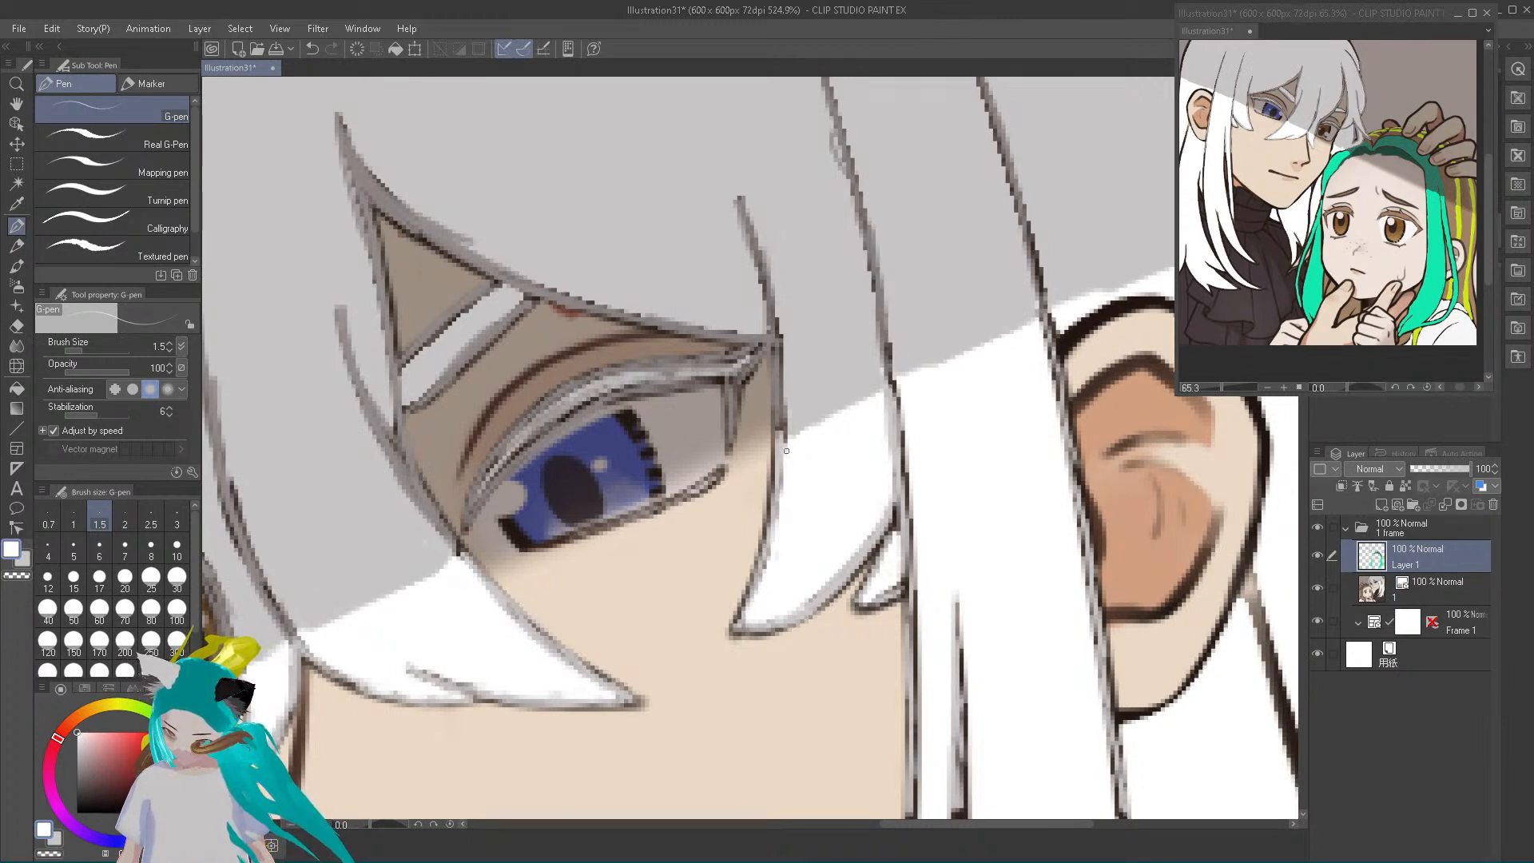
mouse_move(745, 610)
left_mouse_down()
mouse_move(857, 550)
mouse_move(887, 499)
mouse_move(878, 561)
mouse_move(898, 522)
mouse_move(895, 541)
mouse_move(861, 601)
mouse_move(898, 573)
left_mouse_up()
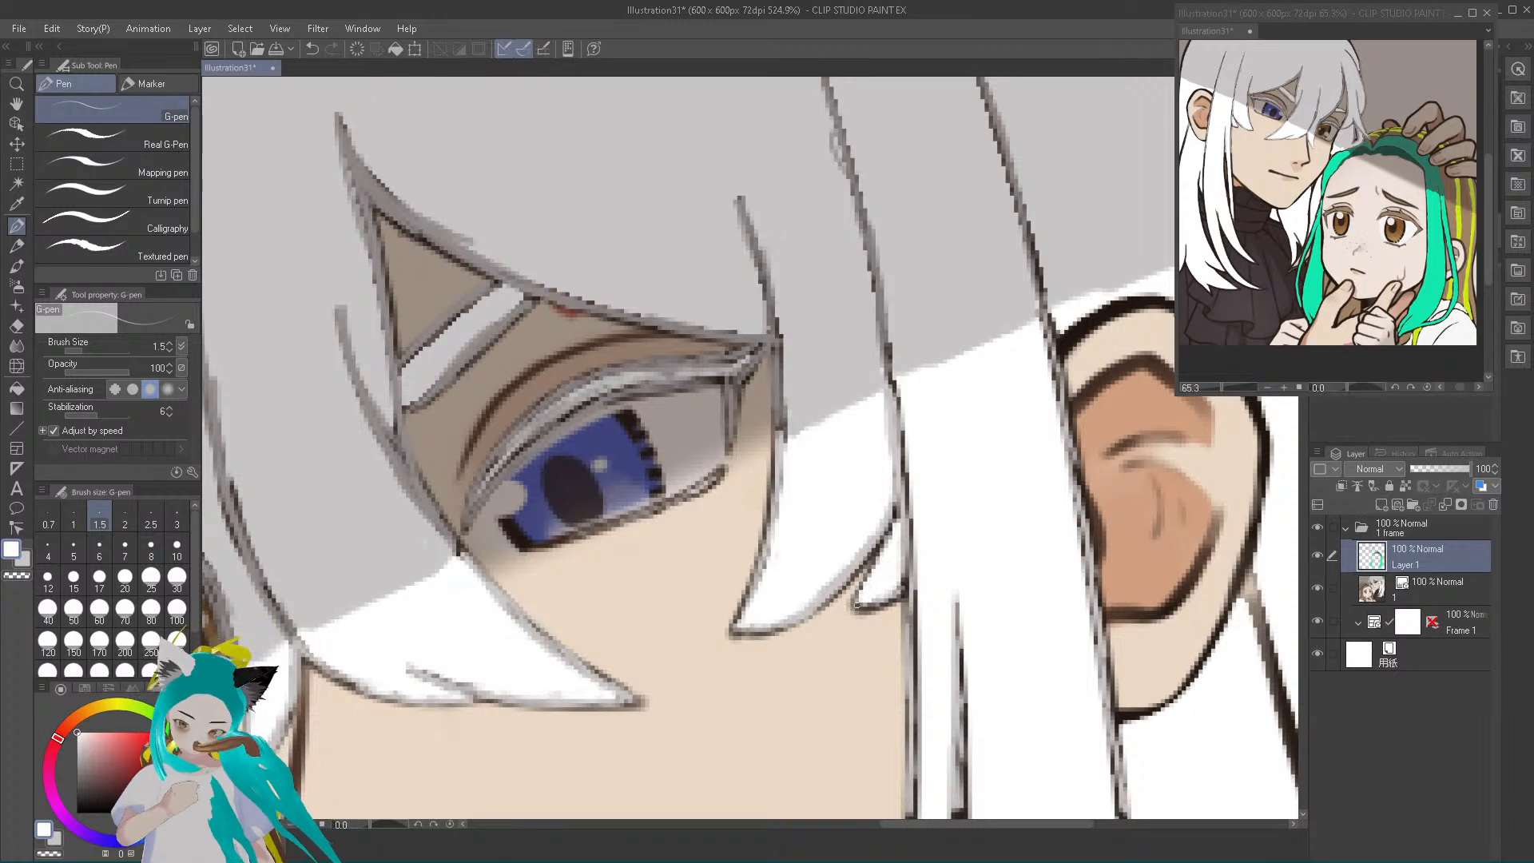
Sample a grey and redraw the crease inside the bang tip below the blue eye, extending it upward, and retouch the tip's lower edge
left_click(496, 373, "alt")
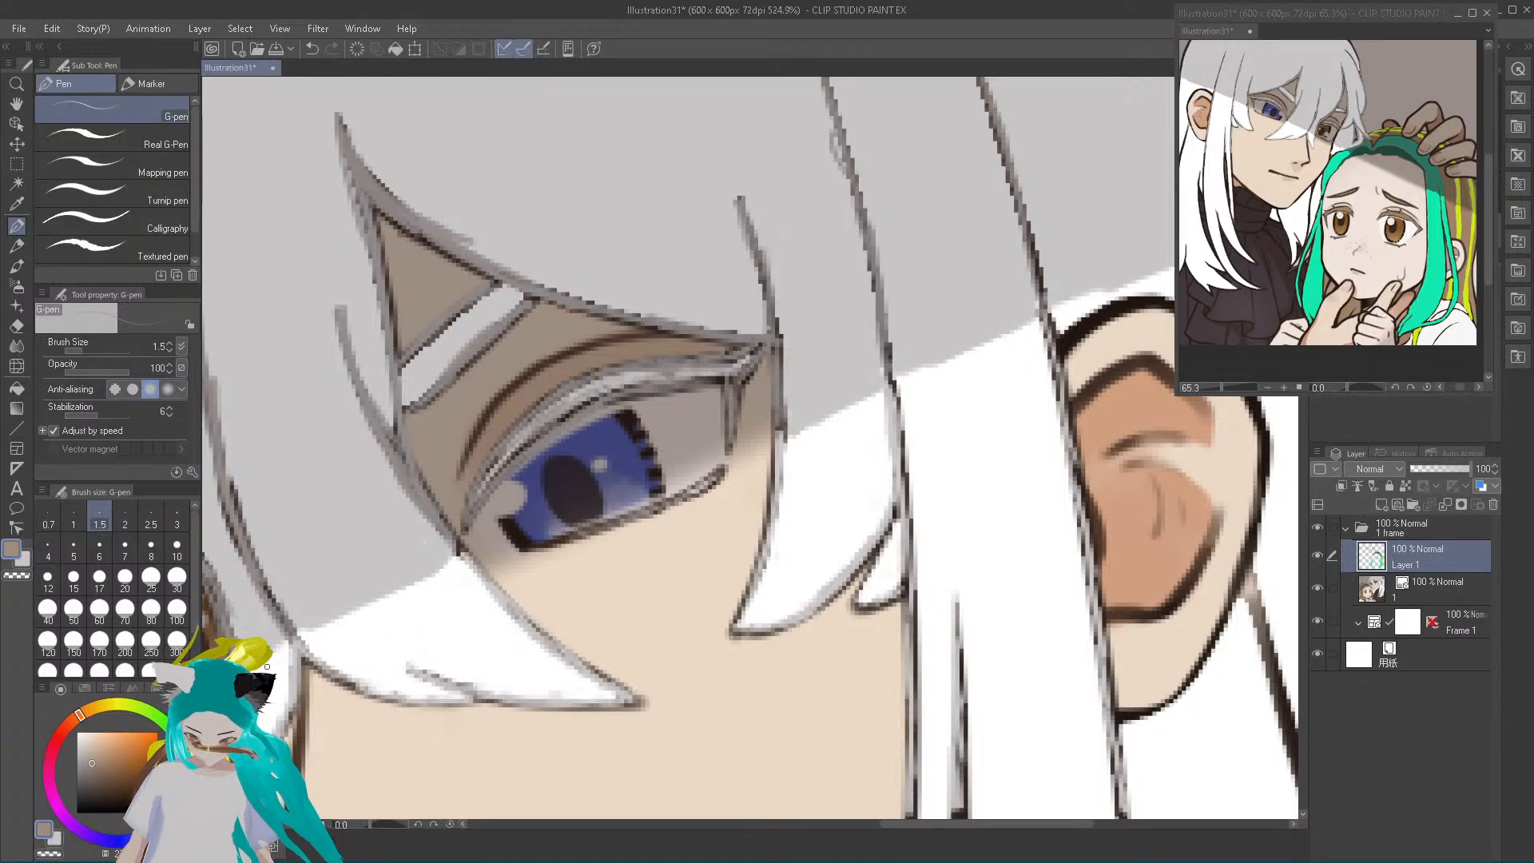
left_click(509, 610, "alt")
left_click_drag(412, 671, 513, 703)
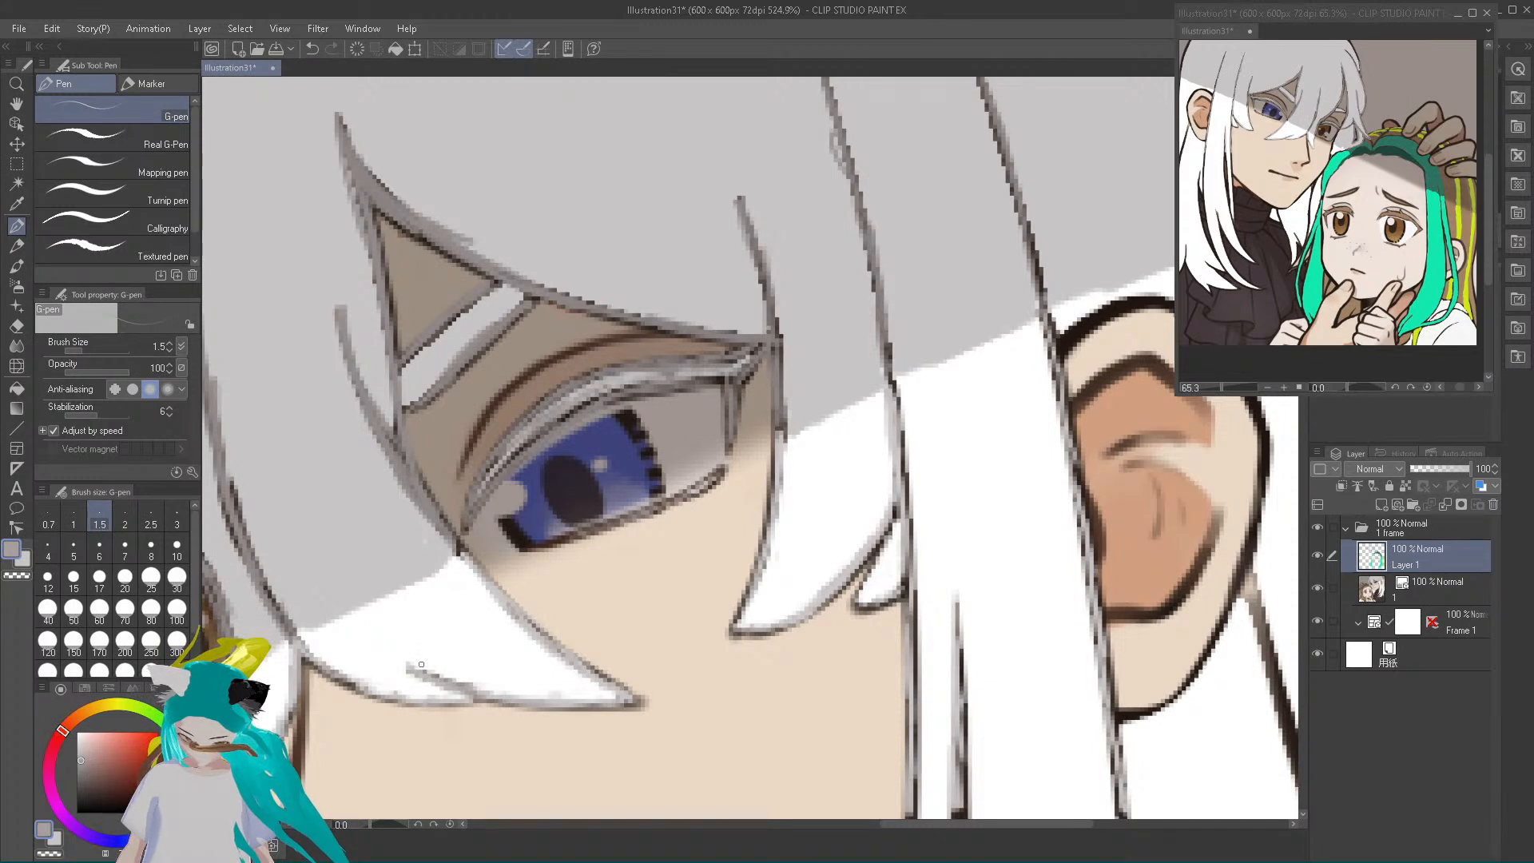
left_click_drag(362, 692, 311, 655)
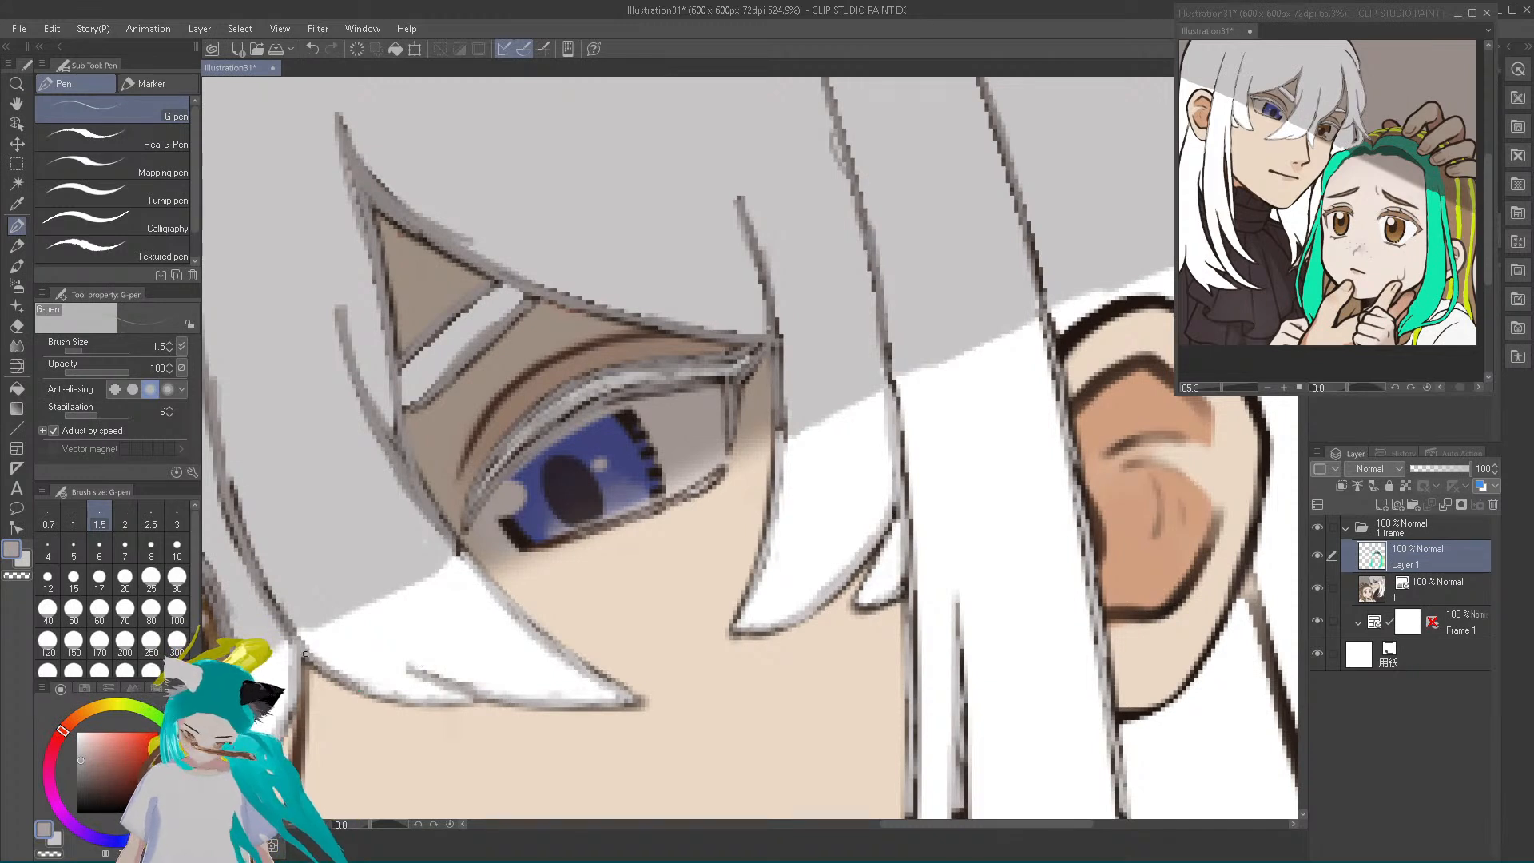
mouse_move(417, 672)
left_mouse_down()
mouse_move(371, 619)
mouse_move(448, 690)
left_mouse_up()
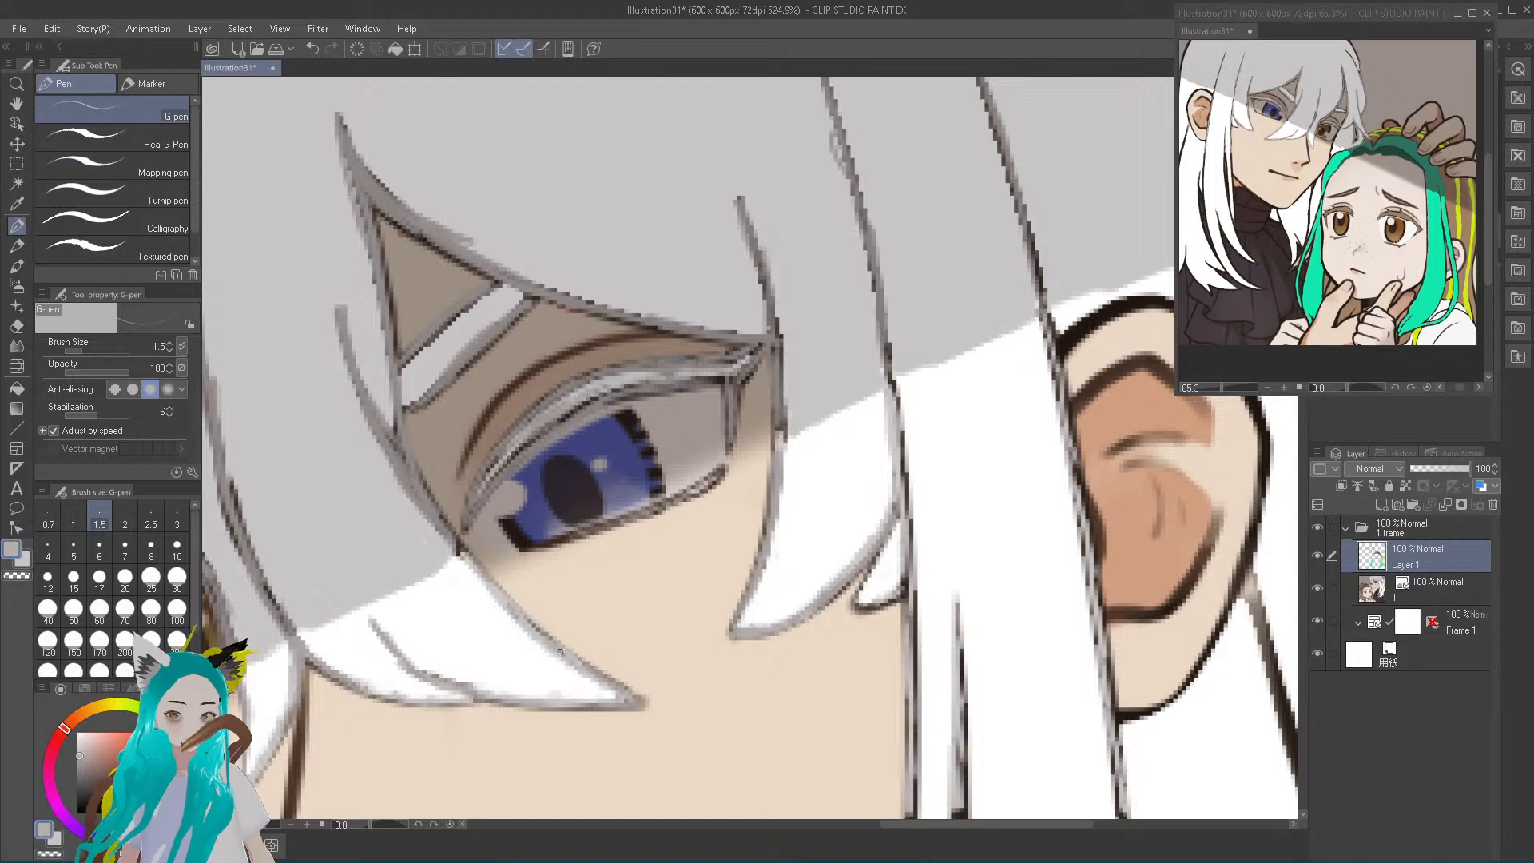
Trace light grey over the lower outlines of the pointed strand and the small strand beside the long sidelock
left_click(542, 639, "alt")
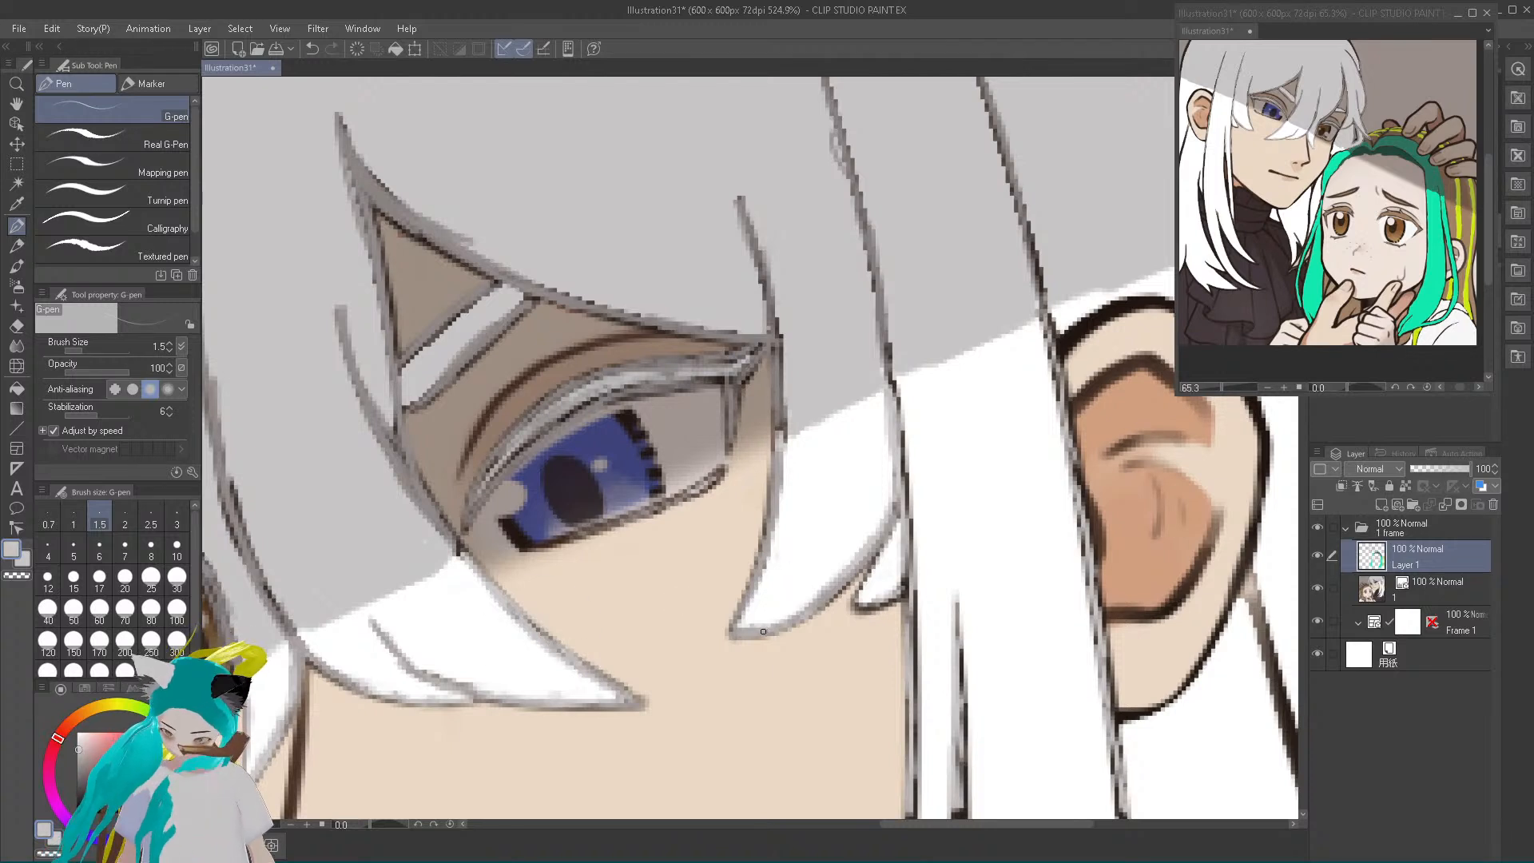
mouse_move(796, 614)
left_mouse_down()
mouse_move(867, 562)
mouse_move(826, 600)
mouse_move(890, 526)
mouse_move(899, 490)
mouse_move(854, 604)
mouse_move(888, 603)
mouse_move(904, 578)
mouse_move(901, 640)
left_mouse_up()
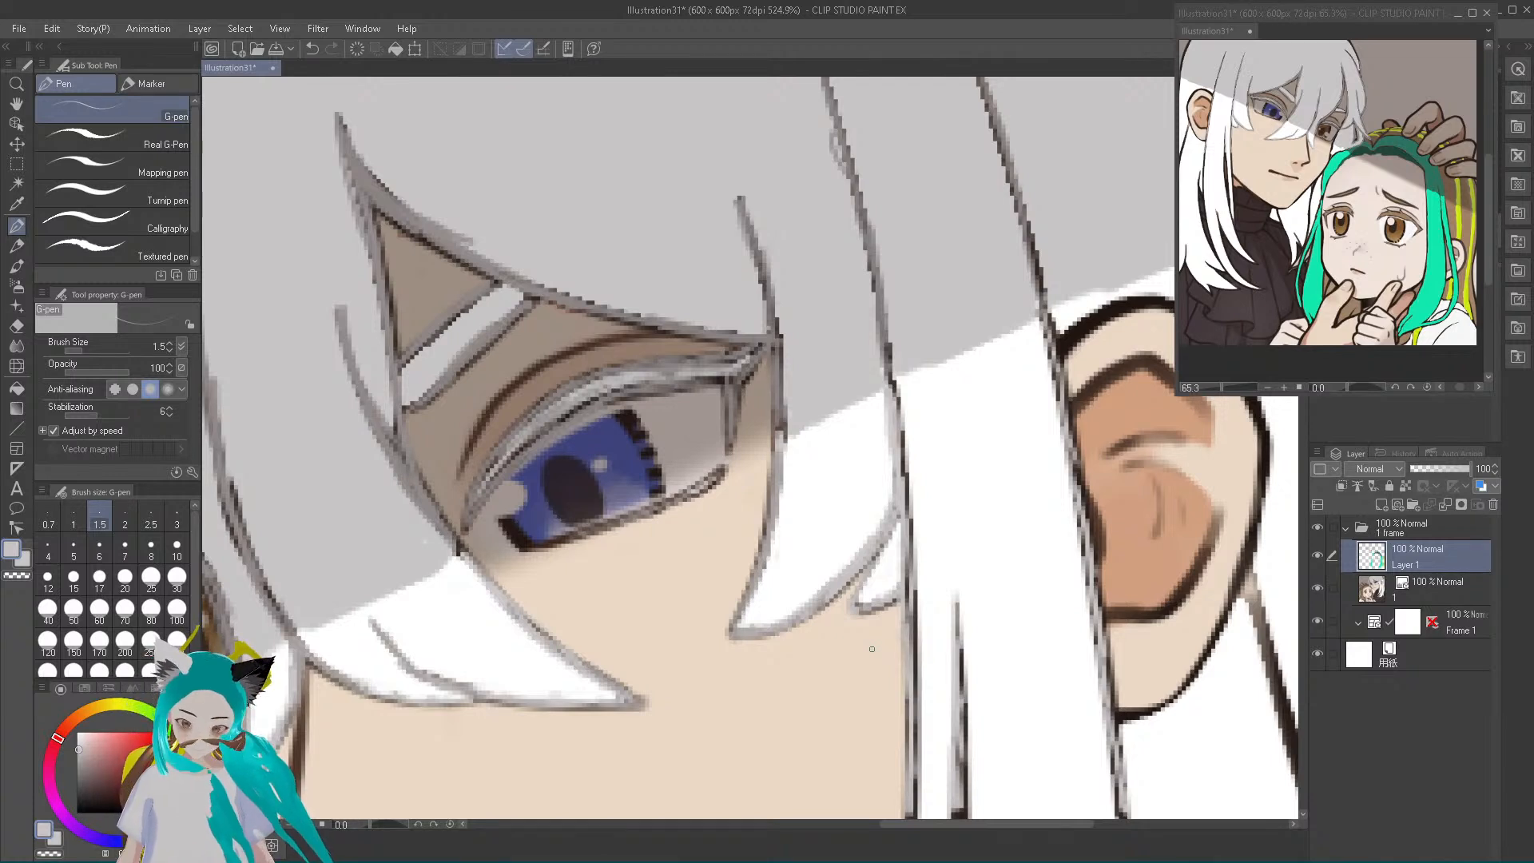
Sample the skin tone, darken it to a muted brown, and soften the nose bridge line and the blue eye's upper lid crease
left_click(329, 783, "alt")
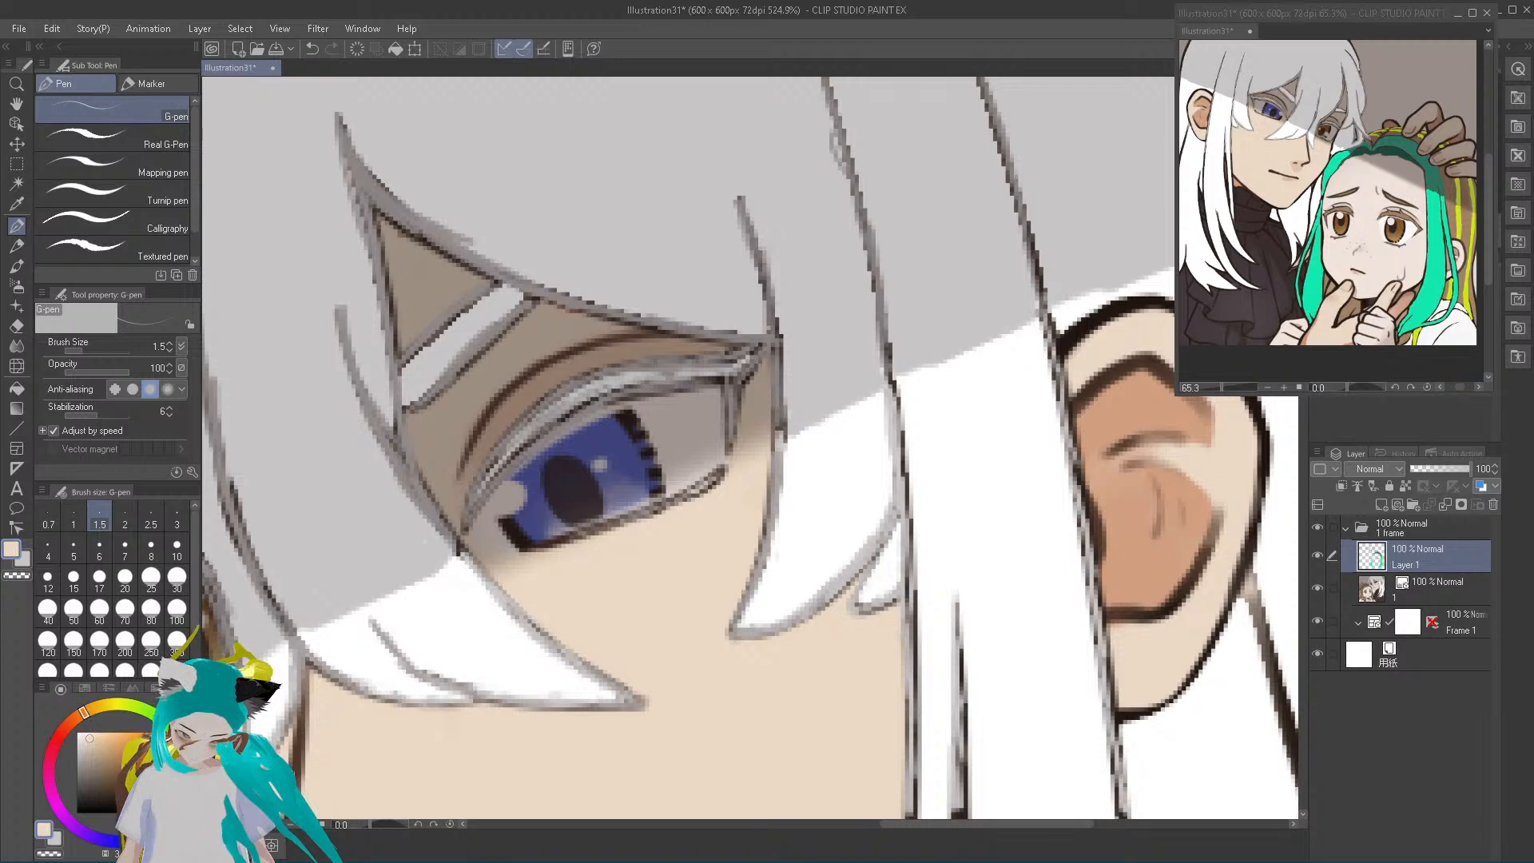
left_click_drag(89, 737, 93, 759)
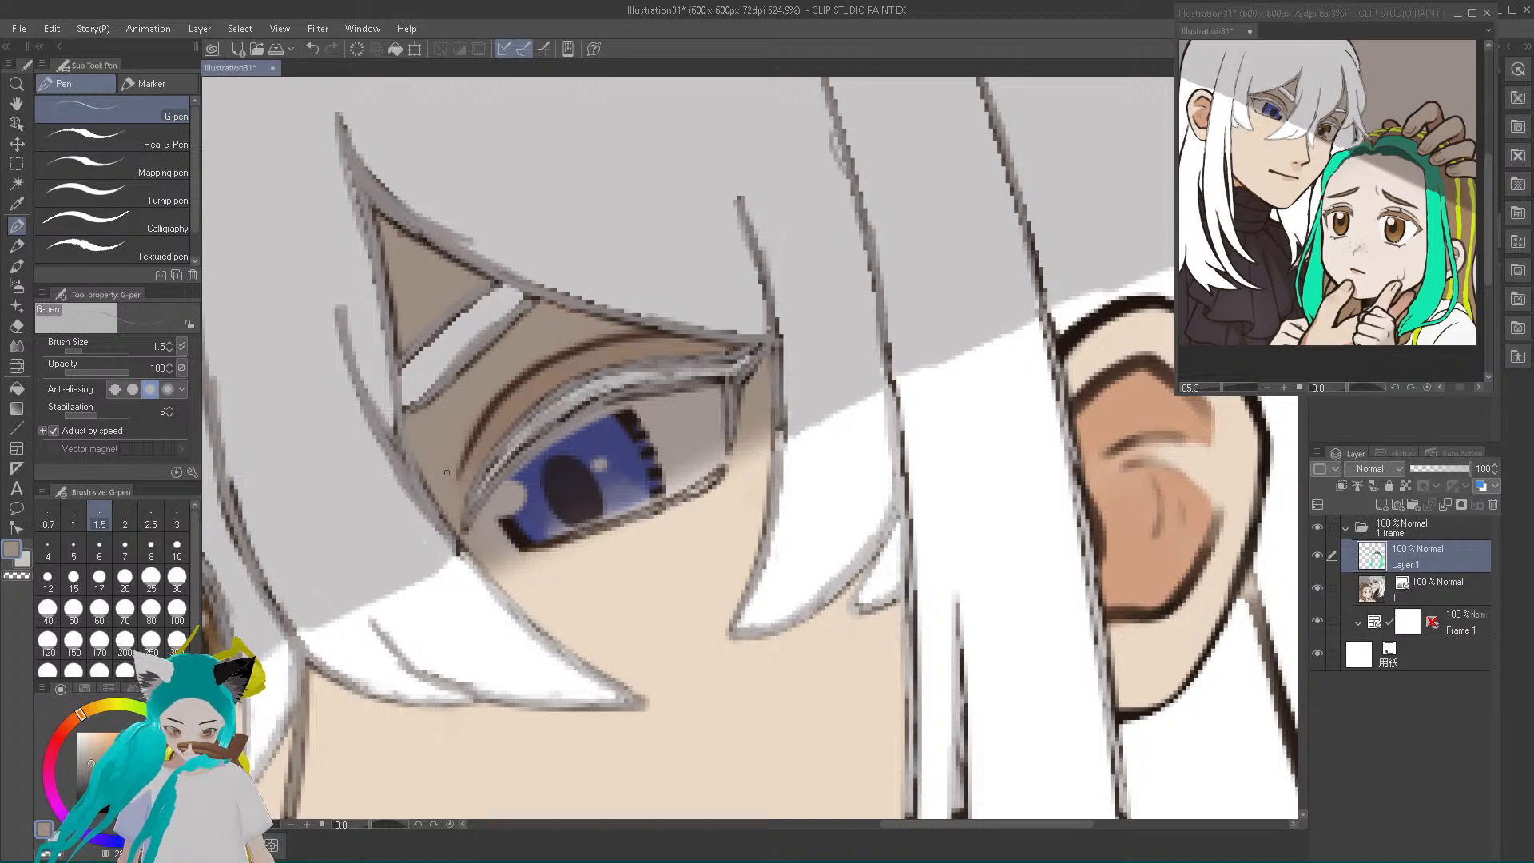
left_click_drag(93, 759, 99, 746)
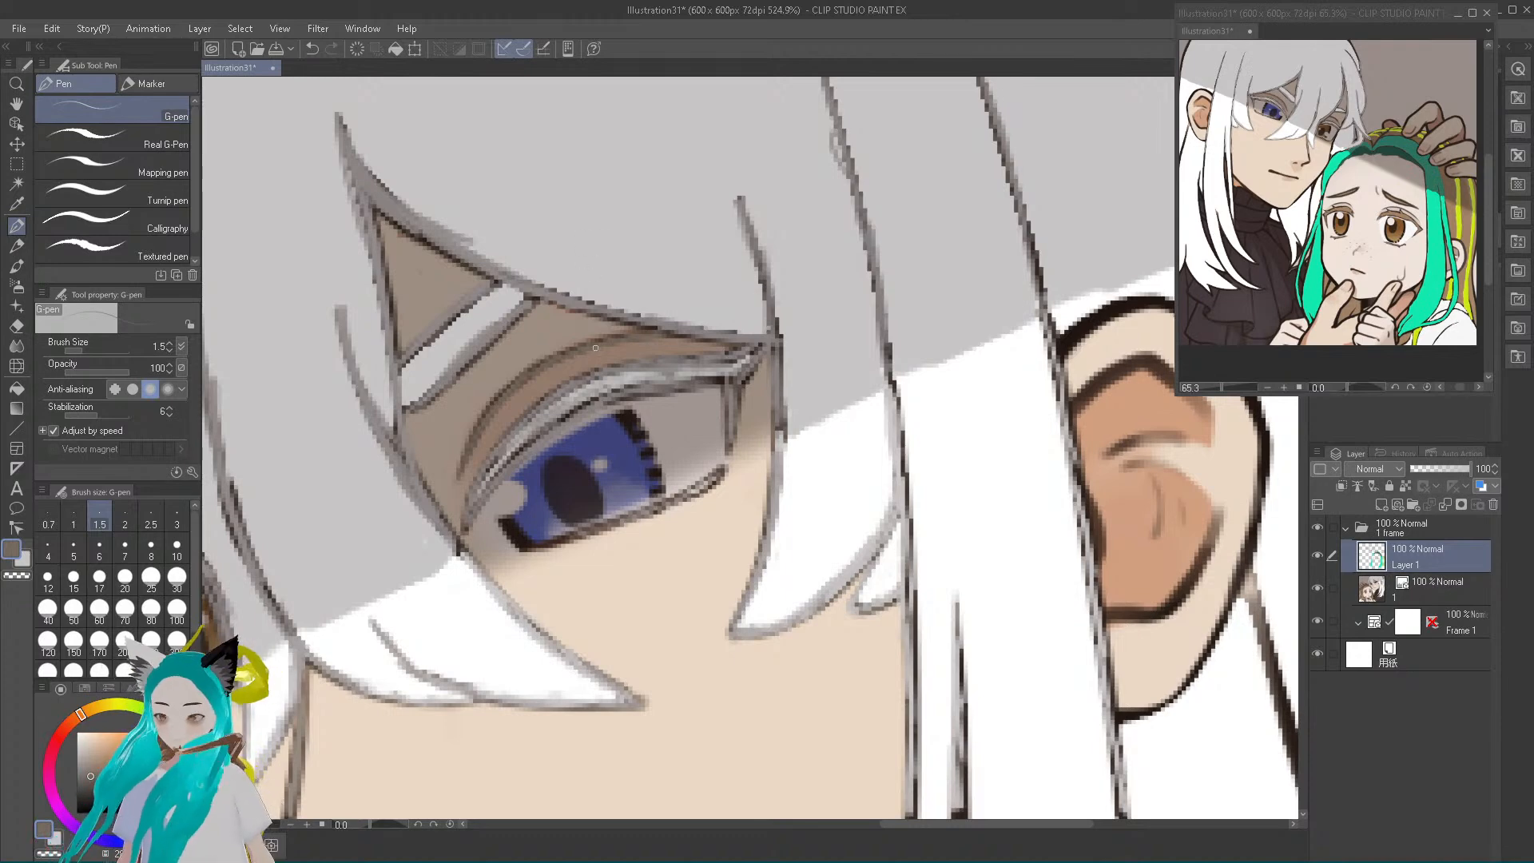
Trace muted brown over the dark nose outline and the nostril mark
scroll(584, 317, "down", 5)
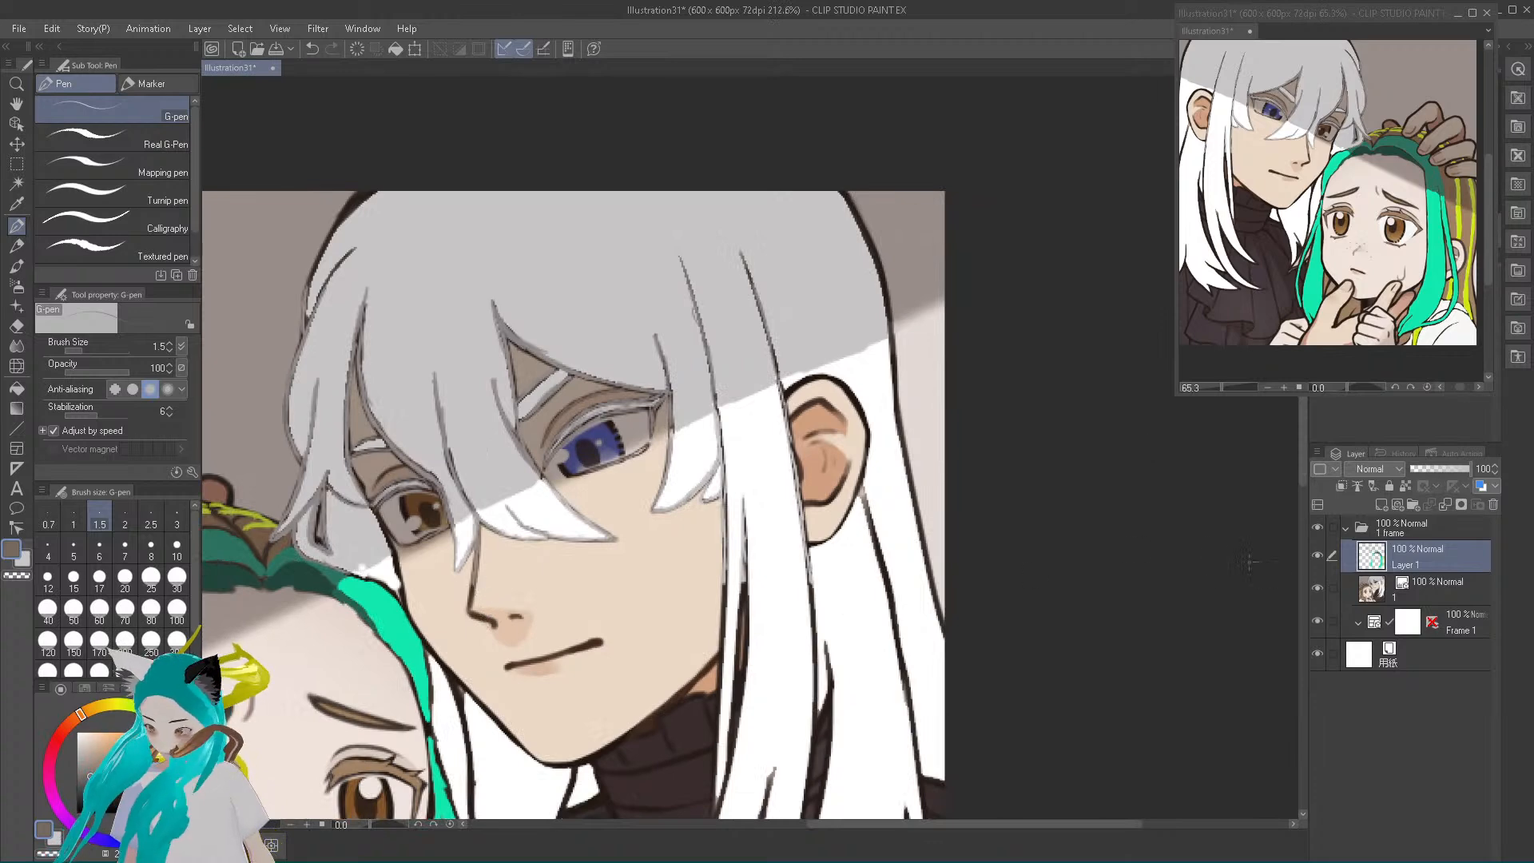
scroll(500, 628, "up", 10)
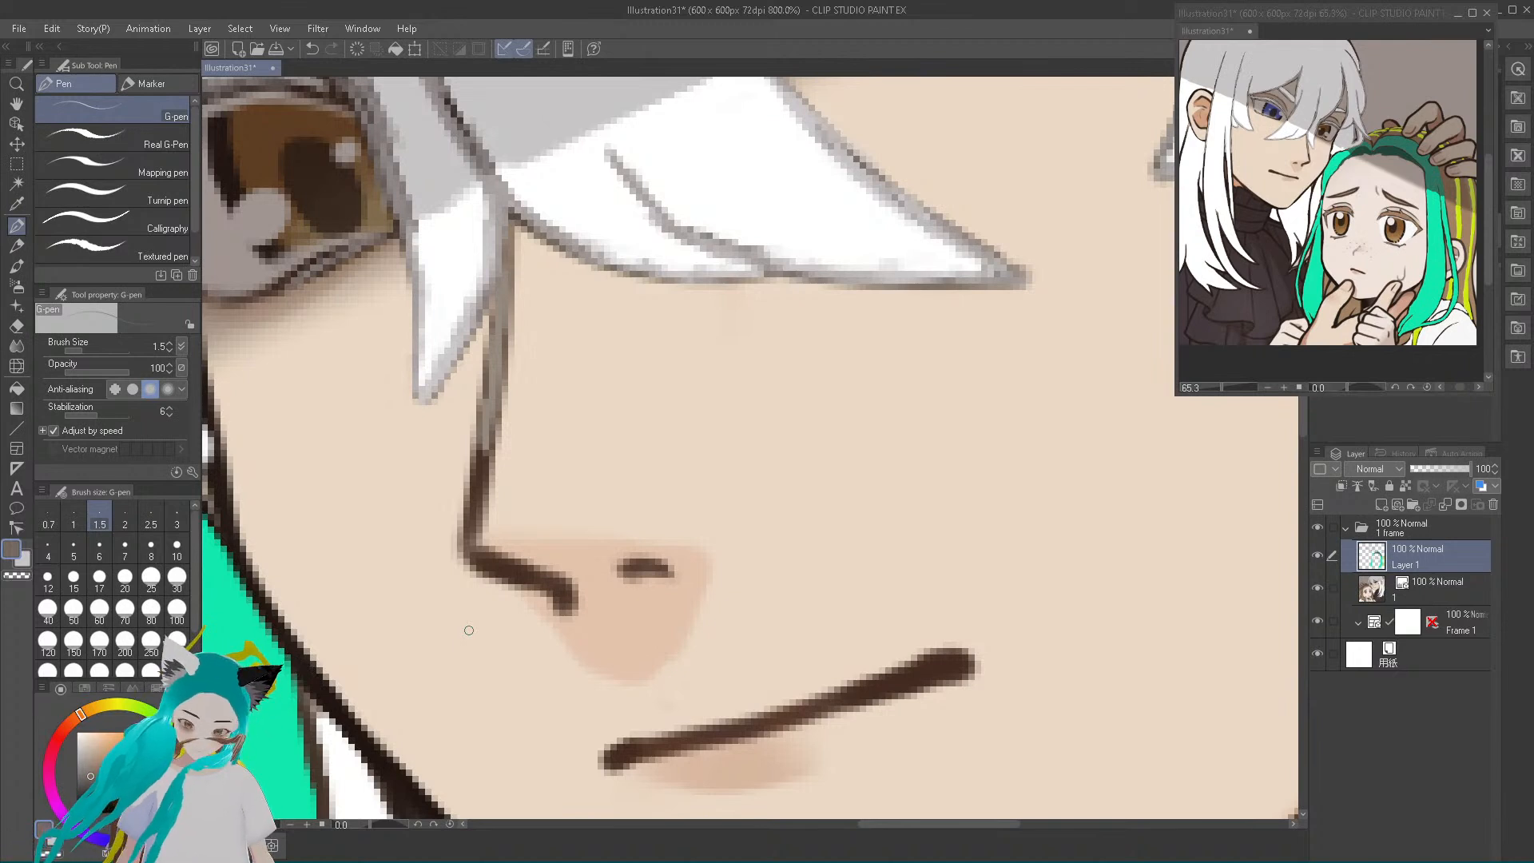
left_click(487, 423, "alt")
mouse_move(477, 448)
left_mouse_down()
mouse_move(465, 545)
mouse_move(486, 531)
mouse_move(472, 554)
mouse_move(569, 606)
left_mouse_up()
mouse_move(645, 562)
left_mouse_down()
mouse_move(667, 564)
mouse_move(625, 572)
left_mouse_up()
Try a greyish brown line over the dark mouth outline and undo those strokes
mouse_move(625, 757)
left_mouse_down()
mouse_move(612, 762)
mouse_move(959, 662)
mouse_move(919, 676)
left_mouse_up()
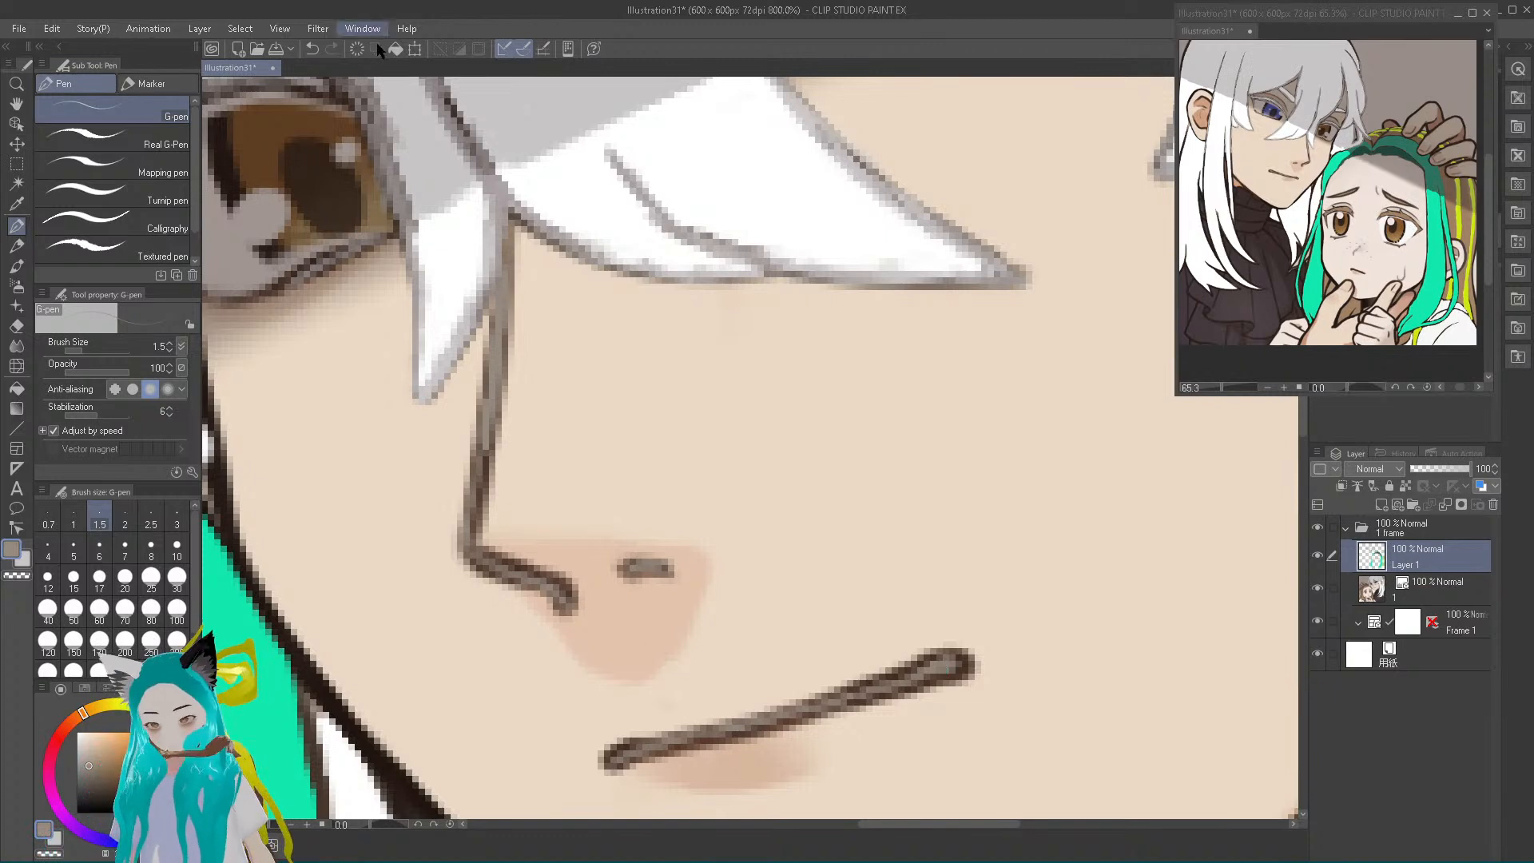
left_click(312, 50)
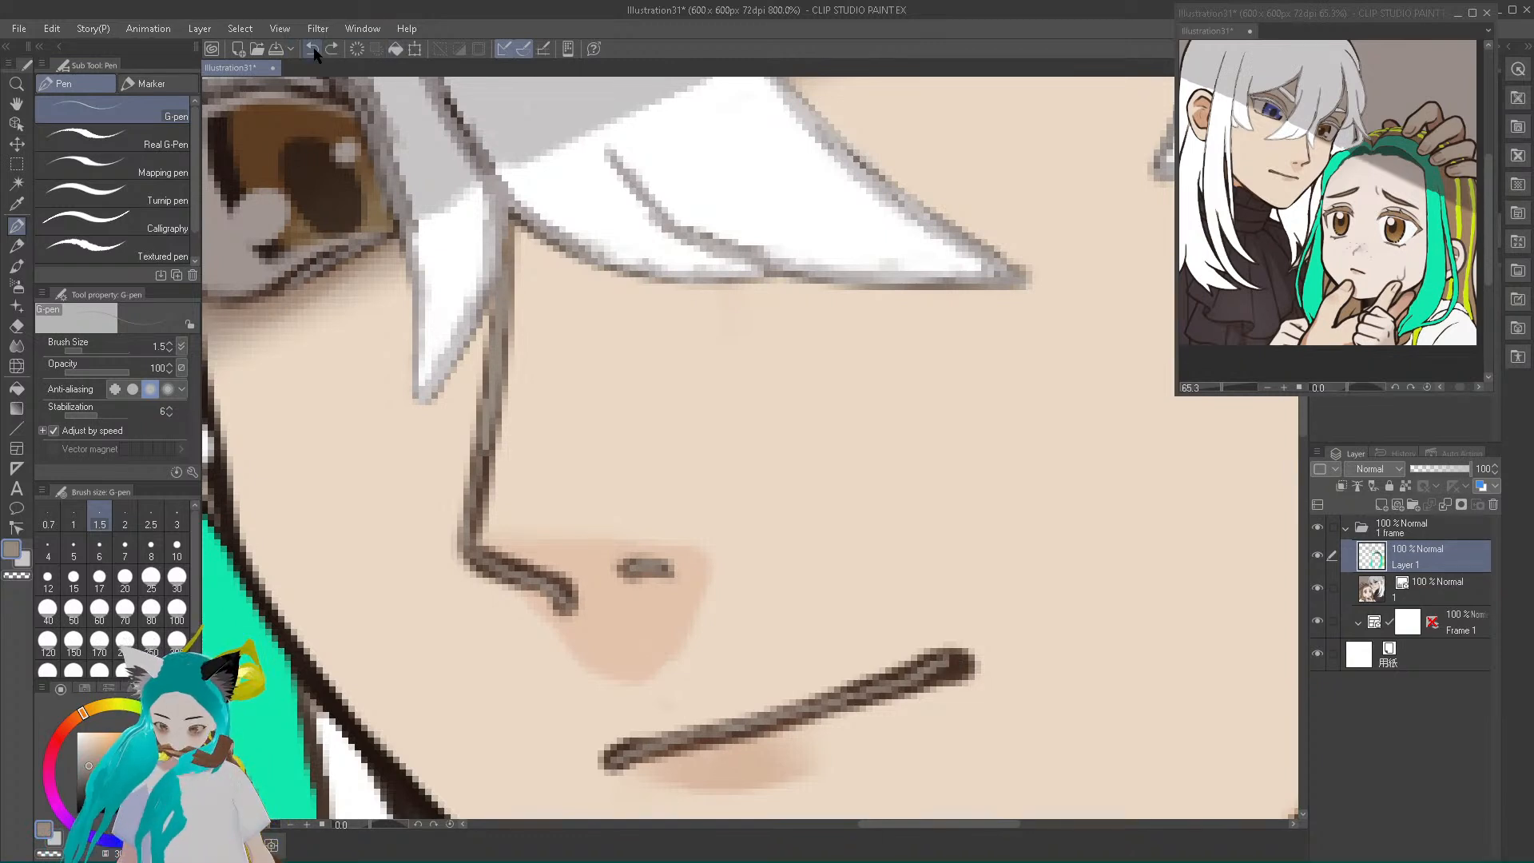
left_click(313, 49)
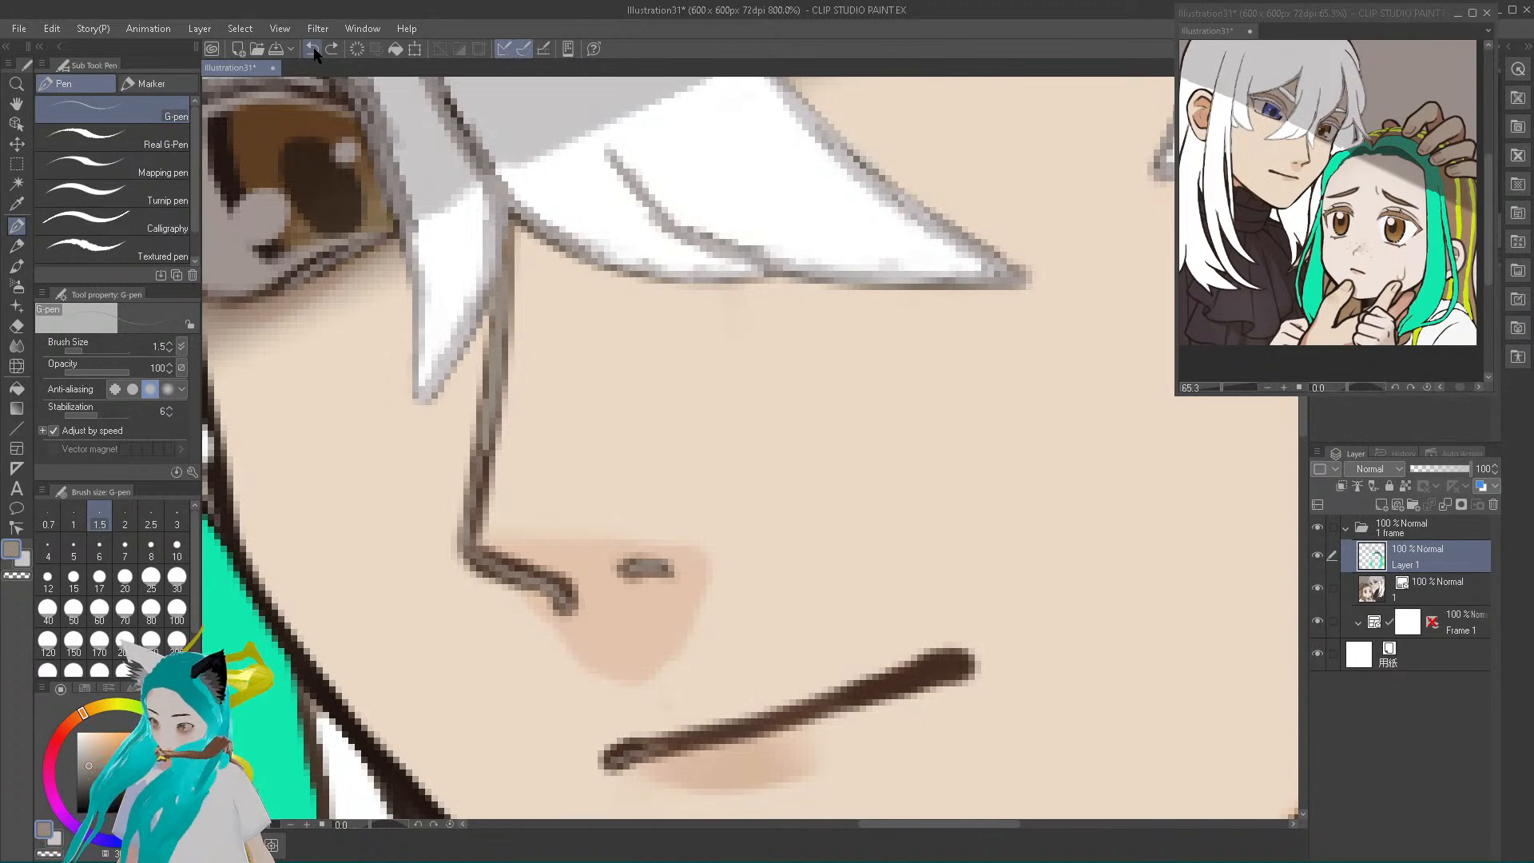
left_click(313, 50)
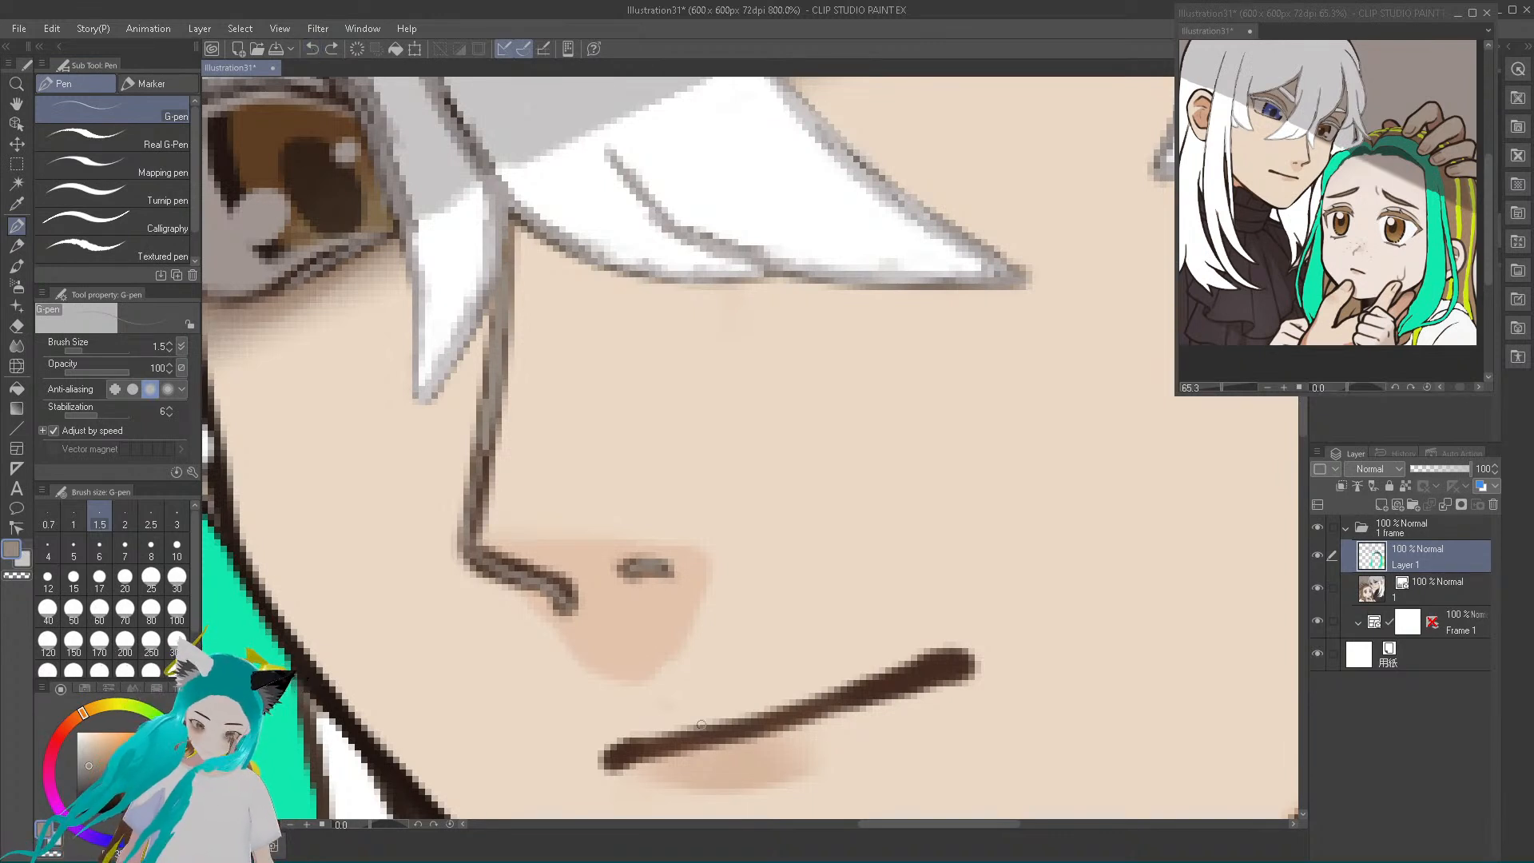
Sample the lower lip's shading, darken it to a warmer muted brown, and trace it over the mouth line
left_click(717, 768, "alt")
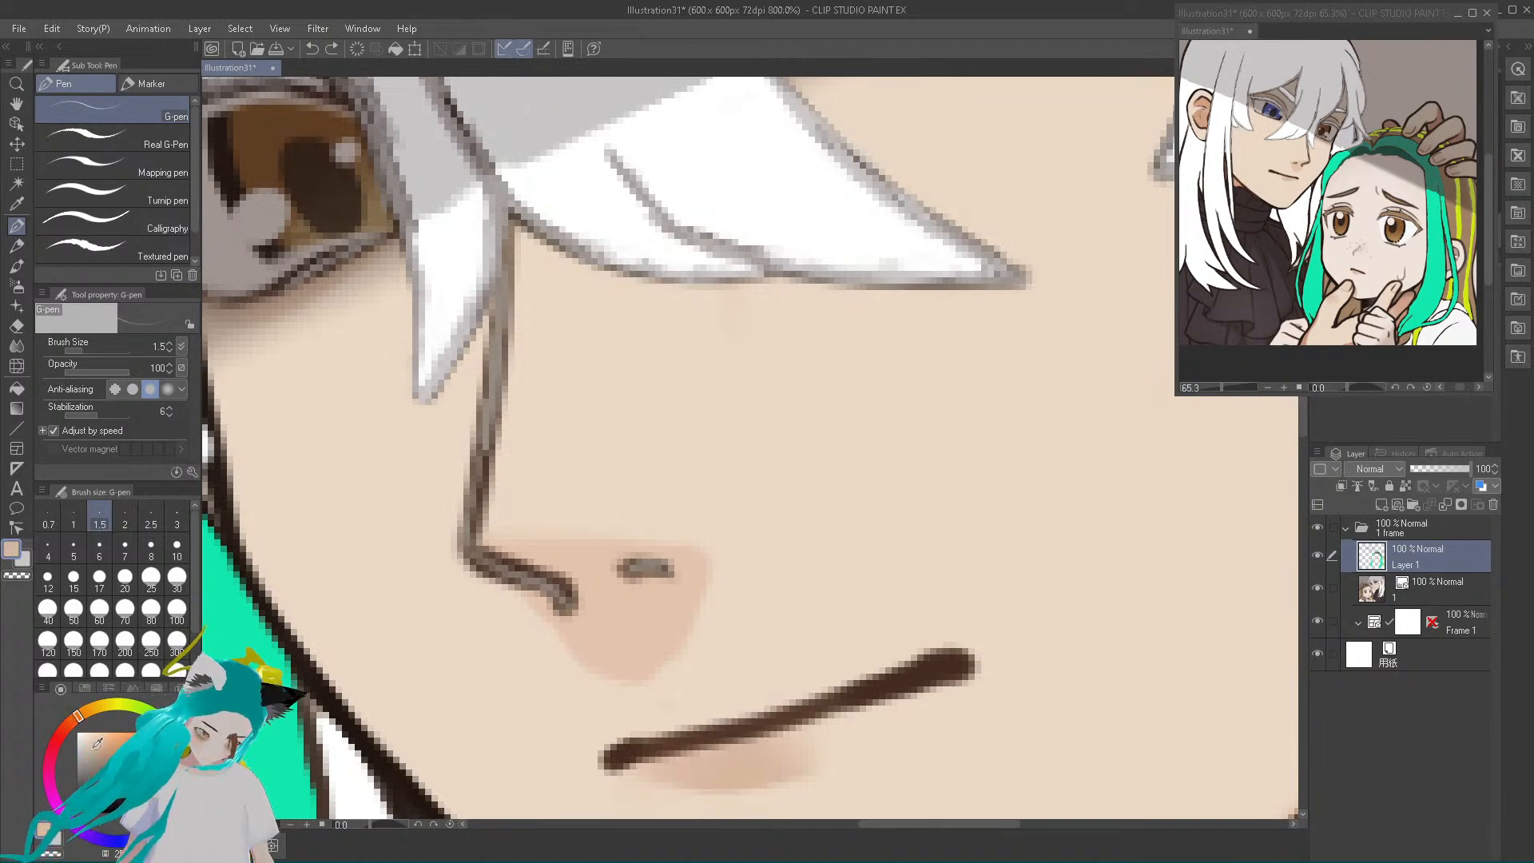
left_click(94, 758)
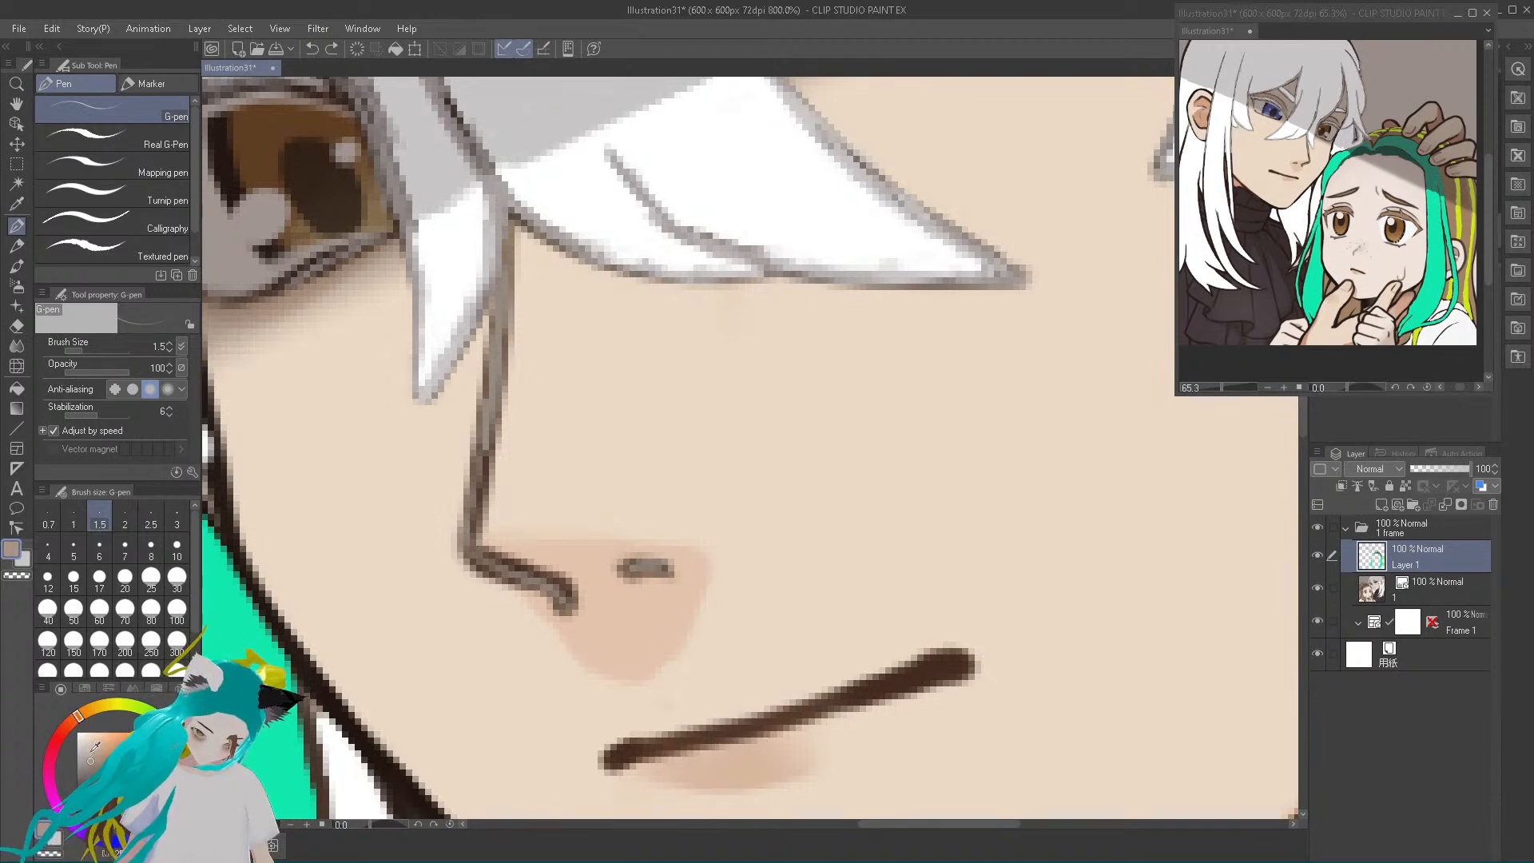
mouse_move(614, 764)
left_mouse_down()
mouse_move(958, 664)
mouse_move(896, 674)
left_mouse_up()
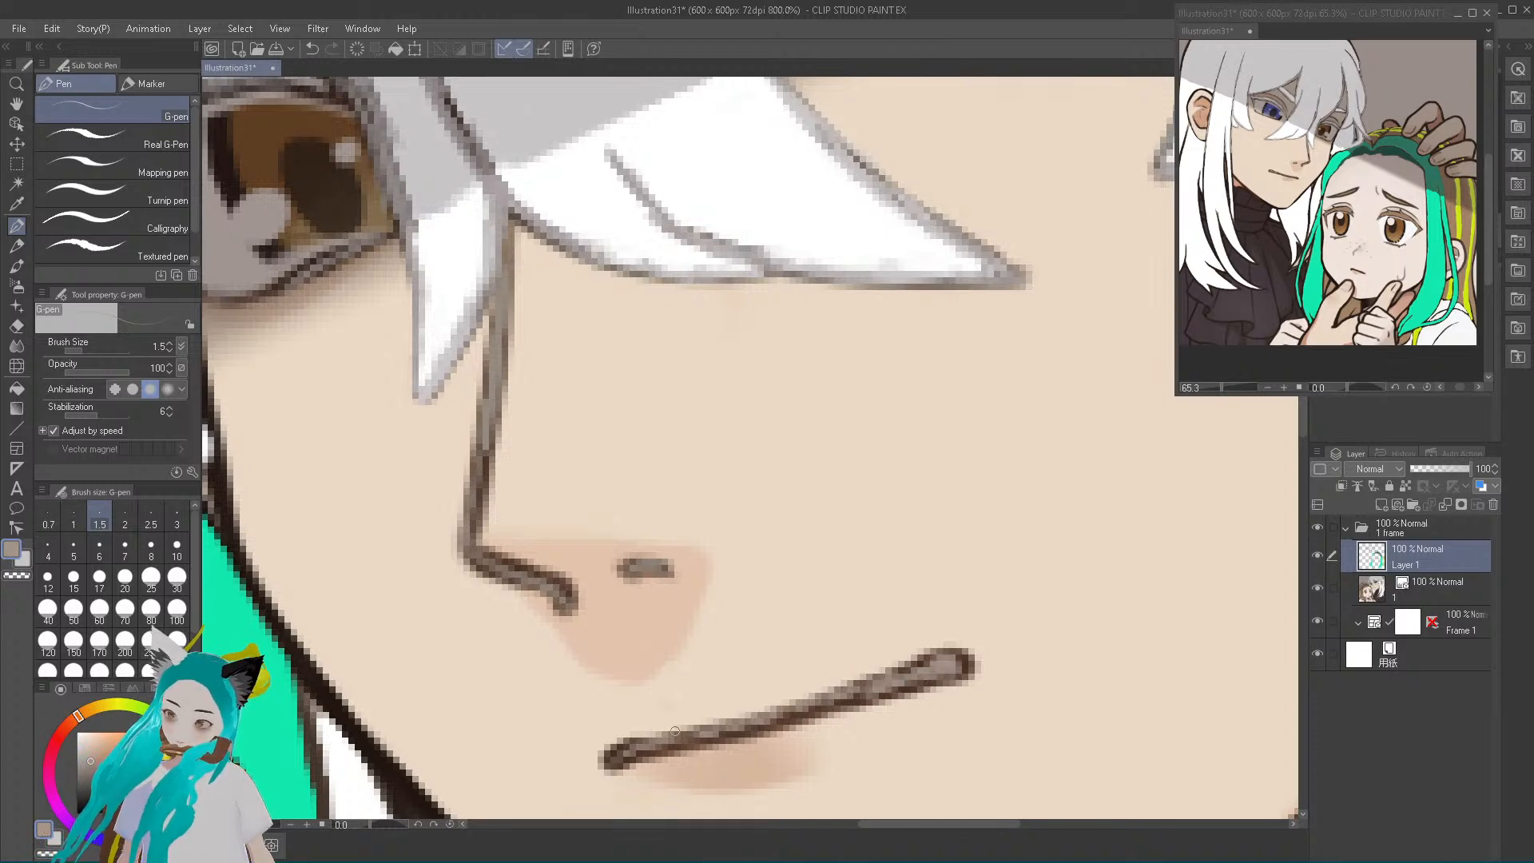
Touch up the mouth line, then sample the nose line's muted brown and trace it over the lower bridge and nose tip outline
mouse_move(616, 760)
left_mouse_down()
mouse_move(711, 735)
mouse_move(682, 739)
left_mouse_up()
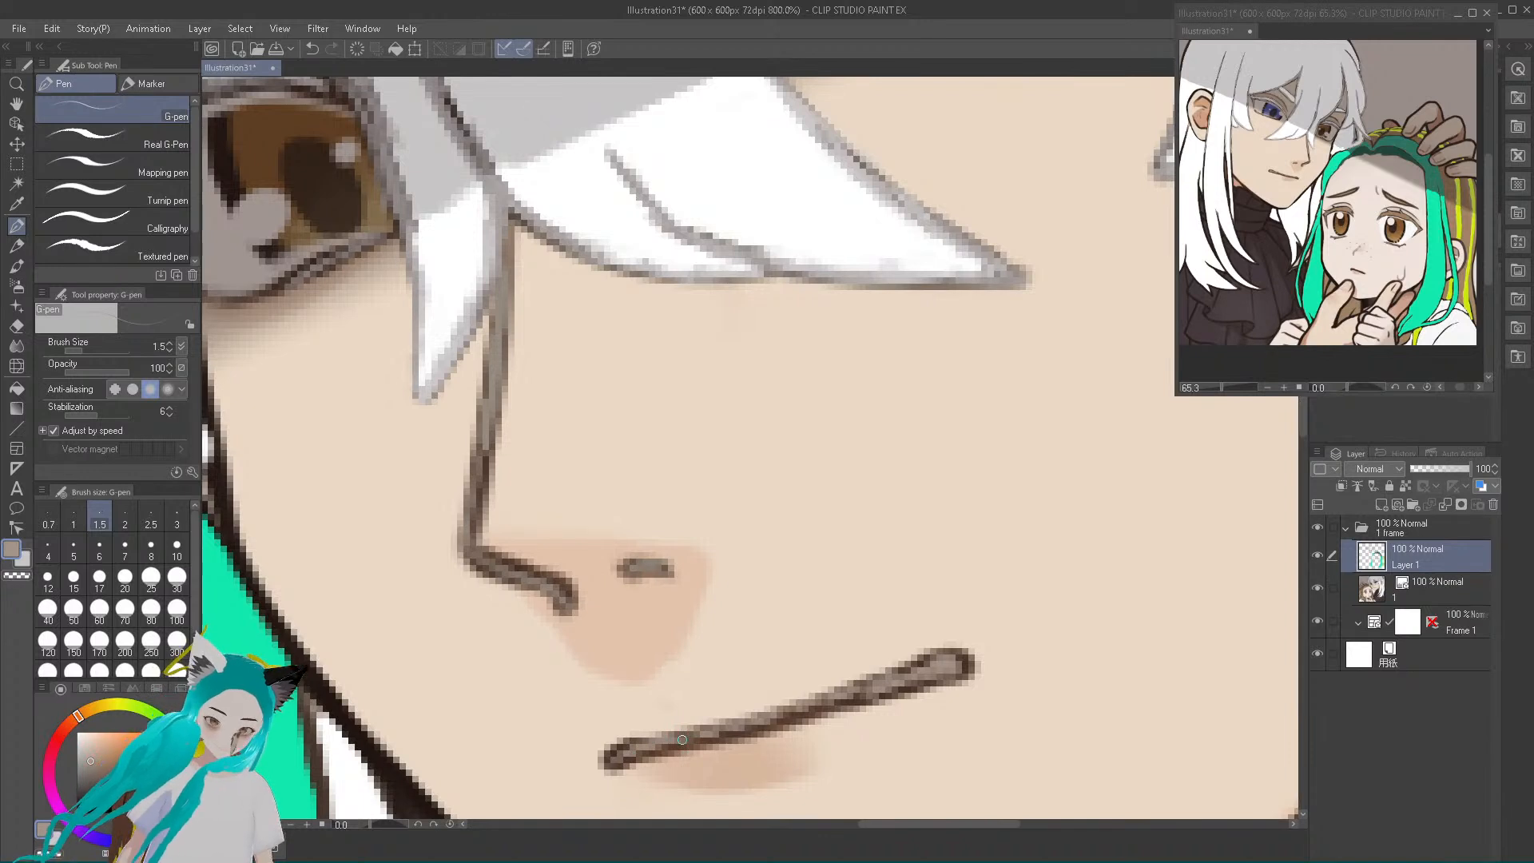
left_click(485, 439, "alt")
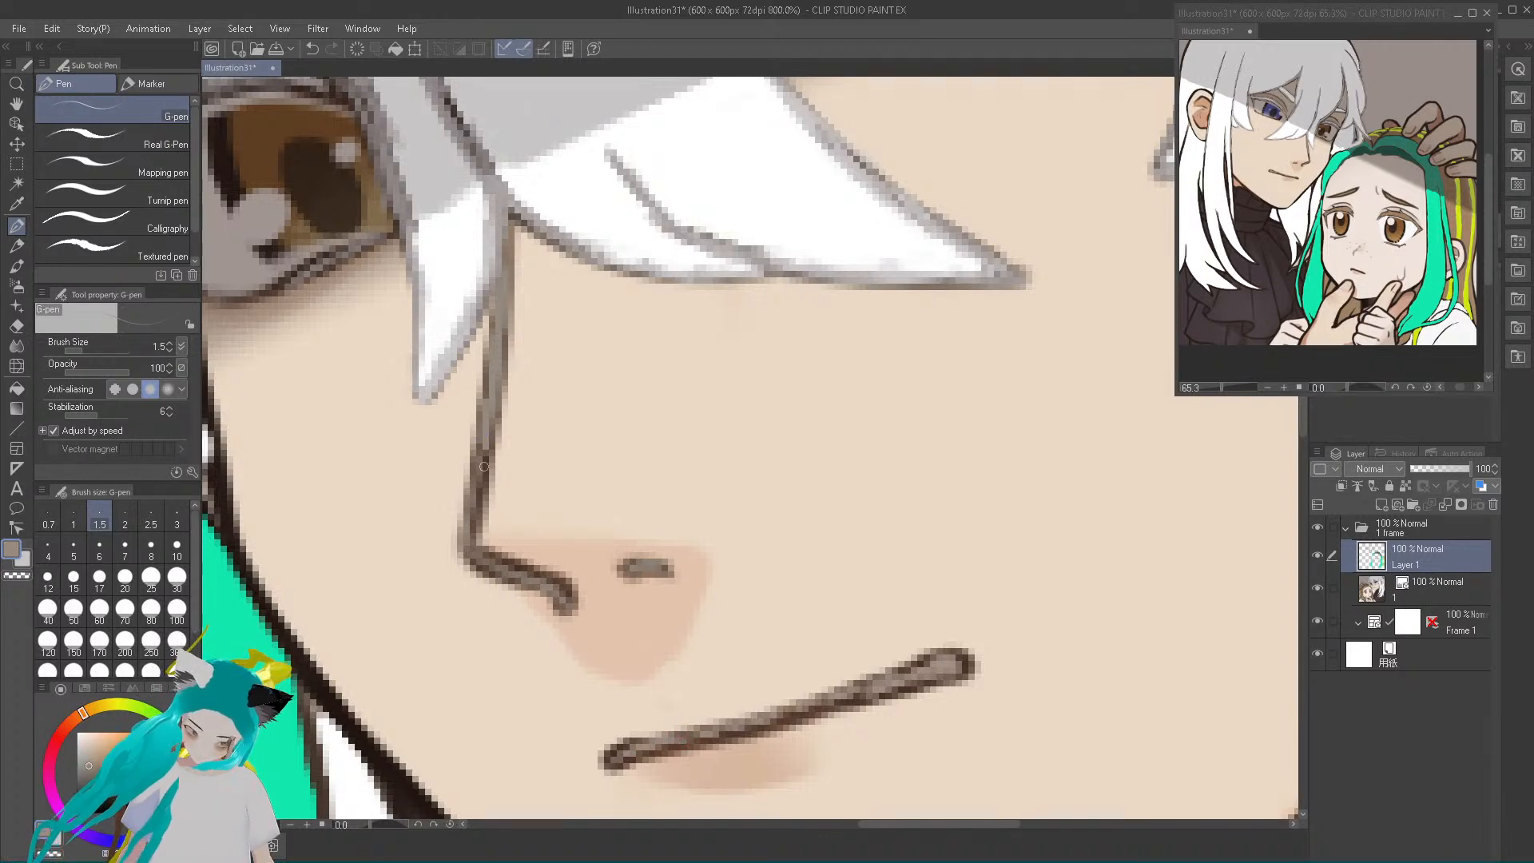
mouse_move(486, 475)
left_mouse_down()
mouse_move(480, 561)
mouse_move(565, 596)
mouse_move(569, 618)
left_mouse_up()
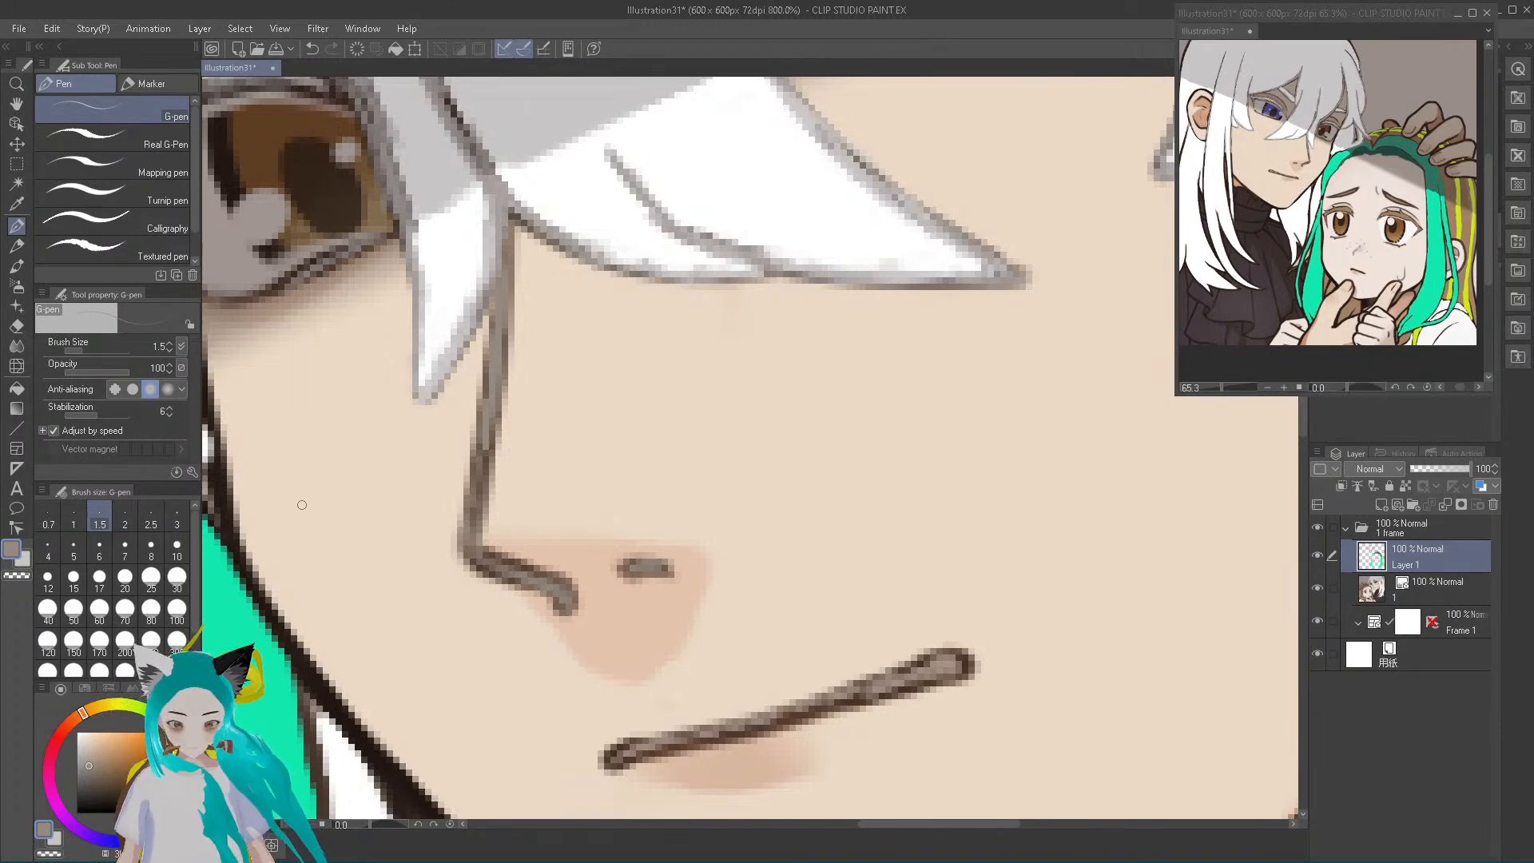
Sample the hair's white and paint it along the dark outline beside the cheek to thin the line
scroll(299, 502, "up", 2)
scroll(300, 502, "down", 4)
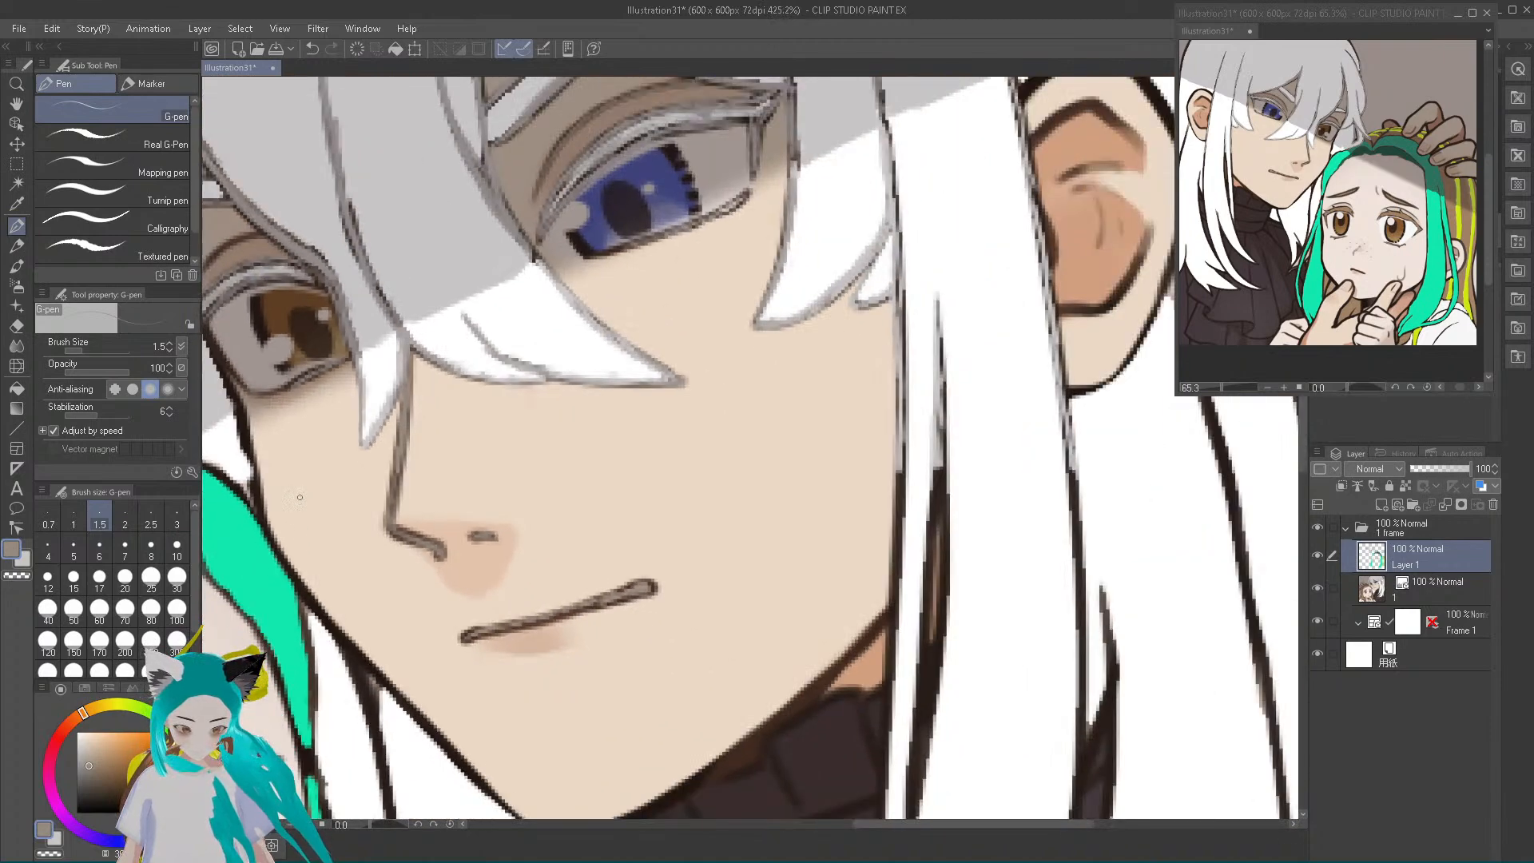
scroll(242, 440, "down", 2)
scroll(232, 441, "up", 5)
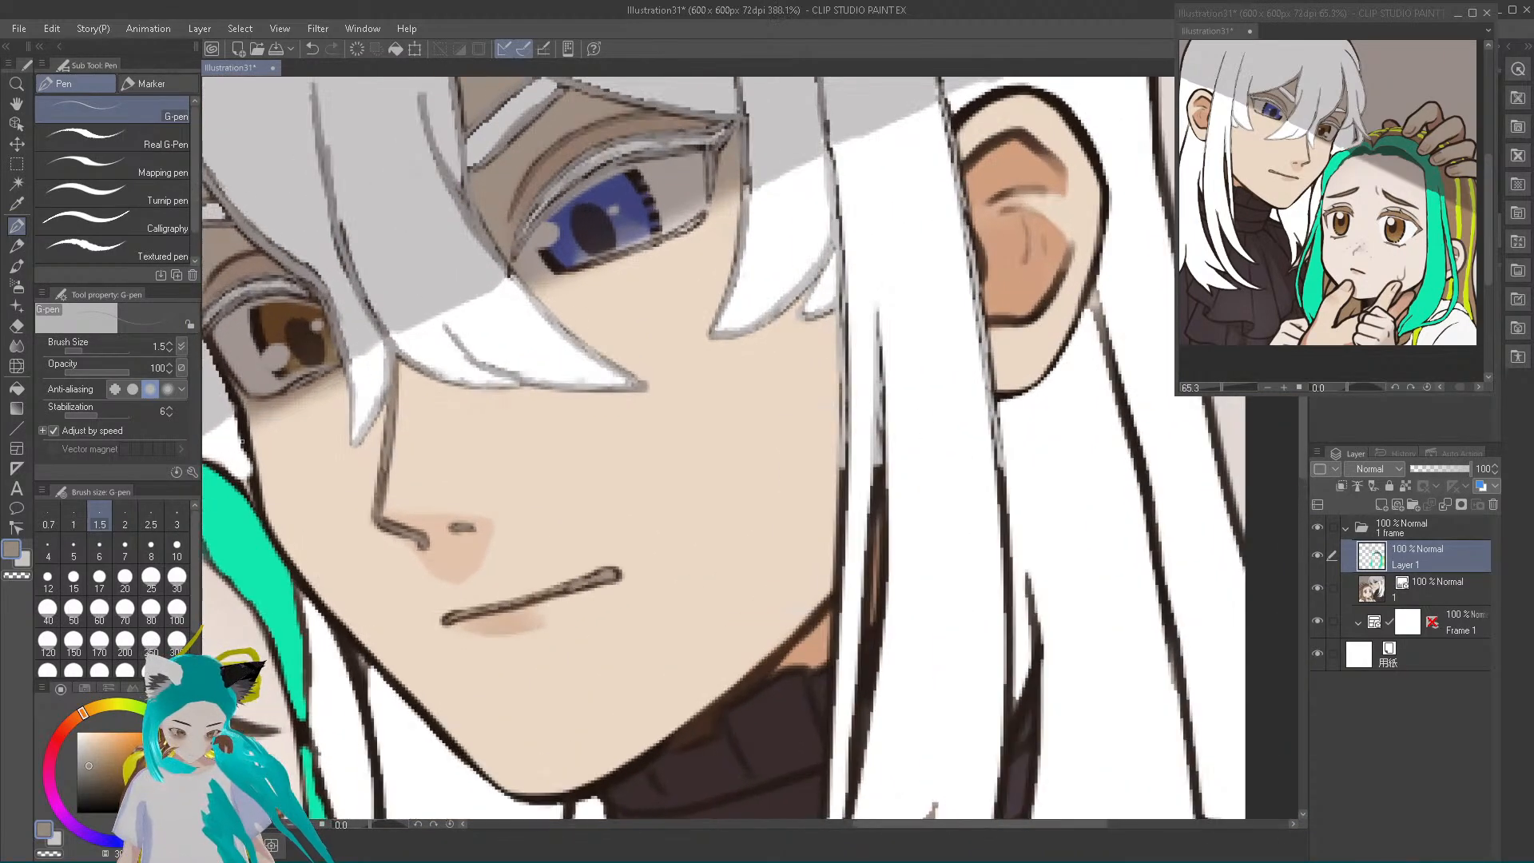
scroll(230, 441, "up", 3)
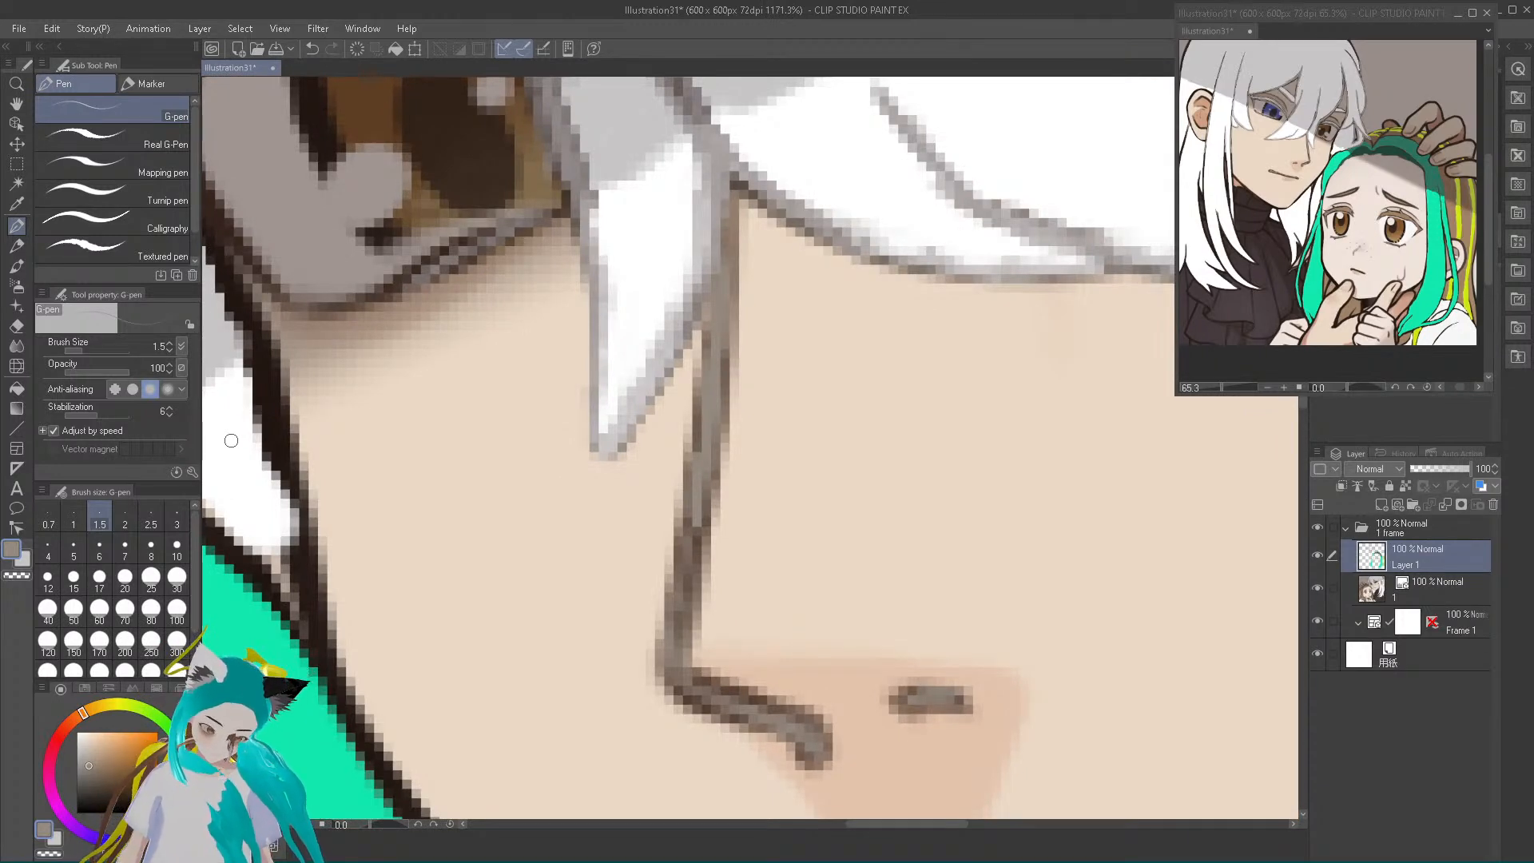
left_click(240, 515, "alt")
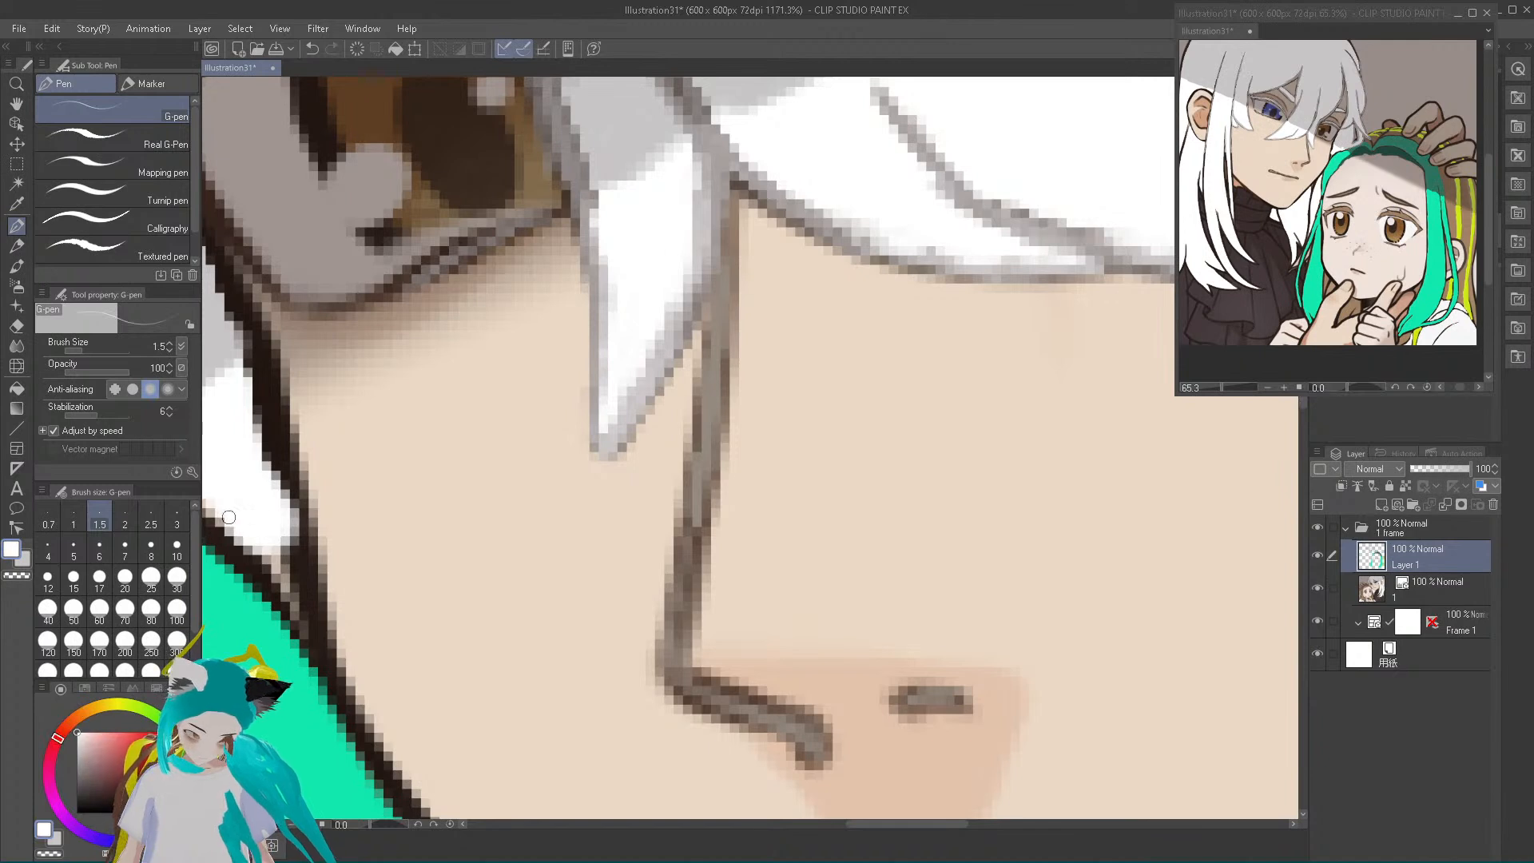
mouse_move(228, 524)
left_mouse_down()
mouse_move(307, 640)
mouse_move(292, 537)
mouse_move(287, 570)
mouse_move(250, 536)
mouse_move(247, 549)
mouse_move(266, 561)
mouse_move(282, 511)
mouse_move(249, 382)
mouse_move(280, 504)
mouse_move(280, 452)
mouse_move(275, 437)
mouse_move(285, 544)
mouse_move(323, 667)
mouse_move(299, 512)
left_mouse_up()
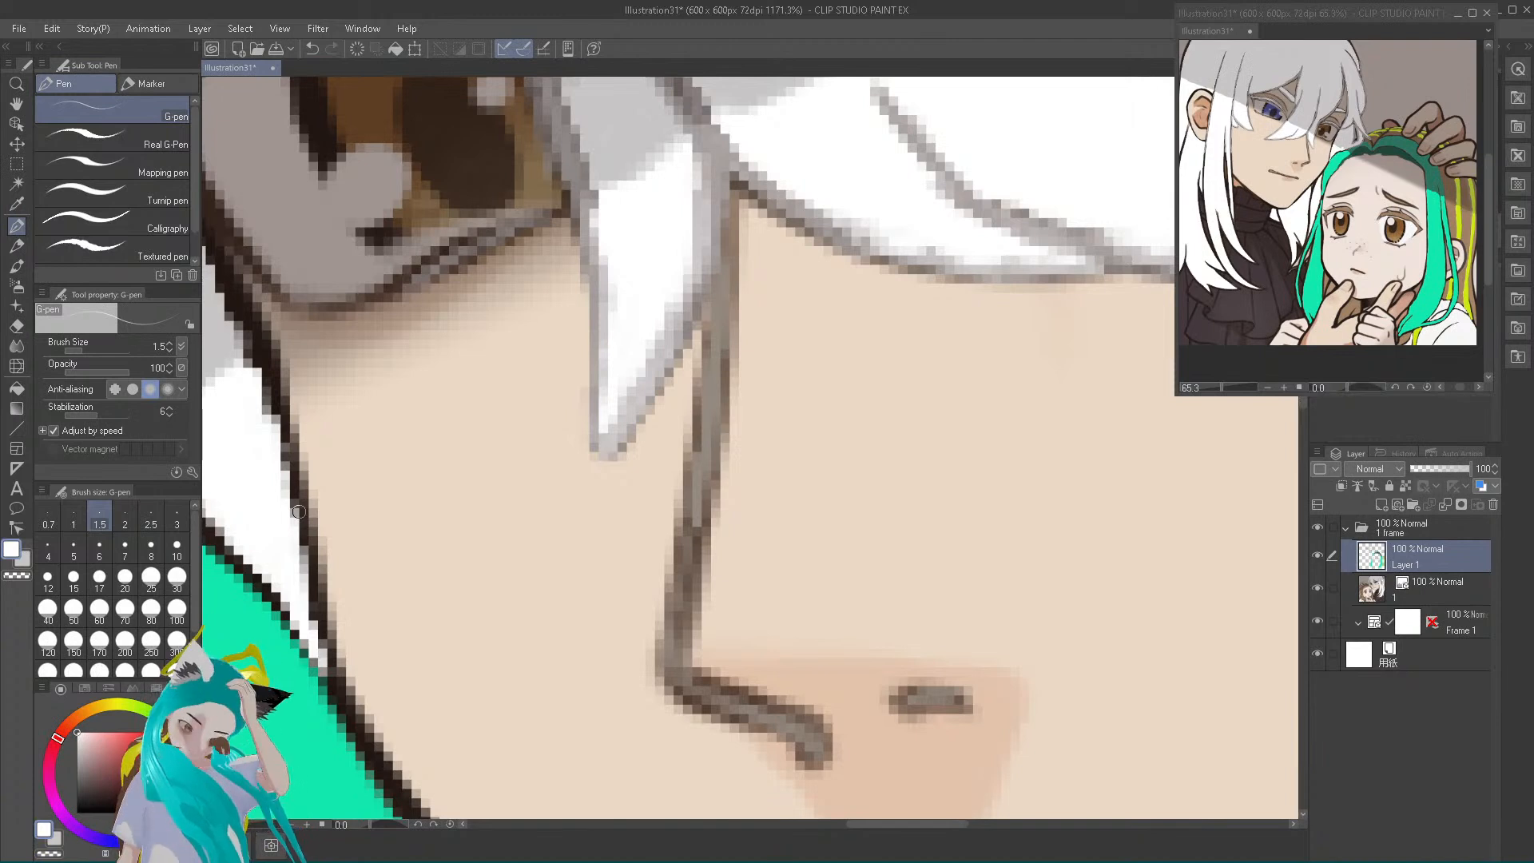
Sample the nose line's muted brown and trace it over the white-haired character's dark cheek and upper jaw outline
left_click(701, 480, "alt")
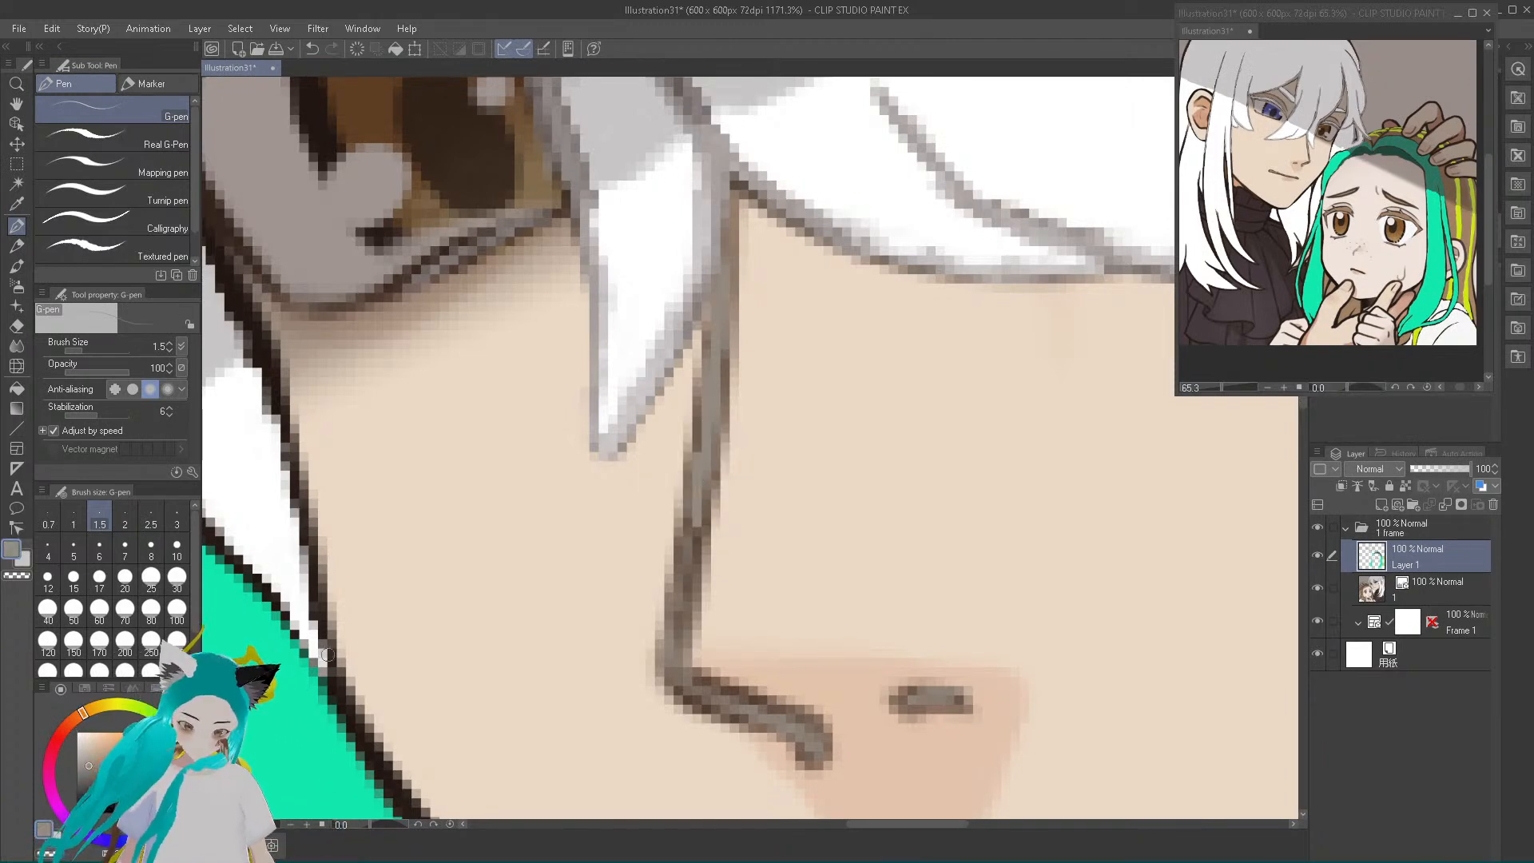
left_click_drag(326, 633, 296, 477)
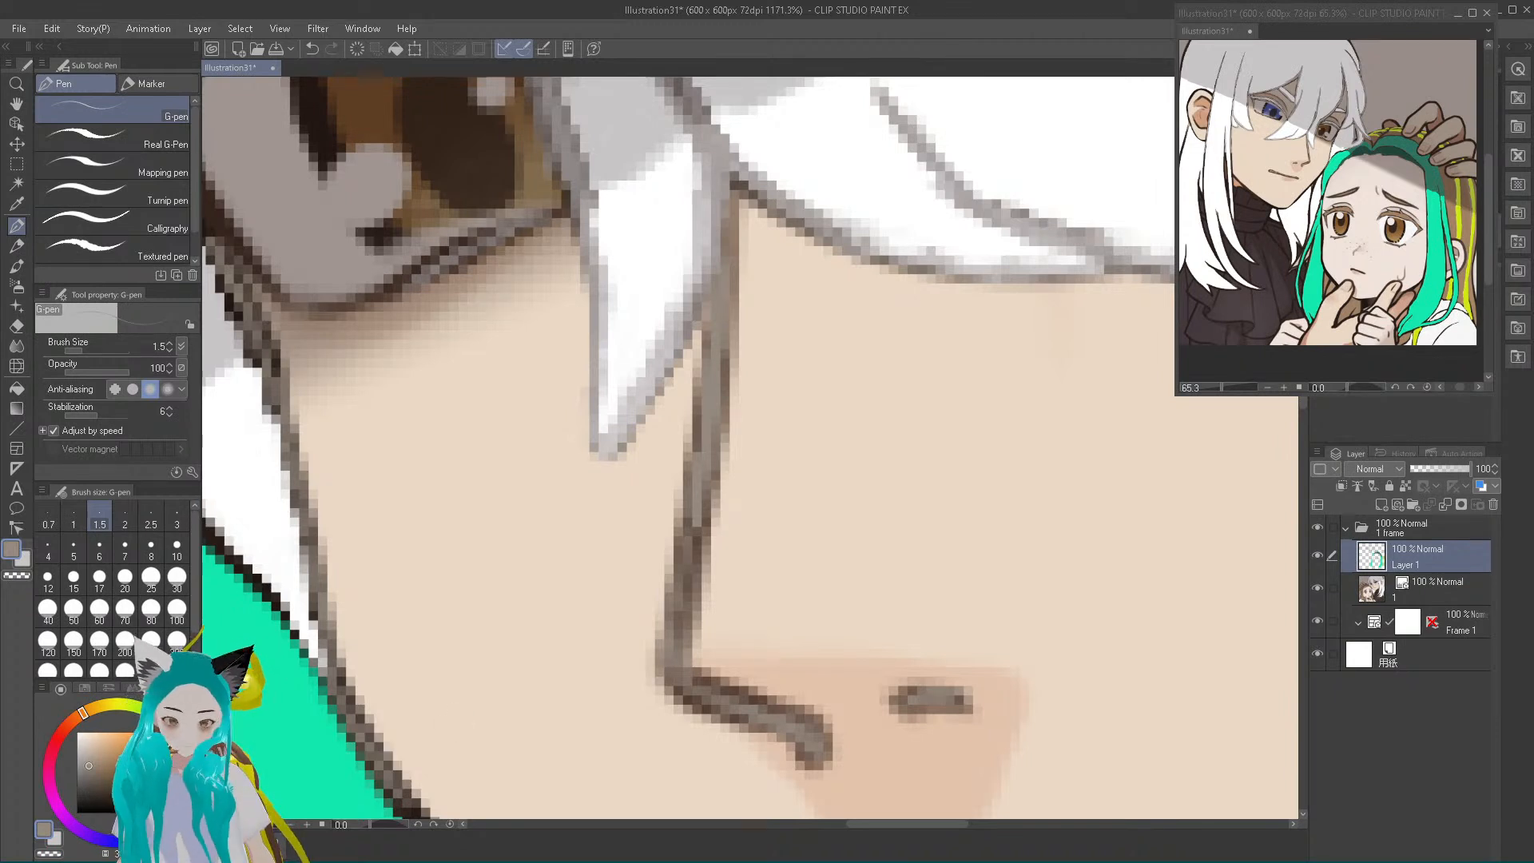
left_click(1302, 512)
left_click(1303, 505)
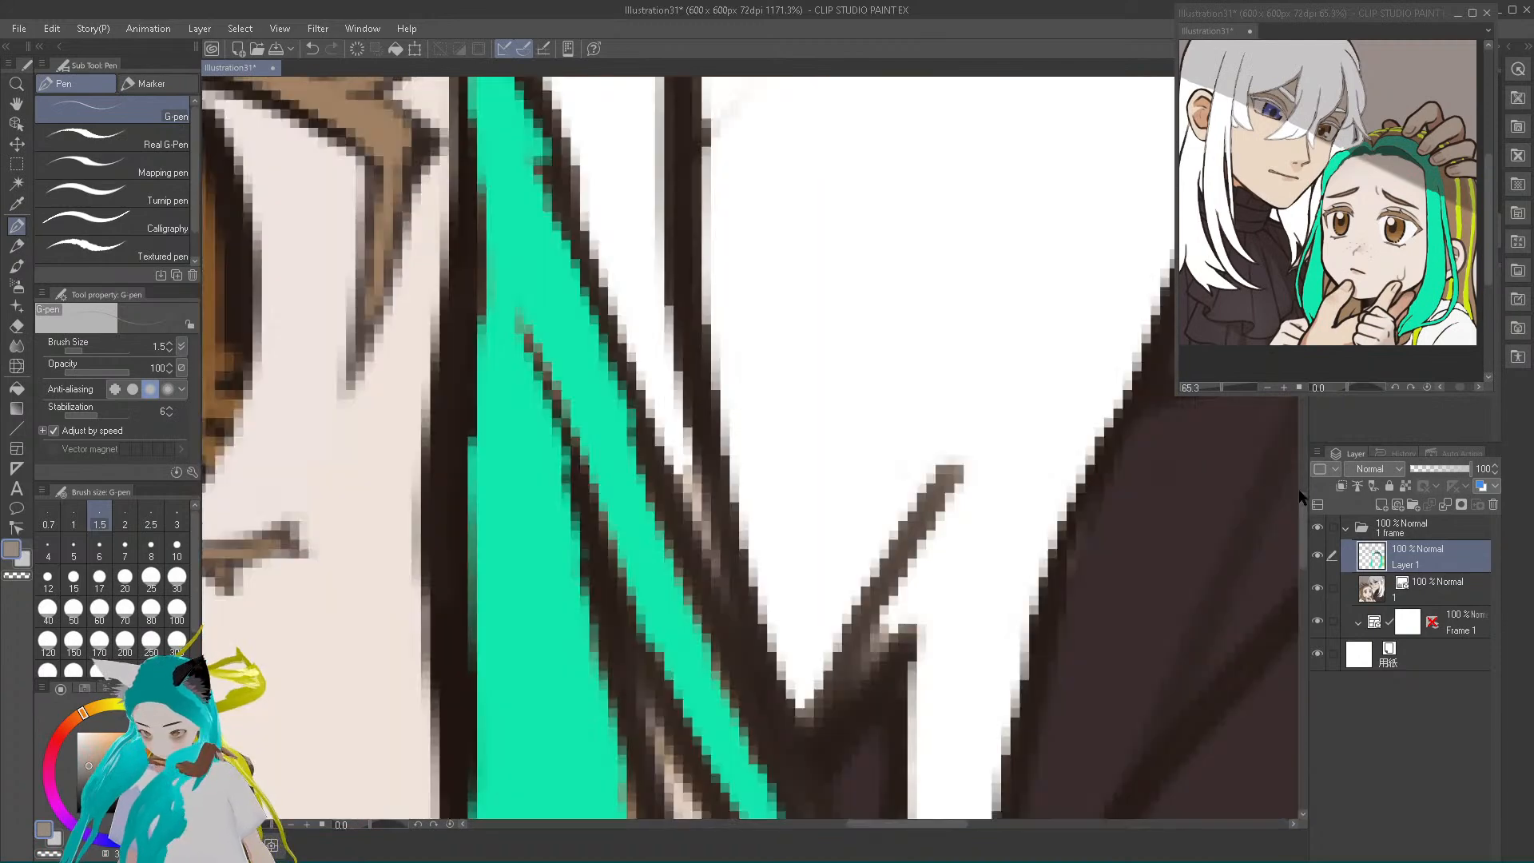
scroll(697, 693, "down", 10)
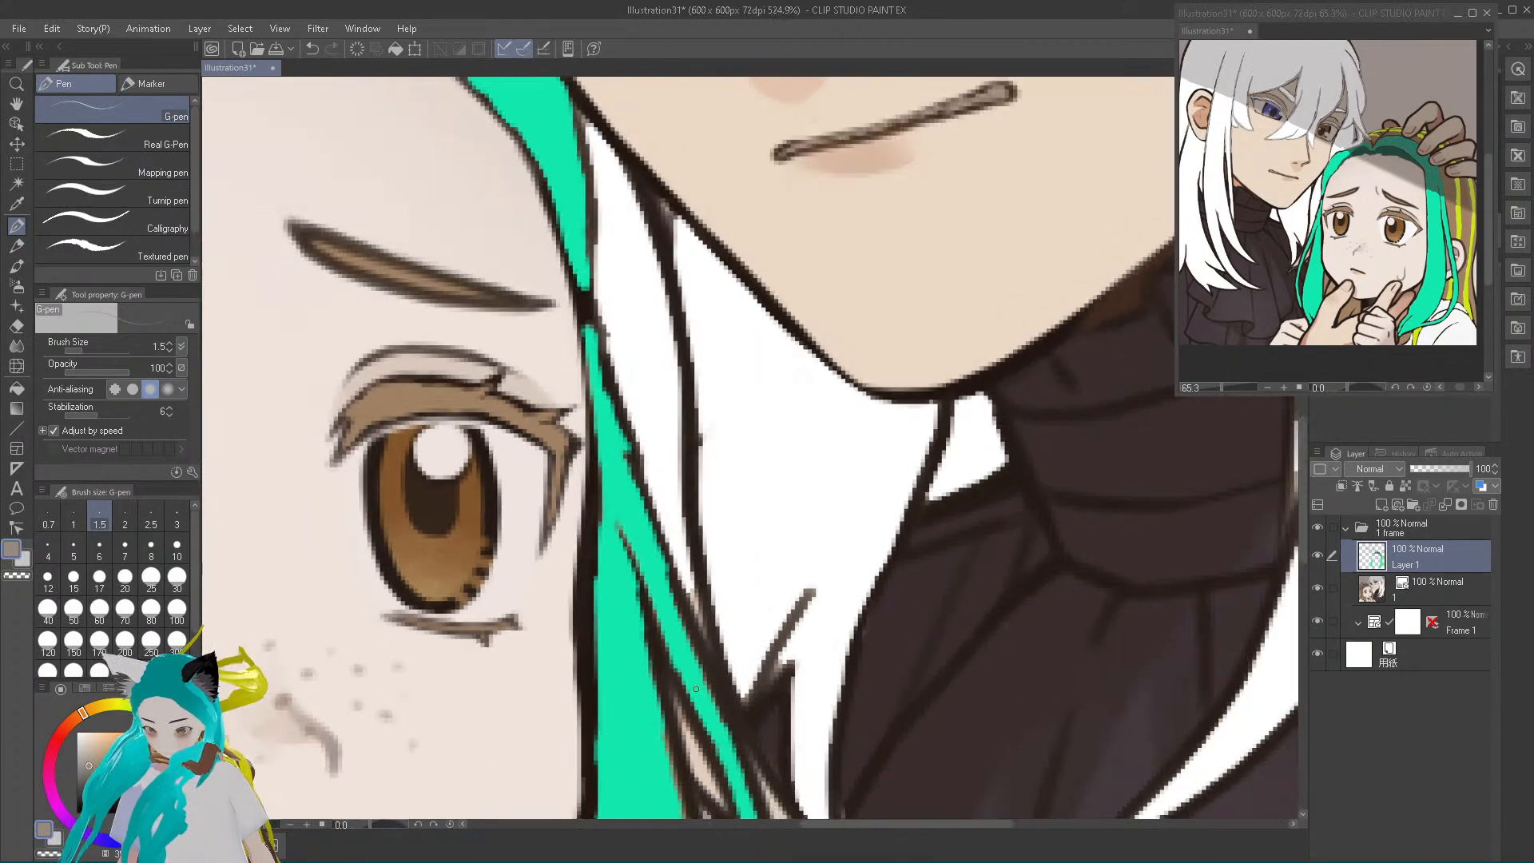
scroll(697, 693, "down", 4)
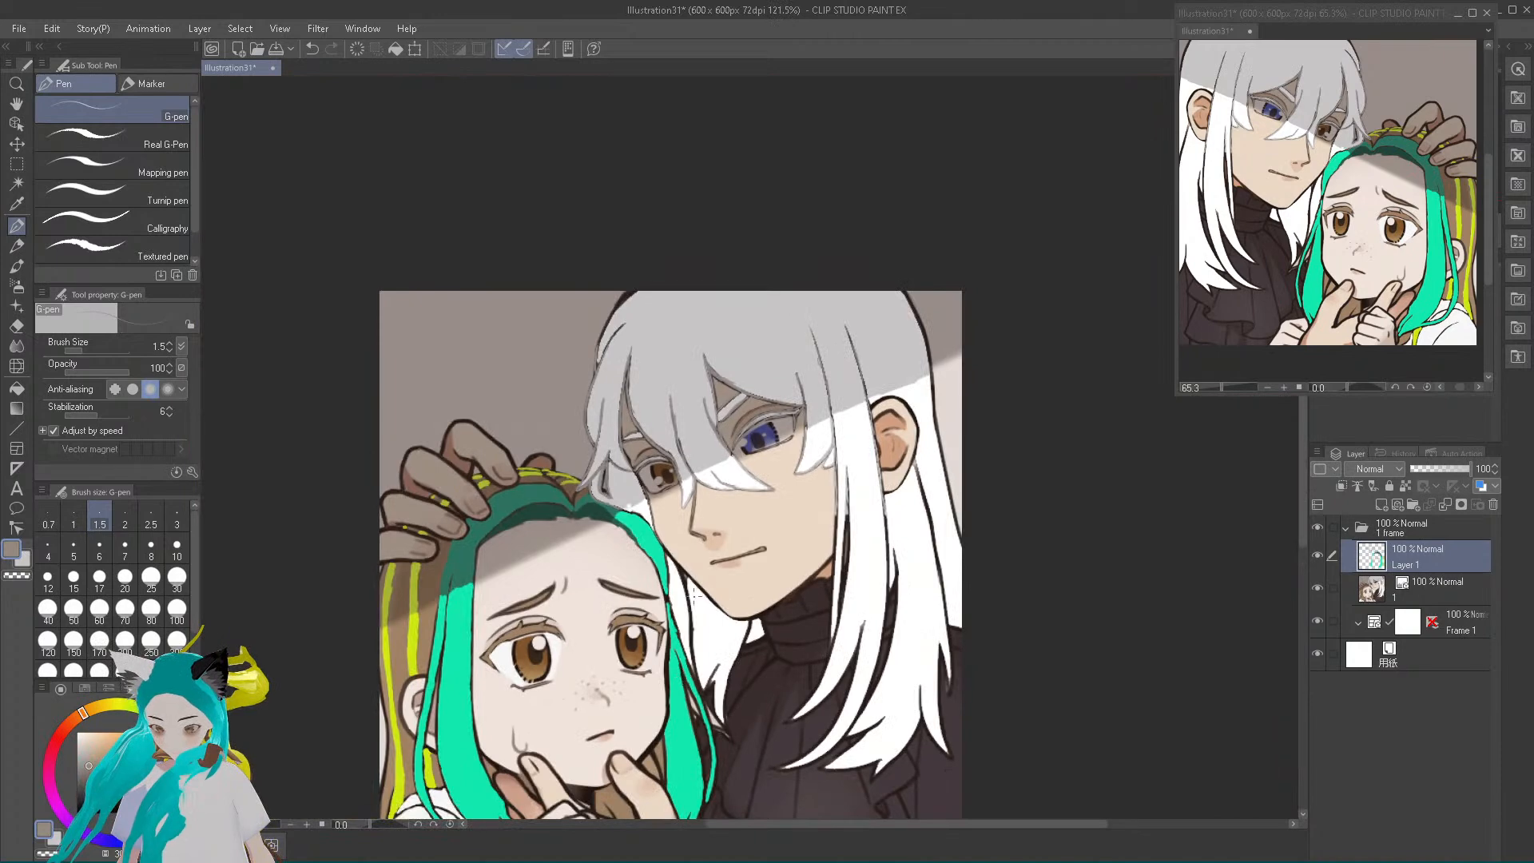
scroll(754, 551, "up", 10)
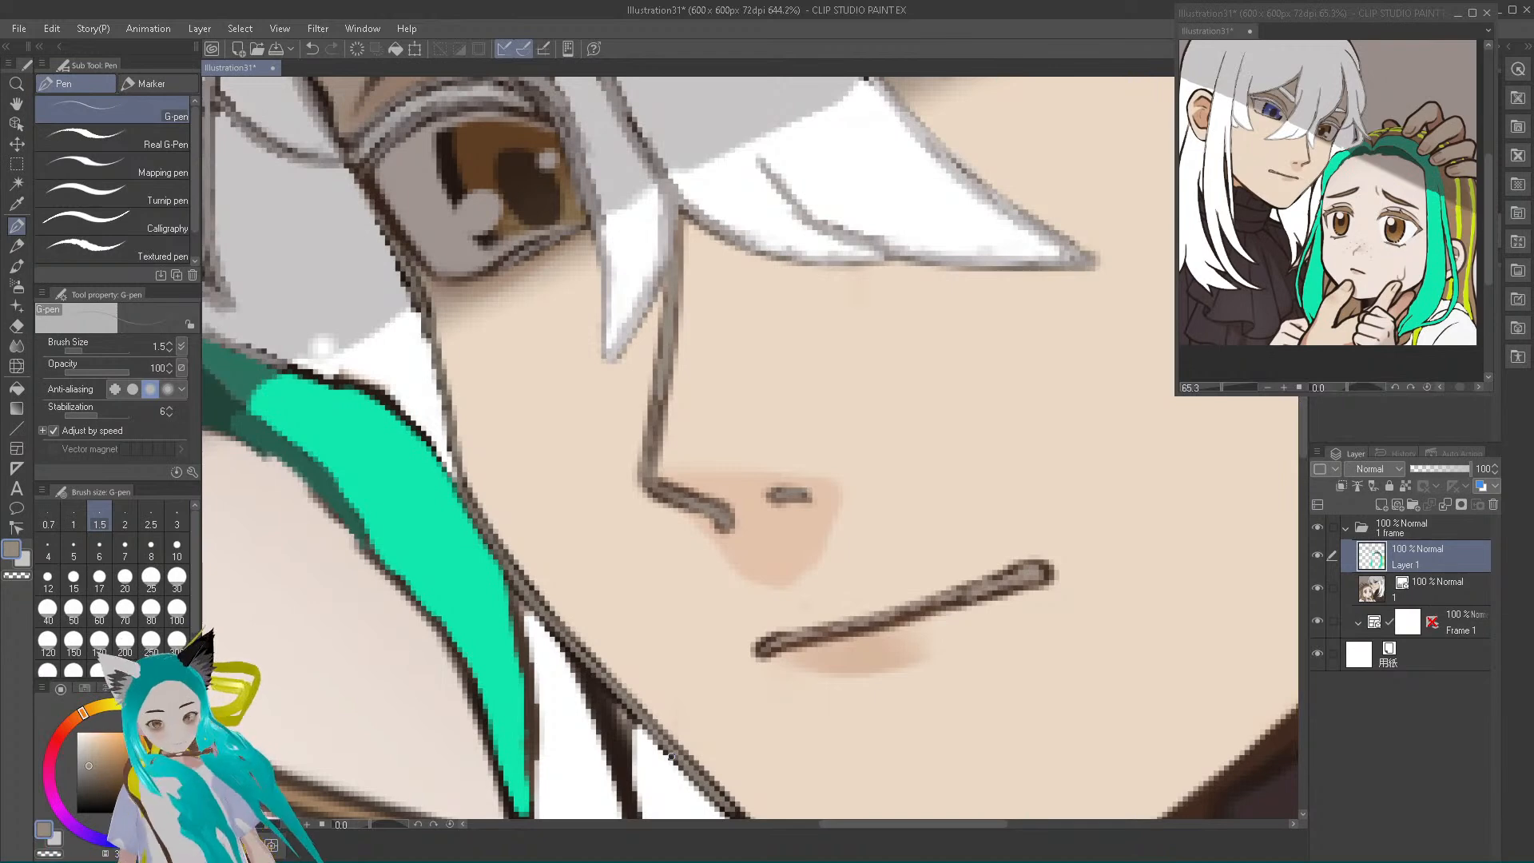
left_click_drag(481, 433, 469, 643)
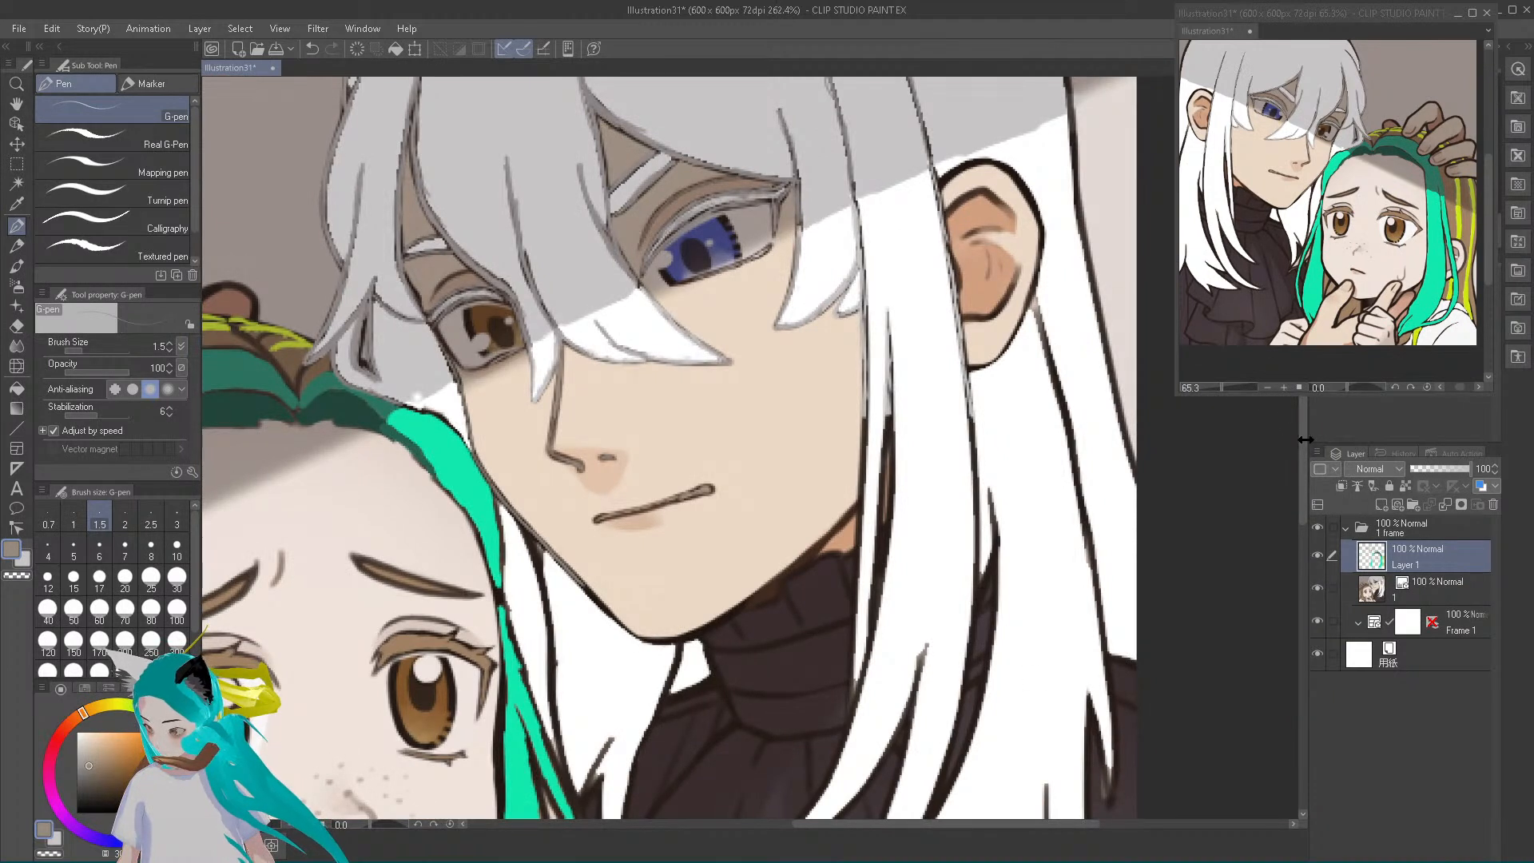
Continue the muted brown line around the chin and up along the jaw edge above the turtleneck
left_click_drag(1302, 439, 1310, 487)
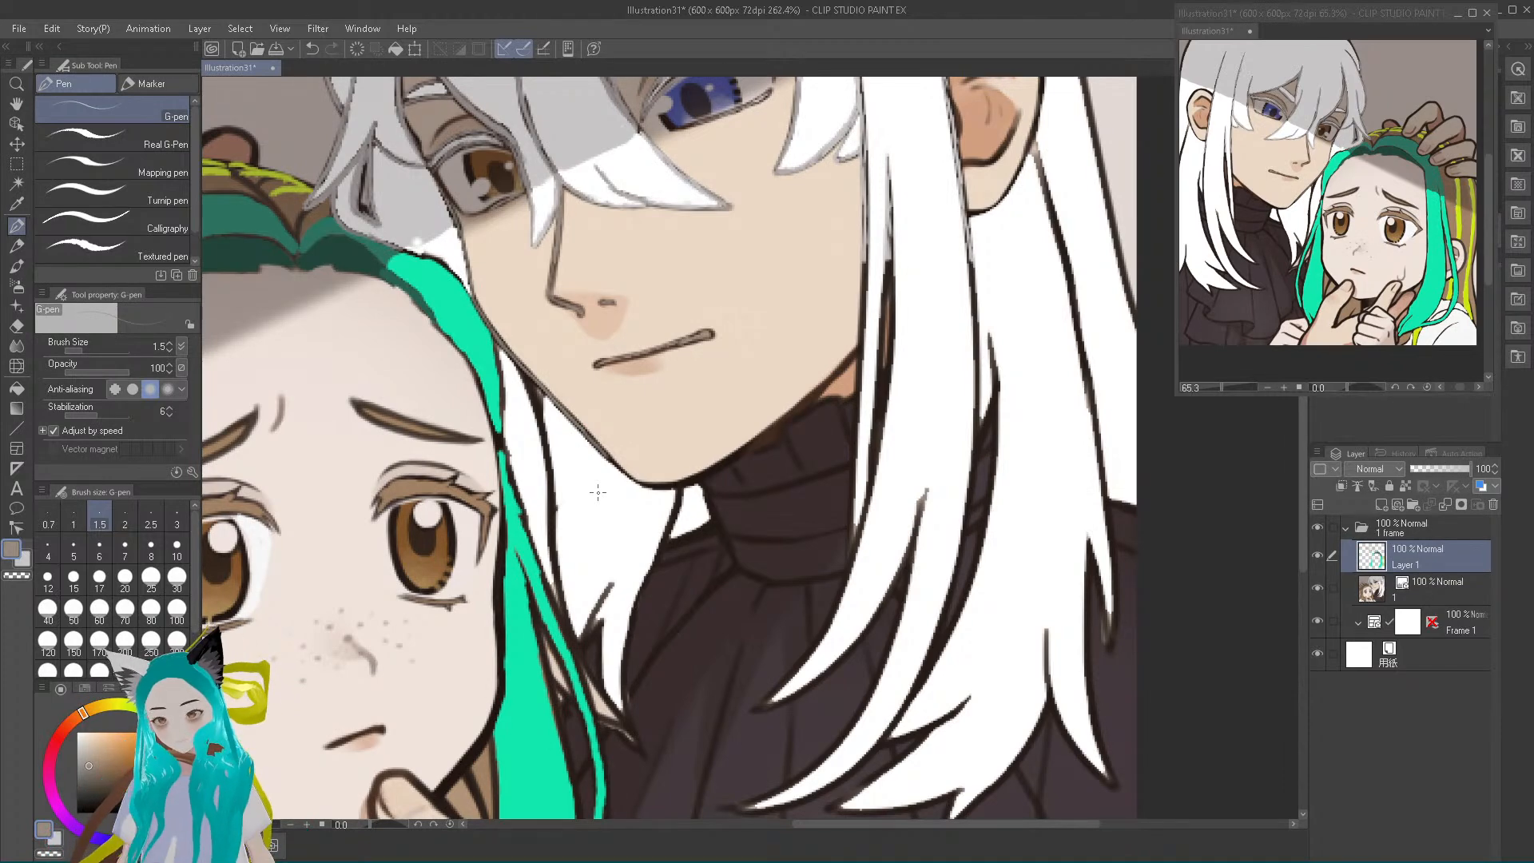
scroll(599, 490, "up", 3)
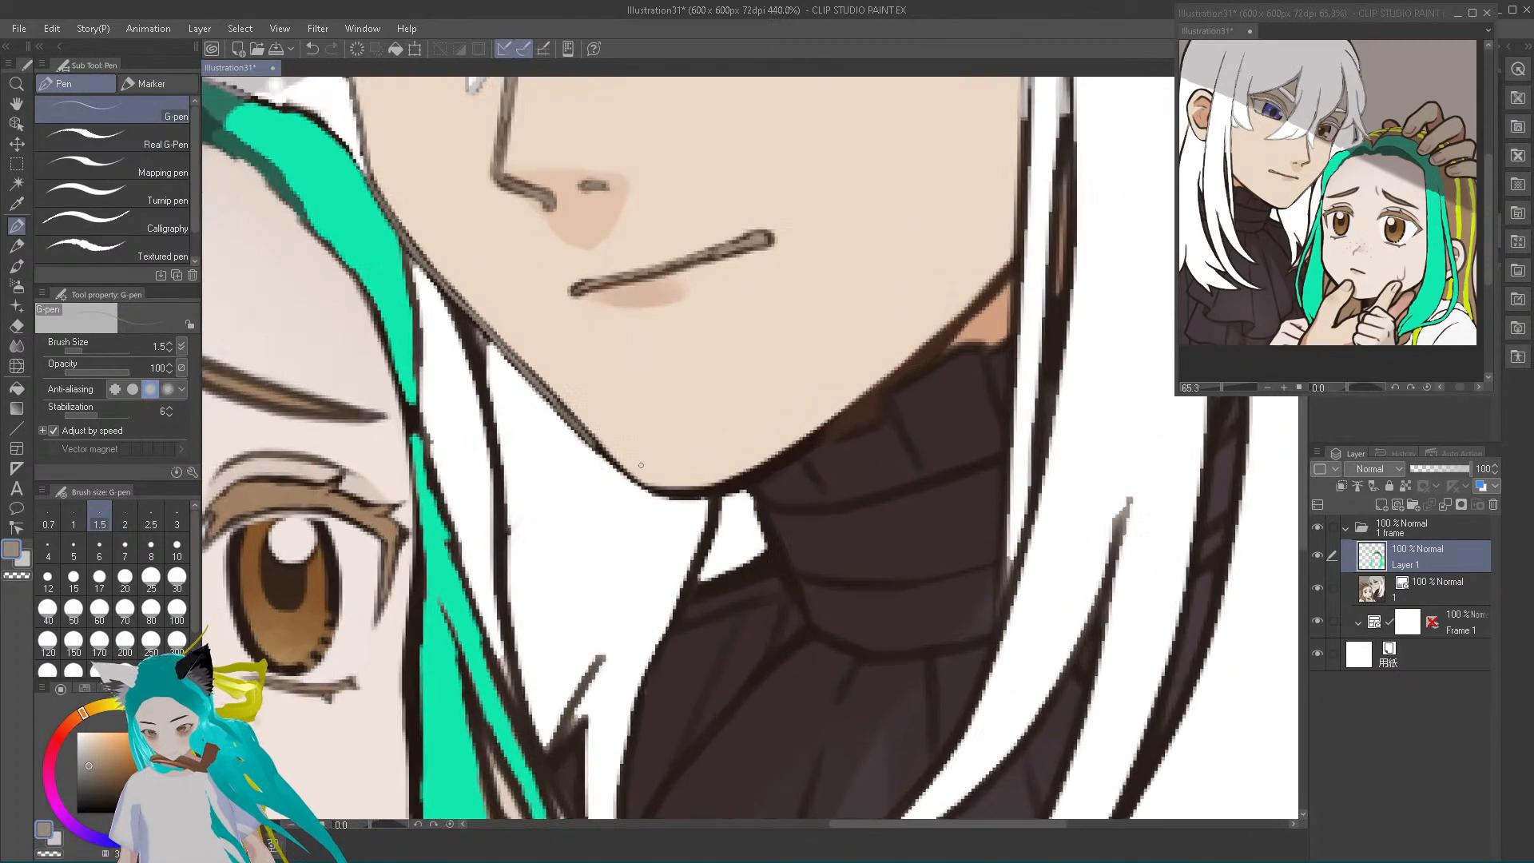
scroll(641, 465, "up", 4)
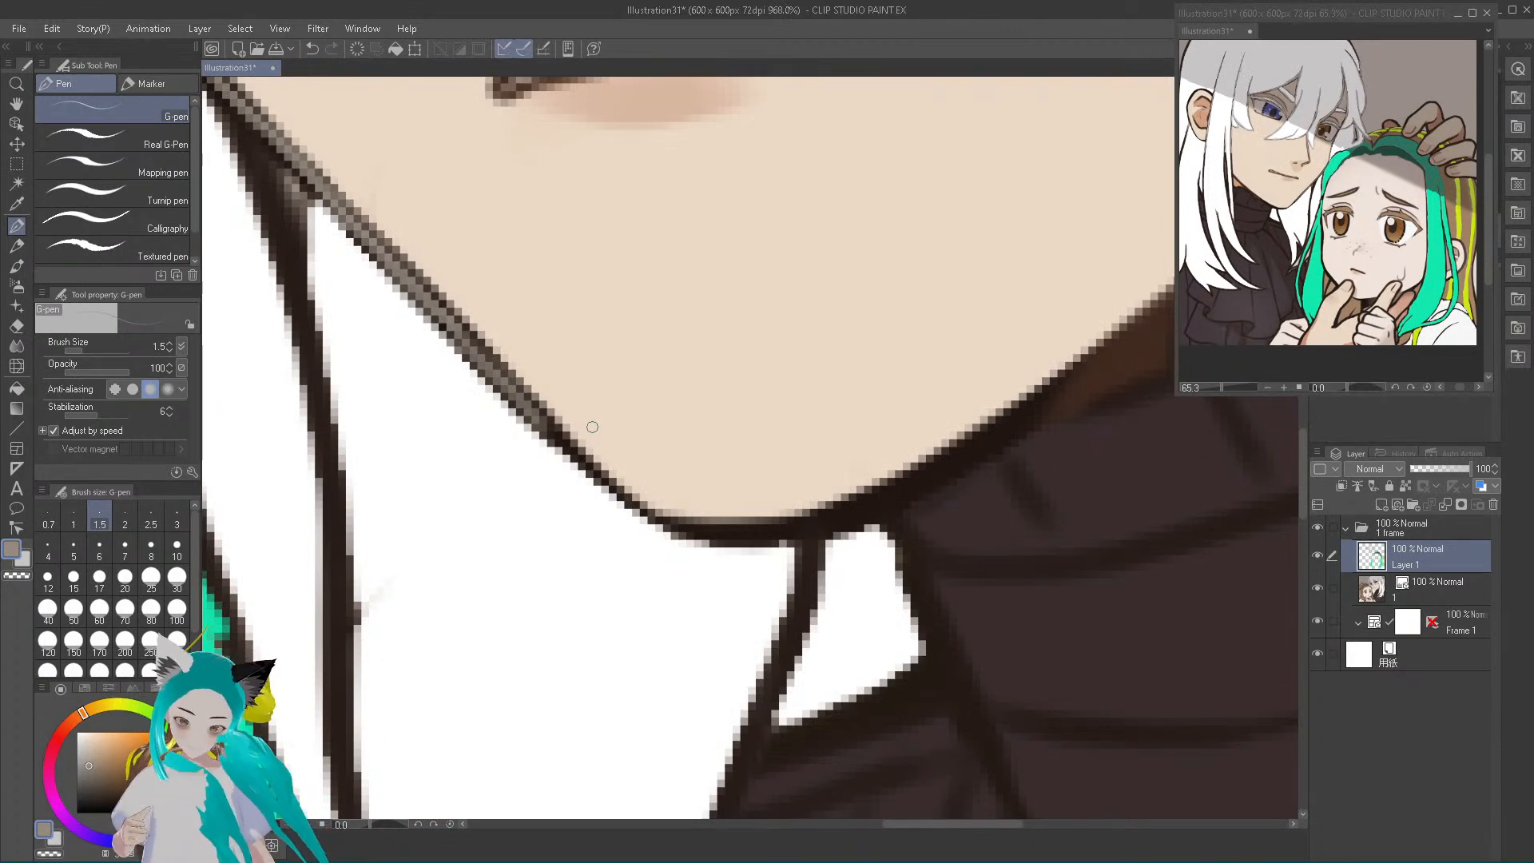
mouse_move(641, 481)
left_mouse_down()
mouse_move(674, 523)
mouse_move(747, 535)
mouse_move(721, 531)
mouse_move(843, 495)
mouse_move(839, 508)
mouse_move(893, 464)
mouse_move(820, 512)
mouse_move(998, 428)
mouse_move(863, 511)
mouse_move(848, 511)
mouse_move(1016, 415)
mouse_move(983, 434)
mouse_move(1045, 387)
mouse_move(962, 443)
mouse_move(1146, 305)
mouse_move(1084, 341)
left_mouse_up()
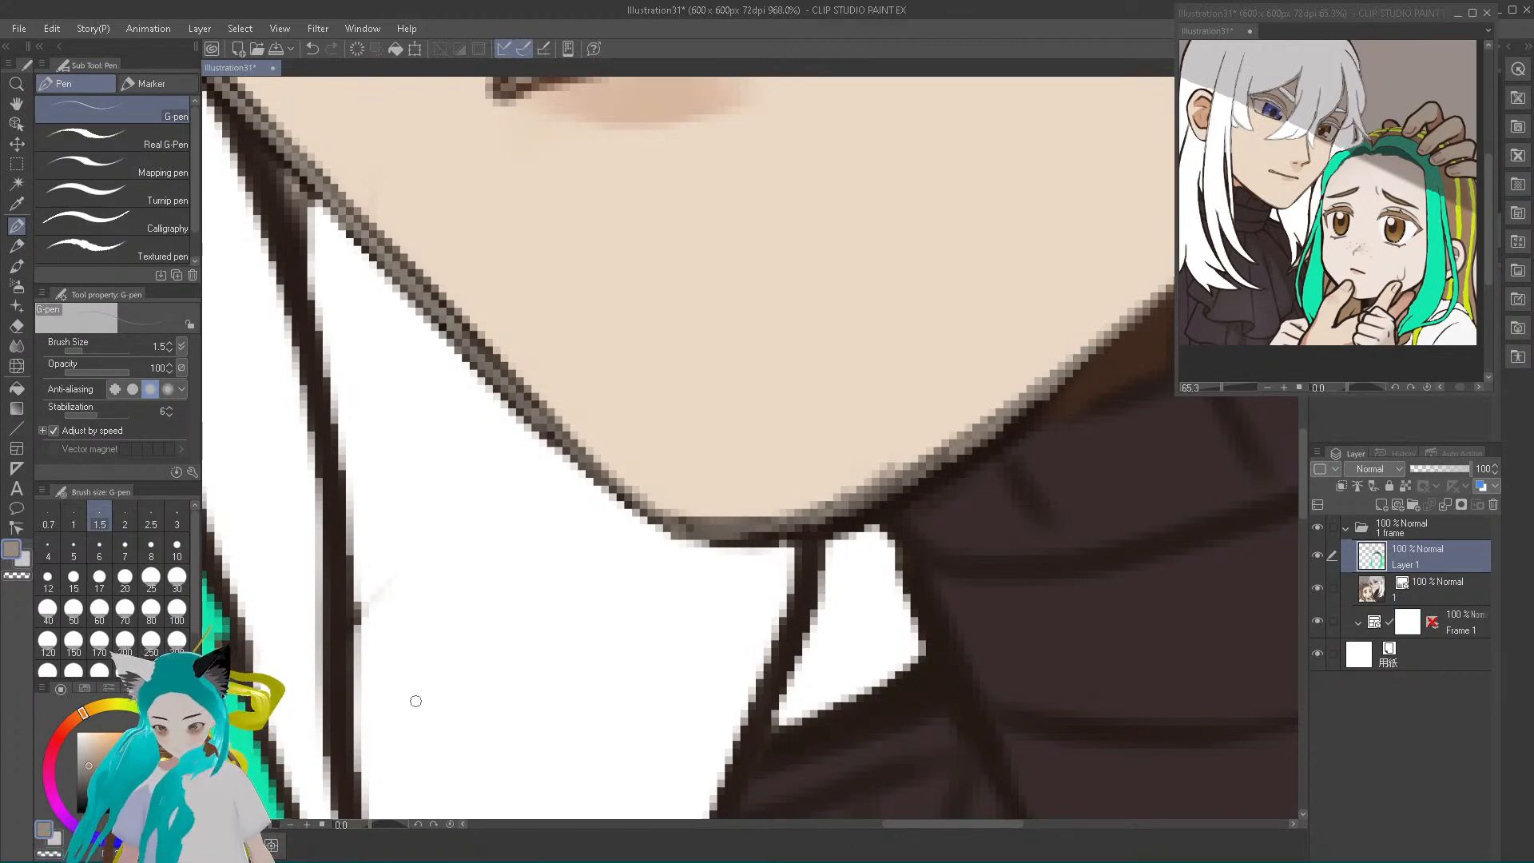
Sample light grey from the fringe tip and trace it over the dark hair lines beside the jaw and below the chin
scroll(416, 700, "up", 2)
scroll(416, 700, "down", 5)
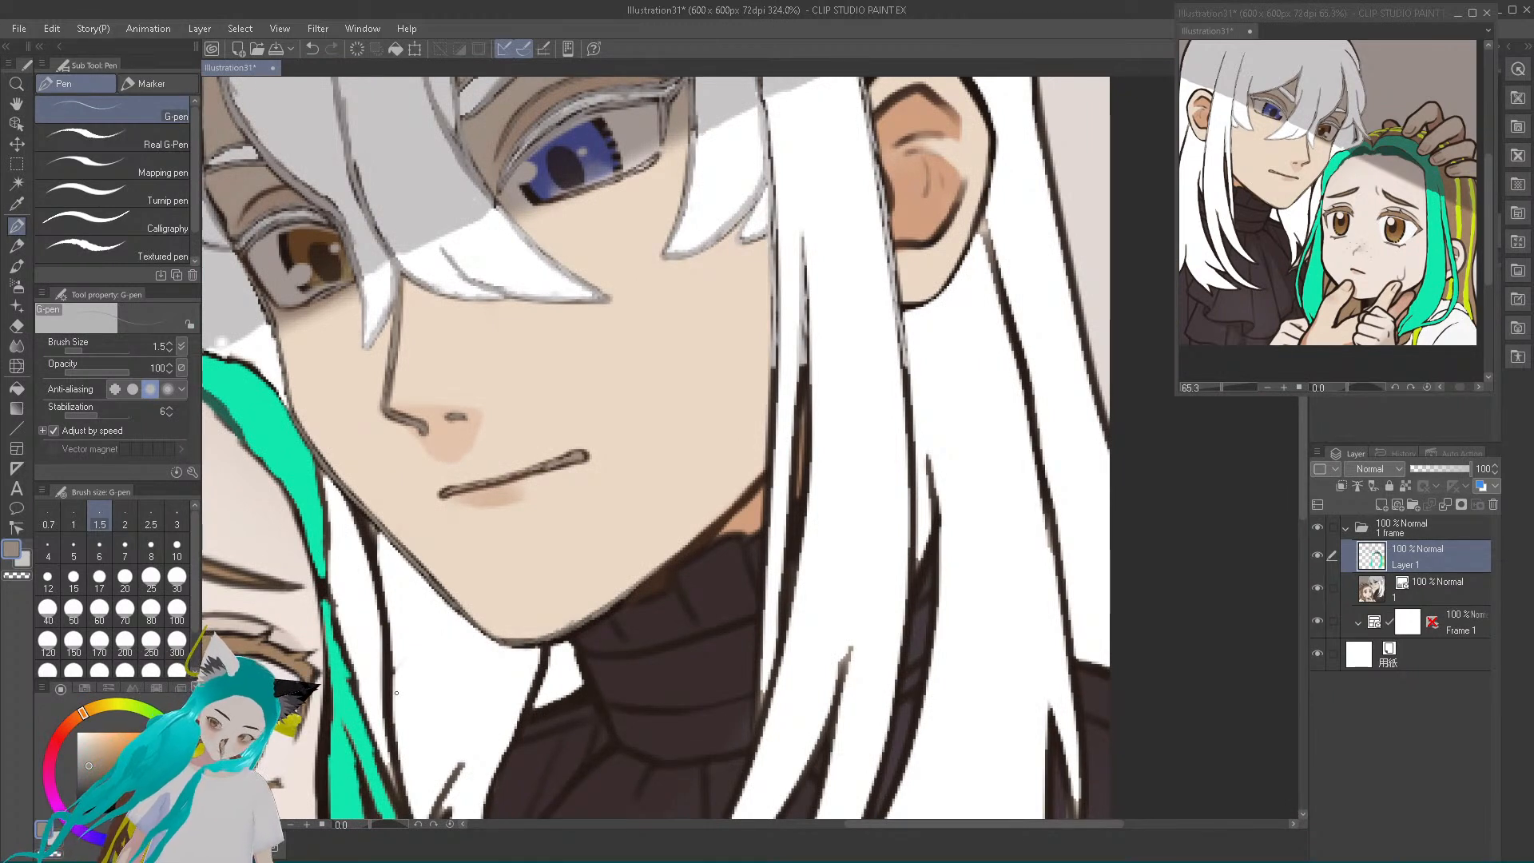
left_click(373, 339, "alt")
mouse_move(354, 510)
left_mouse_down()
mouse_move(376, 572)
mouse_move(402, 803)
mouse_move(383, 590)
mouse_move(385, 609)
mouse_move(344, 496)
mouse_move(373, 543)
left_mouse_up()
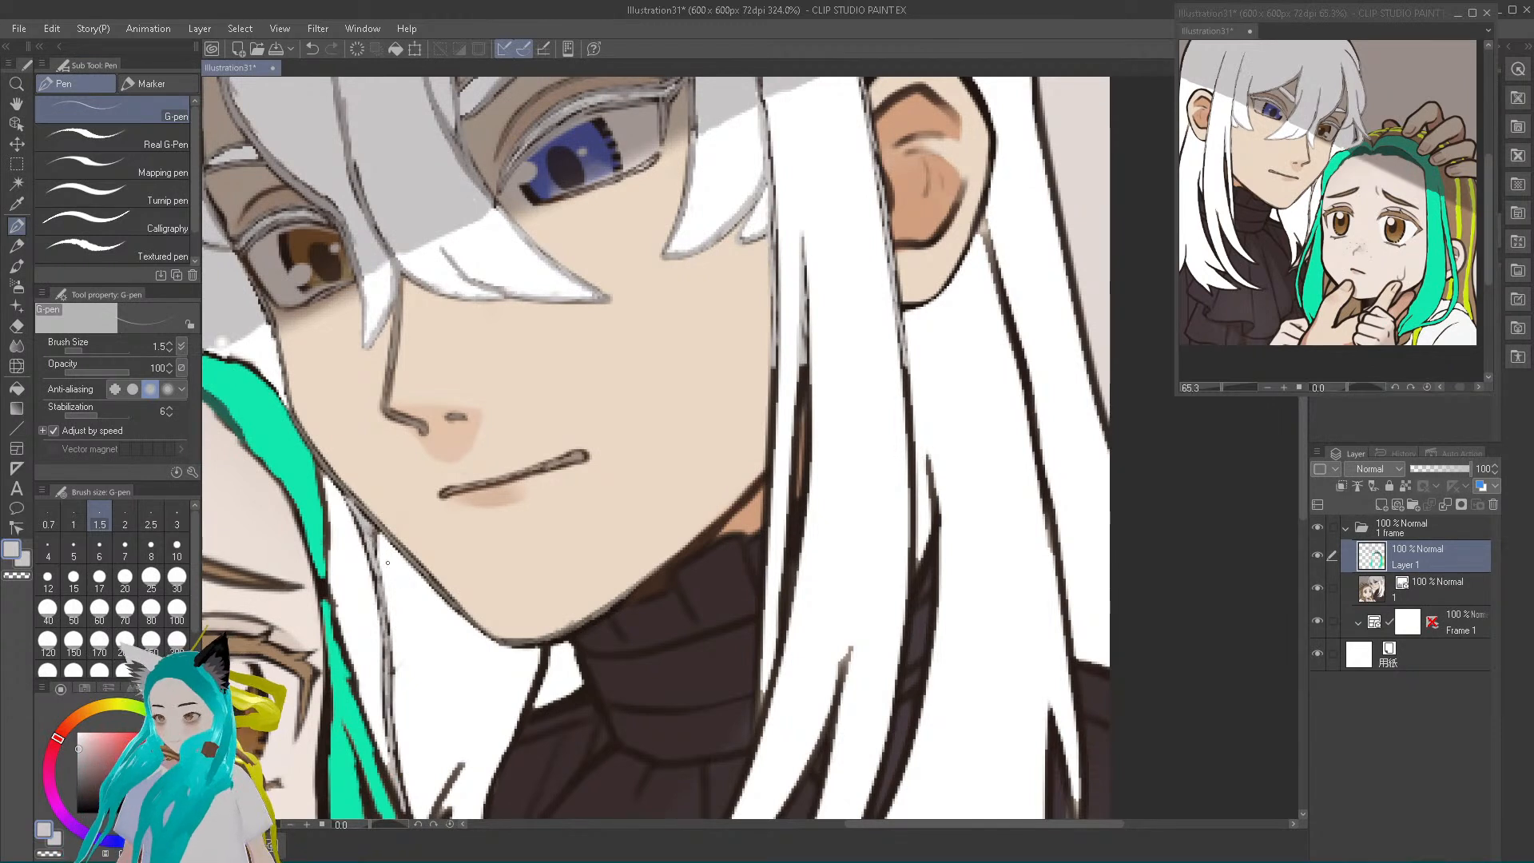
mouse_move(544, 649)
left_mouse_down()
mouse_move(519, 731)
mouse_move(543, 656)
left_mouse_up()
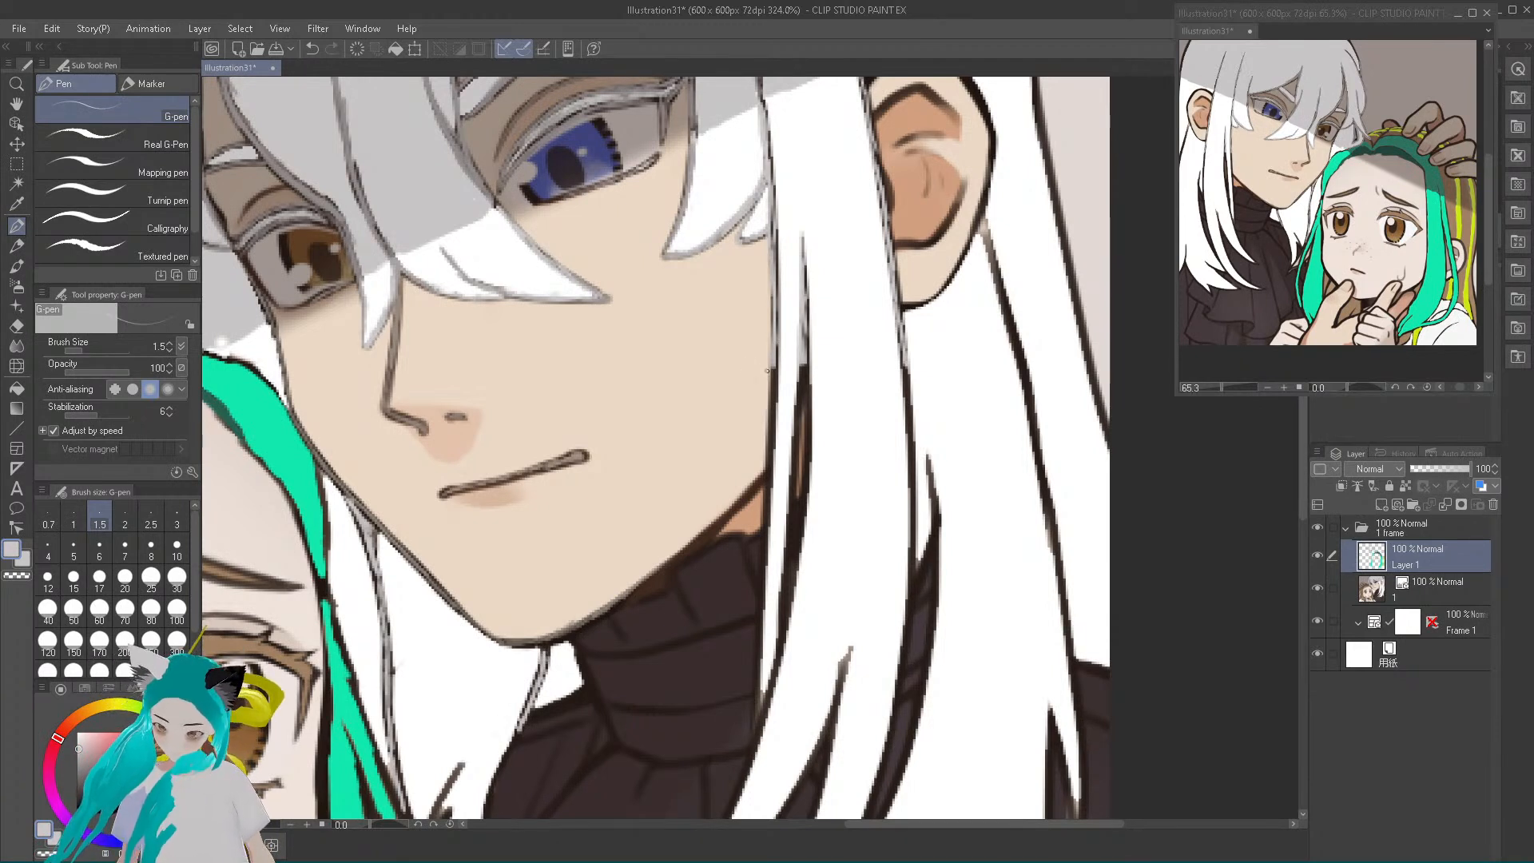
Trace light grey over the dark edges of the thin hair lock beside the neck, undoing and redrawing the first stroke
left_click_drag(773, 366, 761, 573)
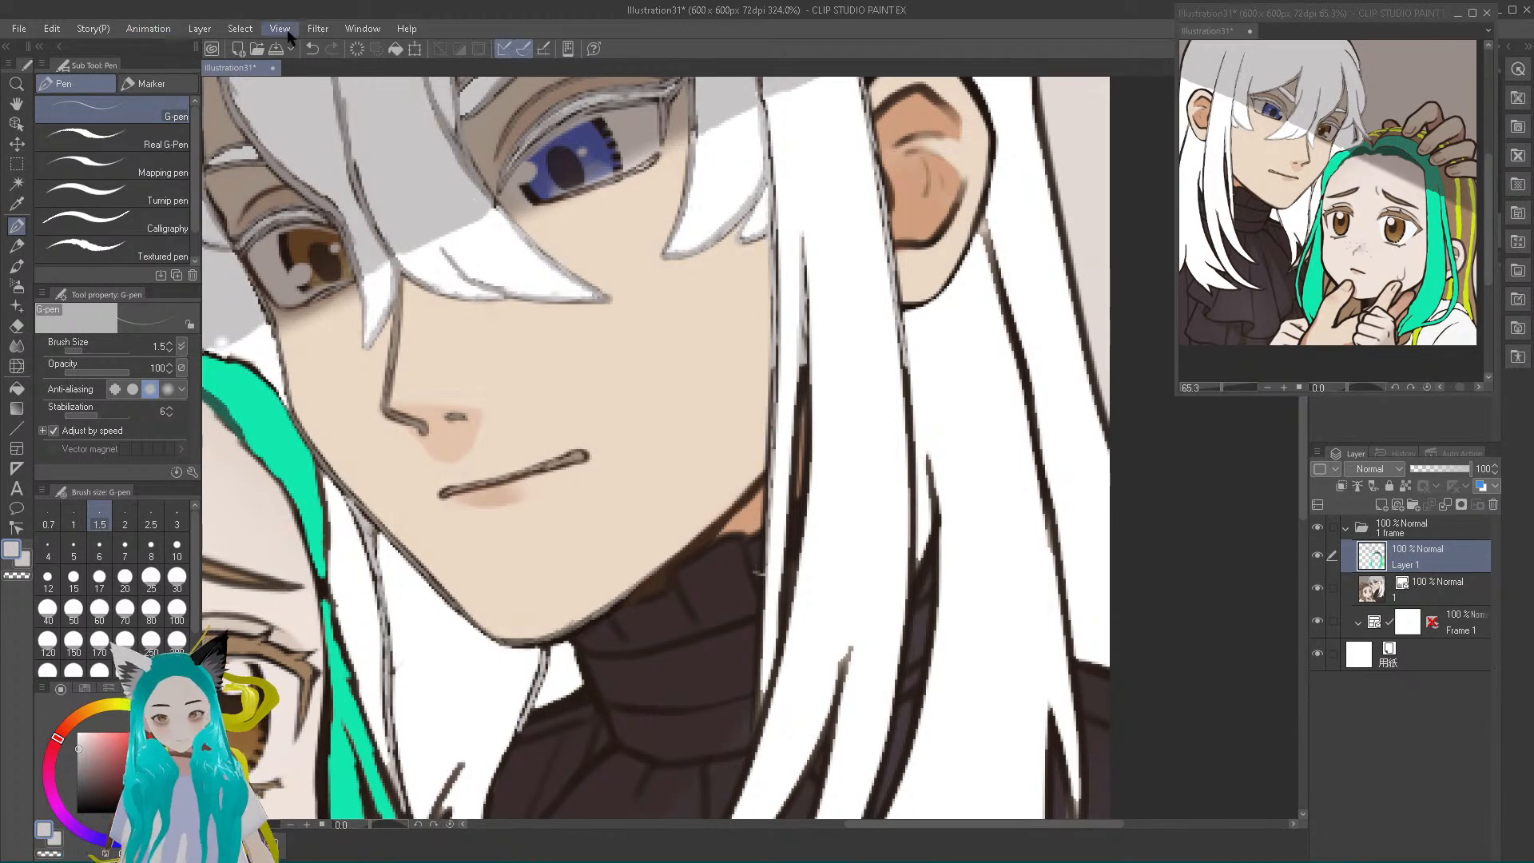
left_click(314, 50)
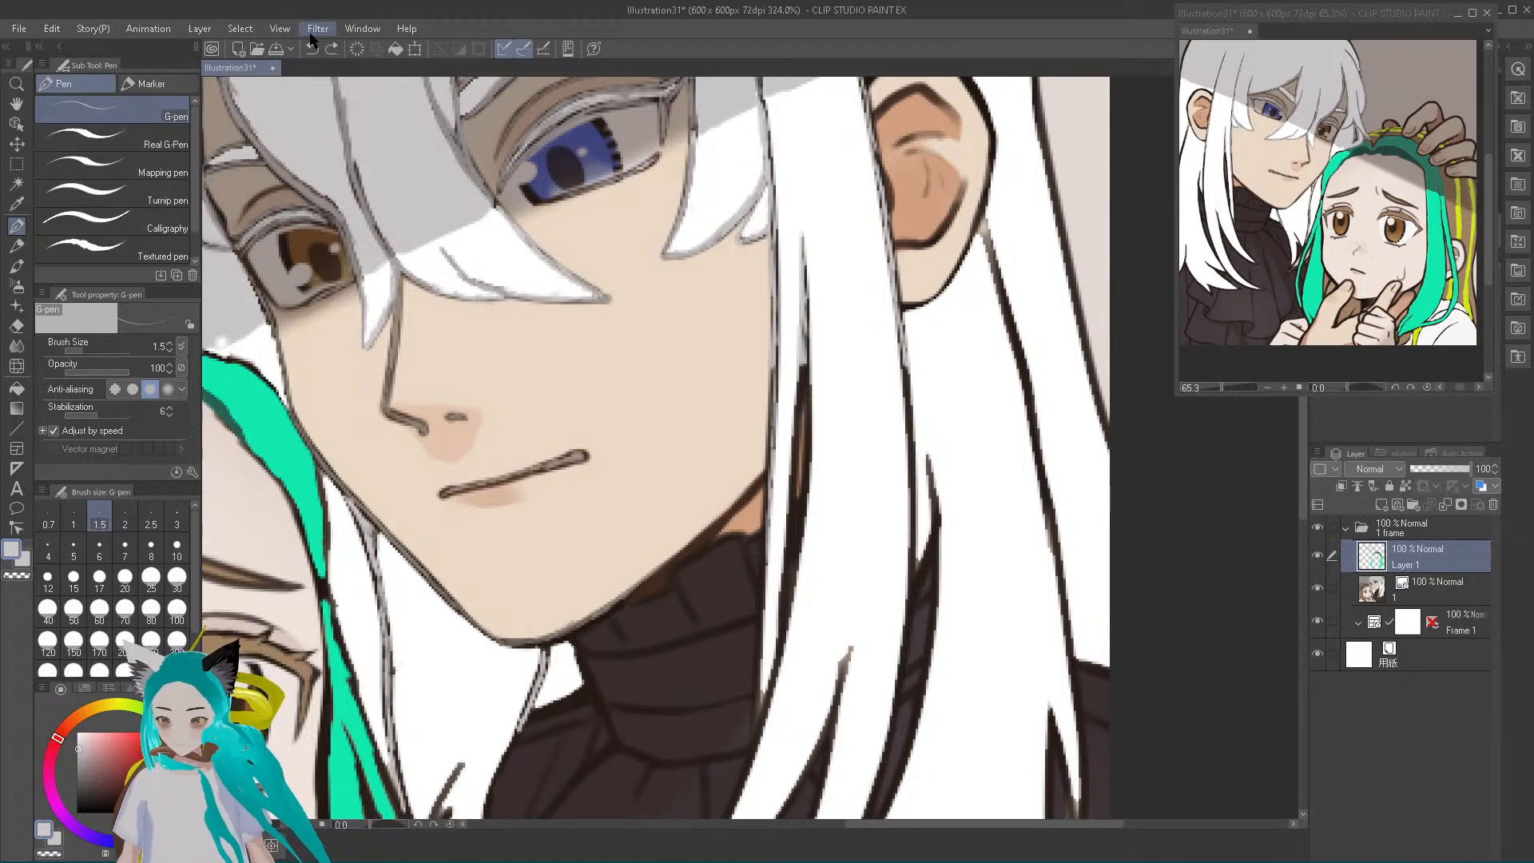
left_click_drag(774, 369, 771, 519)
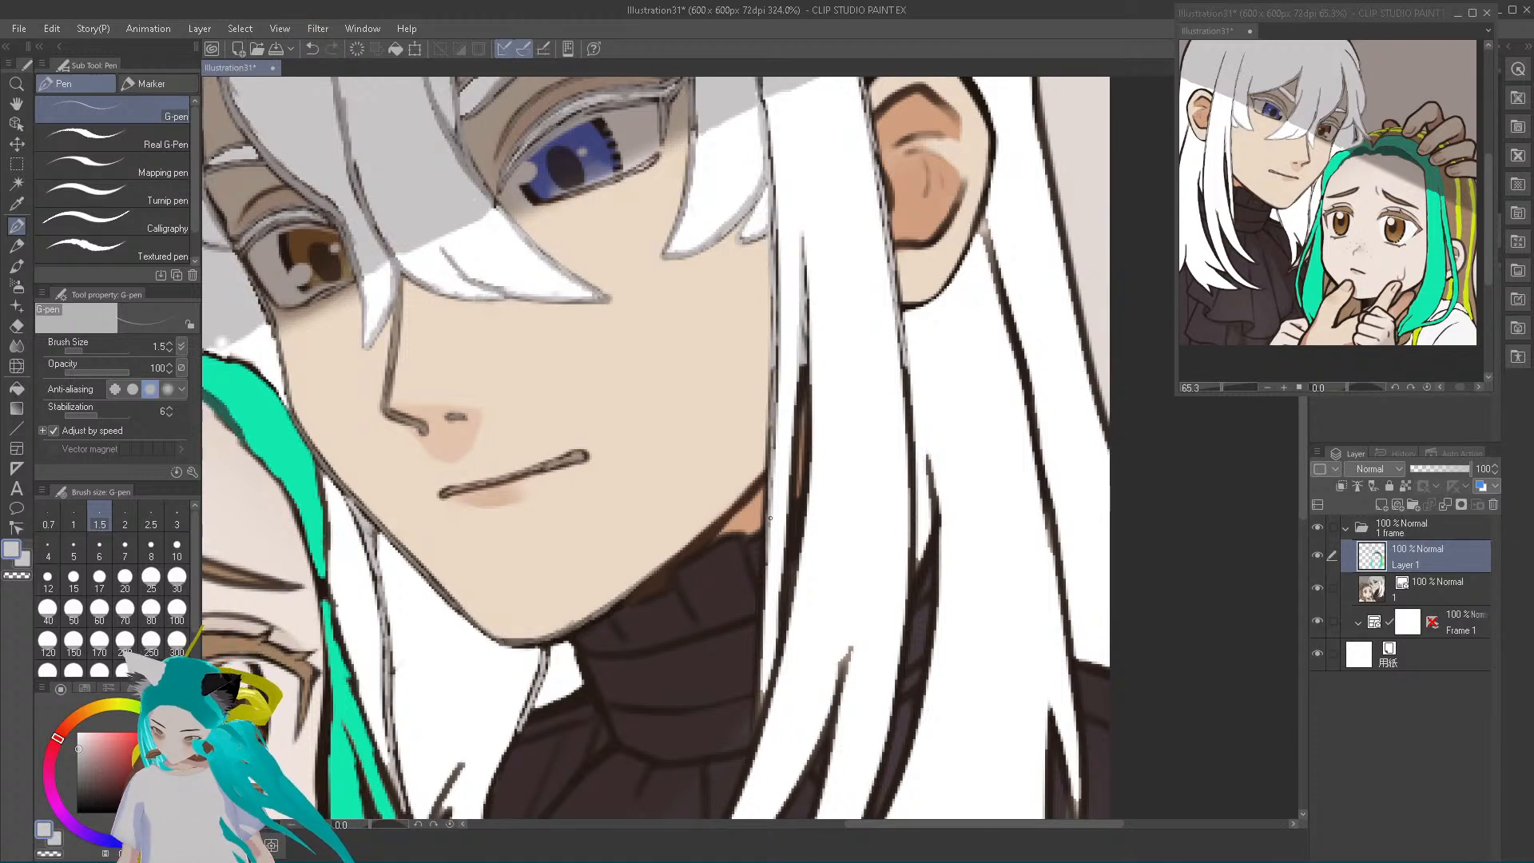
mouse_move(766, 581)
left_mouse_down()
mouse_move(760, 726)
mouse_move(762, 616)
left_mouse_up()
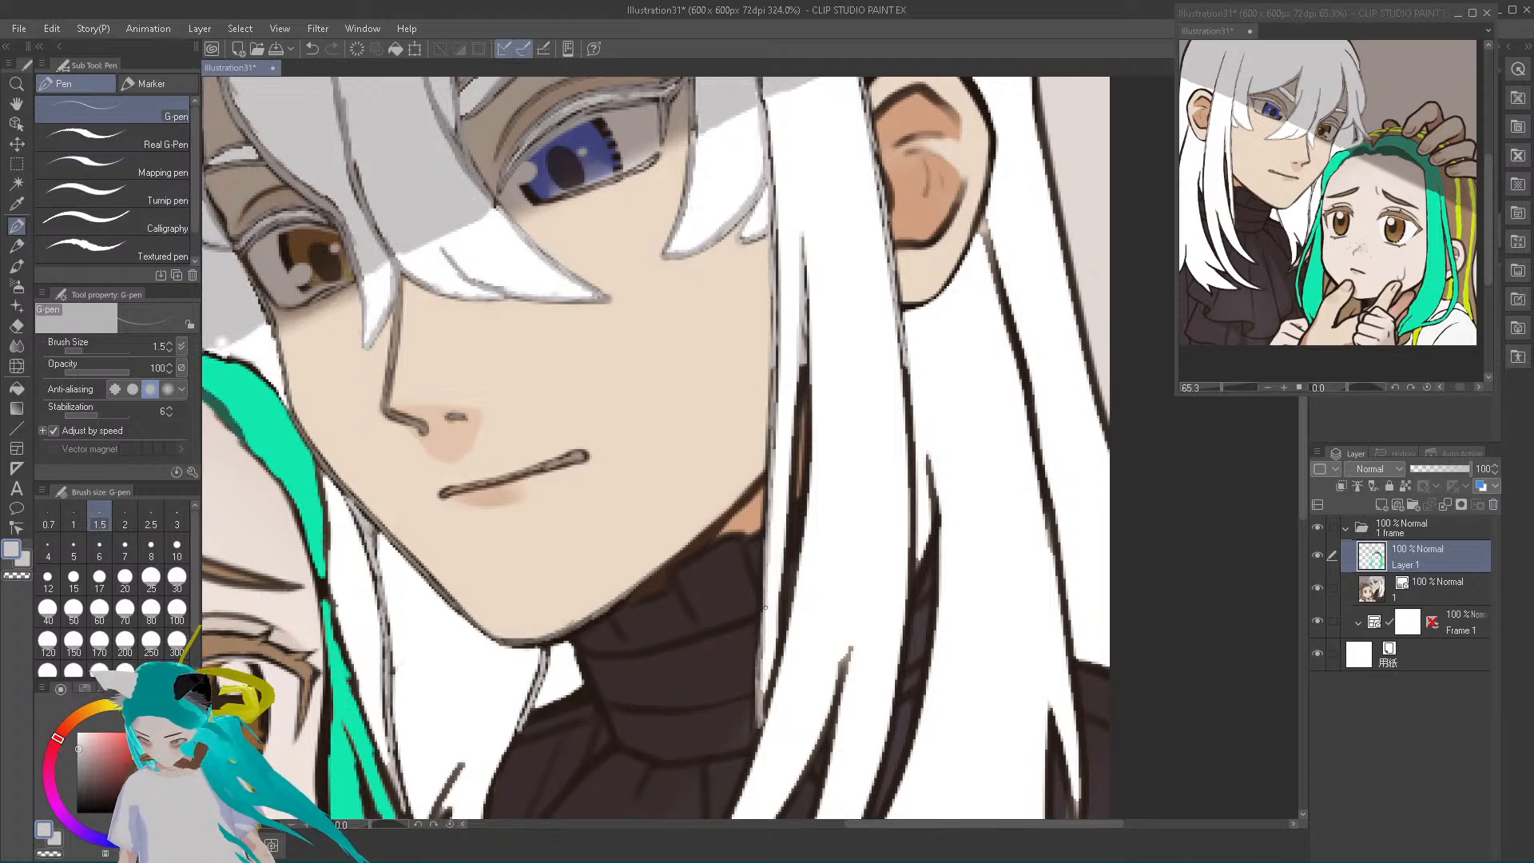
mouse_move(764, 709)
left_mouse_down()
mouse_move(803, 357)
mouse_move(789, 595)
mouse_move(806, 495)
mouse_move(805, 335)
mouse_move(813, 443)
left_mouse_up()
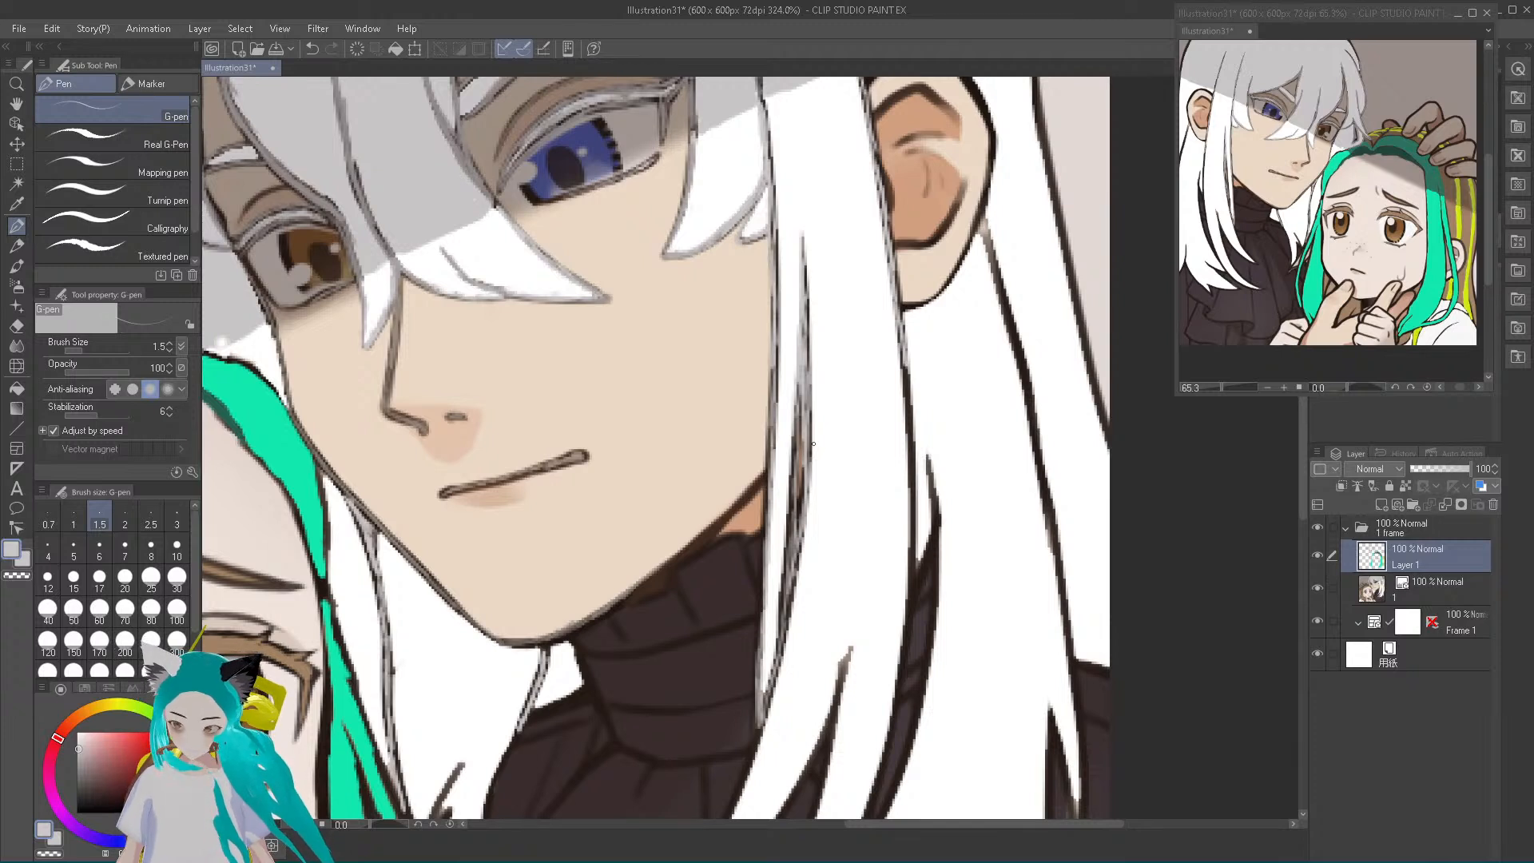
Trace light grey over the wide front lock's outer edge and the dark strand lines falling over the turtleneck
mouse_move(902, 364)
left_mouse_down()
mouse_move(912, 590)
mouse_move(911, 433)
left_mouse_up()
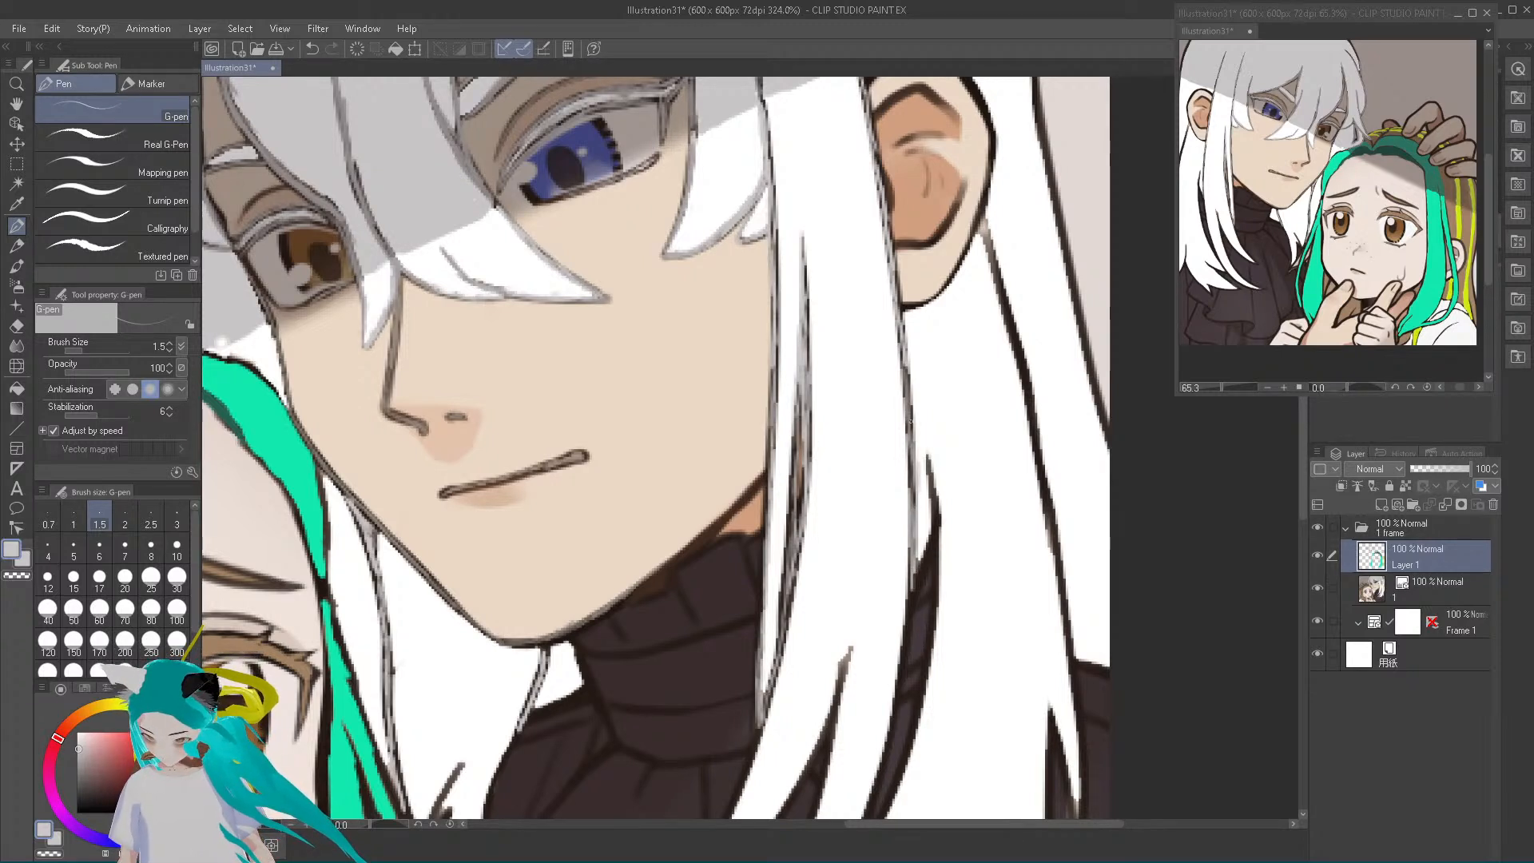
mouse_move(914, 589)
left_mouse_down()
mouse_move(935, 555)
mouse_move(936, 601)
mouse_move(937, 543)
mouse_move(922, 701)
mouse_move(926, 677)
mouse_move(895, 788)
mouse_move(866, 814)
mouse_move(900, 698)
mouse_move(890, 727)
mouse_move(908, 568)
mouse_move(898, 671)
left_mouse_up()
left_click_drag(780, 815, 841, 672)
left_click_drag(730, 815, 758, 731)
left_click_drag(784, 656, 774, 692)
mouse_move(790, 609)
left_mouse_down()
mouse_move(781, 659)
mouse_move(797, 448)
mouse_move(793, 586)
left_mouse_up()
mouse_move(790, 815)
left_mouse_down()
mouse_move(796, 779)
mouse_move(828, 749)
mouse_move(852, 648)
left_mouse_up()
left_click_drag(818, 816, 819, 801)
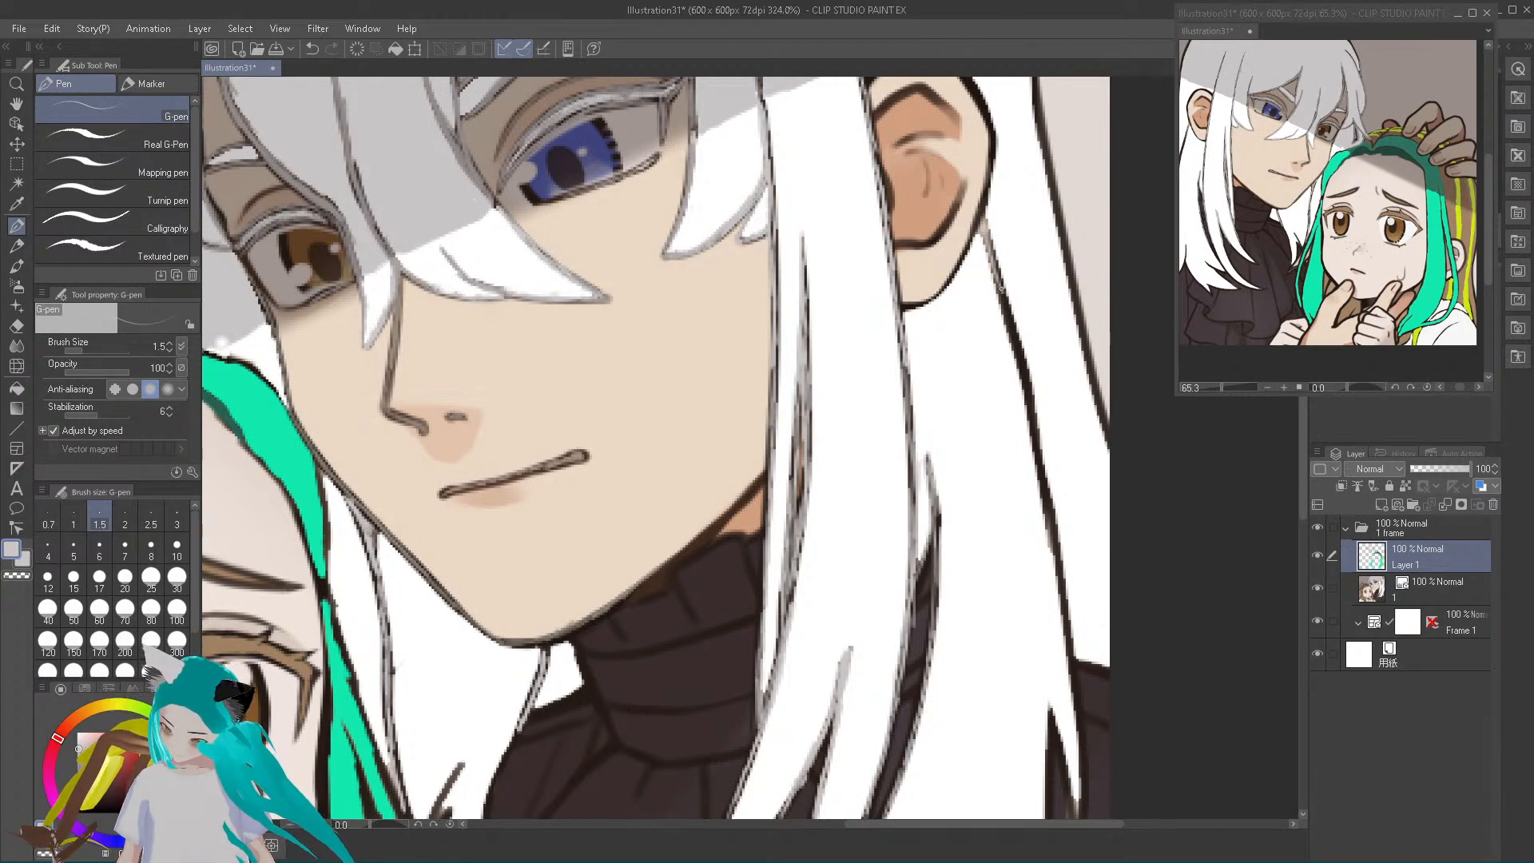
Trace light grey over the long strand line below the ear, the split tips at its end and the neighbouring lock's edge
left_click_drag(995, 265, 1024, 368)
mouse_move(1004, 303)
left_mouse_down()
mouse_move(1050, 479)
mouse_move(1069, 672)
left_mouse_up()
mouse_move(1044, 812)
left_mouse_down()
mouse_move(1049, 705)
mouse_move(1049, 815)
left_mouse_up()
mouse_move(1049, 717)
left_mouse_down()
mouse_move(1071, 816)
mouse_move(1083, 758)
mouse_move(1081, 790)
left_mouse_up()
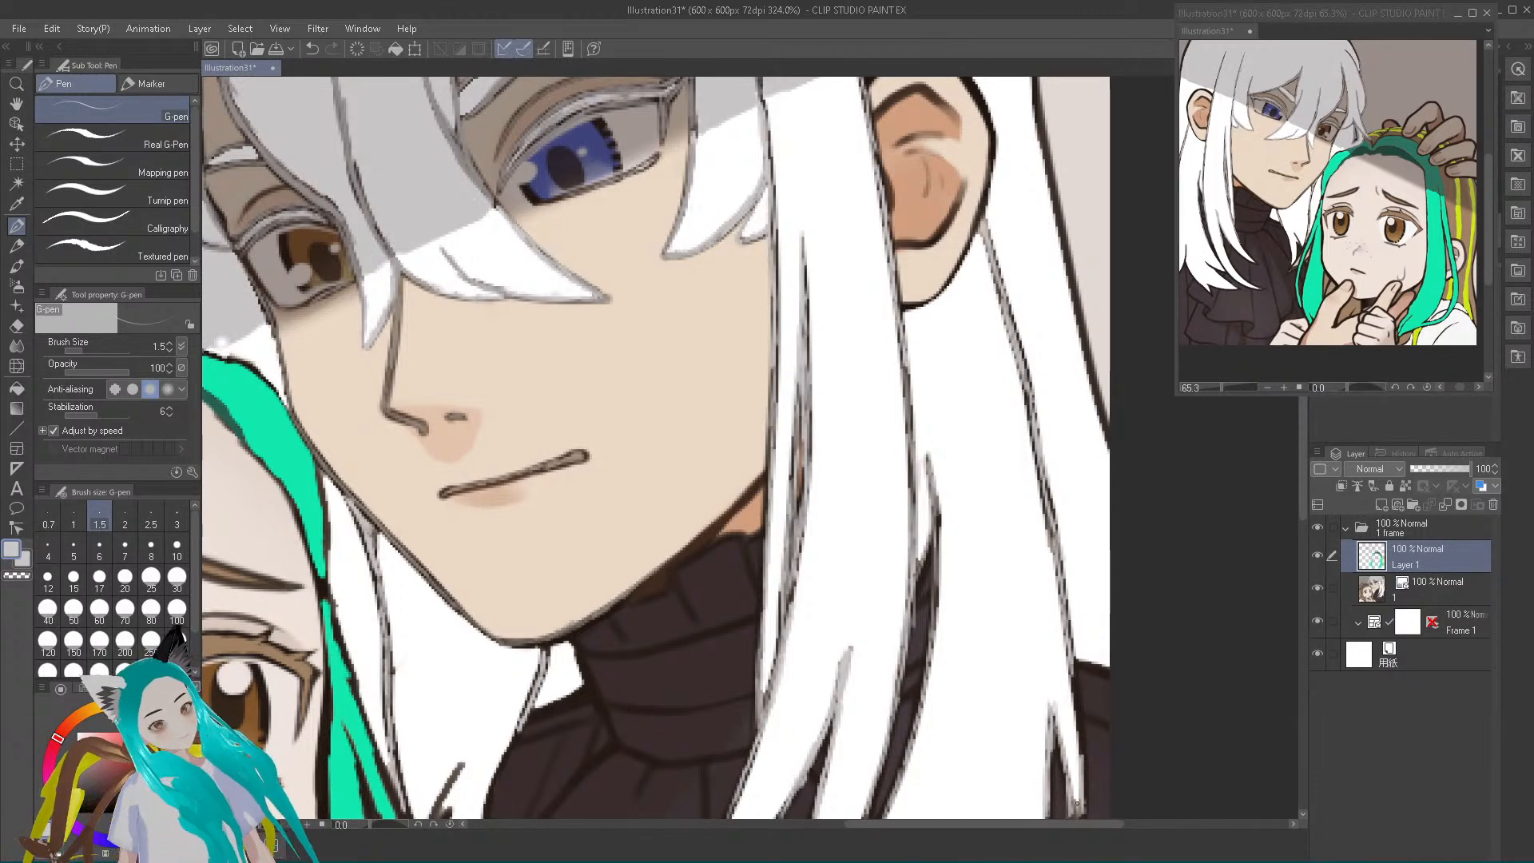
mouse_move(1084, 788)
left_mouse_down()
mouse_move(1073, 671)
mouse_move(1076, 732)
left_mouse_up()
mouse_move(884, 824)
left_mouse_down()
mouse_move(869, 824)
mouse_move(887, 824)
left_mouse_up()
mouse_move(858, 657)
left_mouse_down()
mouse_move(860, 483)
mouse_move(867, 531)
left_mouse_up()
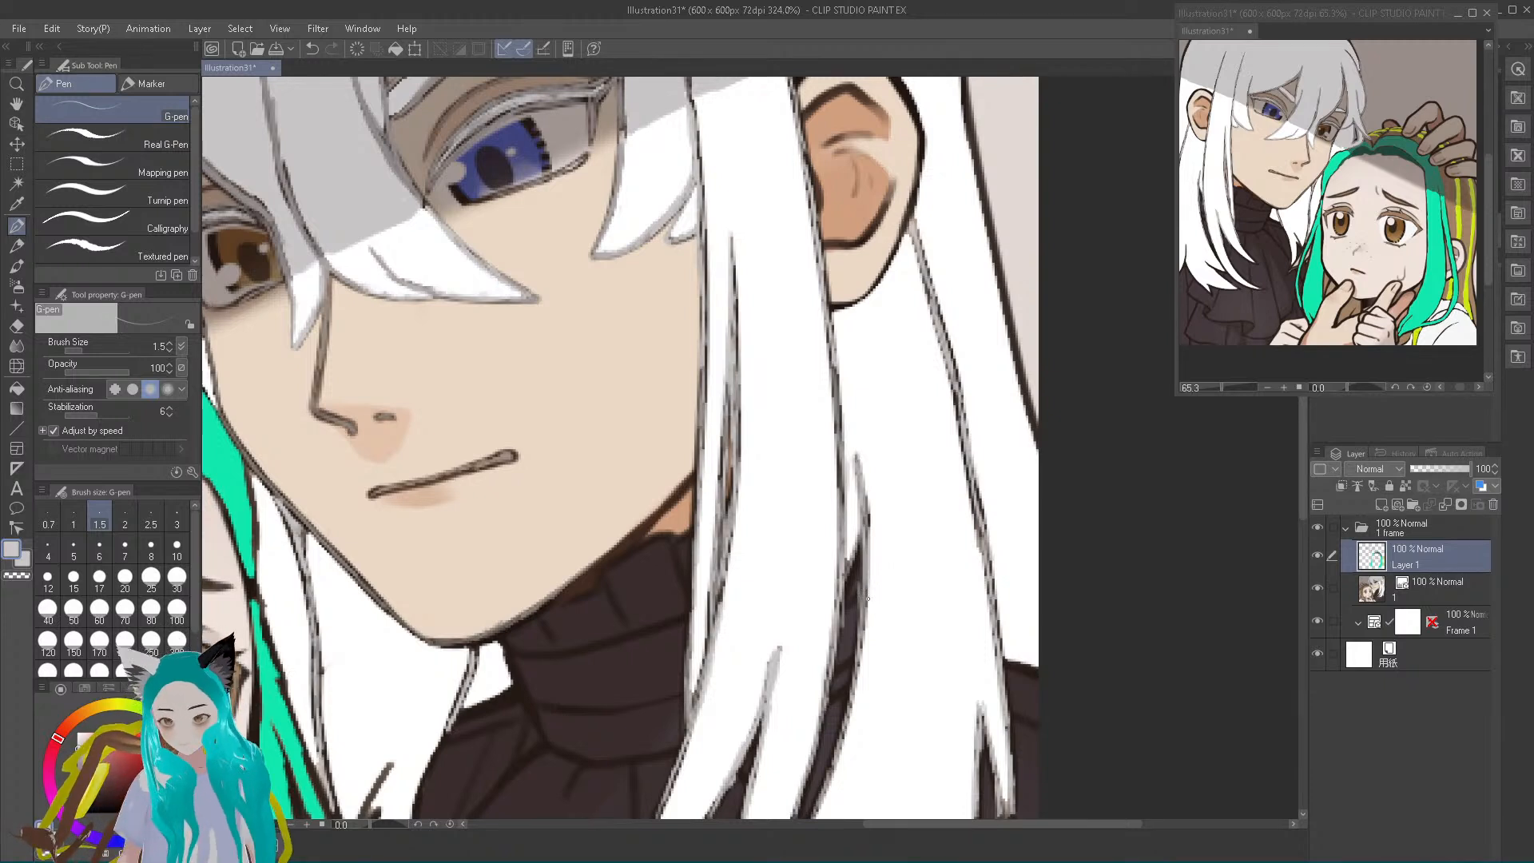
Sample the nose line's muted brown and trace it over the dark outline of the earlobe
left_click(316, 397, "alt")
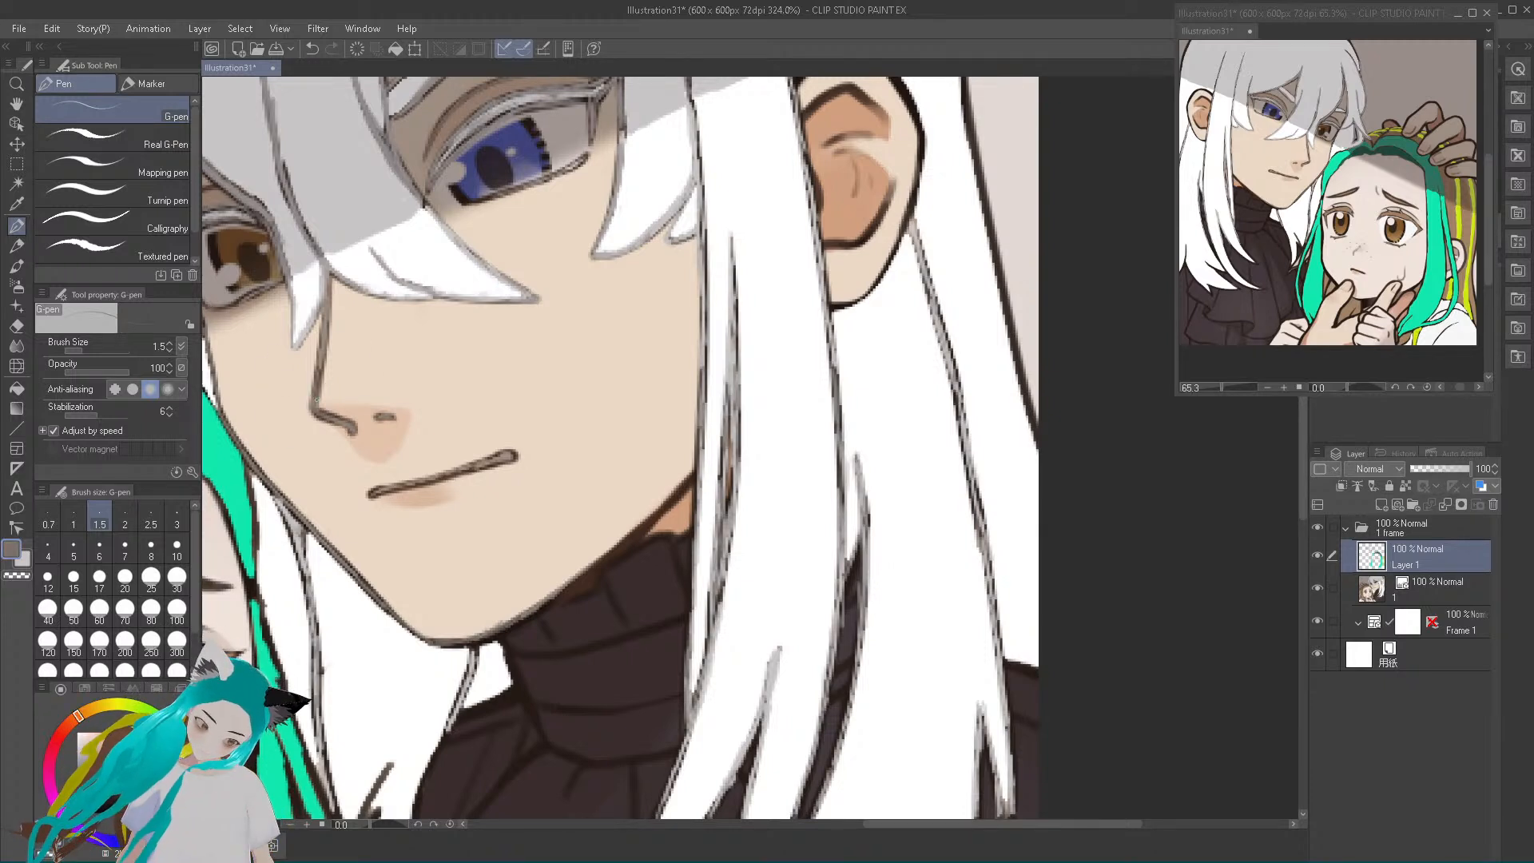
mouse_move(832, 307)
left_mouse_down()
mouse_move(870, 286)
mouse_move(849, 302)
left_mouse_up()
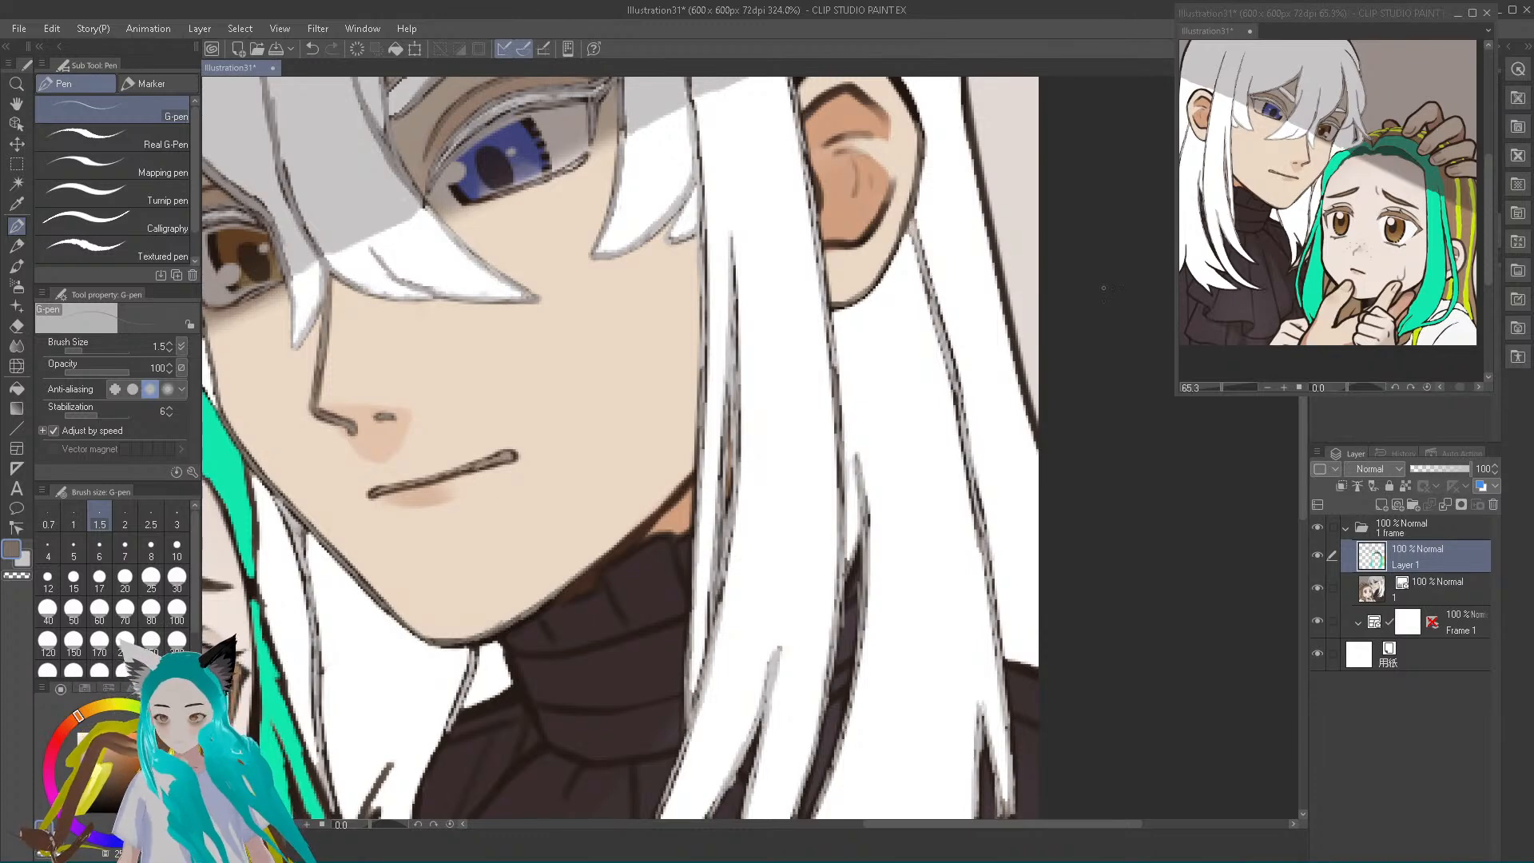
scroll(907, 335, "down", 3)
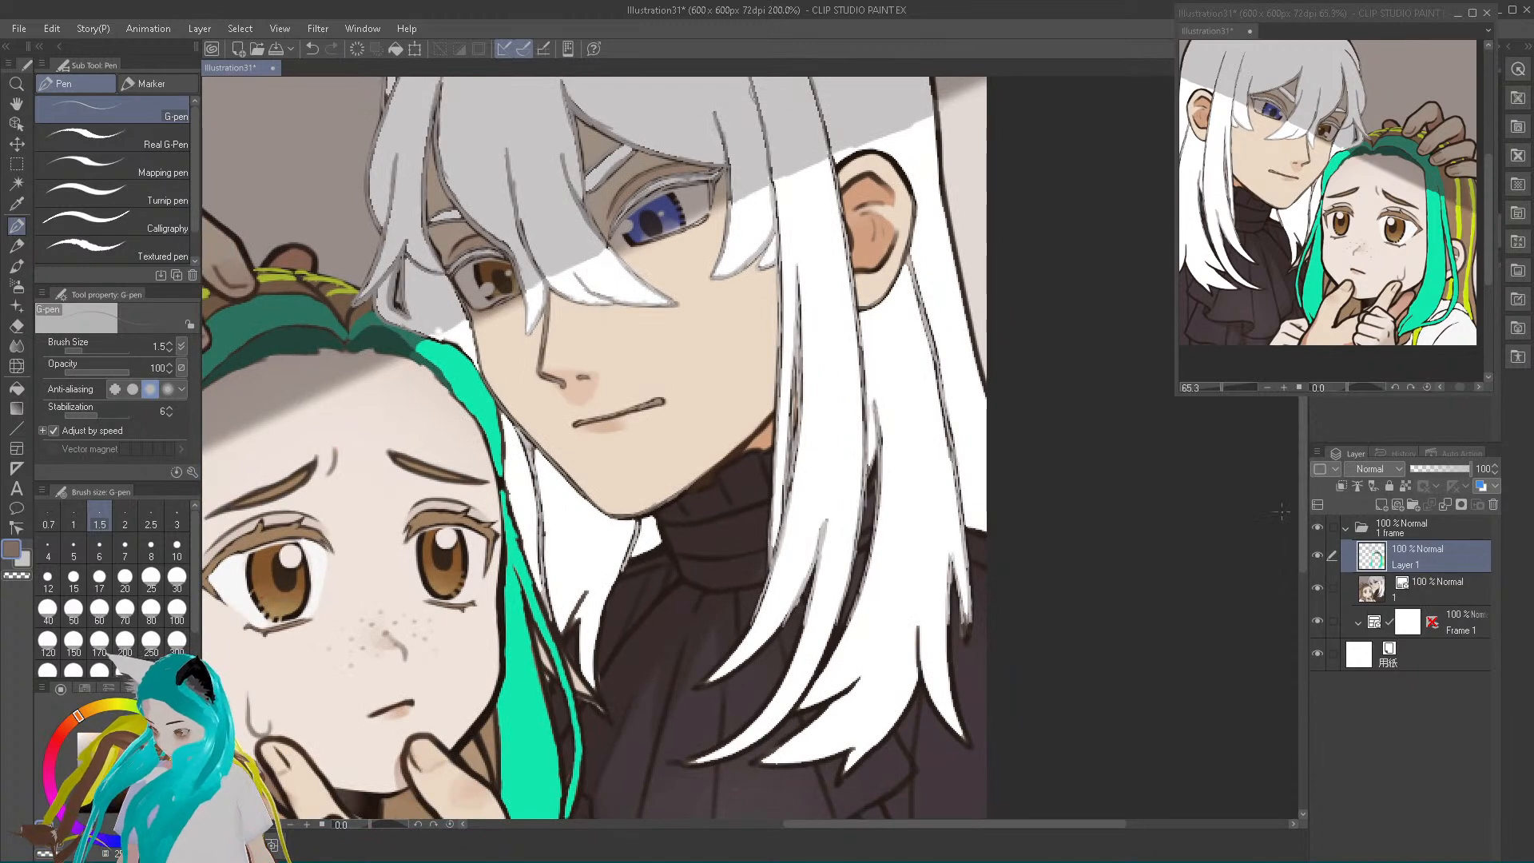
left_click_drag(1302, 513, 1325, 445)
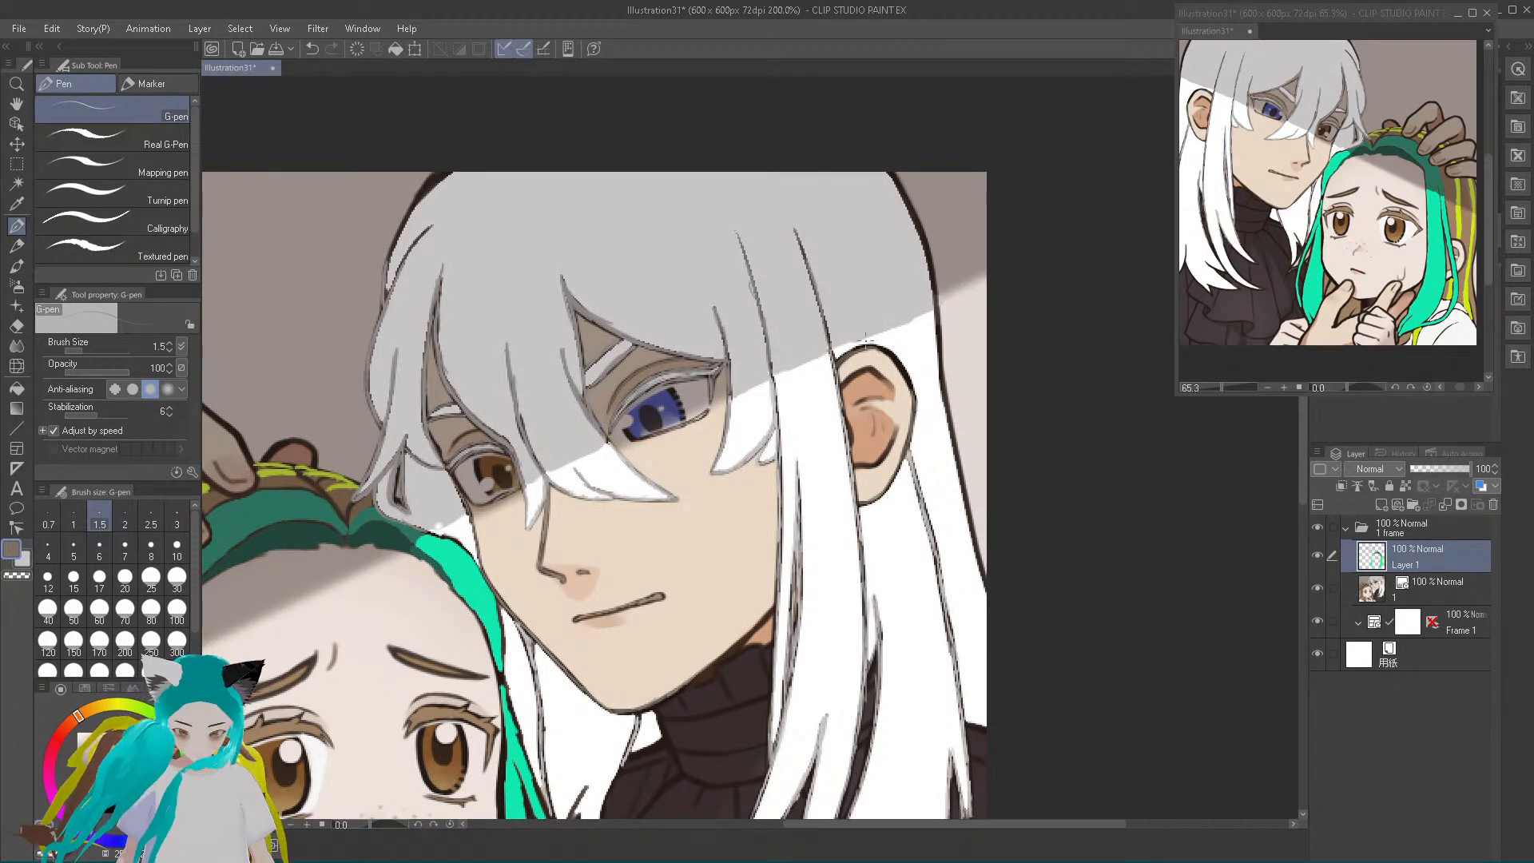
Set the G-pen size to 2.5 and trace muted brown over the dark outer outline of the ear
left_click(151, 517)
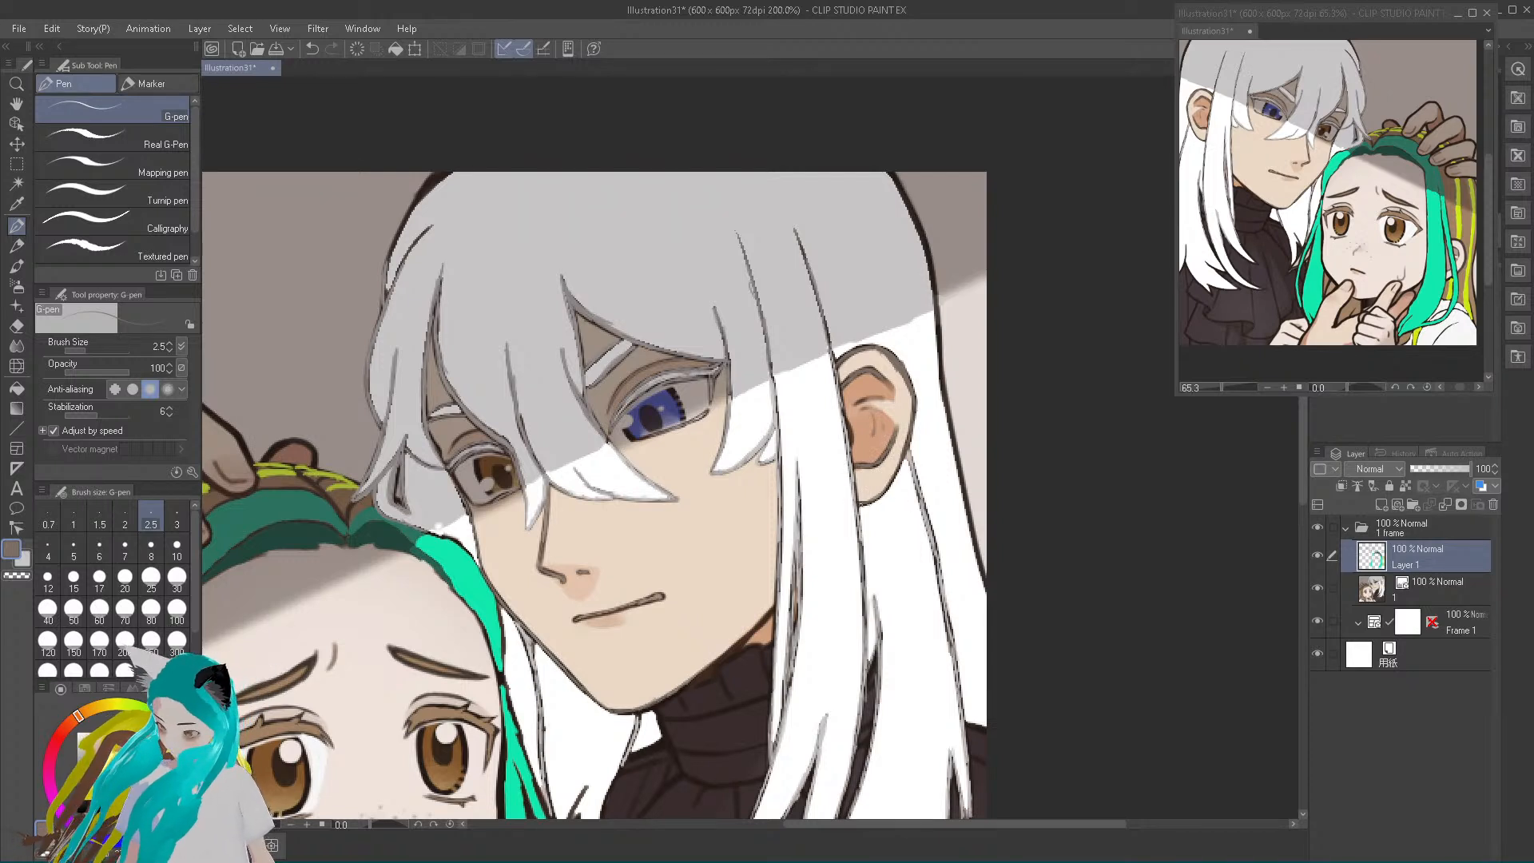
left_click_drag(910, 448, 888, 491)
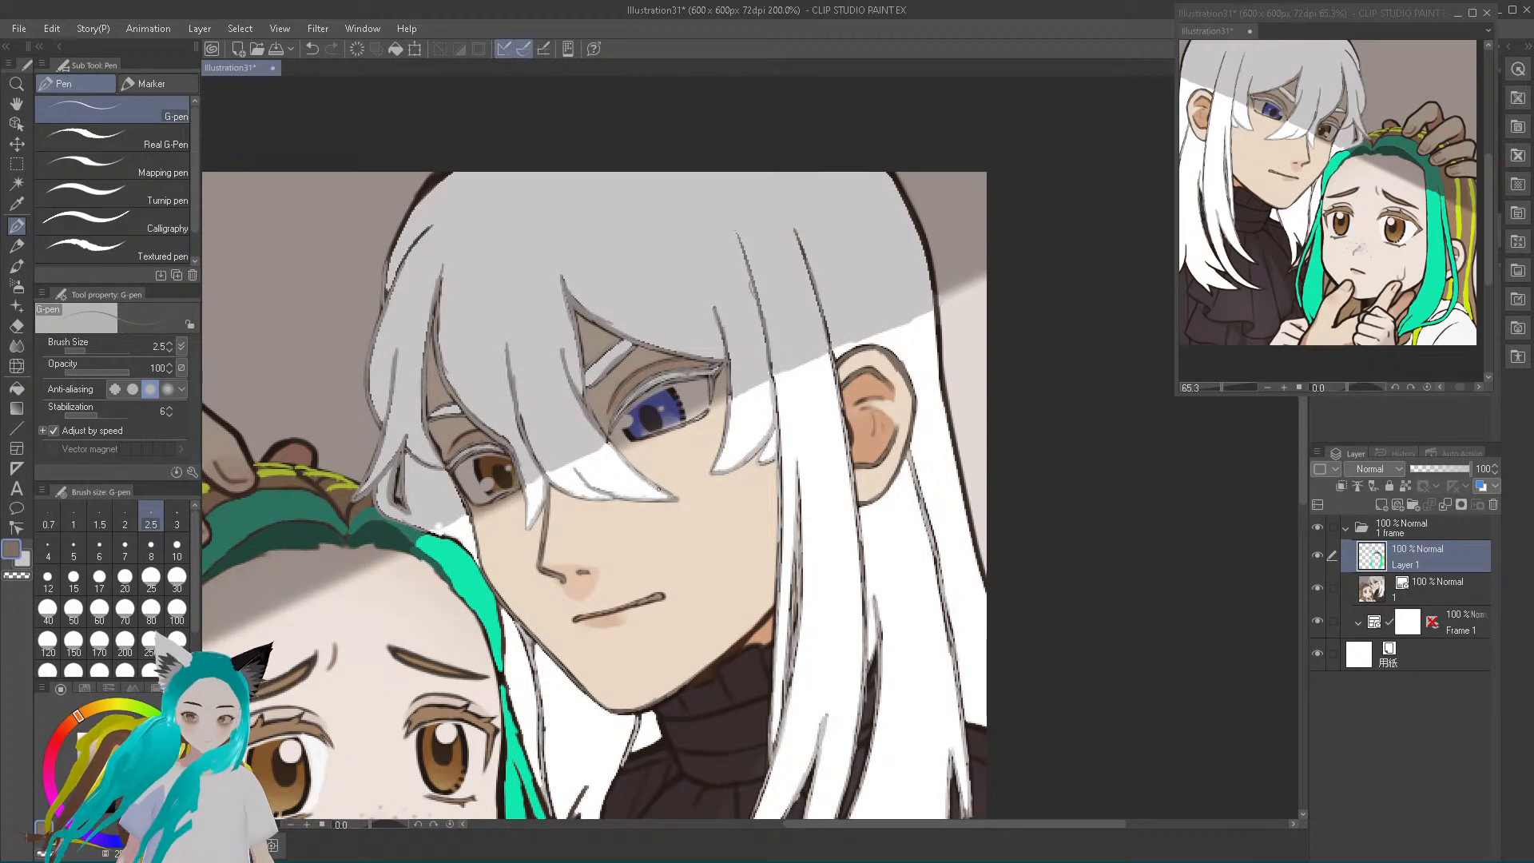
Sample the light grey of the hair lines and trace it over the hair's outer edge and the strand line behind the ear
left_click(654, 484, "alt")
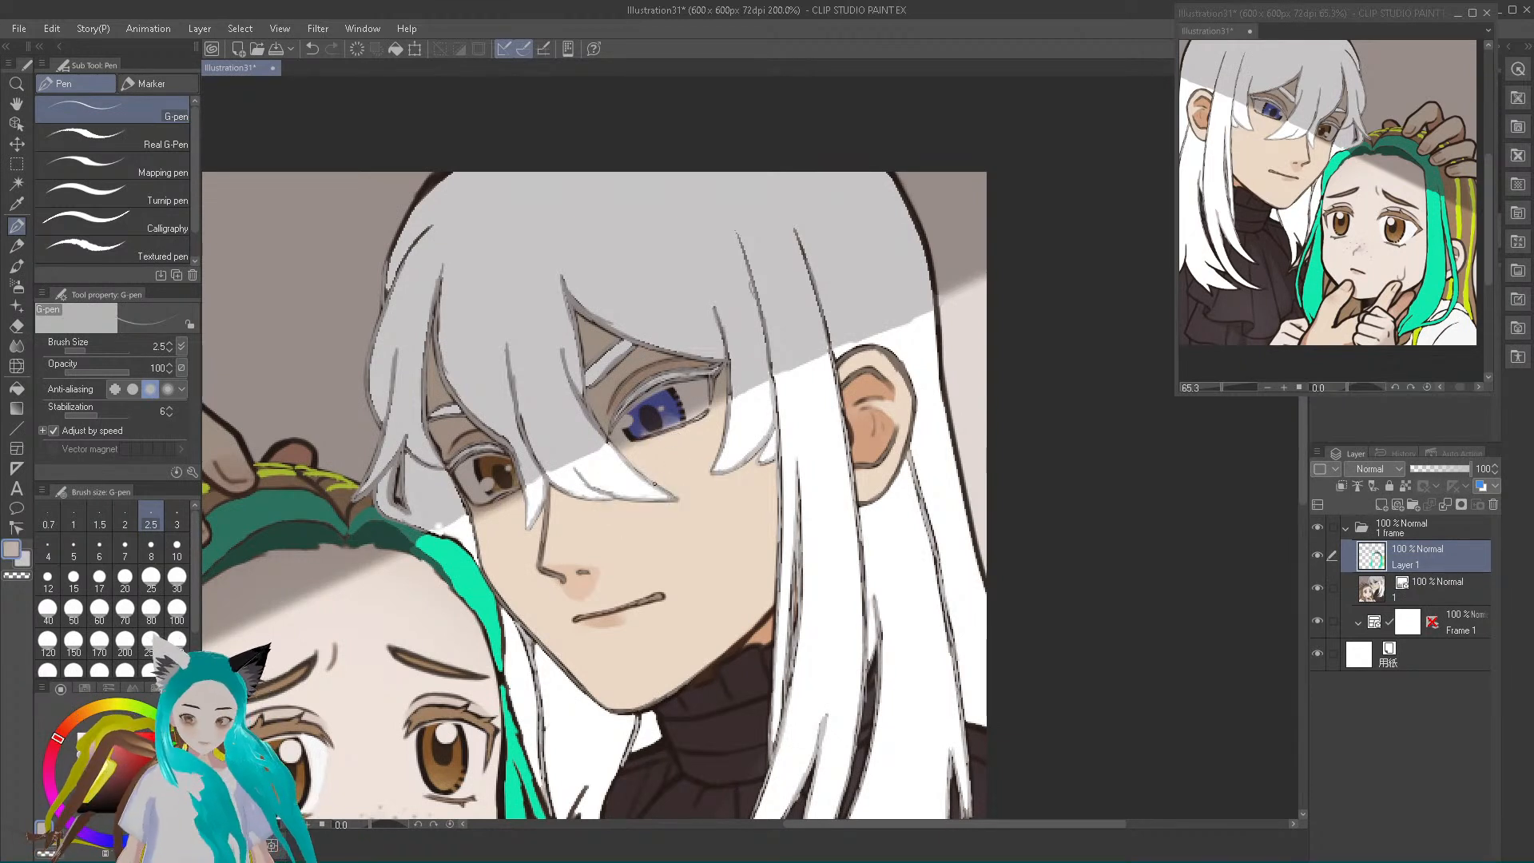
mouse_move(936, 308)
left_mouse_down()
mouse_move(945, 400)
mouse_move(938, 314)
left_mouse_up()
mouse_move(946, 410)
left_mouse_down()
mouse_move(960, 472)
mouse_move(952, 431)
left_mouse_up()
mouse_move(965, 497)
left_mouse_down()
mouse_move(990, 594)
mouse_move(967, 510)
left_mouse_up()
left_click_drag(942, 583, 910, 468)
left_click_drag(944, 609, 957, 645)
left_click_drag(966, 729, 957, 696)
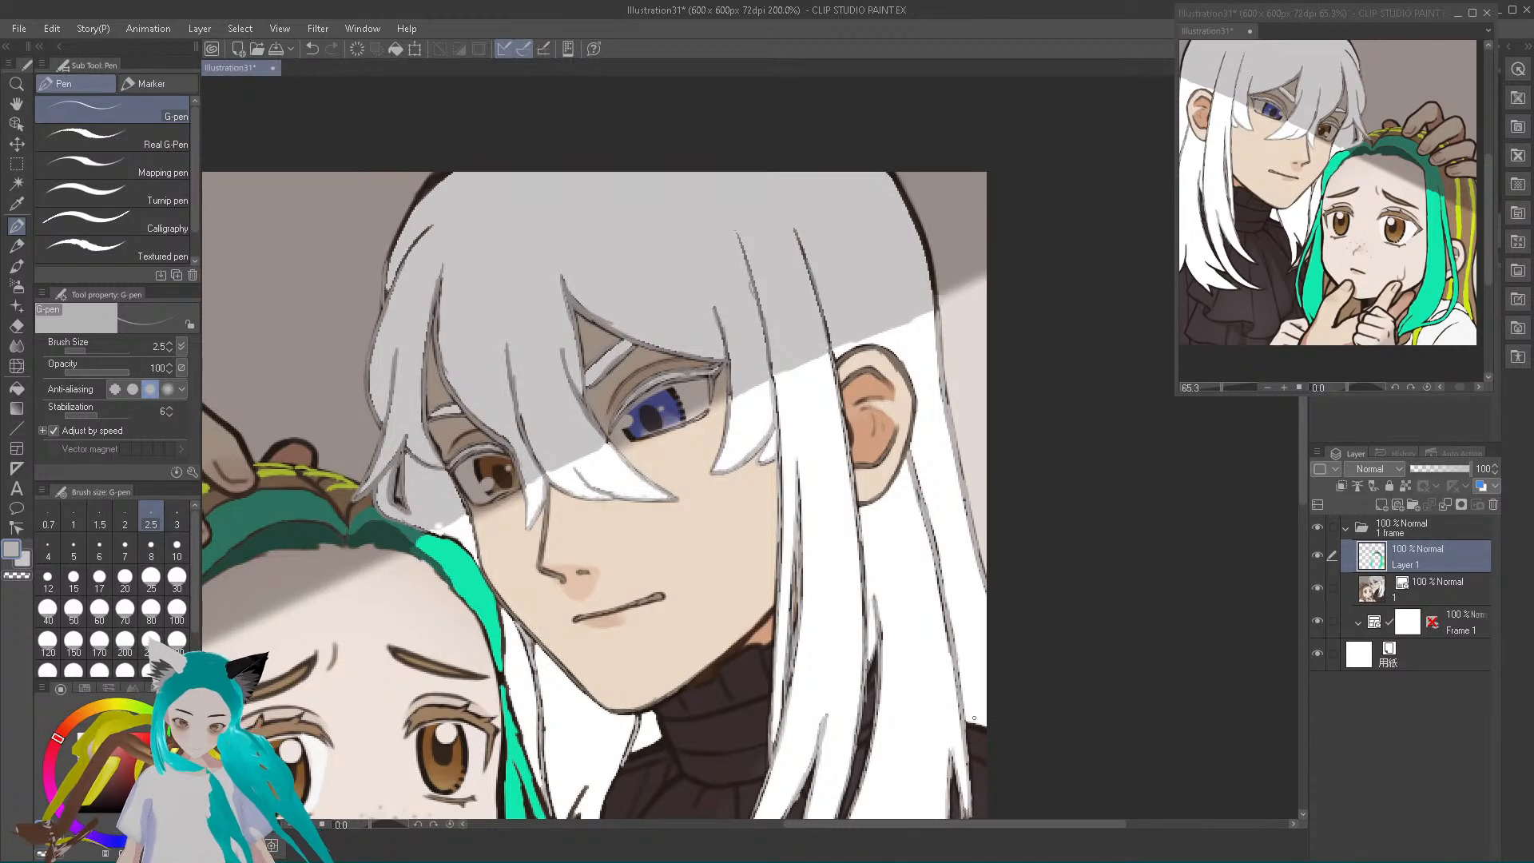
Trace sampled light grey over the dark edges and pointed tips of the two long front locks hanging over the turtleneck
scroll(913, 616, "down", 3)
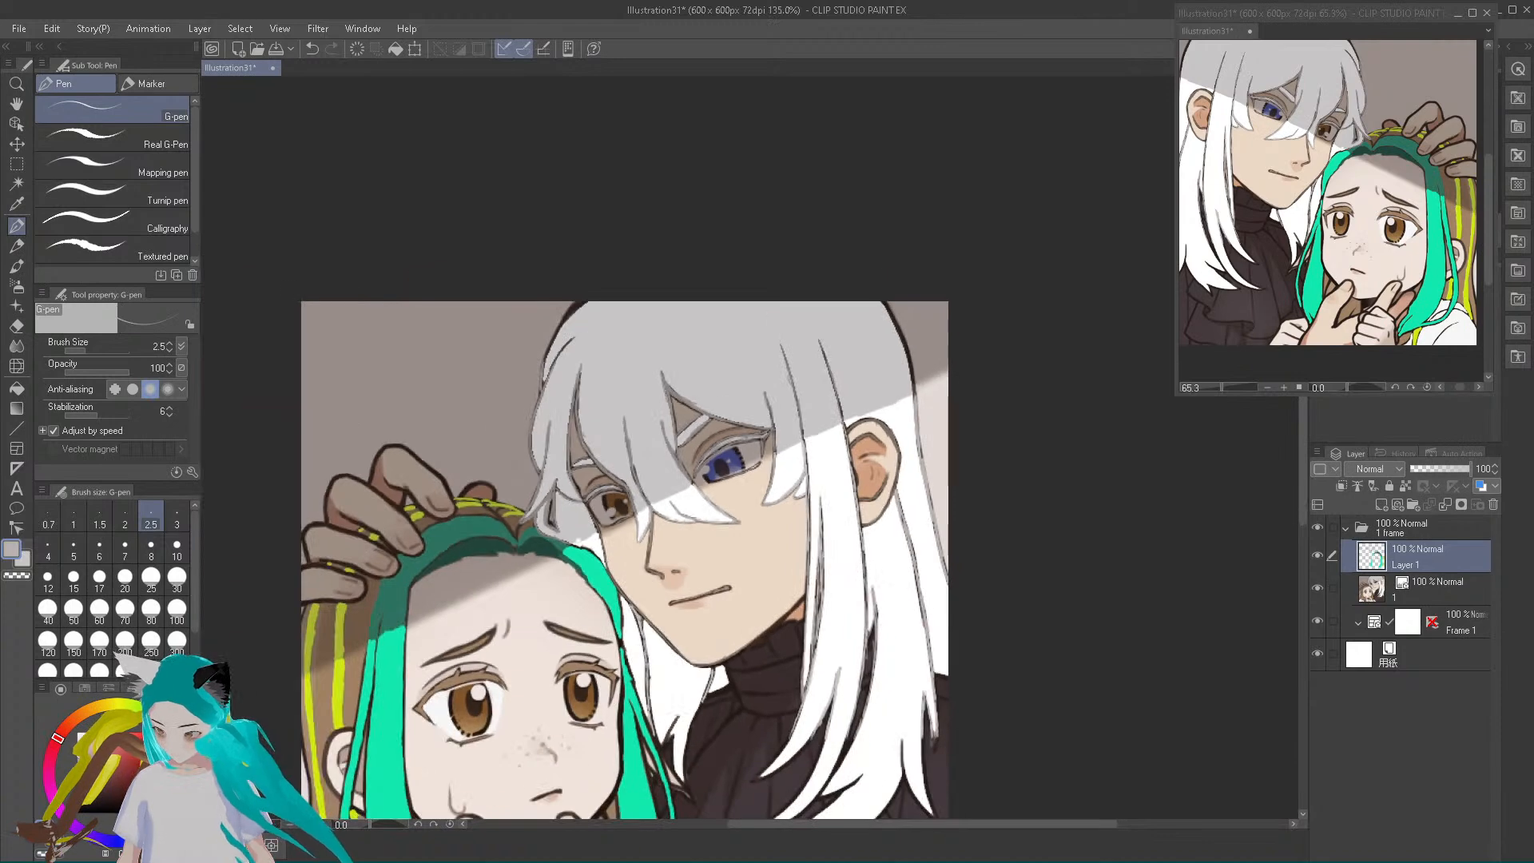
left_click_drag(1304, 479, 1300, 637)
scroll(872, 603, "up", 2)
scroll(871, 602, "up", 2)
left_click_drag(1306, 510, 1287, 404)
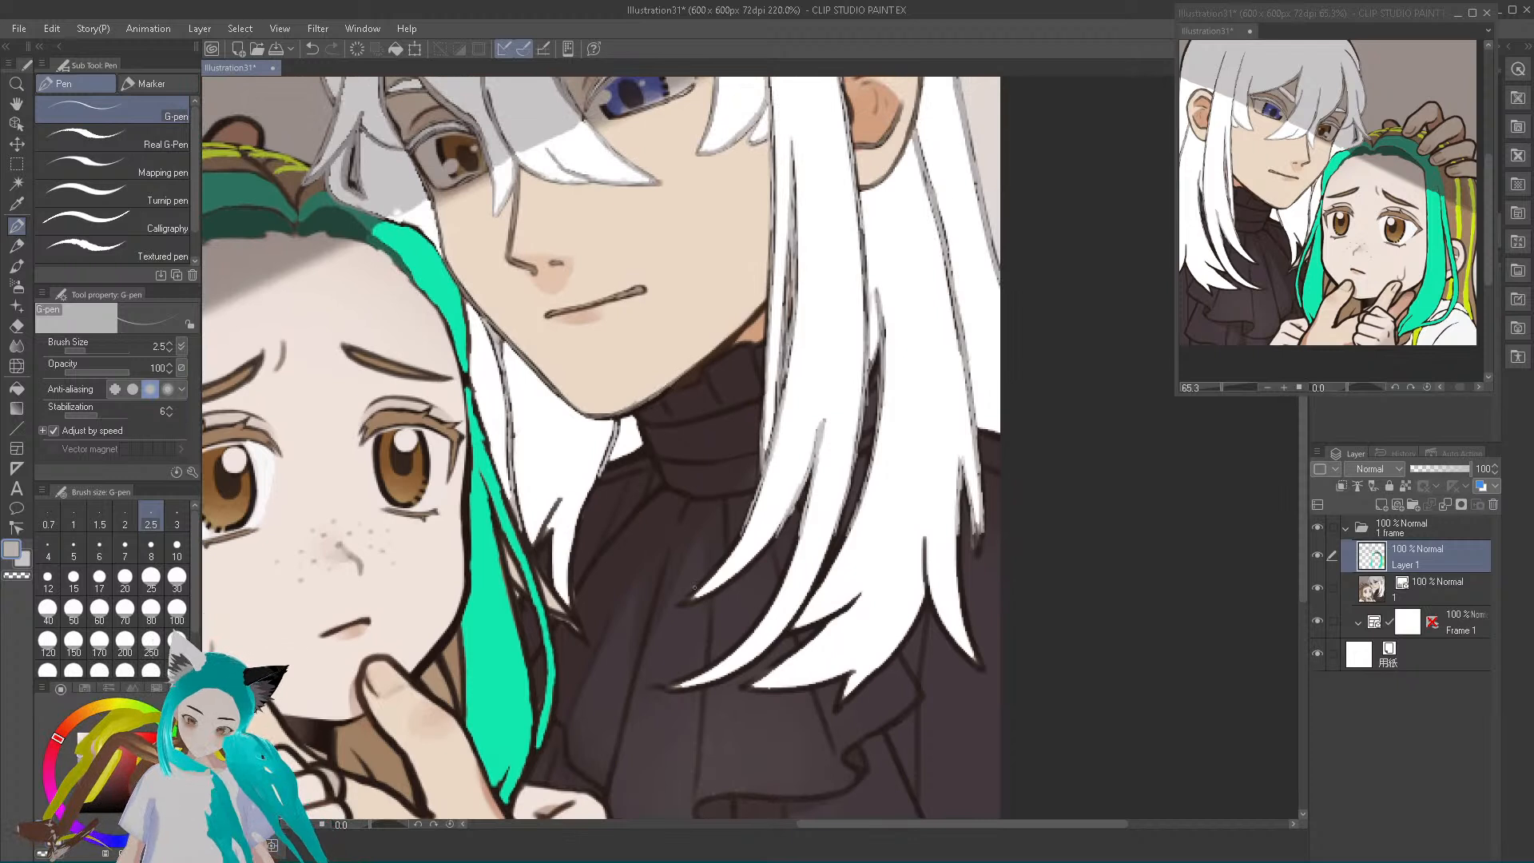
mouse_move(683, 603)
left_mouse_down()
mouse_move(721, 557)
mouse_move(684, 605)
mouse_move(714, 596)
mouse_move(788, 521)
left_mouse_up()
mouse_move(657, 687)
left_mouse_down()
mouse_move(760, 620)
mouse_move(797, 525)
mouse_move(780, 583)
left_mouse_up()
left_click_drag(657, 689, 733, 682)
left_click(745, 671, "alt")
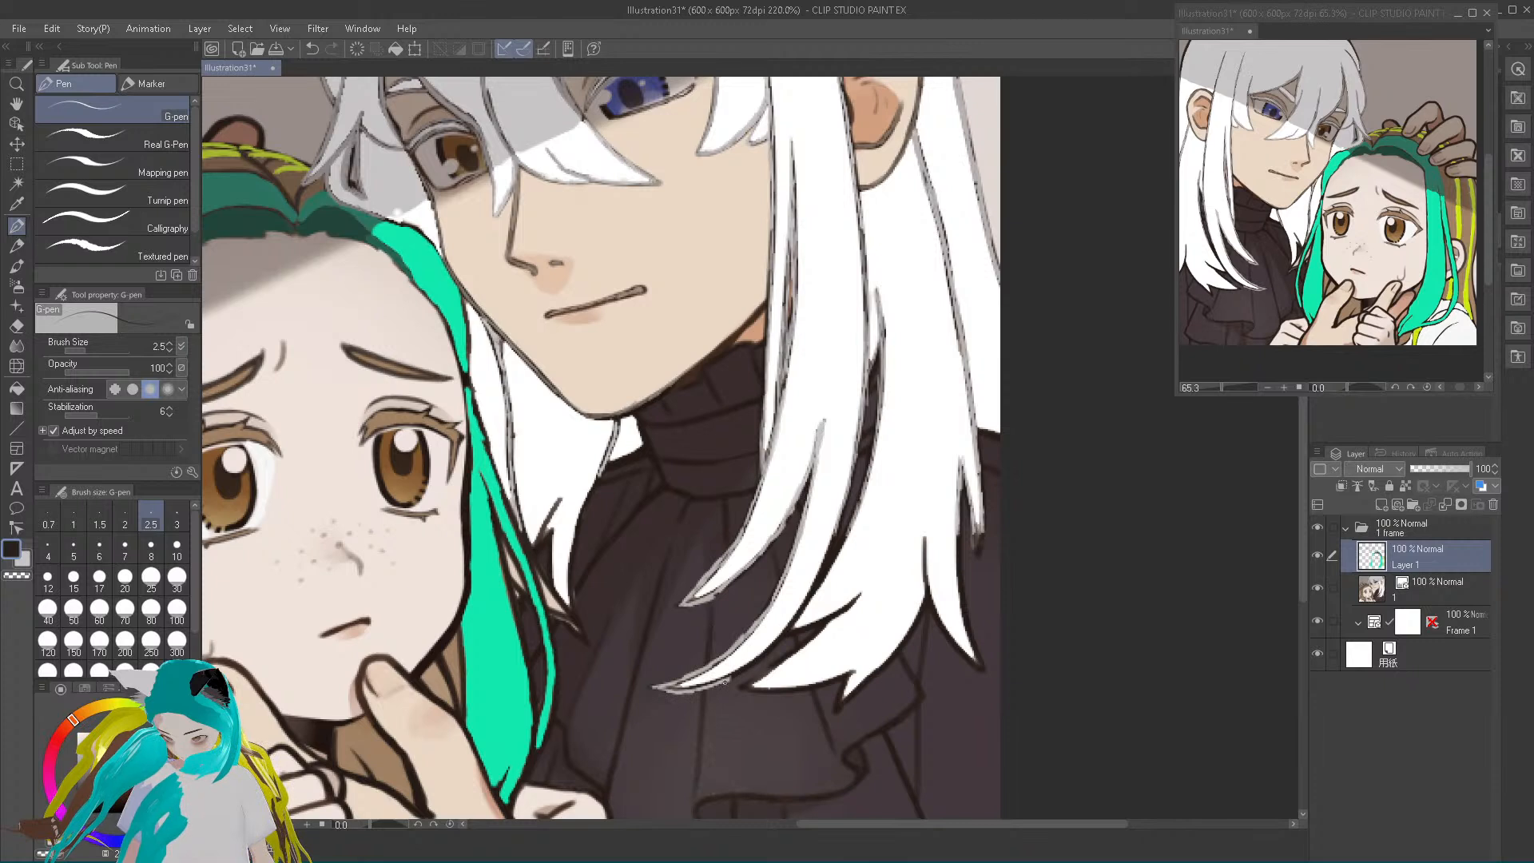
left_click(726, 678, "alt")
left_click_drag(726, 681, 821, 575)
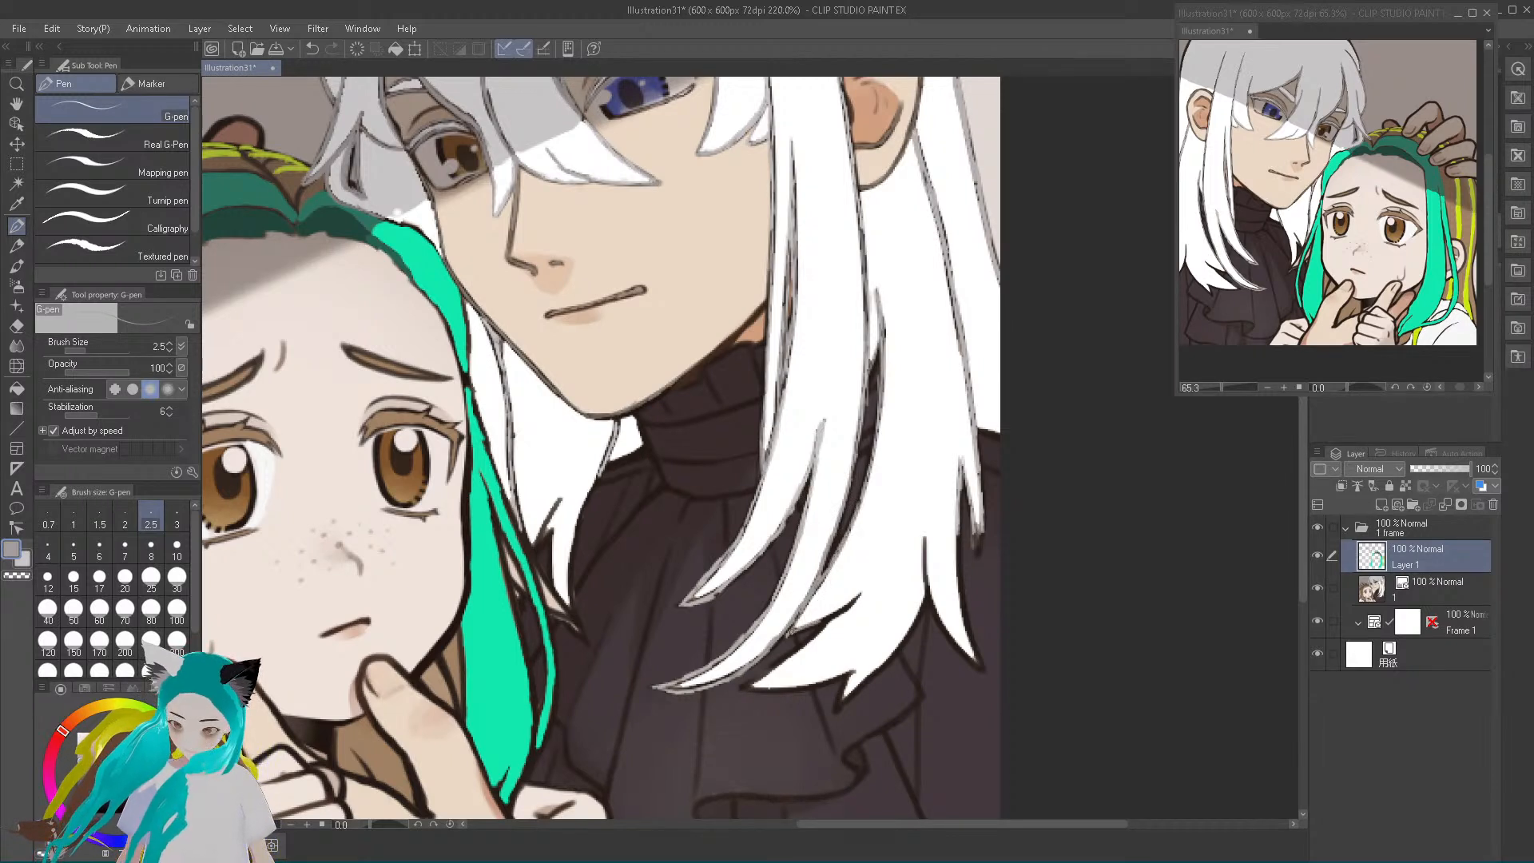
mouse_move(803, 631)
left_mouse_down()
mouse_move(769, 651)
mouse_move(761, 681)
mouse_move(844, 612)
left_mouse_up()
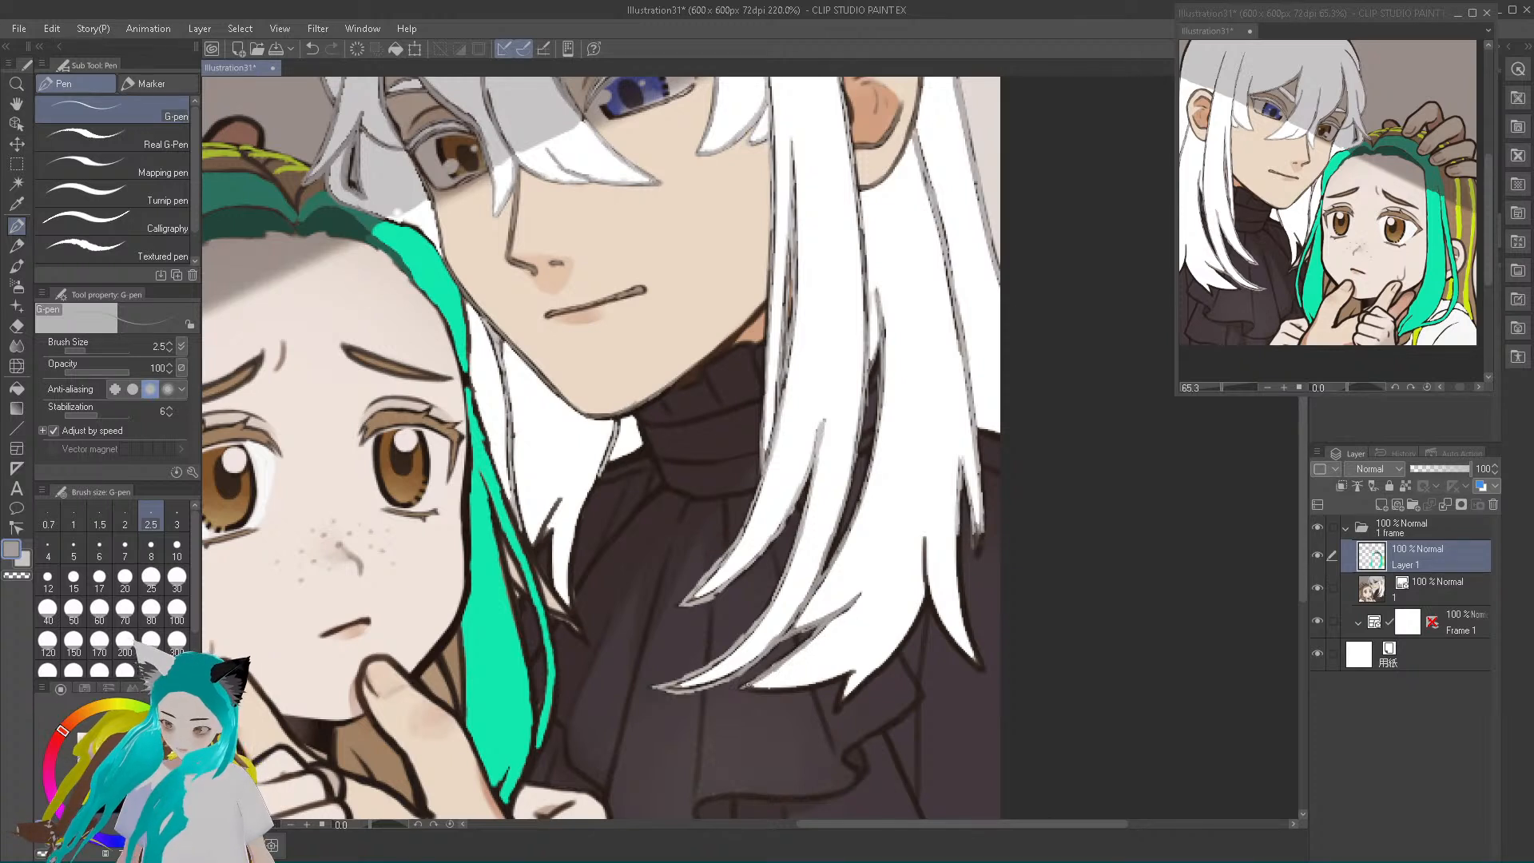
Trace light grey over the lower edge of the wide lock, its jagged tips and the notch beside the outer strand
left_click_drag(770, 689, 743, 691)
left_click(784, 689, "alt")
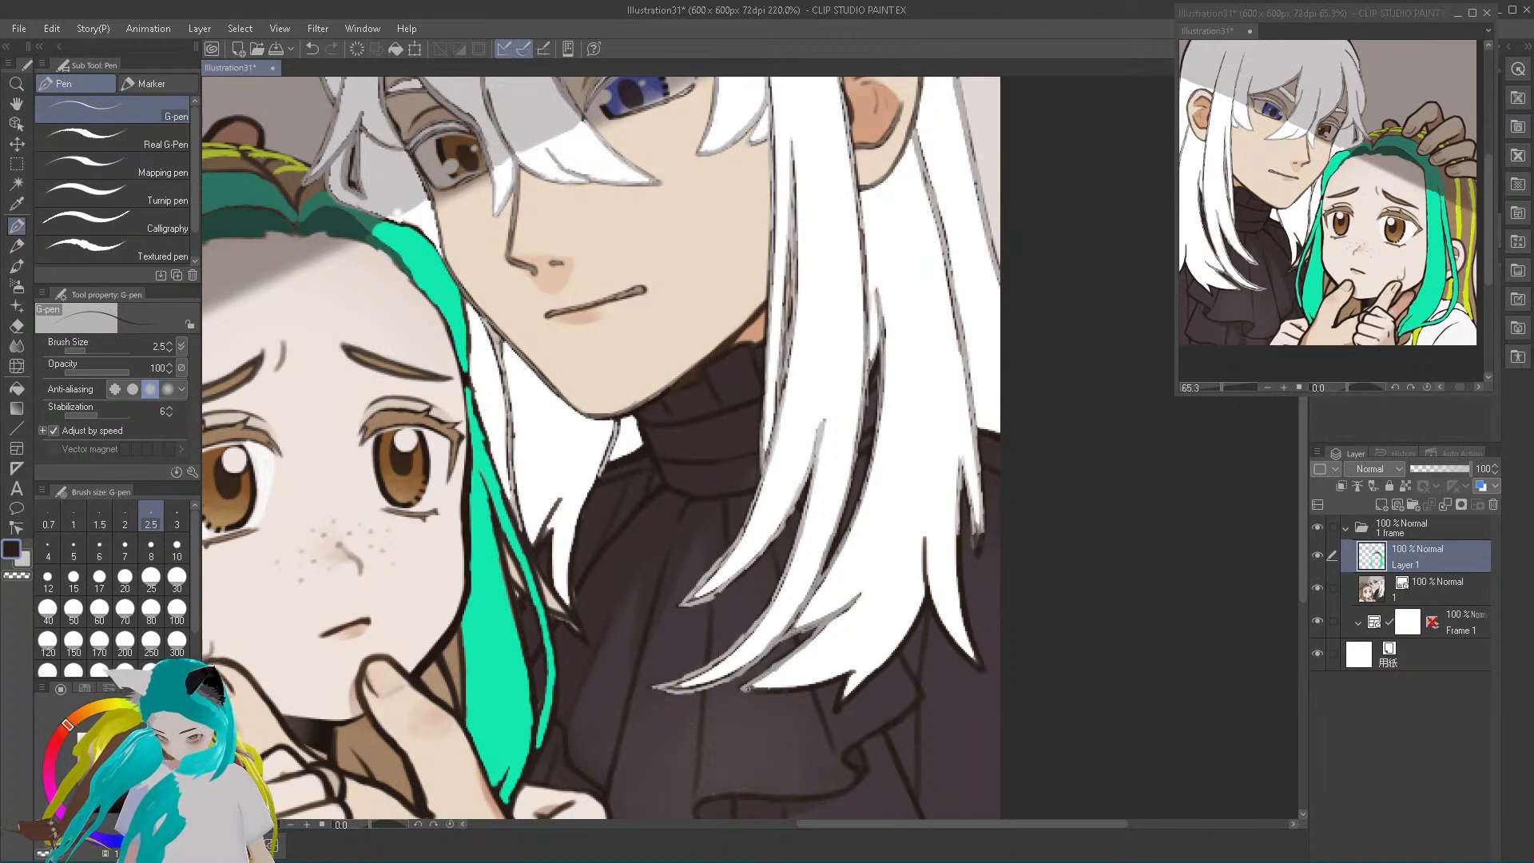
left_click(757, 690, "alt")
mouse_move(757, 690)
left_mouse_down()
mouse_move(854, 673)
mouse_move(835, 711)
mouse_move(850, 673)
mouse_move(834, 681)
mouse_move(849, 692)
mouse_move(896, 652)
mouse_move(927, 568)
left_mouse_up()
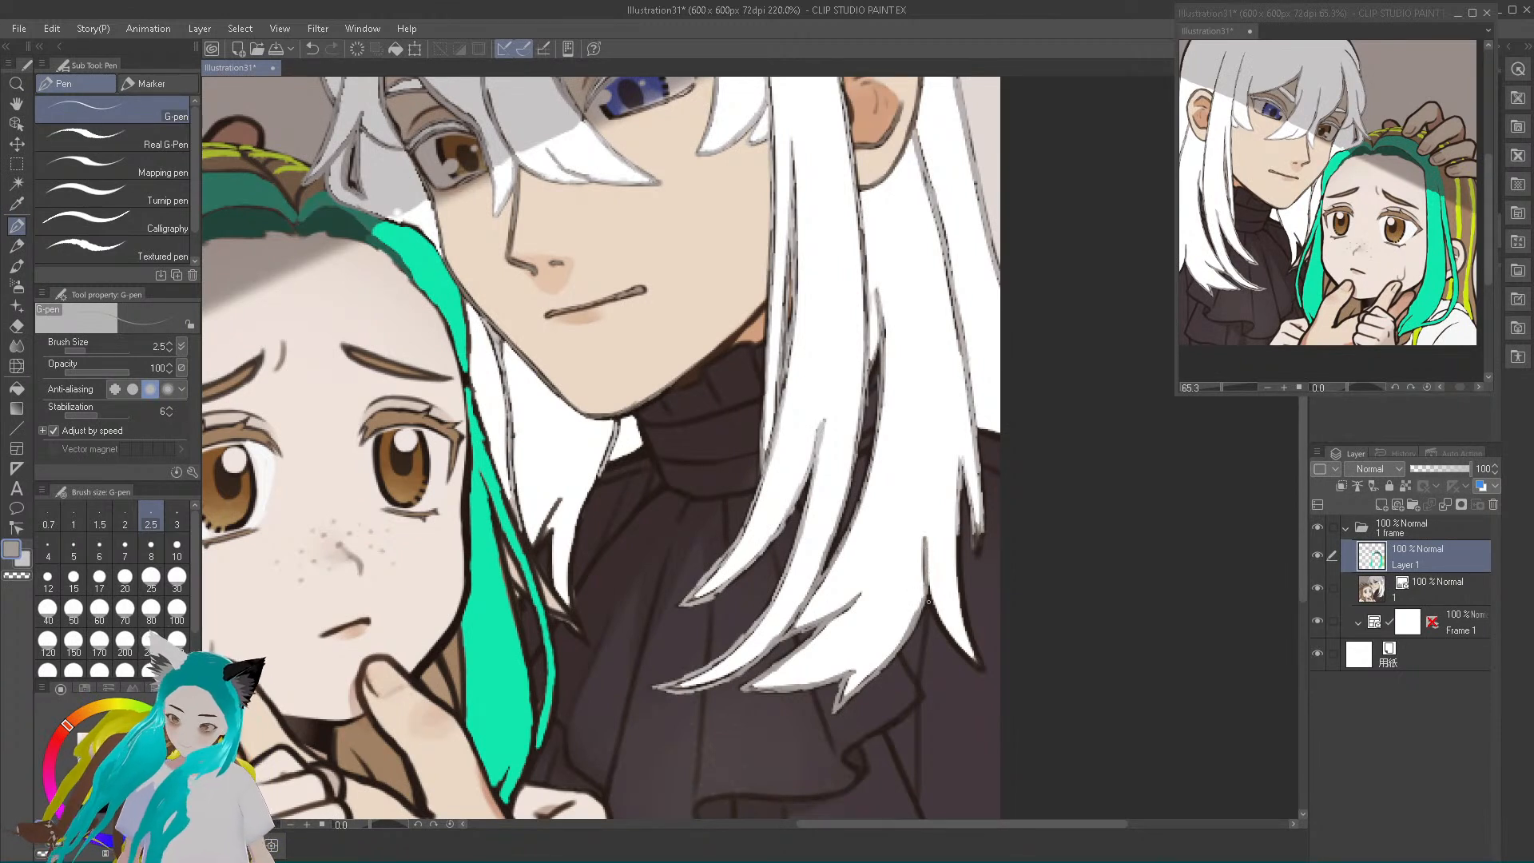
left_click_drag(932, 614, 975, 668)
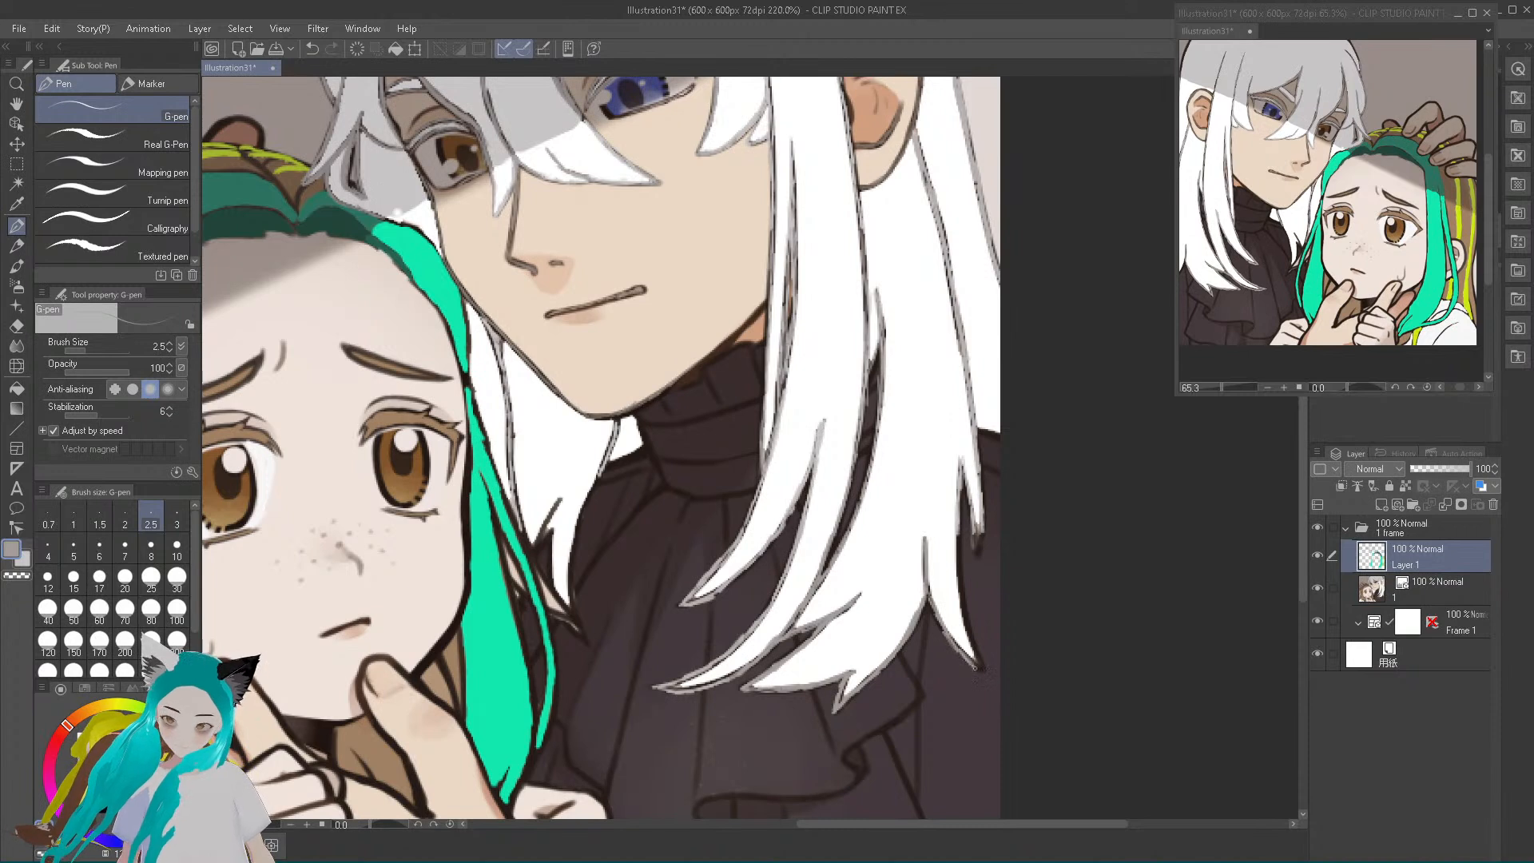
left_click_drag(928, 593, 937, 620)
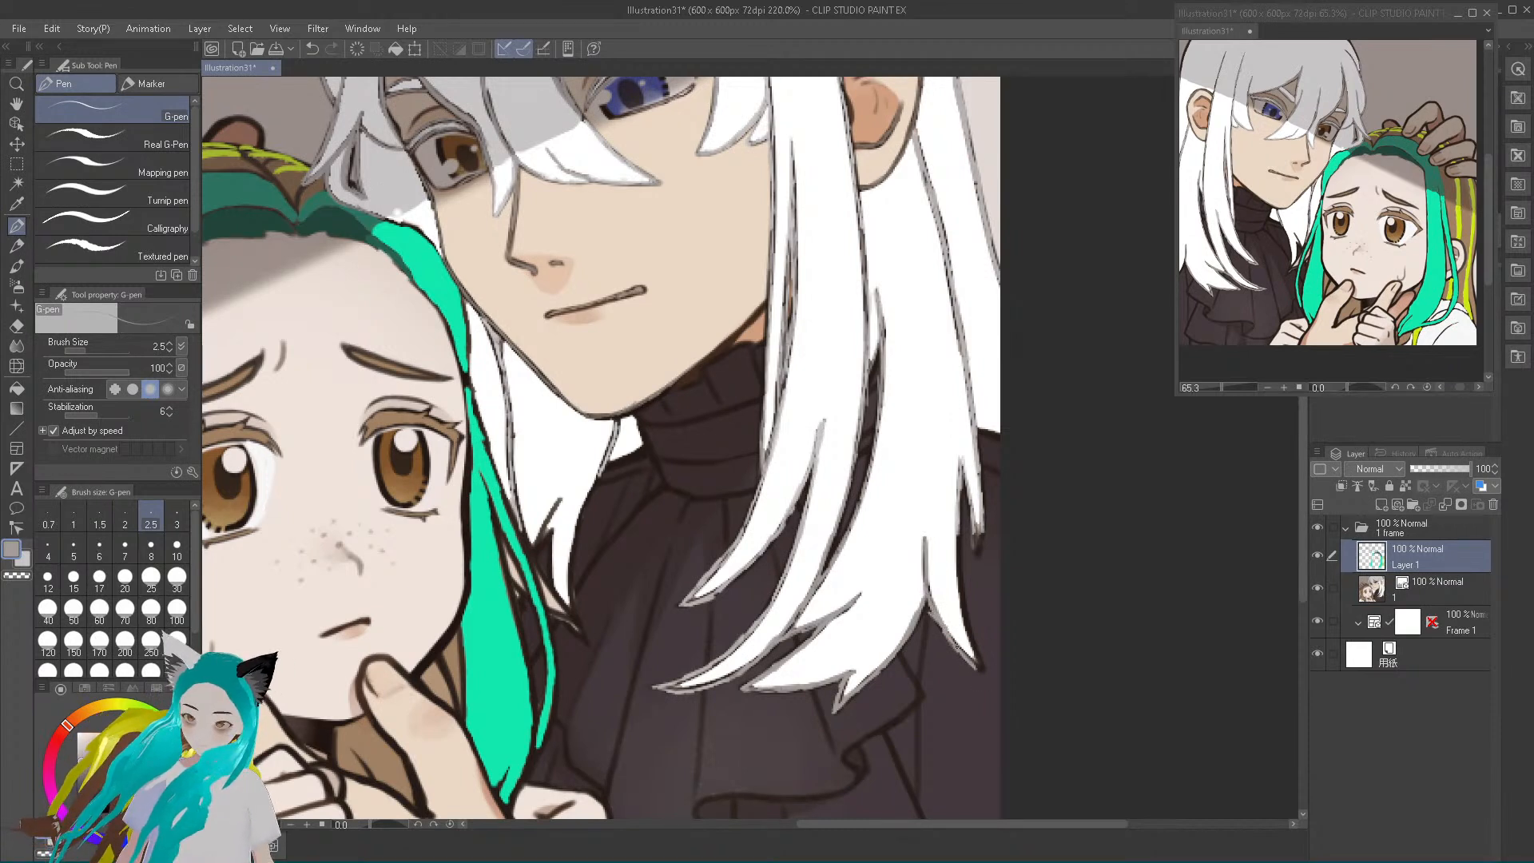
Trace light grey over the outermost lock's pointed tip and the dark hair edges above the shoulder
left_click_drag(985, 673, 961, 470)
left_click_drag(959, 540, 984, 673)
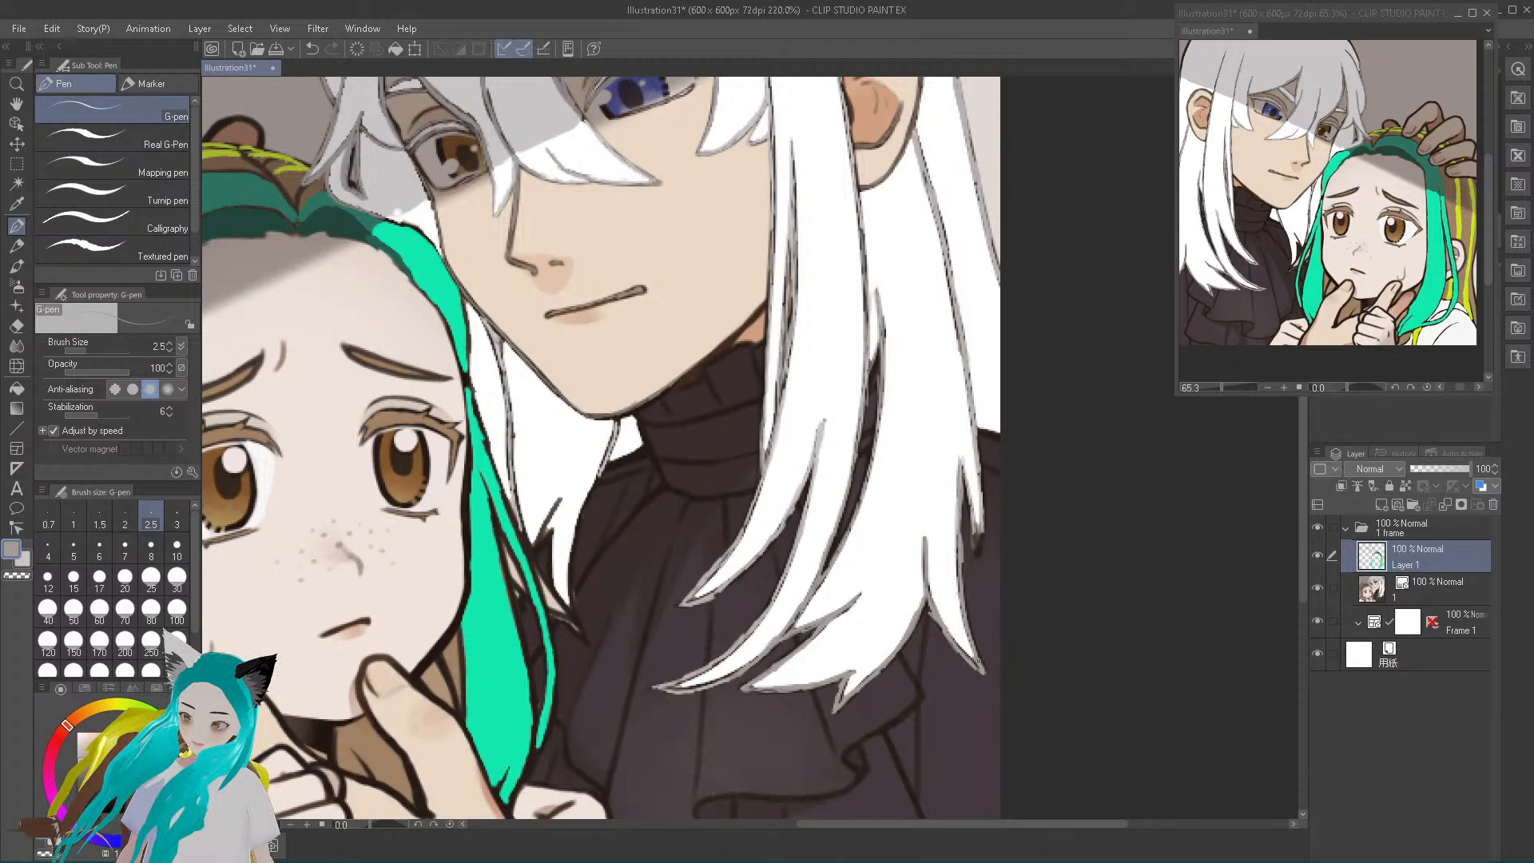
mouse_move(970, 519)
left_mouse_down()
mouse_move(979, 557)
mouse_move(985, 515)
left_mouse_up()
left_click_drag(978, 430, 1001, 438)
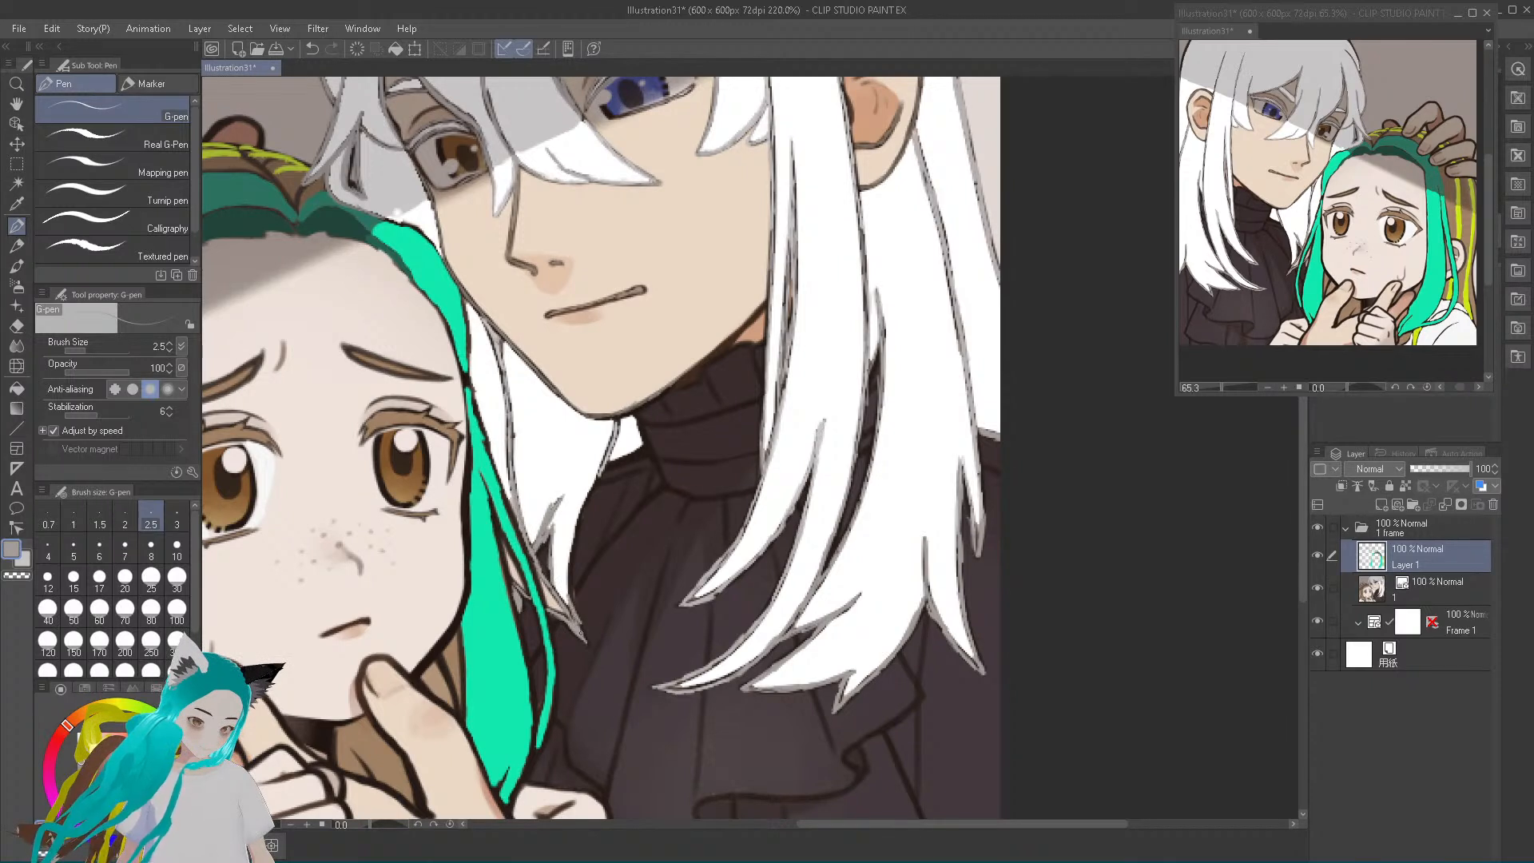
Trace light grey over the edge of the lock below the chin, undoing and redrawing a stroke near the jaw
mouse_move(570, 593)
left_mouse_down()
mouse_move(614, 438)
mouse_move(593, 421)
left_mouse_up()
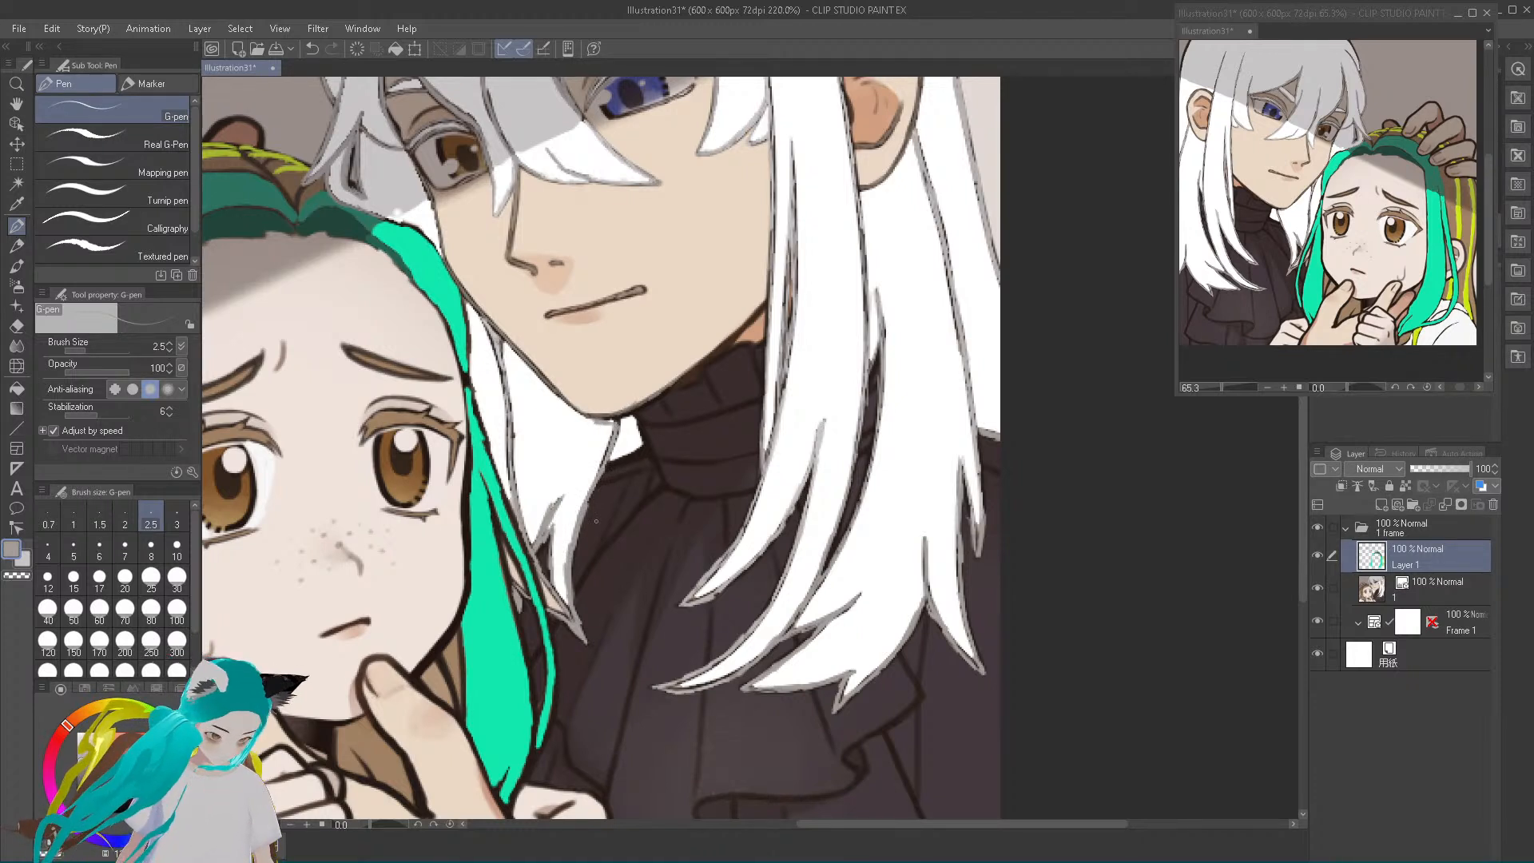
left_click(312, 49)
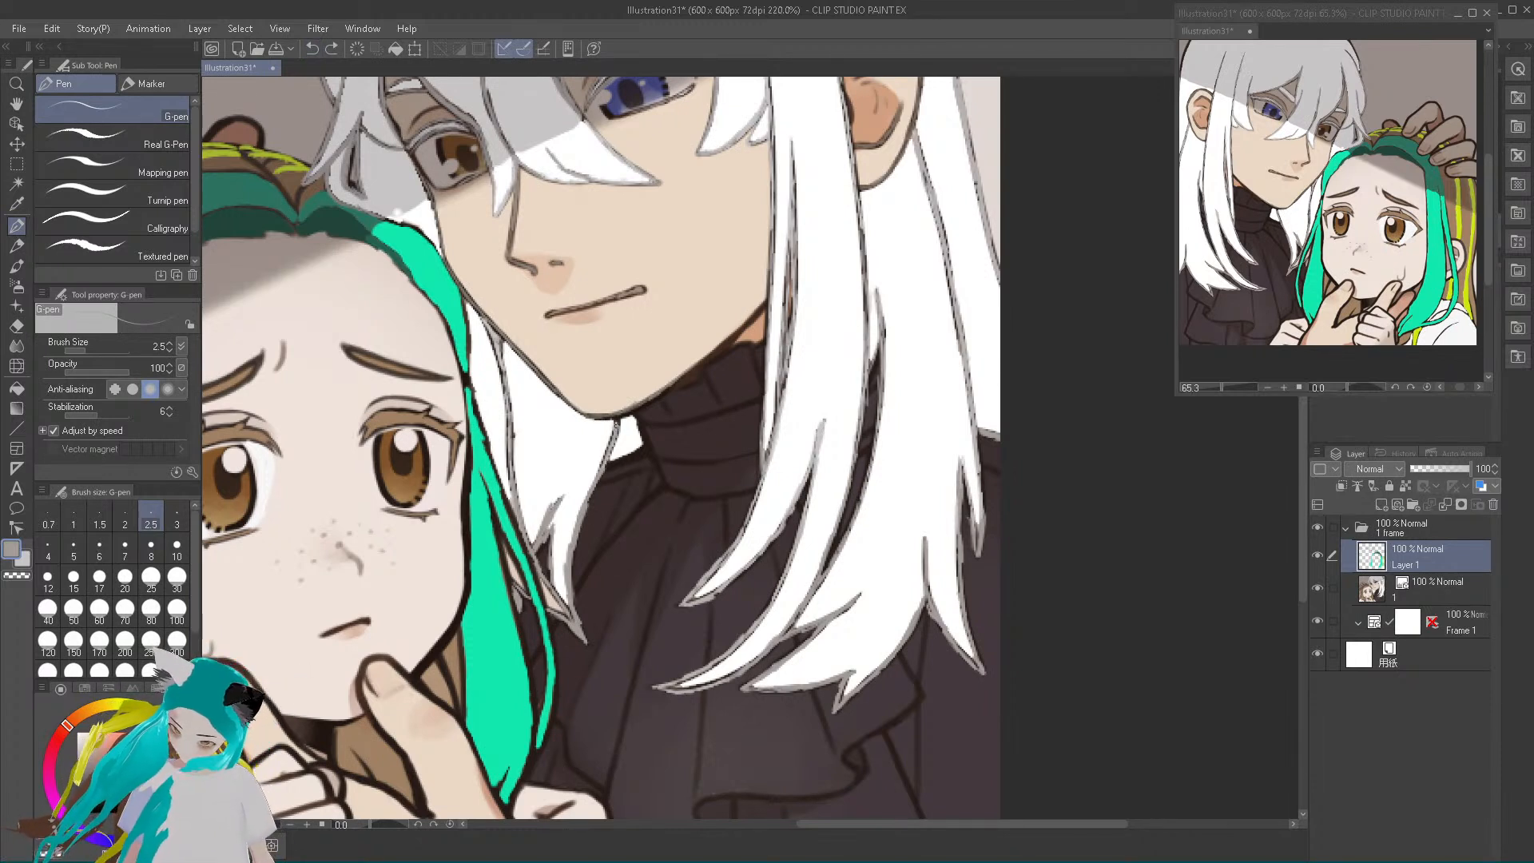
left_click_drag(619, 421, 619, 425)
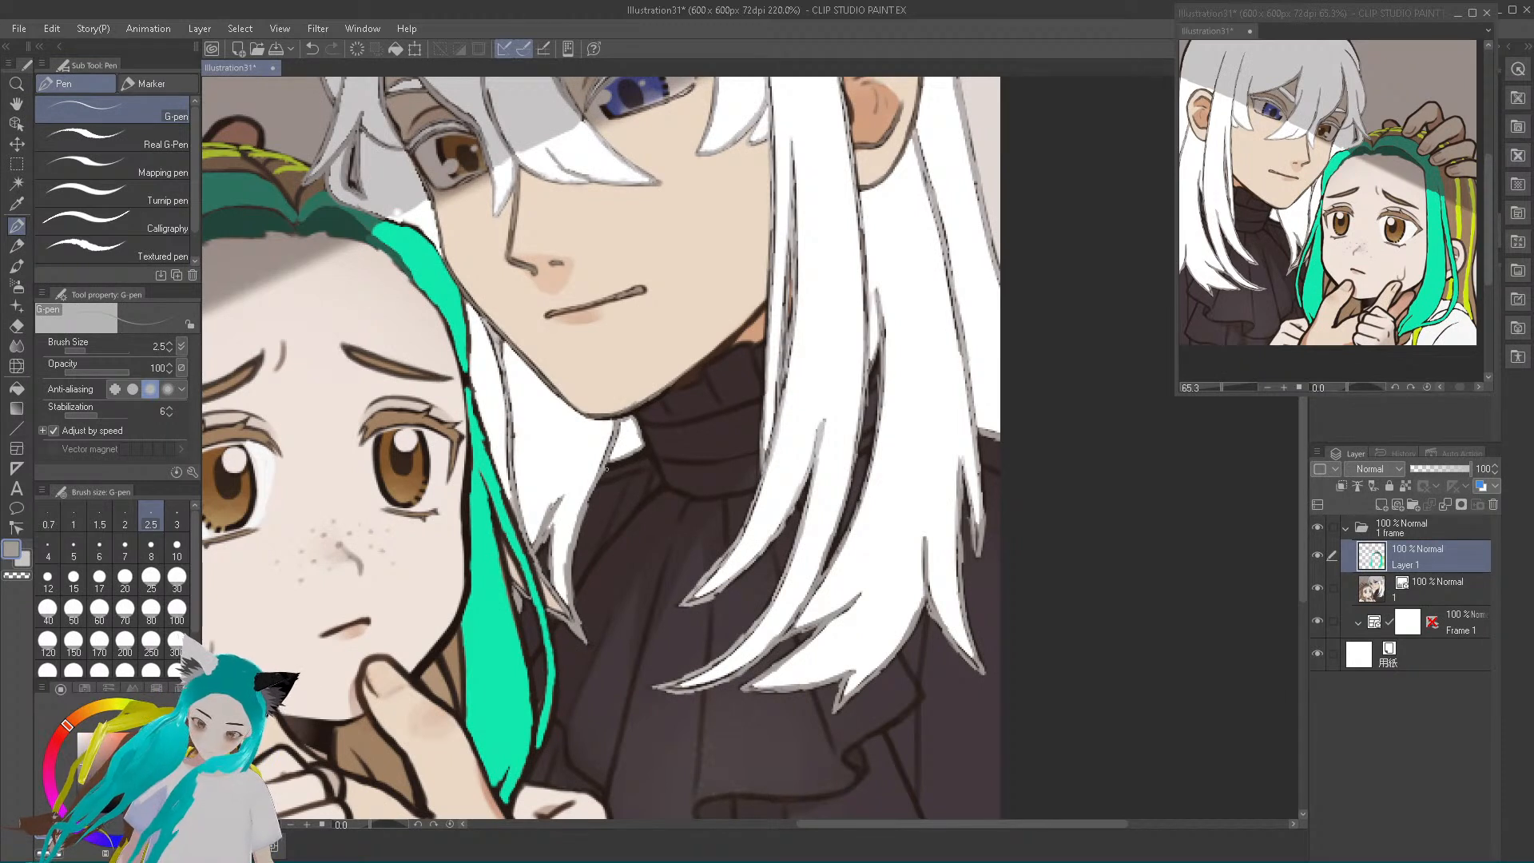
Sample the shaded hair's light grey and fill the small white patch between the chin lock and the turtleneck collar
left_click(520, 115, "alt")
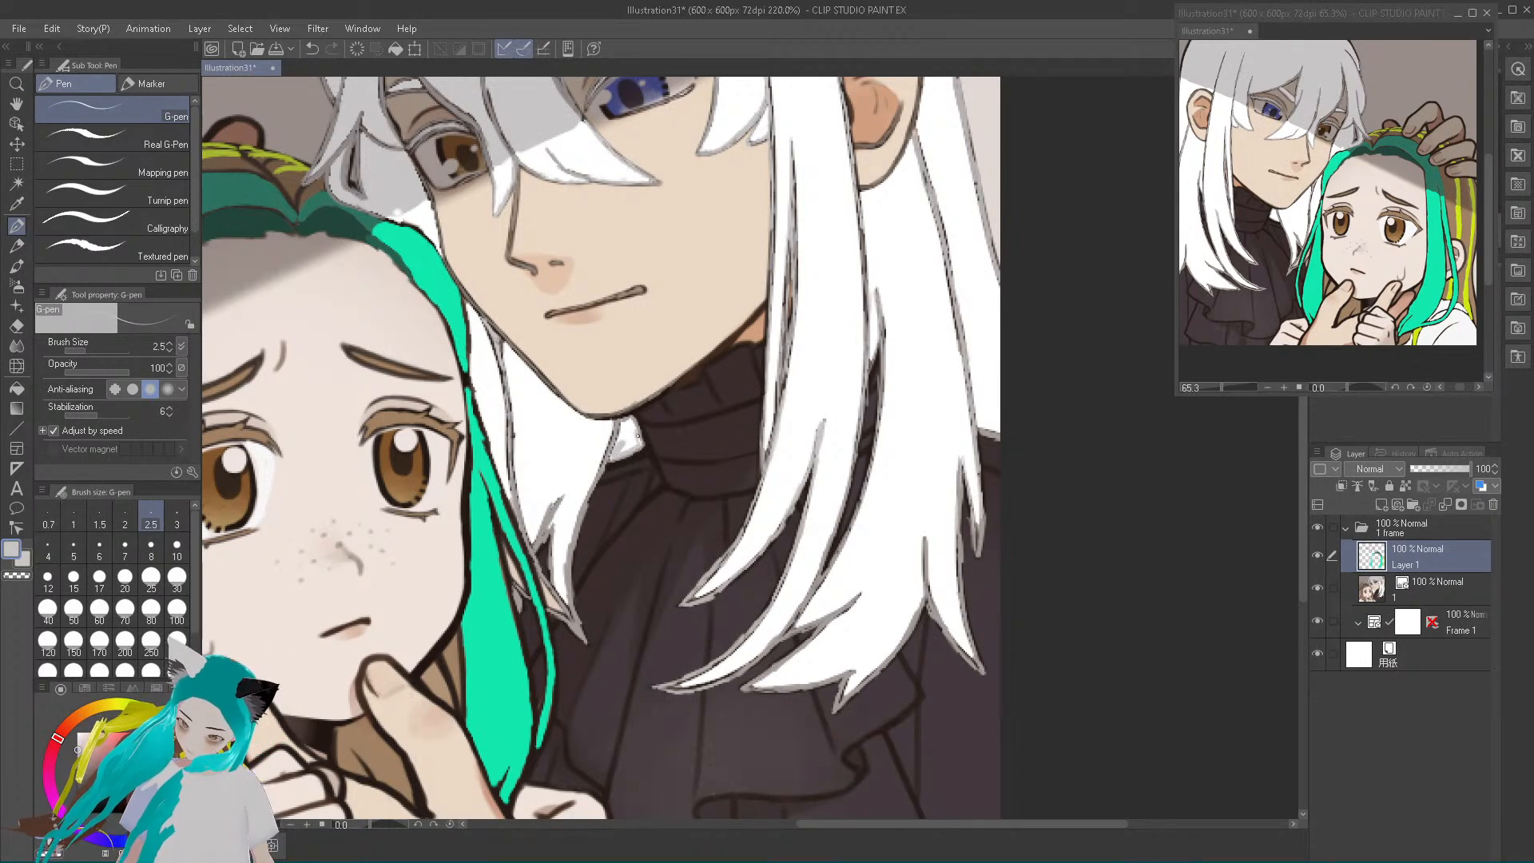
left_click(621, 430, "alt")
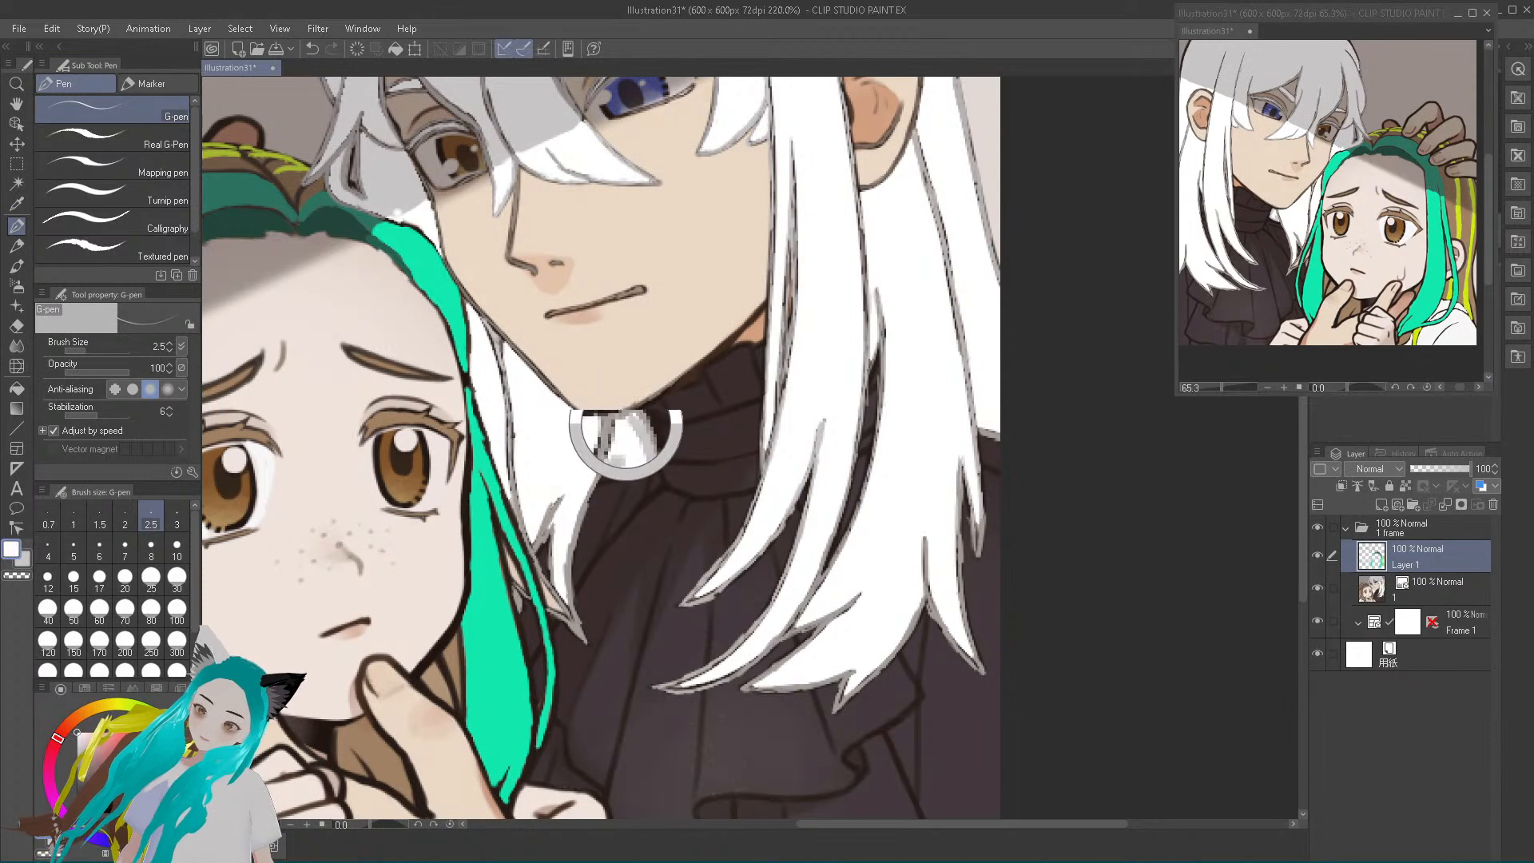
left_click(620, 454, "alt")
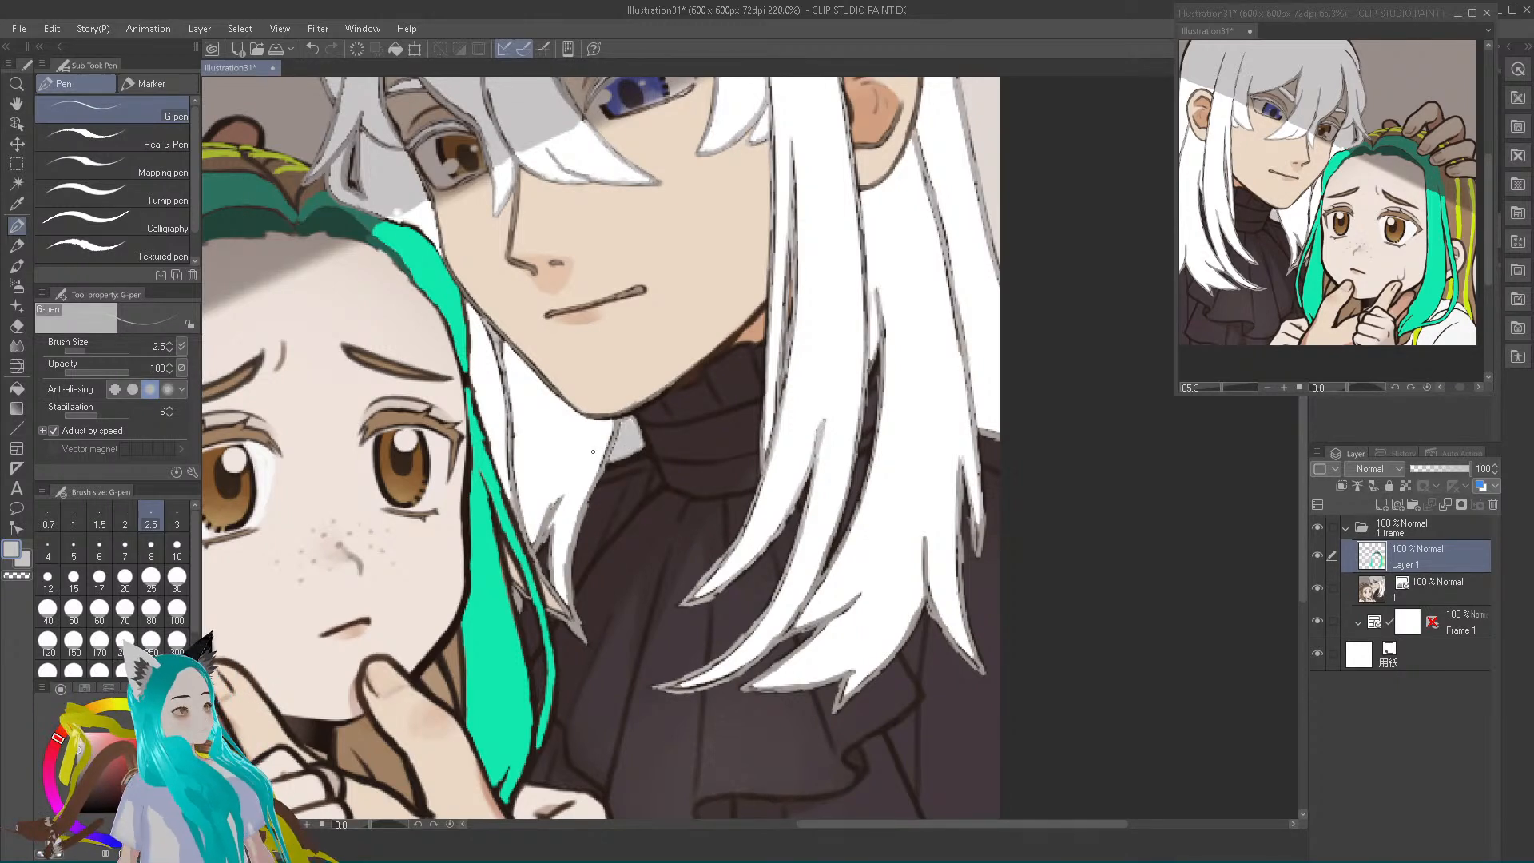
scroll(784, 477, "up", 10)
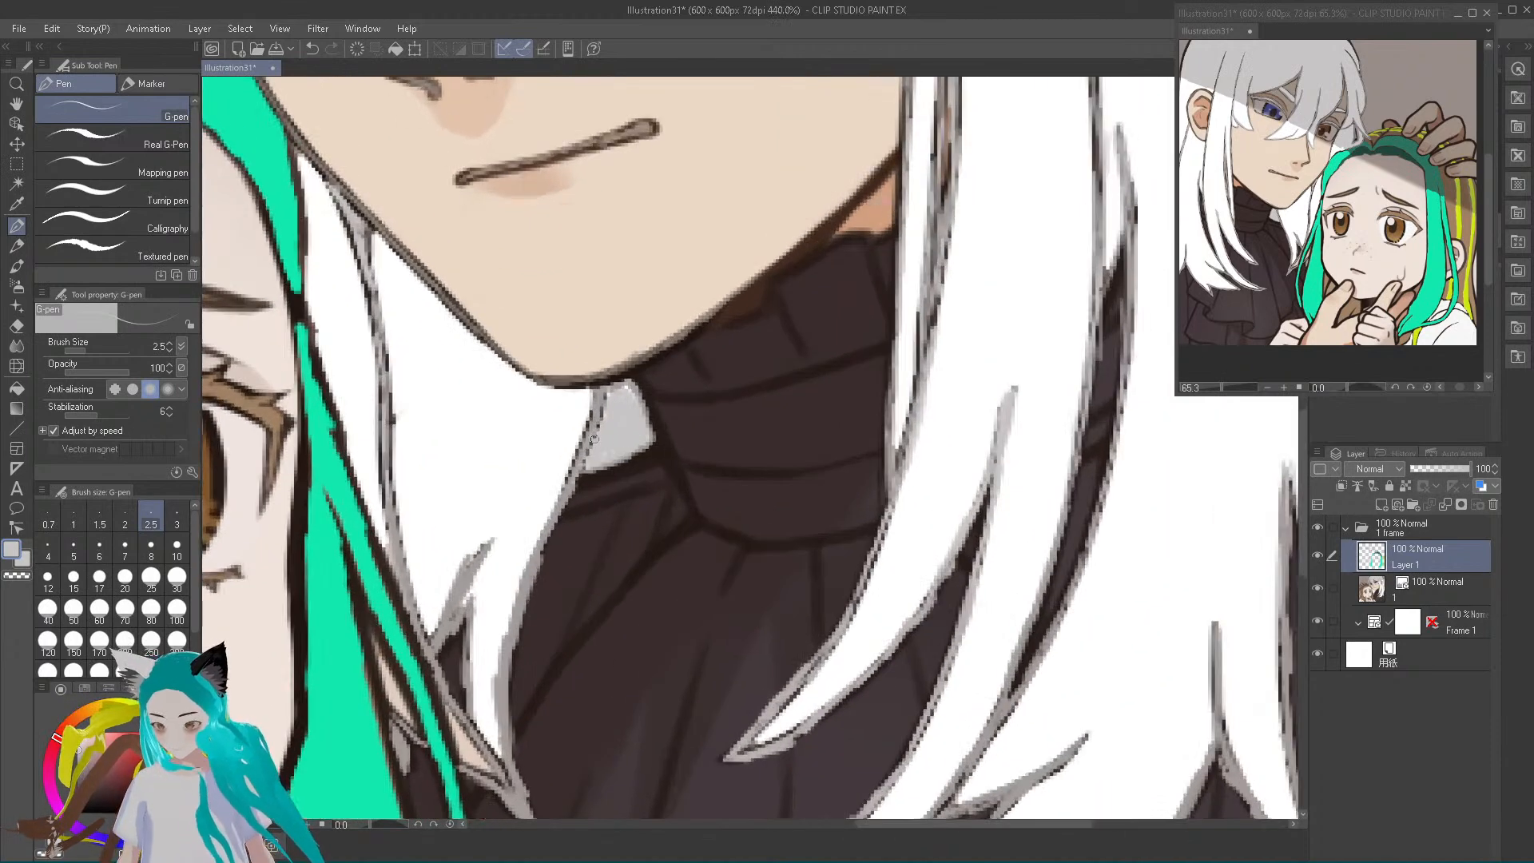
scroll(618, 434, "up", 2)
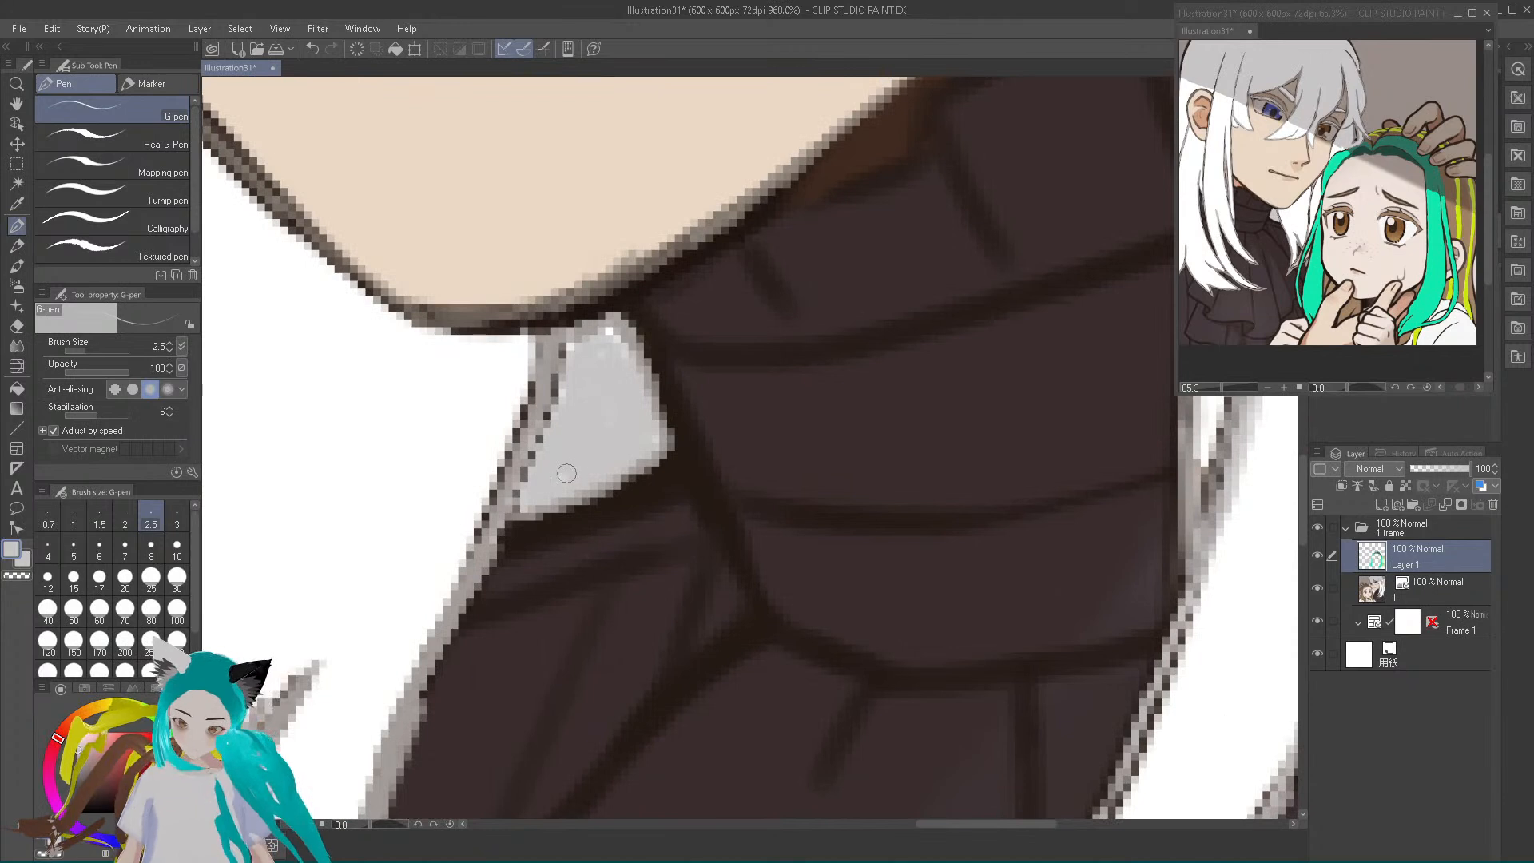
mouse_move(568, 392)
left_mouse_down()
mouse_move(609, 327)
mouse_move(638, 406)
mouse_move(615, 326)
mouse_move(663, 435)
mouse_move(628, 472)
mouse_move(535, 507)
left_mouse_up()
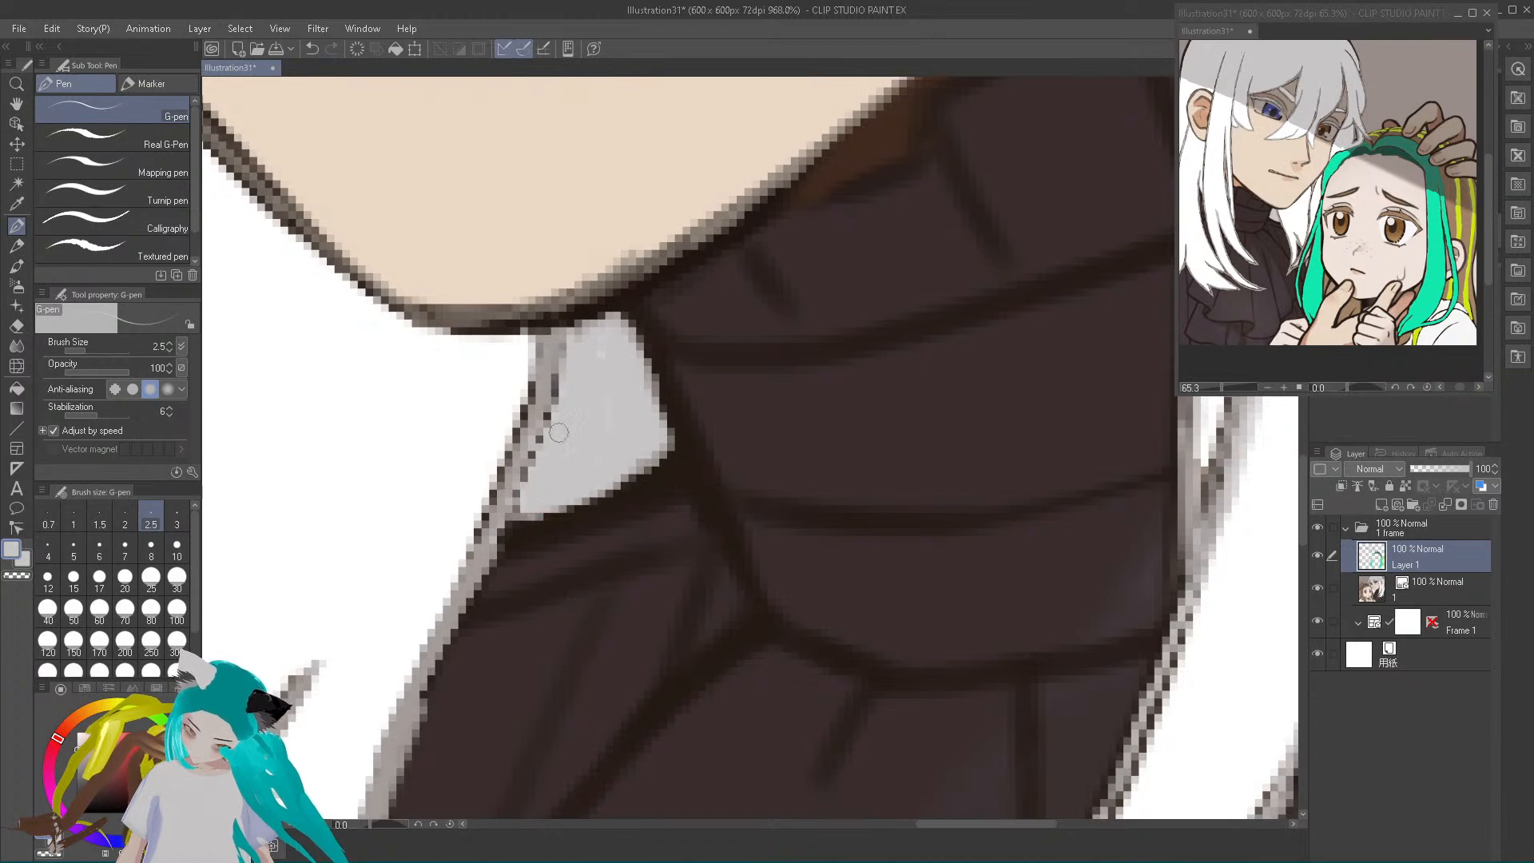
mouse_move(588, 329)
left_mouse_down()
mouse_move(637, 326)
mouse_move(616, 335)
mouse_move(641, 436)
left_mouse_up()
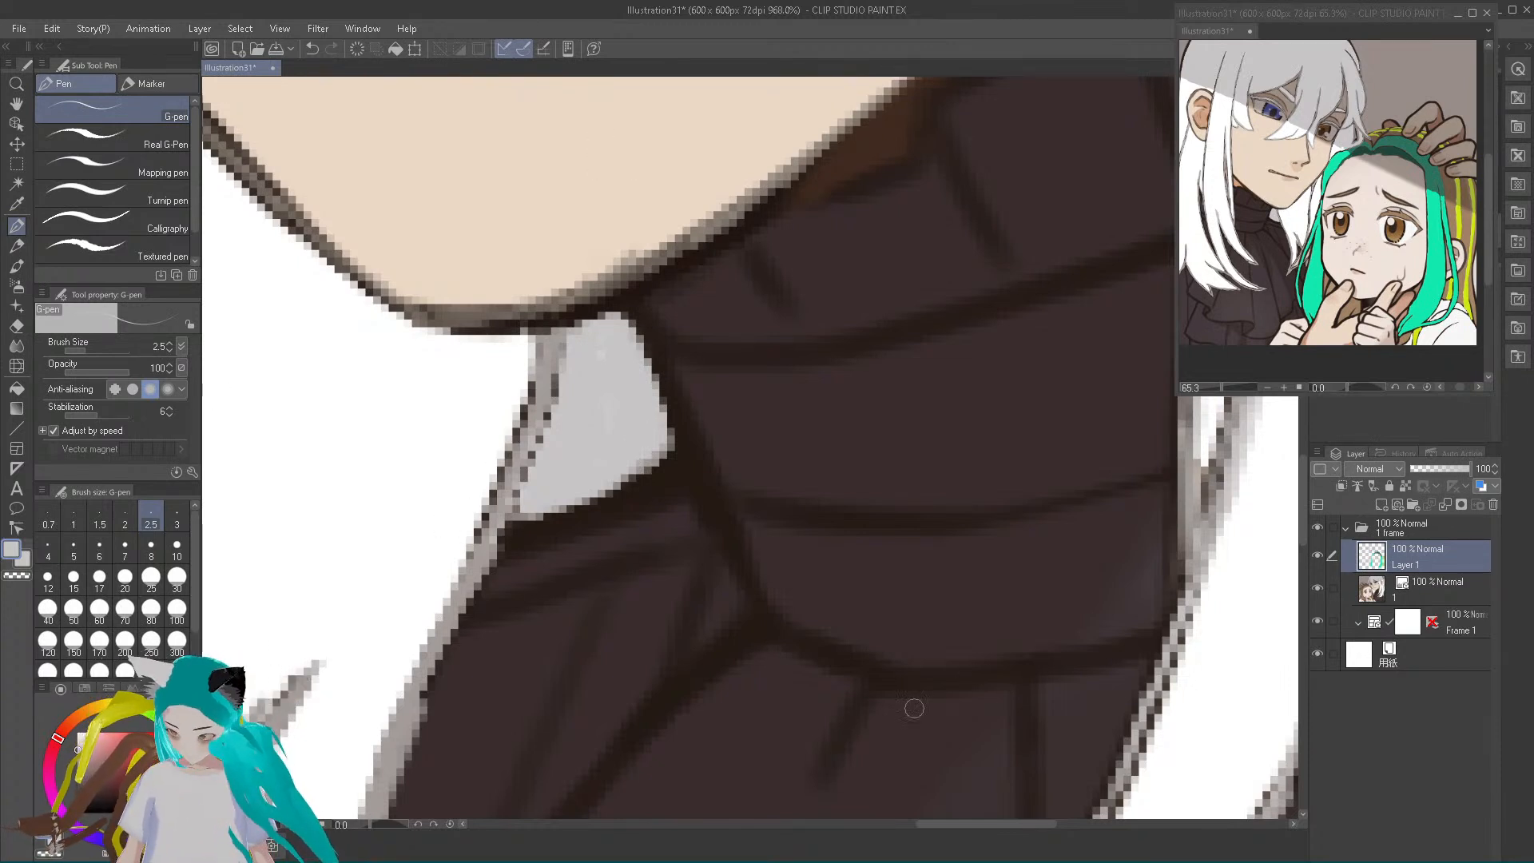
Paint the skin-coloured slivers of hair showing beside the thin teal strand light grey
left_click_drag(956, 827, 883, 831)
scroll(864, 596, "down", 2)
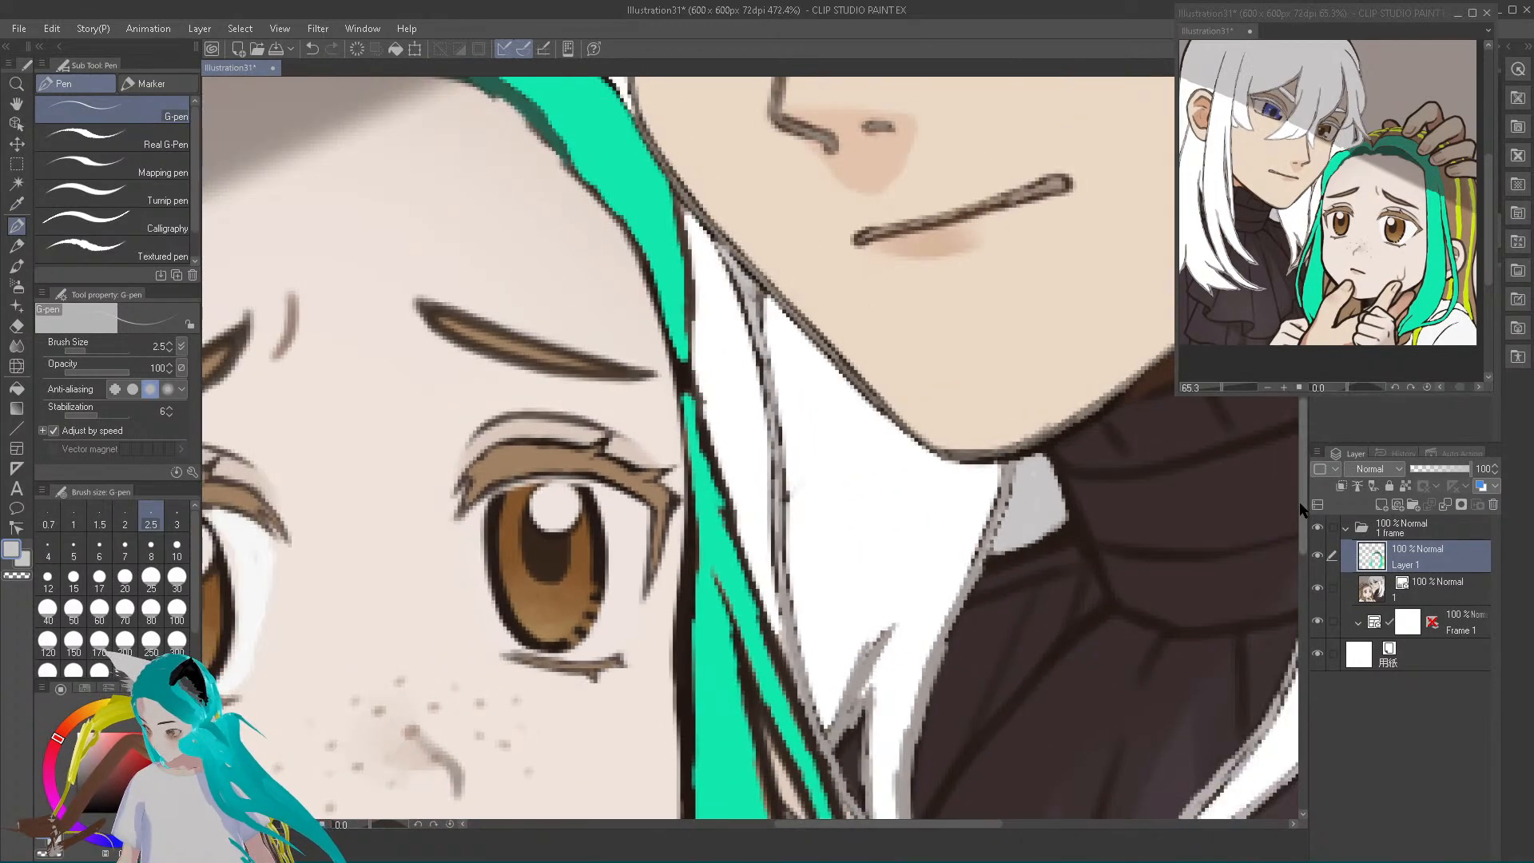
left_click_drag(1304, 516, 1309, 614)
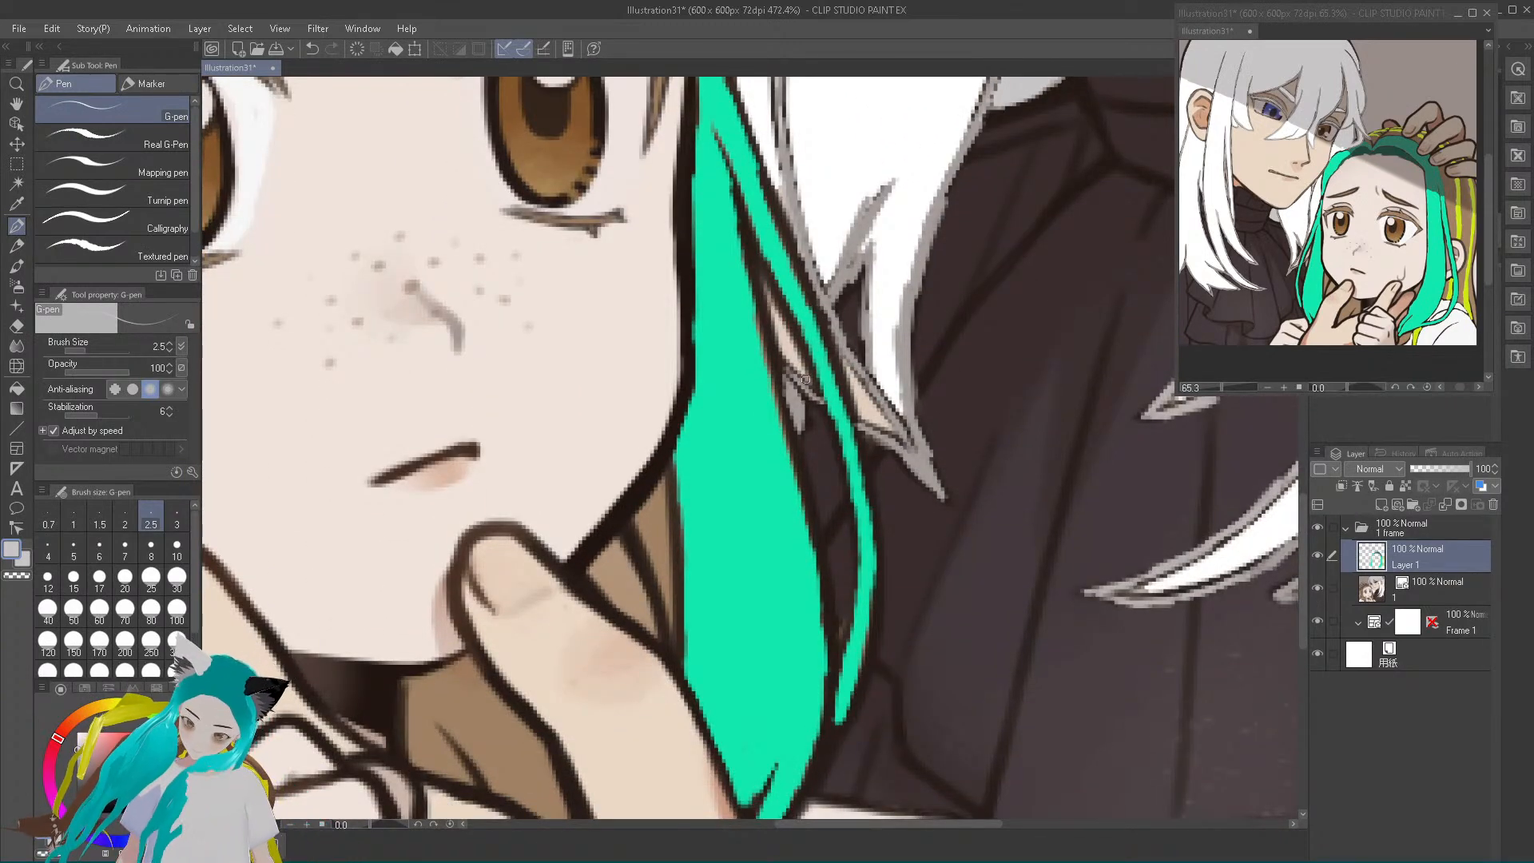
mouse_move(782, 341)
left_mouse_down()
mouse_move(772, 308)
mouse_move(812, 389)
mouse_move(765, 292)
left_mouse_up()
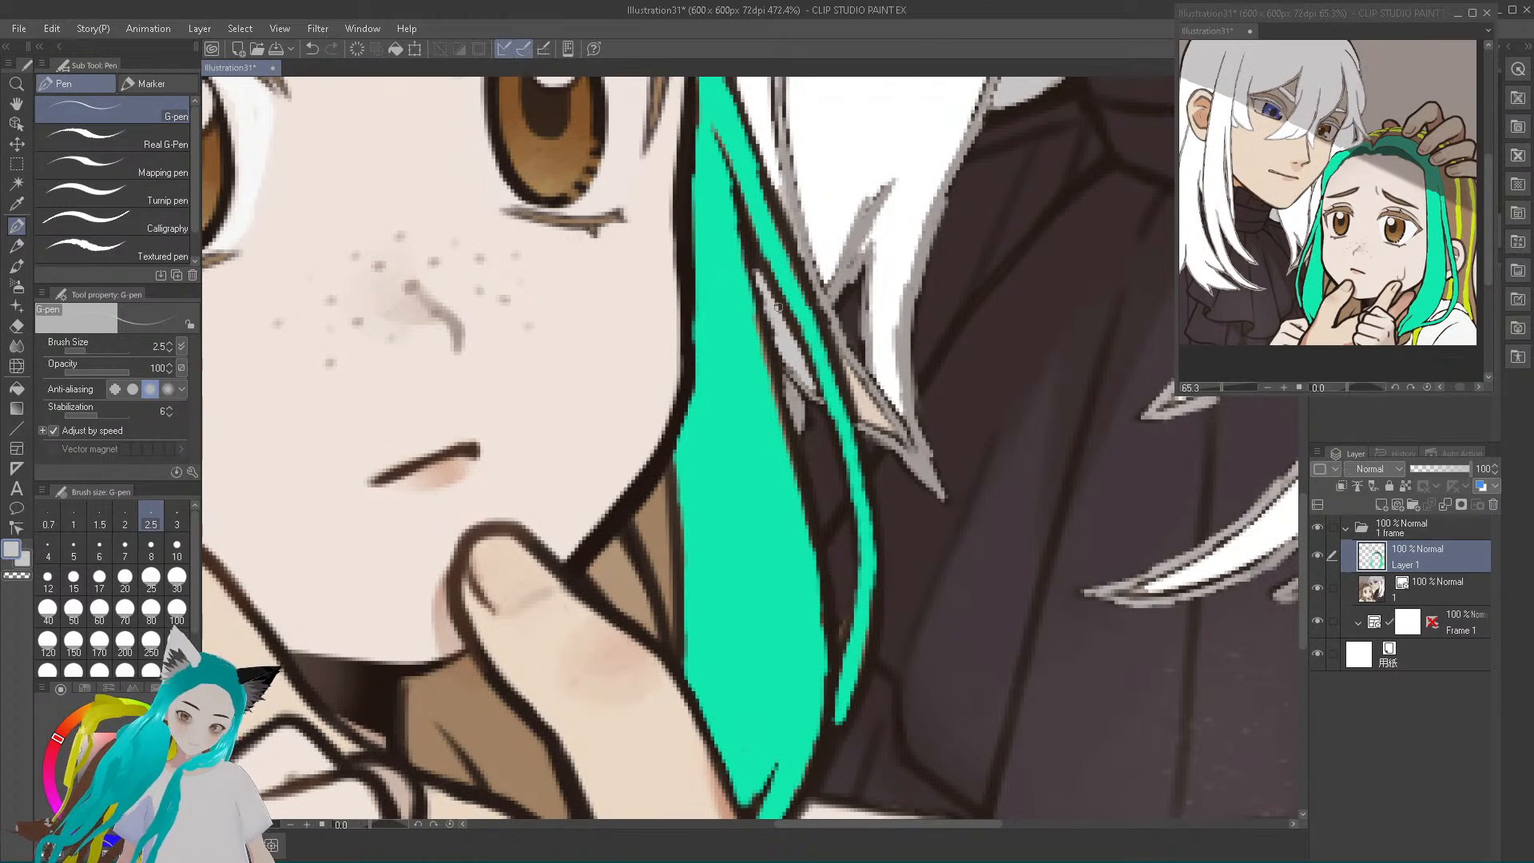
mouse_move(852, 386)
left_mouse_down()
mouse_move(861, 421)
mouse_move(845, 370)
left_mouse_up()
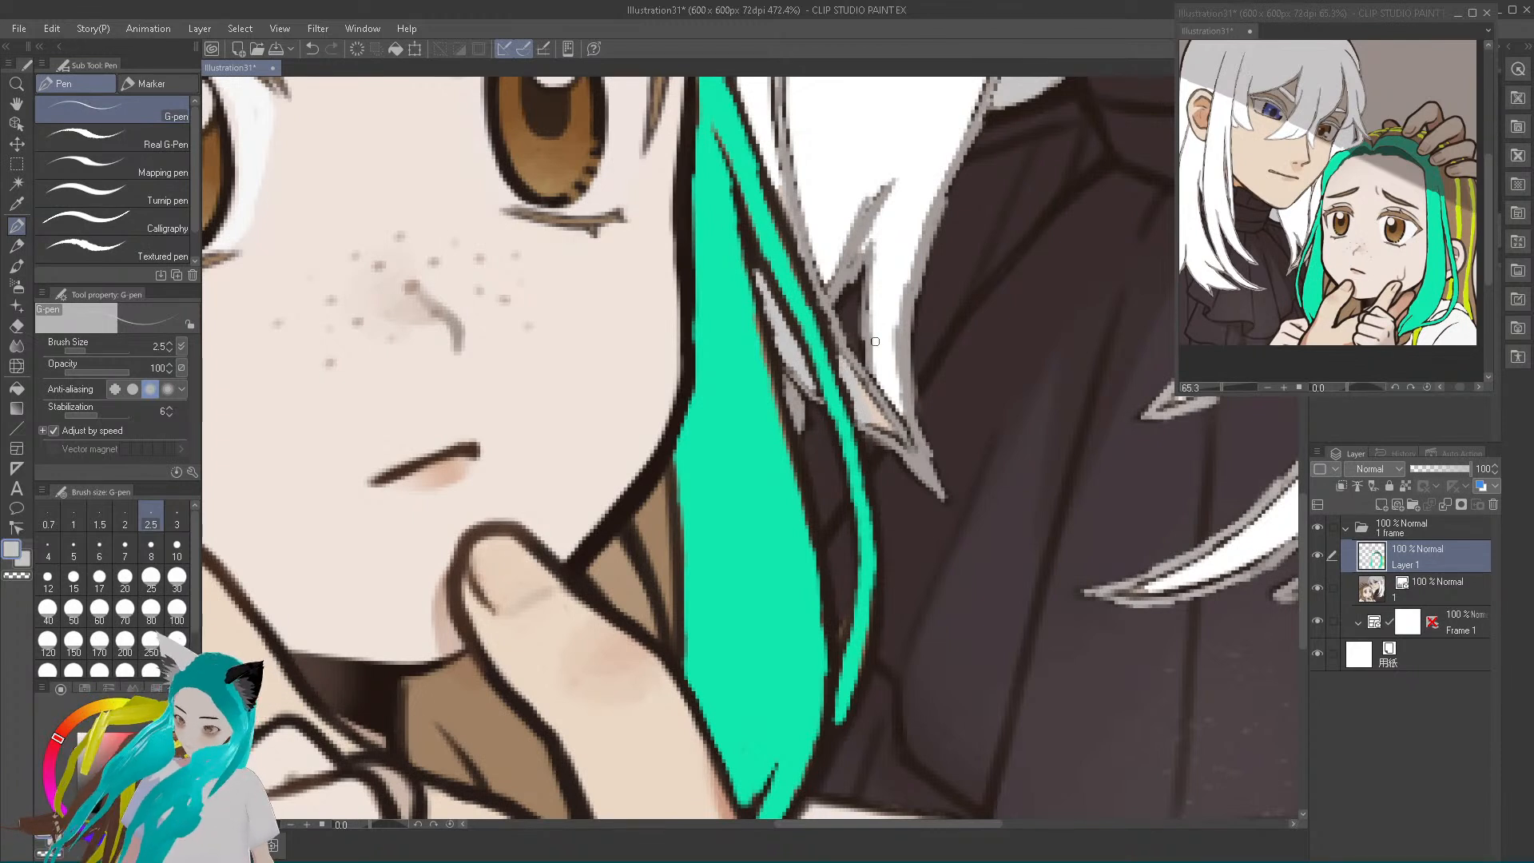
Sample the hair's white, fill the lock tip beside the teal strand, and thin the grey edges of the pointed lock over the turtleneck
left_click(891, 286, "alt")
mouse_move(870, 416)
left_mouse_down()
mouse_move(906, 448)
mouse_move(871, 424)
mouse_move(844, 360)
mouse_move(899, 437)
mouse_move(852, 381)
left_mouse_up()
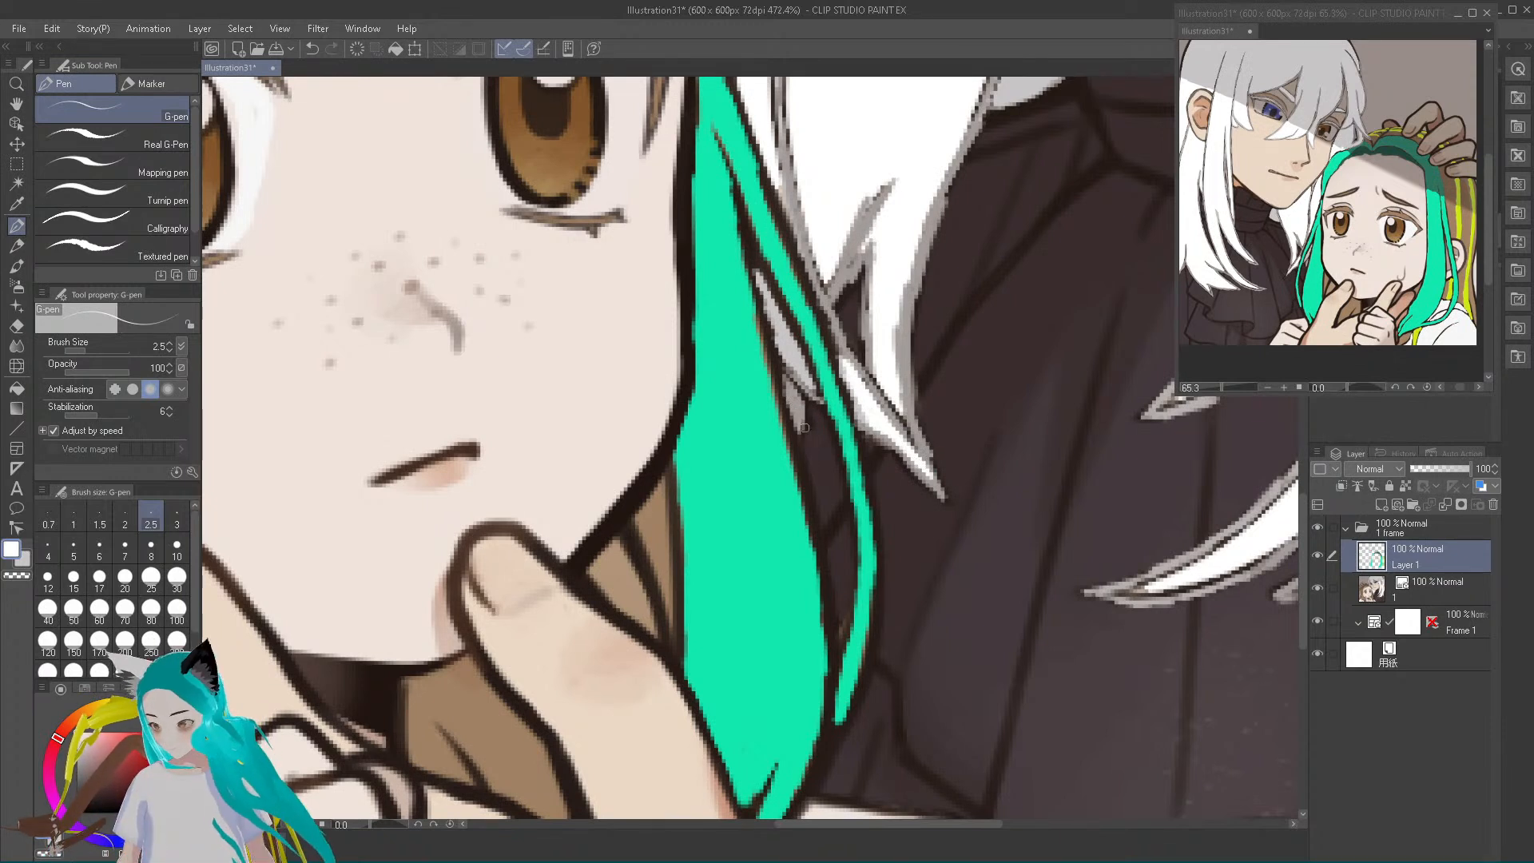
mouse_move(1152, 585)
left_mouse_down()
mouse_move(1117, 593)
mouse_move(1155, 588)
mouse_move(1280, 502)
left_mouse_up()
mouse_move(1161, 585)
left_mouse_down()
mouse_move(1212, 583)
mouse_move(1285, 537)
left_mouse_up()
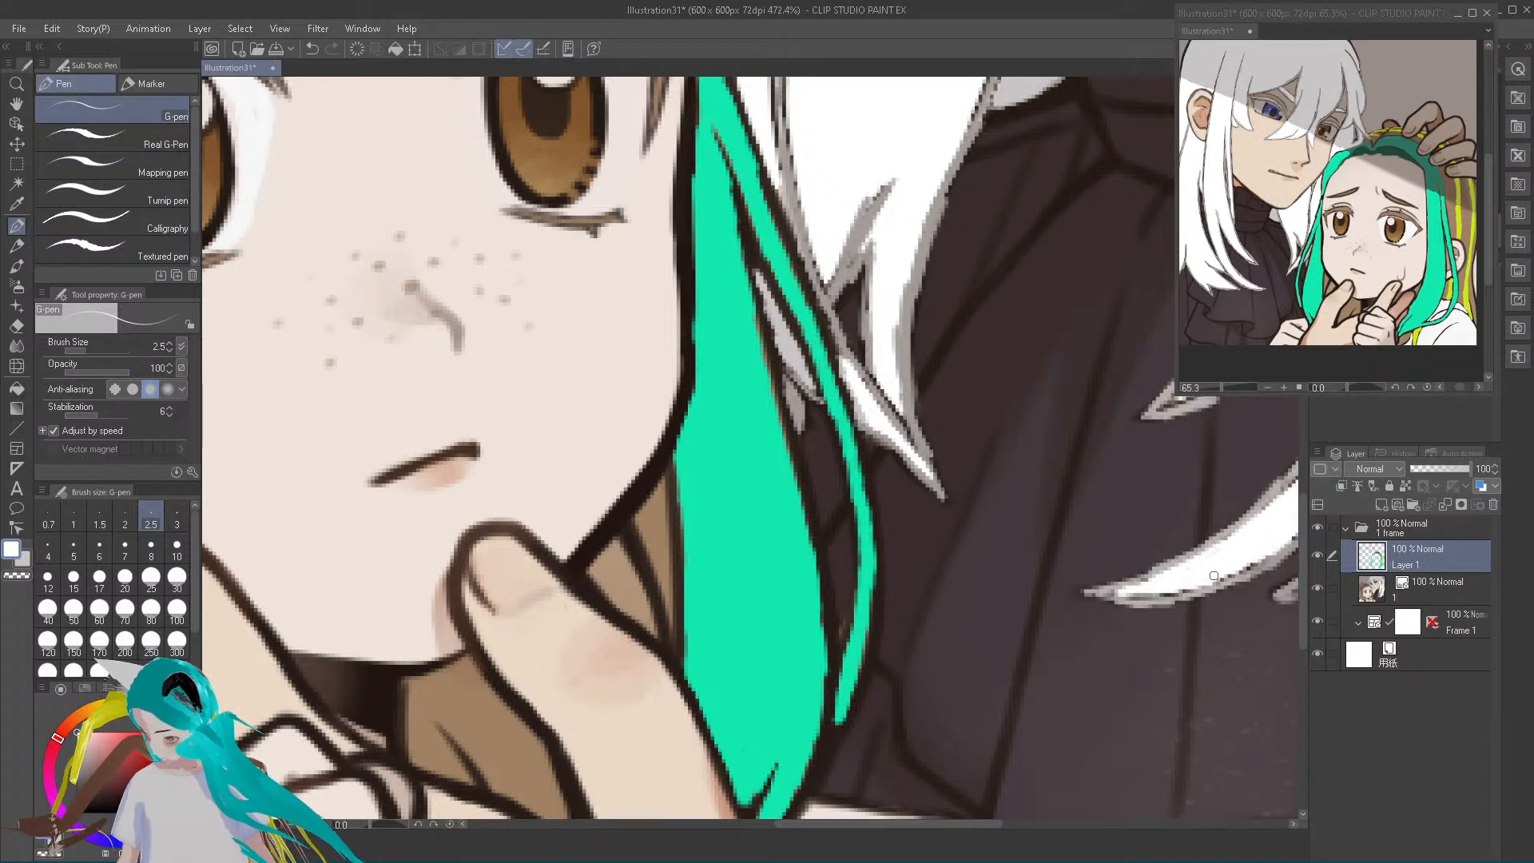
left_click_drag(1220, 578, 1291, 542)
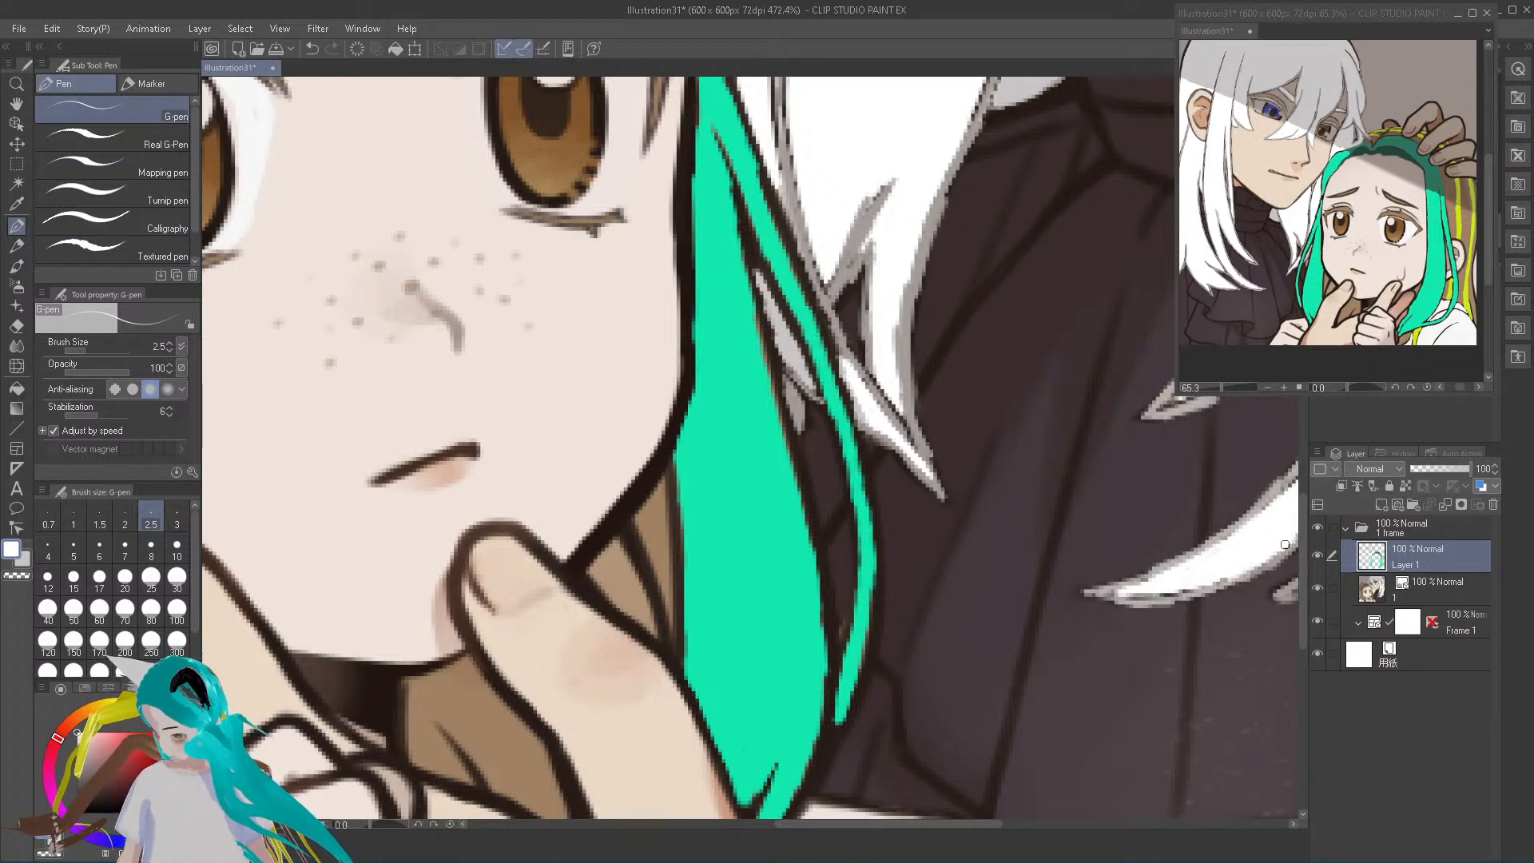
mouse_move(1198, 582)
left_mouse_down()
mouse_move(1155, 591)
mouse_move(1198, 590)
left_mouse_up()
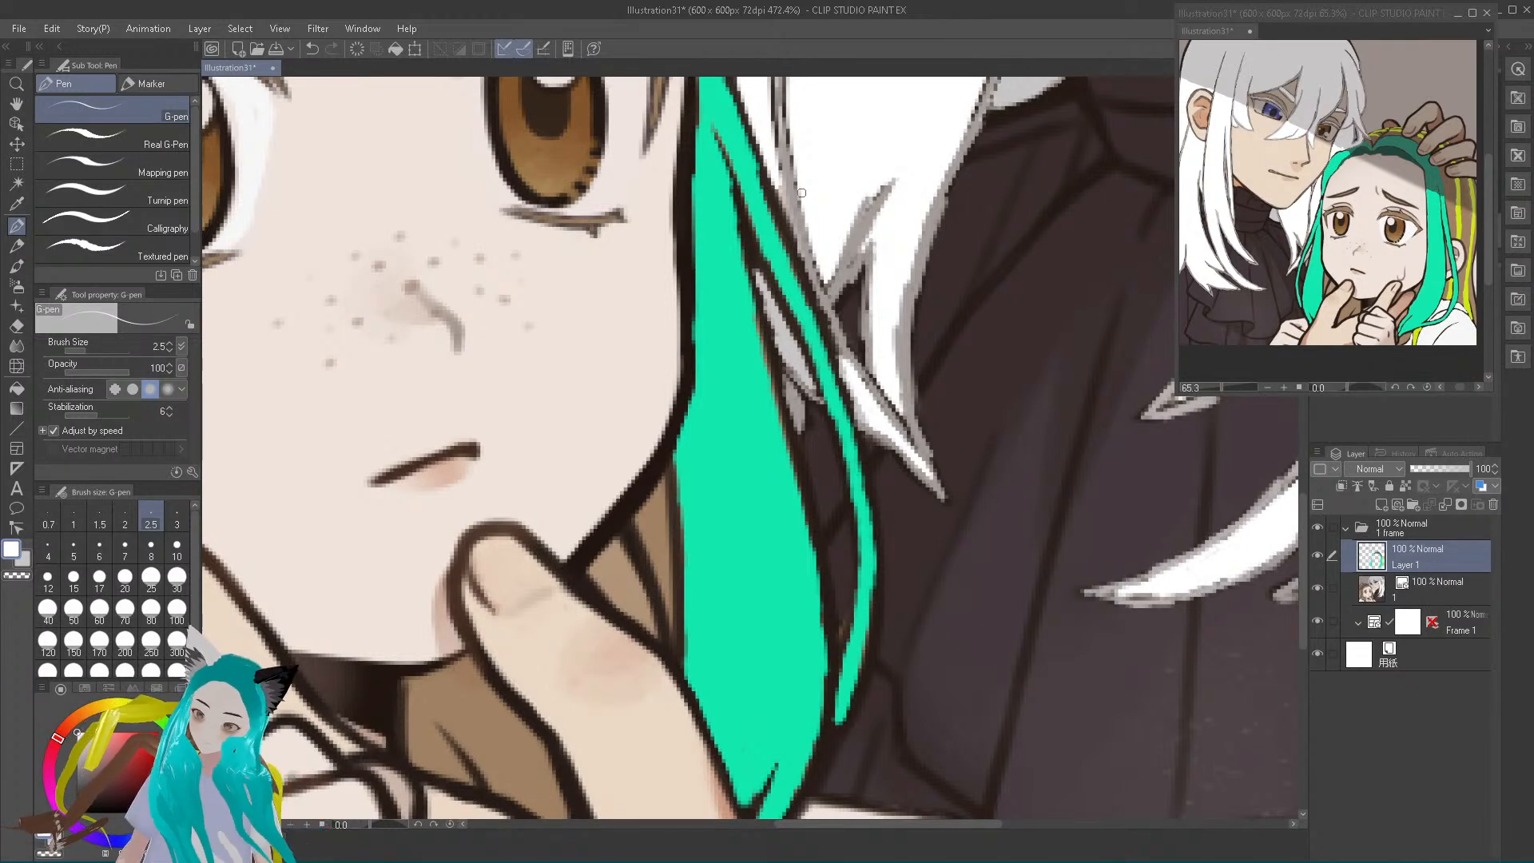
Paint white along the chin lock's inner strand line and its edge by the teal hair to thin the grey outline
mouse_move(825, 271)
left_mouse_down()
mouse_move(811, 245)
mouse_move(826, 292)
mouse_move(875, 195)
mouse_move(854, 210)
mouse_move(844, 270)
mouse_move(861, 233)
left_mouse_up()
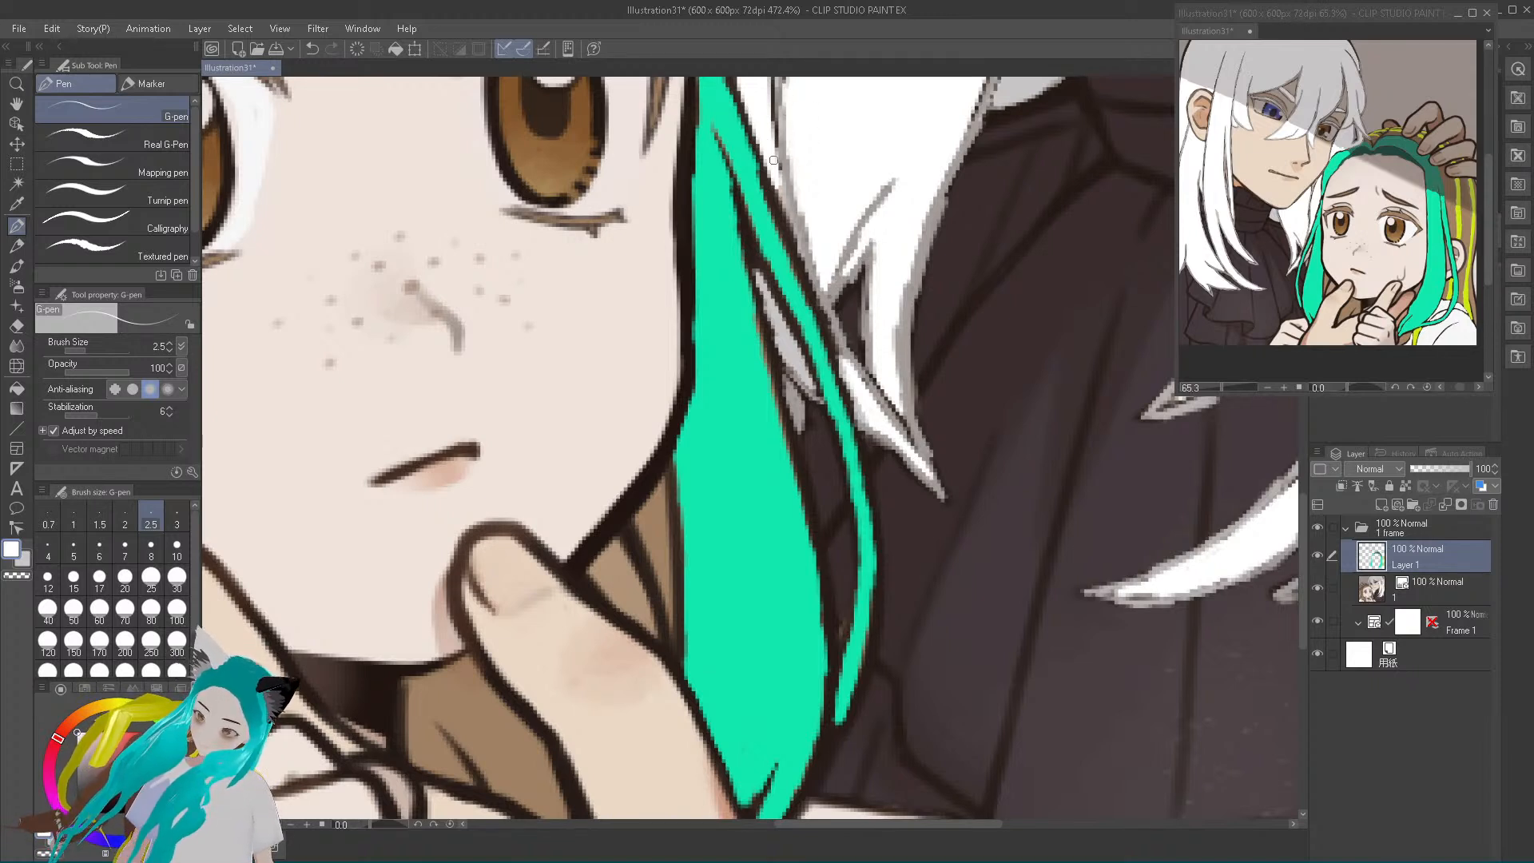
left_click_drag(768, 114, 777, 163)
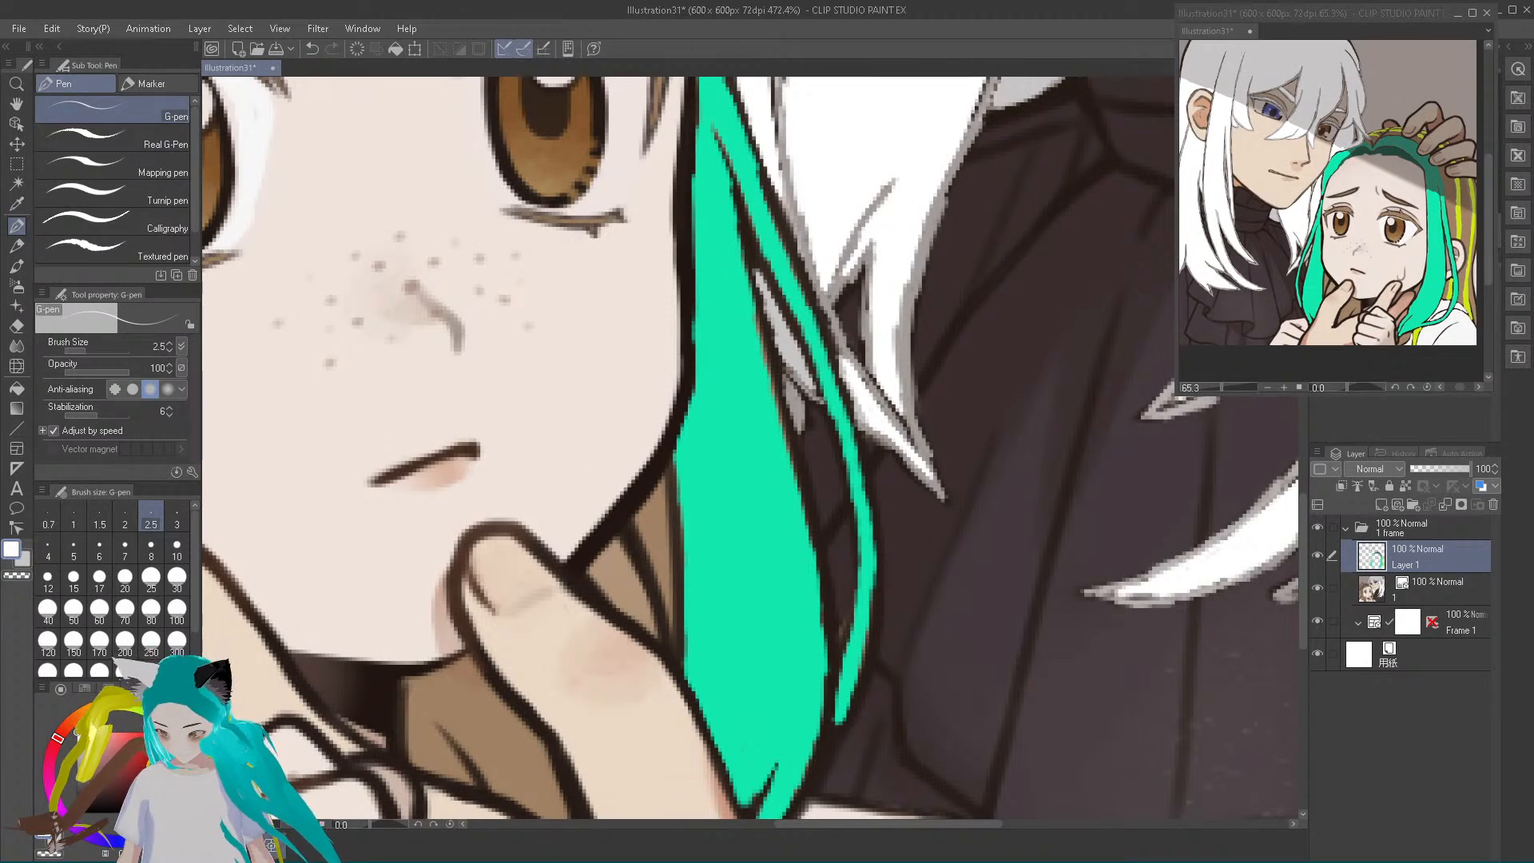
Paint white along both edges of the short pointed lock over the dress to thin its grey outline
left_click_drag(790, 827, 937, 808)
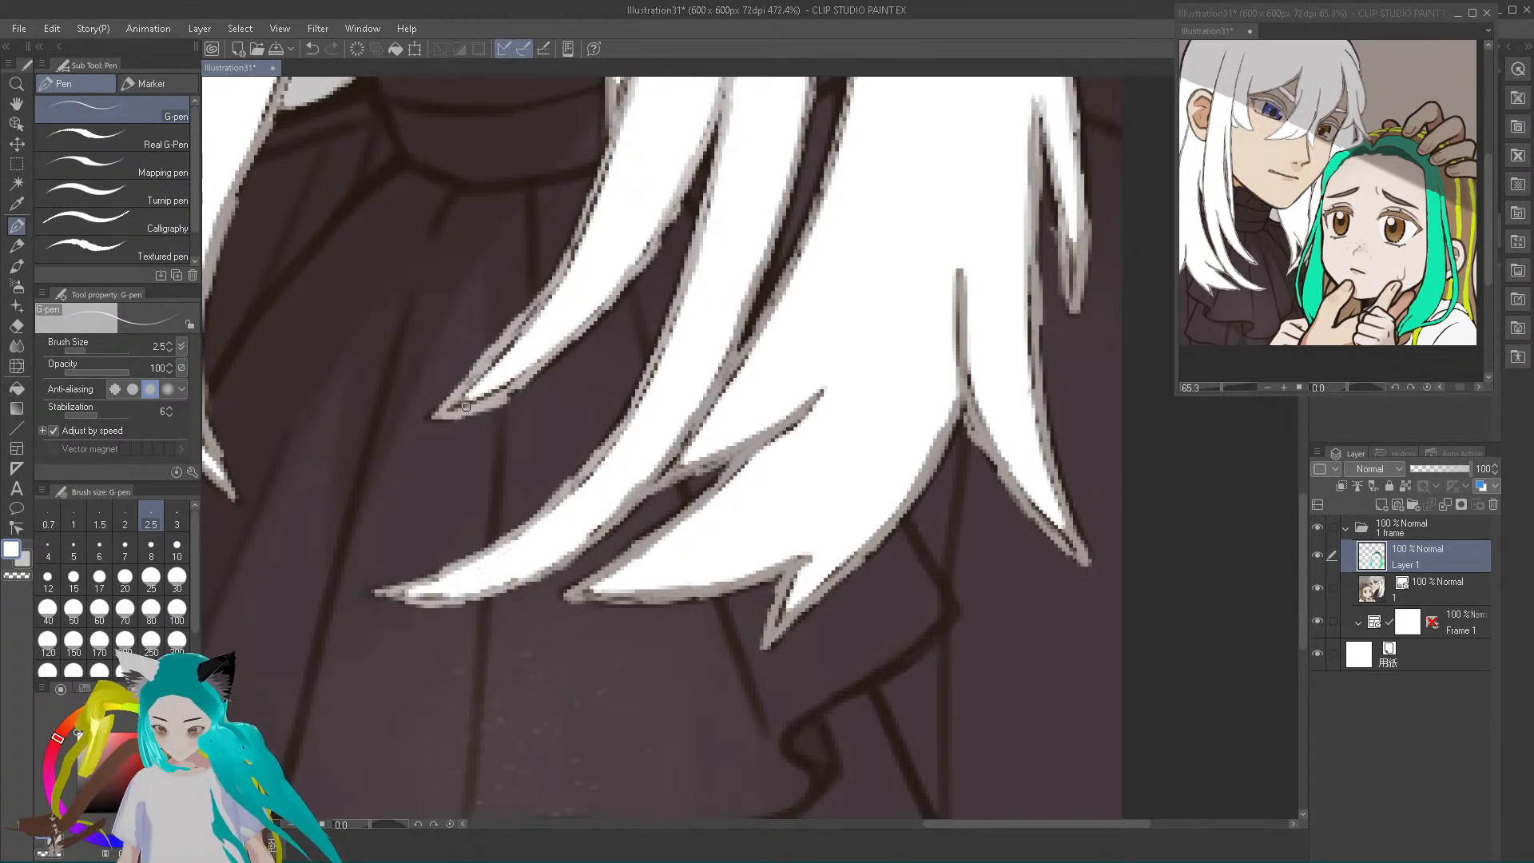
mouse_move(452, 409)
left_mouse_down()
mouse_move(521, 375)
mouse_move(505, 381)
mouse_move(498, 352)
mouse_move(473, 368)
mouse_move(500, 364)
mouse_move(481, 390)
mouse_move(564, 284)
left_mouse_up()
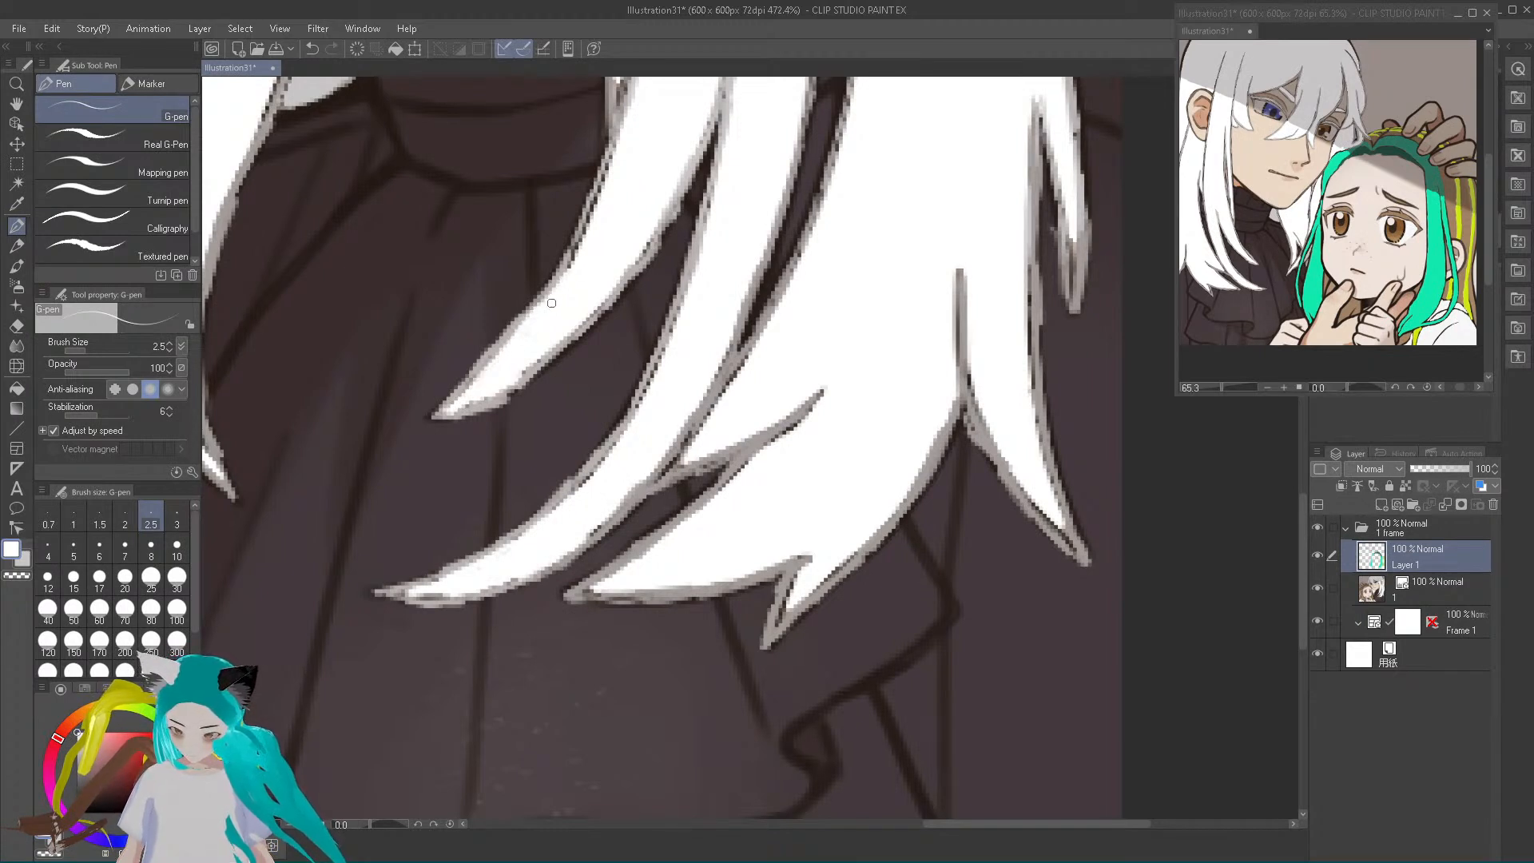
left_click_drag(456, 408, 543, 354)
left_click_drag(573, 273, 601, 186)
left_click_drag(630, 266, 647, 242)
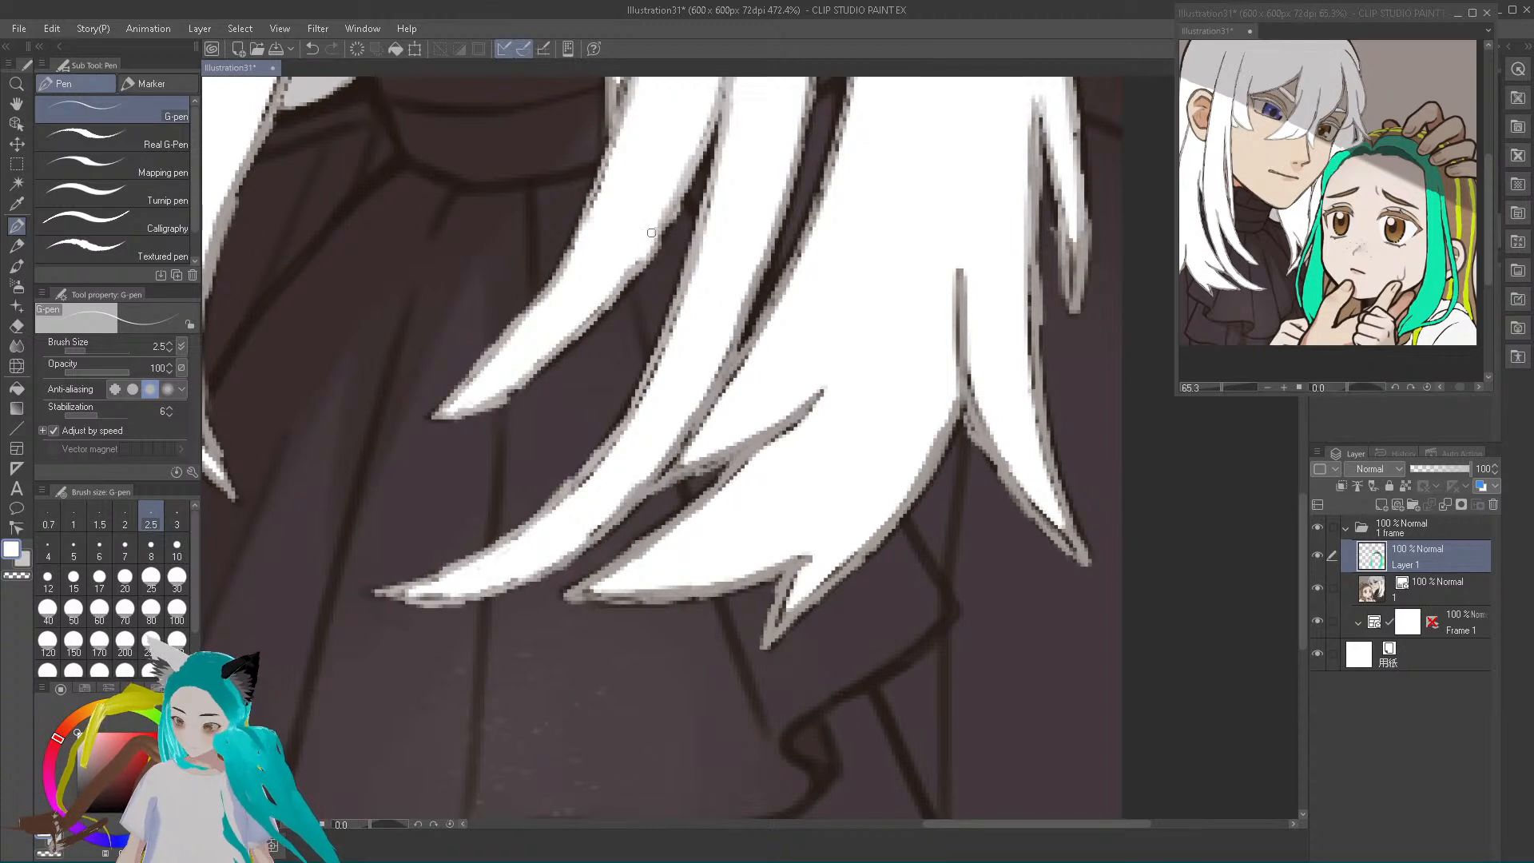
Thin the grey outlines of the long curved lock and the broad jagged lock beside it with white strokes
mouse_move(585, 491)
left_mouse_down()
mouse_move(591, 476)
mouse_move(564, 503)
mouse_move(588, 531)
mouse_move(601, 522)
left_mouse_up()
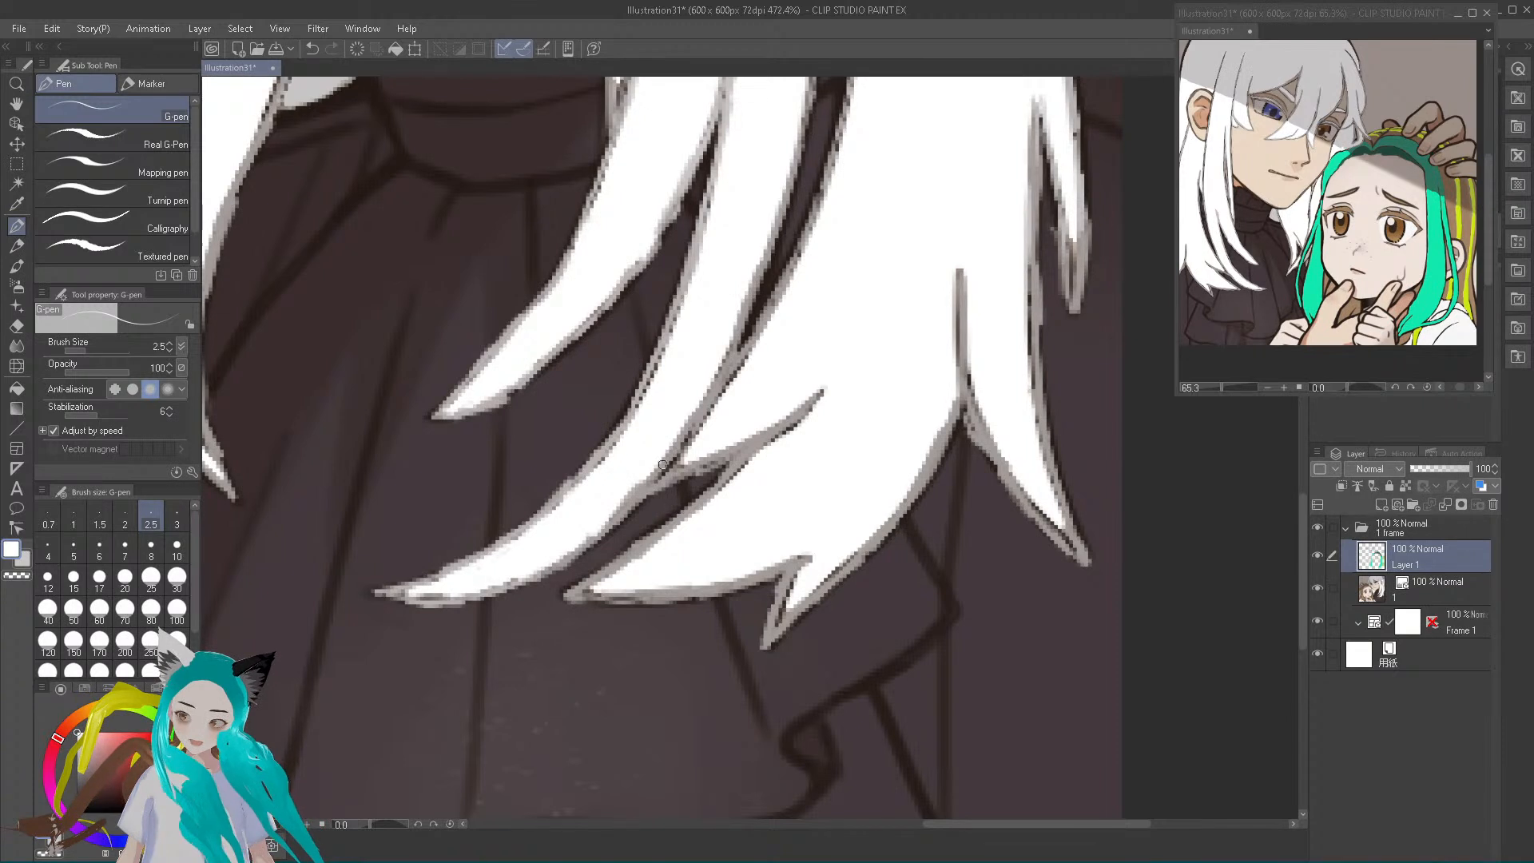
mouse_move(699, 411)
left_mouse_down()
mouse_move(656, 375)
mouse_move(612, 458)
mouse_move(648, 436)
mouse_move(672, 472)
left_mouse_up()
left_click_drag(715, 408, 750, 356)
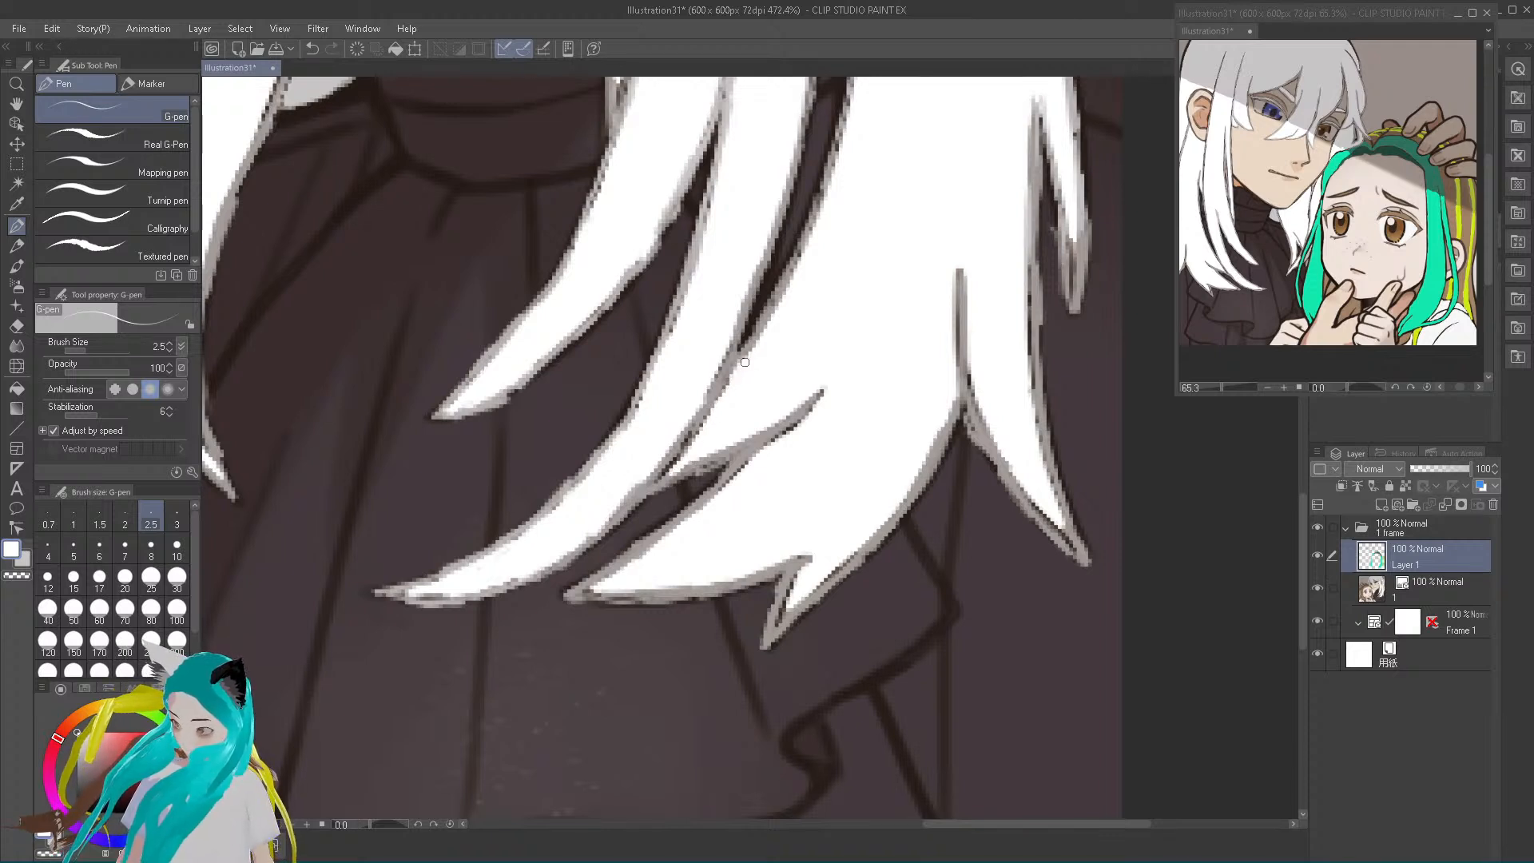
mouse_move(717, 413)
left_mouse_down()
mouse_move(693, 446)
mouse_move(703, 458)
mouse_move(800, 422)
left_mouse_up()
left_click_drag(598, 589, 707, 500)
mouse_move(759, 455)
left_mouse_down()
mouse_move(733, 484)
mouse_move(828, 386)
left_mouse_up()
mouse_move(780, 622)
left_mouse_down()
mouse_move(796, 573)
mouse_move(774, 627)
mouse_move(930, 449)
mouse_move(906, 494)
mouse_move(937, 435)
left_mouse_up()
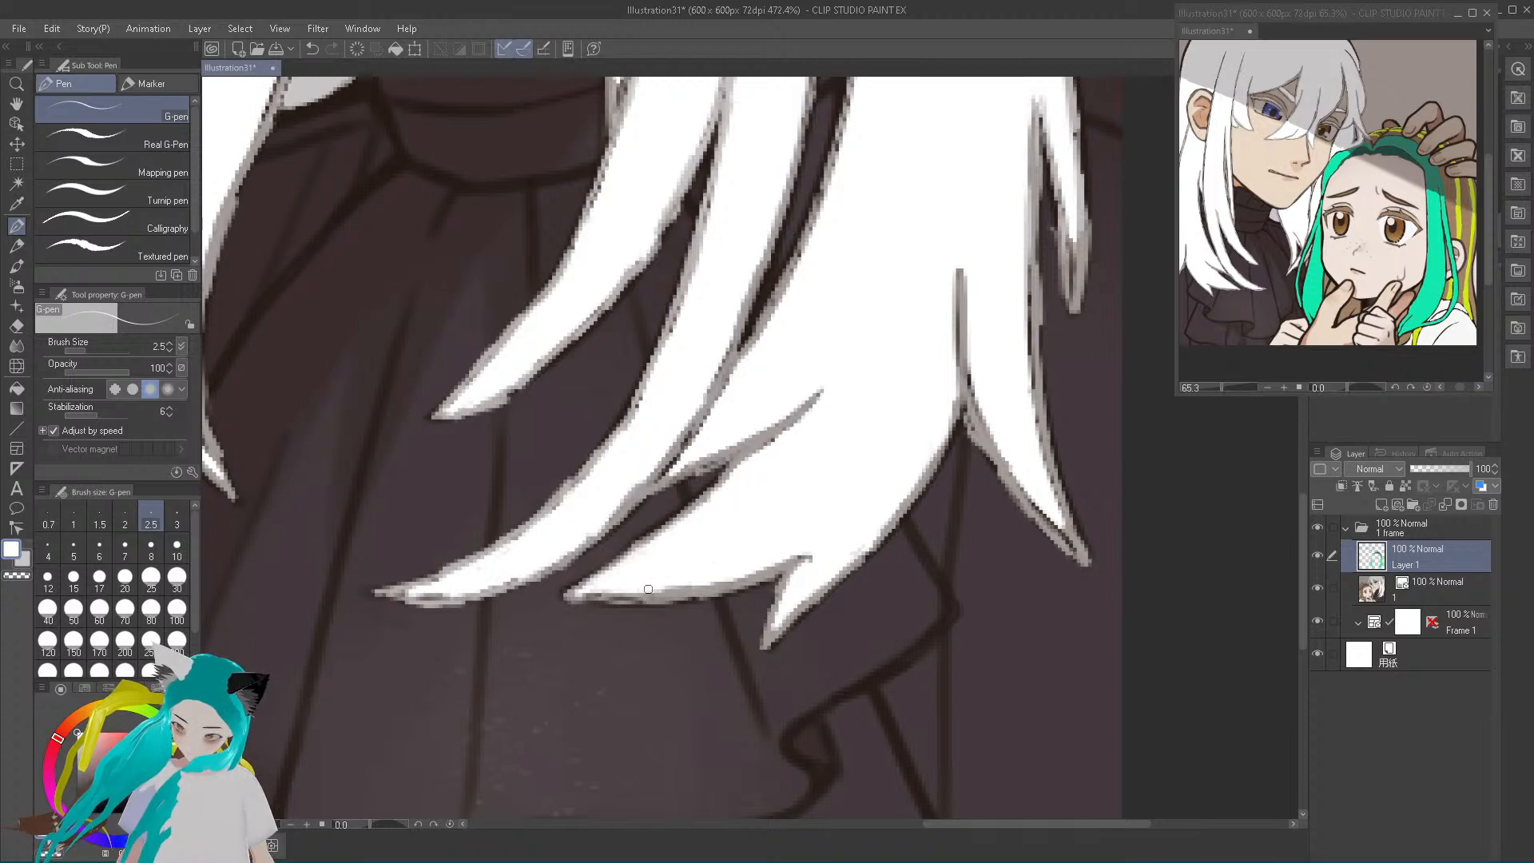
left_click_drag(710, 587, 742, 574)
Paint white along the inner edges of the two outermost hair tips, and shorten the broad lock's inner strand line
scroll(742, 575, "right", 5)
left_click_drag(536, 507, 562, 552)
left_click_drag(521, 454, 505, 253)
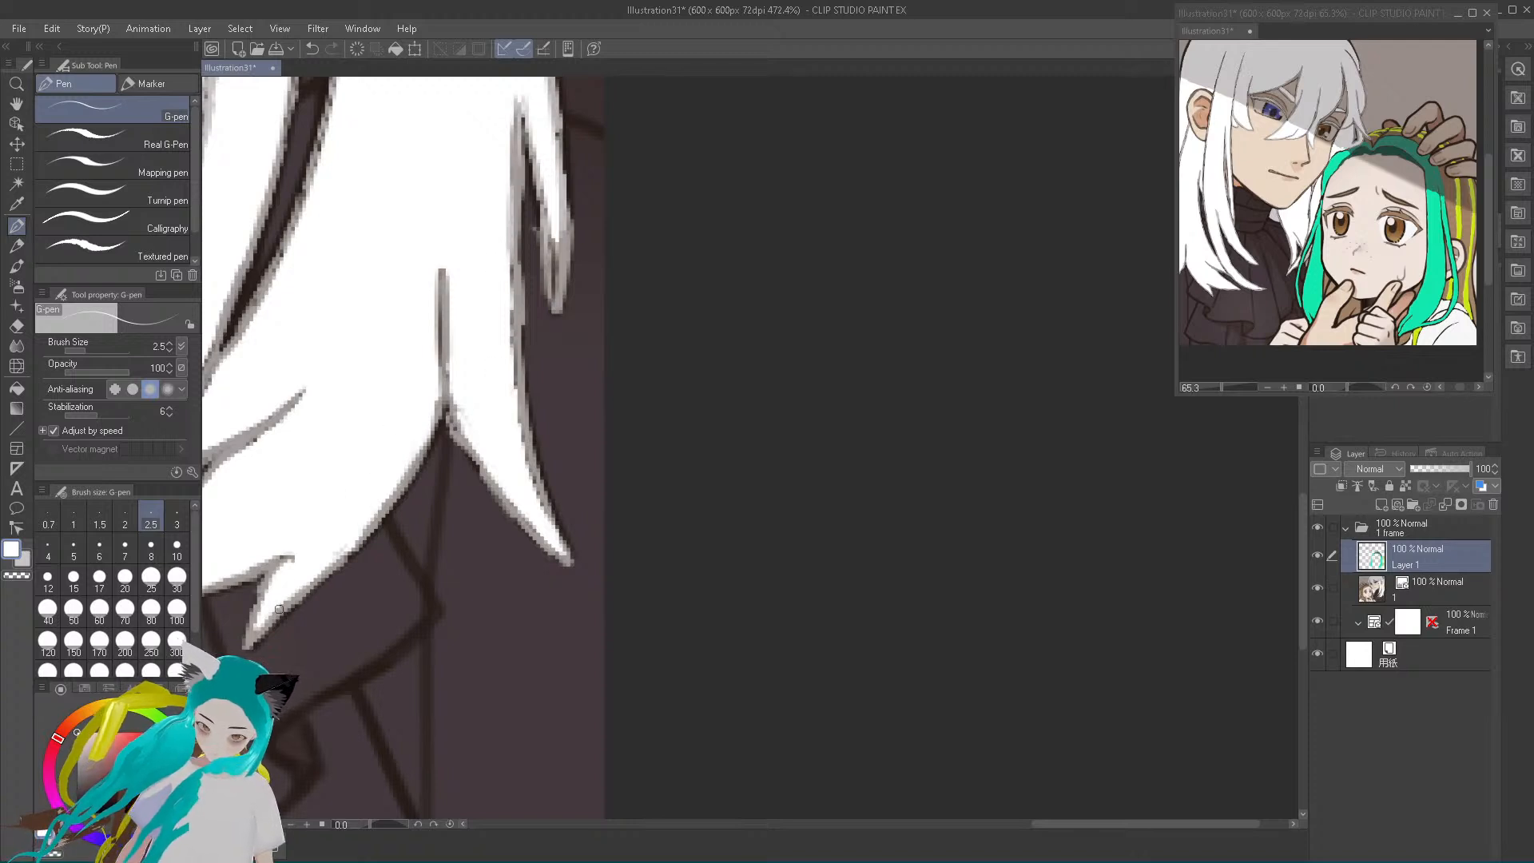
left_click_drag(551, 230, 556, 291)
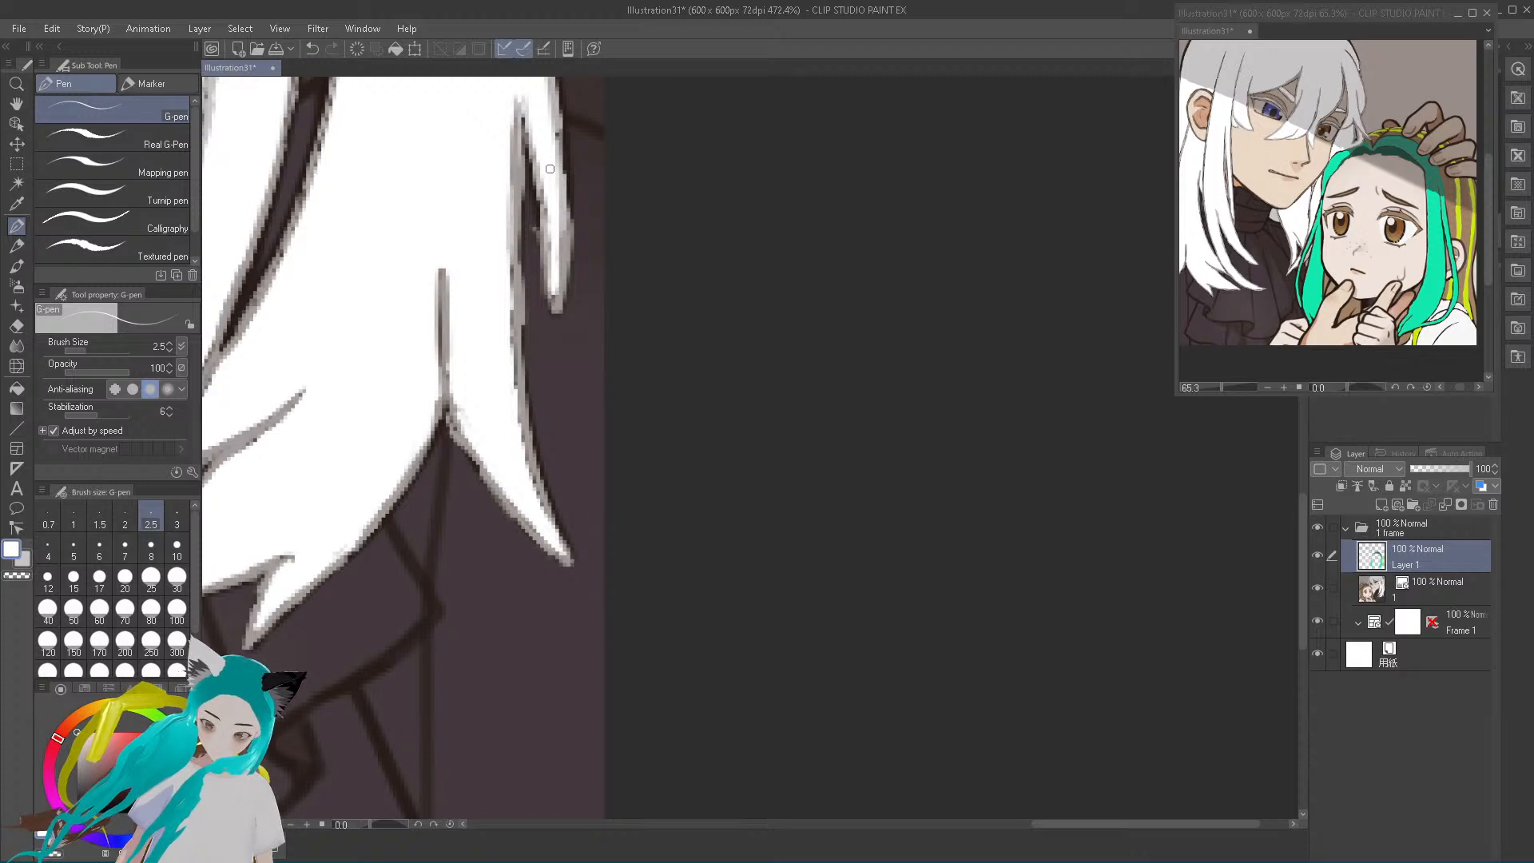
mouse_move(506, 234)
left_mouse_down()
mouse_move(514, 108)
mouse_move(506, 248)
left_mouse_up()
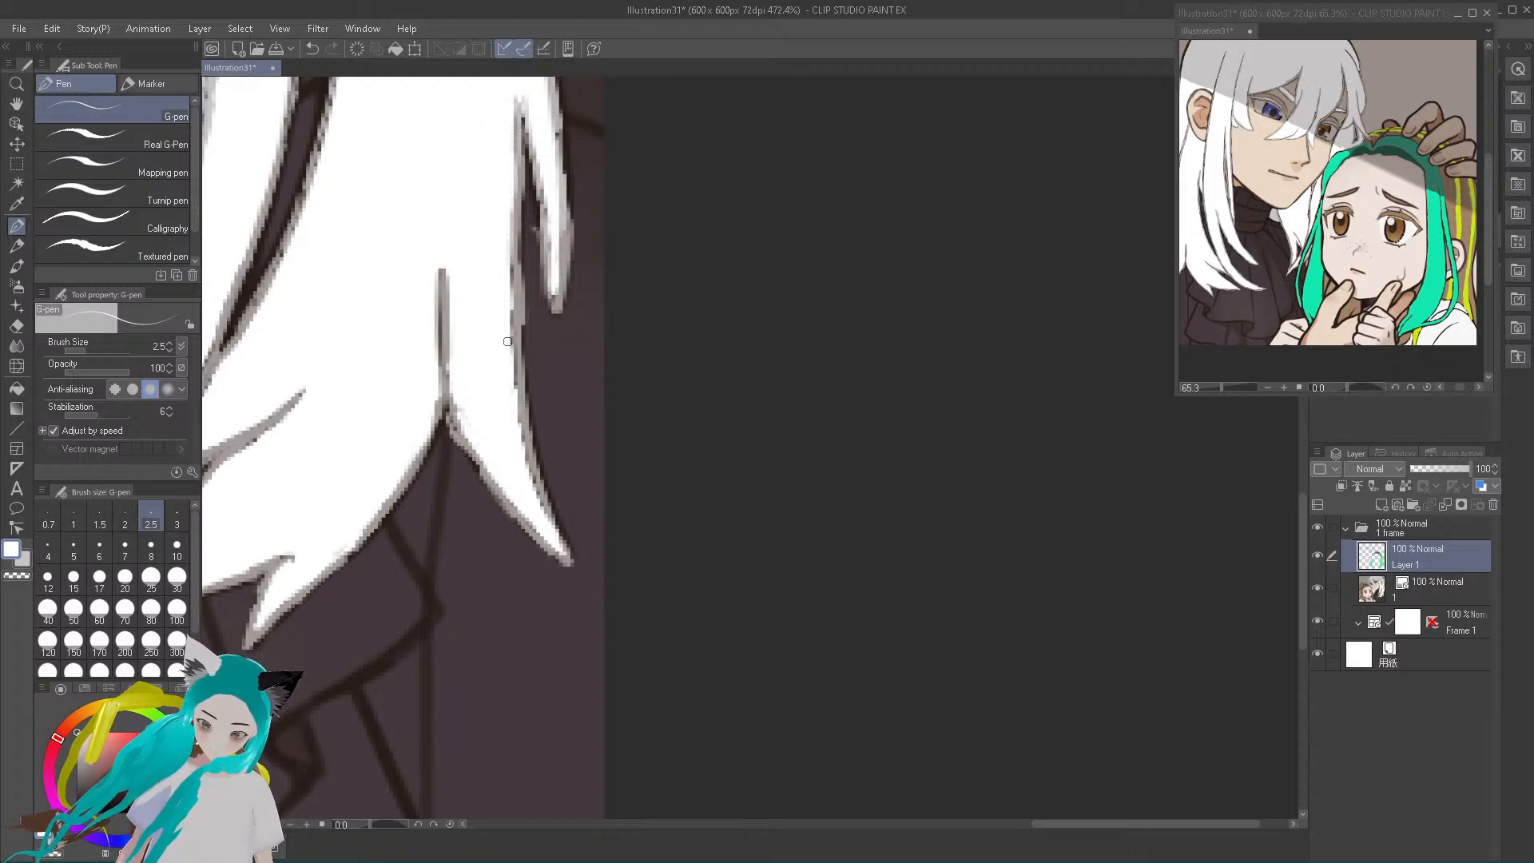
left_click_drag(561, 227, 561, 289)
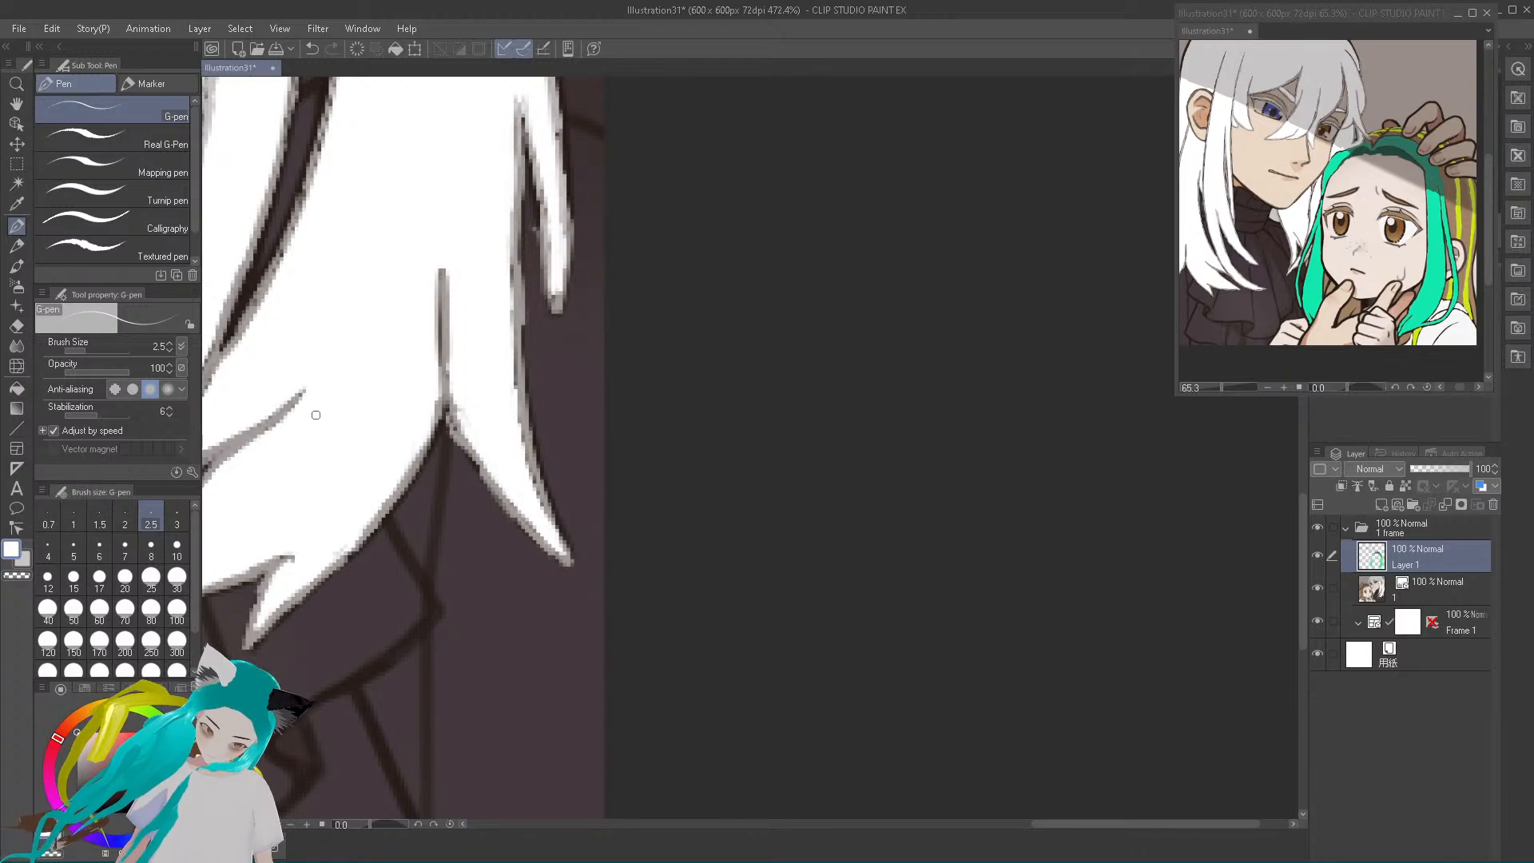
left_click_drag(308, 380, 301, 399)
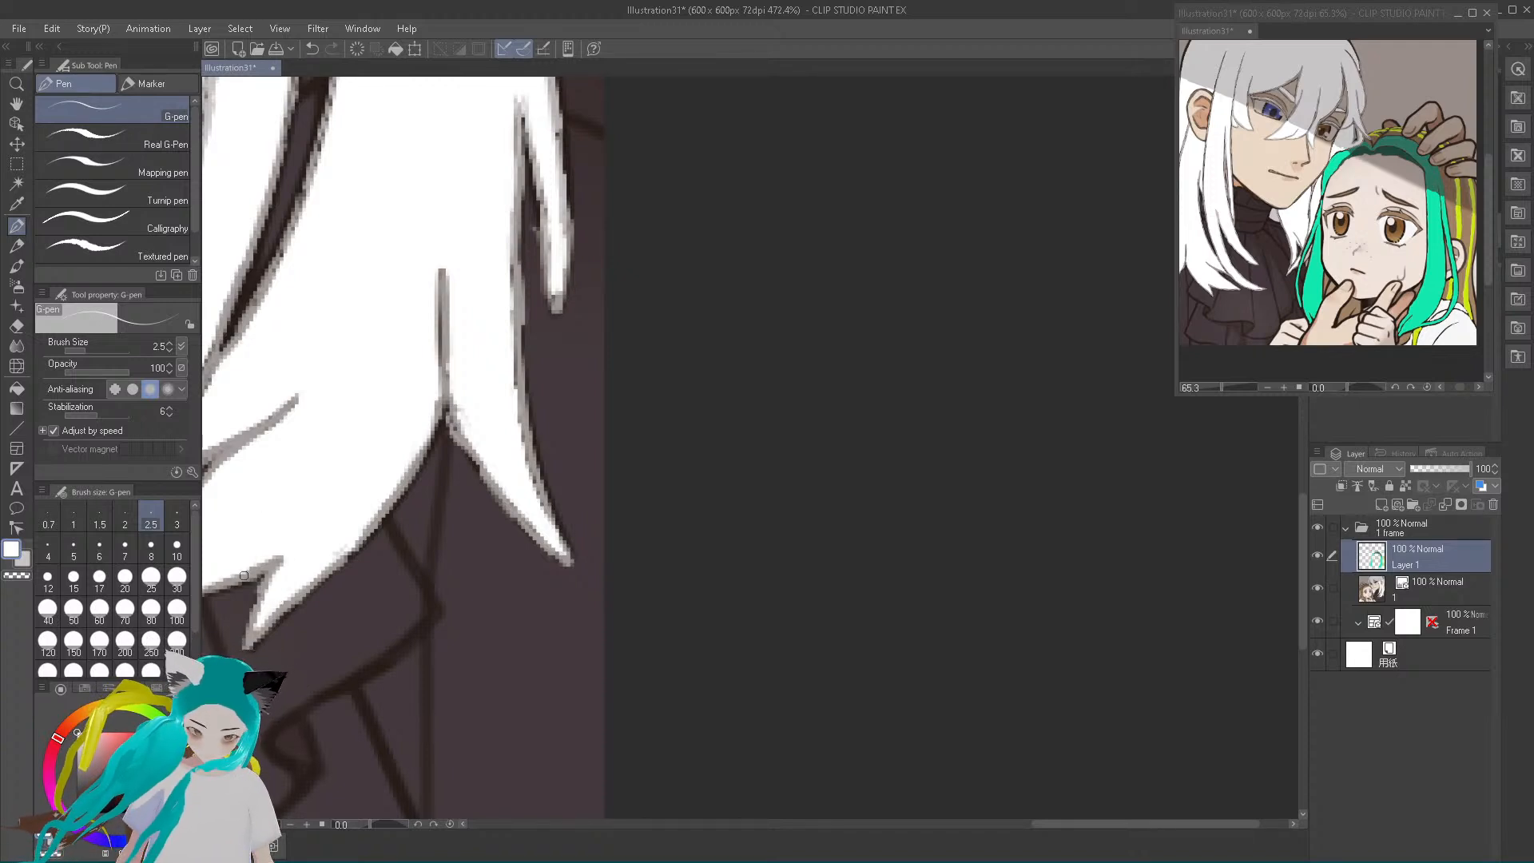
Sample the outline's grey and trace it over the dark outer edges of the broad lock and the outermost hair tips
left_click(250, 638, "alt")
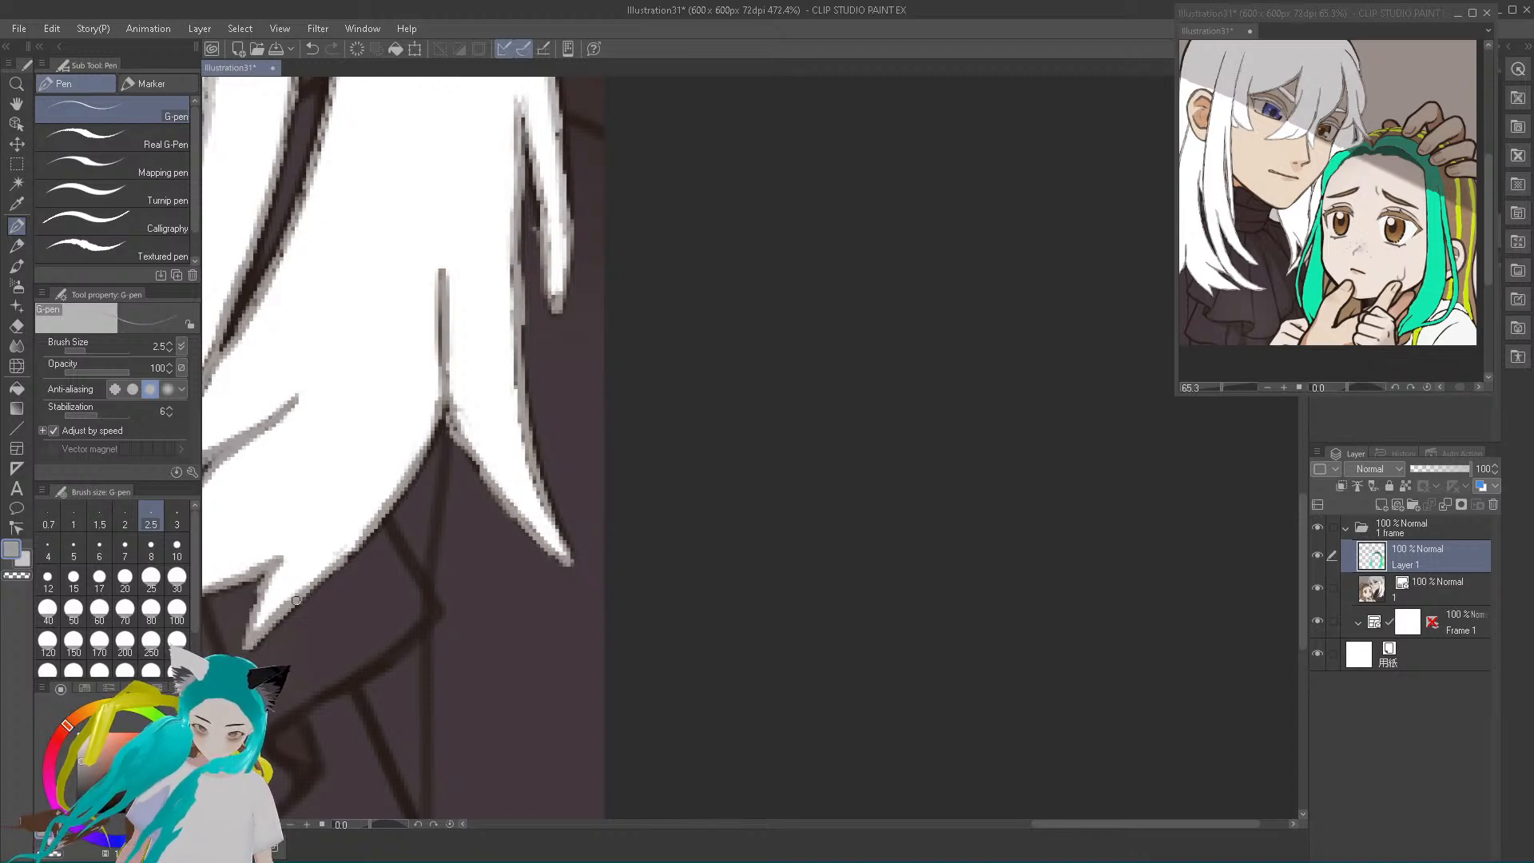
left_click_drag(365, 543, 442, 418)
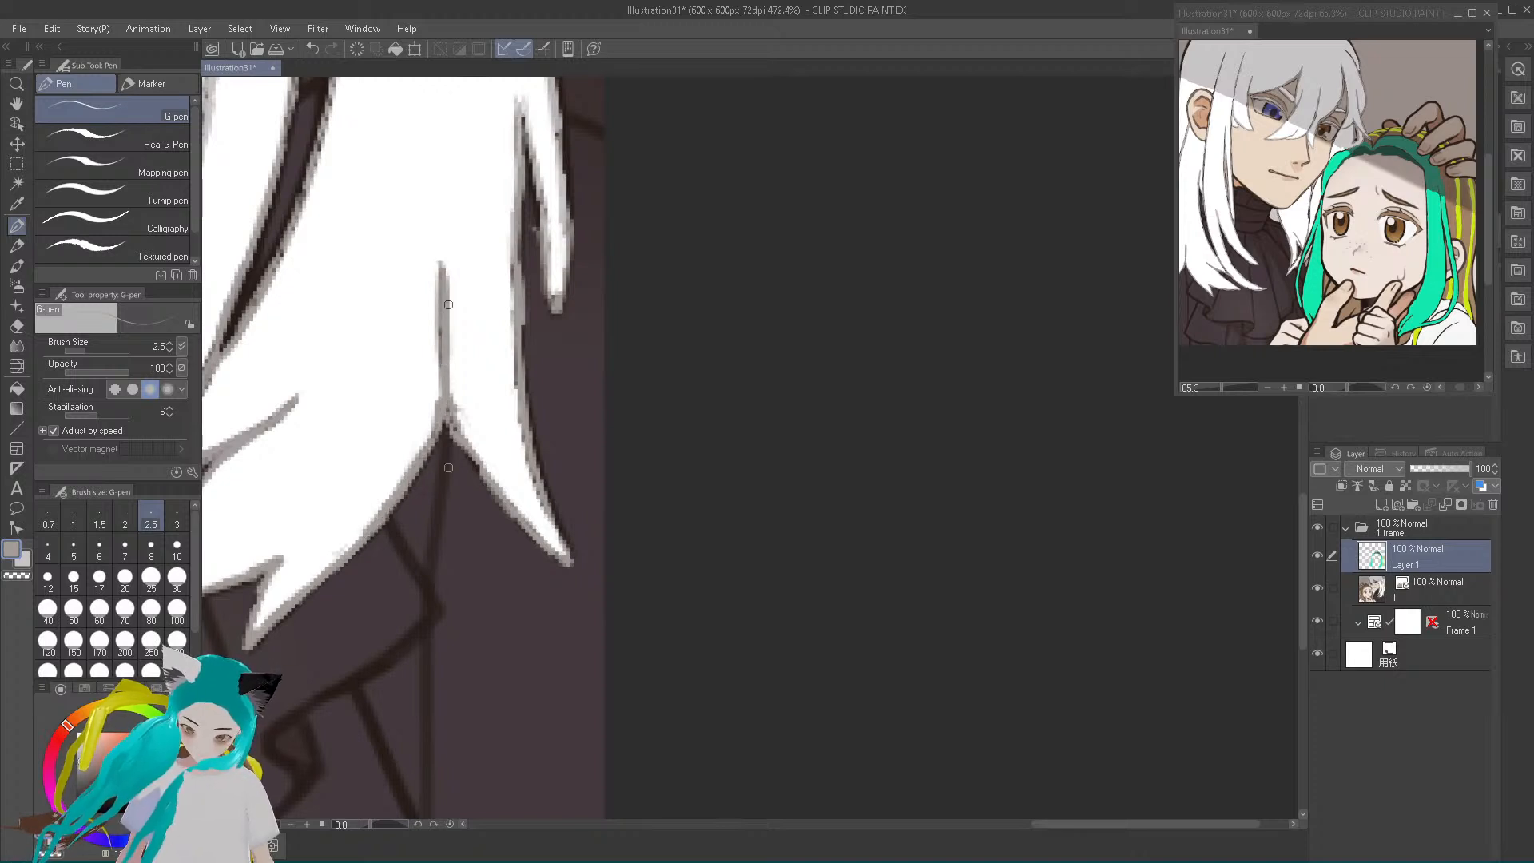
left_click_drag(465, 444, 474, 462)
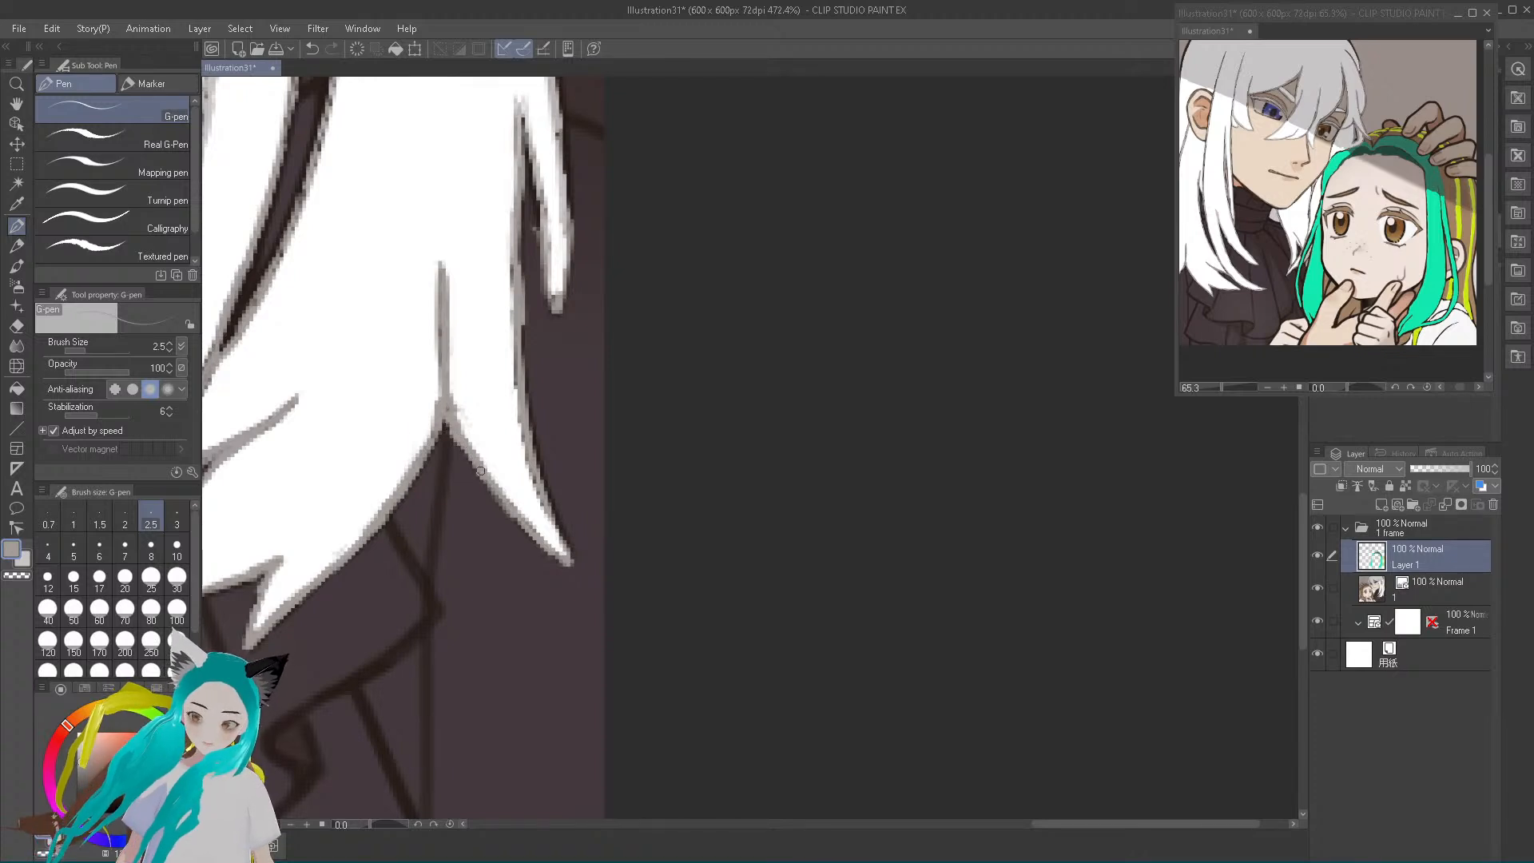
left_click_drag(512, 513, 567, 565)
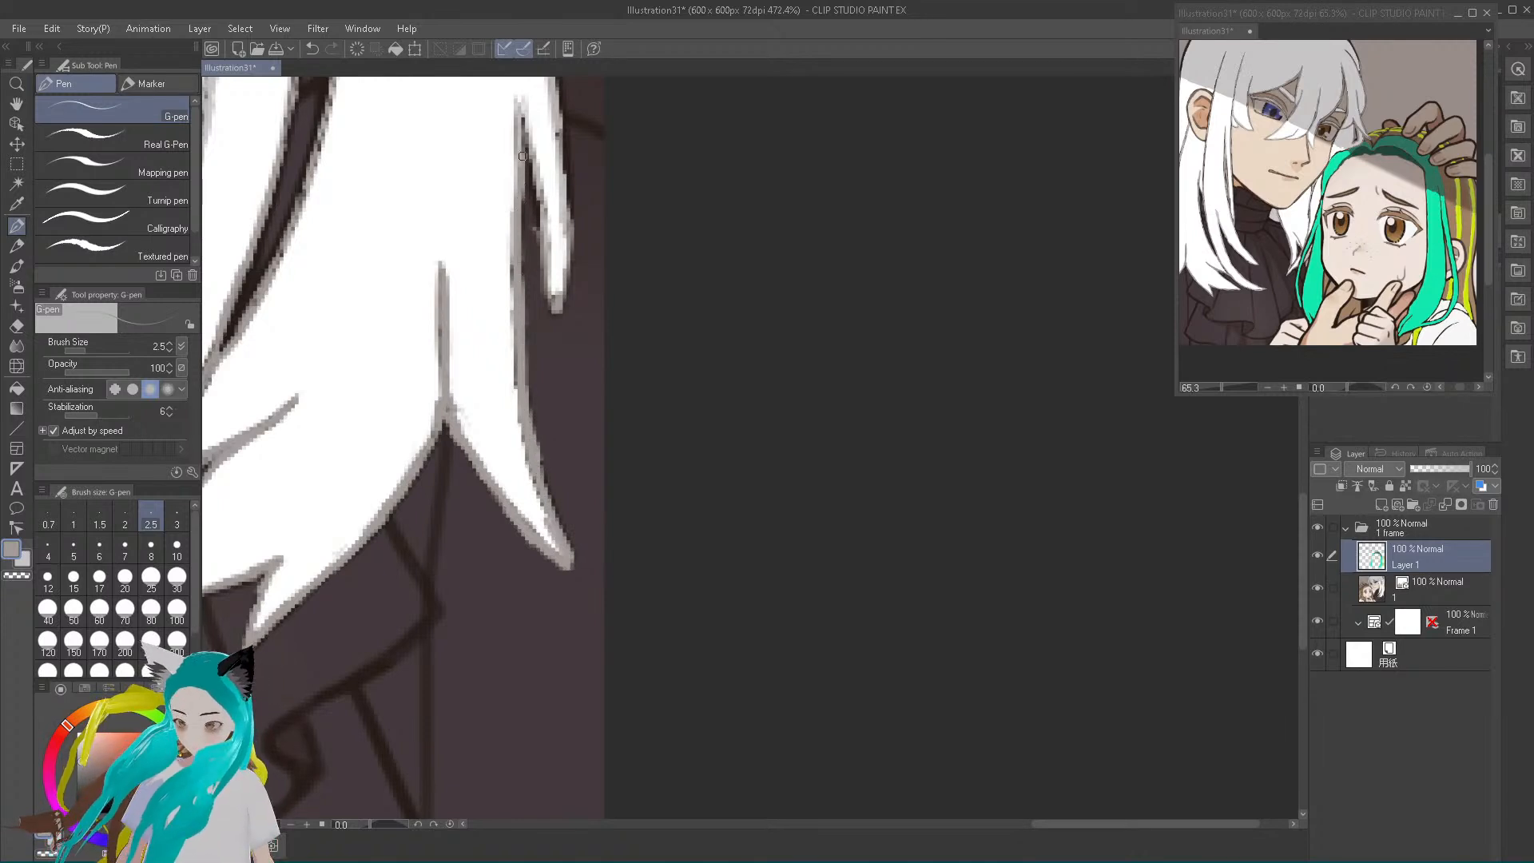
mouse_move(549, 293)
left_mouse_down()
mouse_move(557, 331)
mouse_move(573, 232)
mouse_move(555, 82)
left_mouse_up()
left_click_drag(568, 239, 567, 291)
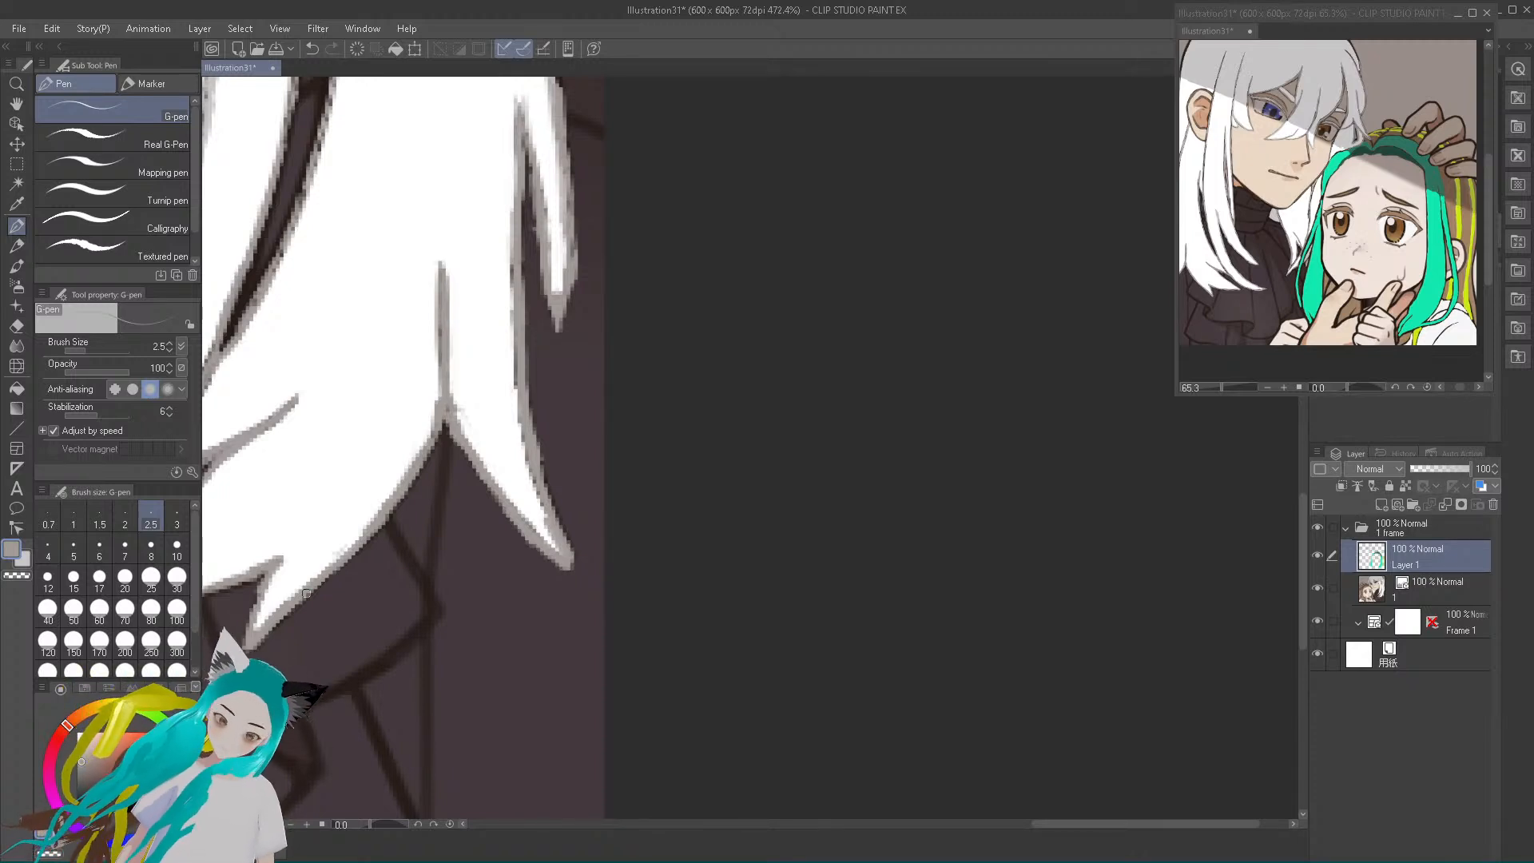
left_click_drag(537, 452, 569, 549)
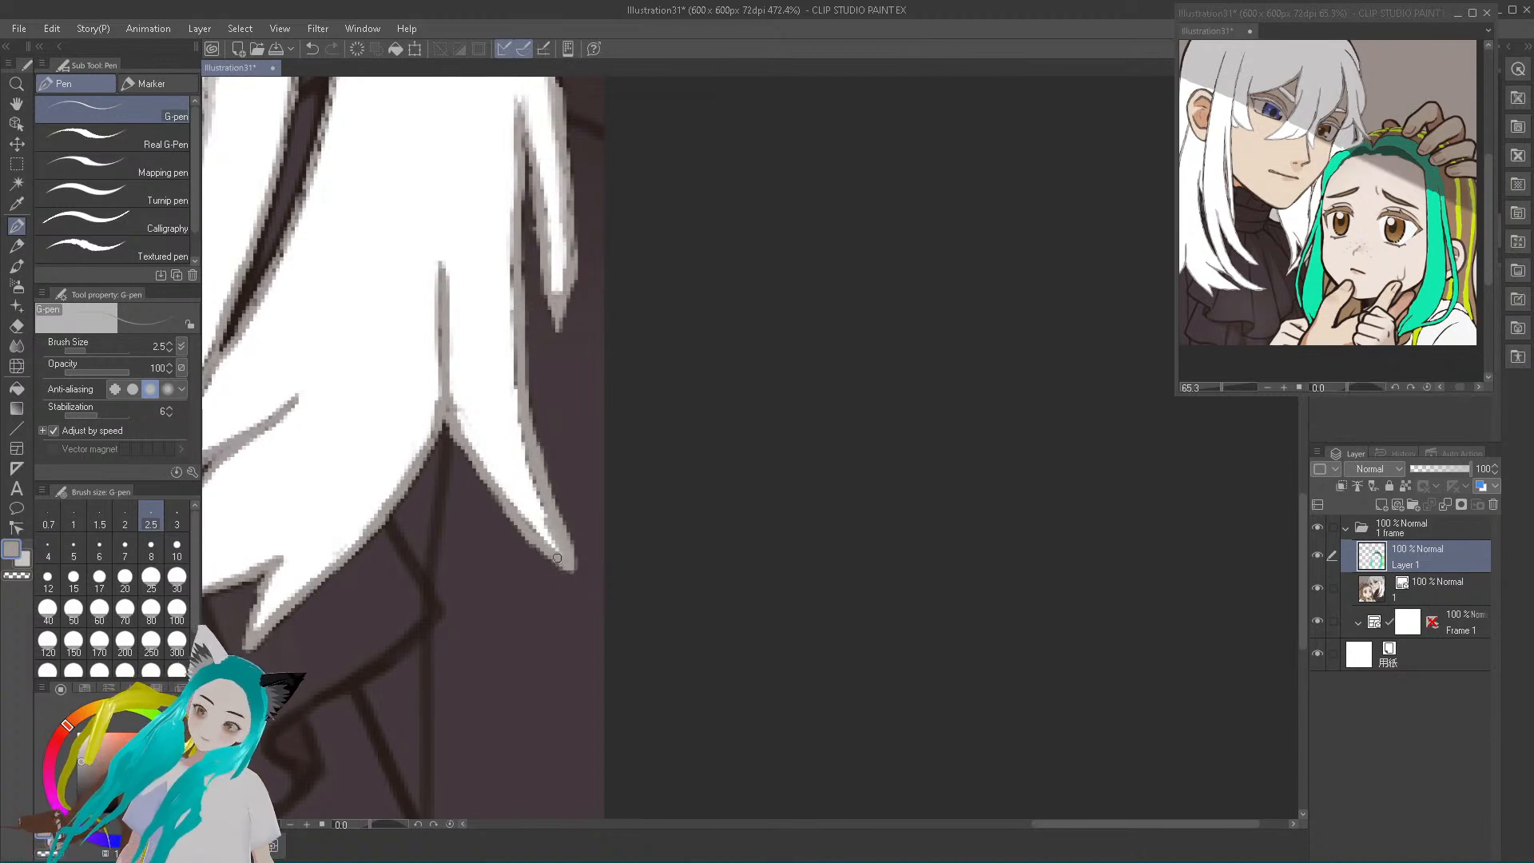
Set the brush size to 4 and paint grey over the dividing strand line and the outer lock's inner edge
key("bracketright")
key("bracketright")
key("bracketright")
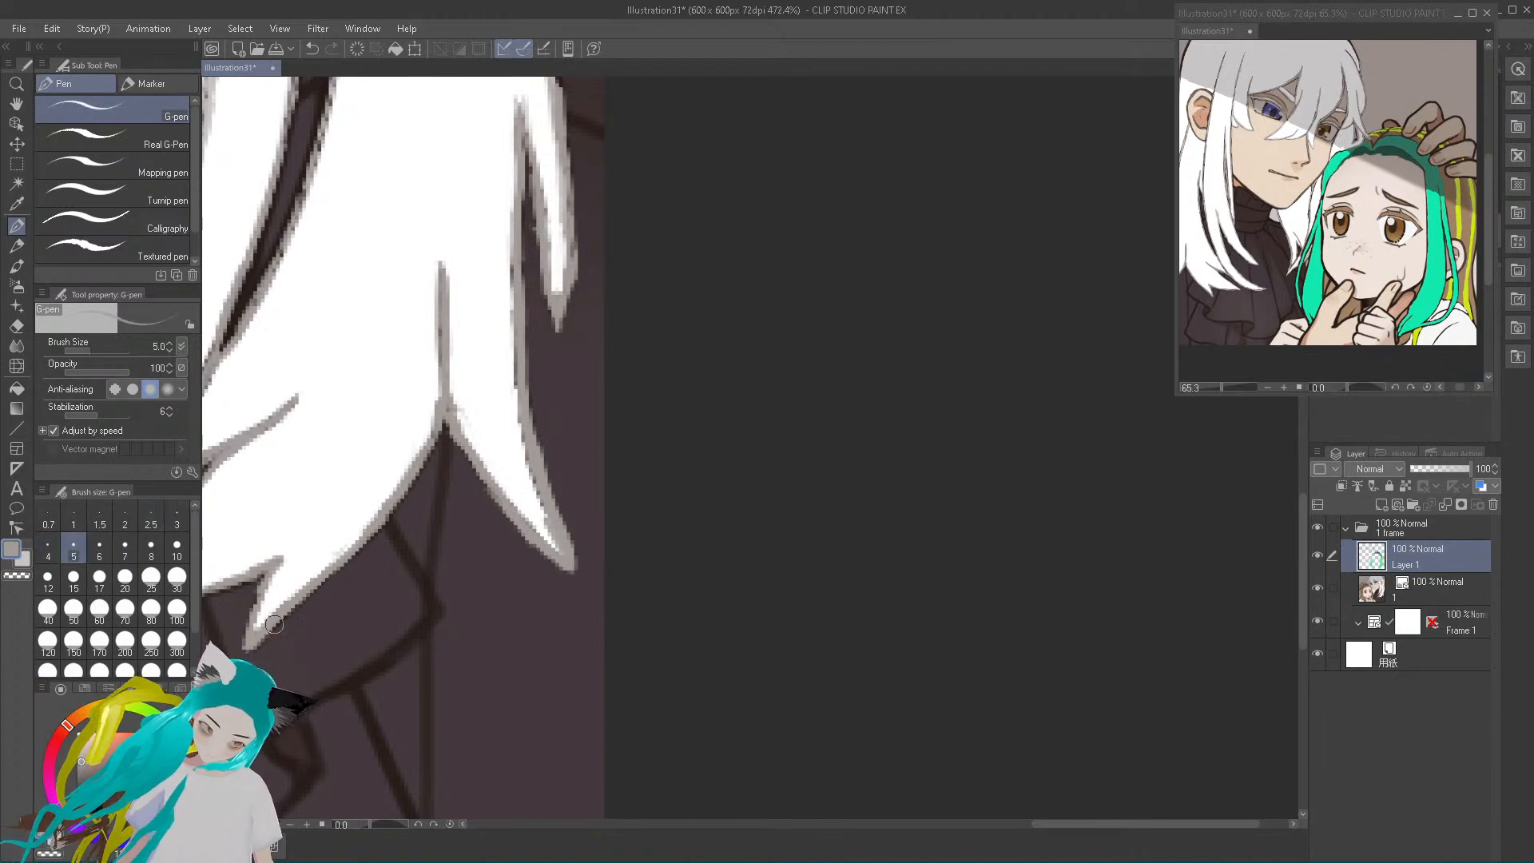
key("bracketleft")
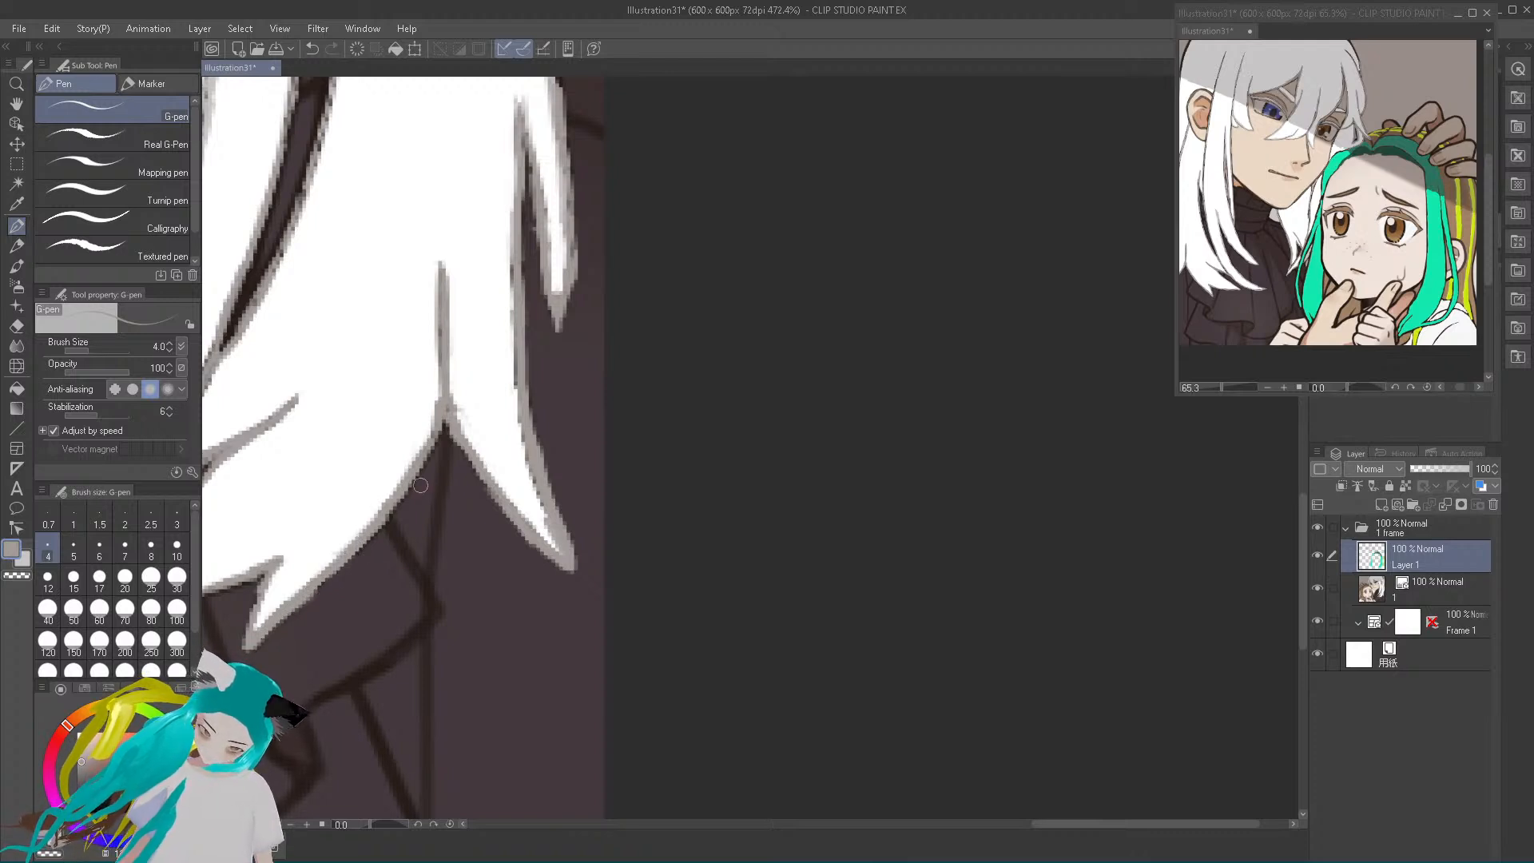
left_click_drag(448, 387, 442, 287)
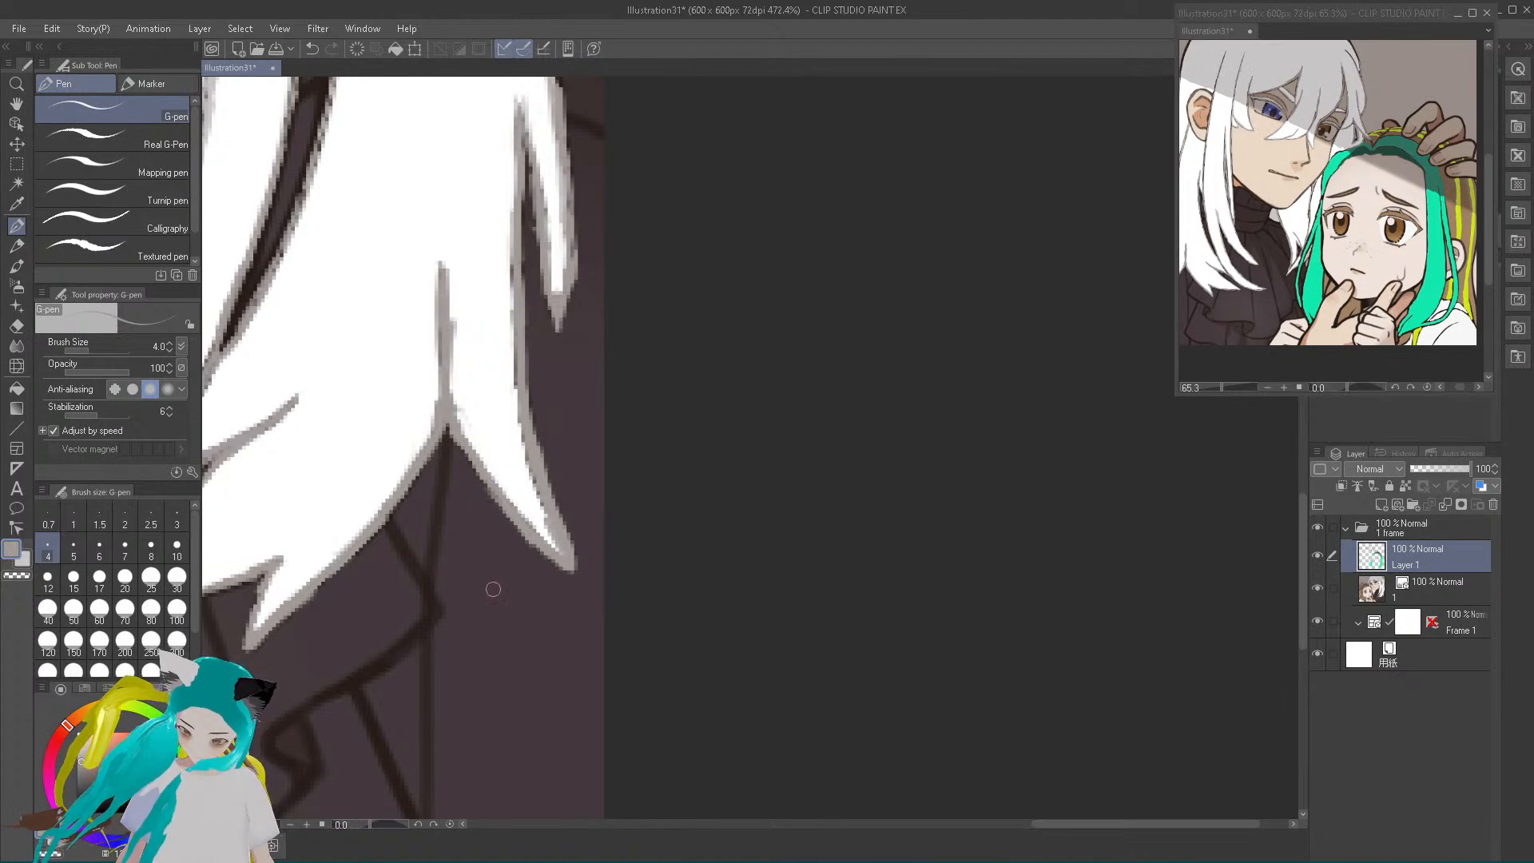
left_click_drag(512, 305, 518, 205)
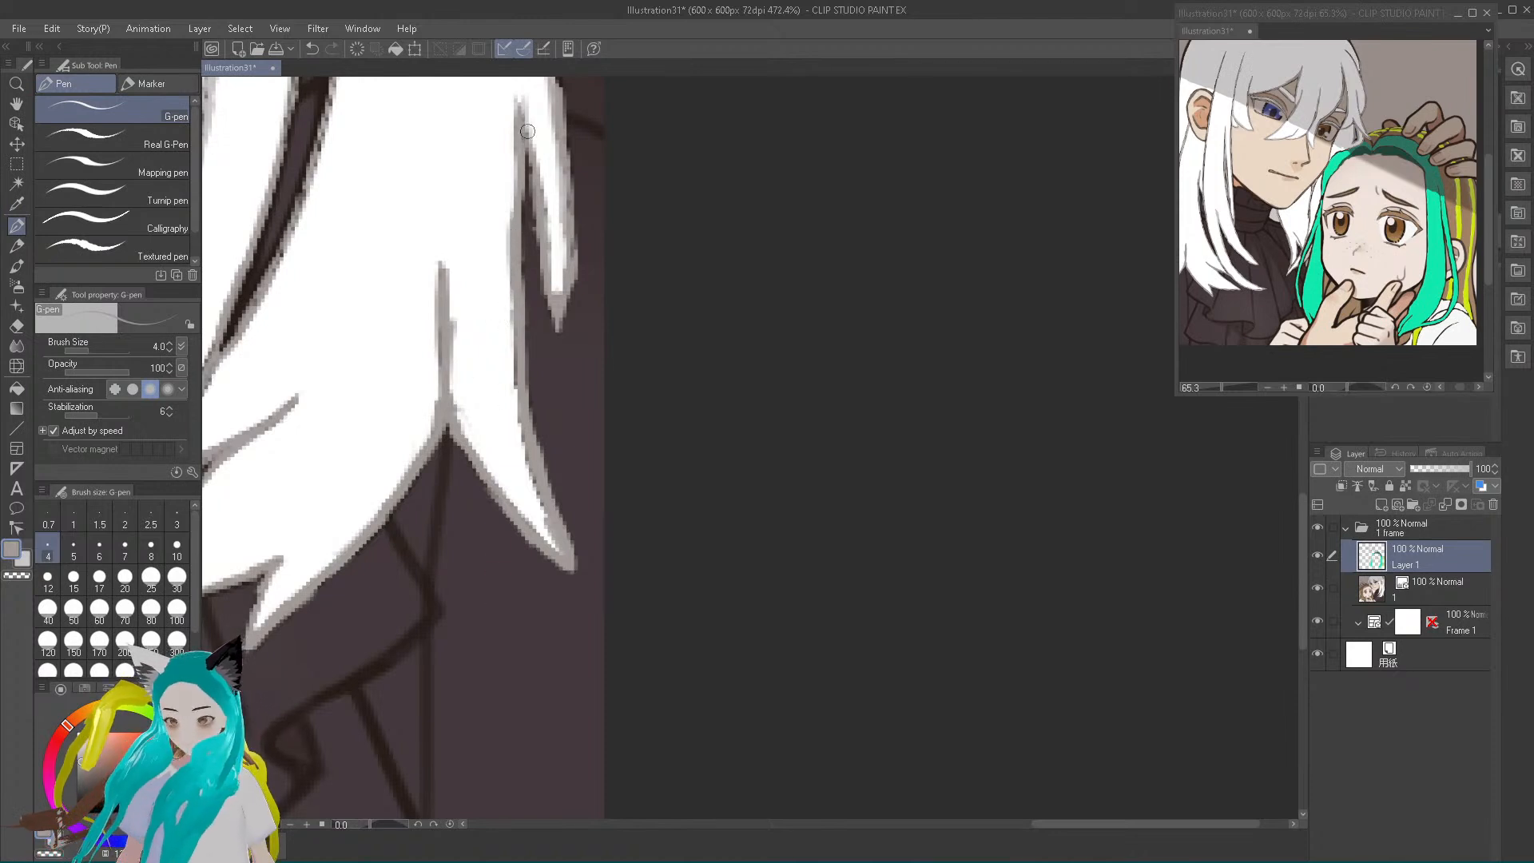
left_click(518, 110, "alt")
left_click_drag(522, 140, 545, 259)
left_click(502, 307, "alt")
left_click(312, 49)
left_click(311, 48)
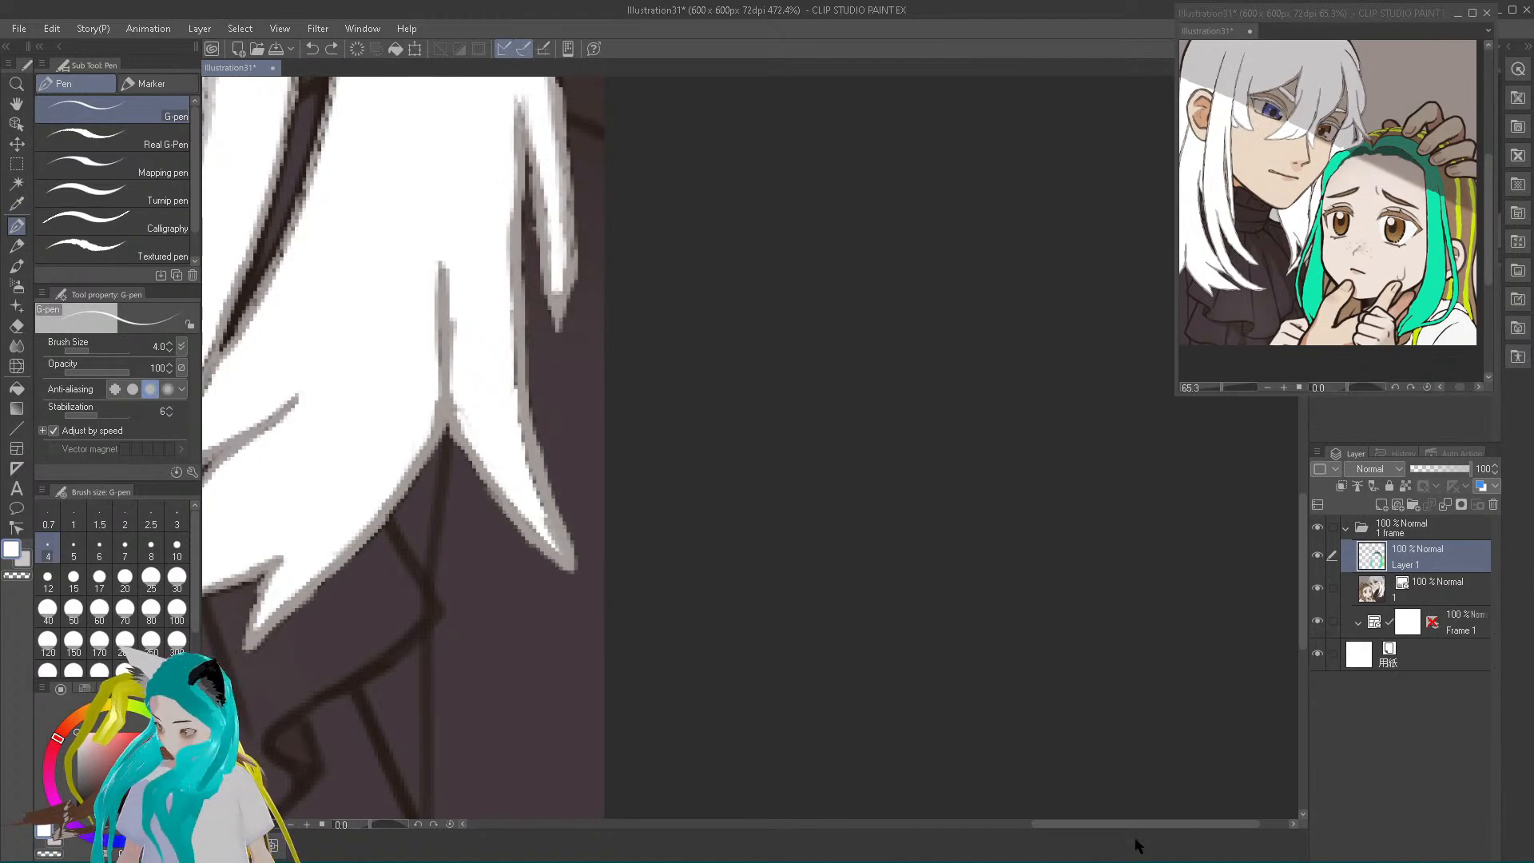
Sample the teal hair, pick a darker teal, and paint it over the dark outlines of the teal lock and thin strand
left_click_drag(1141, 825, 997, 782)
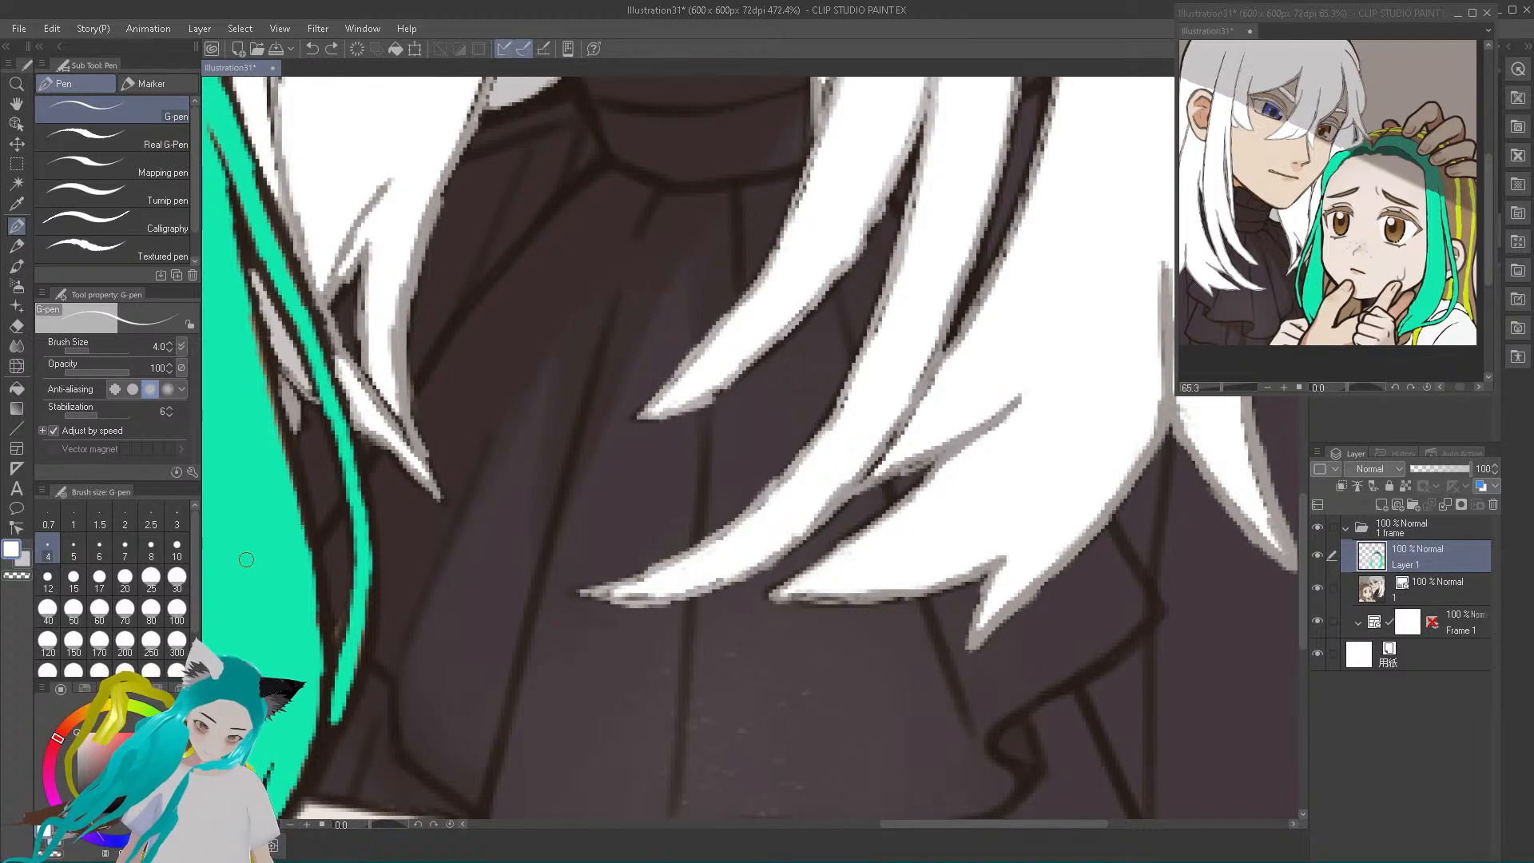
left_click(250, 640, "alt")
left_click_drag(148, 742, 140, 752)
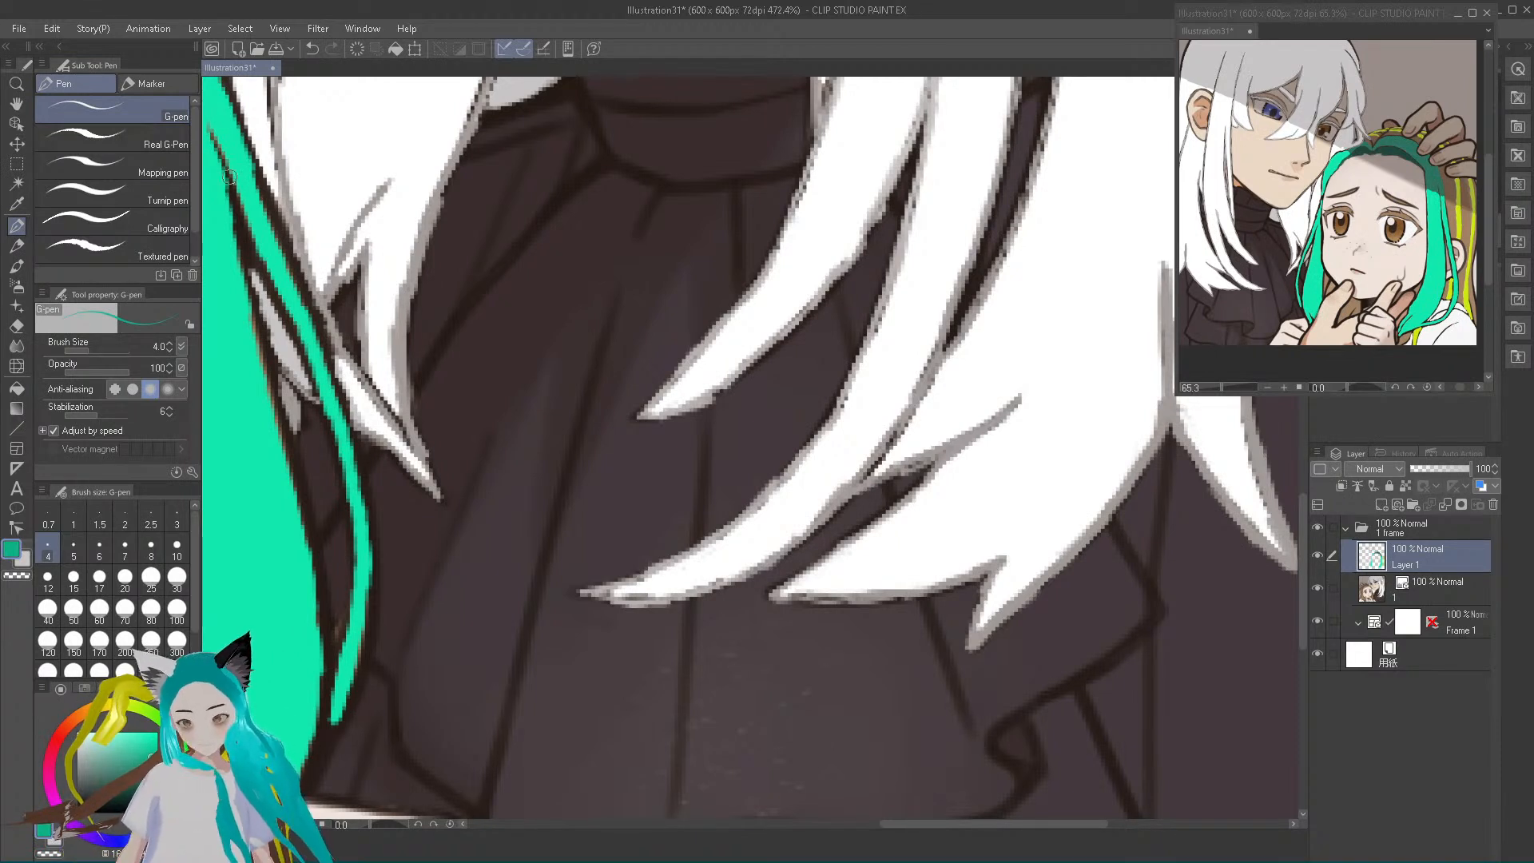
left_click_drag(211, 133, 251, 285)
mouse_move(238, 211)
left_mouse_down()
mouse_move(281, 450)
mouse_move(281, 430)
mouse_move(308, 513)
mouse_move(309, 499)
mouse_move(322, 631)
left_mouse_up()
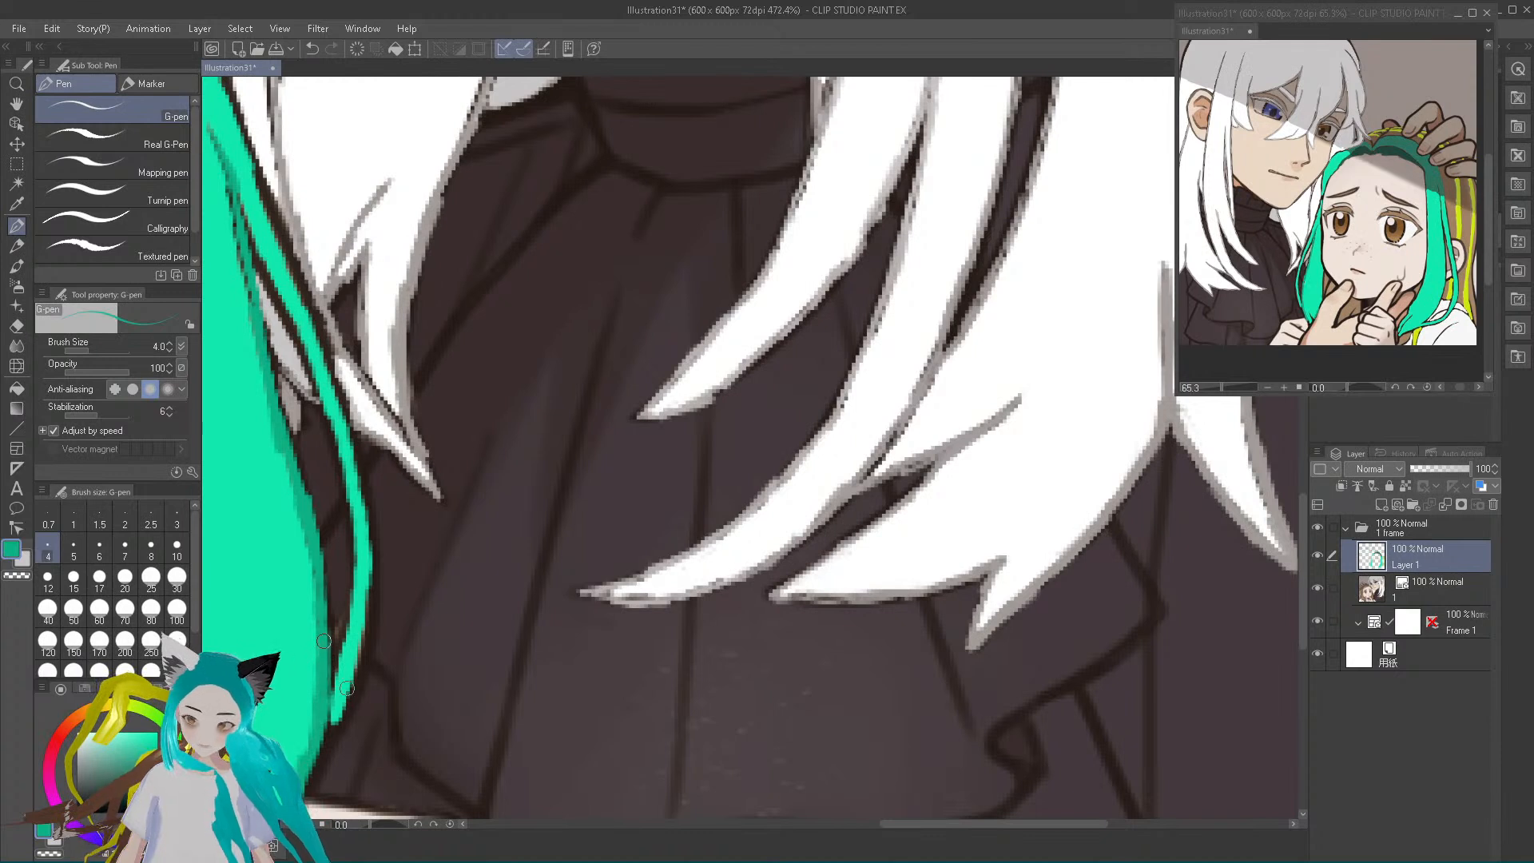
mouse_move(338, 656)
left_mouse_down()
mouse_move(356, 544)
mouse_move(342, 445)
mouse_move(247, 240)
left_mouse_up()
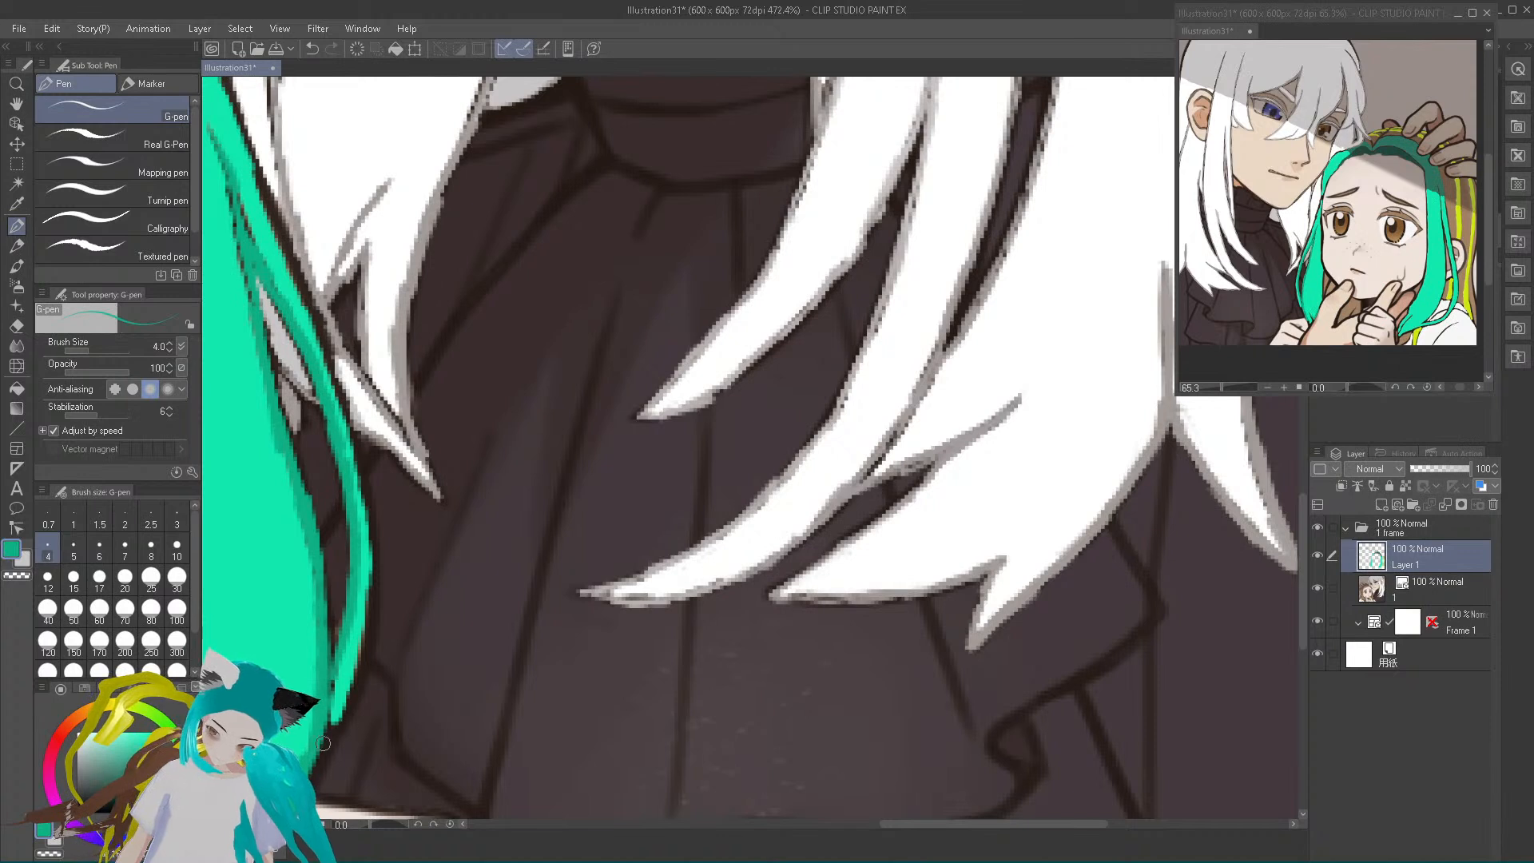
mouse_move(354, 691)
left_mouse_down()
mouse_move(374, 574)
mouse_move(376, 588)
mouse_move(354, 411)
mouse_move(370, 481)
mouse_move(366, 498)
mouse_move(319, 293)
mouse_move(327, 347)
mouse_move(249, 156)
mouse_move(318, 328)
left_mouse_up()
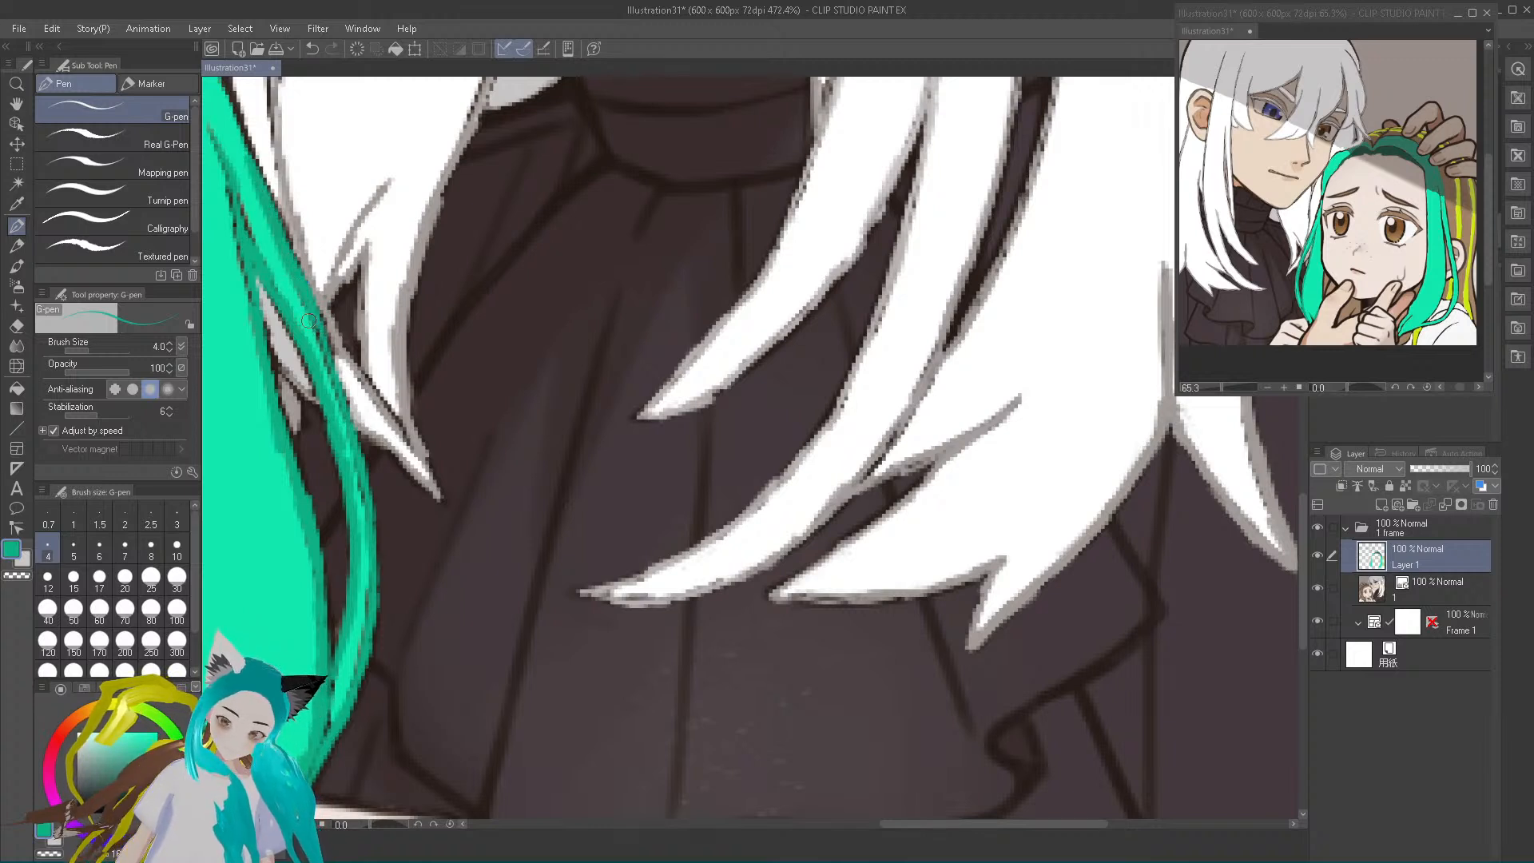
Sample the bright teal and paint along the thin strand and its junction with the main lock to thin the dark teal lines
left_click(256, 663, "alt")
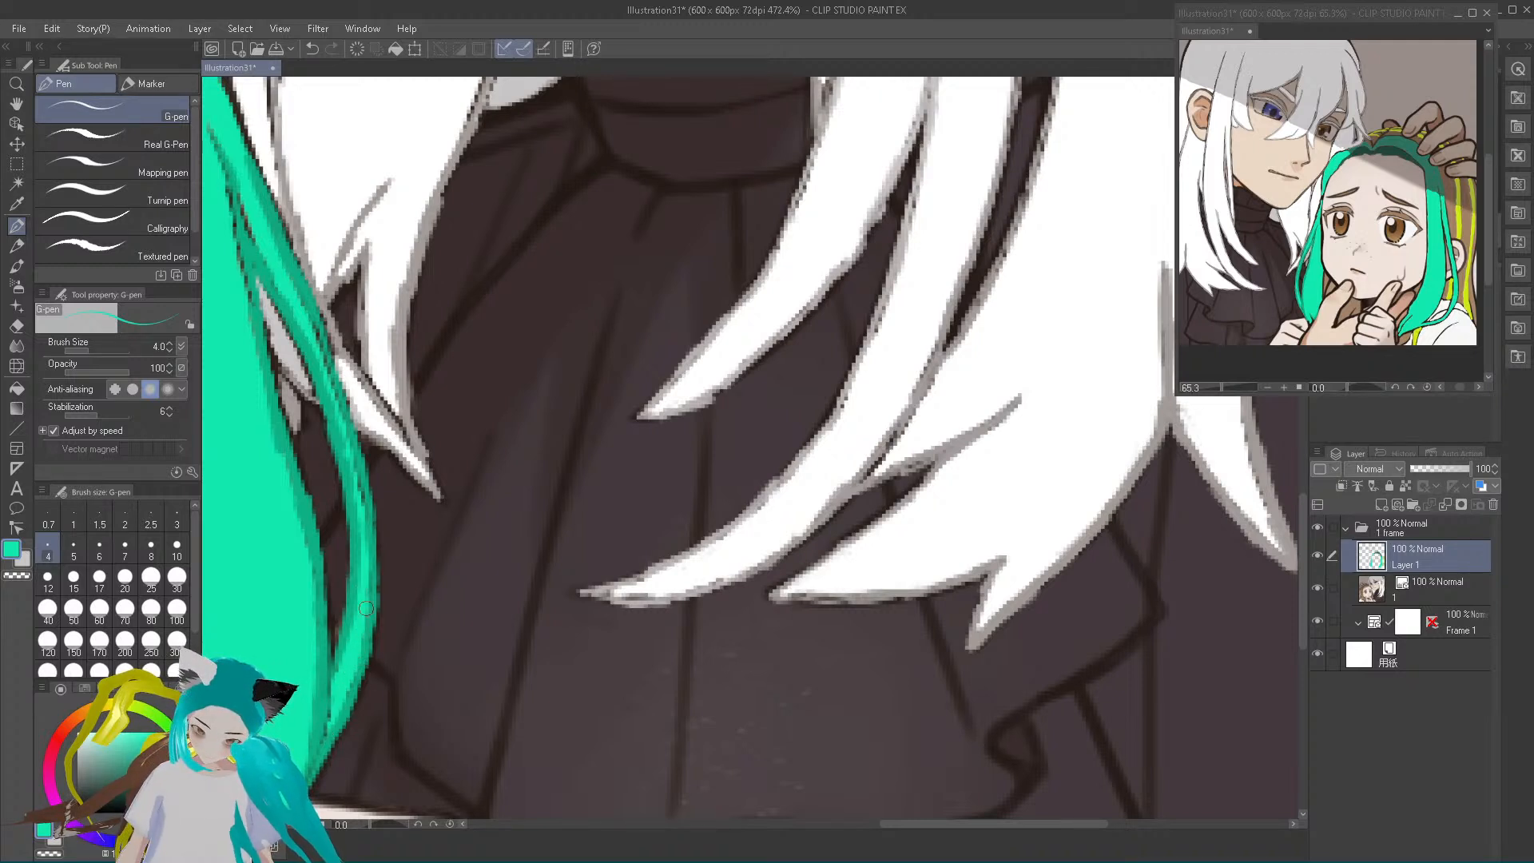
left_click_drag(355, 490, 321, 373)
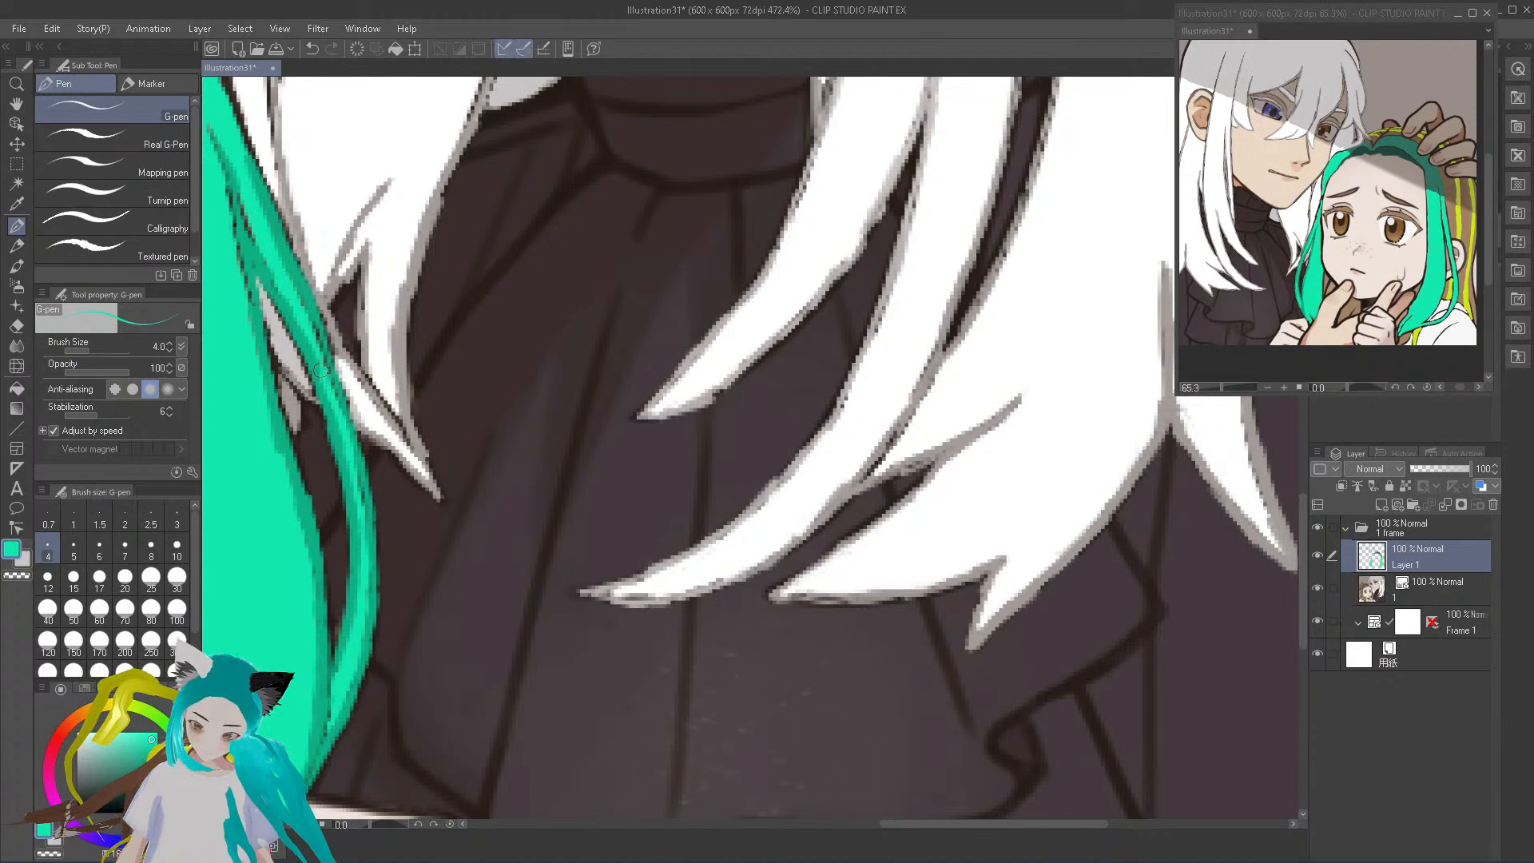
left_click_drag(247, 198, 262, 246)
left_click_drag(246, 185, 337, 416)
left_click_drag(239, 235, 244, 285)
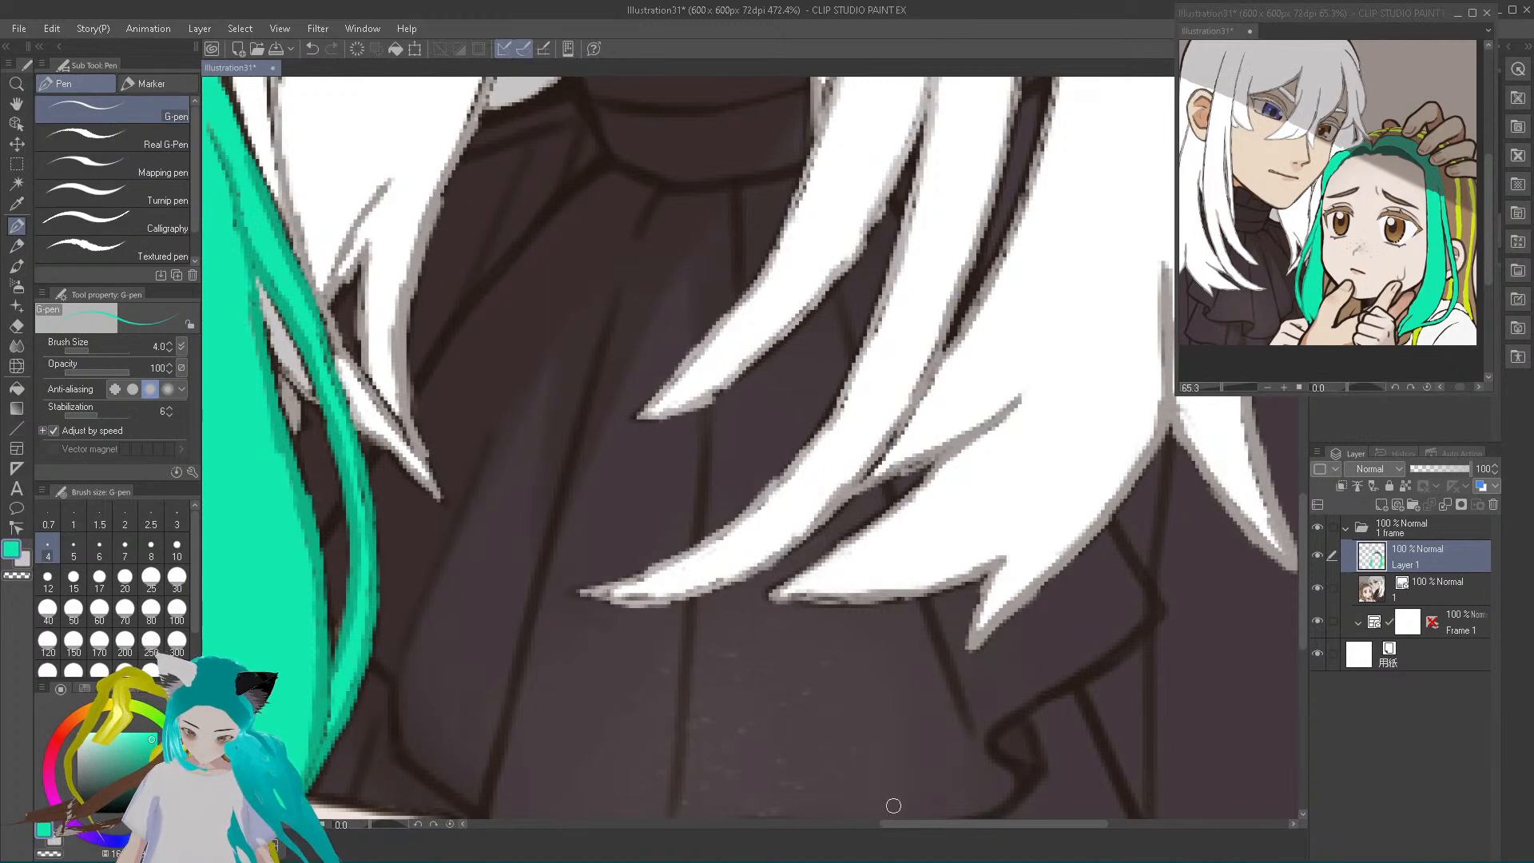
Outline the teal lock's lower tip and its edge along the thumb and jaw in dark teal, and sample the hand's skin colour
left_click_drag(898, 832, 800, 821)
scroll(928, 725, "down", 2)
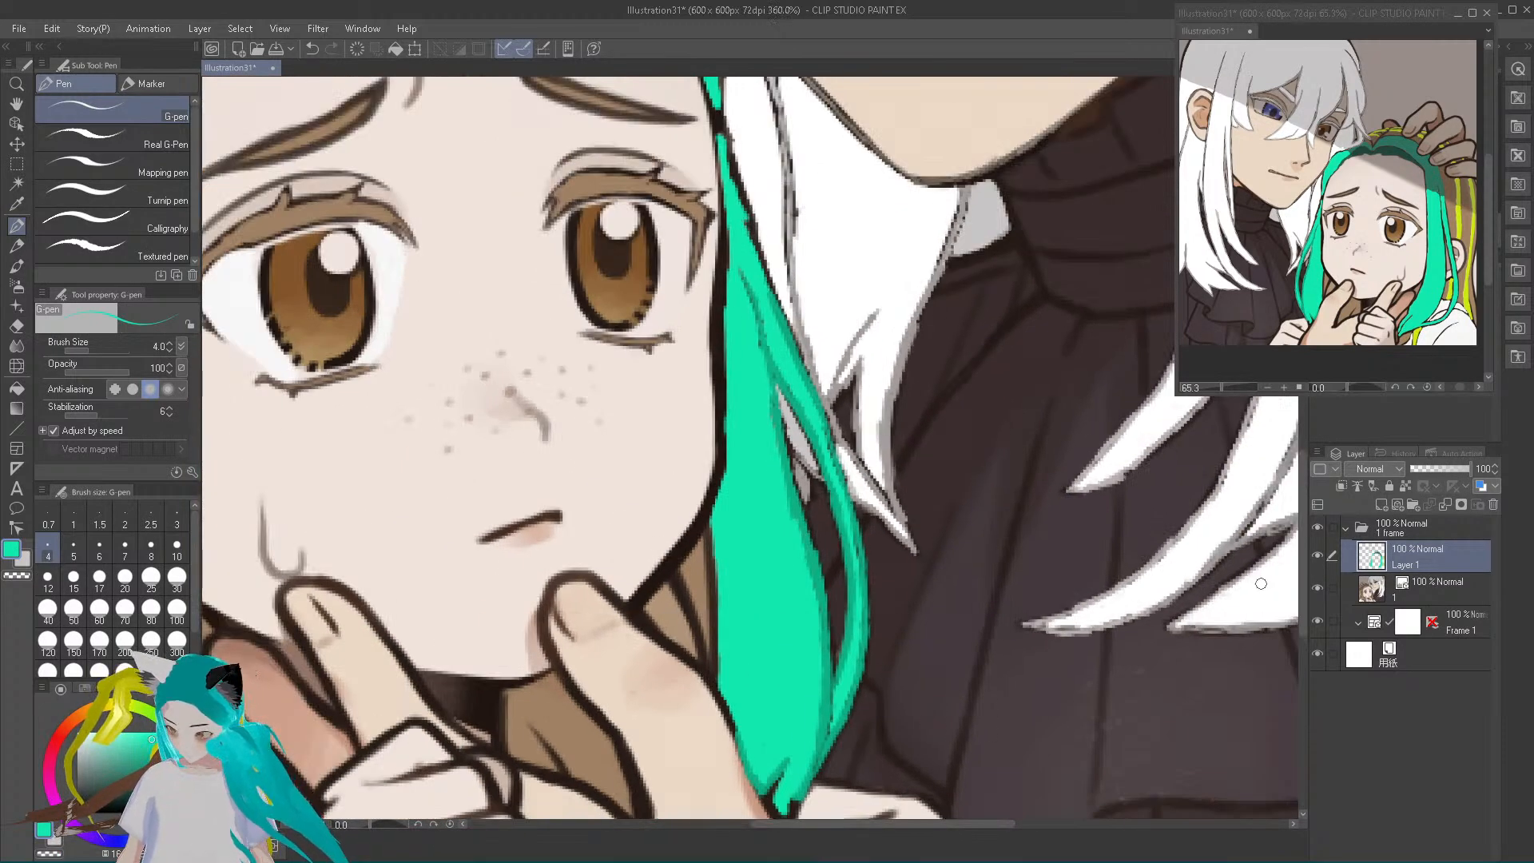
left_click_drag(1307, 573, 1321, 622)
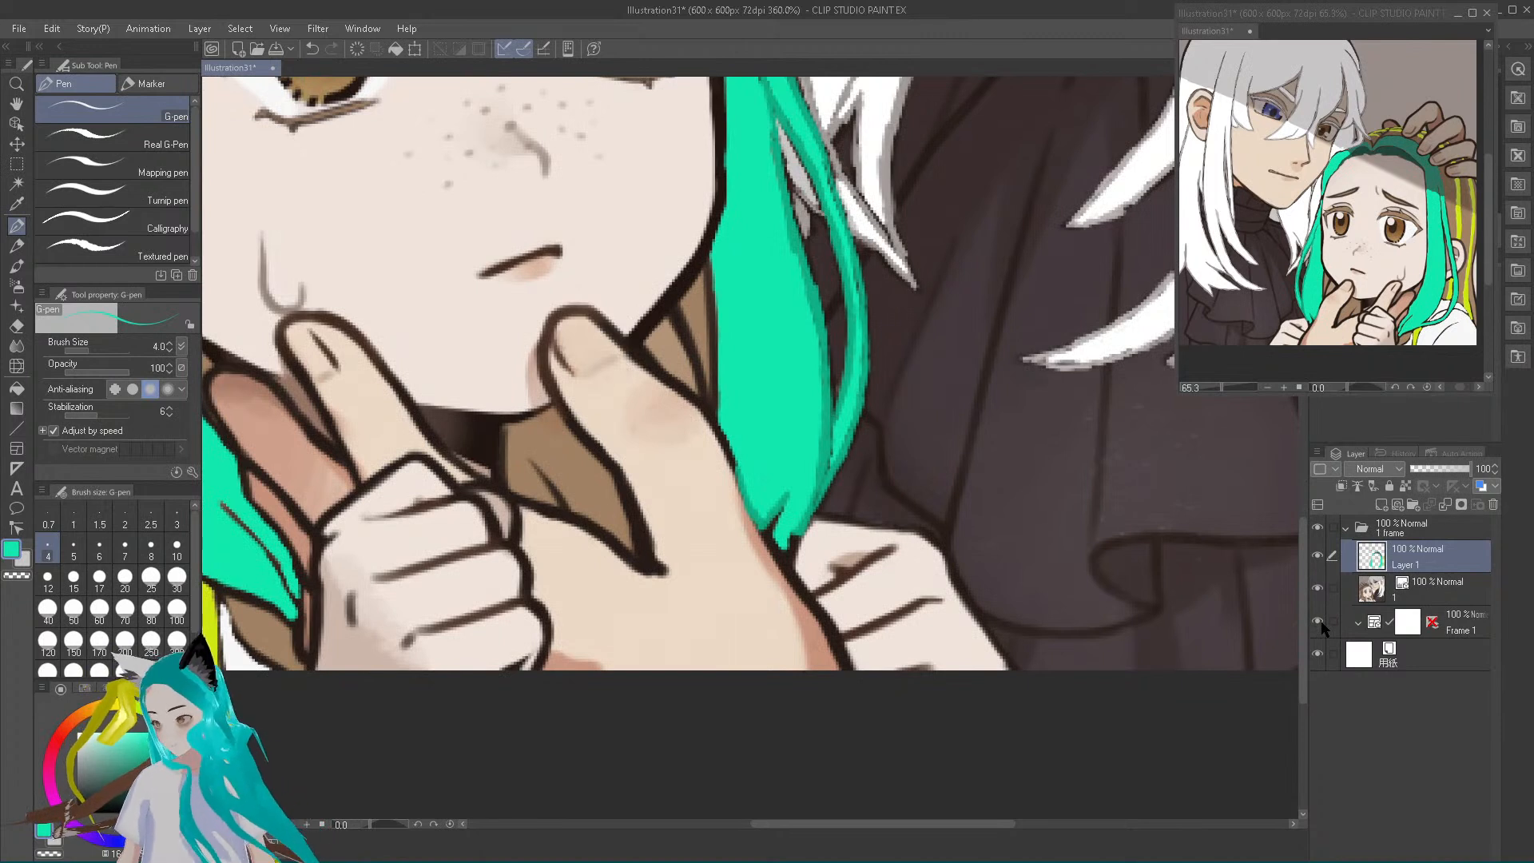
mouse_move(789, 529)
left_mouse_down()
mouse_move(792, 566)
mouse_move(770, 531)
left_mouse_up()
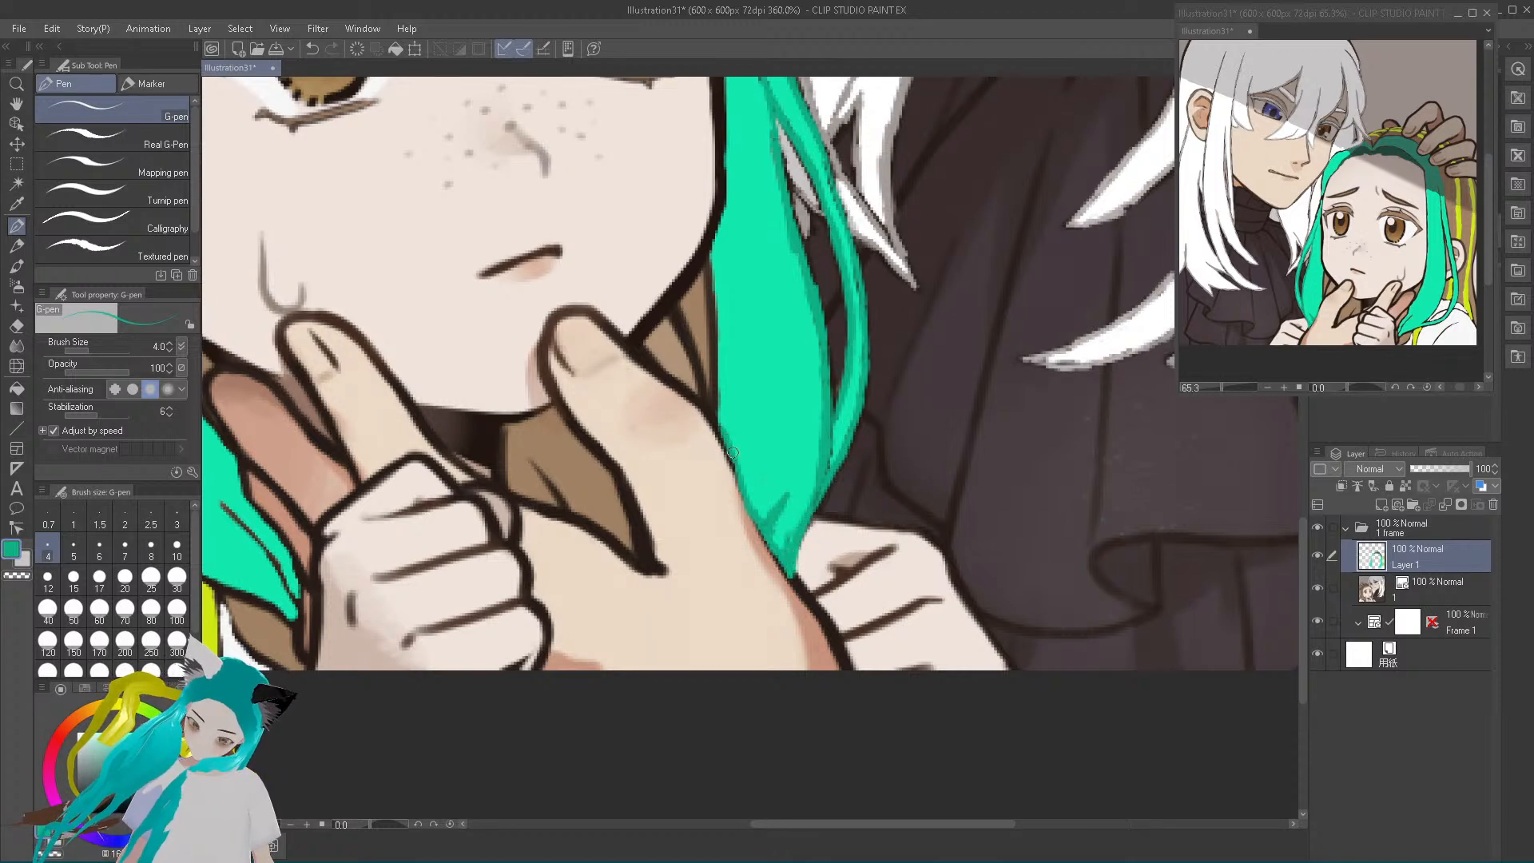
mouse_move(723, 425)
left_mouse_down()
mouse_move(709, 261)
mouse_move(709, 297)
left_mouse_up()
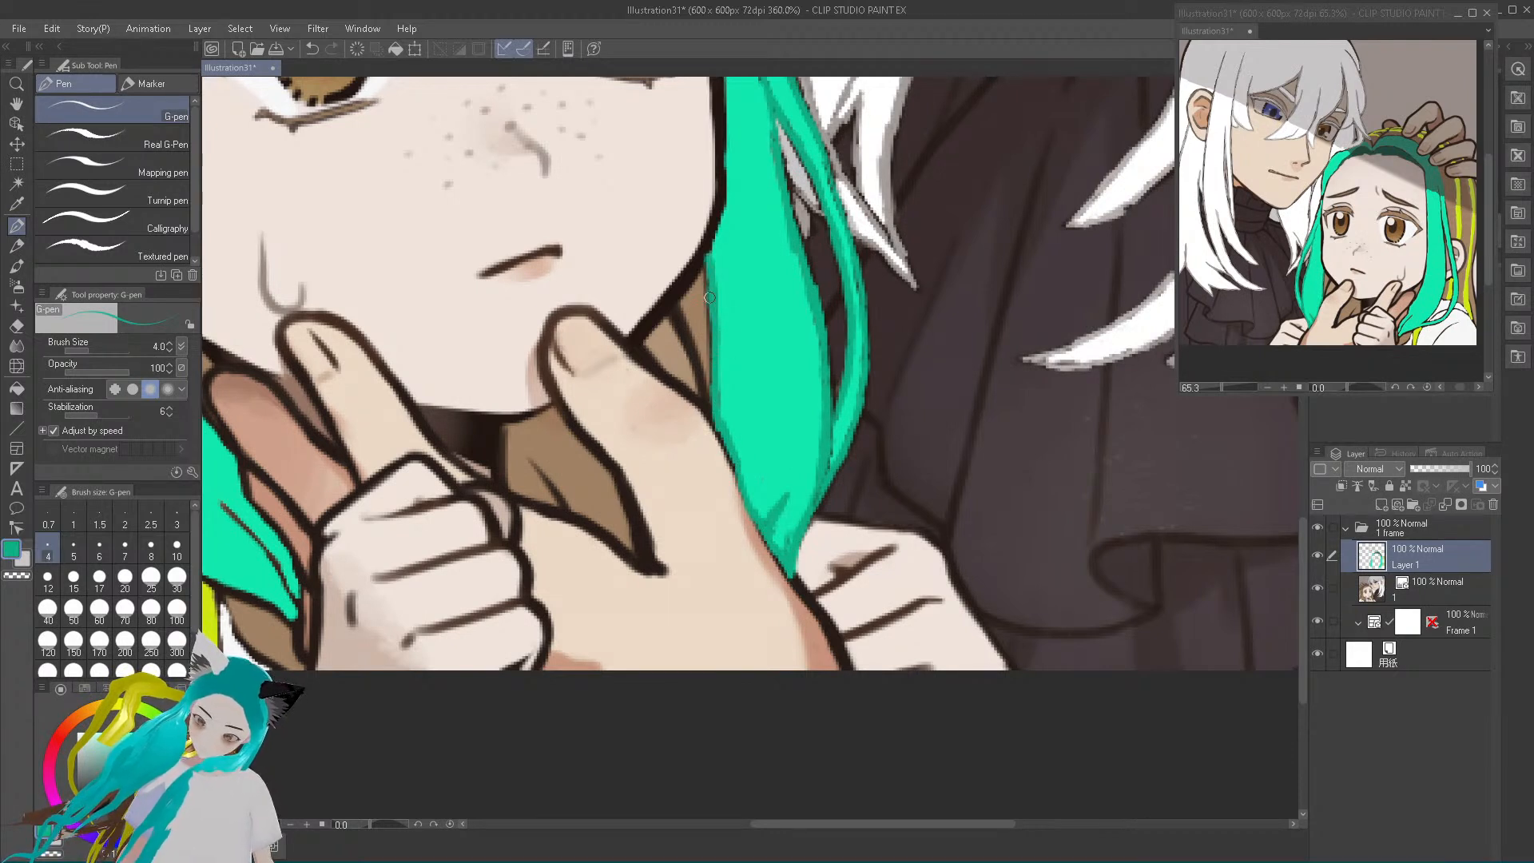
left_click(706, 538, "alt")
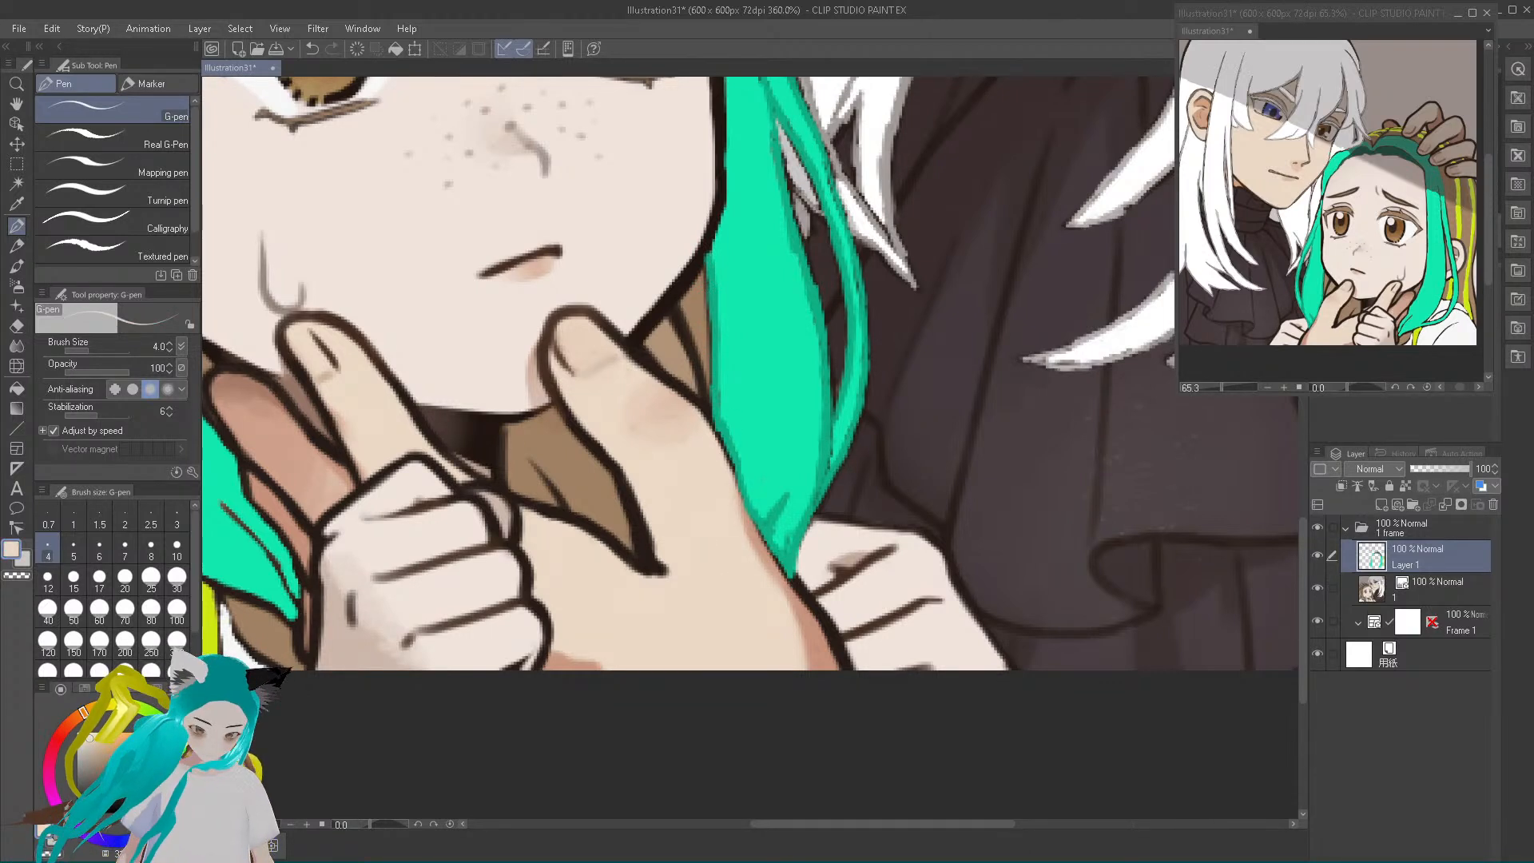
Pick a darker greyish beige from the skin colour and paint it over the dark outlines of the thumb and extended finger
left_click_drag(90, 738, 85, 752)
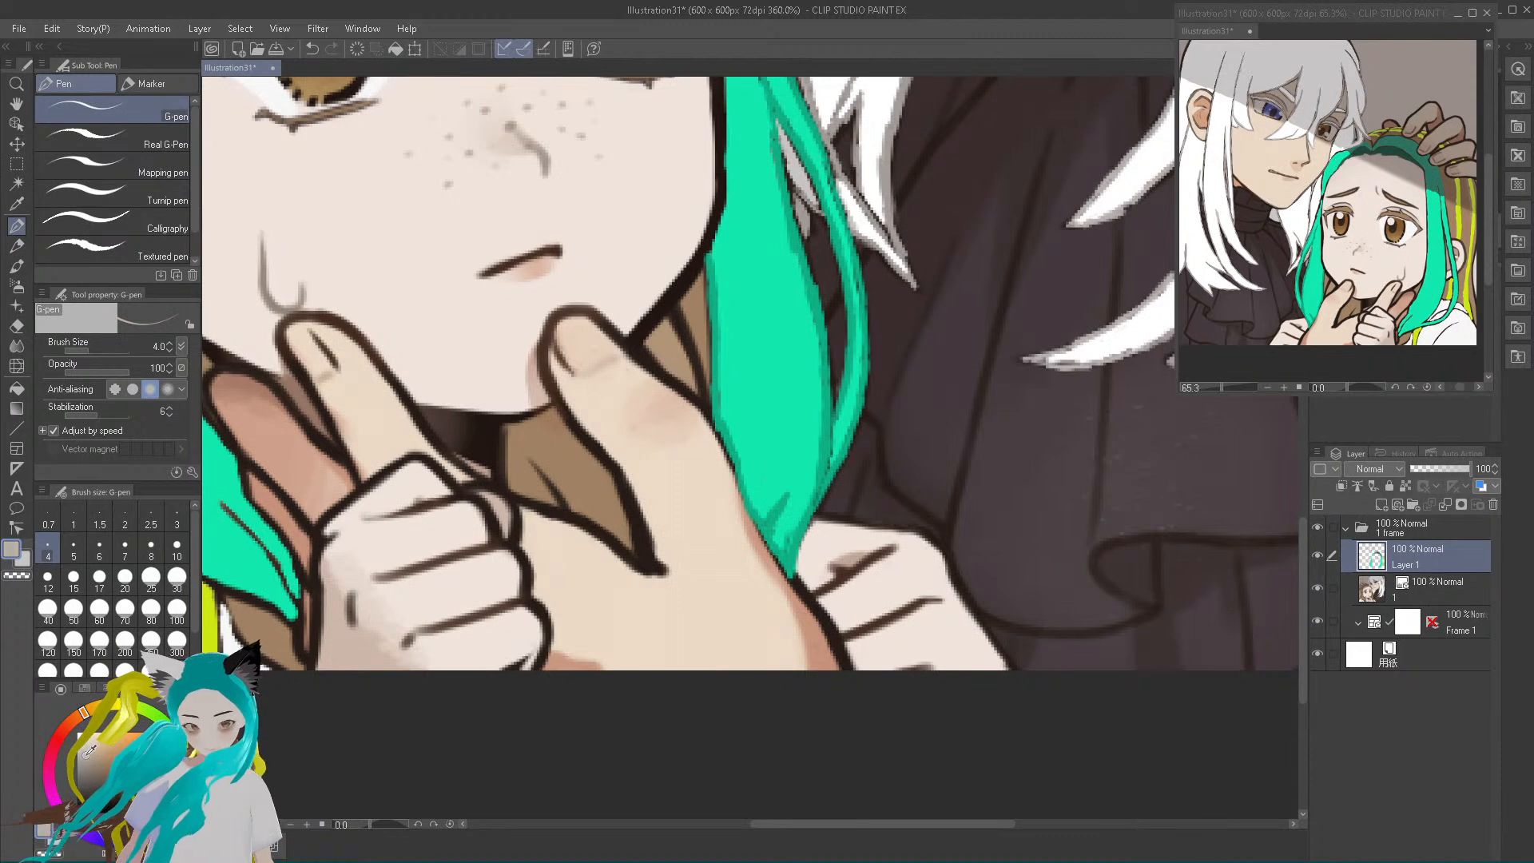
mouse_move(707, 409)
left_mouse_down()
mouse_move(769, 555)
mouse_move(716, 416)
mouse_move(624, 328)
left_mouse_up()
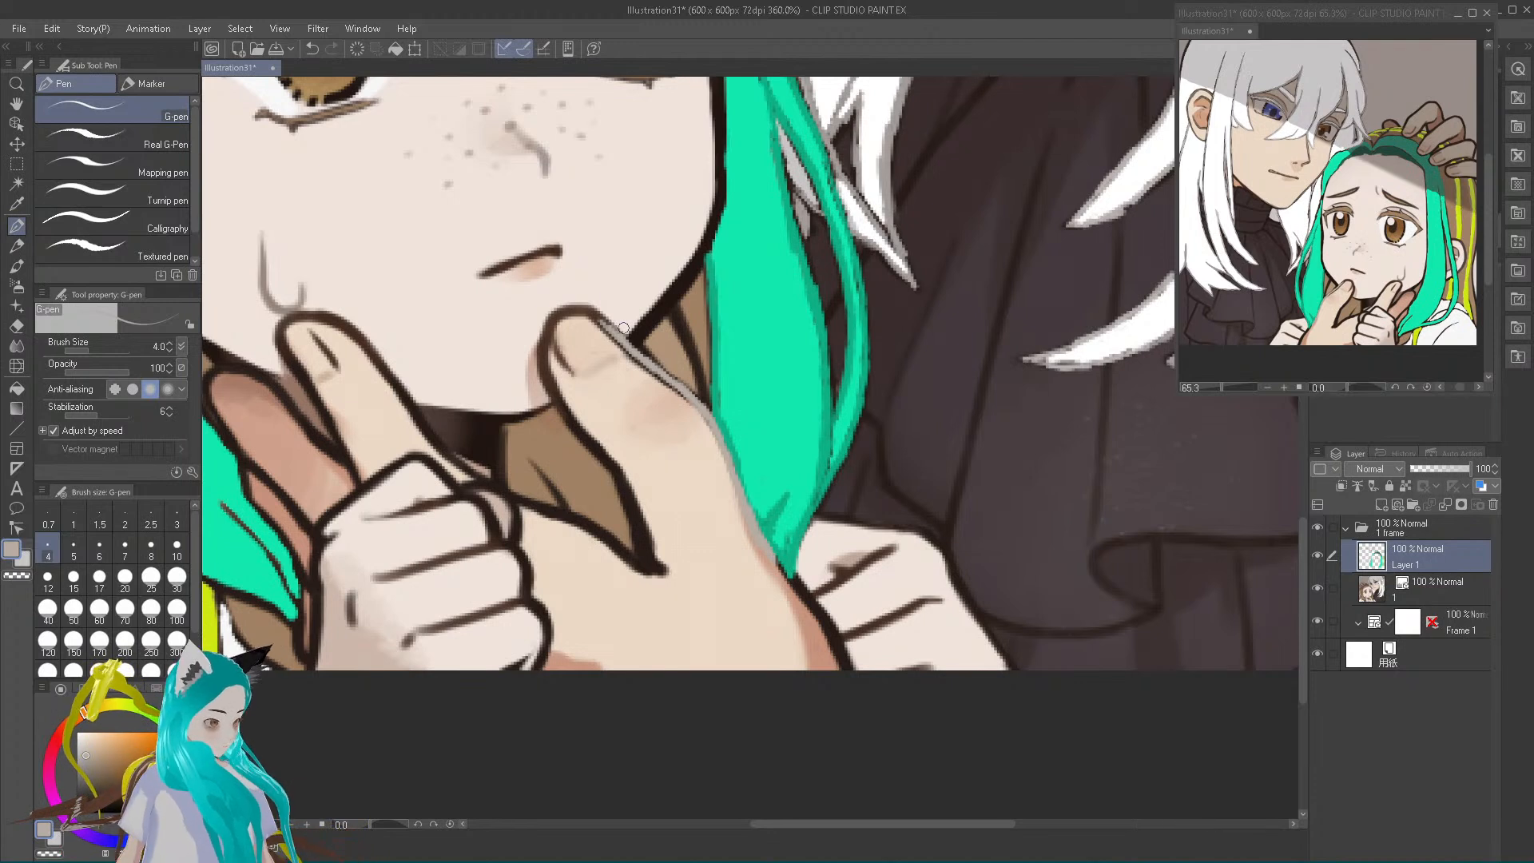
mouse_move(595, 314)
left_mouse_down()
mouse_move(569, 306)
mouse_move(550, 324)
mouse_move(558, 361)
mouse_move(570, 354)
mouse_move(539, 356)
mouse_move(542, 380)
mouse_move(604, 458)
mouse_move(647, 556)
left_mouse_up()
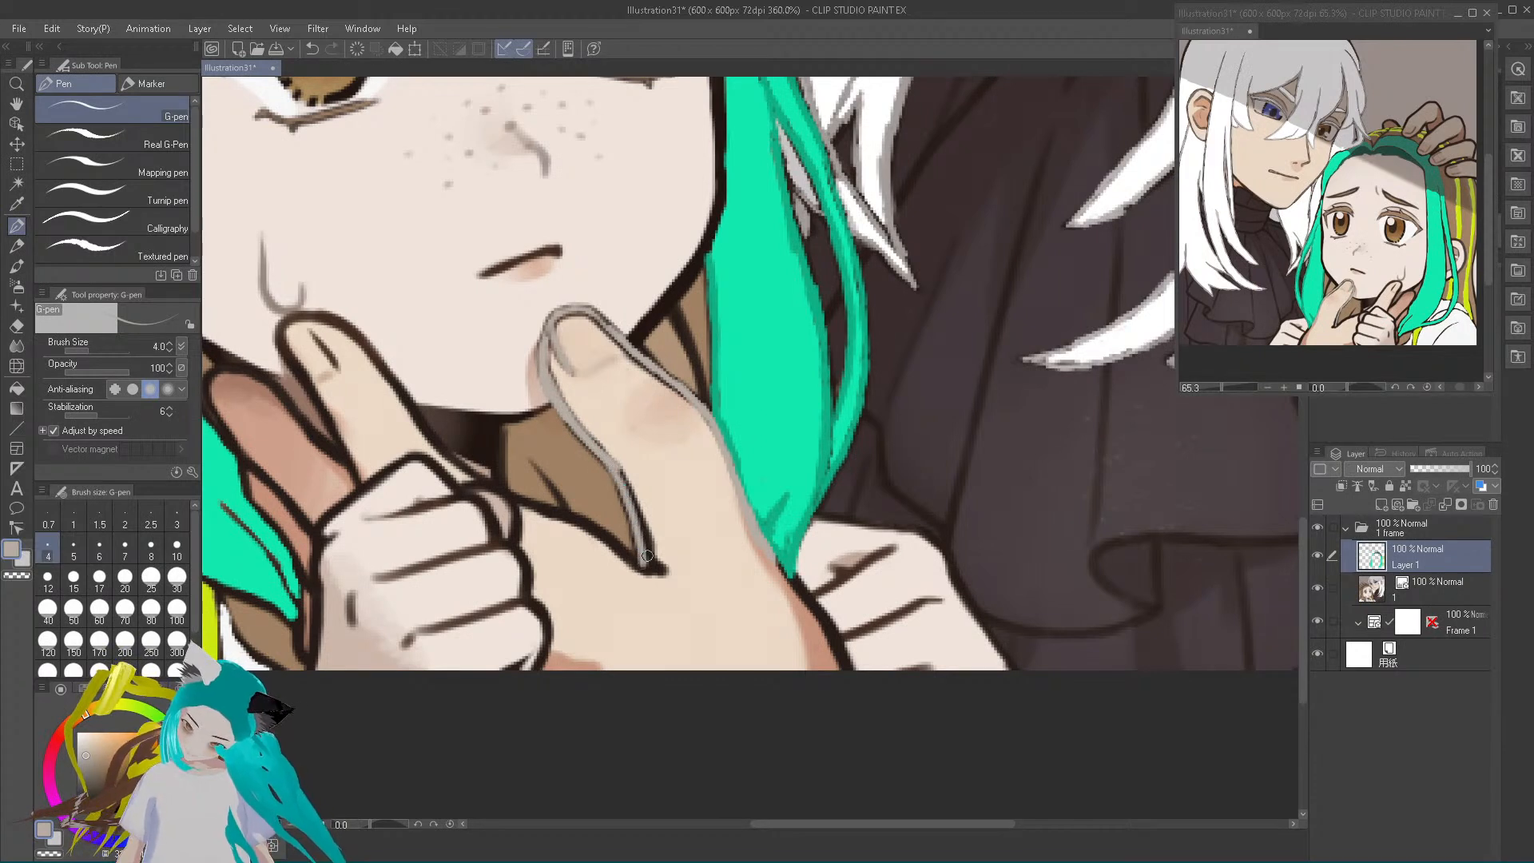
left_click_drag(521, 498, 651, 573)
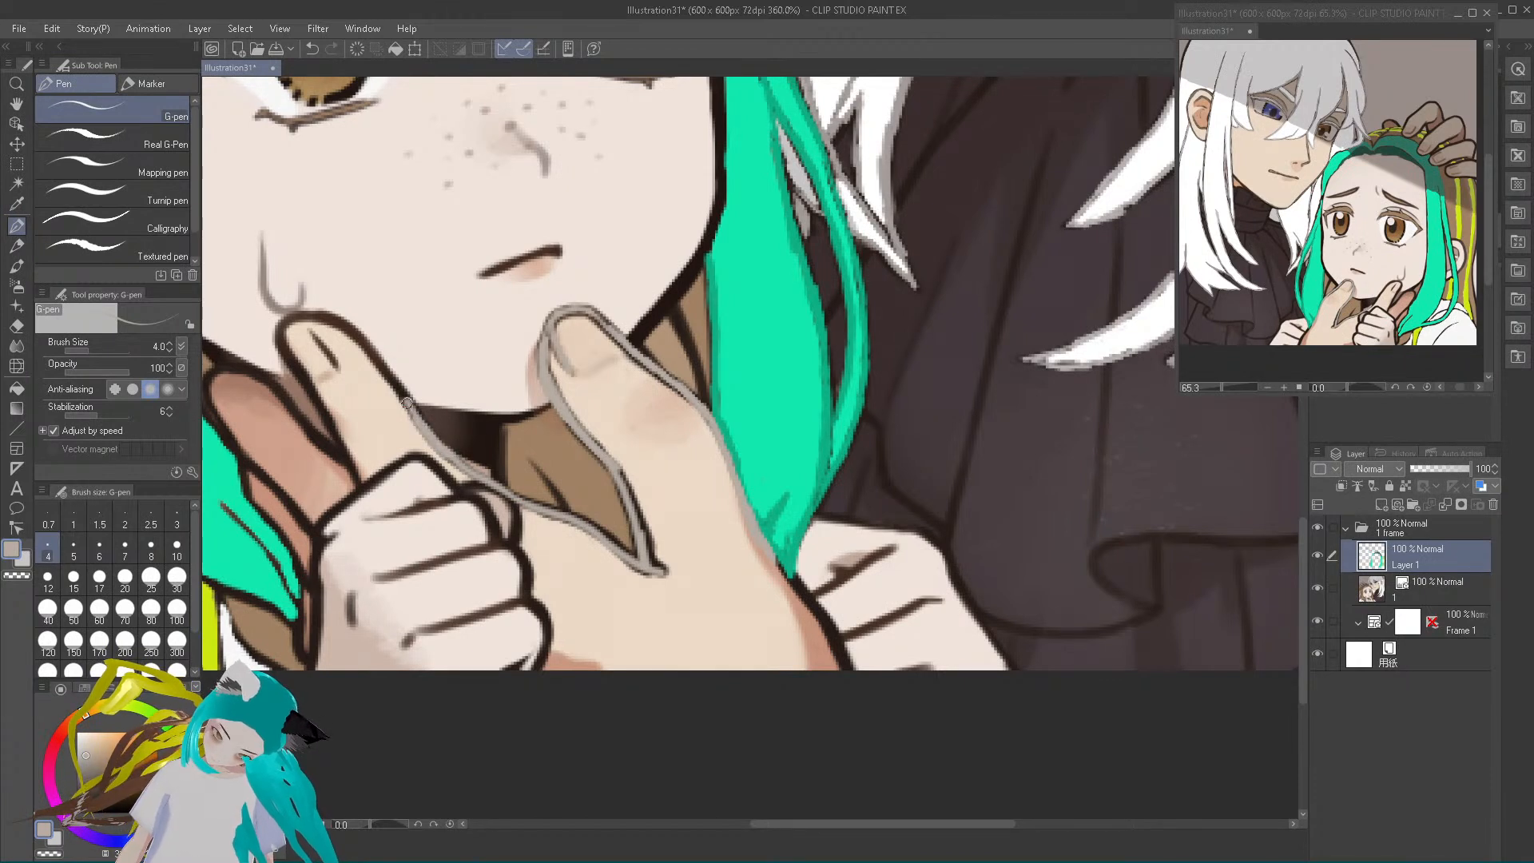
mouse_move(398, 387)
left_mouse_down()
mouse_move(369, 351)
mouse_move(404, 404)
mouse_move(338, 318)
mouse_move(279, 322)
mouse_move(343, 323)
mouse_move(277, 328)
mouse_move(355, 476)
left_mouse_up()
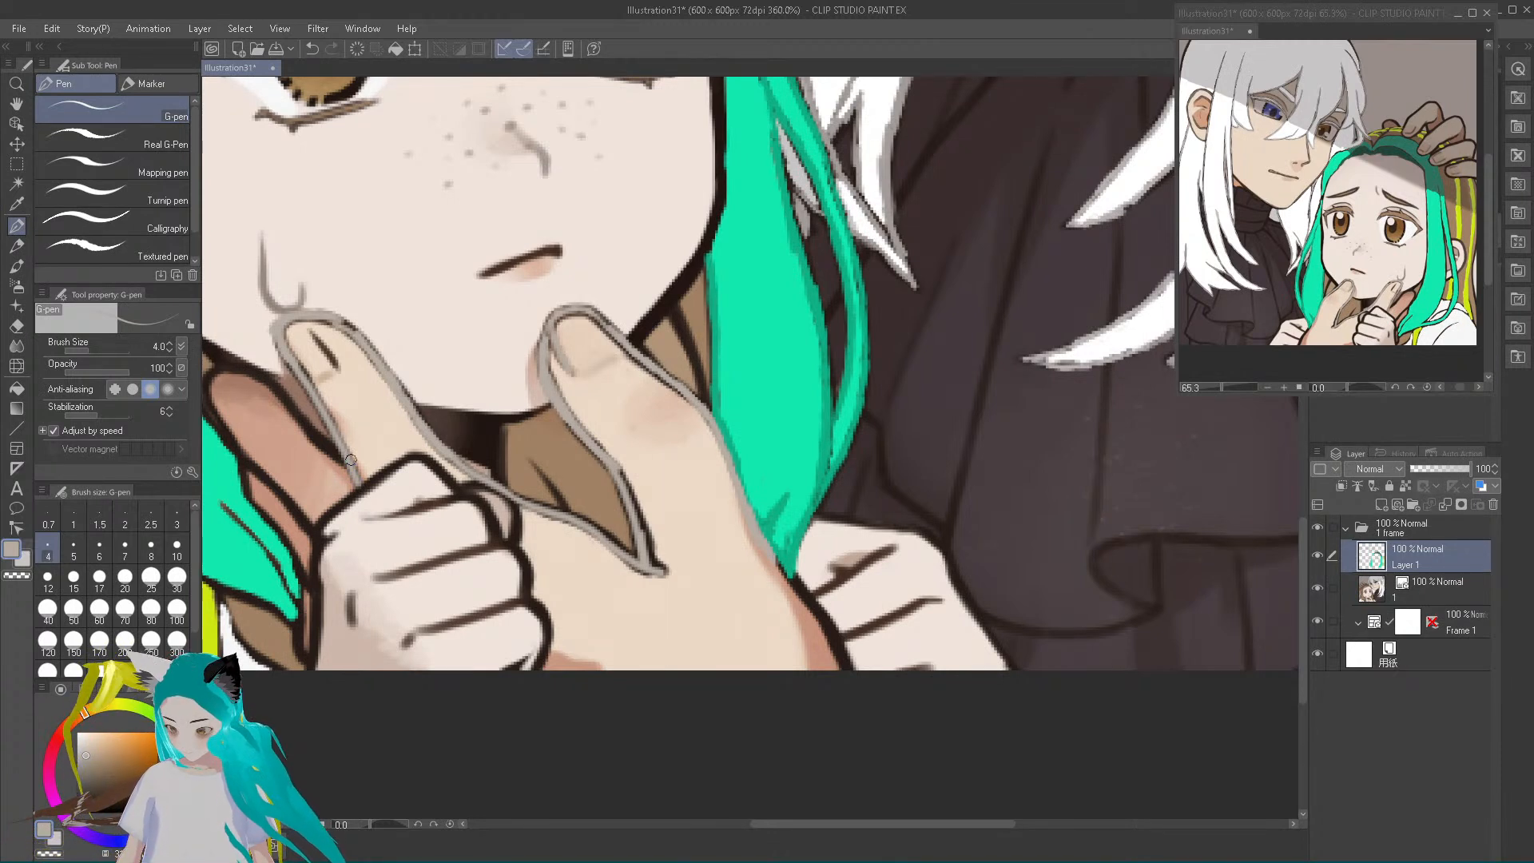
Touch up the extended finger and its nail line in darker beige, and thin the thumb's inner outline with sampled skin colour
left_click(597, 599, "alt")
left_click_drag(89, 740, 88, 753)
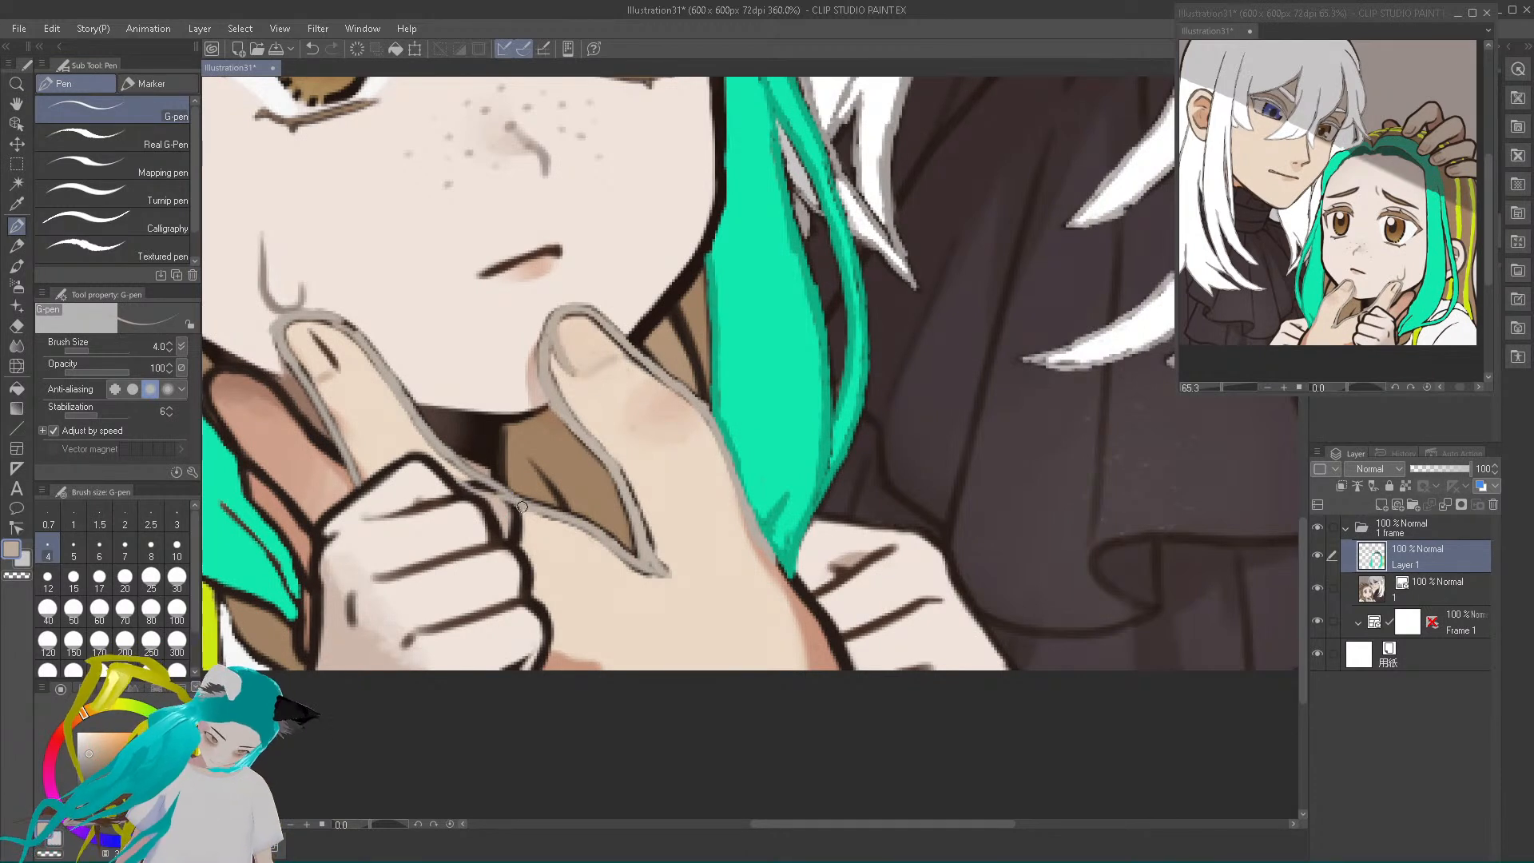
left_click(312, 49)
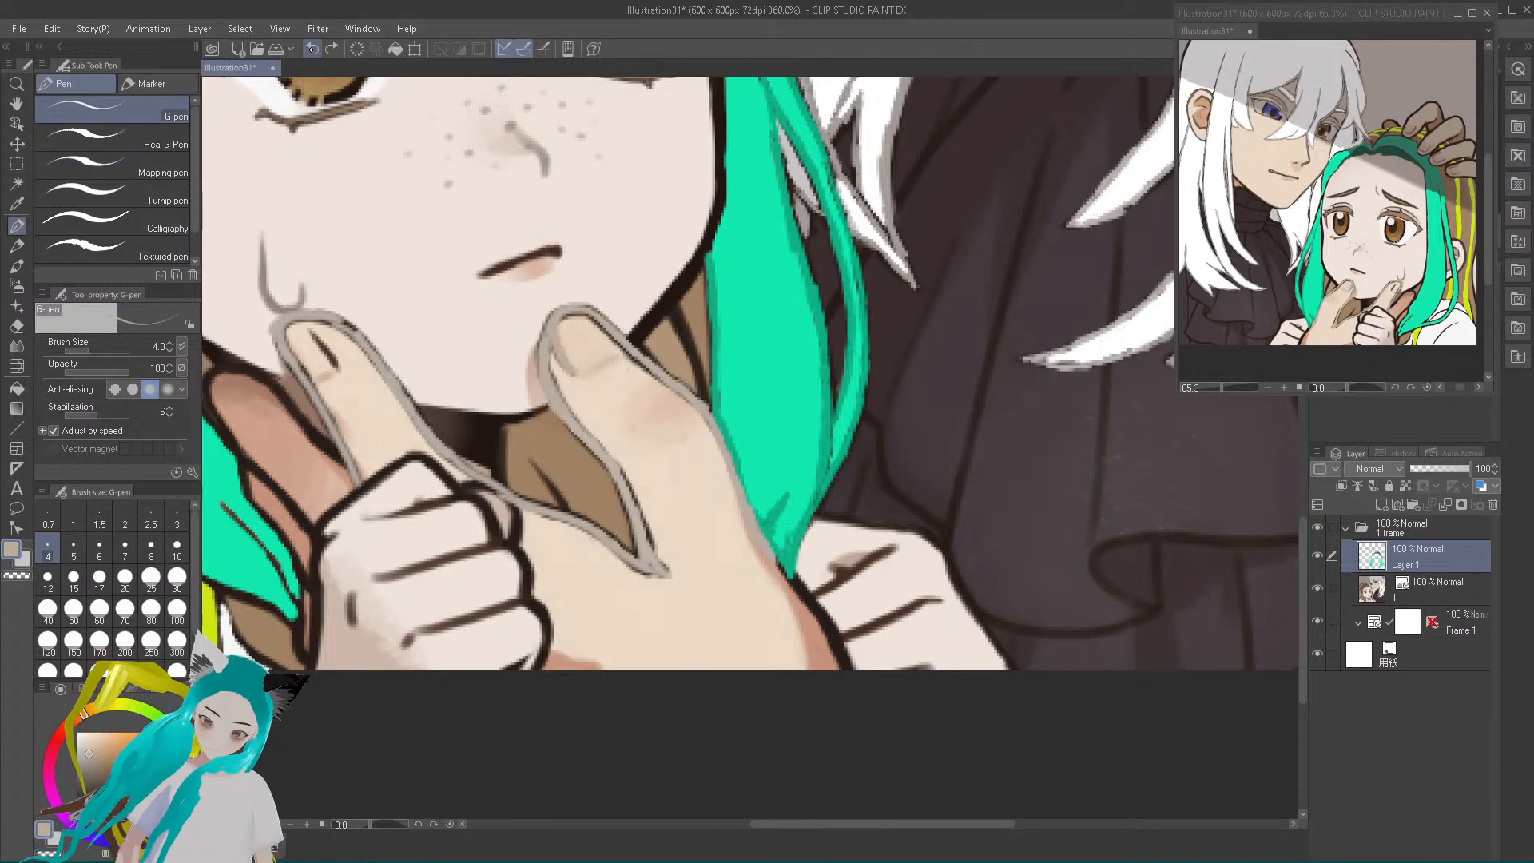
left_click_drag(347, 452, 357, 481)
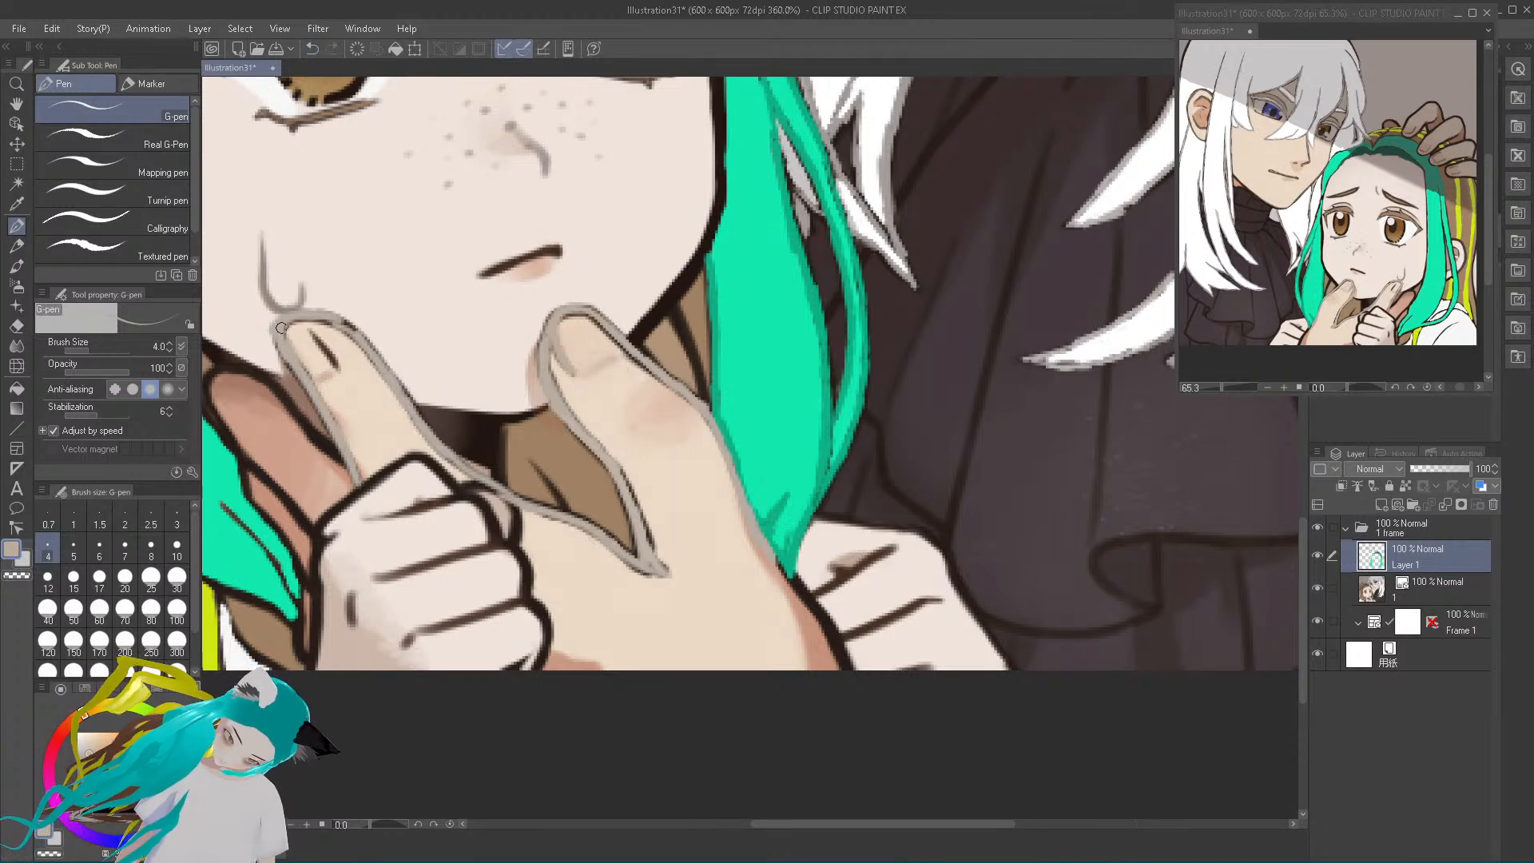
left_click_drag(317, 339, 337, 372)
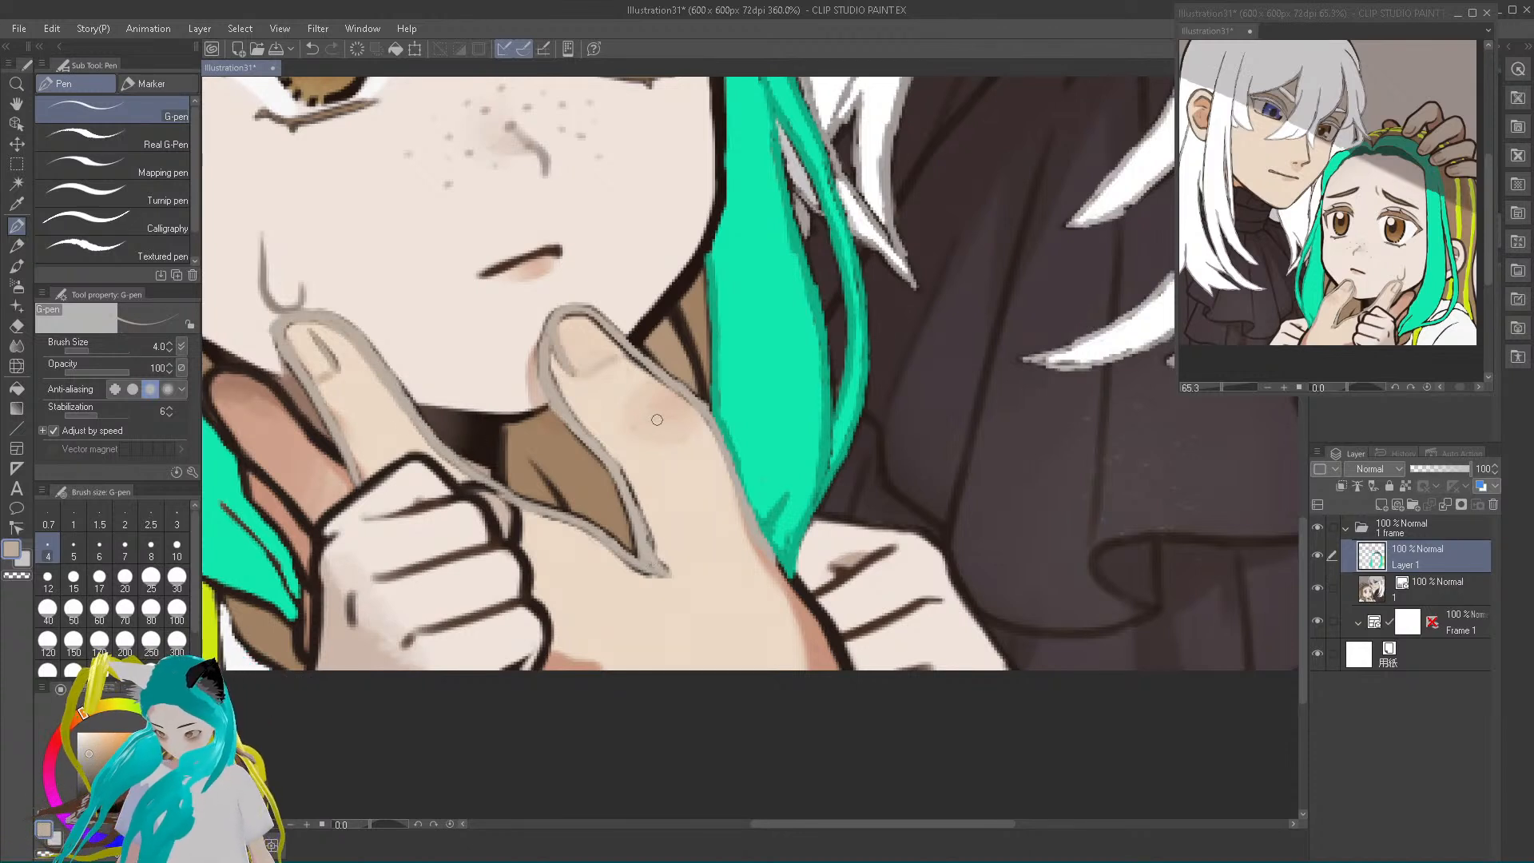
left_click(658, 448, "alt")
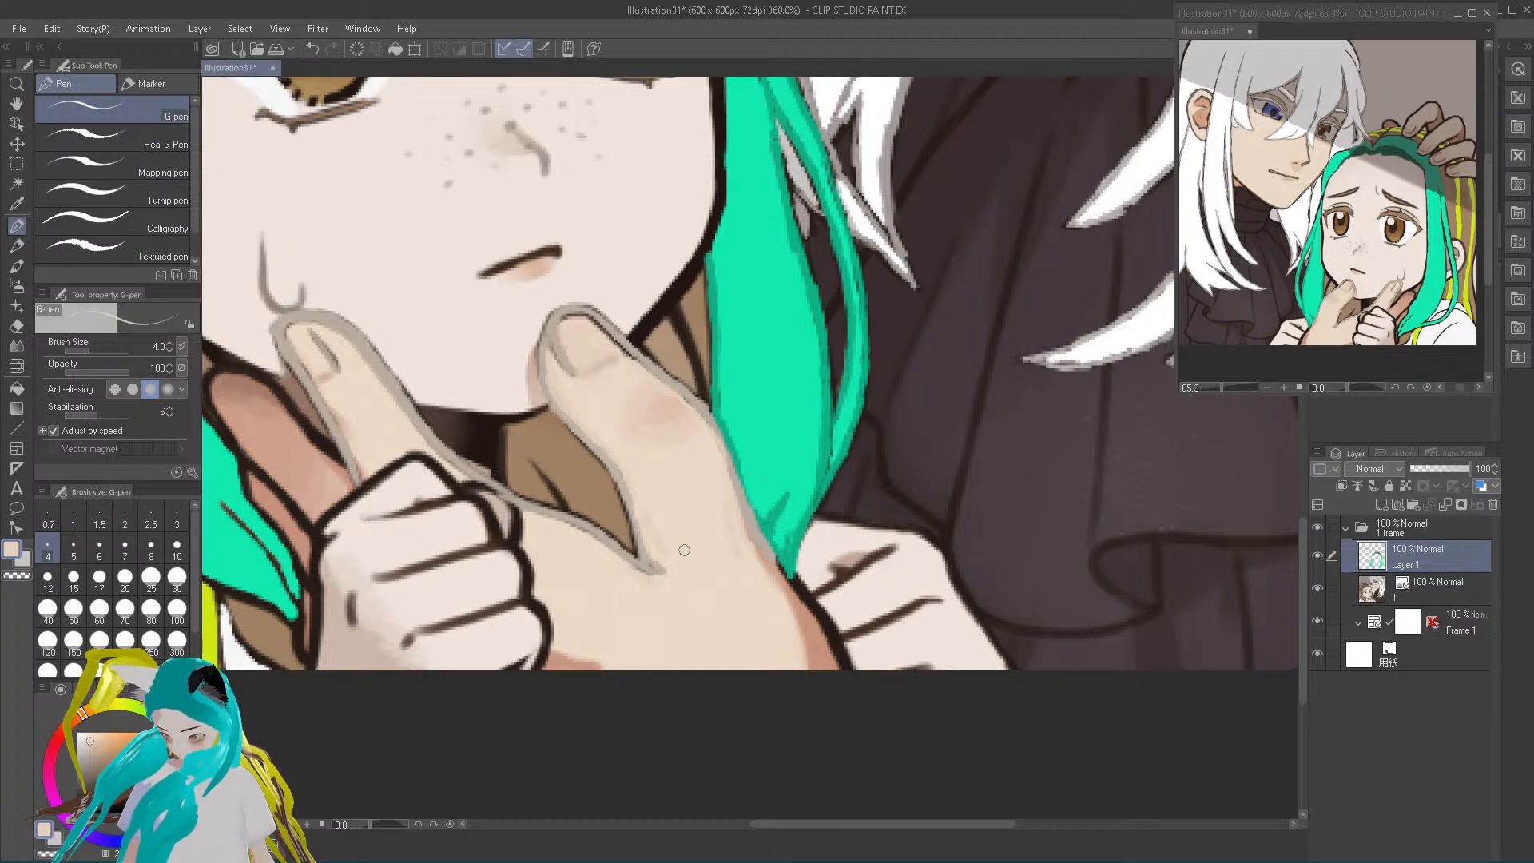
Sample the reddish-brown hand shadow and paint it over the dark outline along the hand's outer edge below the teal lock
left_click(783, 589, "alt")
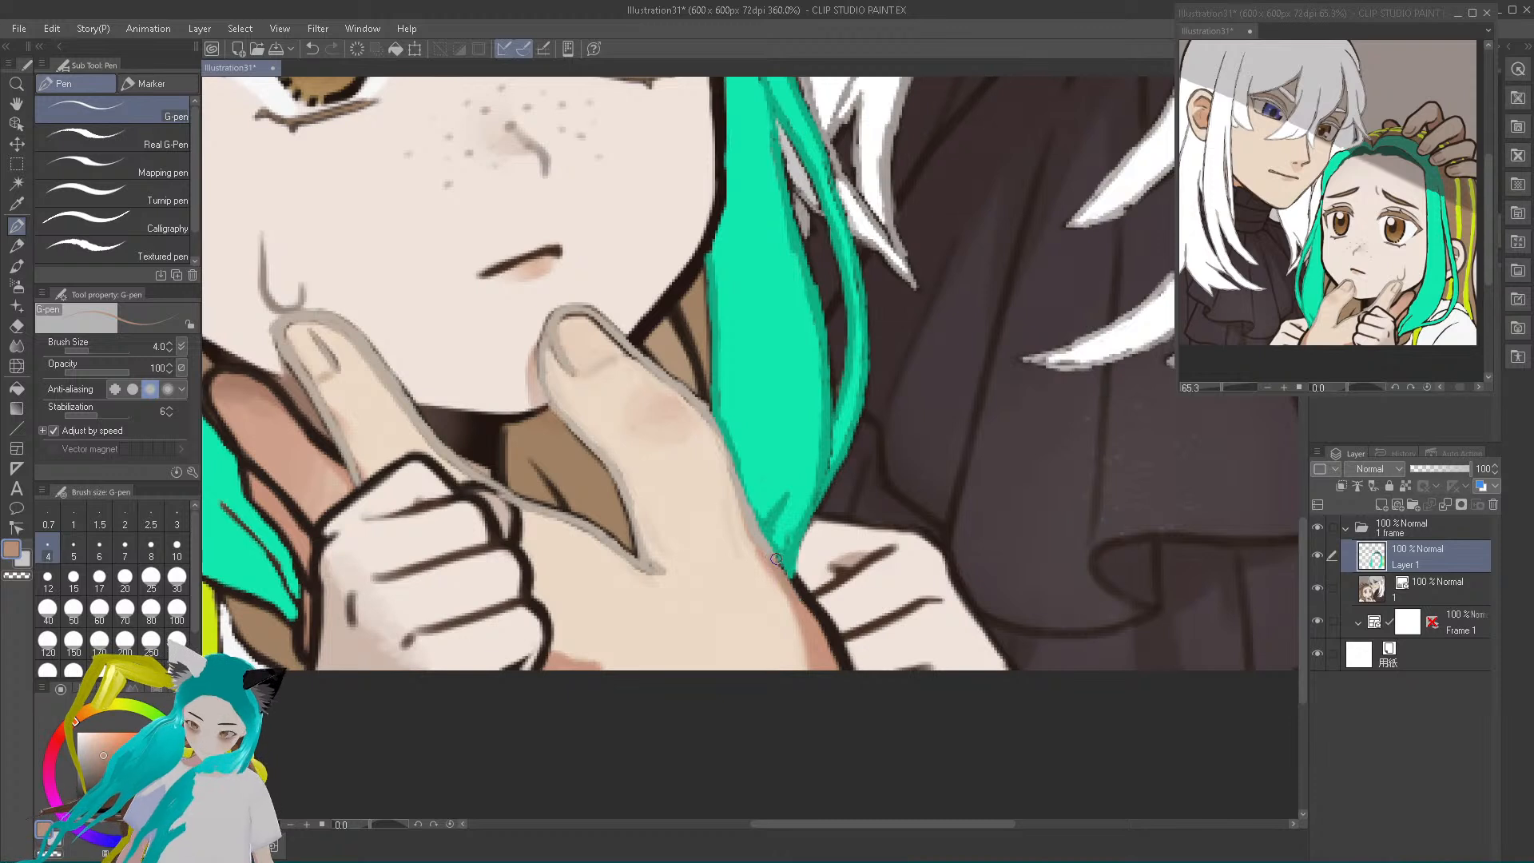
left_click_drag(795, 577, 844, 667)
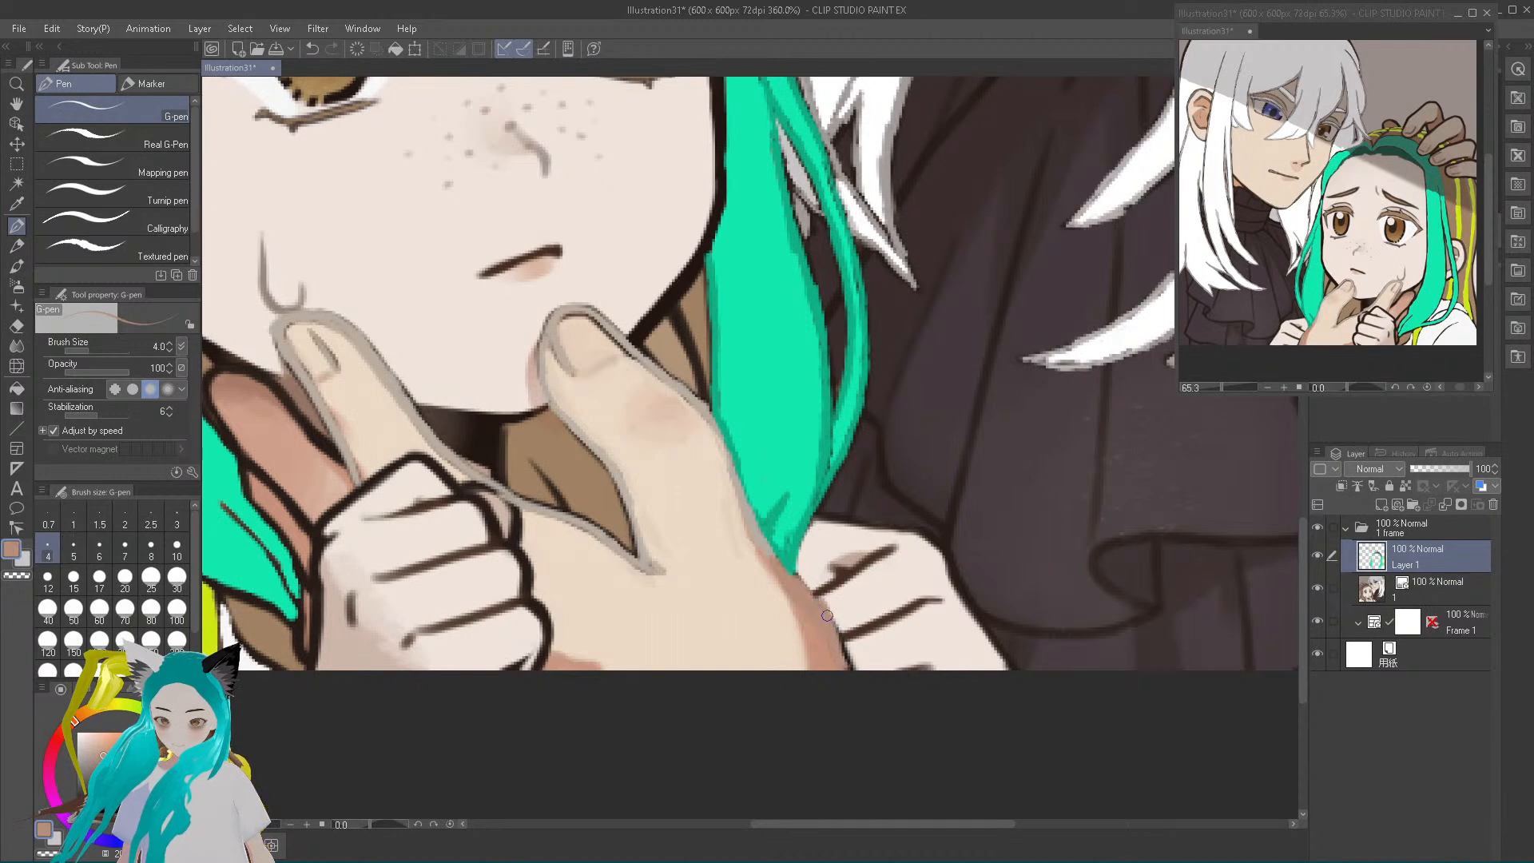
left_click_drag(835, 653, 847, 670)
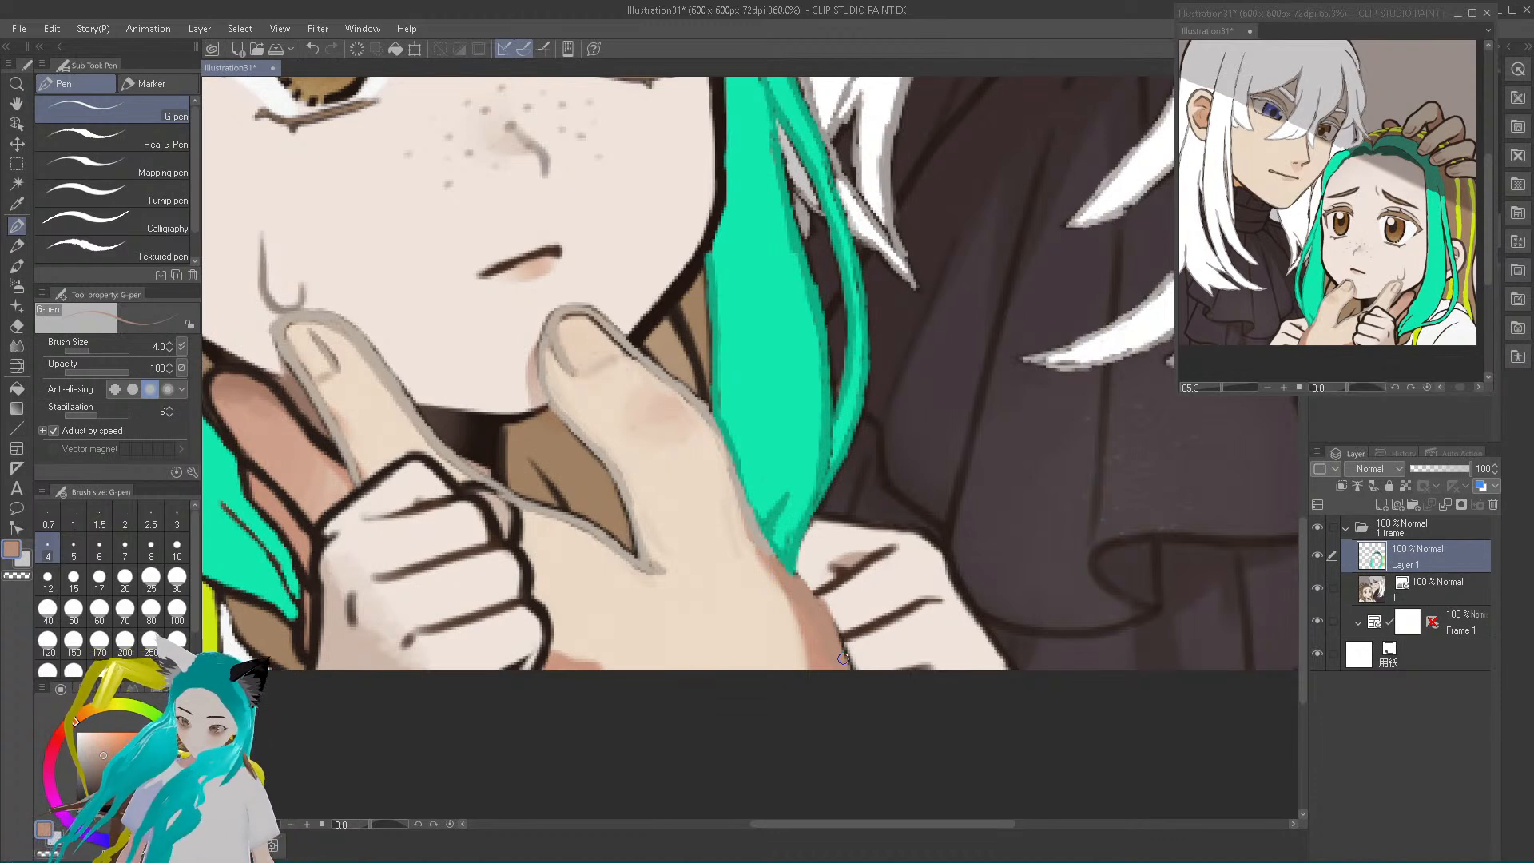
Sample the face's skin colour, pick a slightly darker grey shade, and paint it over the dark jaw and chin outlines
left_click(471, 320, "alt")
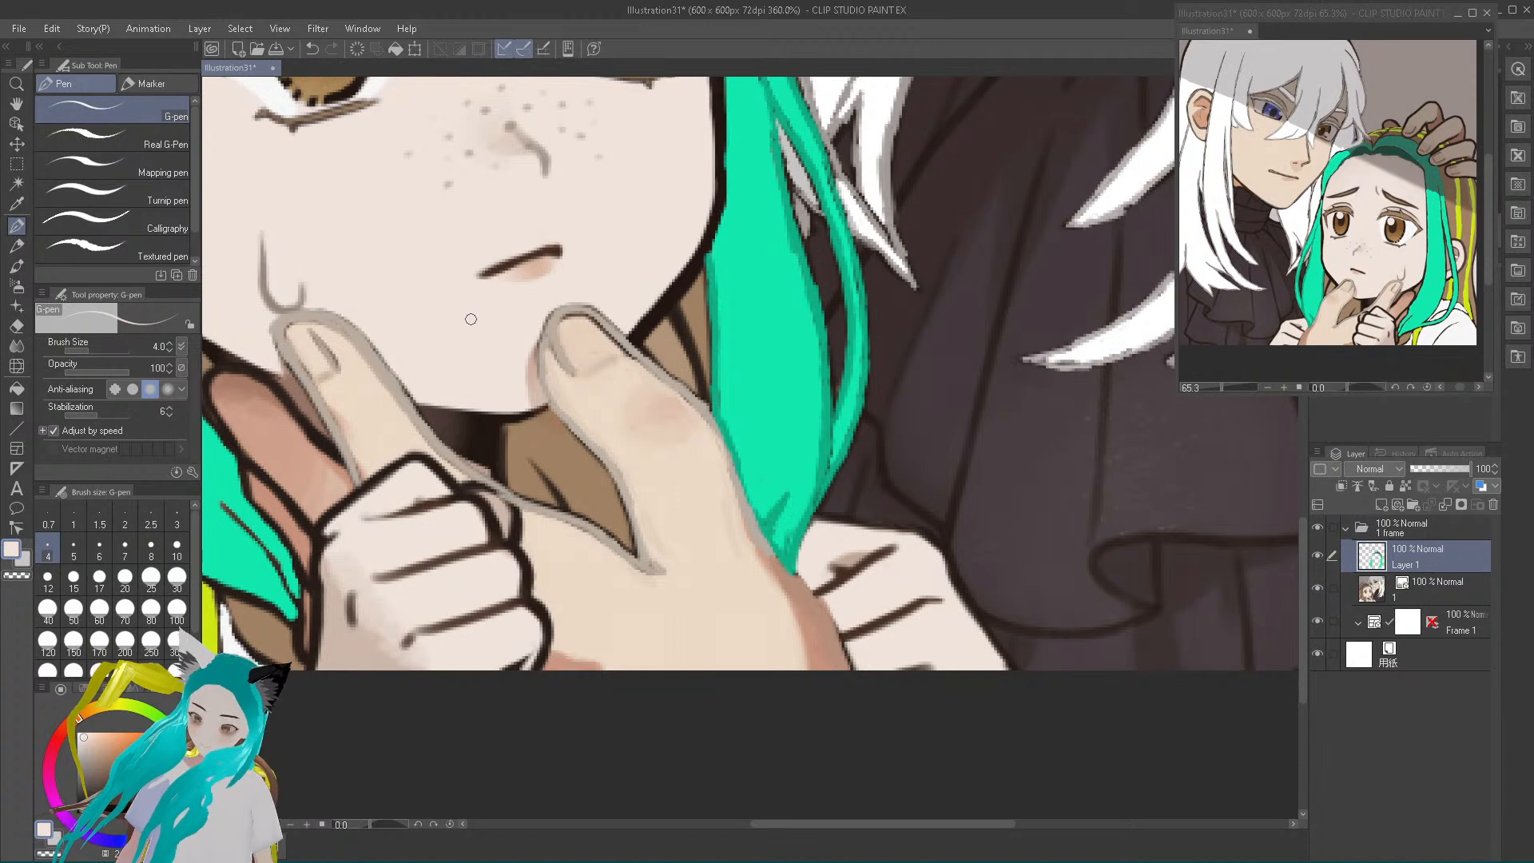
left_click_drag(82, 740, 82, 748)
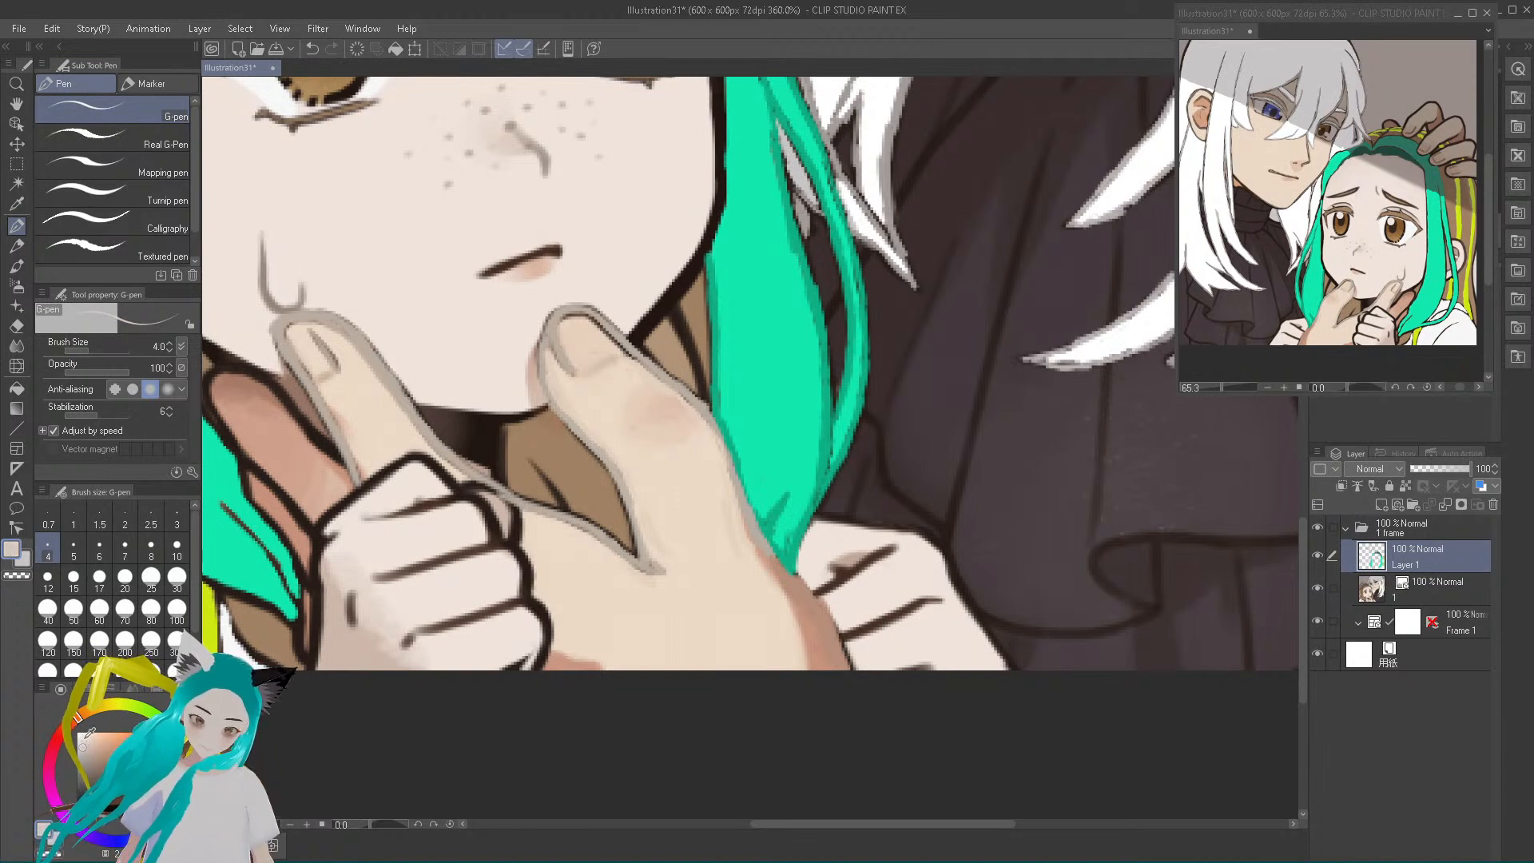
mouse_move(636, 332)
left_mouse_down()
mouse_move(697, 241)
mouse_move(631, 336)
mouse_move(688, 270)
mouse_move(700, 211)
mouse_move(708, 233)
mouse_move(714, 120)
mouse_move(717, 208)
left_mouse_up()
left_click_drag(632, 338, 707, 252)
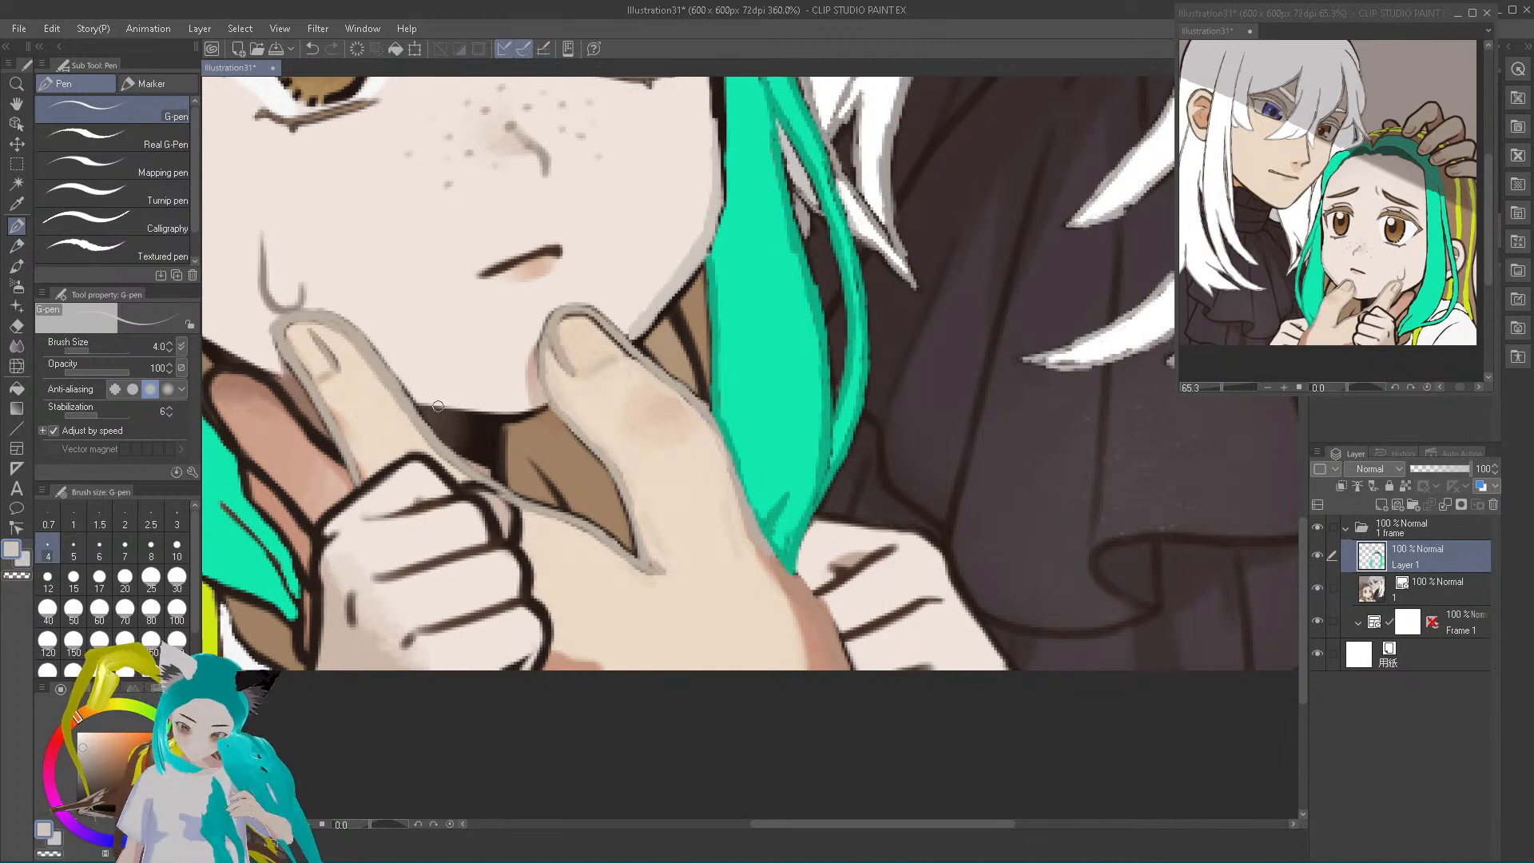
mouse_move(422, 404)
left_mouse_down()
mouse_move(547, 405)
mouse_move(529, 409)
left_mouse_up()
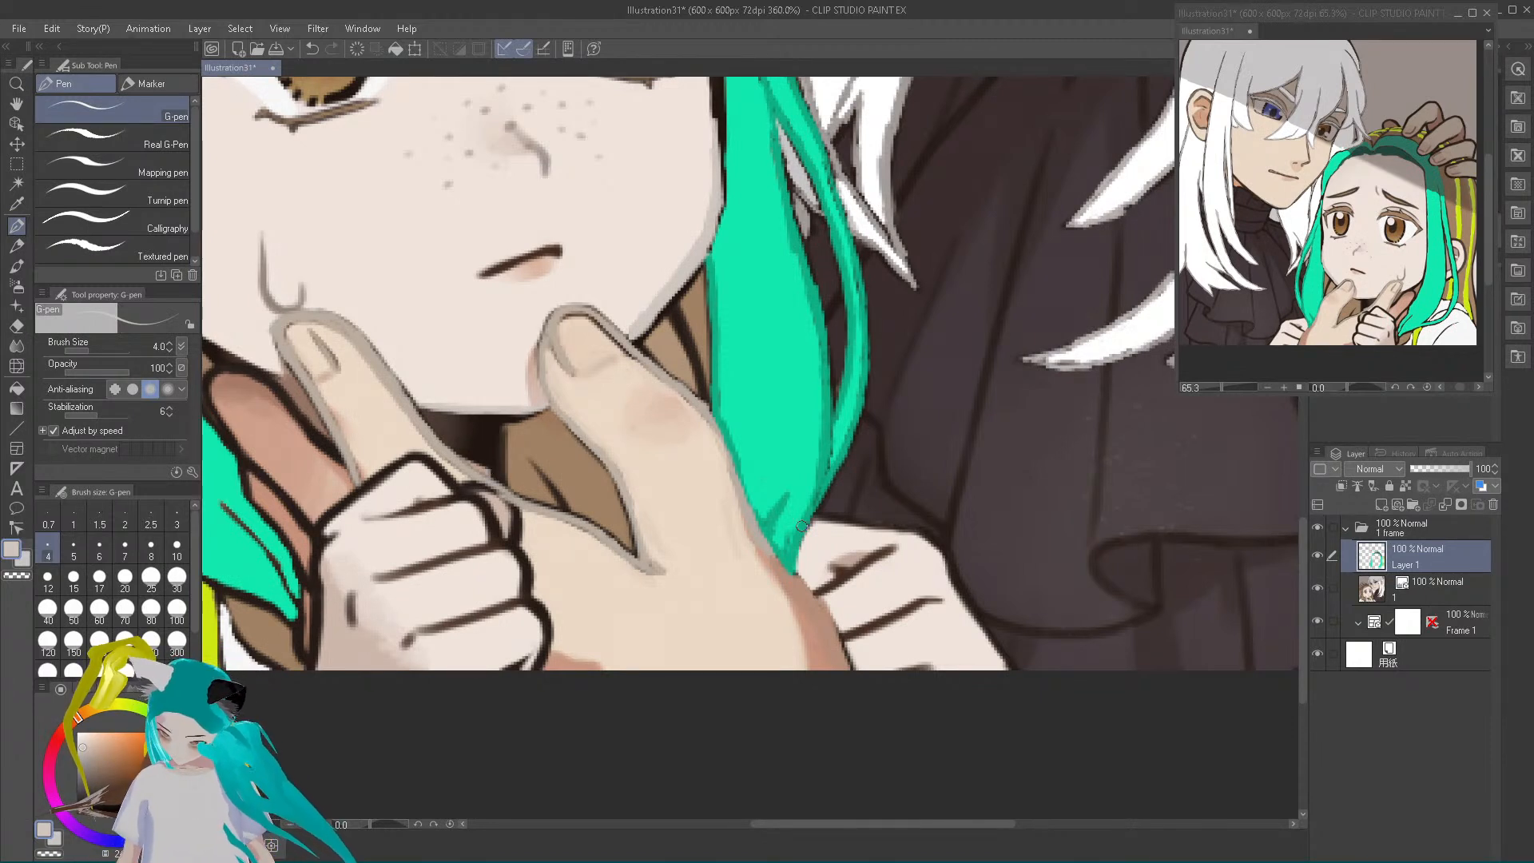
Sample the hand's reddish-brown, grey-beige and light skin colours to touch up the thumb's outer edge down to the wrist
left_click(798, 579, "alt")
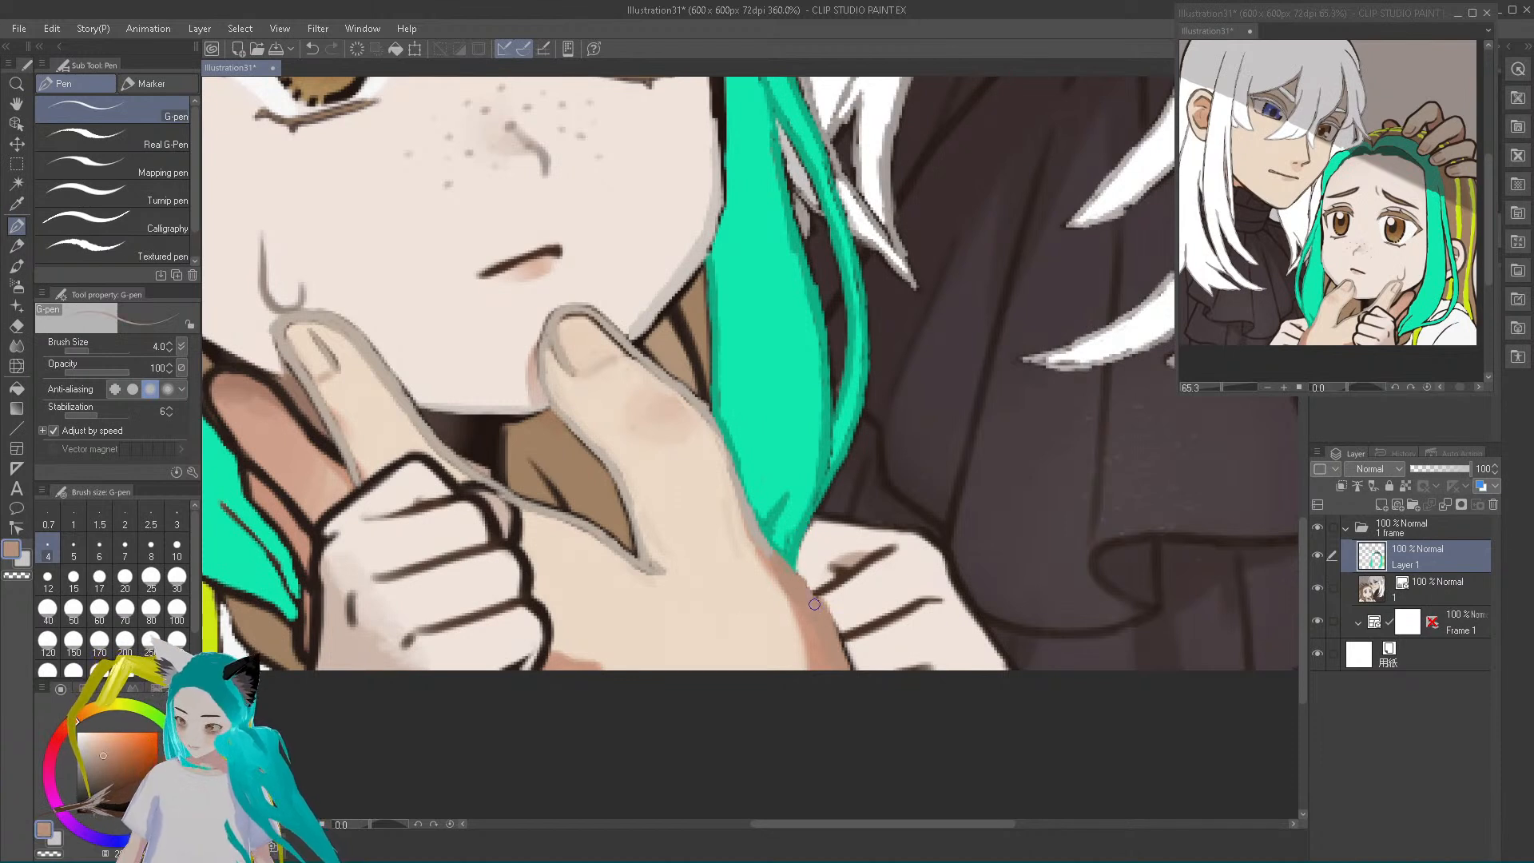
left_click(748, 518, "alt")
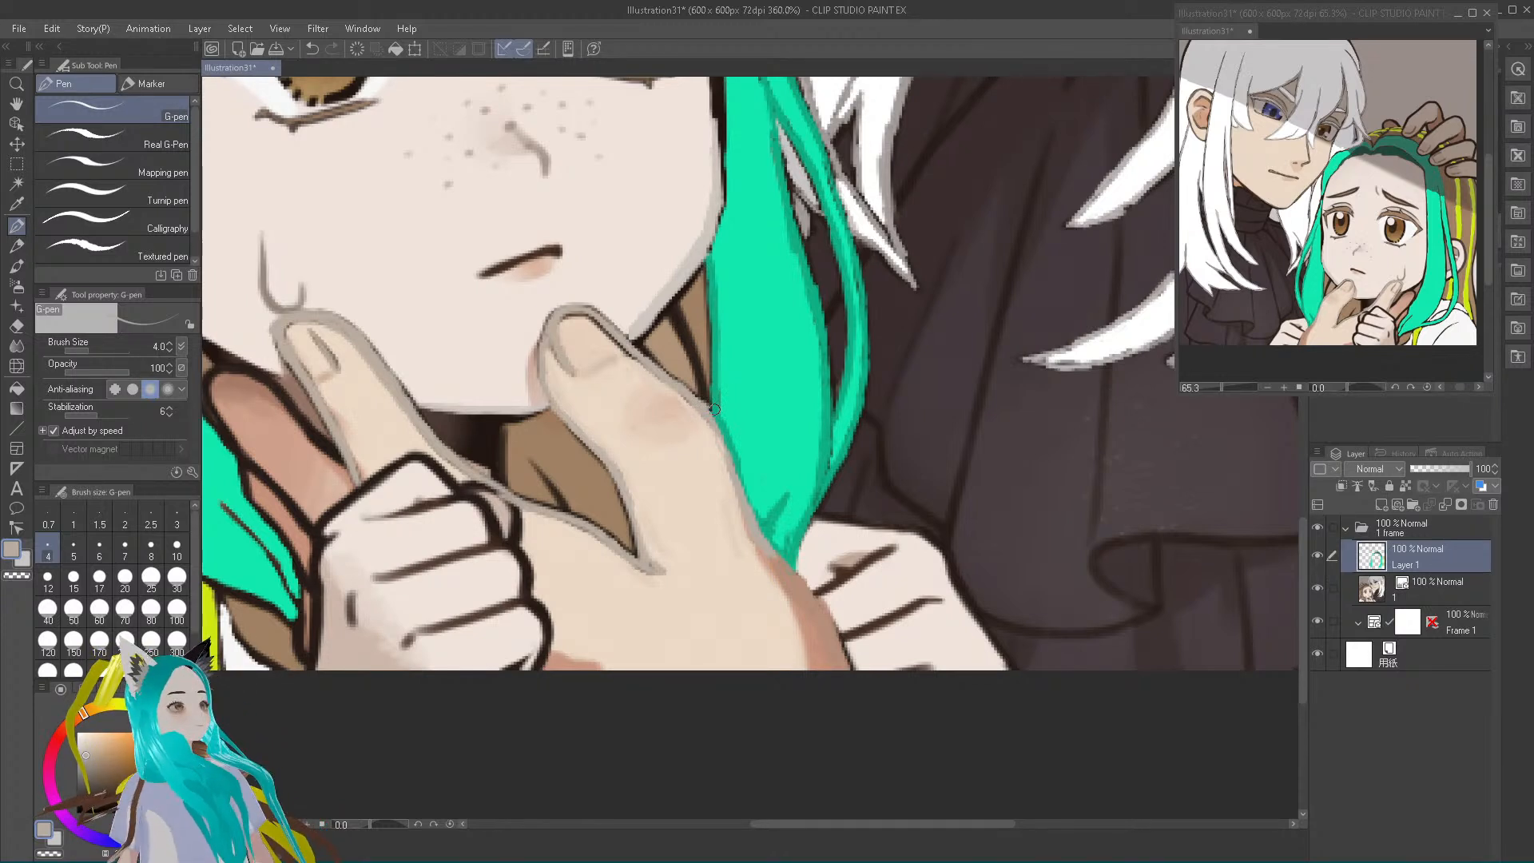
left_click(597, 327, "alt")
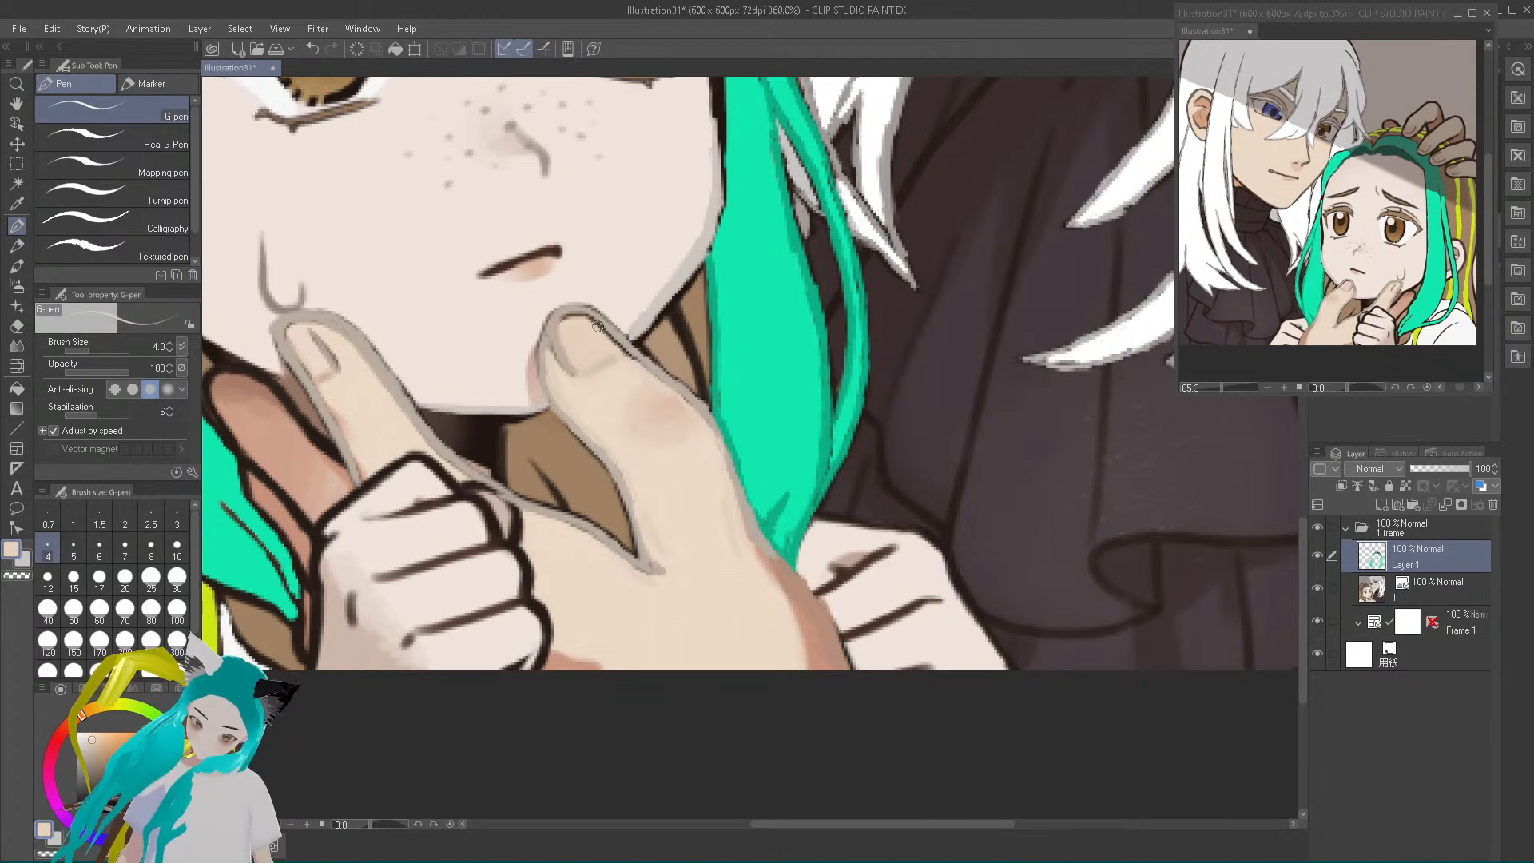
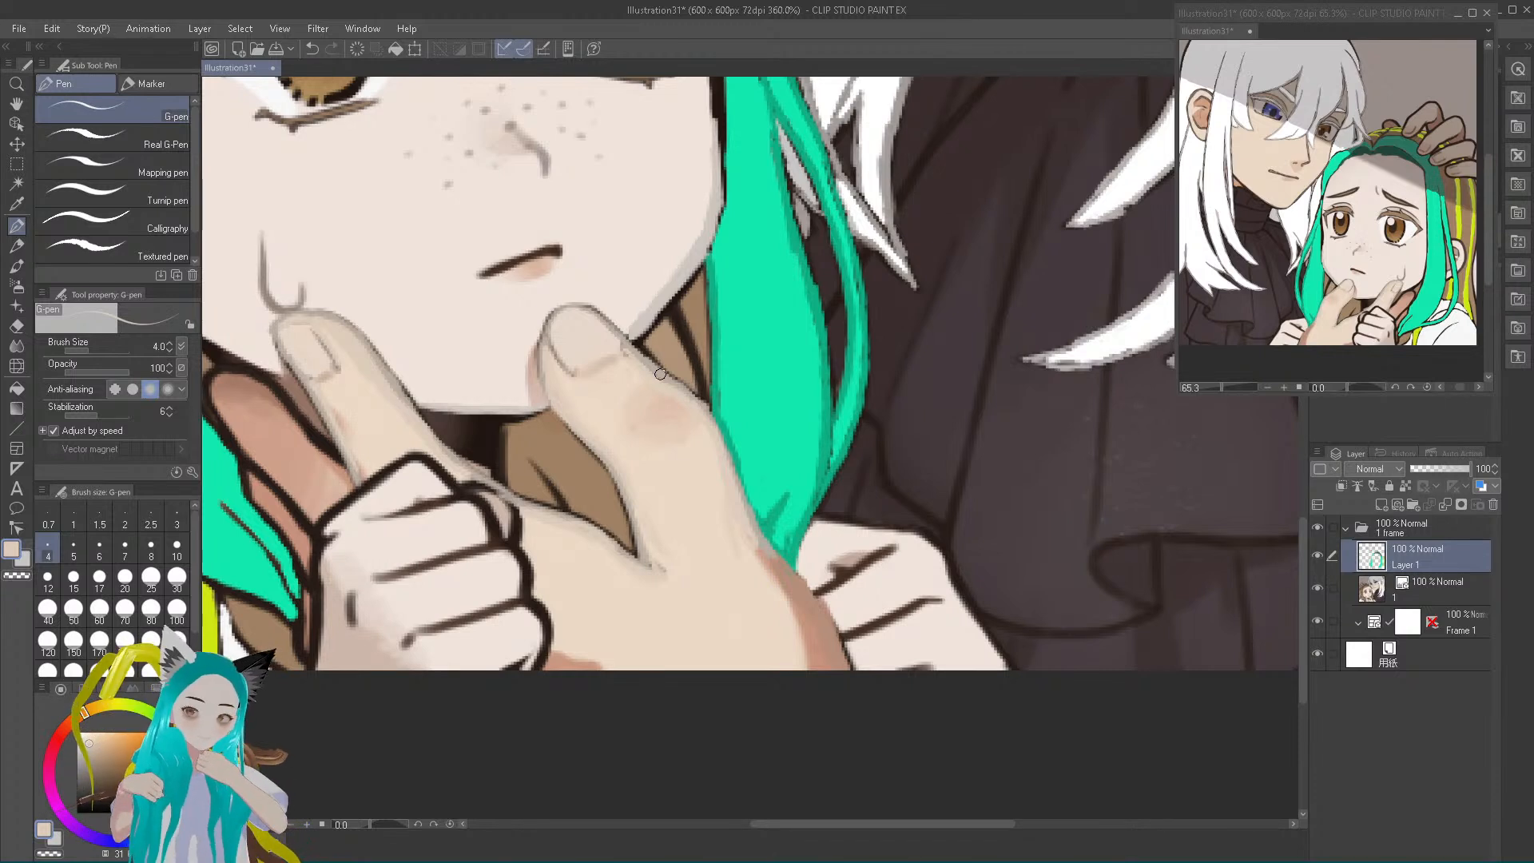
Sample the girl's light skin colour, adjust its shade, and paint over the dark lines between the small fist's fingers
left_click(474, 371, "alt")
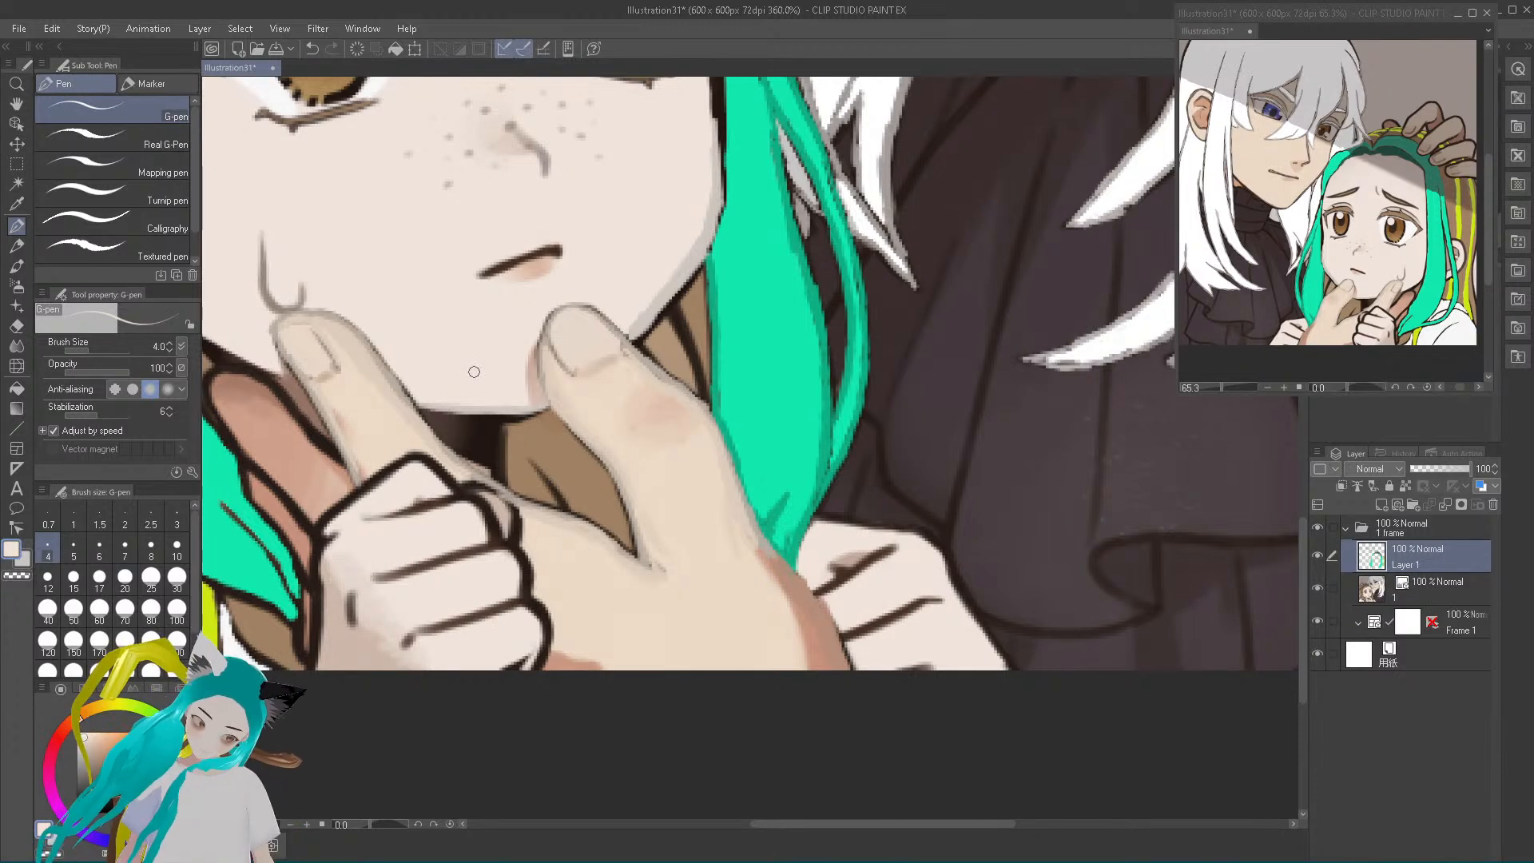
left_click(86, 744)
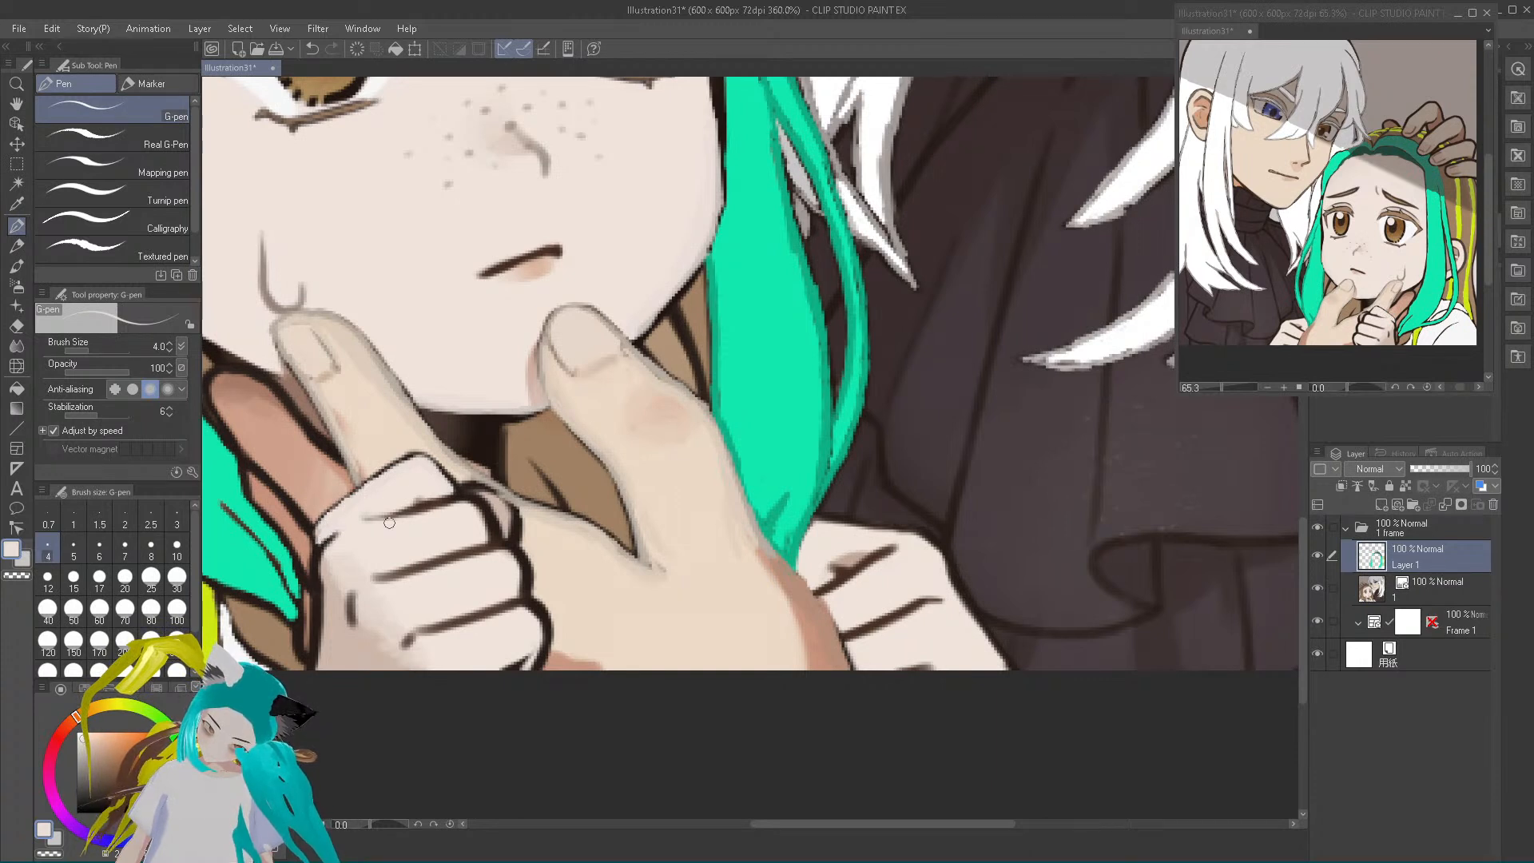
mouse_move(375, 521)
left_mouse_down()
mouse_move(477, 514)
mouse_move(469, 502)
mouse_move(487, 537)
left_mouse_up()
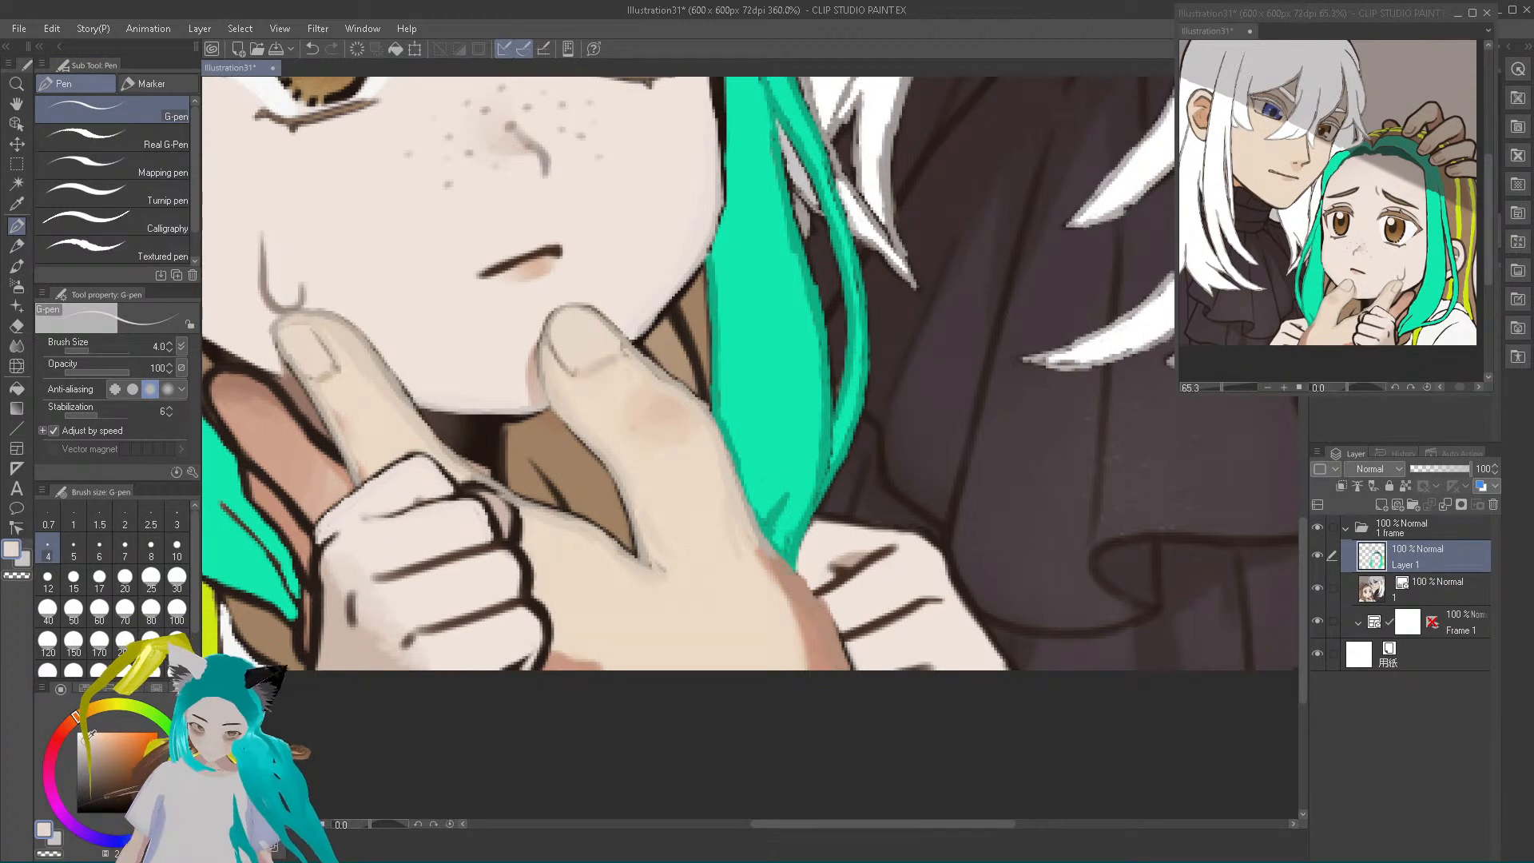
mouse_move(366, 518)
left_mouse_down()
mouse_move(459, 497)
mouse_move(486, 509)
mouse_move(496, 545)
left_mouse_up()
mouse_move(368, 576)
left_mouse_down()
mouse_move(506, 542)
mouse_move(533, 560)
mouse_move(500, 541)
mouse_move(526, 598)
left_mouse_up()
mouse_move(417, 634)
left_mouse_down()
mouse_move(522, 601)
mouse_move(544, 650)
mouse_move(511, 666)
mouse_move(529, 655)
left_mouse_up()
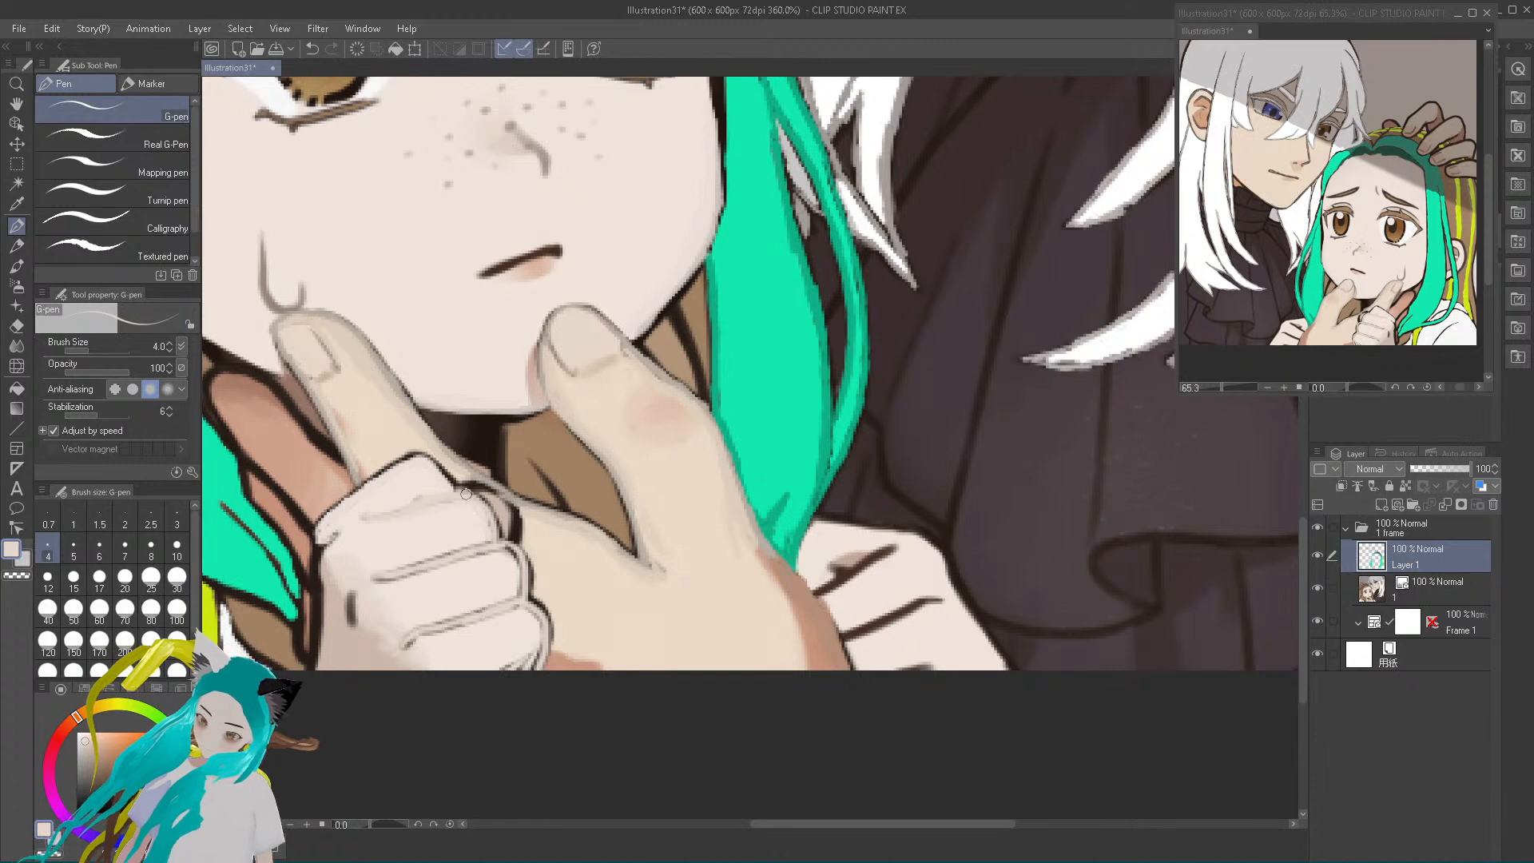
Soften the small fist's top, outer edge and knuckle outlines with skin and greyish-beige tones, undoing a stray stroke
mouse_move(440, 468)
left_mouse_down()
mouse_move(399, 454)
mouse_move(359, 504)
mouse_move(340, 505)
mouse_move(411, 459)
left_mouse_up()
left_click_drag(336, 521, 326, 544)
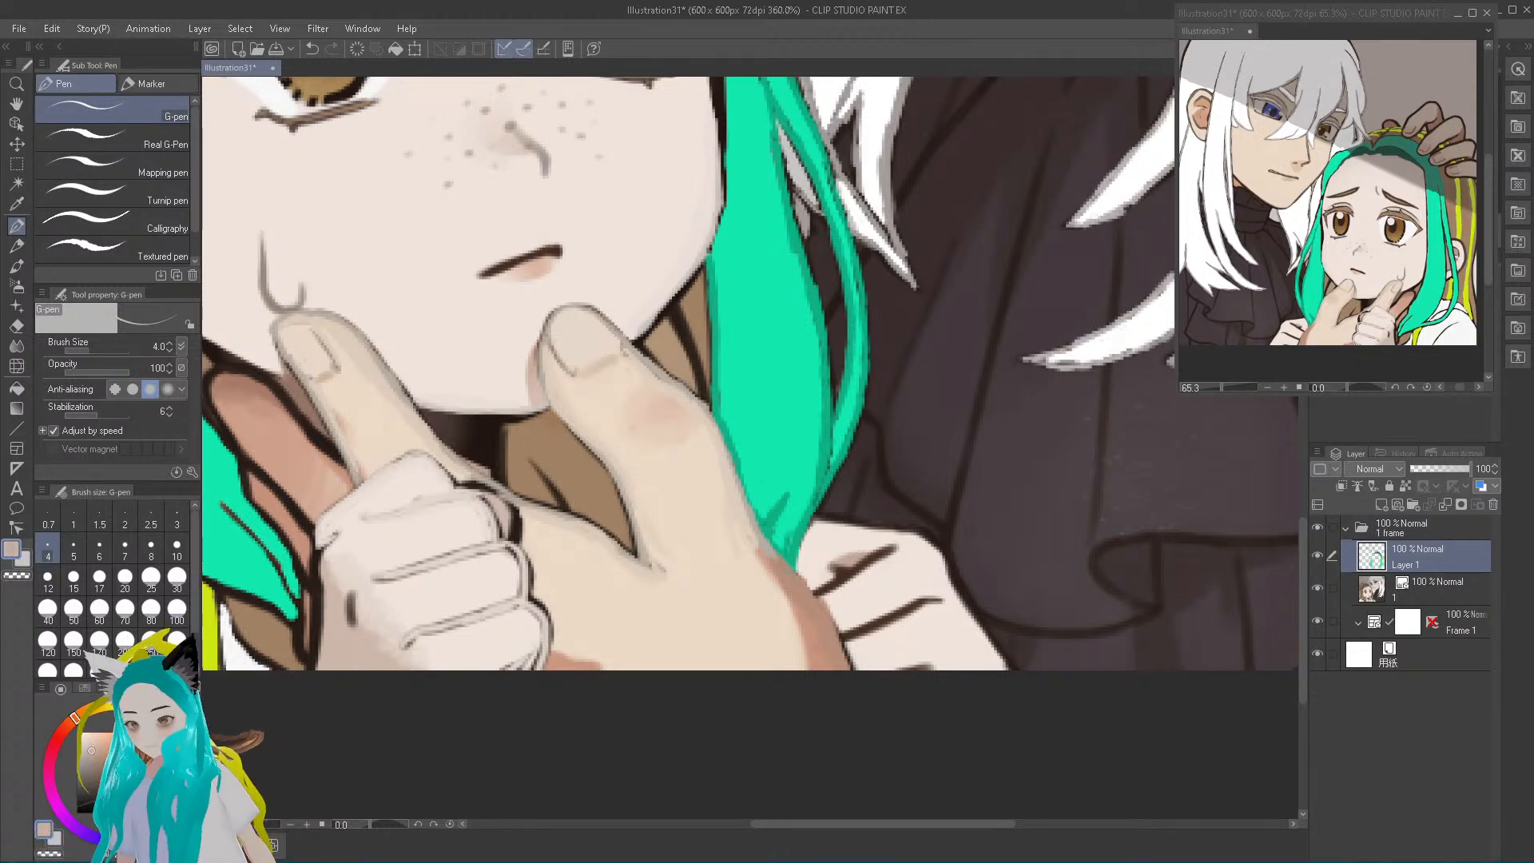
mouse_move(322, 613)
left_mouse_down()
mouse_move(318, 555)
mouse_move(334, 540)
mouse_move(315, 589)
mouse_move(353, 625)
mouse_move(354, 599)
mouse_move(351, 635)
left_mouse_up()
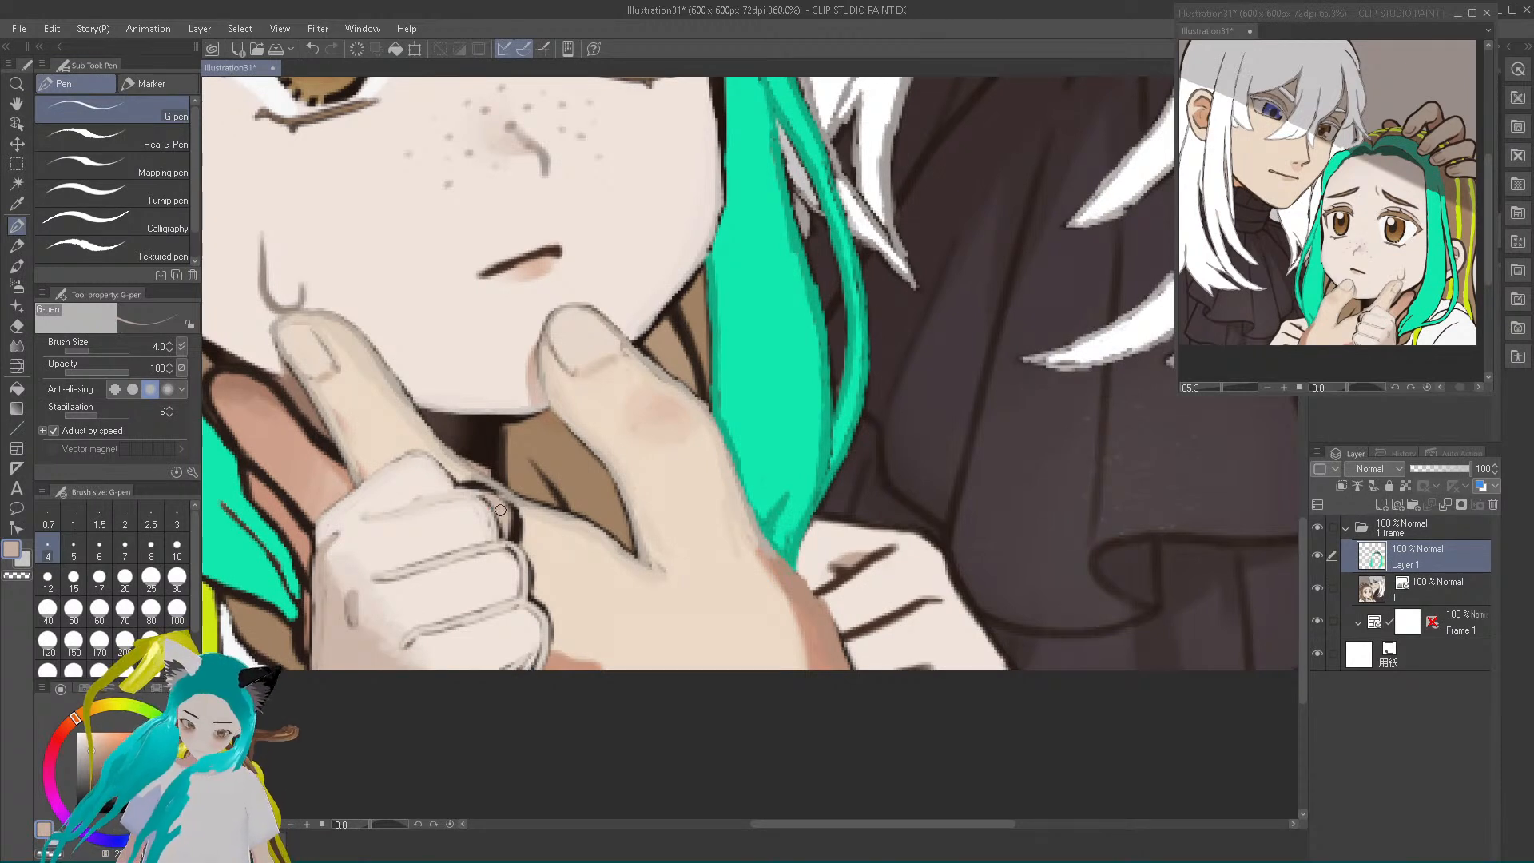
key("ctrl+z")
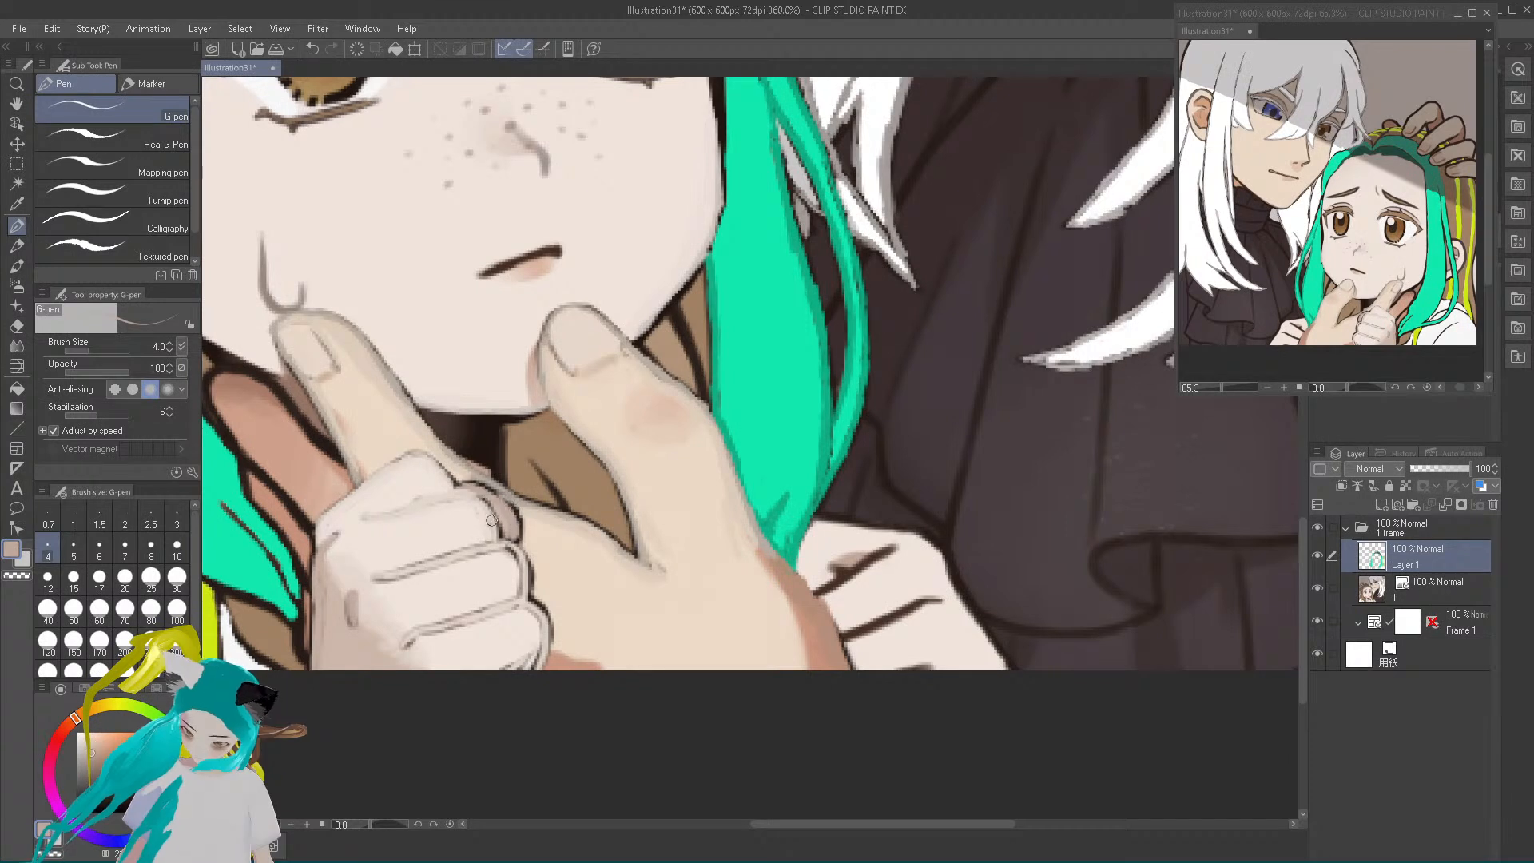
left_click(426, 505, "alt")
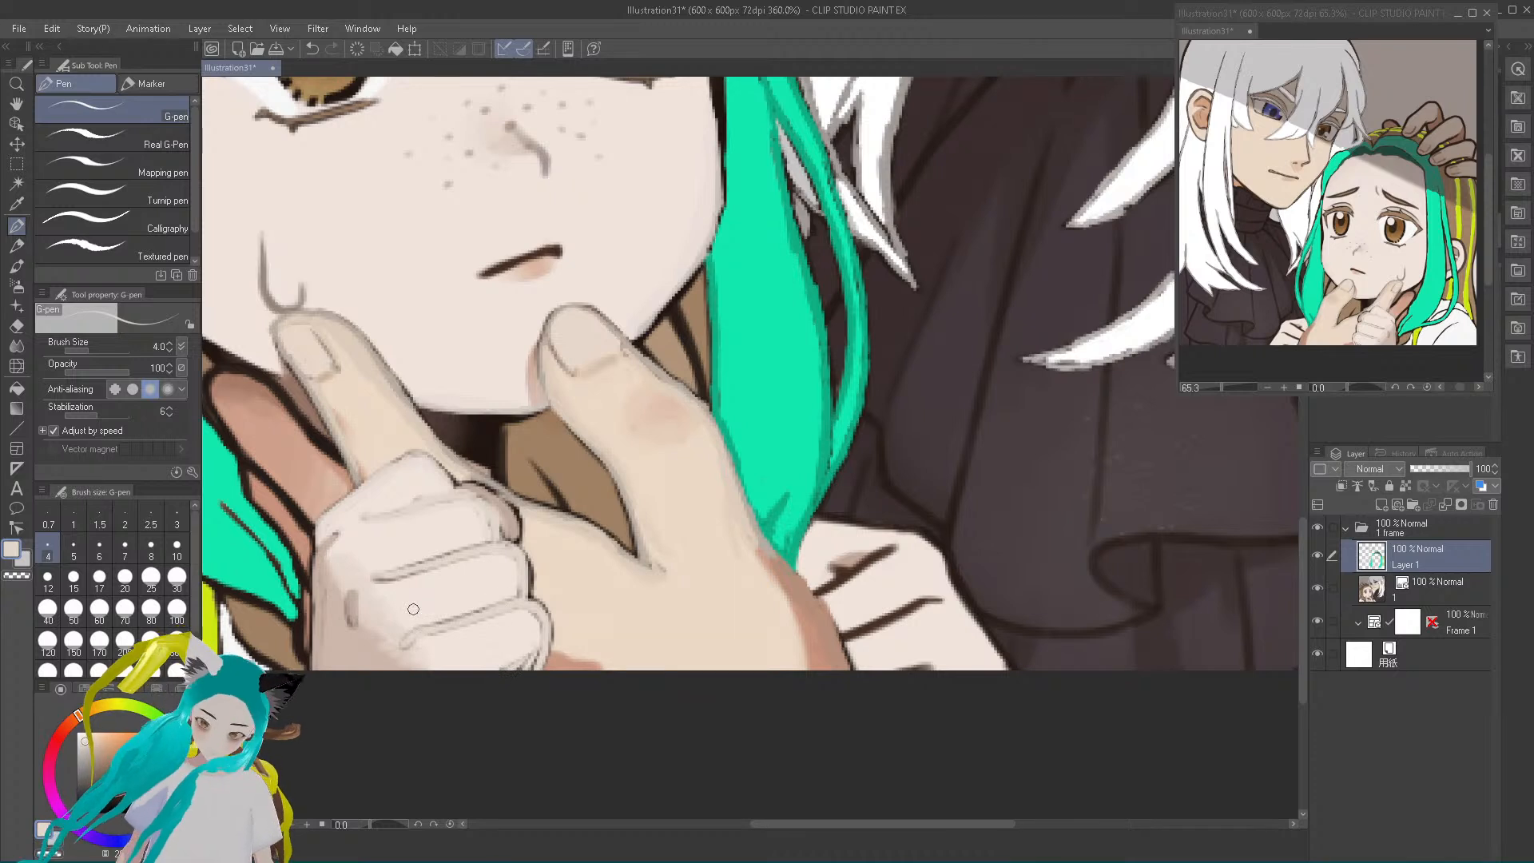
left_click(508, 524, "alt")
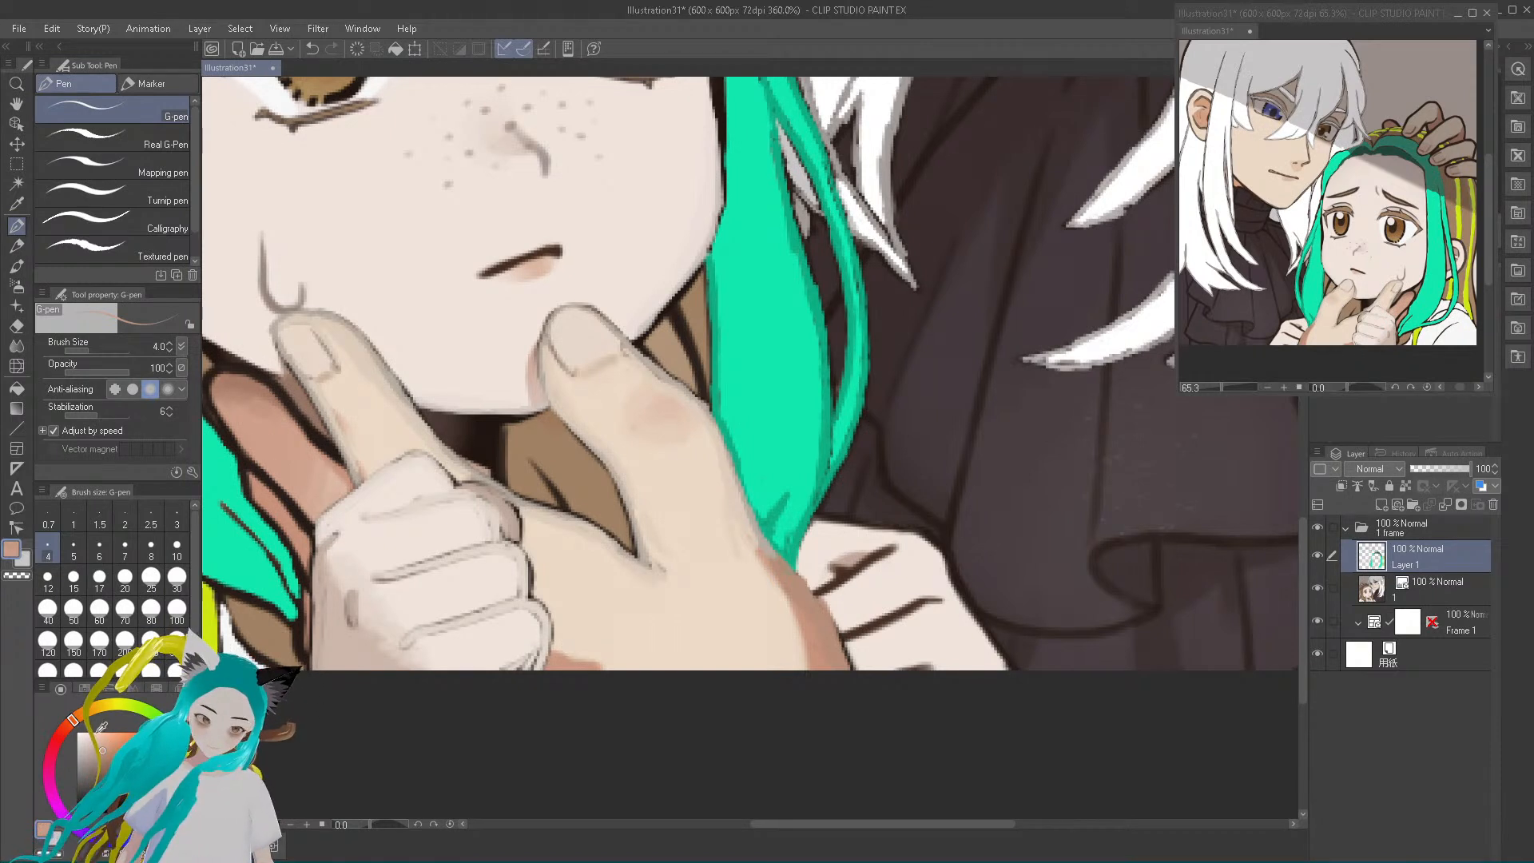
Paint reddish-tan over the dark outlines around the shaded finger behind the extended finger
mouse_move(308, 528)
left_mouse_down()
mouse_move(255, 463)
mouse_move(305, 517)
left_mouse_up()
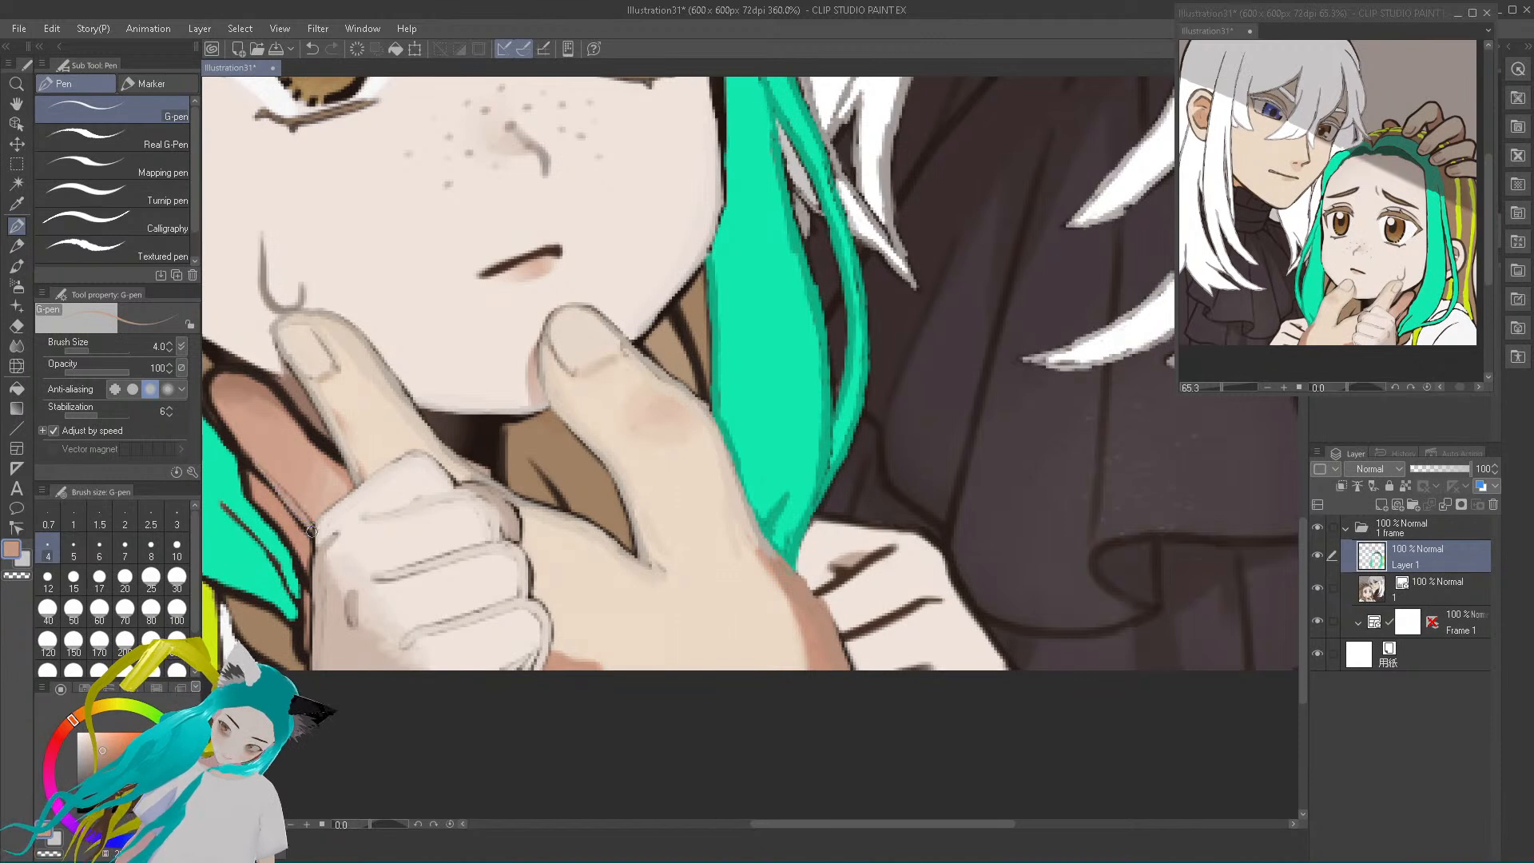
mouse_move(262, 468)
left_mouse_down()
mouse_move(212, 407)
mouse_move(256, 463)
left_mouse_up()
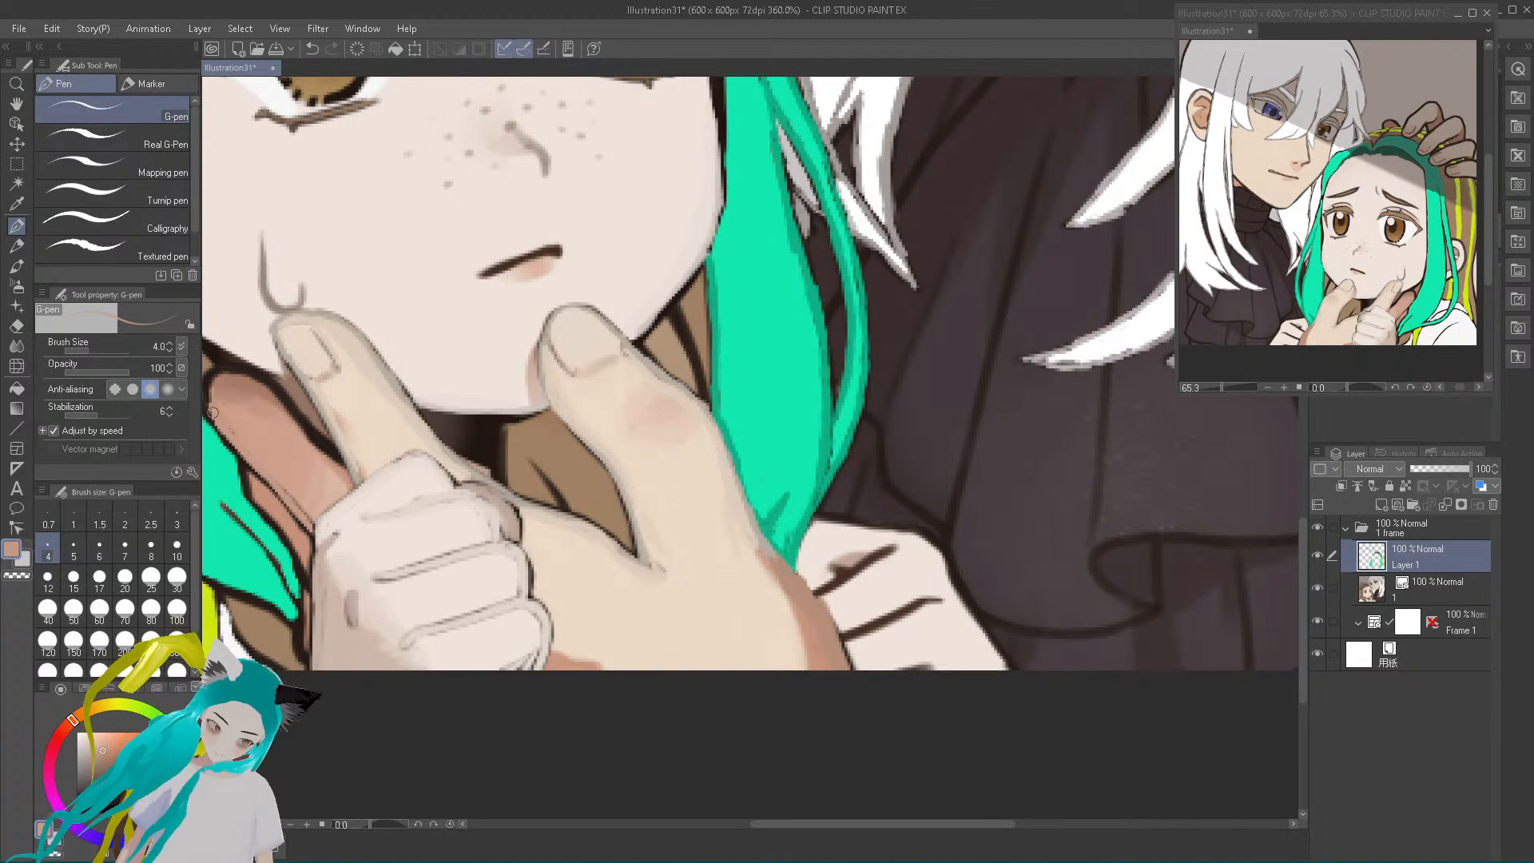
left_click_drag(214, 389, 248, 382)
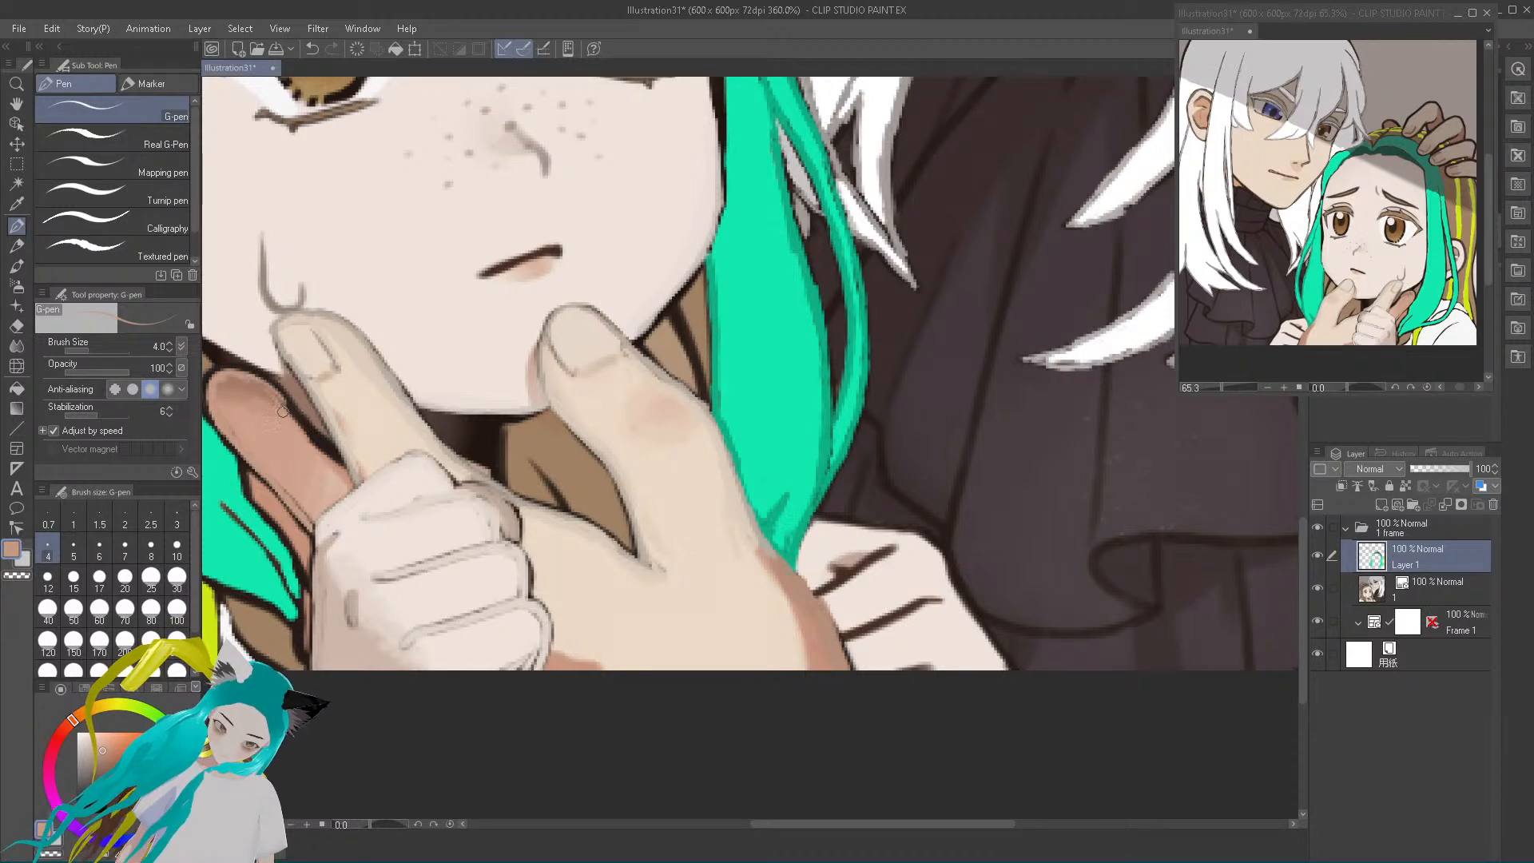
mouse_move(270, 394)
left_mouse_down()
mouse_move(343, 468)
mouse_move(256, 380)
left_mouse_up()
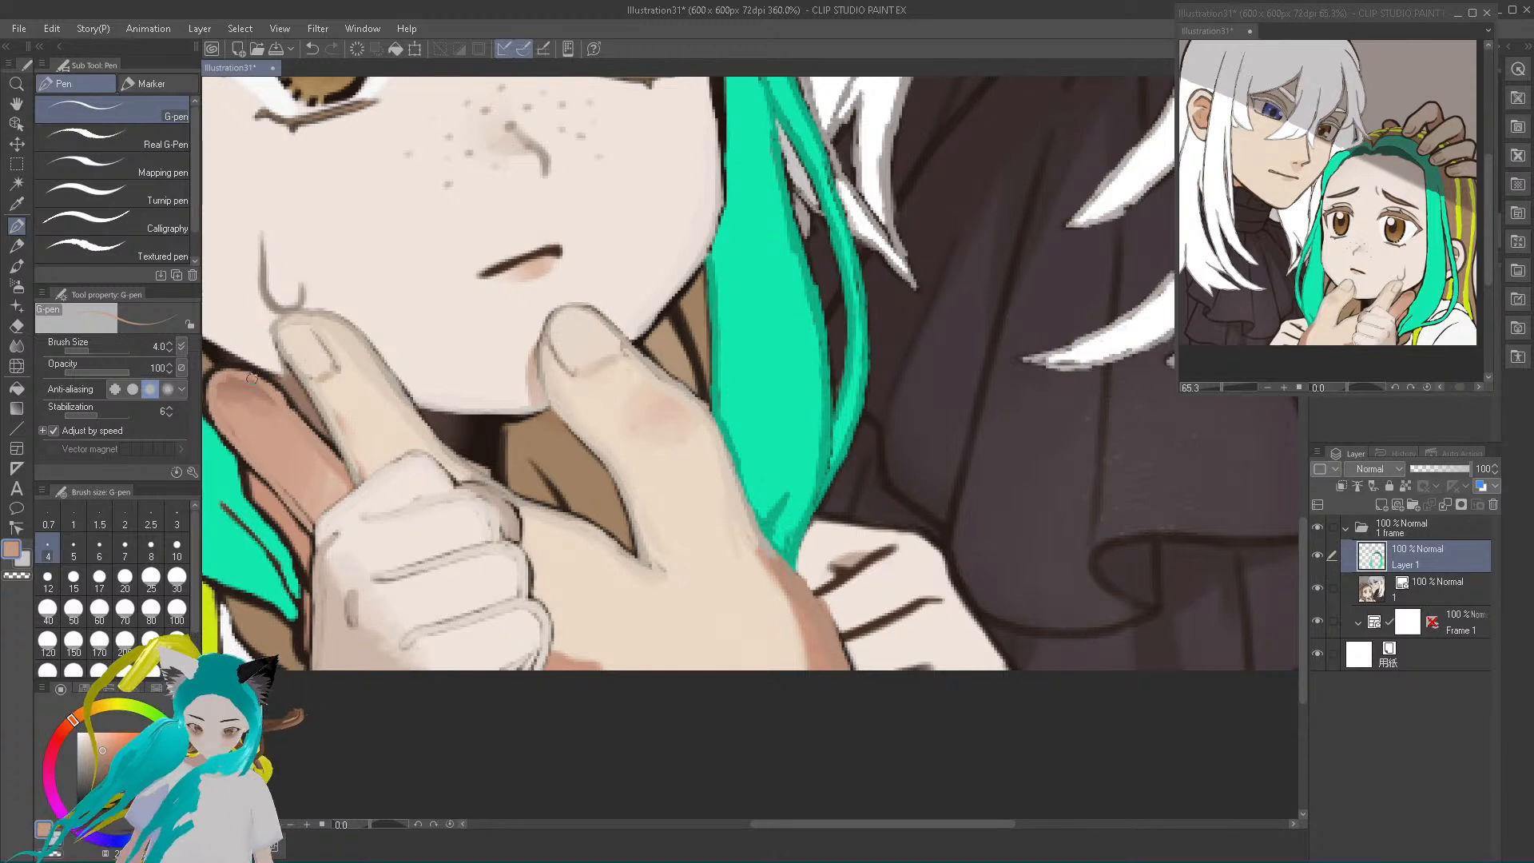
Define the shaded finger's nail in darker reddish-brown and soften its lower edge beside the teal lock with reddish-tan
left_click(241, 386, "alt")
left_click(247, 392, "alt")
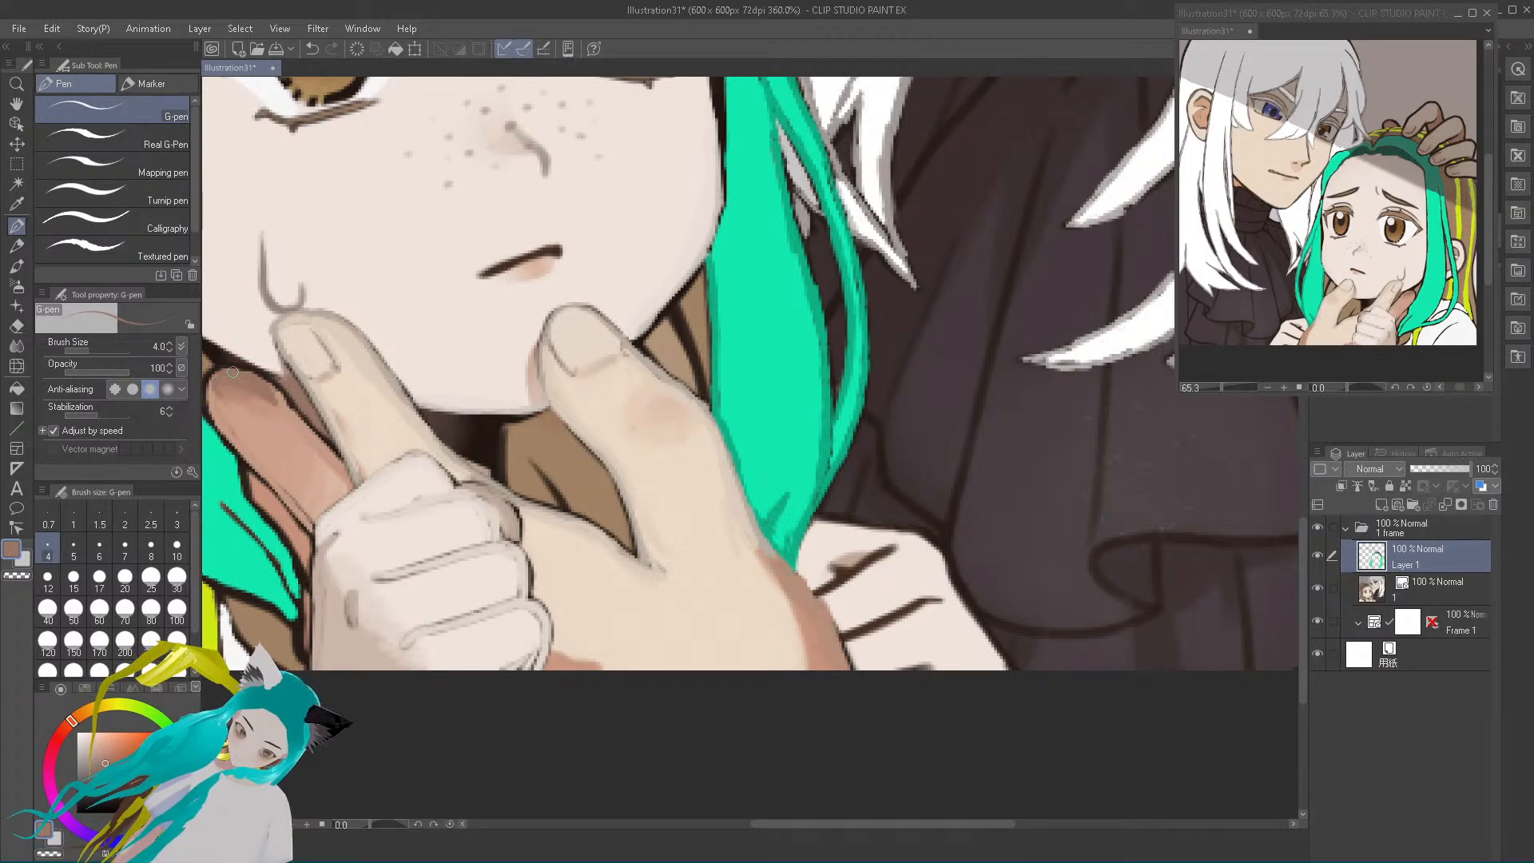
left_click(293, 495, "alt")
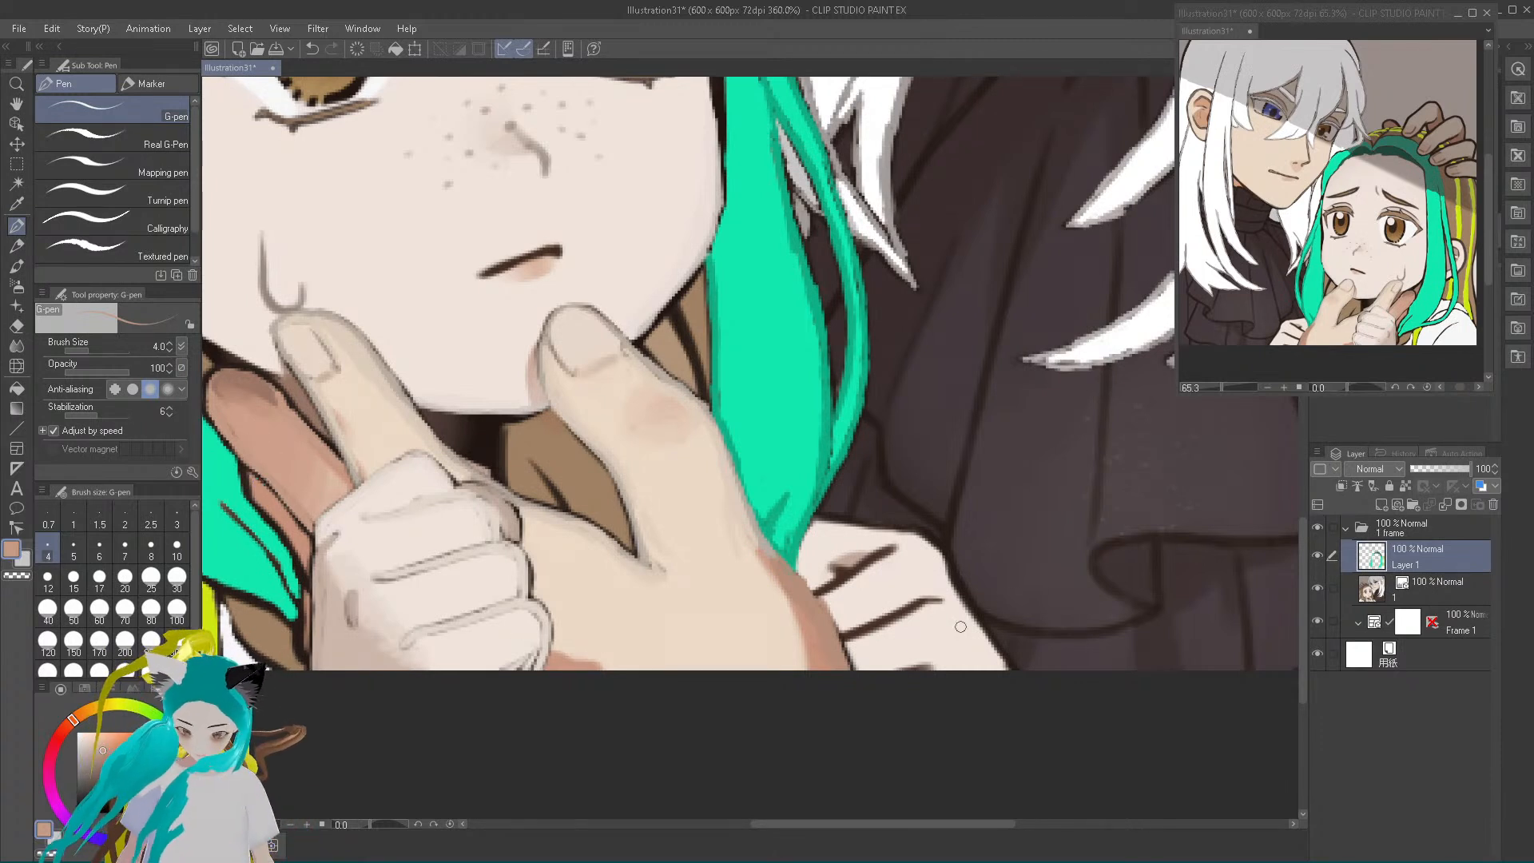
left_click_drag(969, 827, 889, 830)
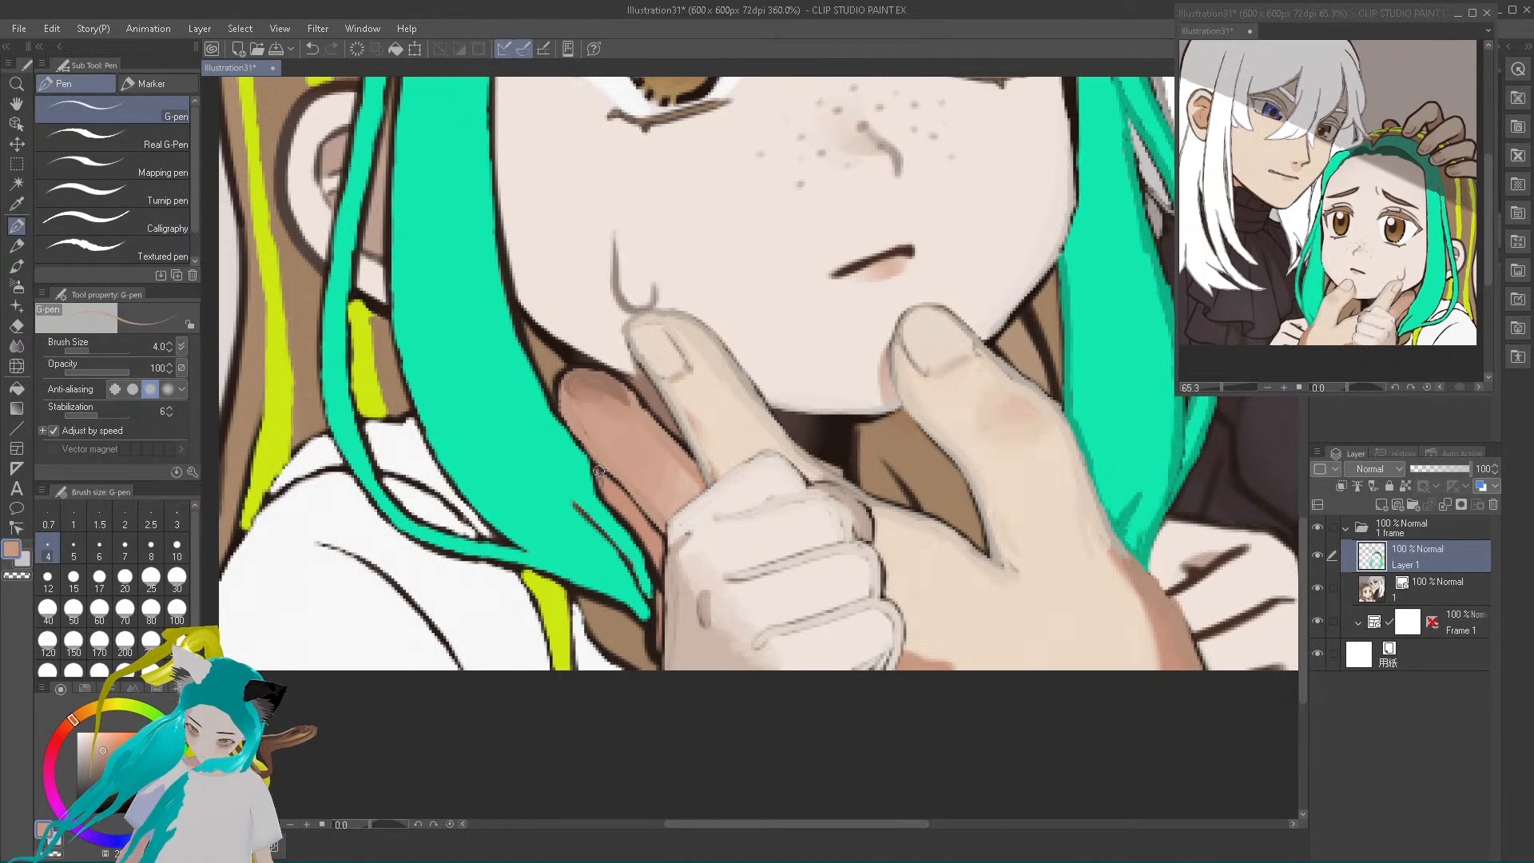
left_click_drag(603, 493, 657, 564)
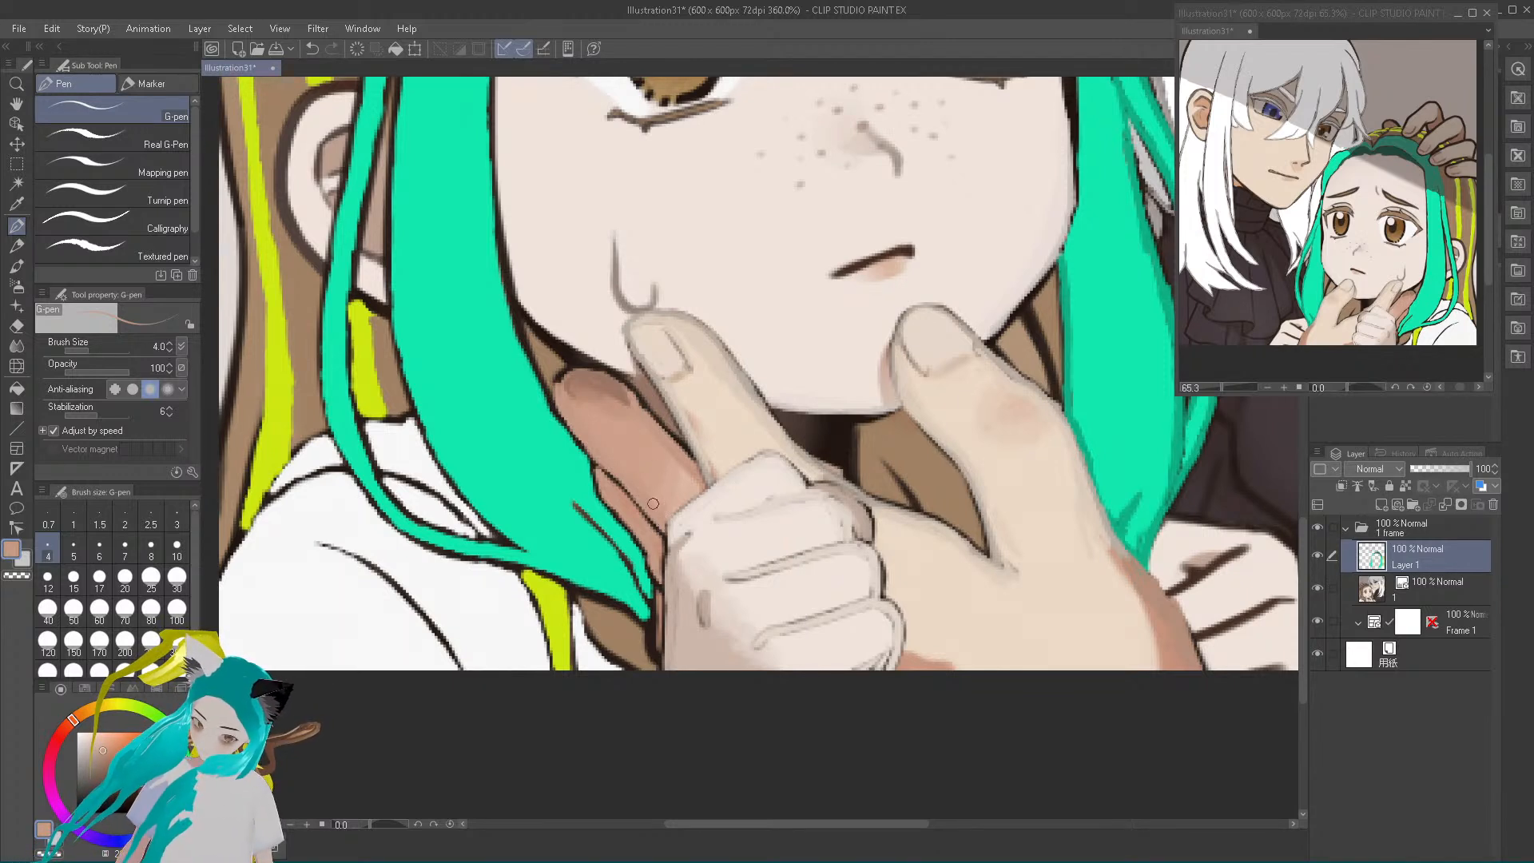
Sample the brown below the teal lock's tip and paint over the dark lines between the lock and the small fist
left_click(612, 628, "alt")
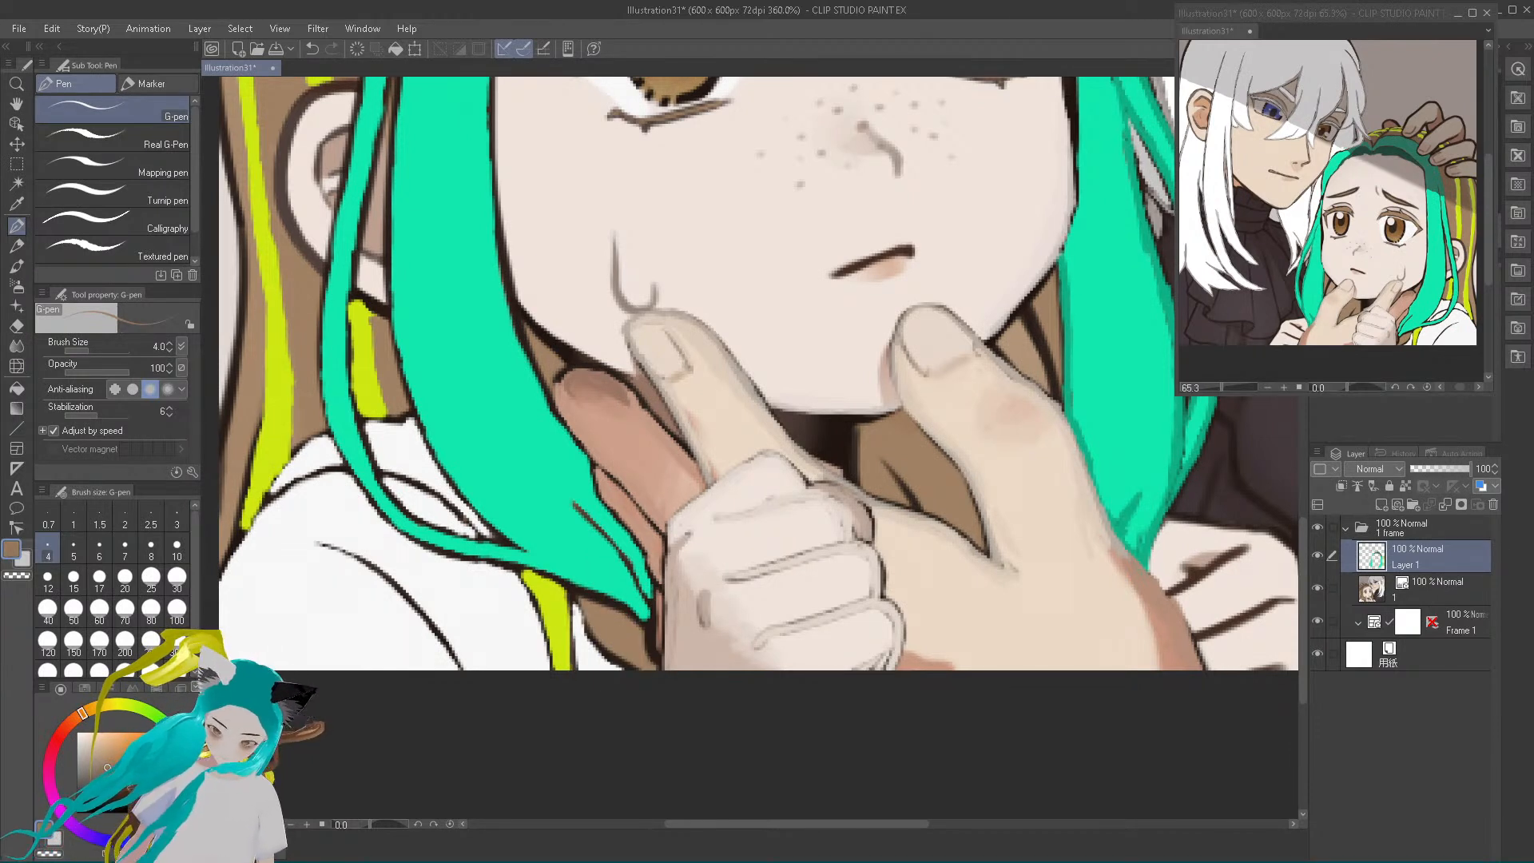
left_click(599, 627, "alt")
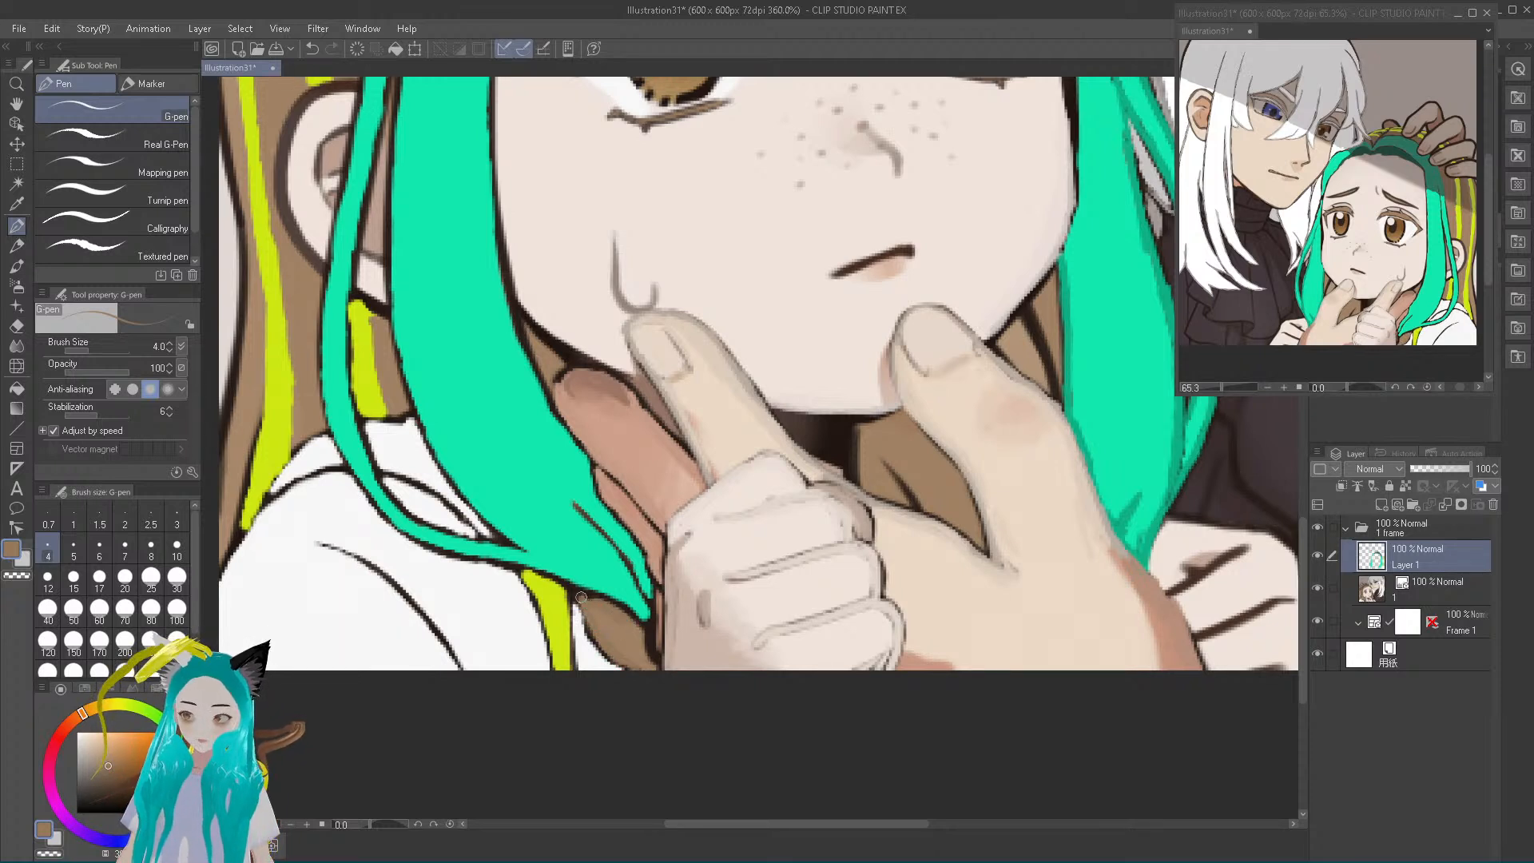
left_click(615, 634, "alt")
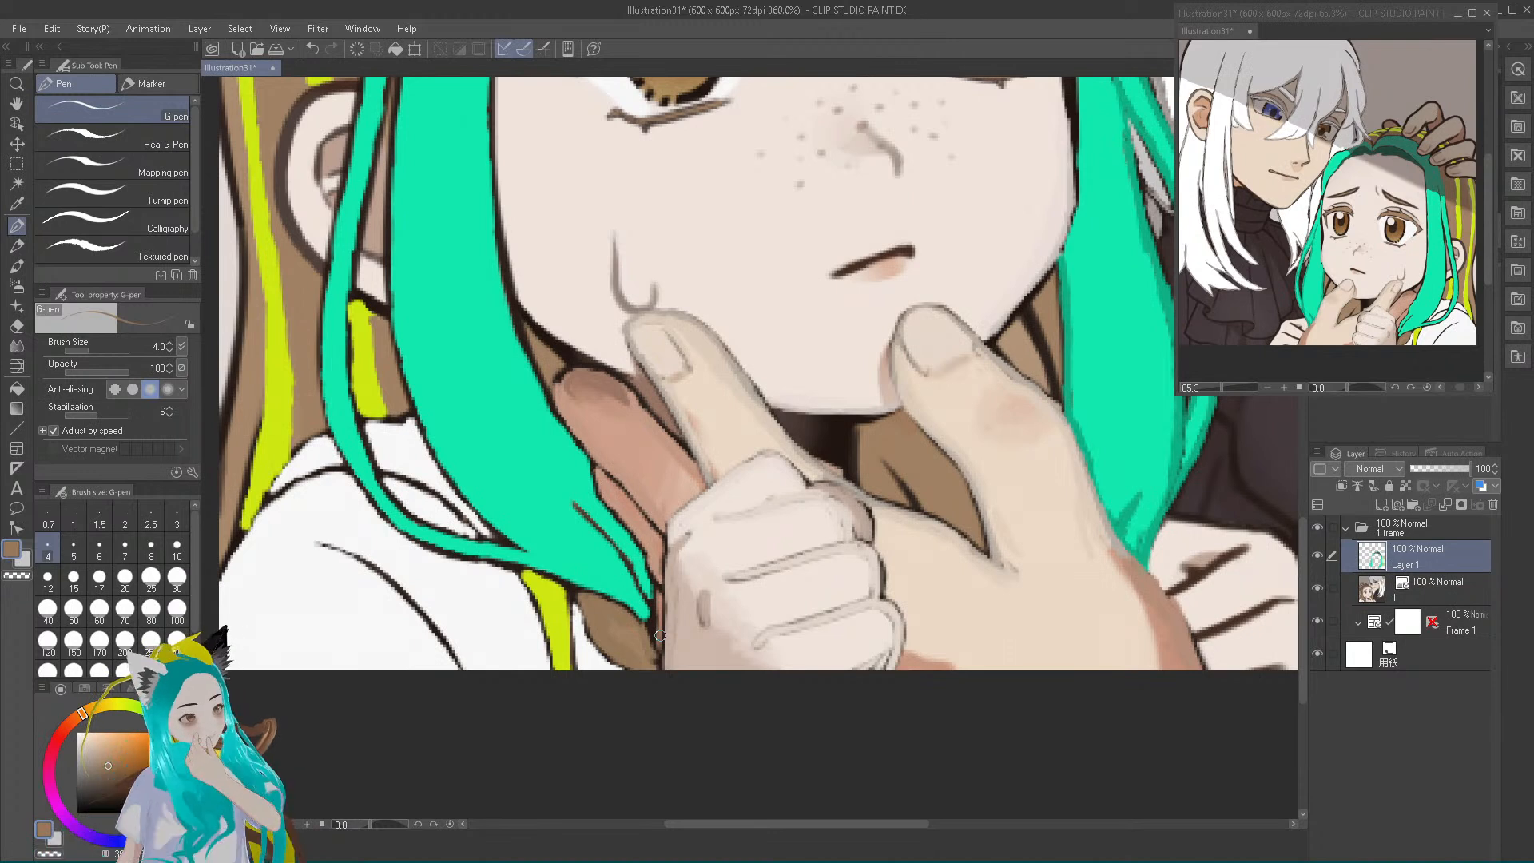
Sample the teal hair colour, pick a darker teal, and paint over the wide lock's dark face-side outline and tip lines
left_click(534, 448, "alt")
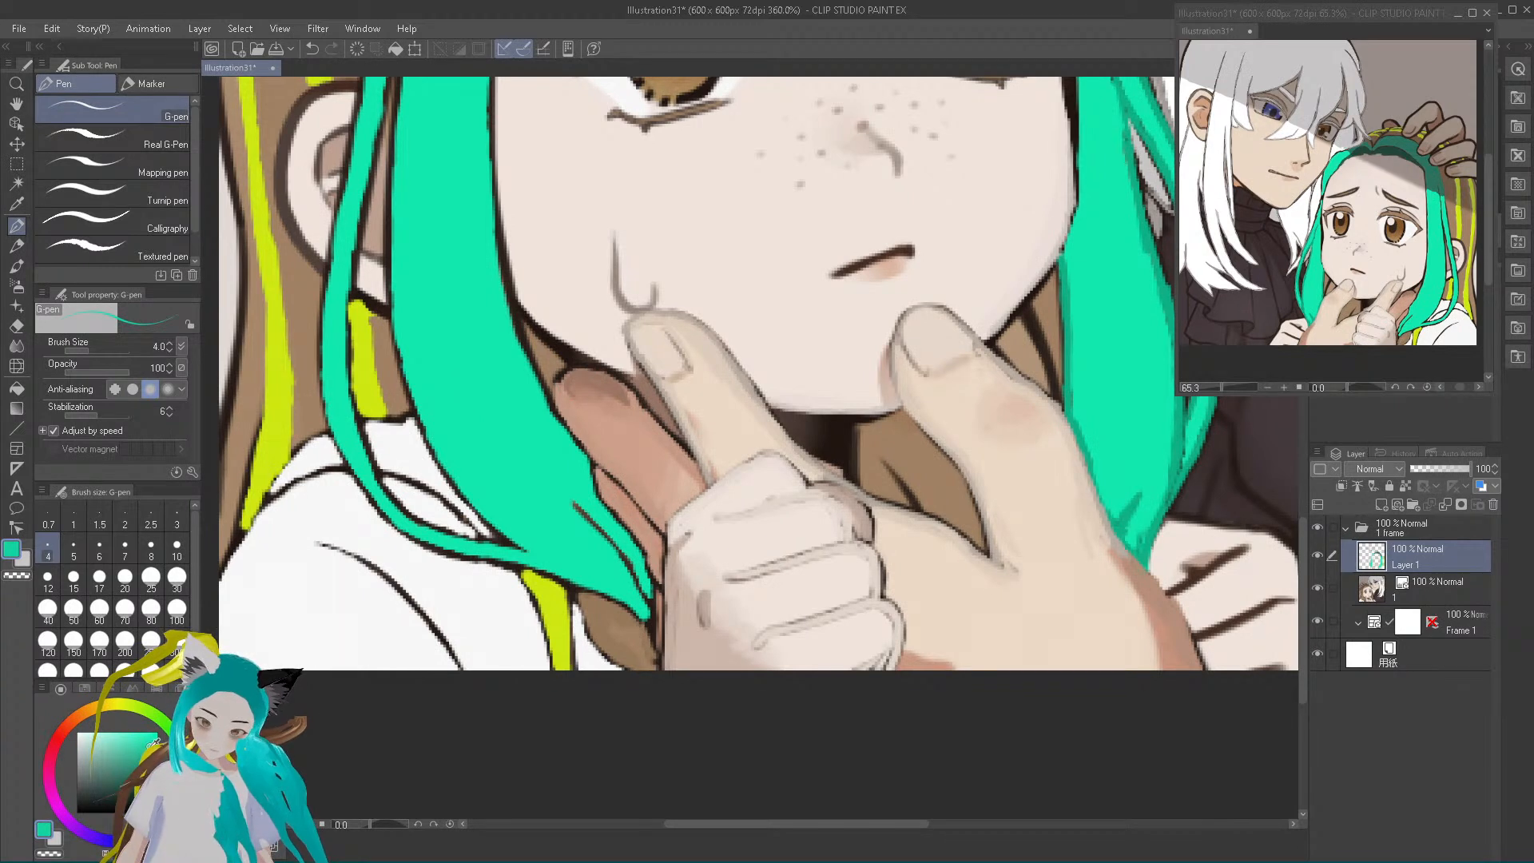
mouse_move(516, 330)
left_mouse_down()
mouse_move(505, 291)
mouse_move(514, 327)
left_mouse_up()
mouse_move(496, 254)
left_mouse_down()
mouse_move(505, 285)
mouse_move(501, 268)
left_mouse_up()
mouse_move(515, 338)
left_mouse_down()
mouse_move(542, 386)
mouse_move(525, 347)
mouse_move(601, 507)
mouse_move(645, 553)
mouse_move(652, 607)
mouse_move(576, 505)
left_mouse_up()
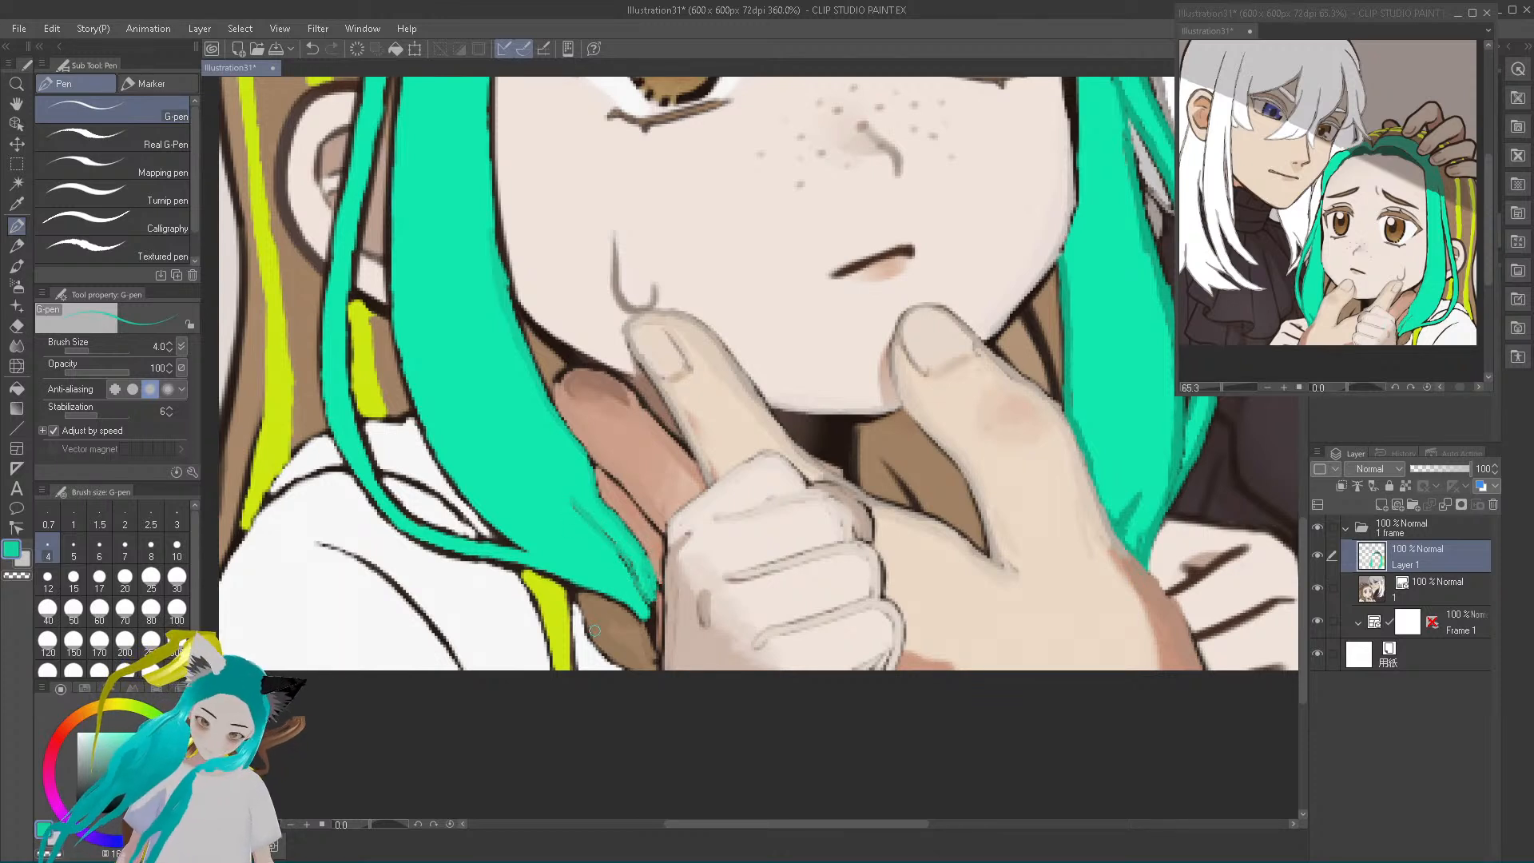
mouse_move(637, 590)
left_mouse_down()
mouse_move(640, 614)
mouse_move(539, 569)
mouse_move(592, 580)
mouse_move(639, 621)
mouse_move(649, 606)
mouse_move(613, 544)
left_mouse_up()
left_click(599, 530, "alt")
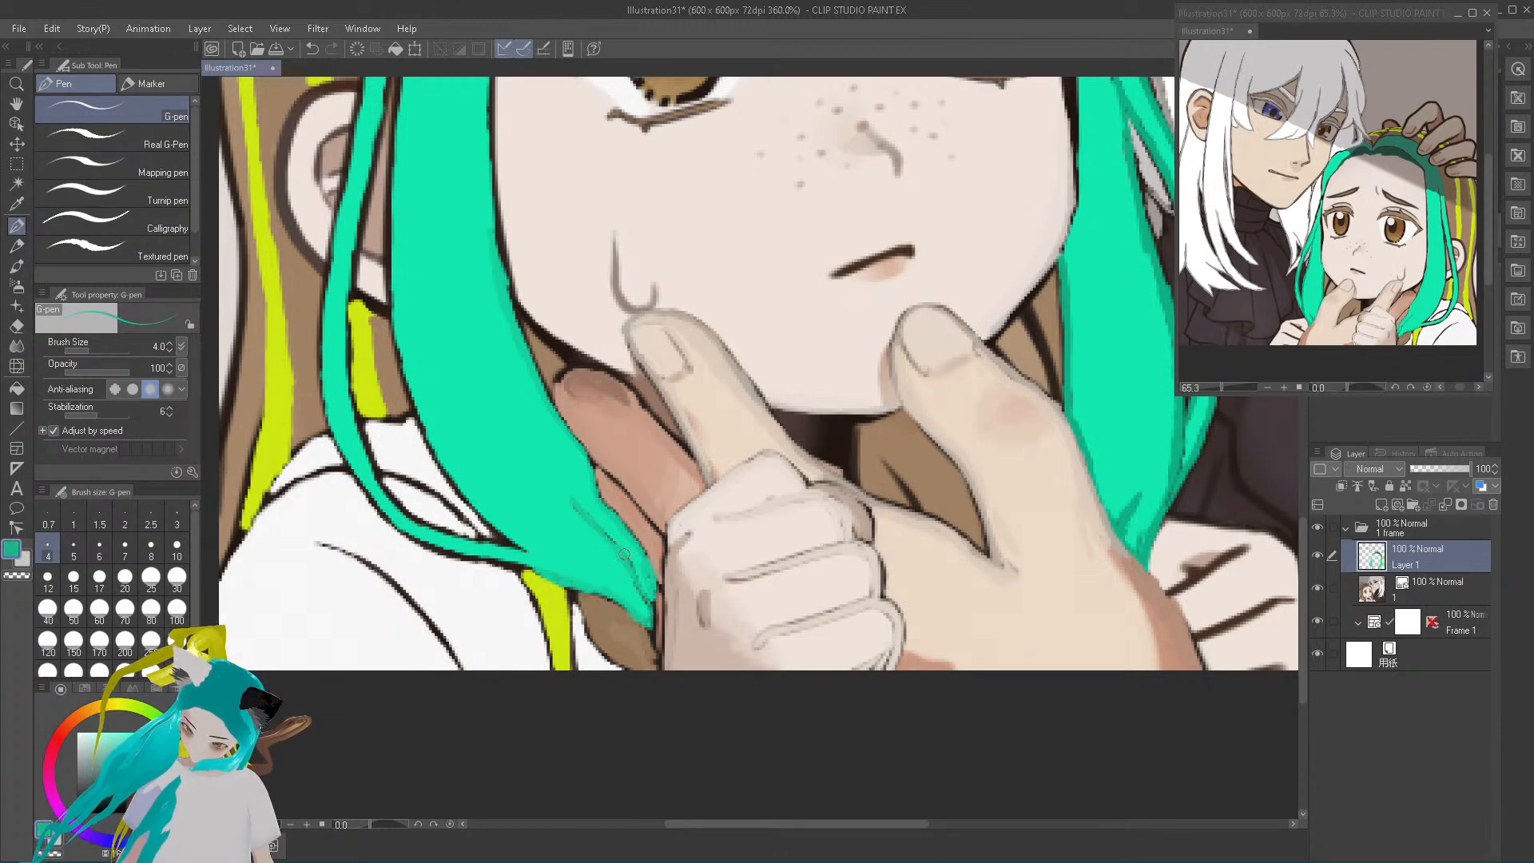
Cover the dark outlines along the teal lock's lower edge and the thin strand curving over the white shoulder with darker teal
left_click(563, 578, "alt")
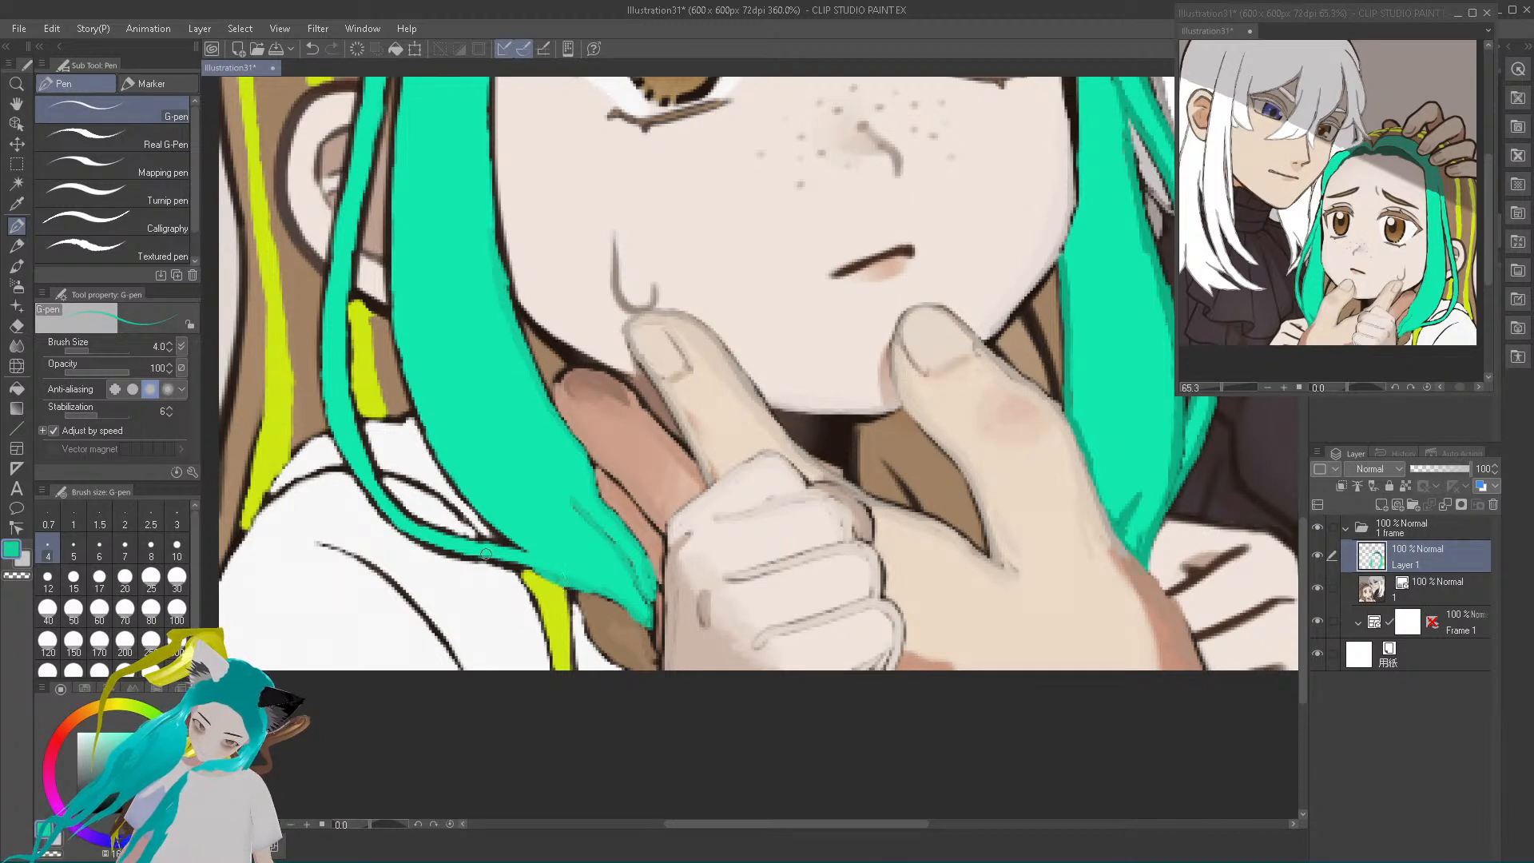
left_click_drag(445, 550, 520, 566)
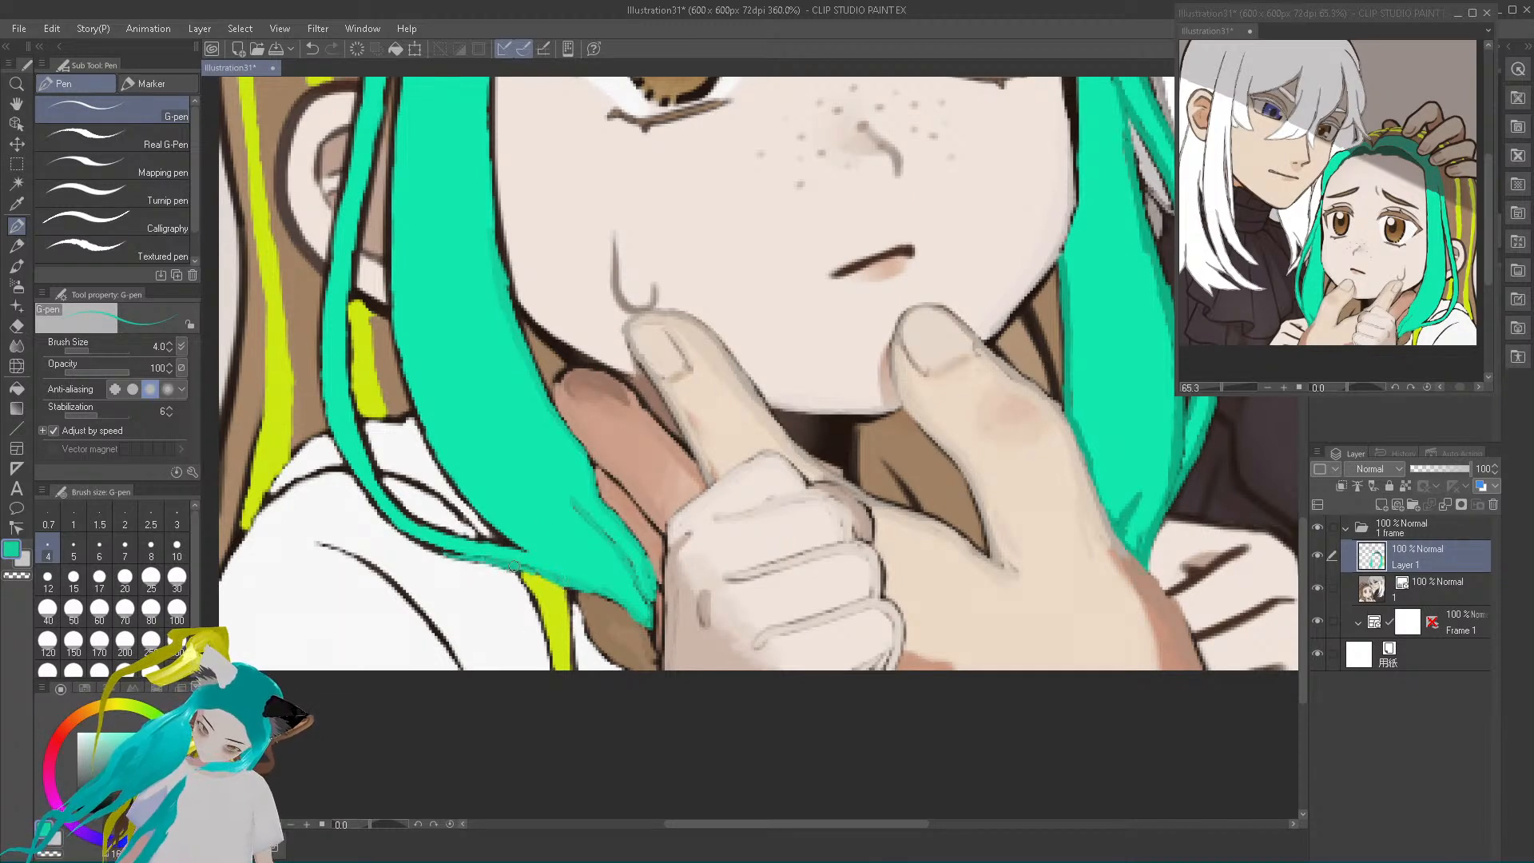
mouse_move(456, 554)
left_mouse_down()
mouse_move(347, 470)
mouse_move(362, 490)
mouse_move(324, 404)
left_mouse_up()
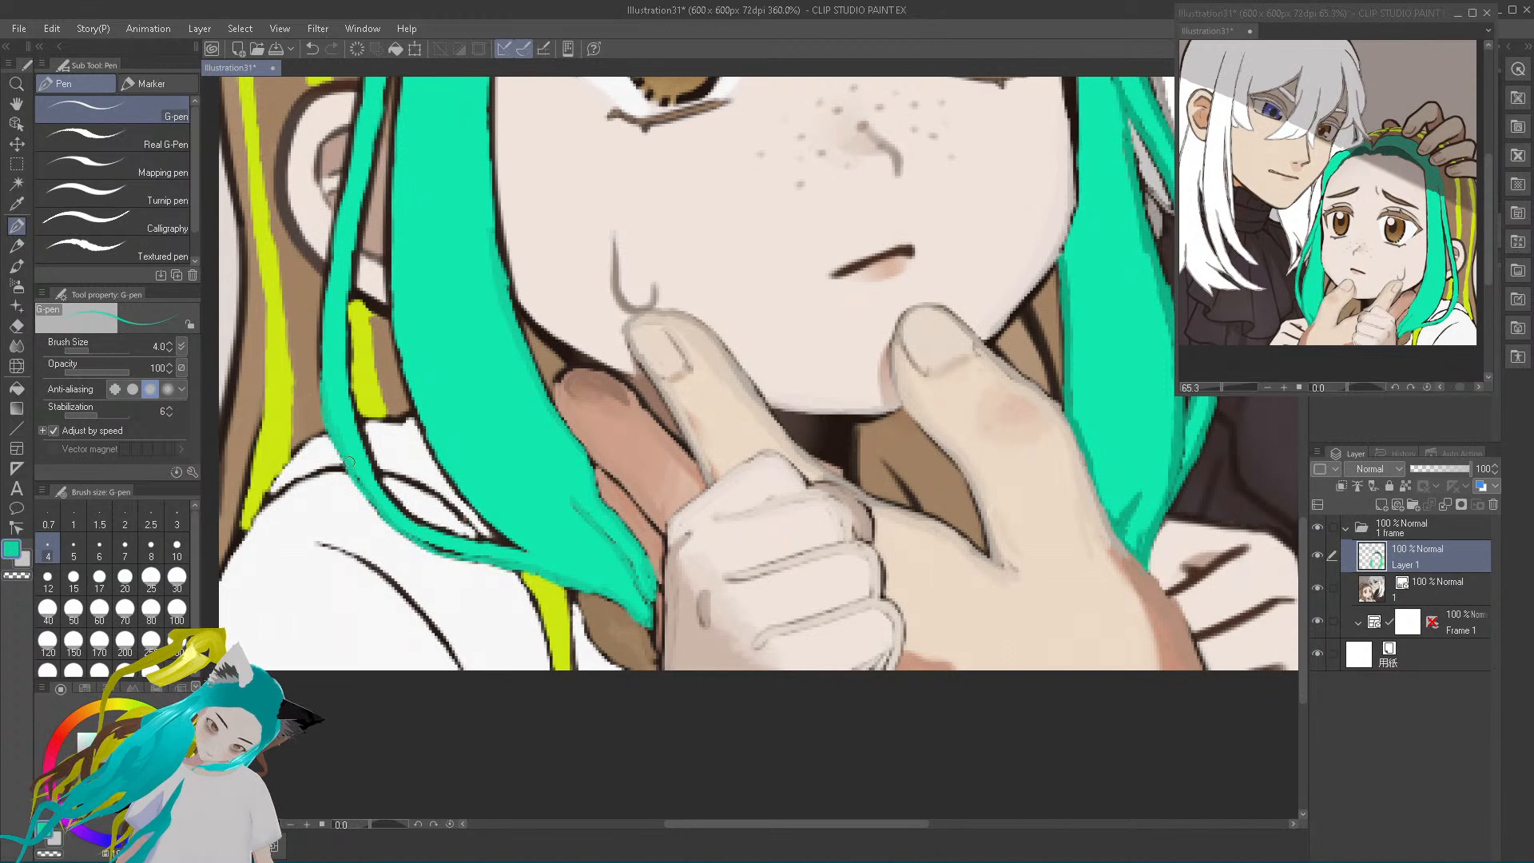
mouse_move(437, 553)
left_mouse_down()
mouse_move(523, 550)
mouse_move(434, 530)
mouse_move(467, 537)
mouse_move(399, 508)
mouse_move(366, 457)
mouse_move(387, 497)
mouse_move(346, 362)
mouse_move(383, 315)
mouse_move(347, 389)
mouse_move(366, 163)
left_mouse_up()
Finish recolouring the wide lock's and thin strand's upper outlines in darker teal, and draw fine strand lines inside the wide lock
mouse_move(526, 553)
left_mouse_down()
mouse_move(461, 498)
mouse_move(443, 473)
mouse_move(479, 517)
mouse_move(406, 398)
mouse_move(434, 451)
mouse_move(422, 392)
mouse_move(431, 438)
mouse_move(401, 382)
left_mouse_up()
mouse_move(426, 442)
left_mouse_down()
mouse_move(398, 342)
mouse_move(435, 440)
mouse_move(385, 280)
mouse_move(397, 329)
mouse_move(395, 78)
left_mouse_up()
left_click_drag(368, 183, 385, 82)
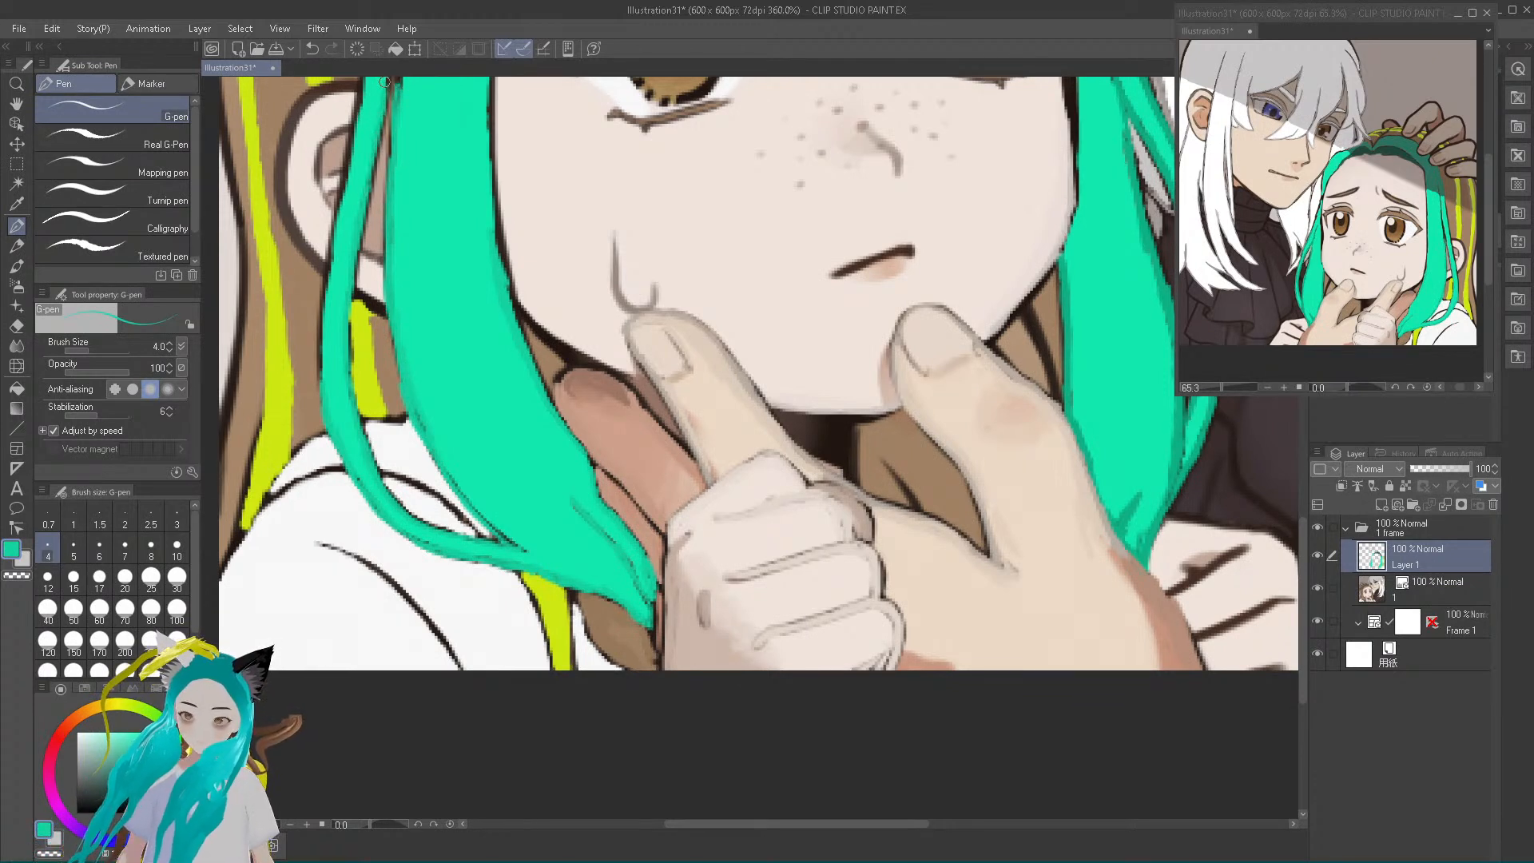
mouse_move(323, 405)
left_mouse_down()
mouse_move(328, 274)
mouse_move(363, 84)
left_mouse_up()
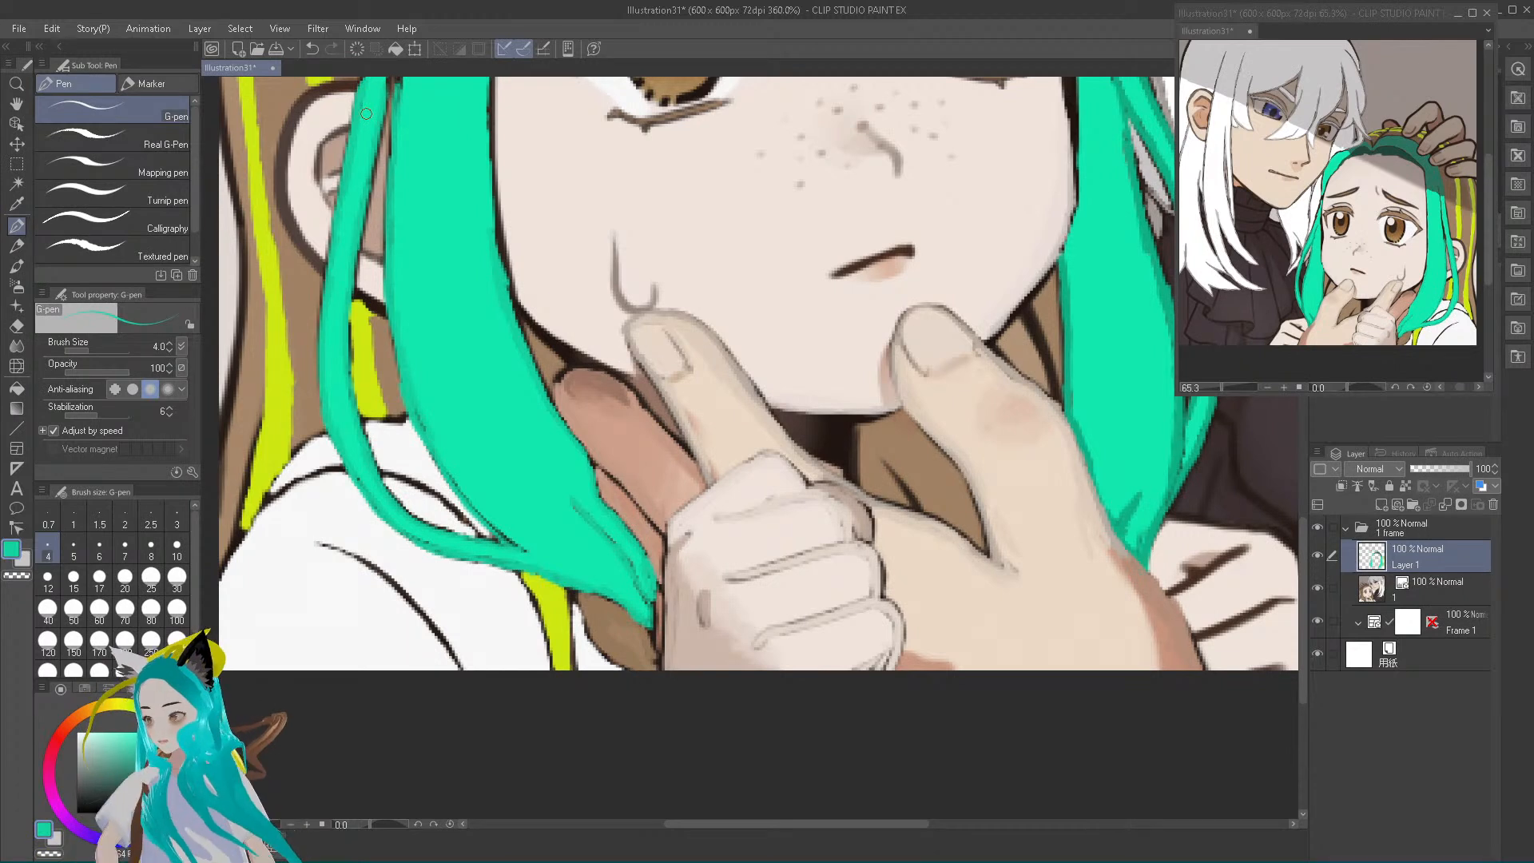
left_click_drag(488, 90, 497, 211)
mouse_move(489, 149)
left_mouse_down()
mouse_move(525, 354)
mouse_move(526, 339)
mouse_move(564, 424)
left_mouse_up()
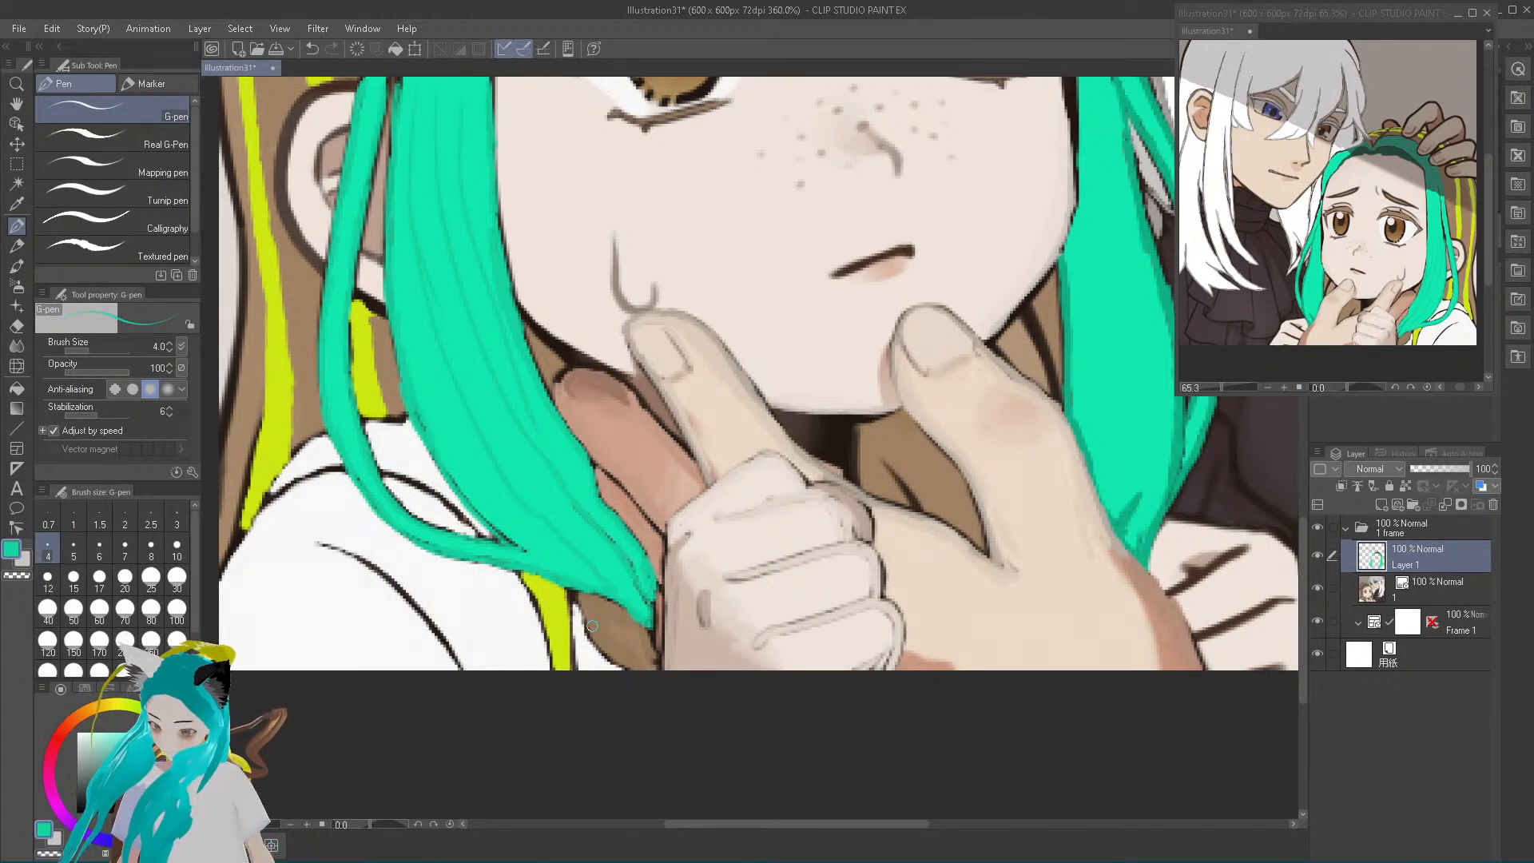
Sample the softened chin line's light grey and paint it over the dark jaw outline between the teal lock and the extended finger
left_click(817, 413, "alt")
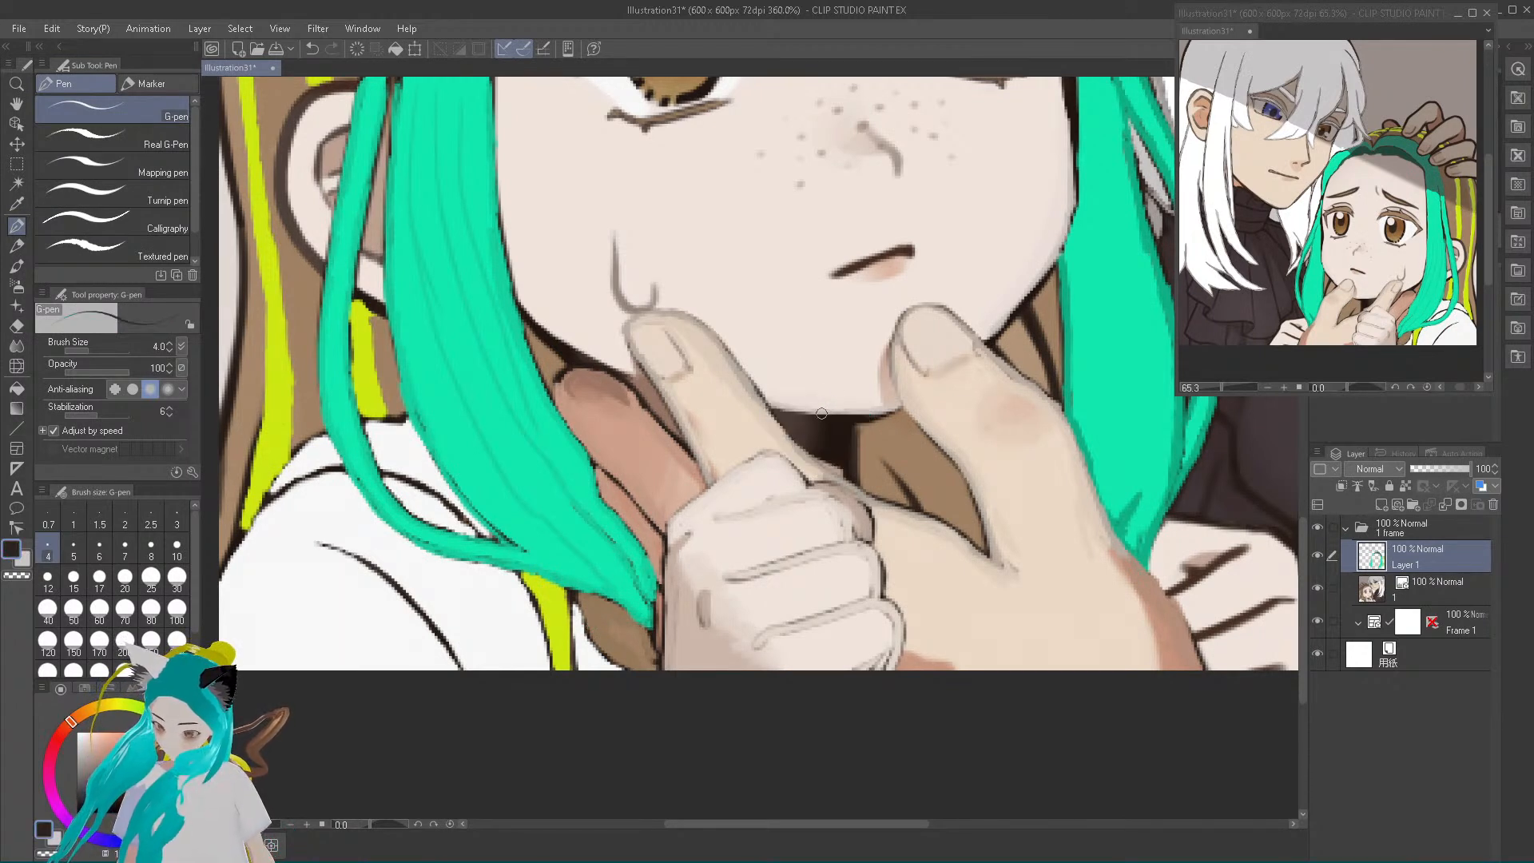
left_click(817, 409, "alt")
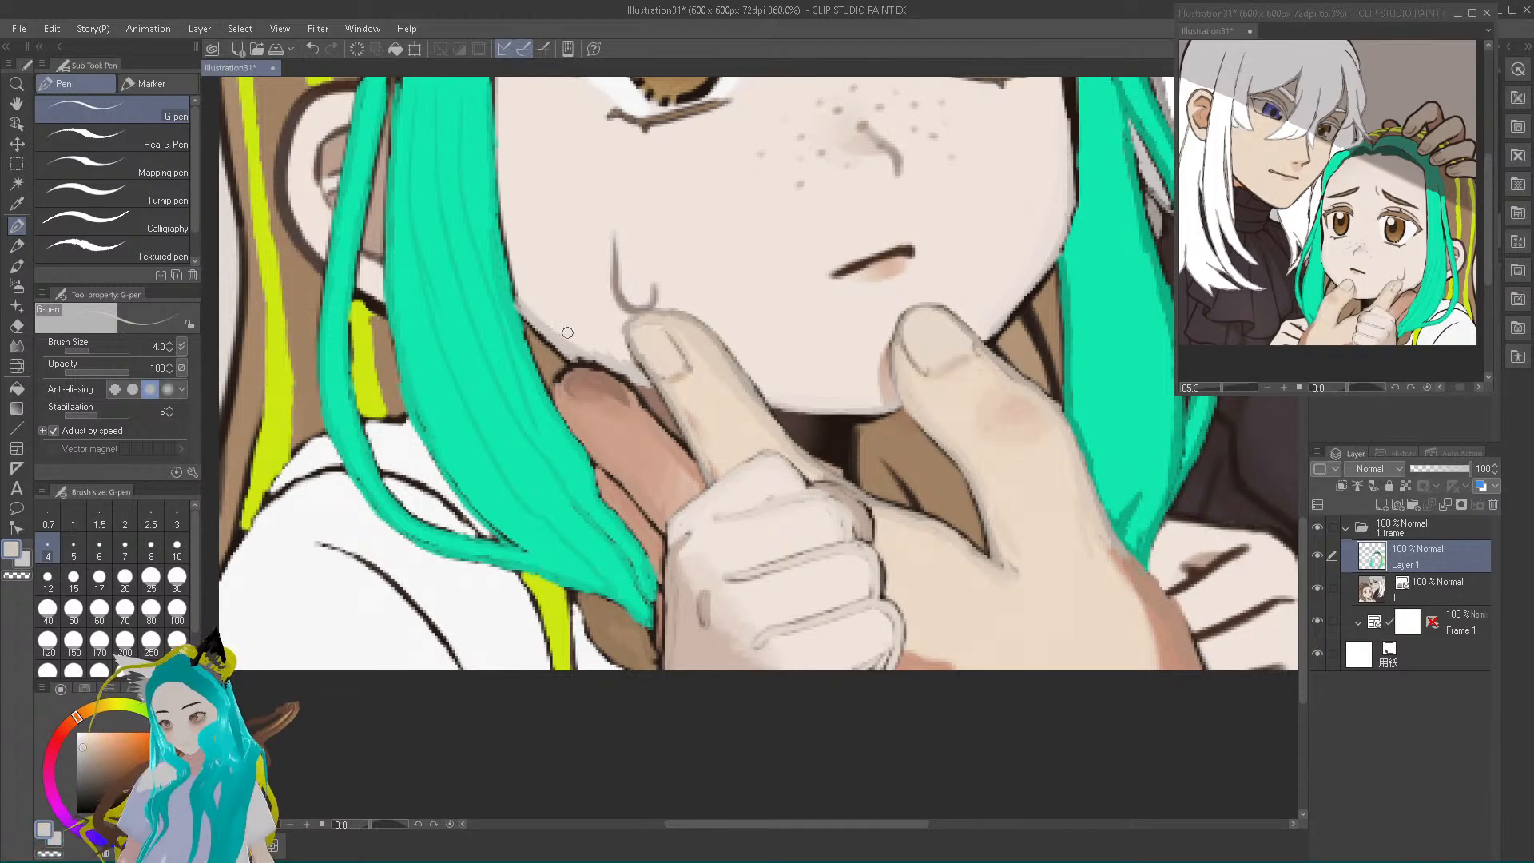
left_click_drag(466, 525, 414, 420)
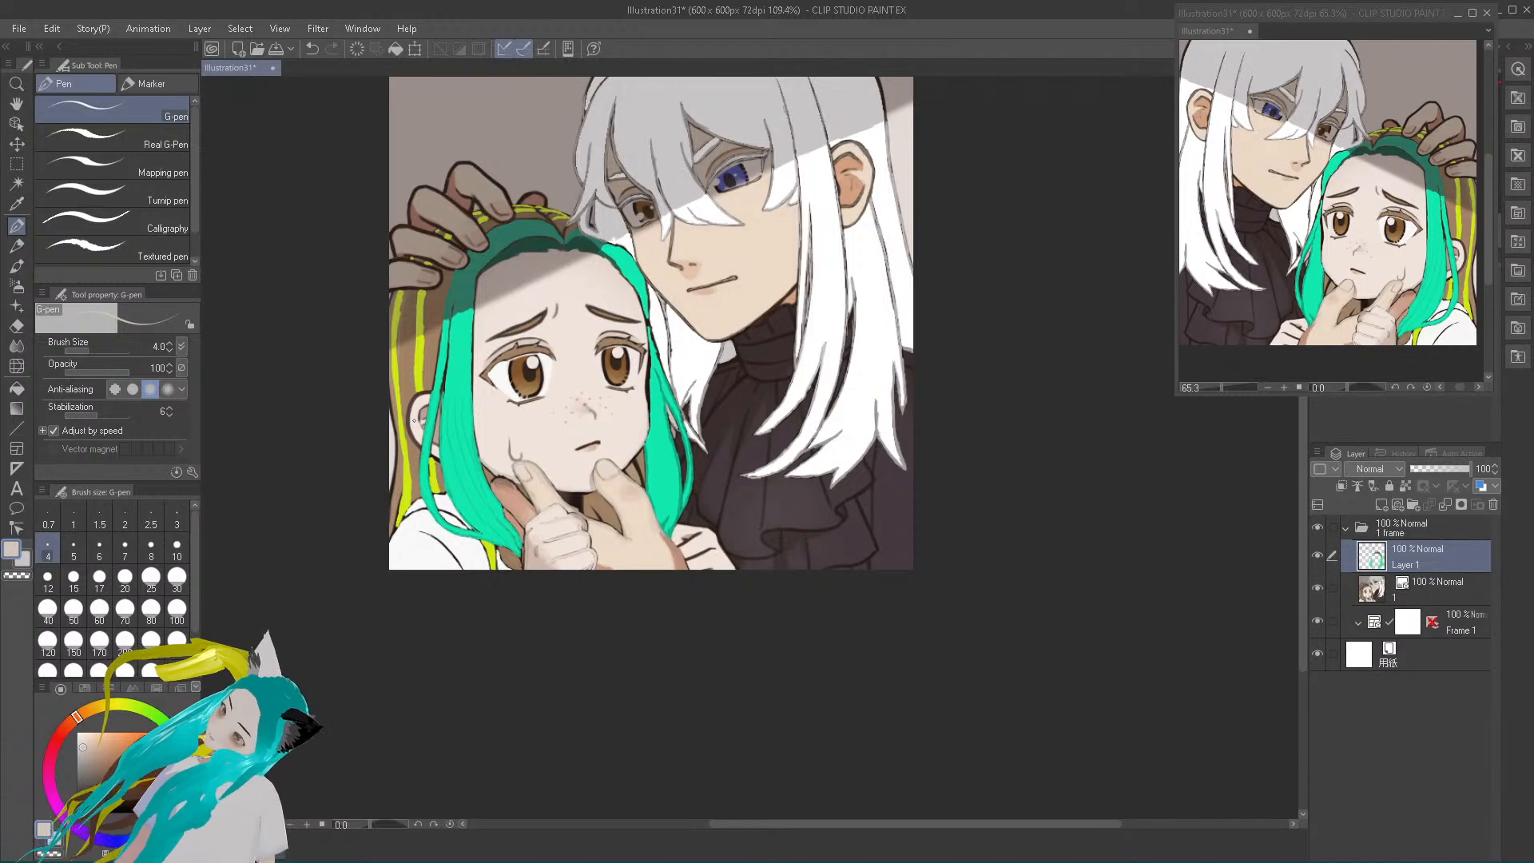